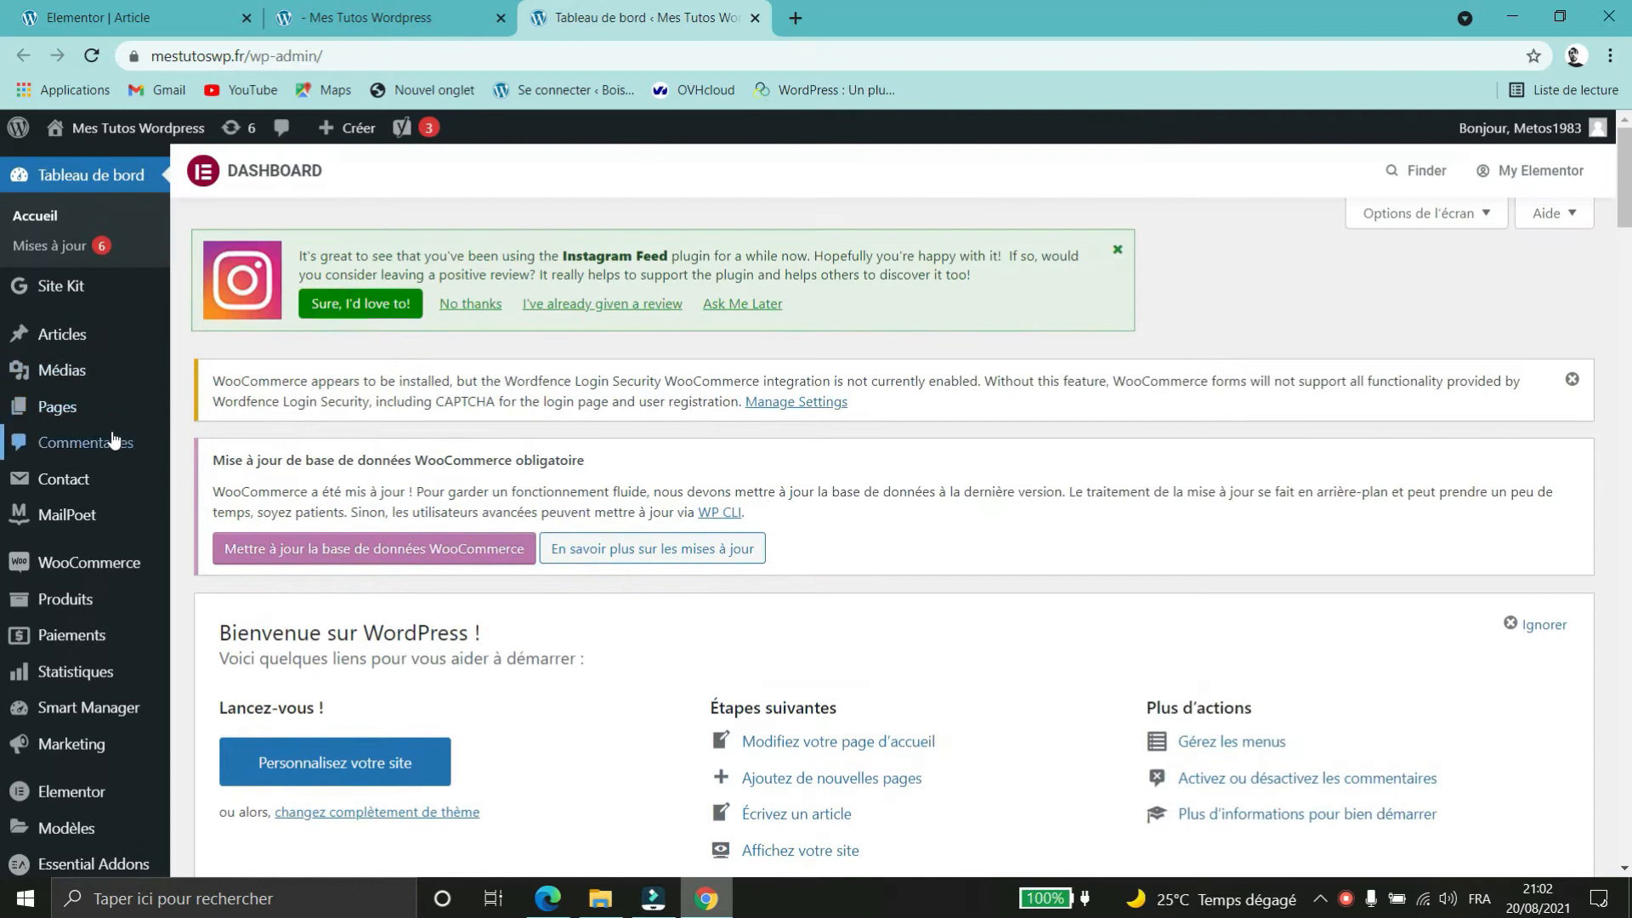
- Switch to the site's blog page and look through its article cards
mouse_move(57, 416)
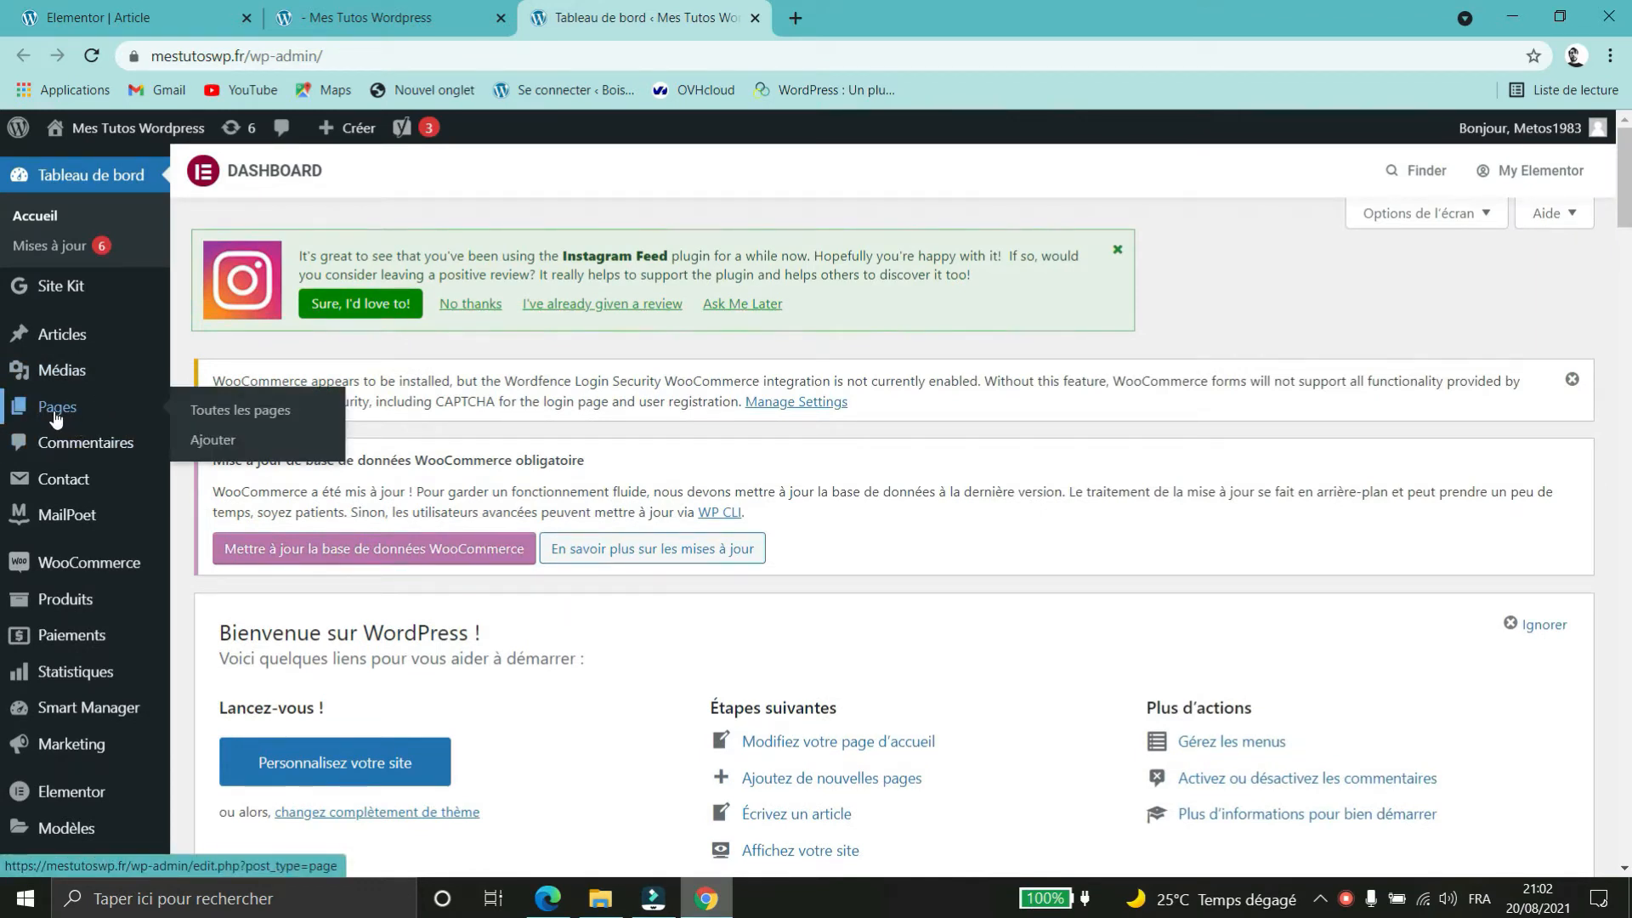
mouse_move(103, 331)
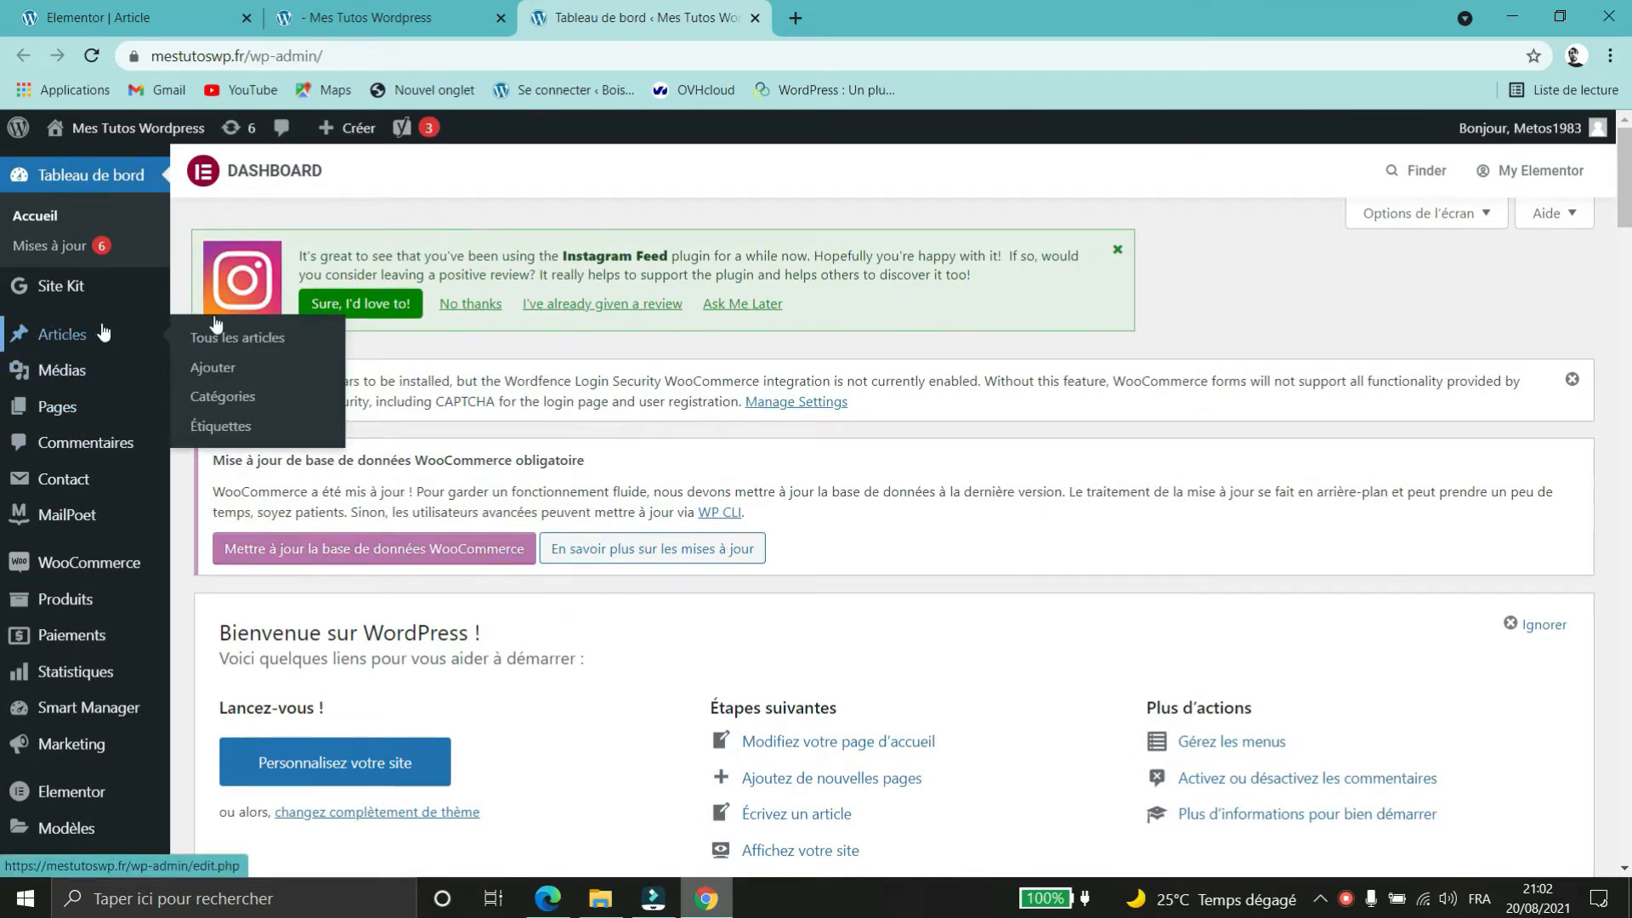
click(371, 19)
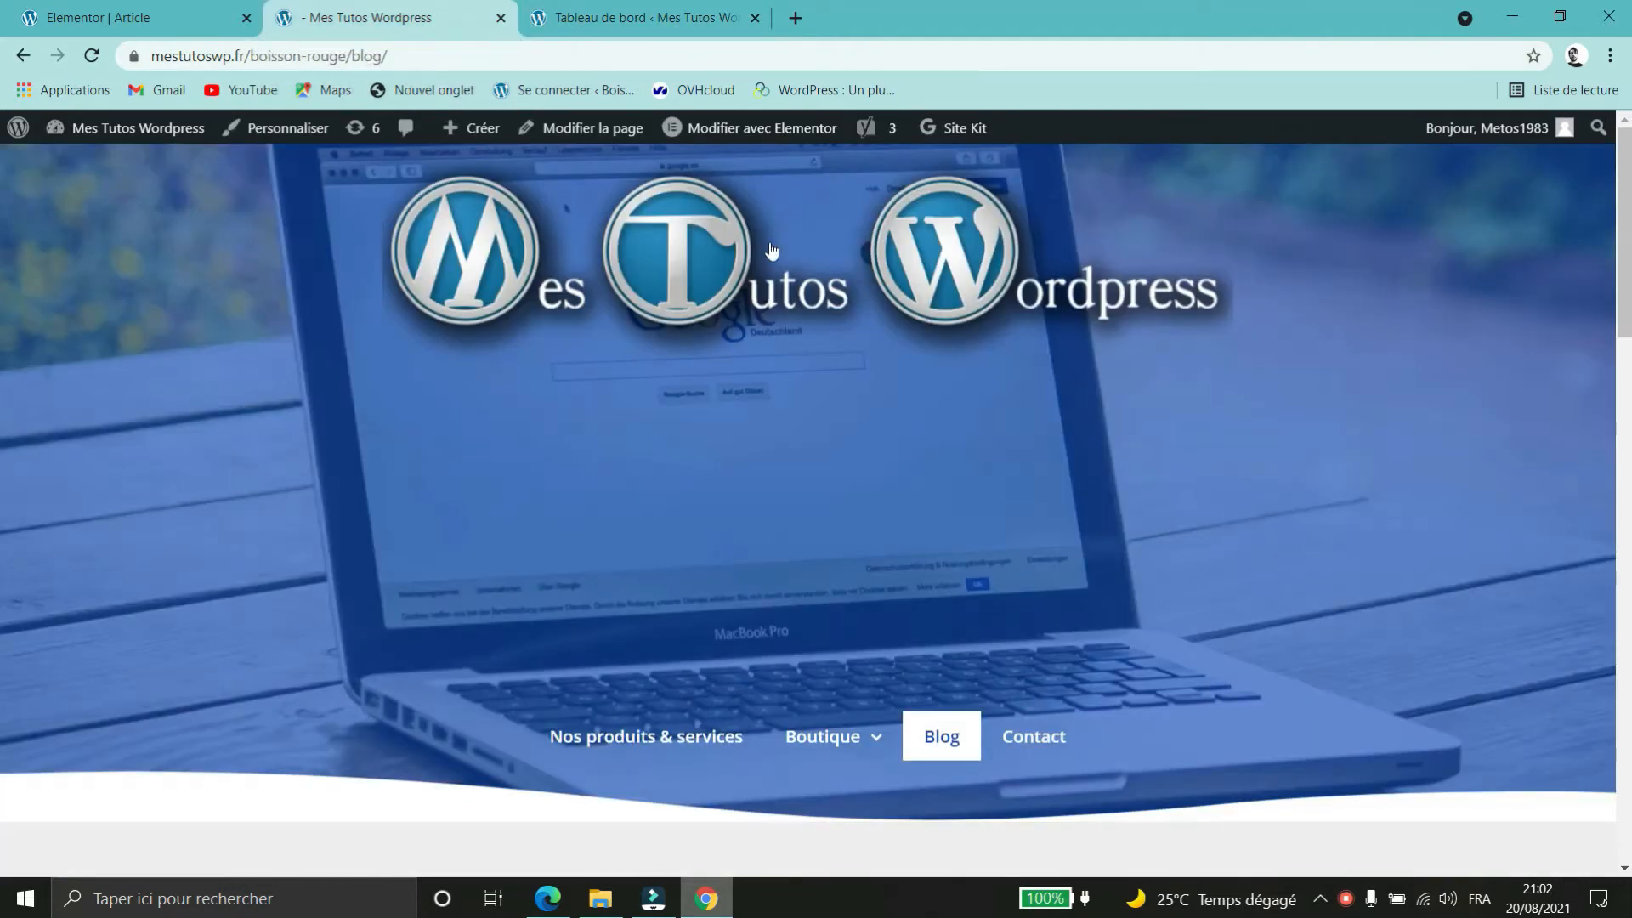
scroll(1286, 408, down, 6)
scroll(783, 339, up, 3)
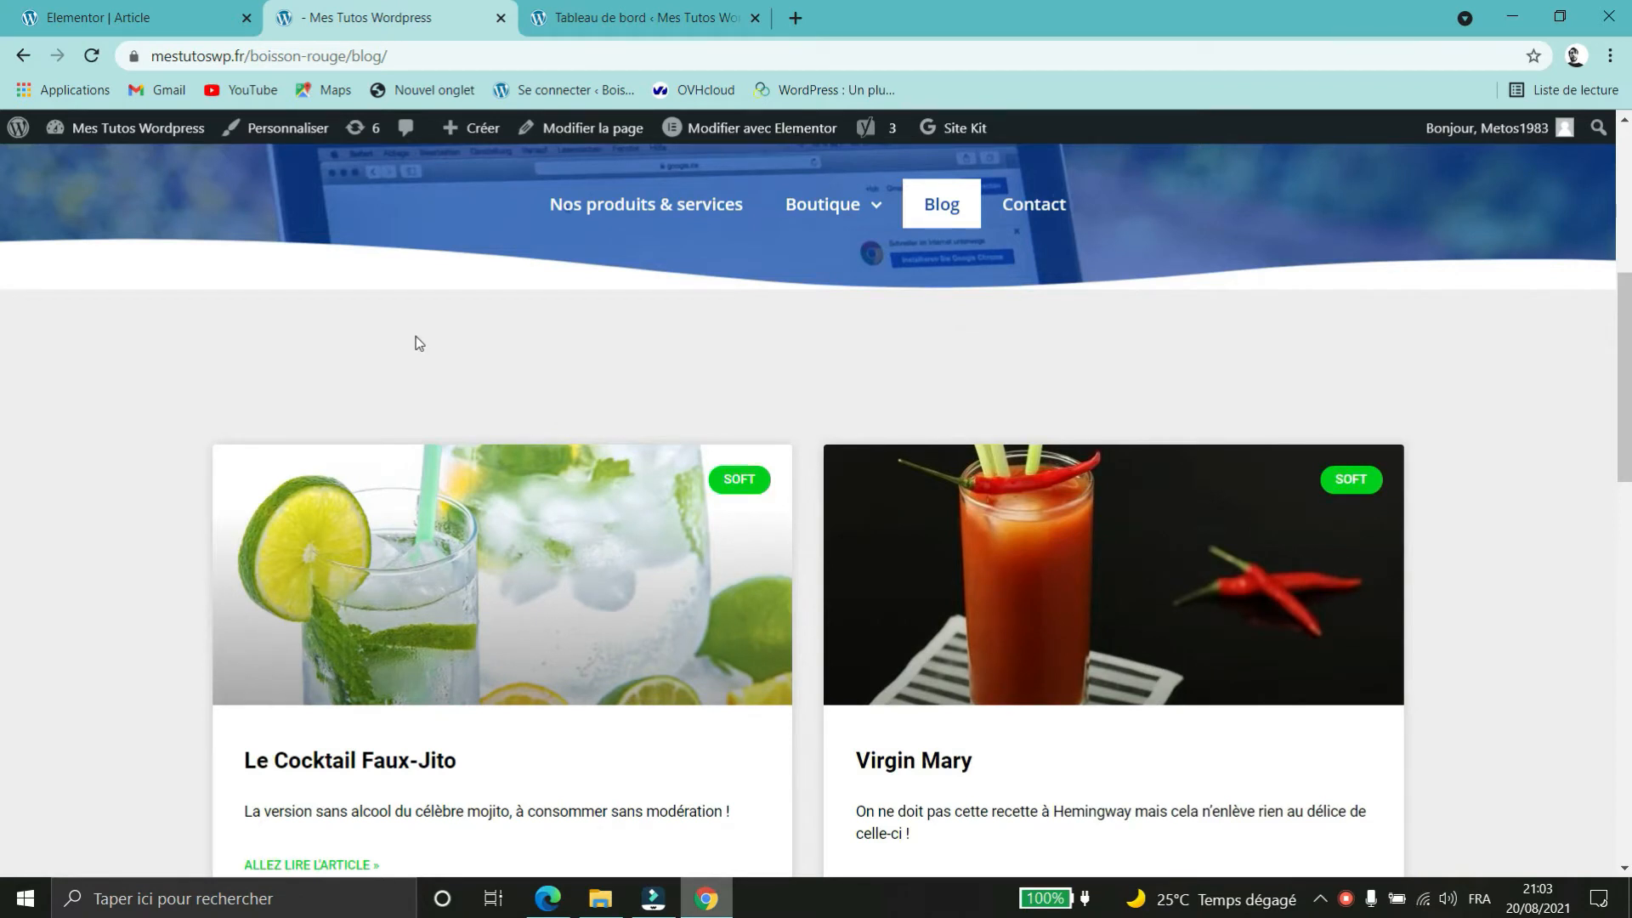
scroll(1254, 412, down, 4)
scroll(673, 332, down, 12)
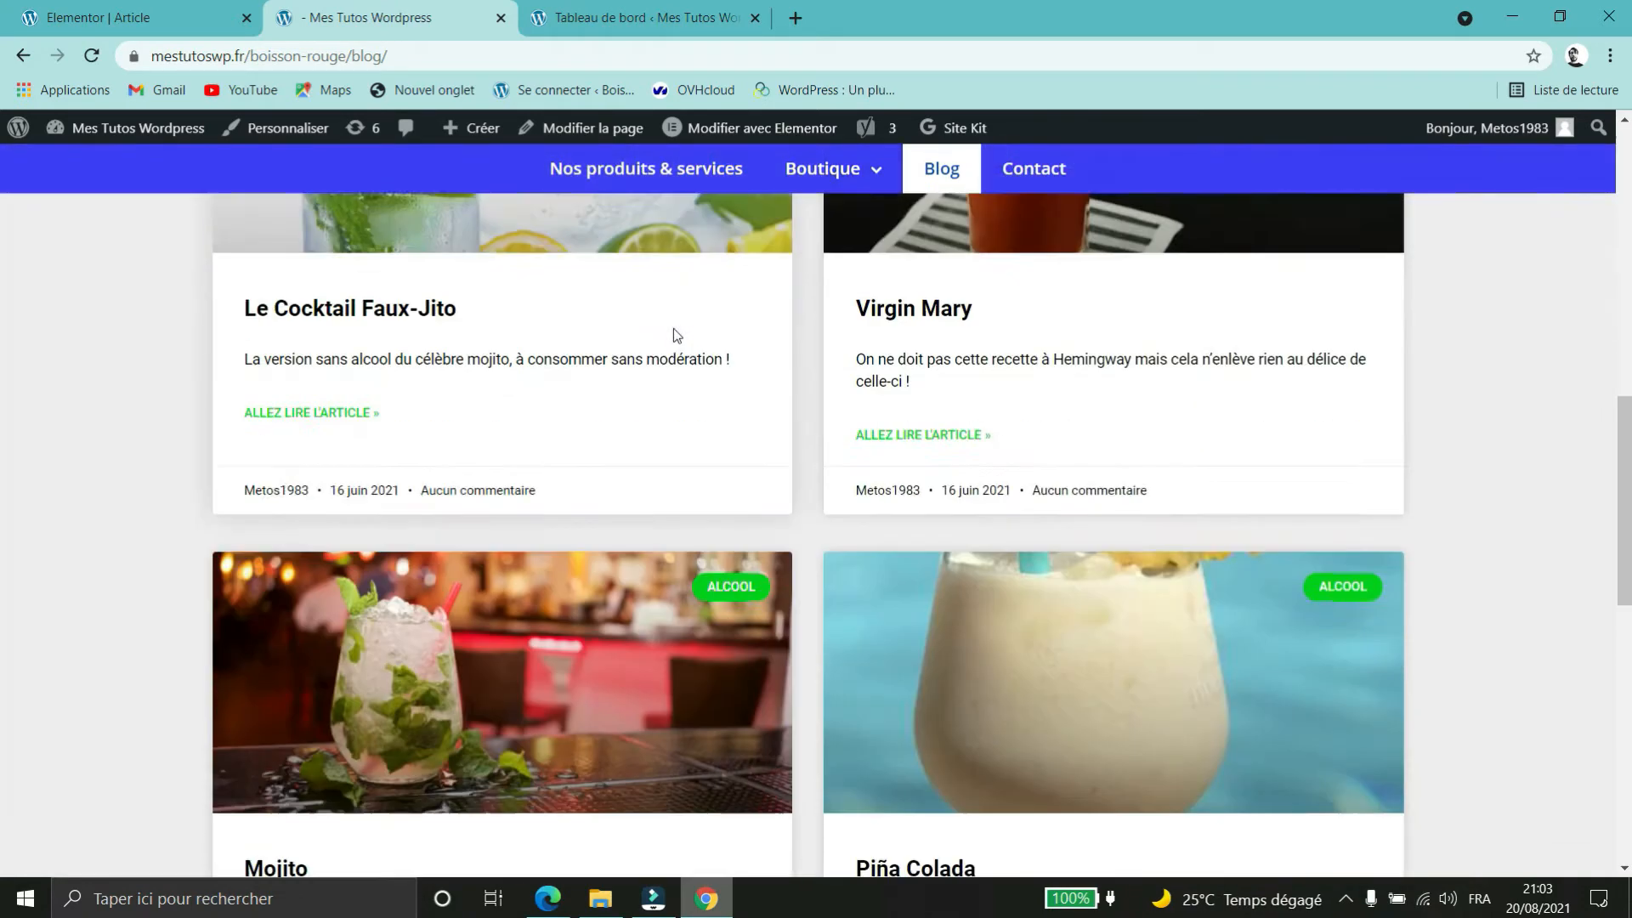
scroll(517, 520, up, 10)
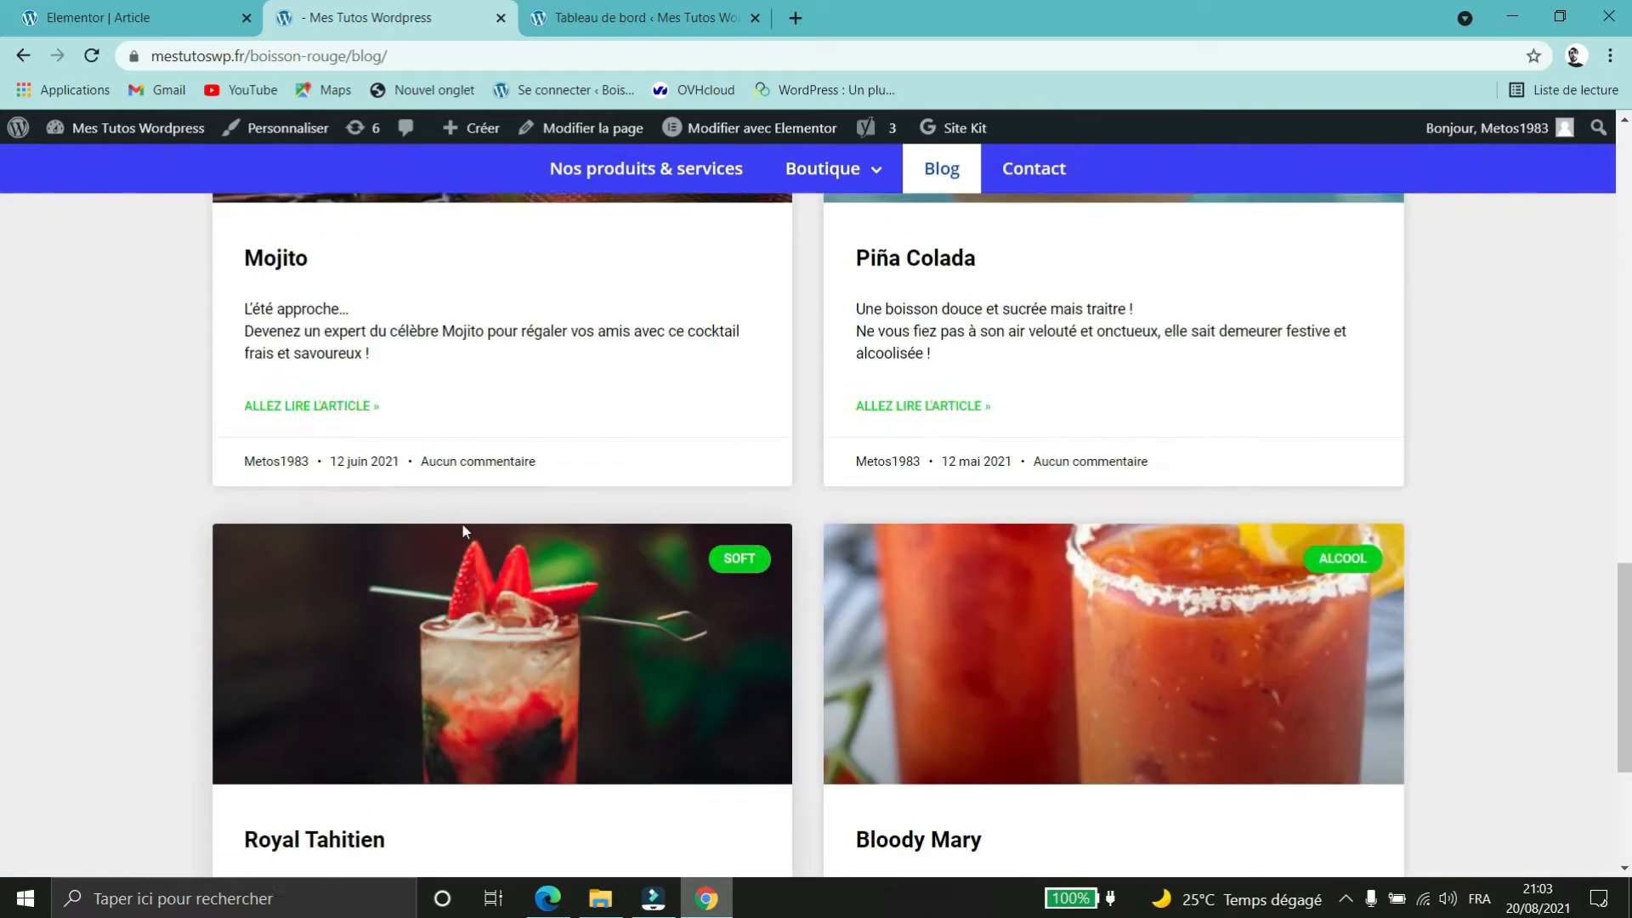
scroll(456, 513, up, 1)
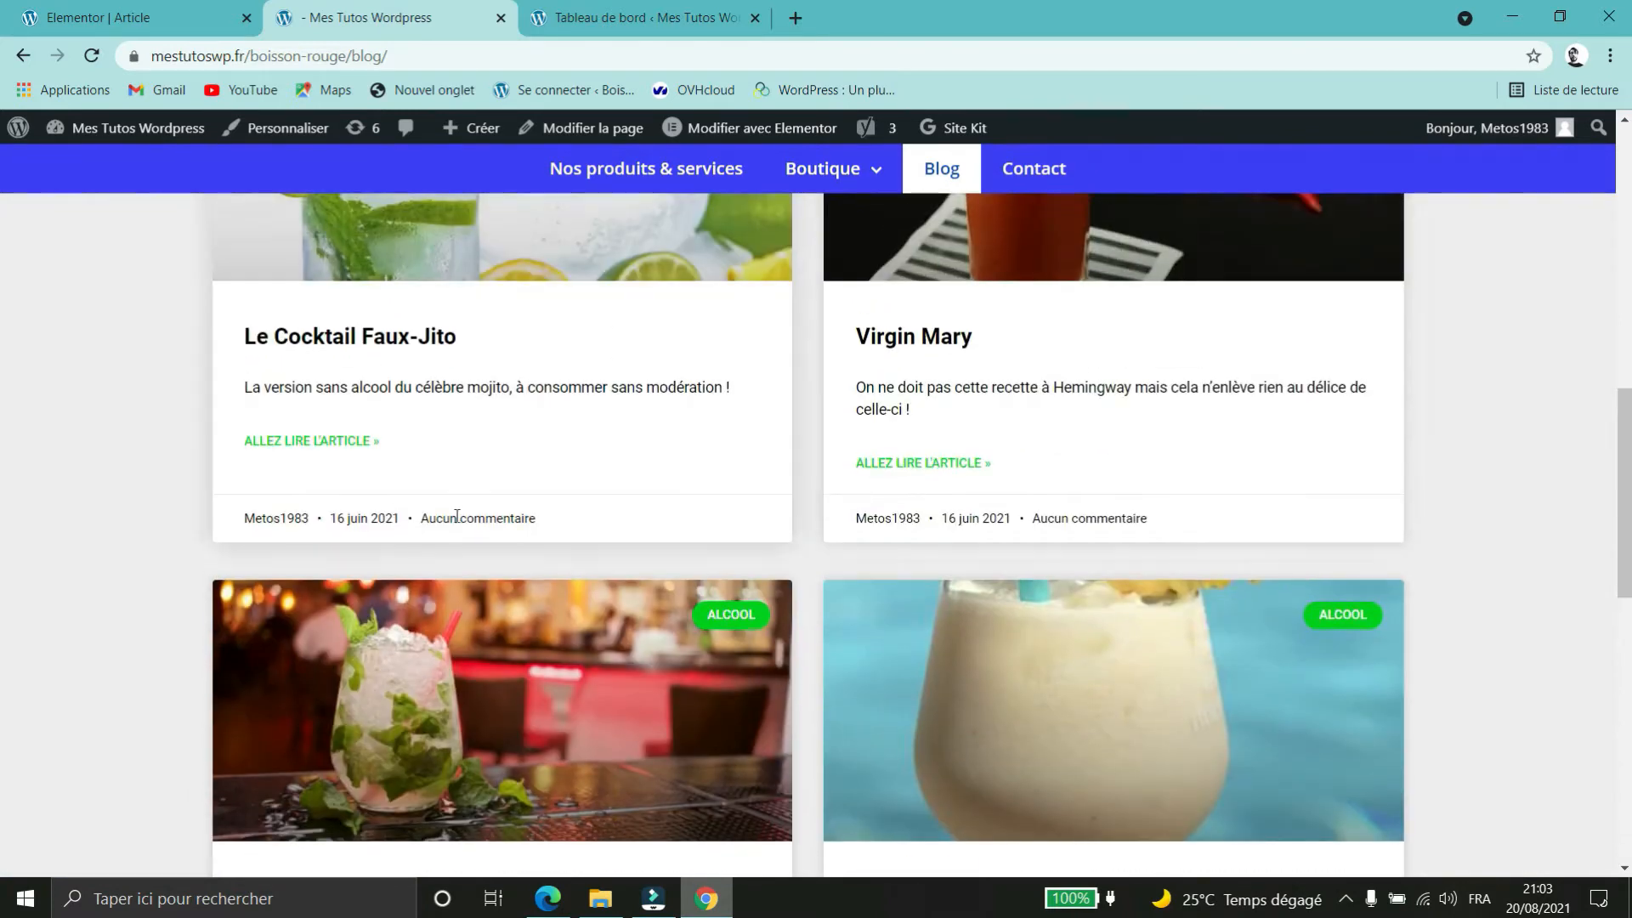
scroll(467, 513, up, 1)
- Open the Le Cocktail Faux-Jito article and open its Soft category and Citron tag in new tabs
click(302, 548)
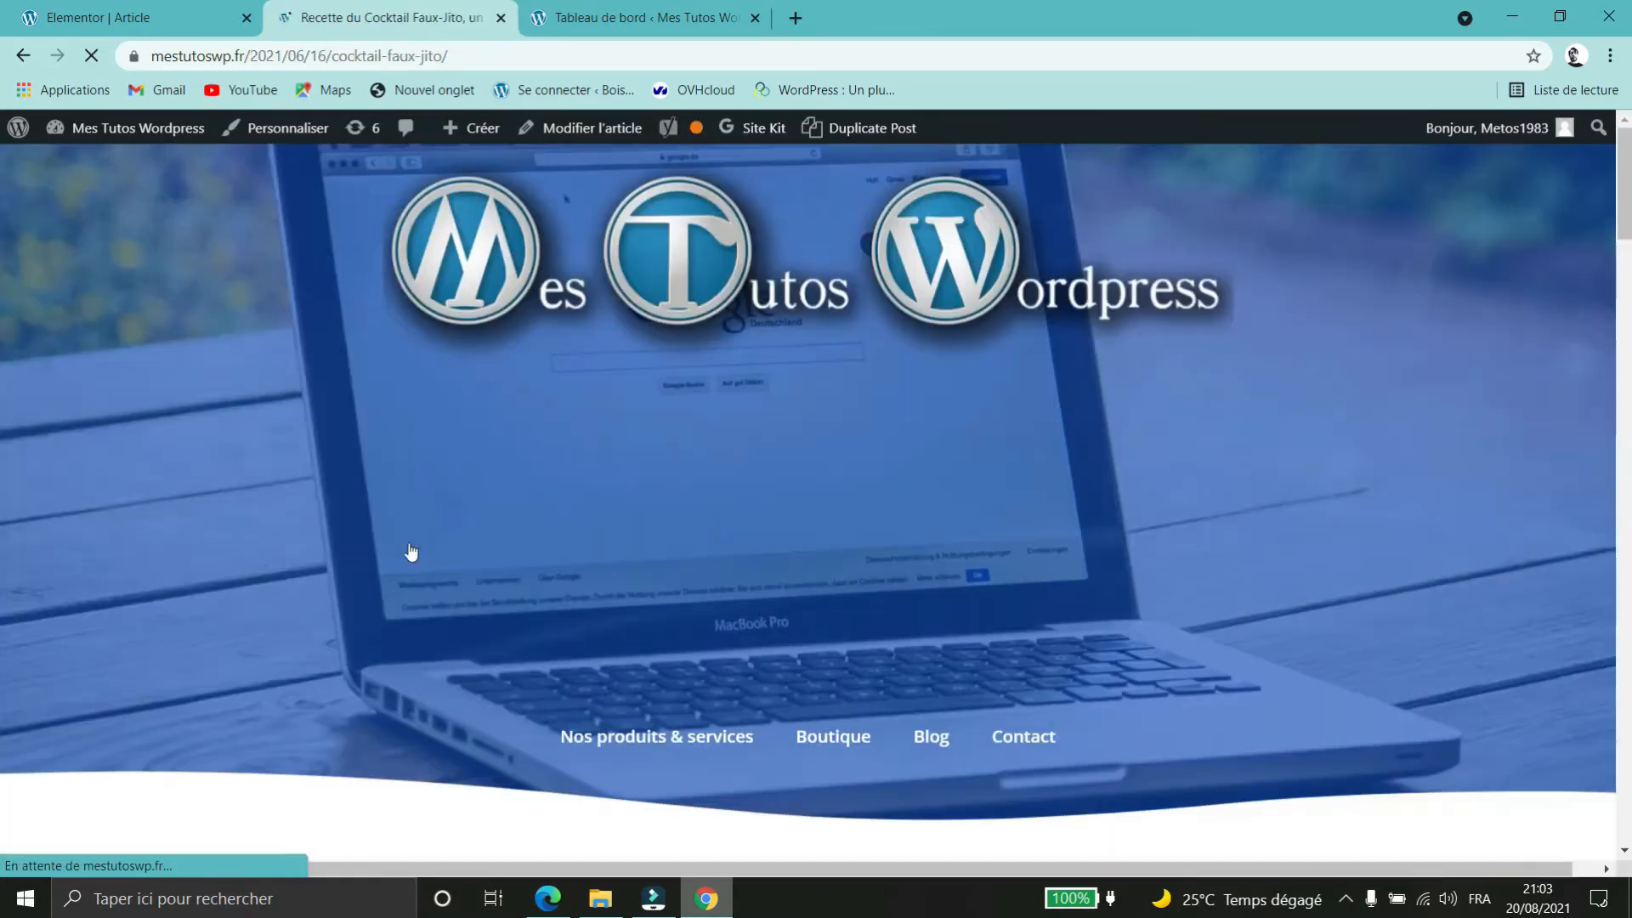
scroll(1297, 568, down, 5)
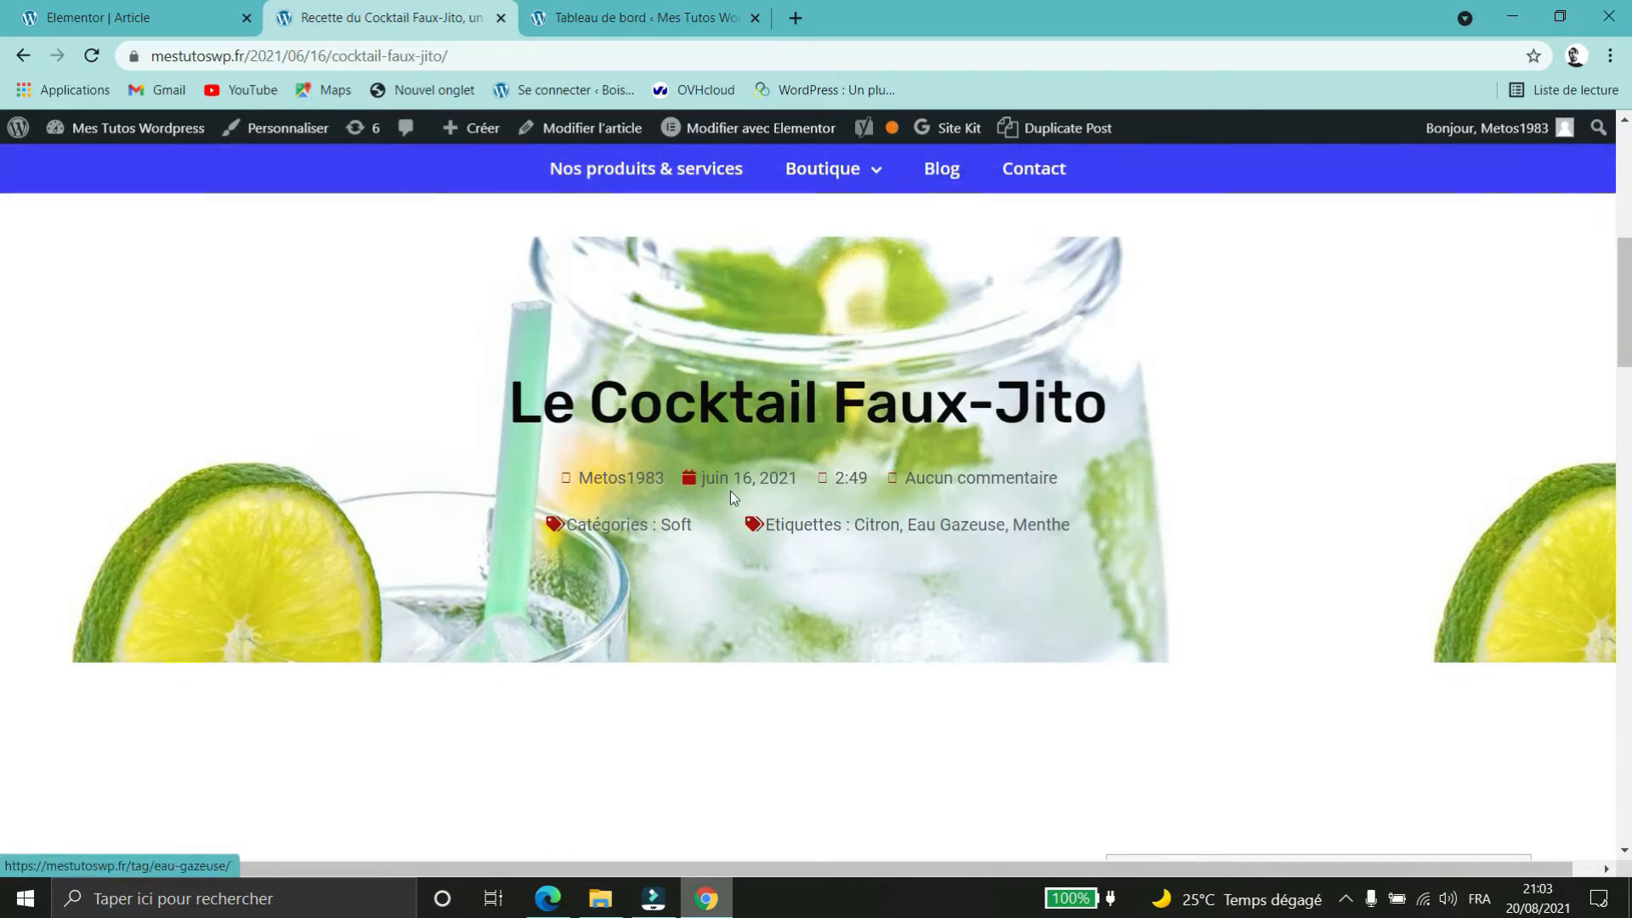
middle_click(677, 527)
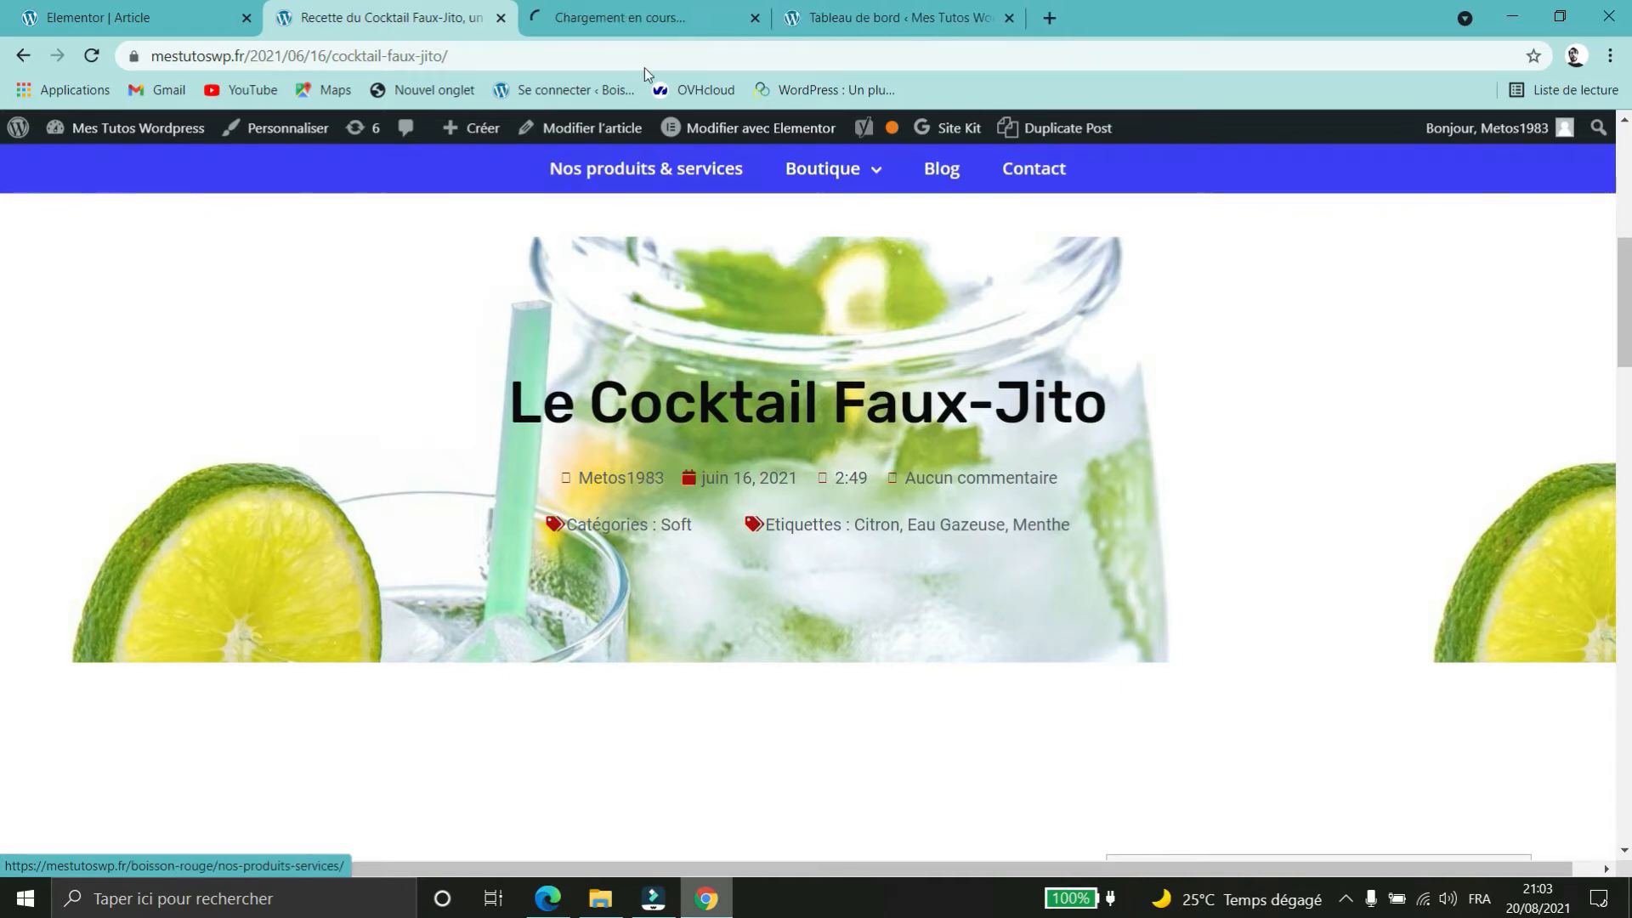
middle_click(880, 533)
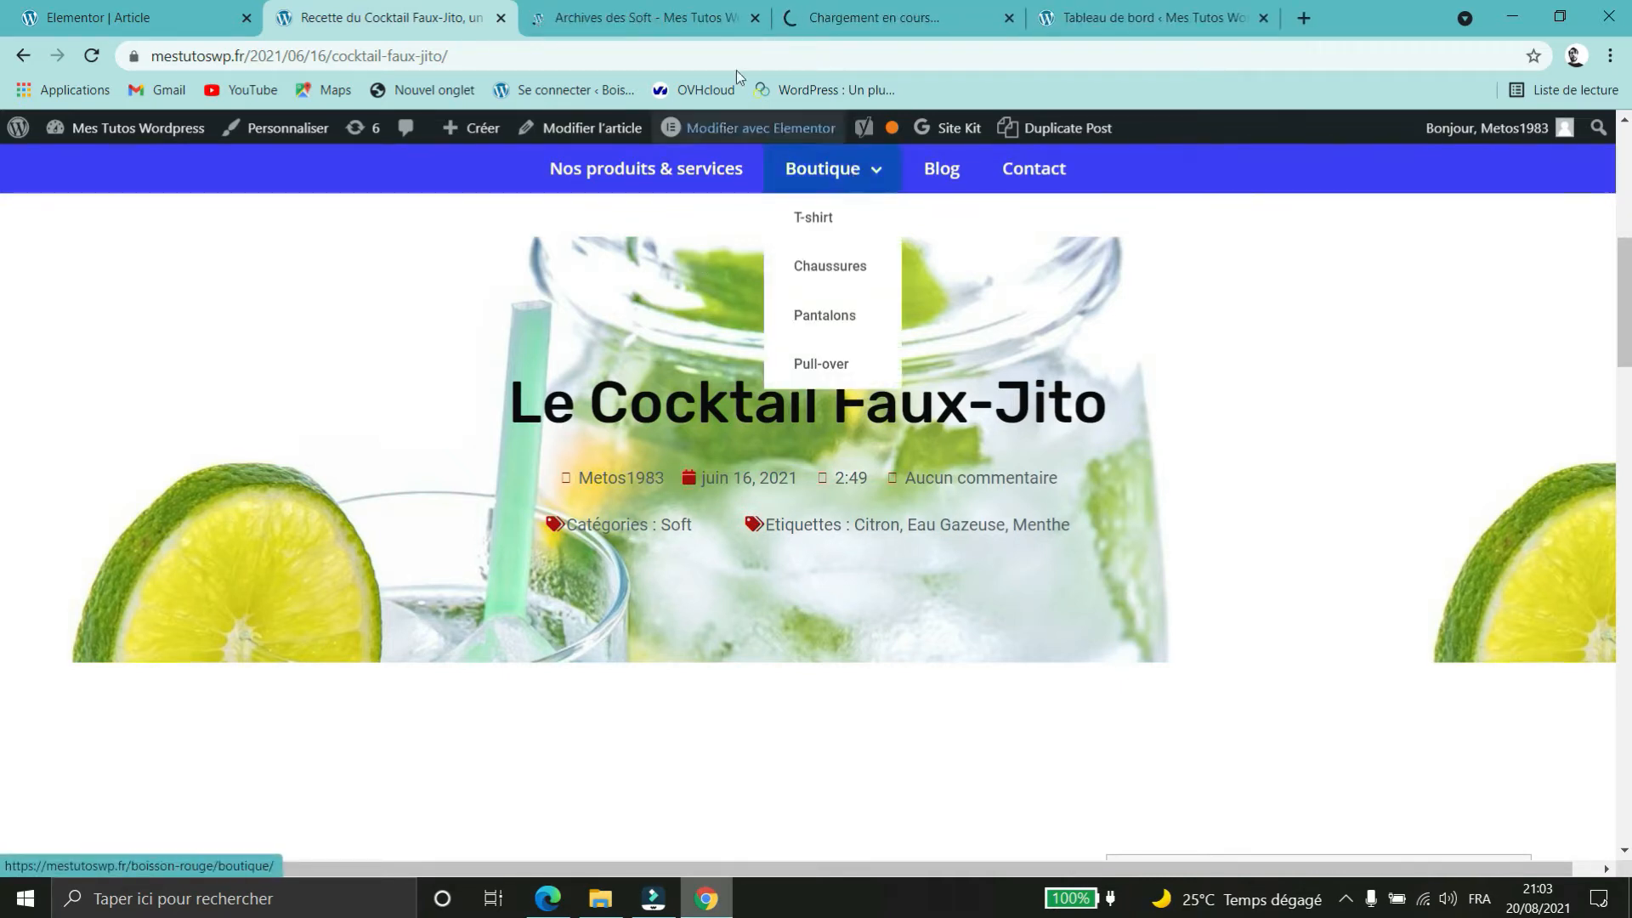
- Examine the heading and article cards on the Soft category archive page
click(629, 22)
scroll(1410, 340, down, 6)
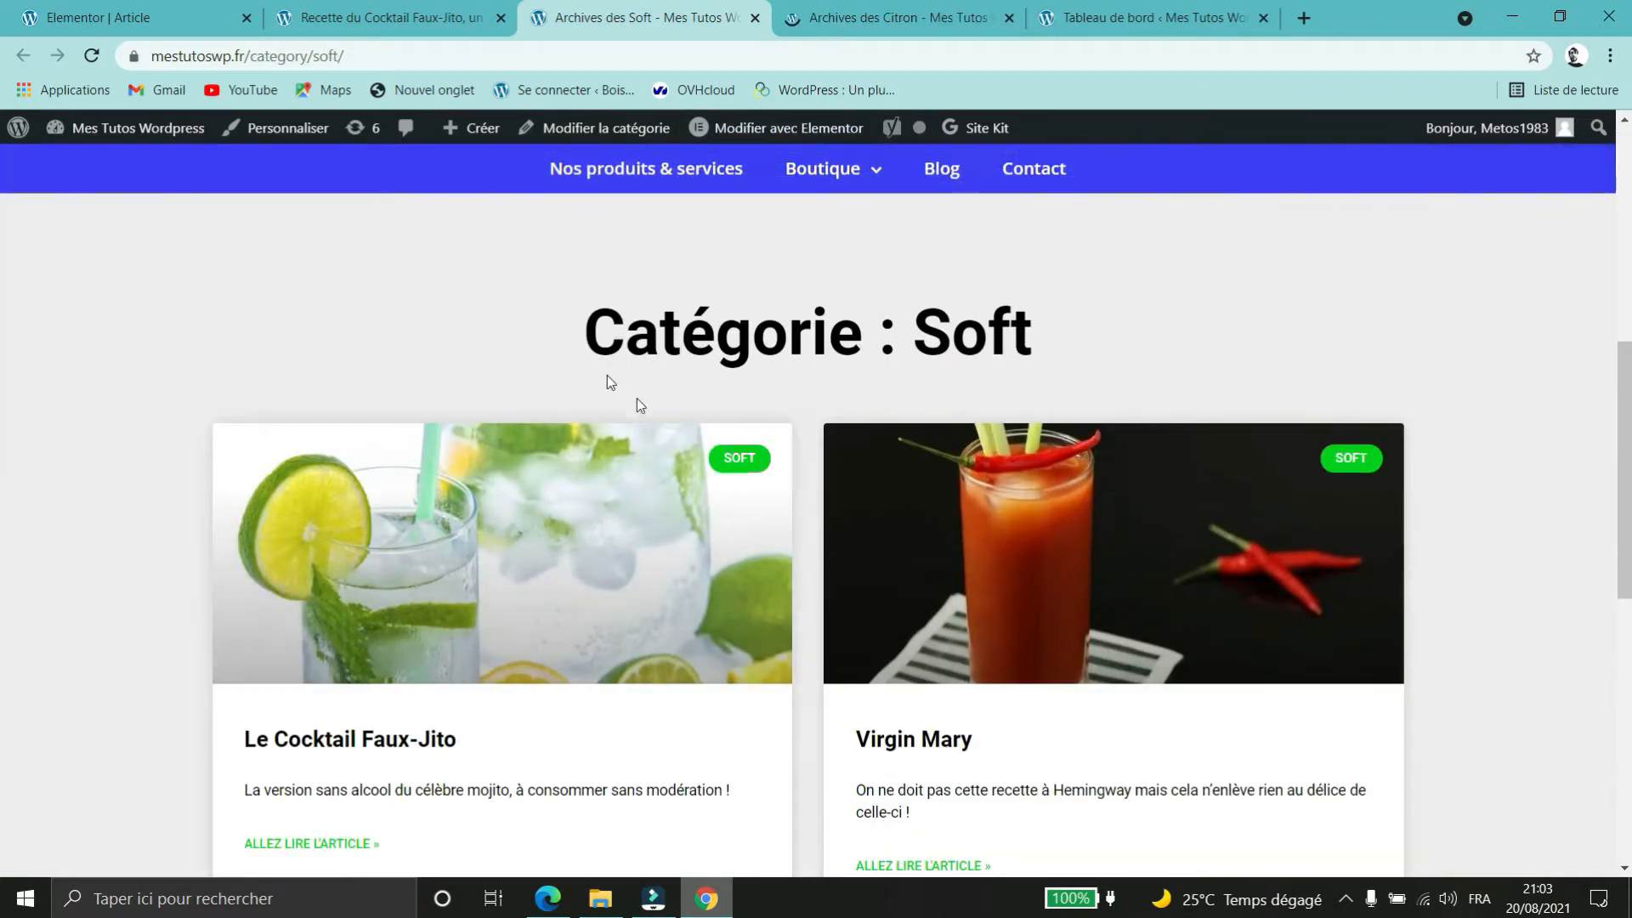
scroll(884, 329, down, 1)
scroll(884, 329, up, 1)
drag(916, 326, 1159, 321)
scroll(1159, 320, down, 4)
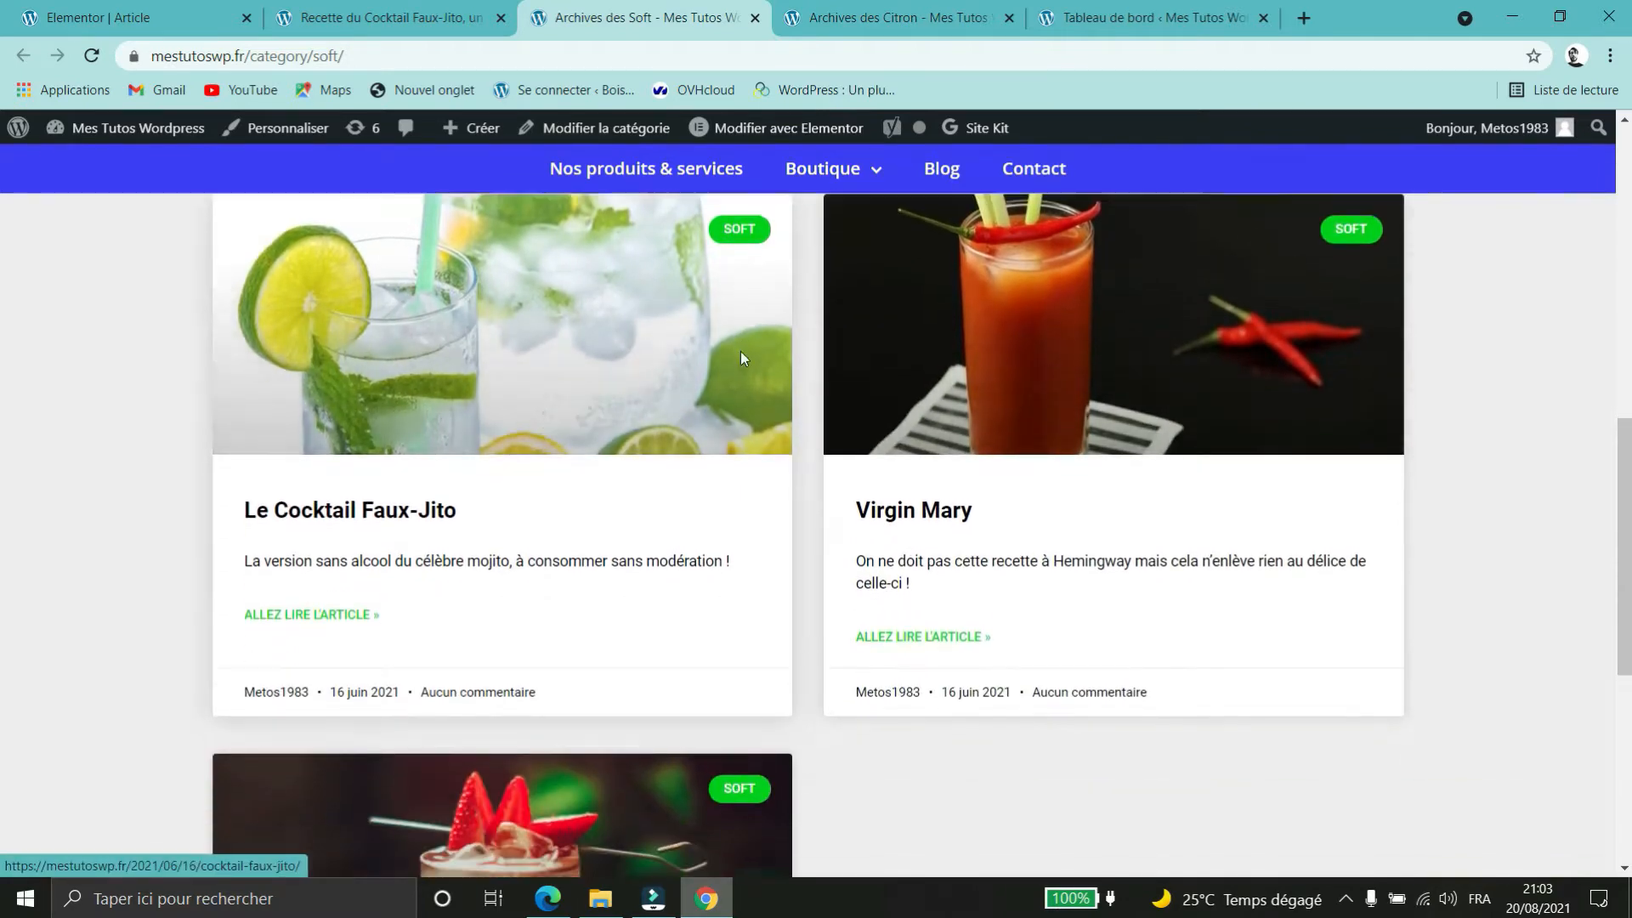
scroll(716, 595, up, 5)
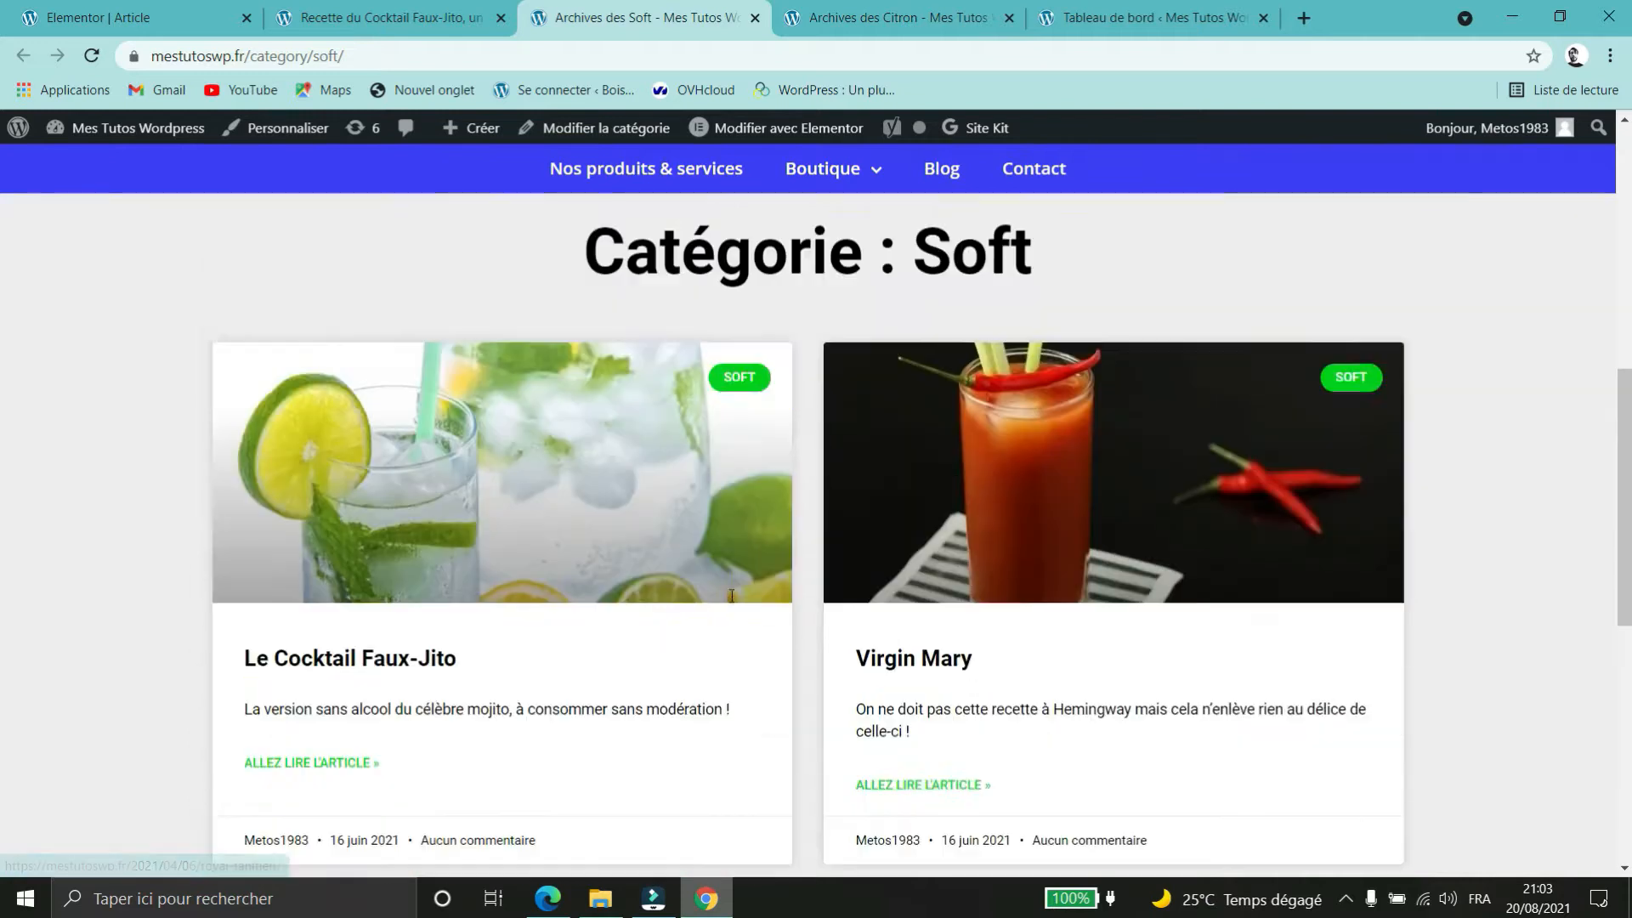
- Examine the heading and article cards on the Citron tag archive page
click(832, 23)
scroll(645, 360, down, 5)
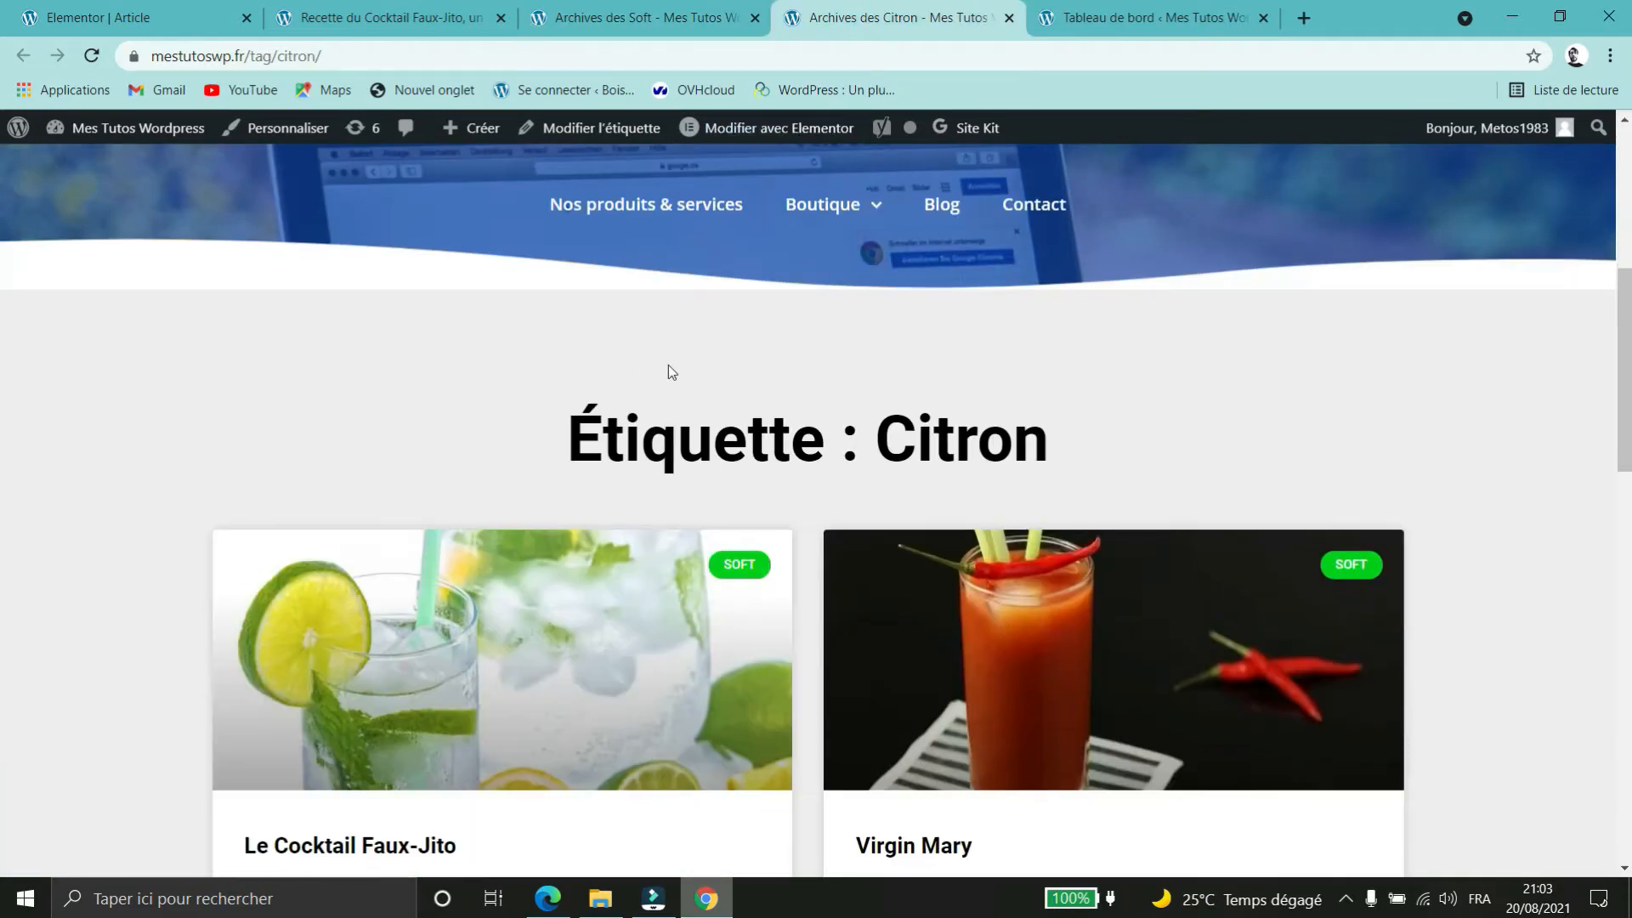
scroll(758, 393, down, 10)
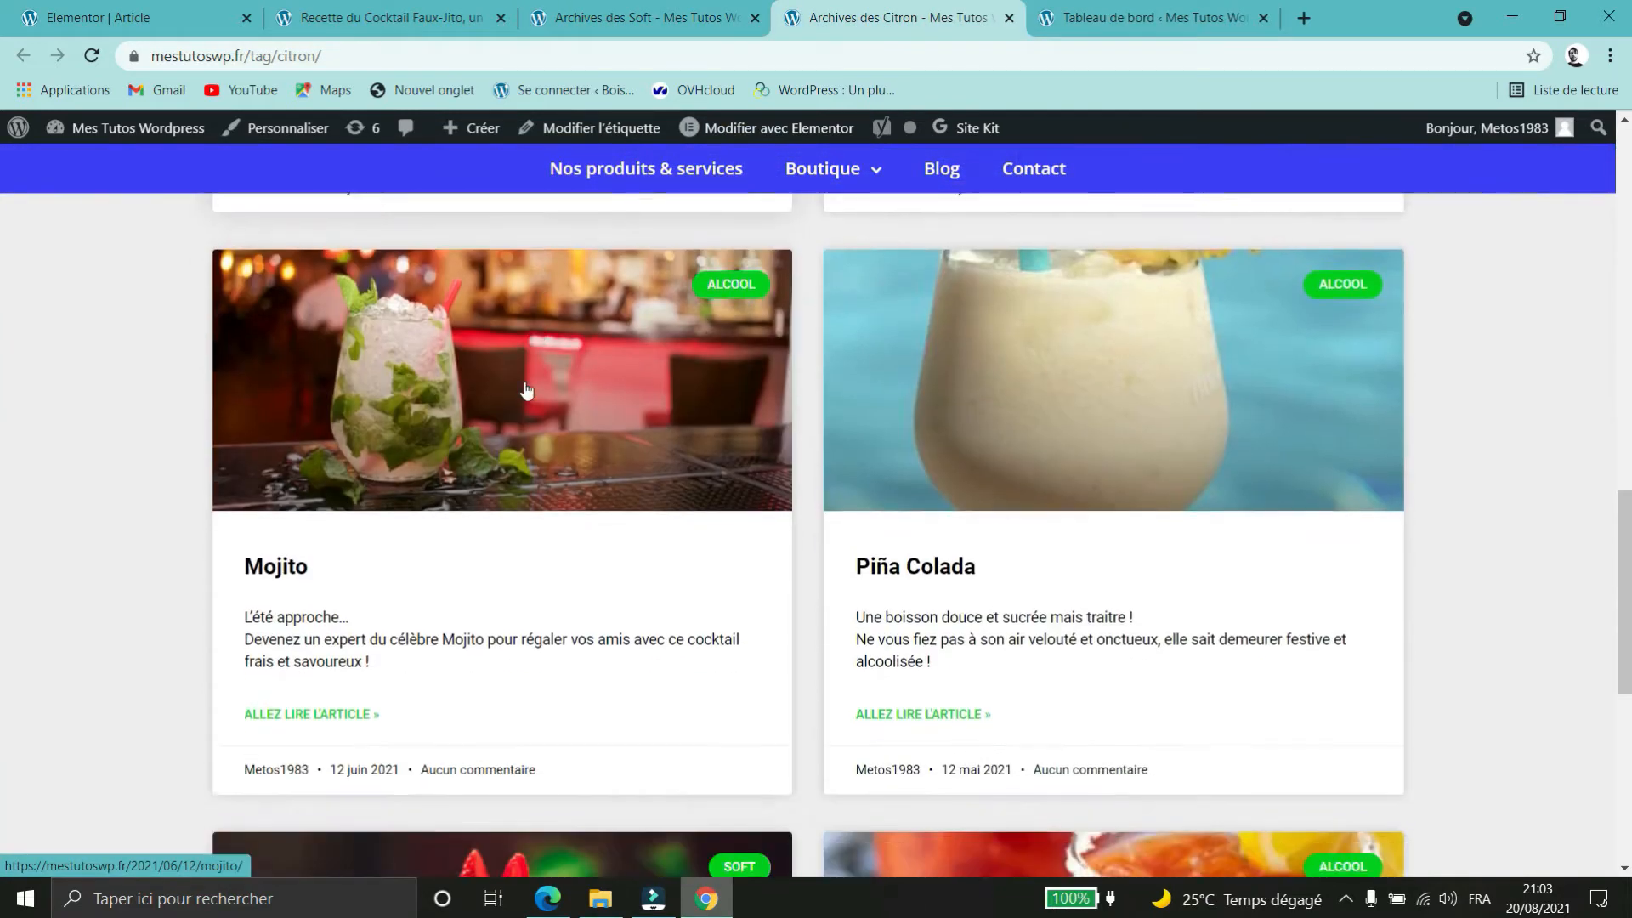
scroll(1074, 422, down, 5)
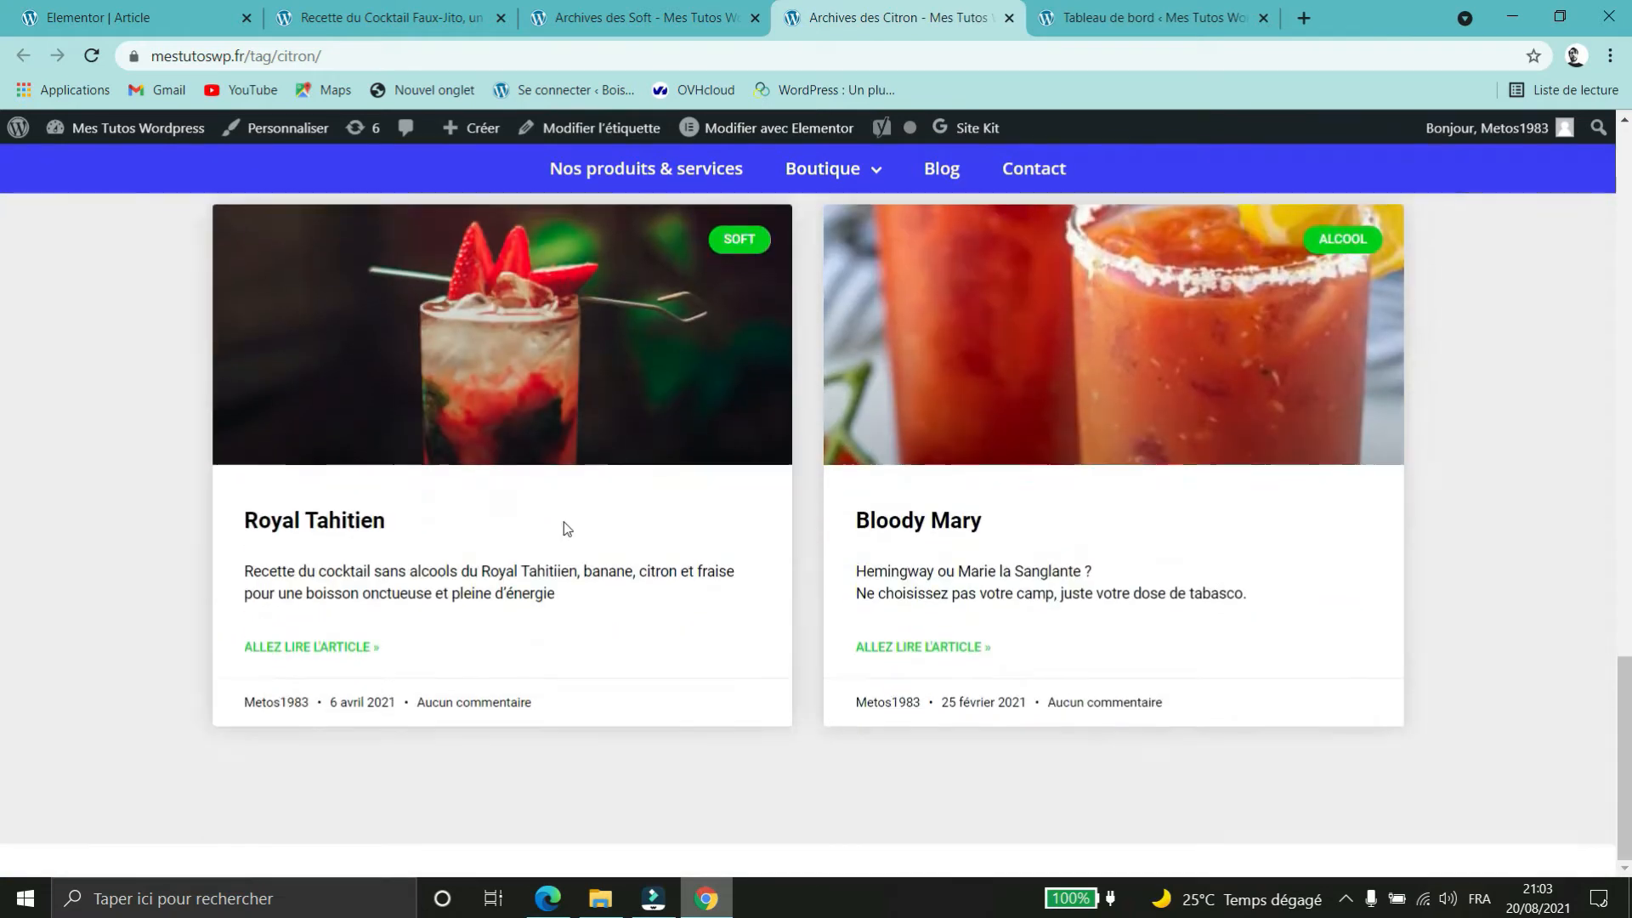
scroll(552, 528, up, 5)
scroll(542, 528, up, 10)
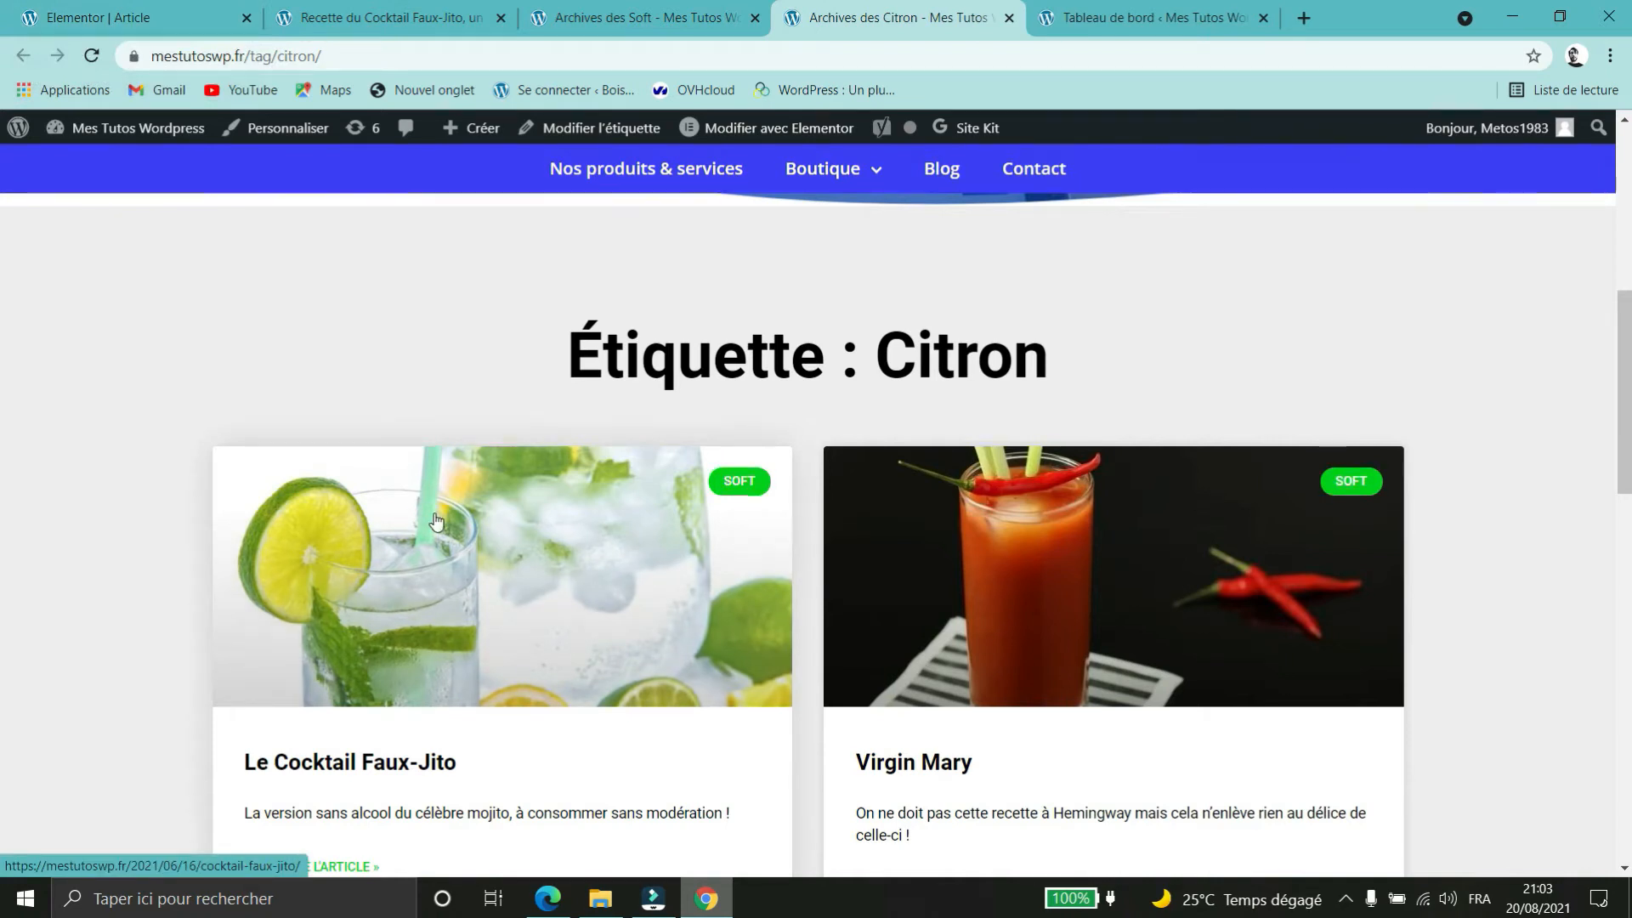
scroll(436, 520, down, 2)
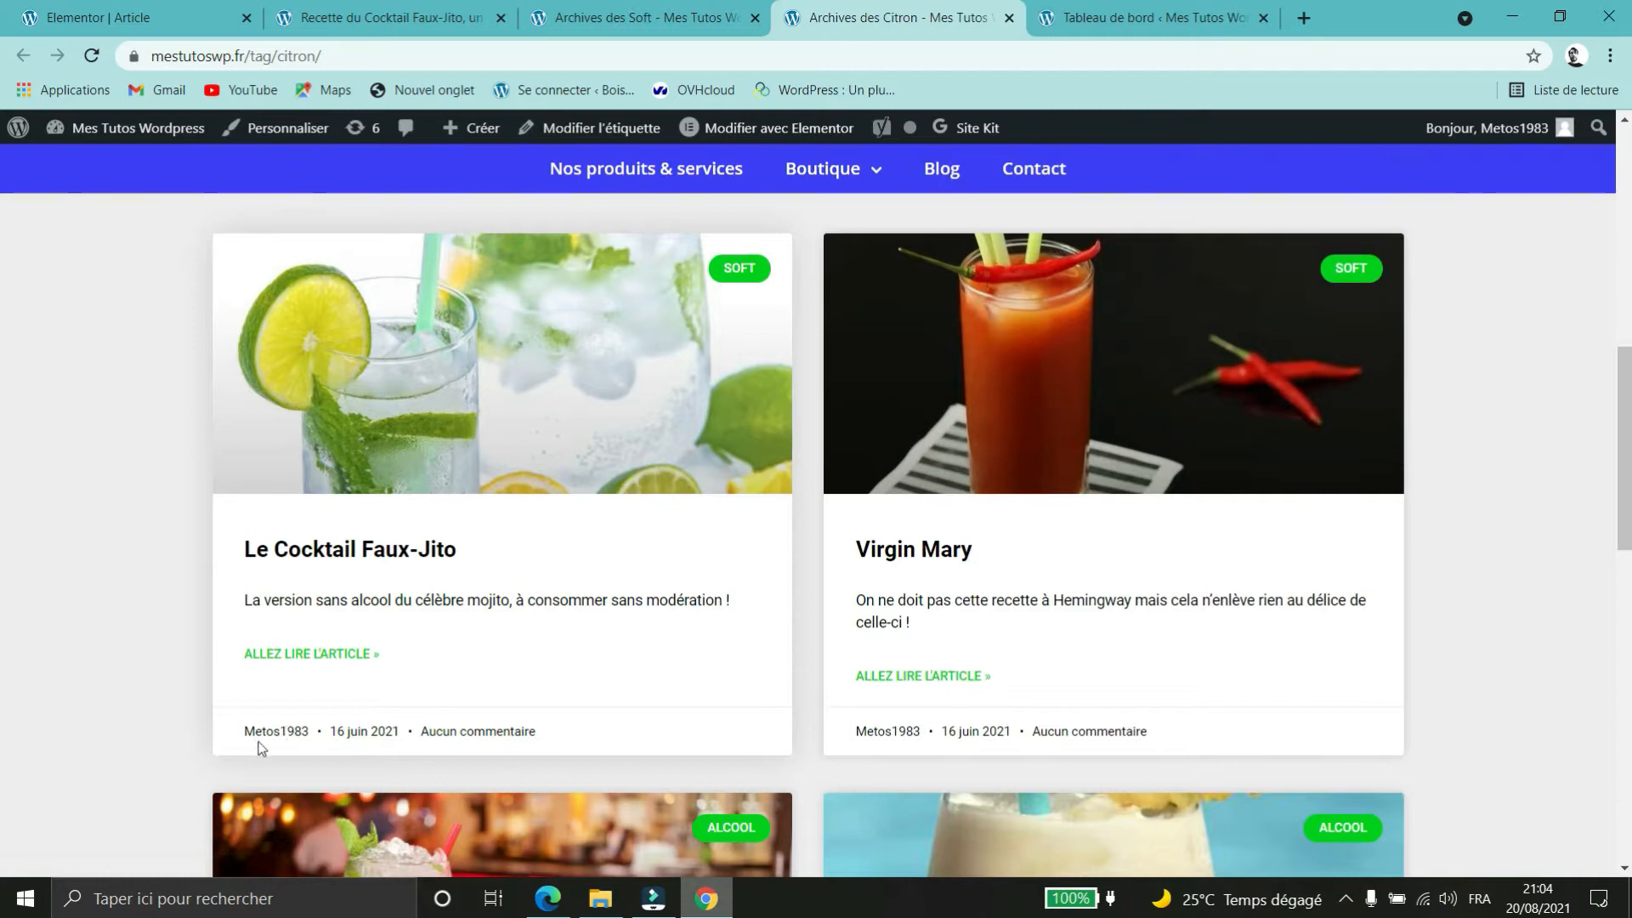
scroll(374, 722, up, 2)
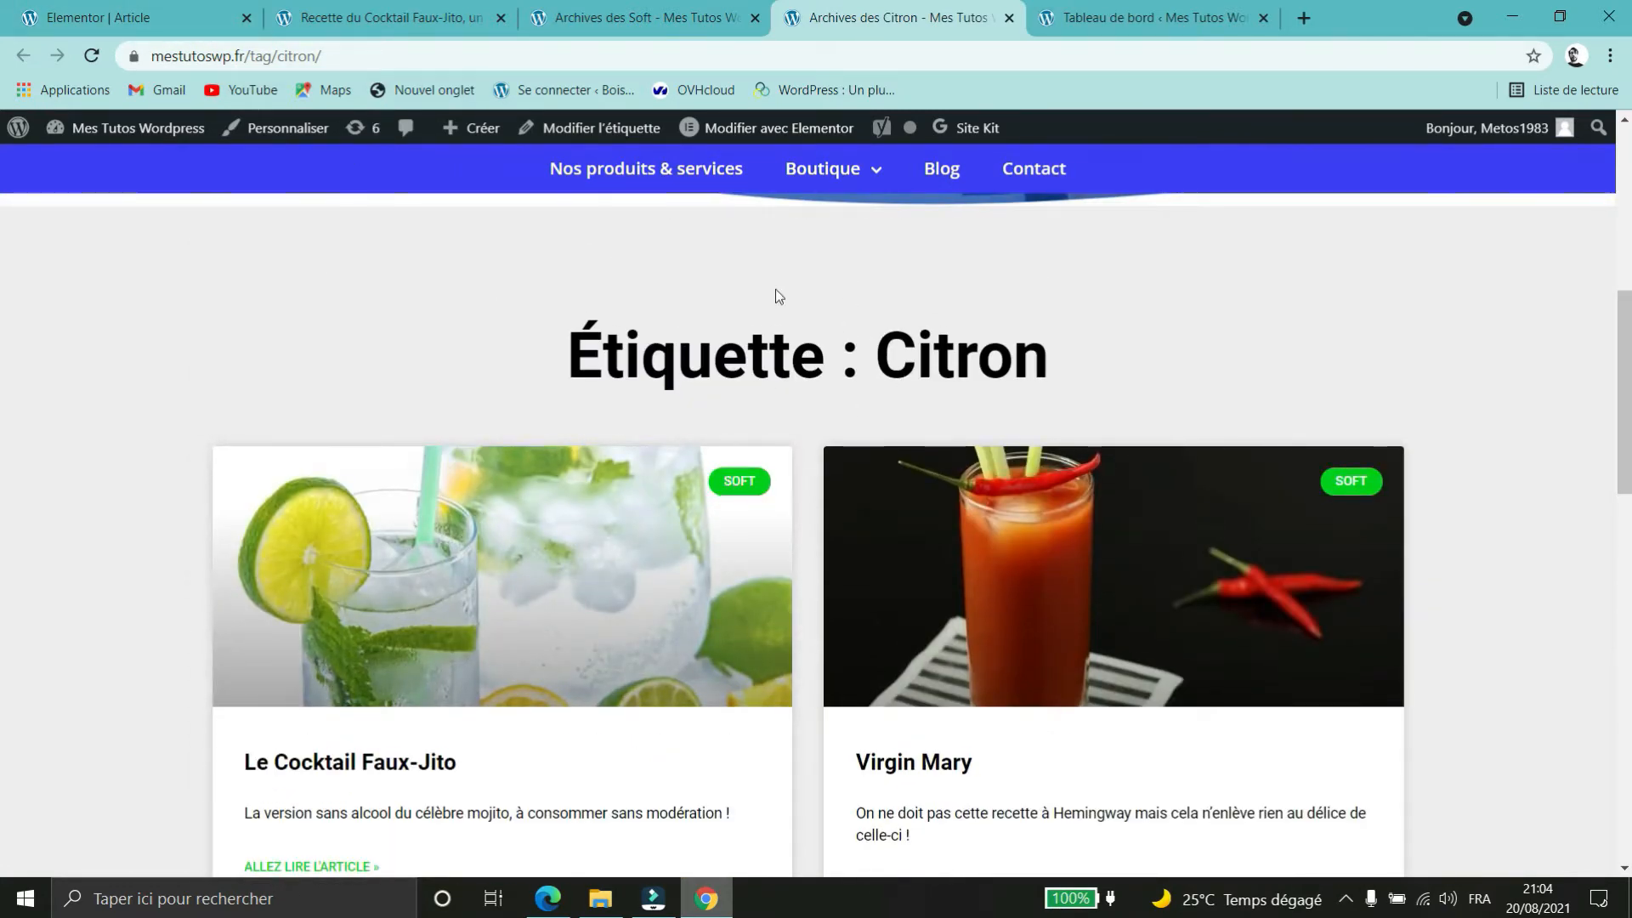
scroll(875, 437, down, 2)
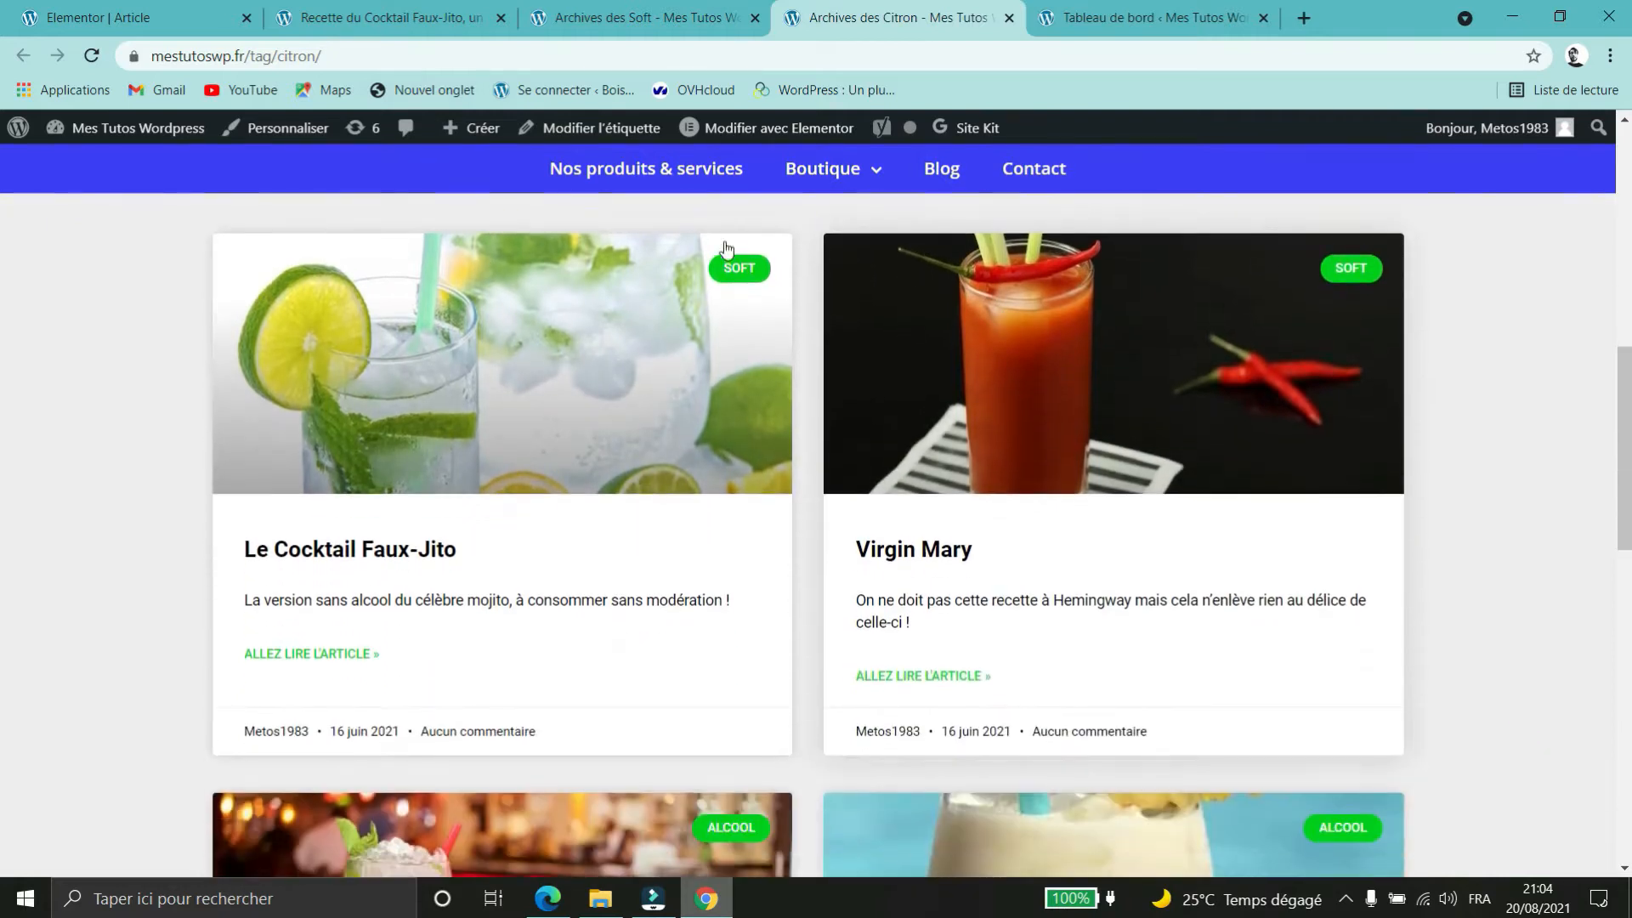
scroll(823, 397, up, 3)
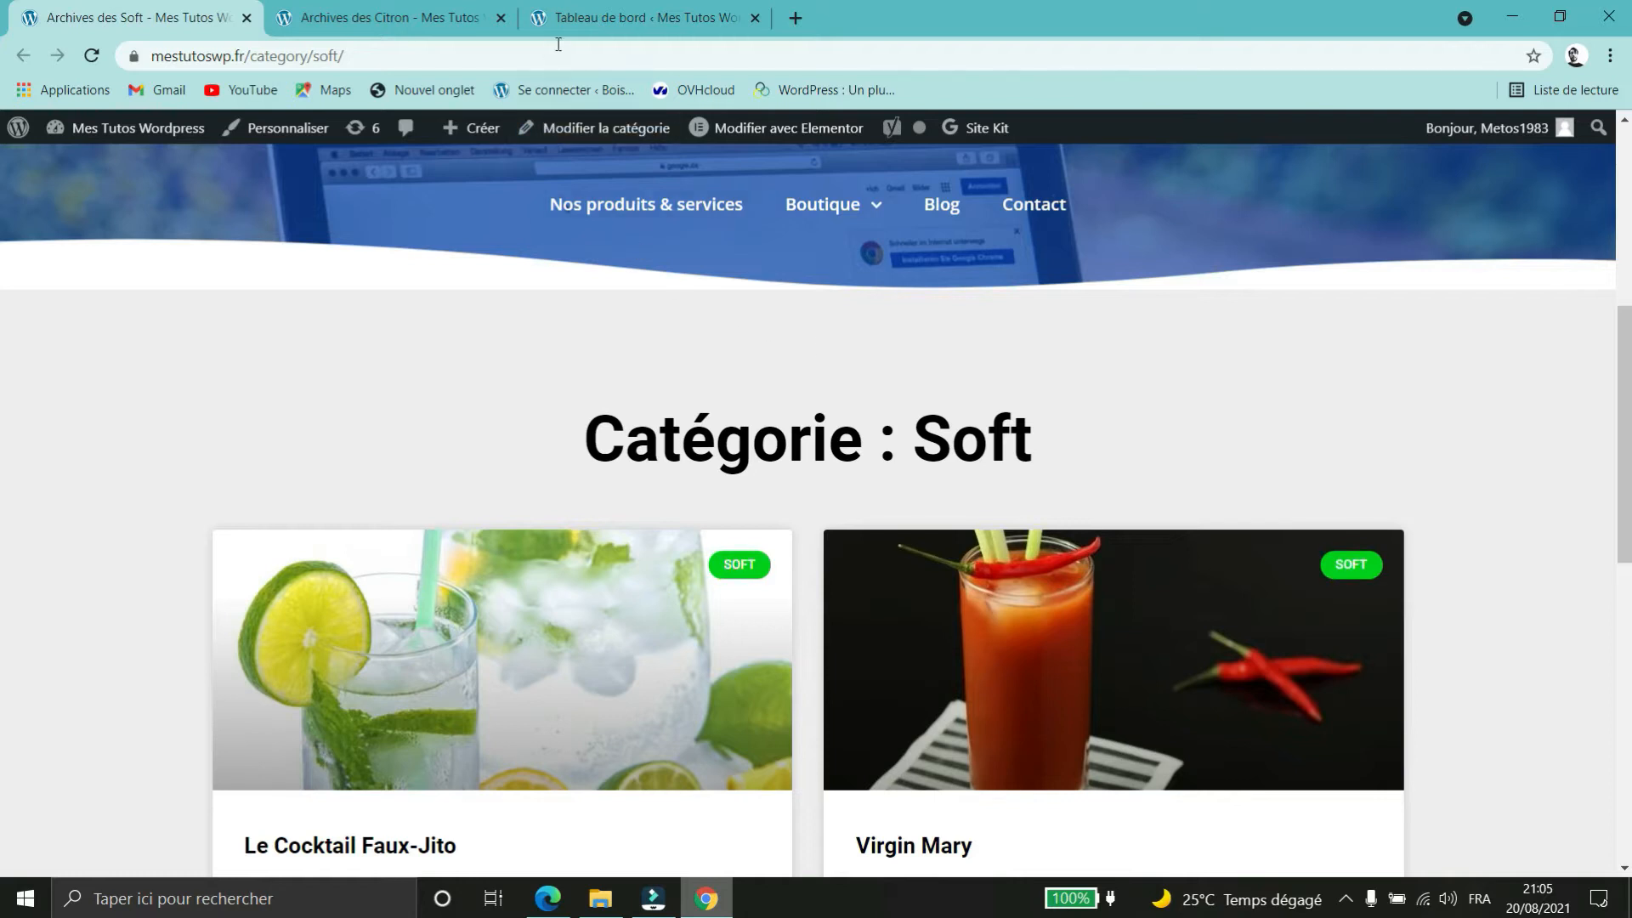
- Return to the WordPress dashboard and search the plugins available to add for "cpt ui"
click(582, 19)
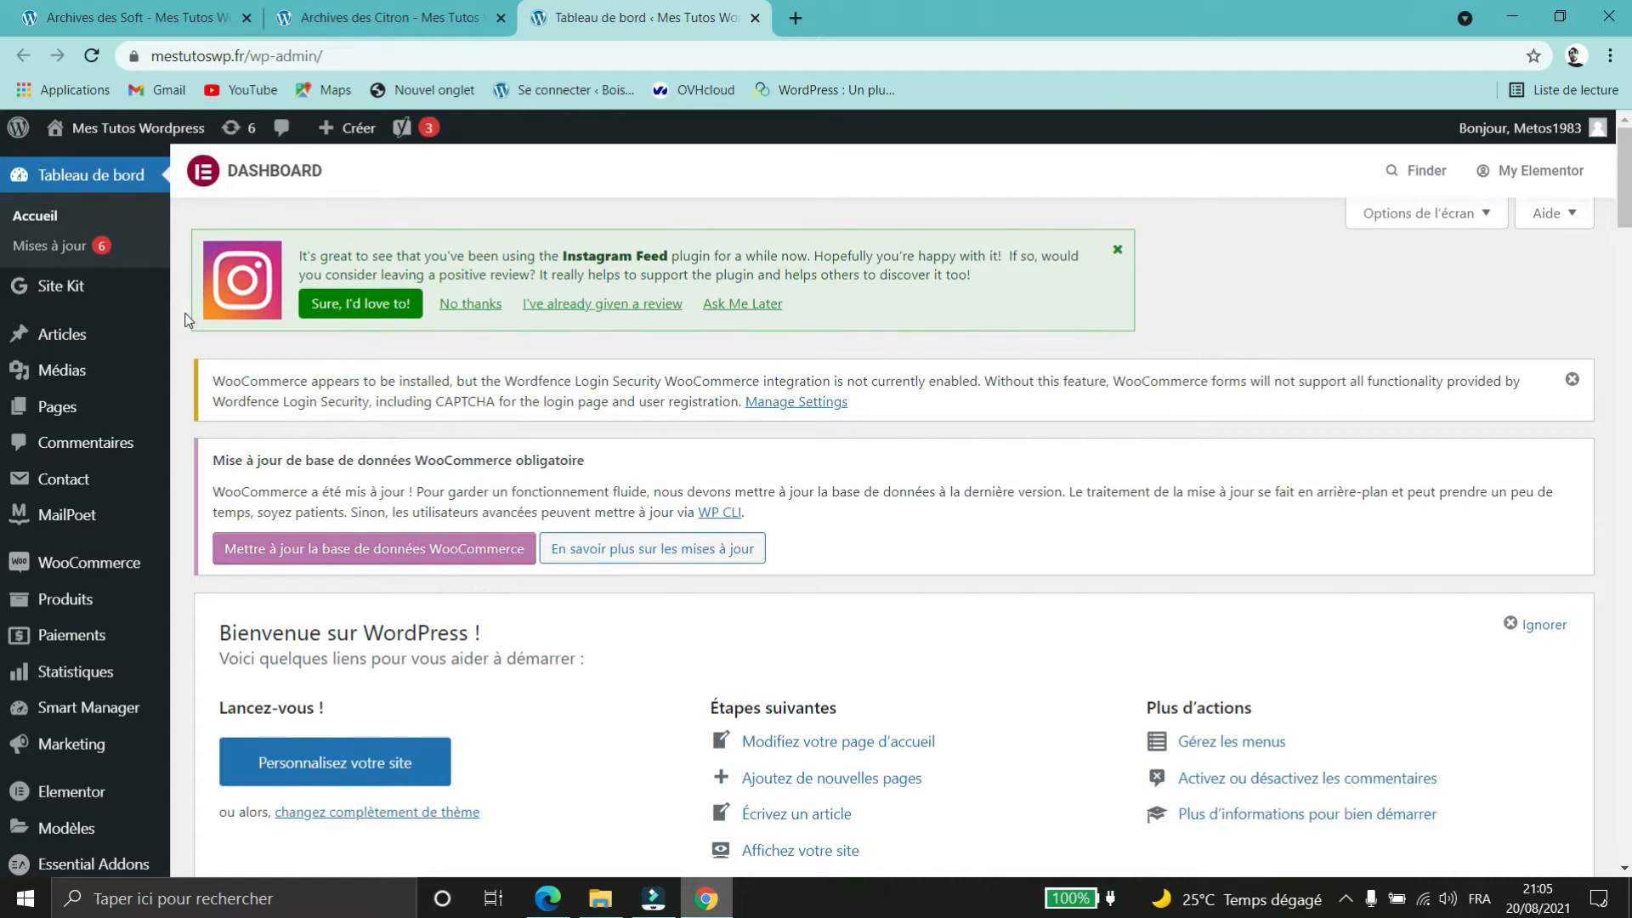
mouse_move(29, 283)
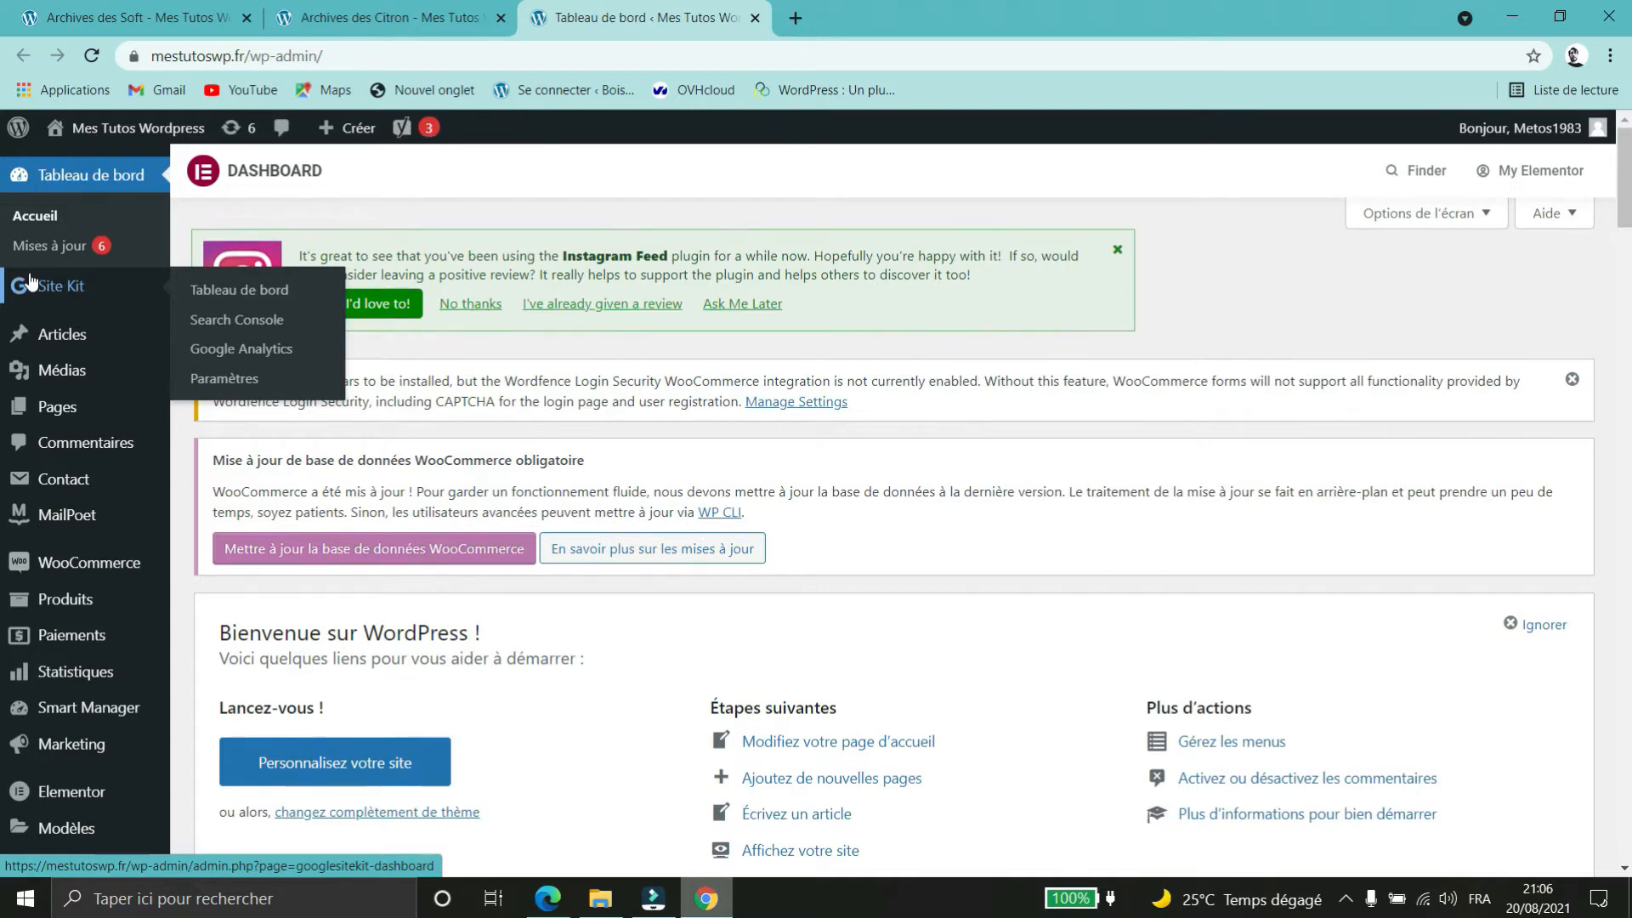
scroll(90, 666, down, 1)
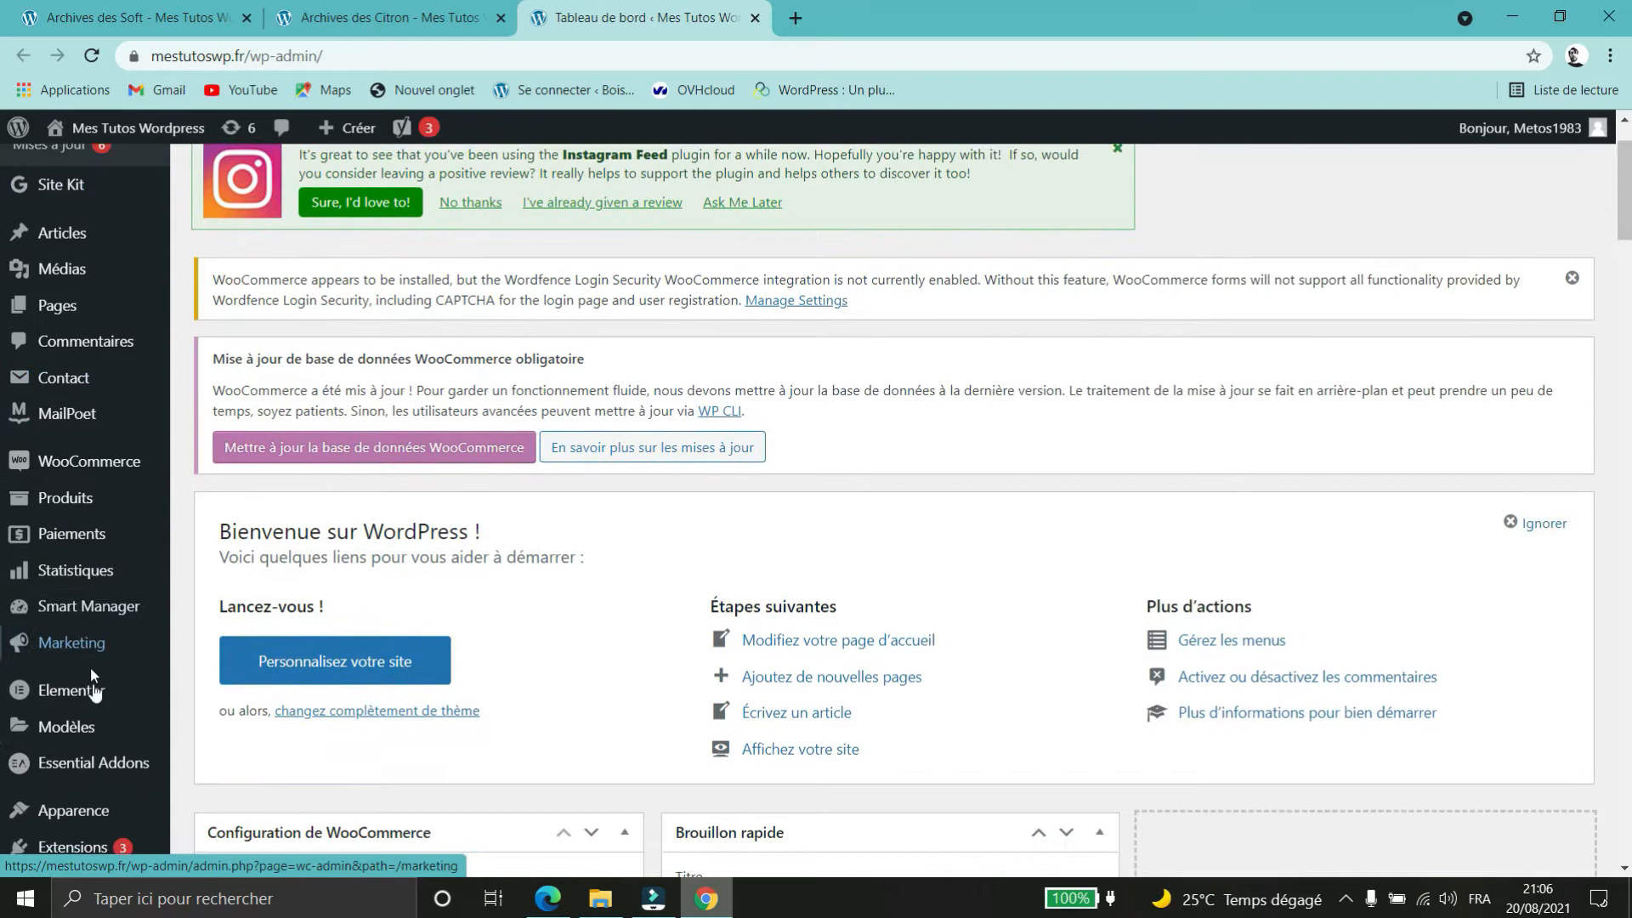
scroll(90, 666, down, 2)
mouse_move(80, 629)
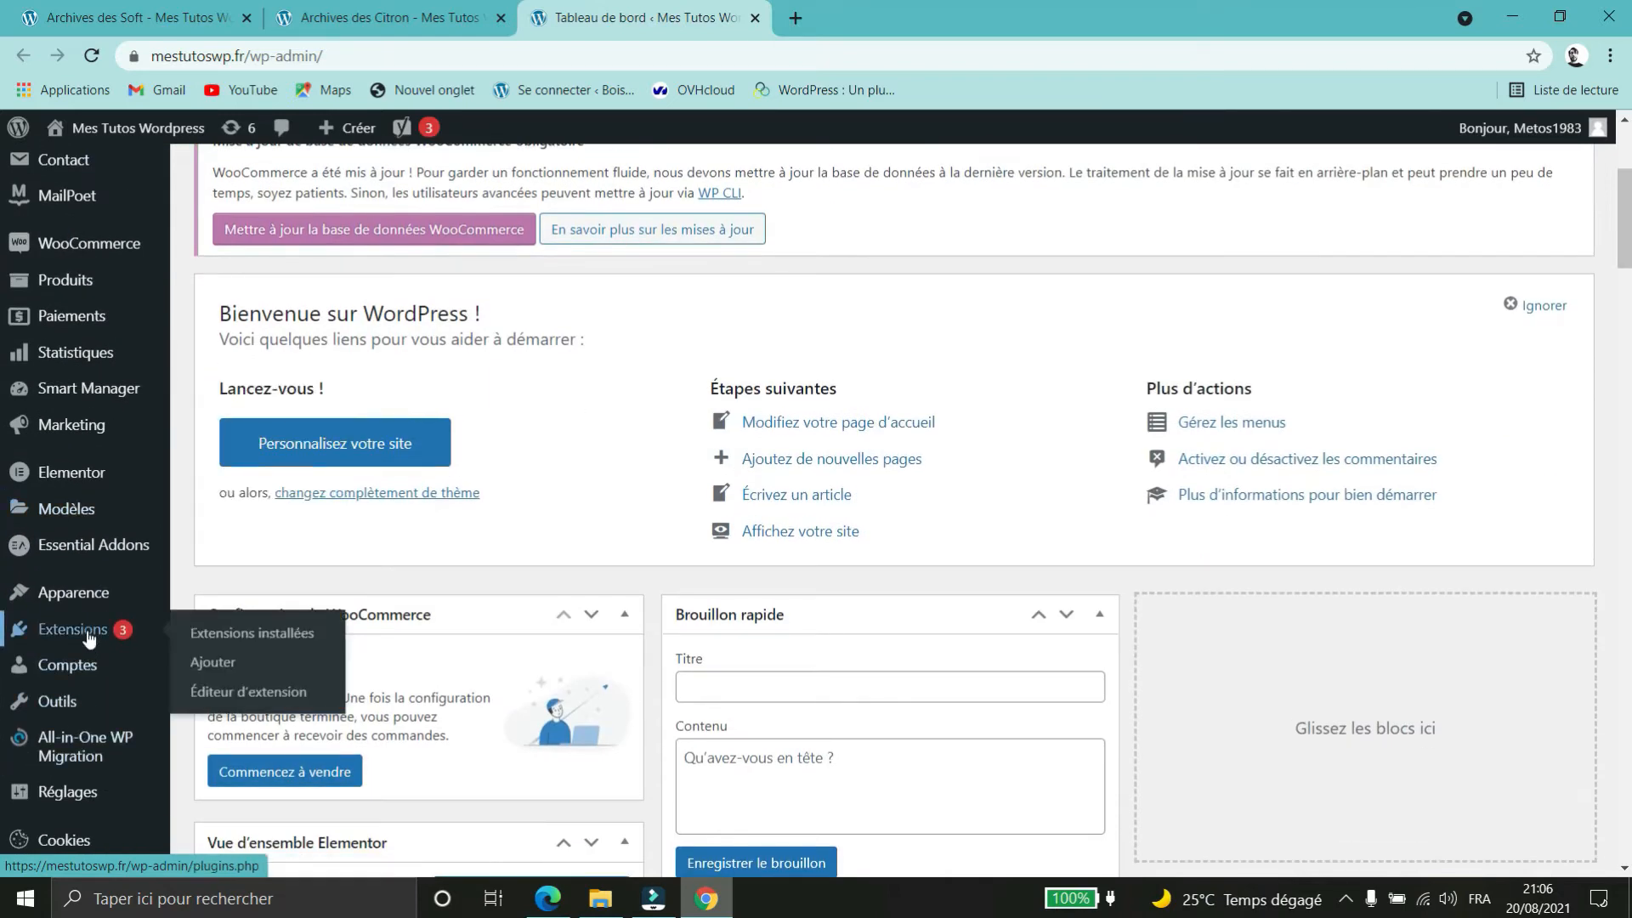
click(213, 662)
click(1414, 443)
text(cpt ui)
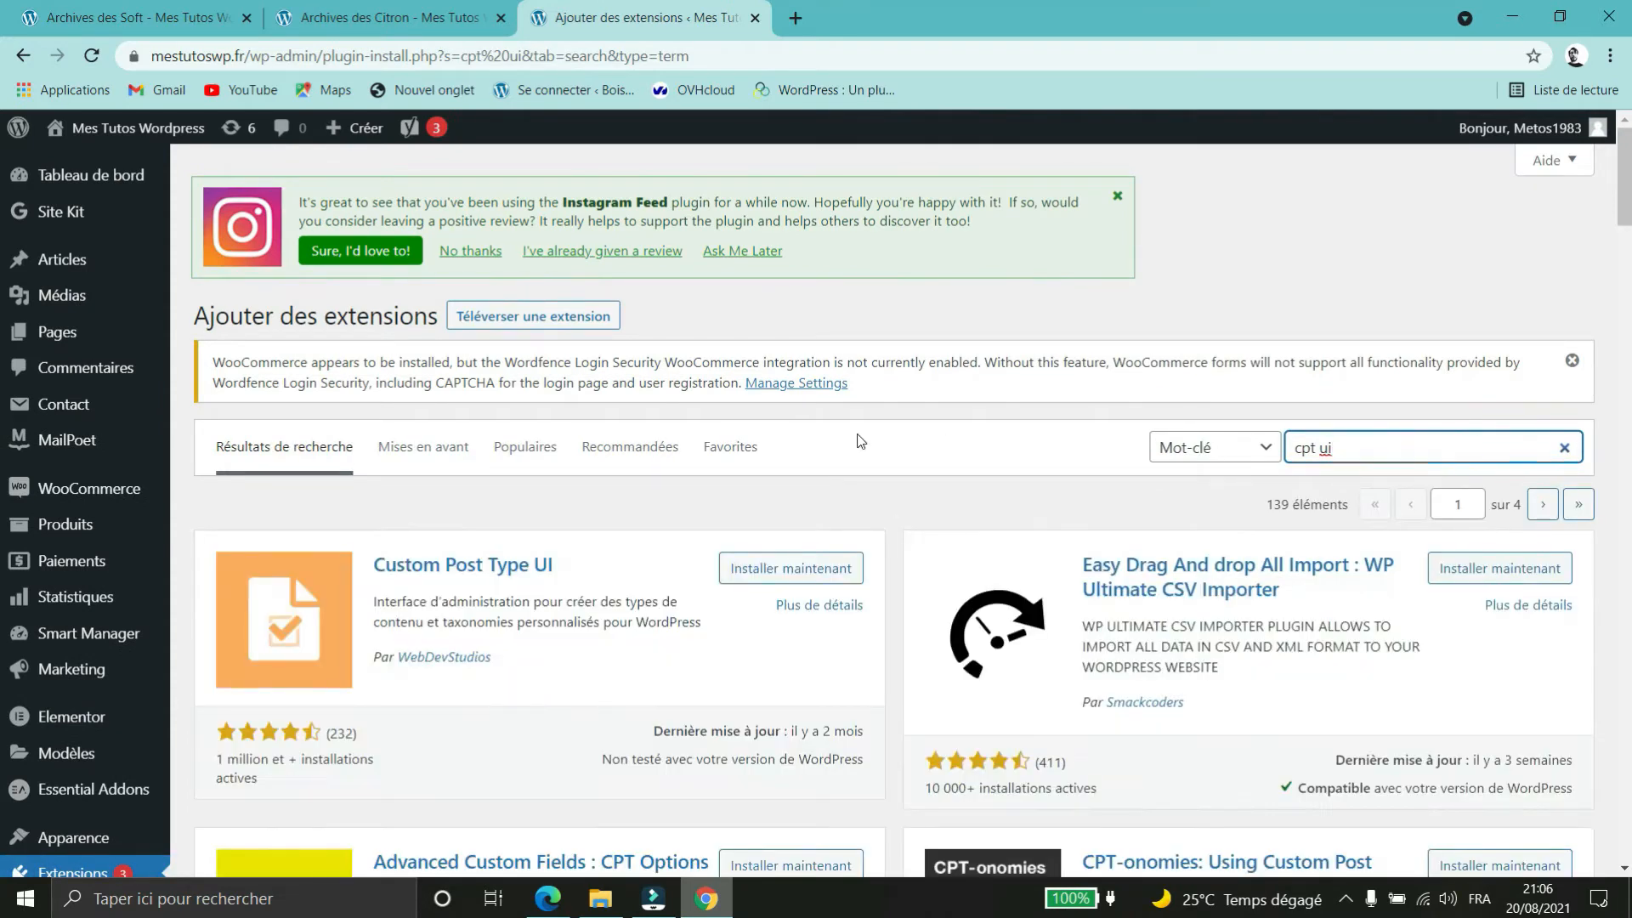
- Install and activate the Custom Post Type UI plugin by WebDevStudios
click(774, 569)
scroll(746, 508, down, 1)
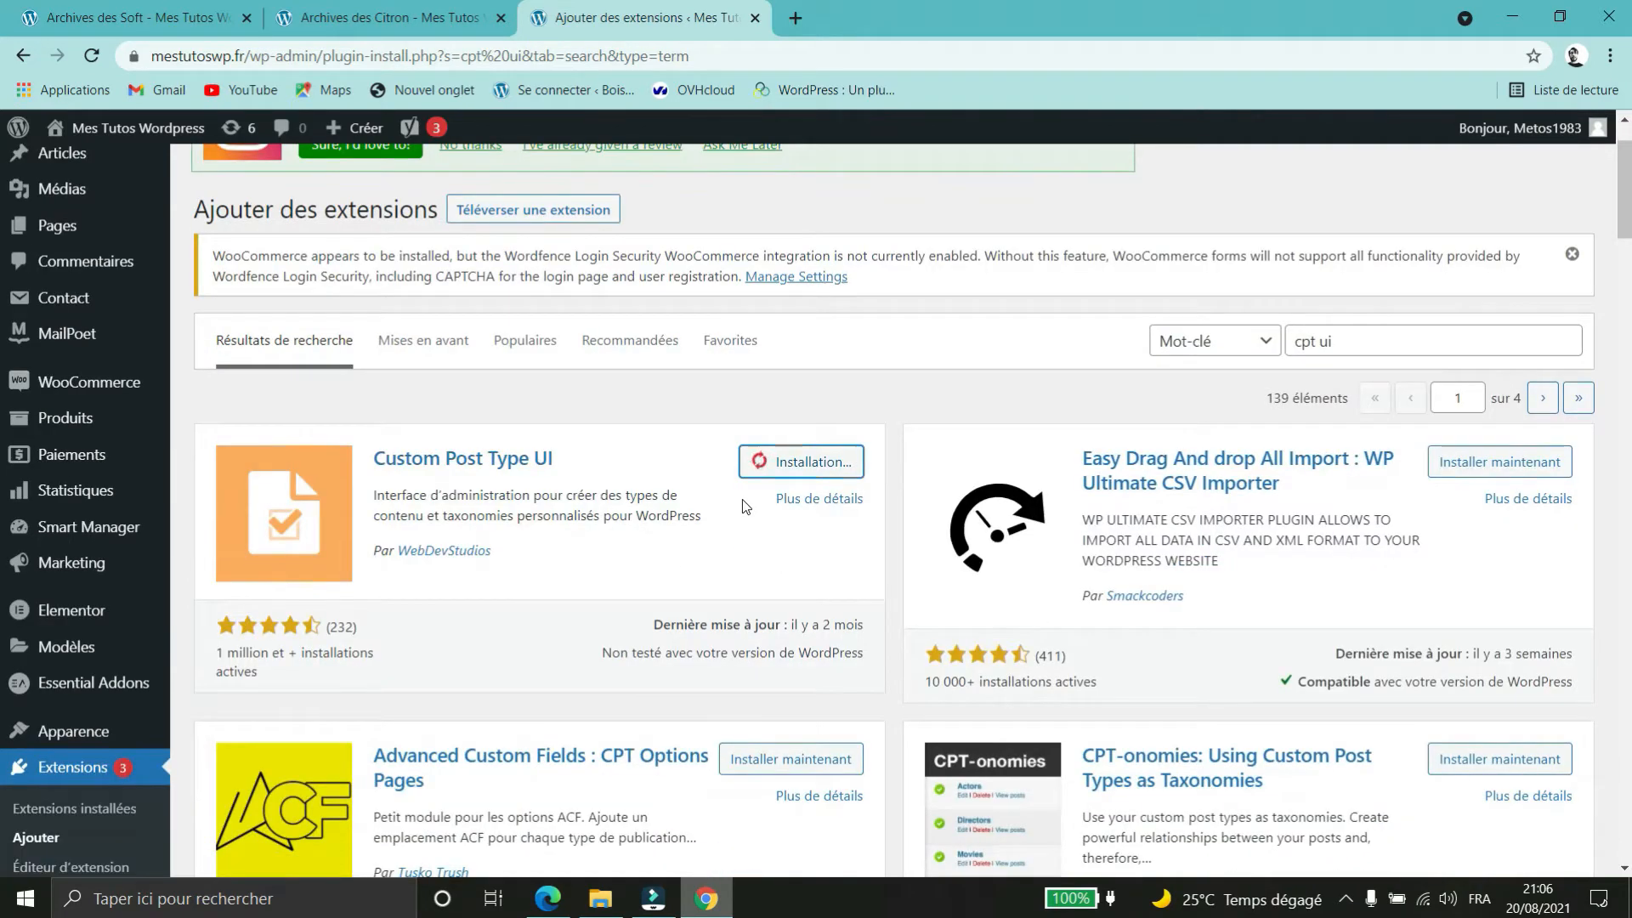
click(808, 468)
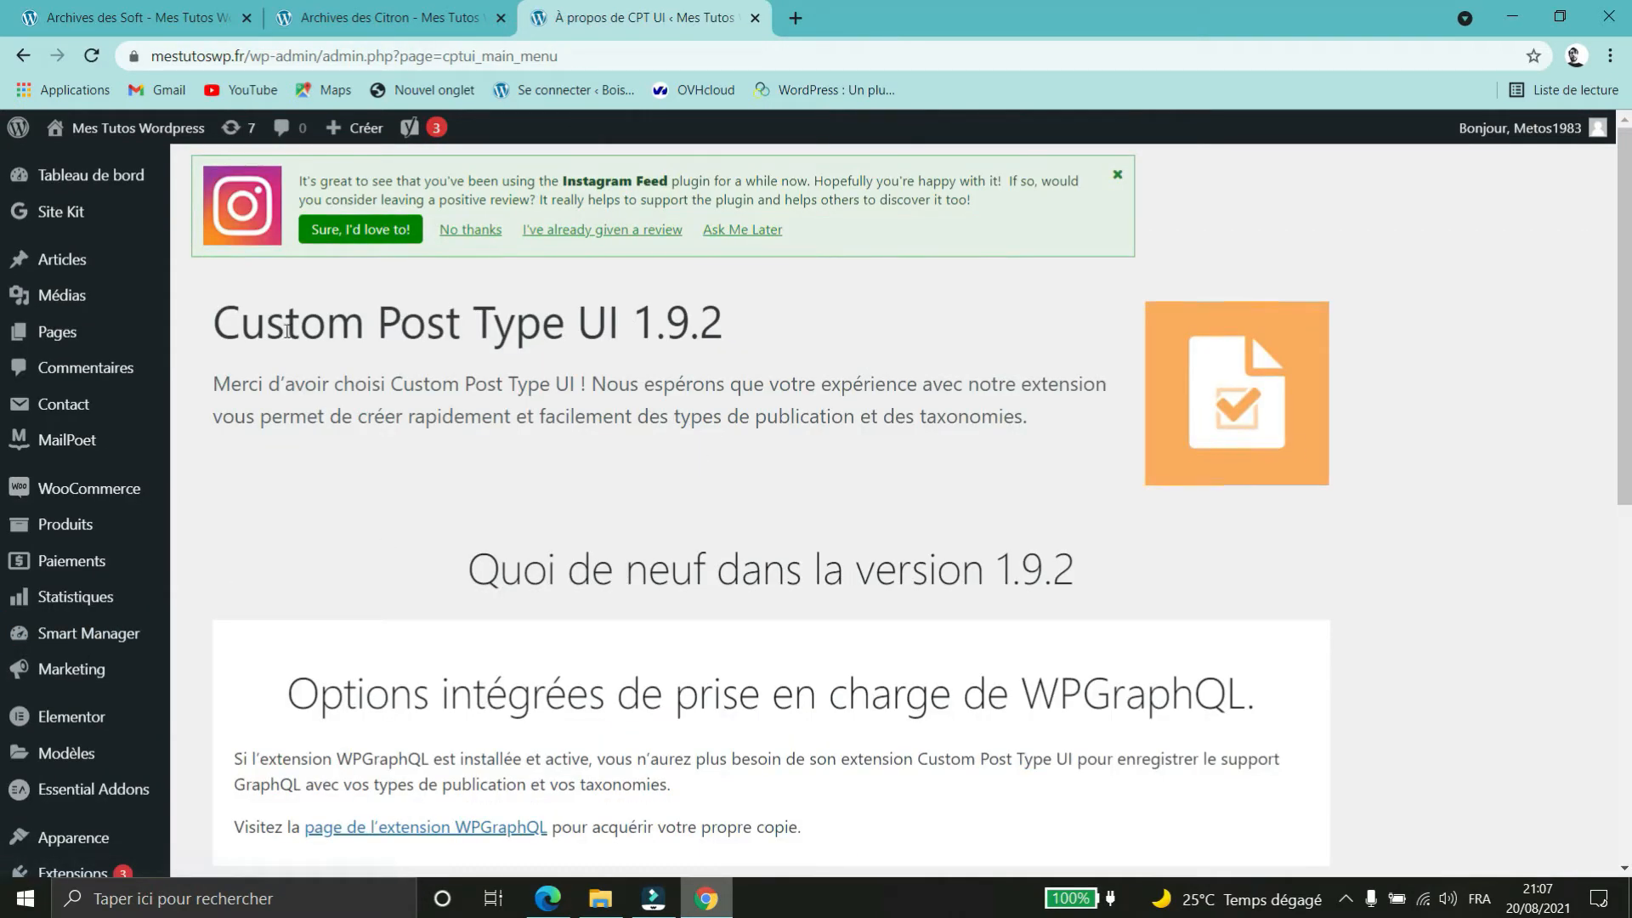
- Look over the CPT UI about page and open the form for adding or editing post types
scroll(128, 552, down, 5)
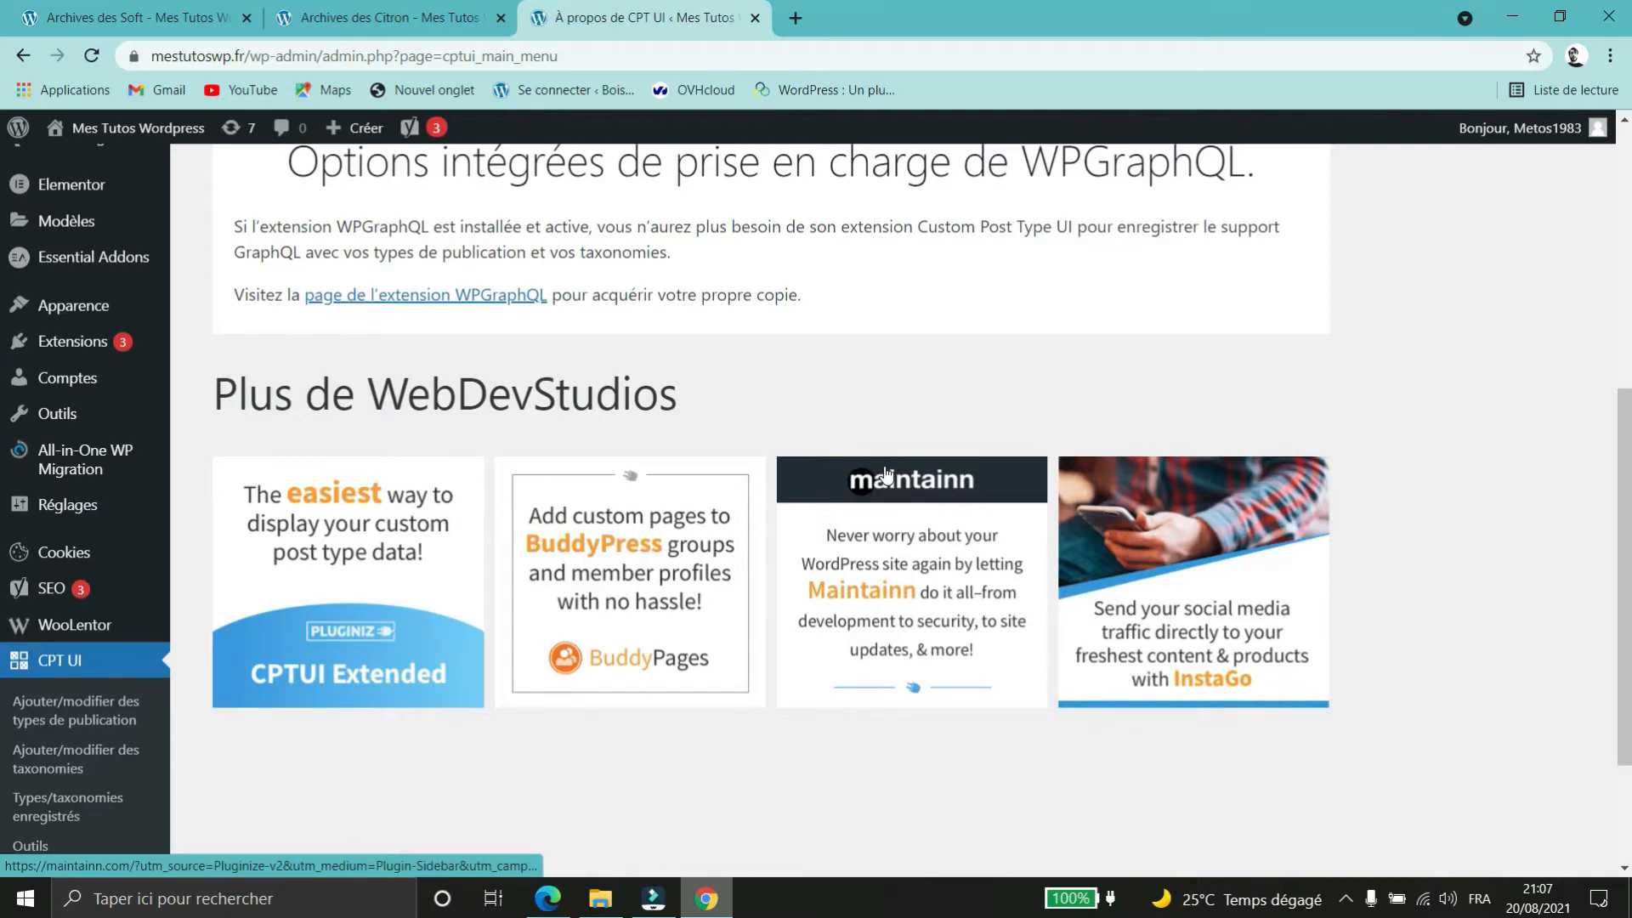
scroll(879, 476, up, 3)
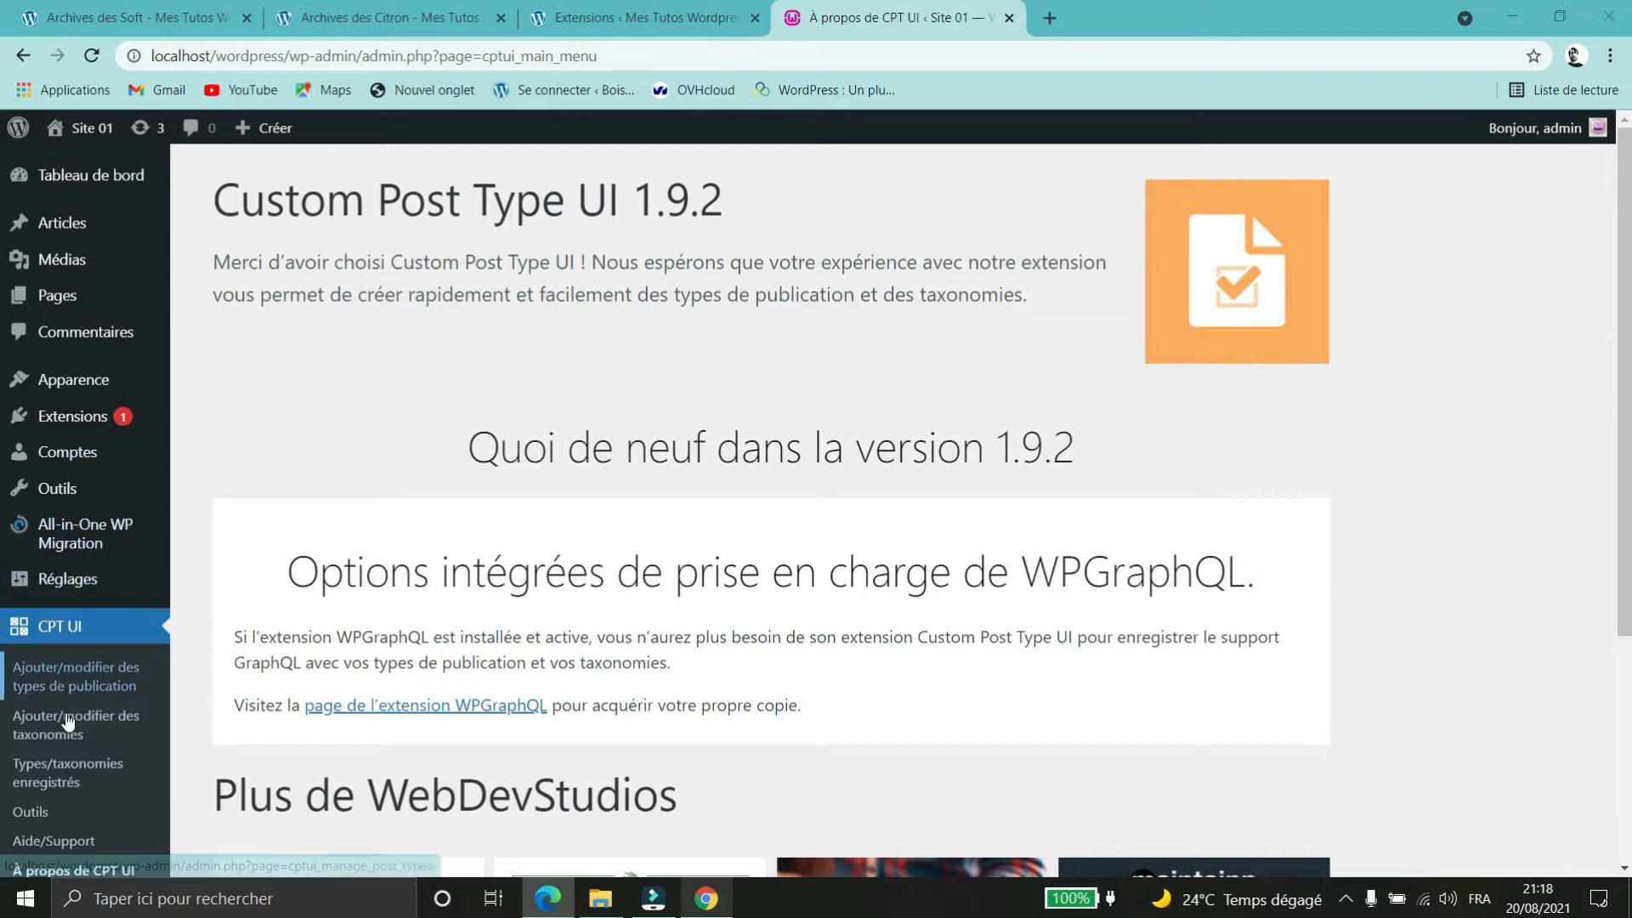
click(83, 680)
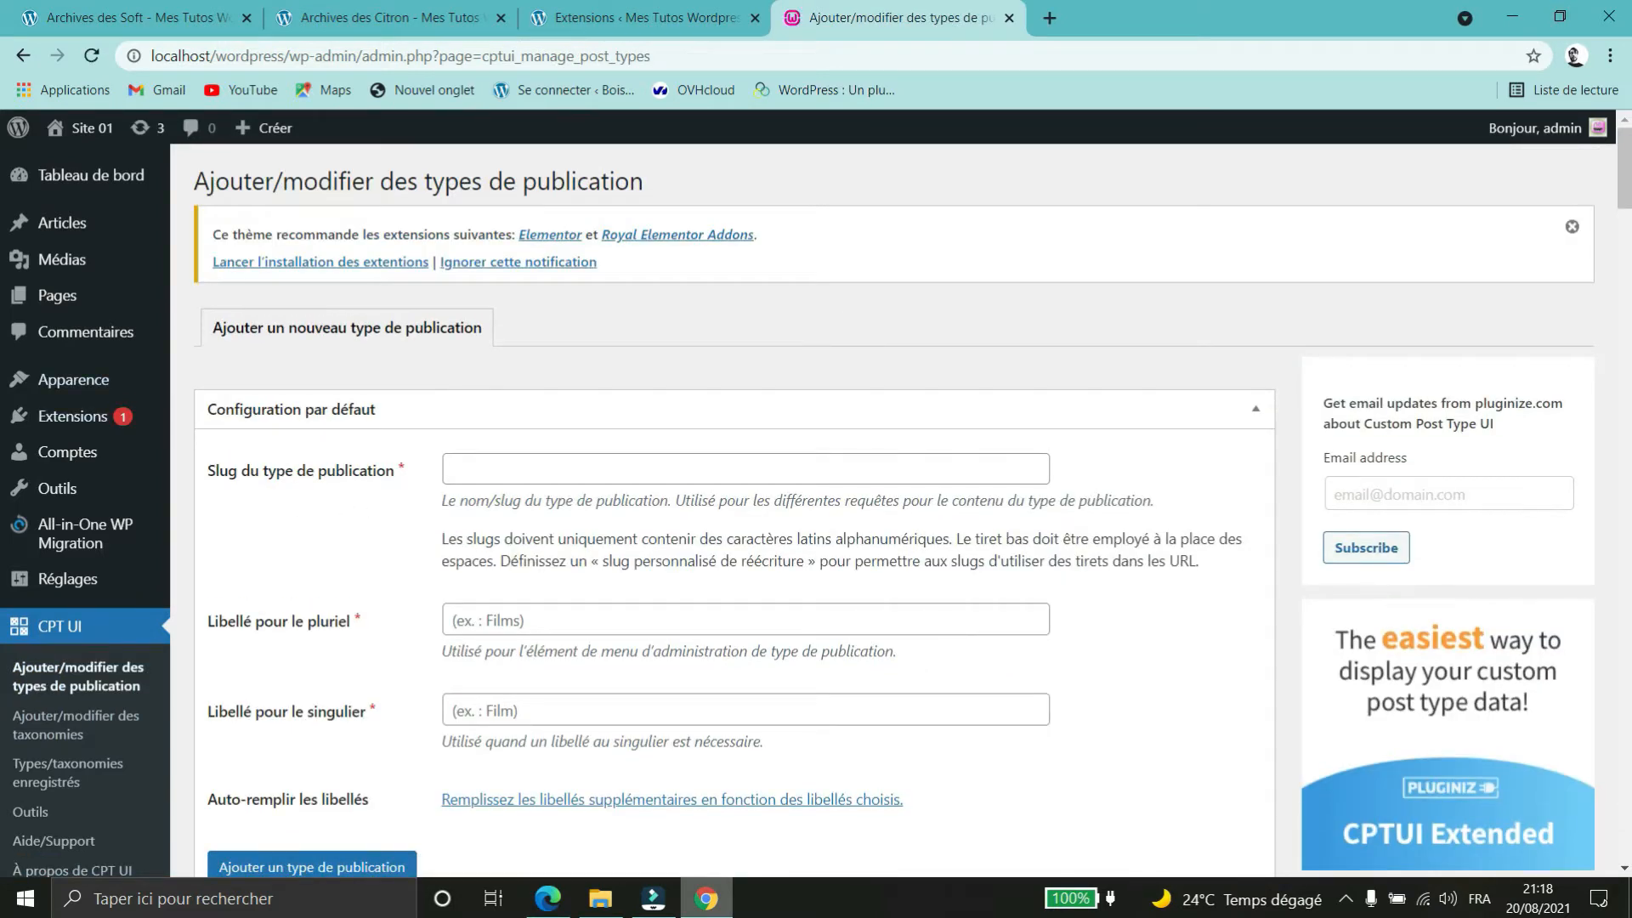
click(836, 316)
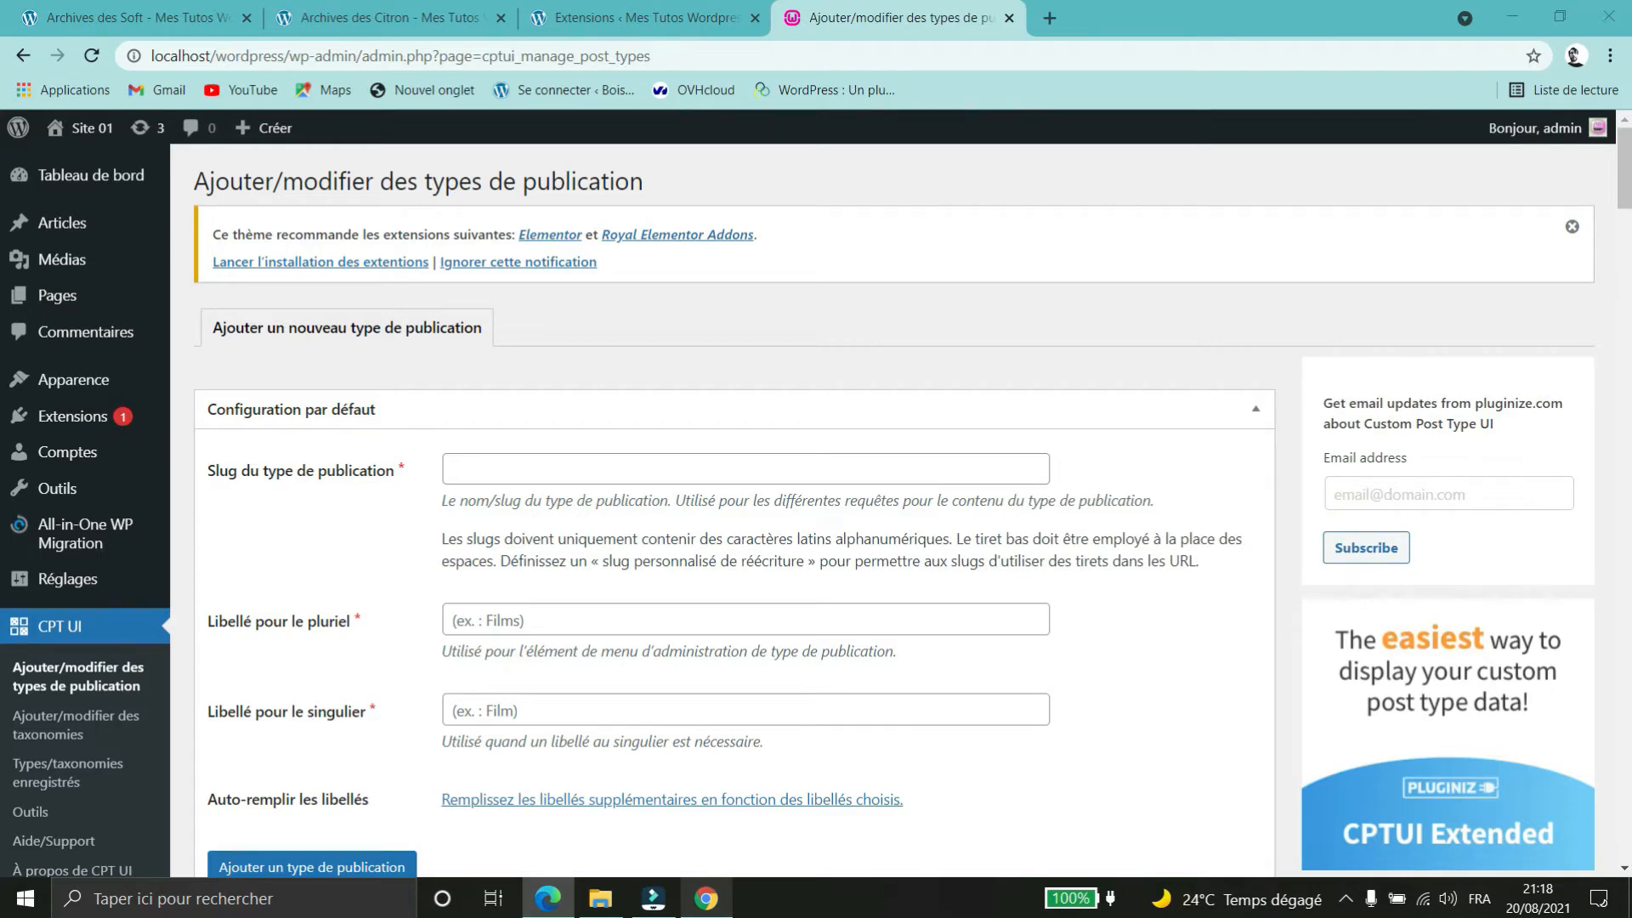
- Enter films as the slug of the new post type
click(675, 481)
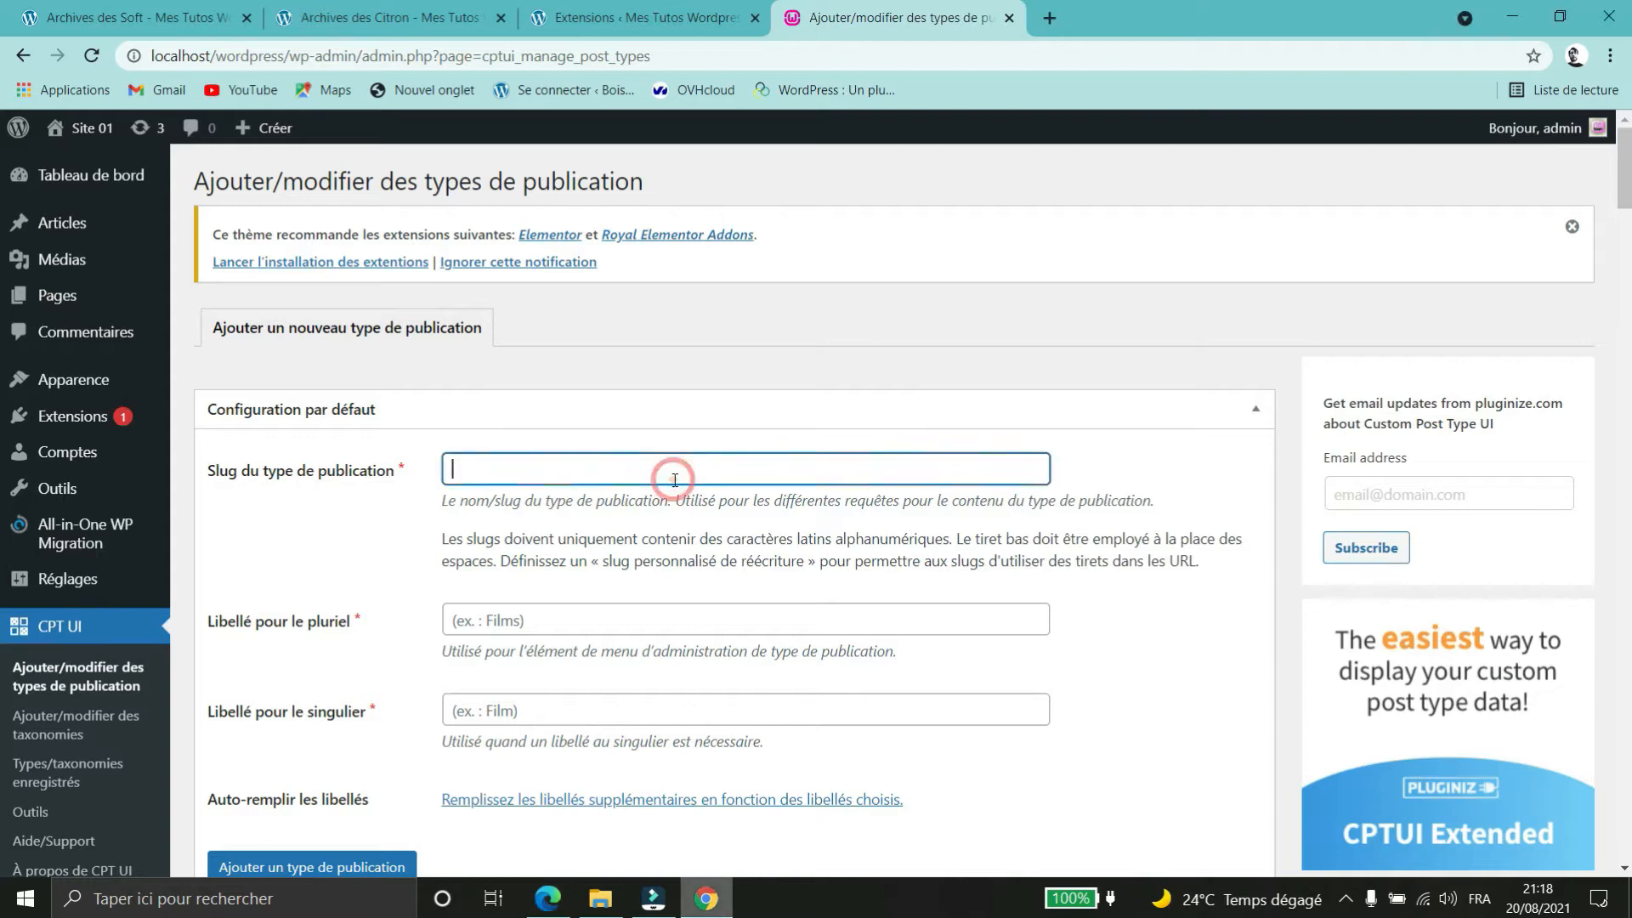
text(films)
key(BackSpace)
click(551, 620)
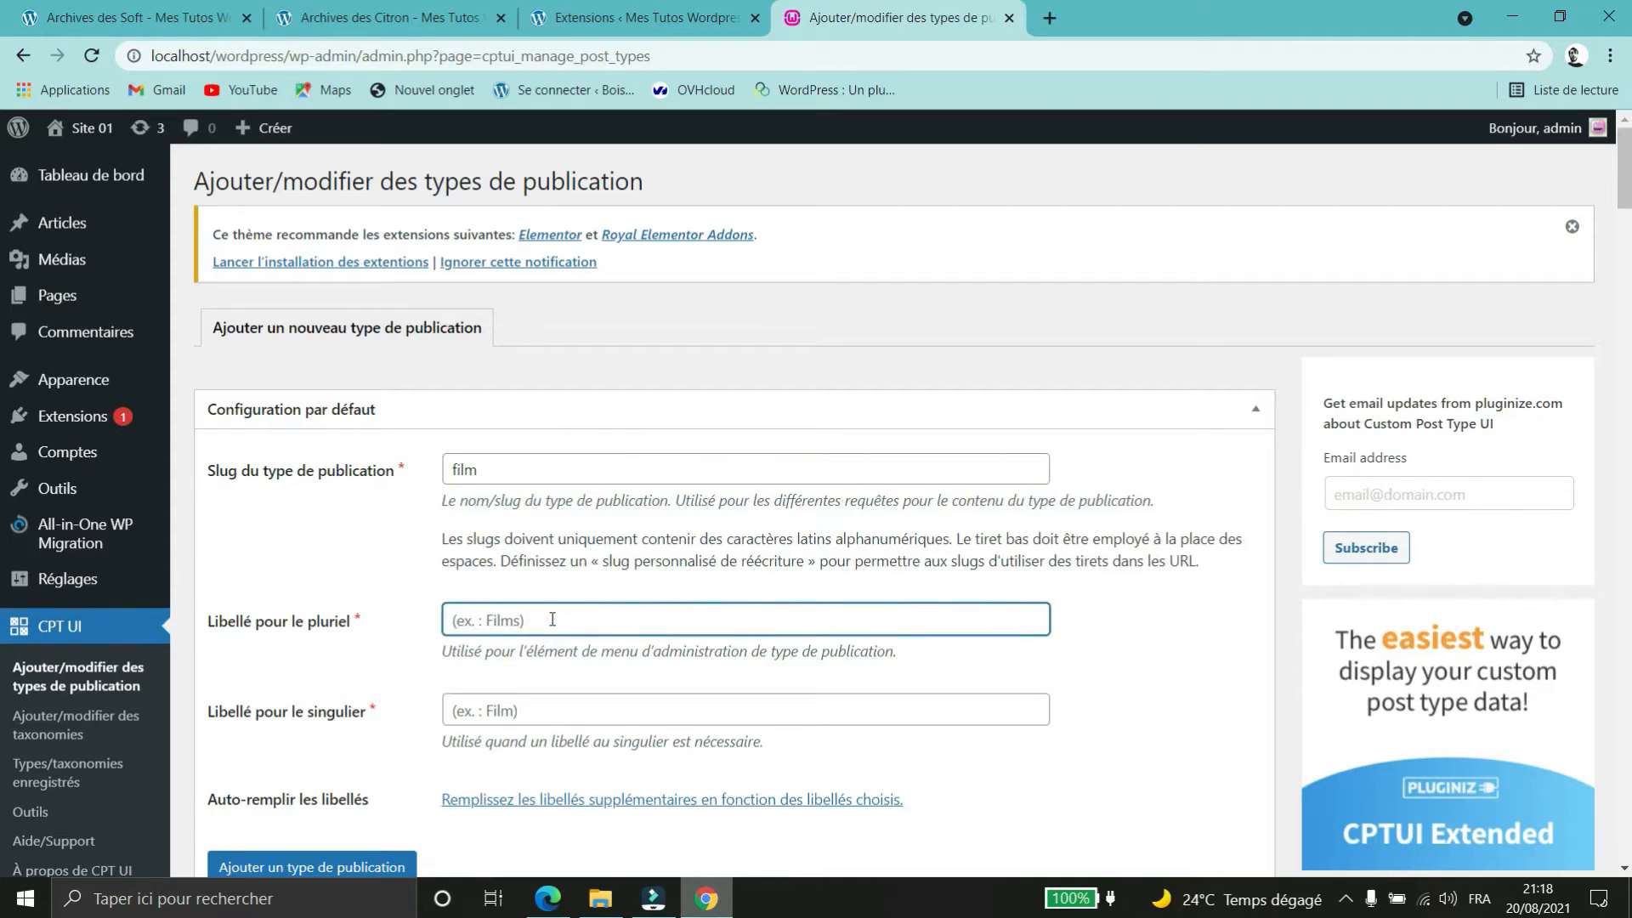
click(513, 471)
text(s)
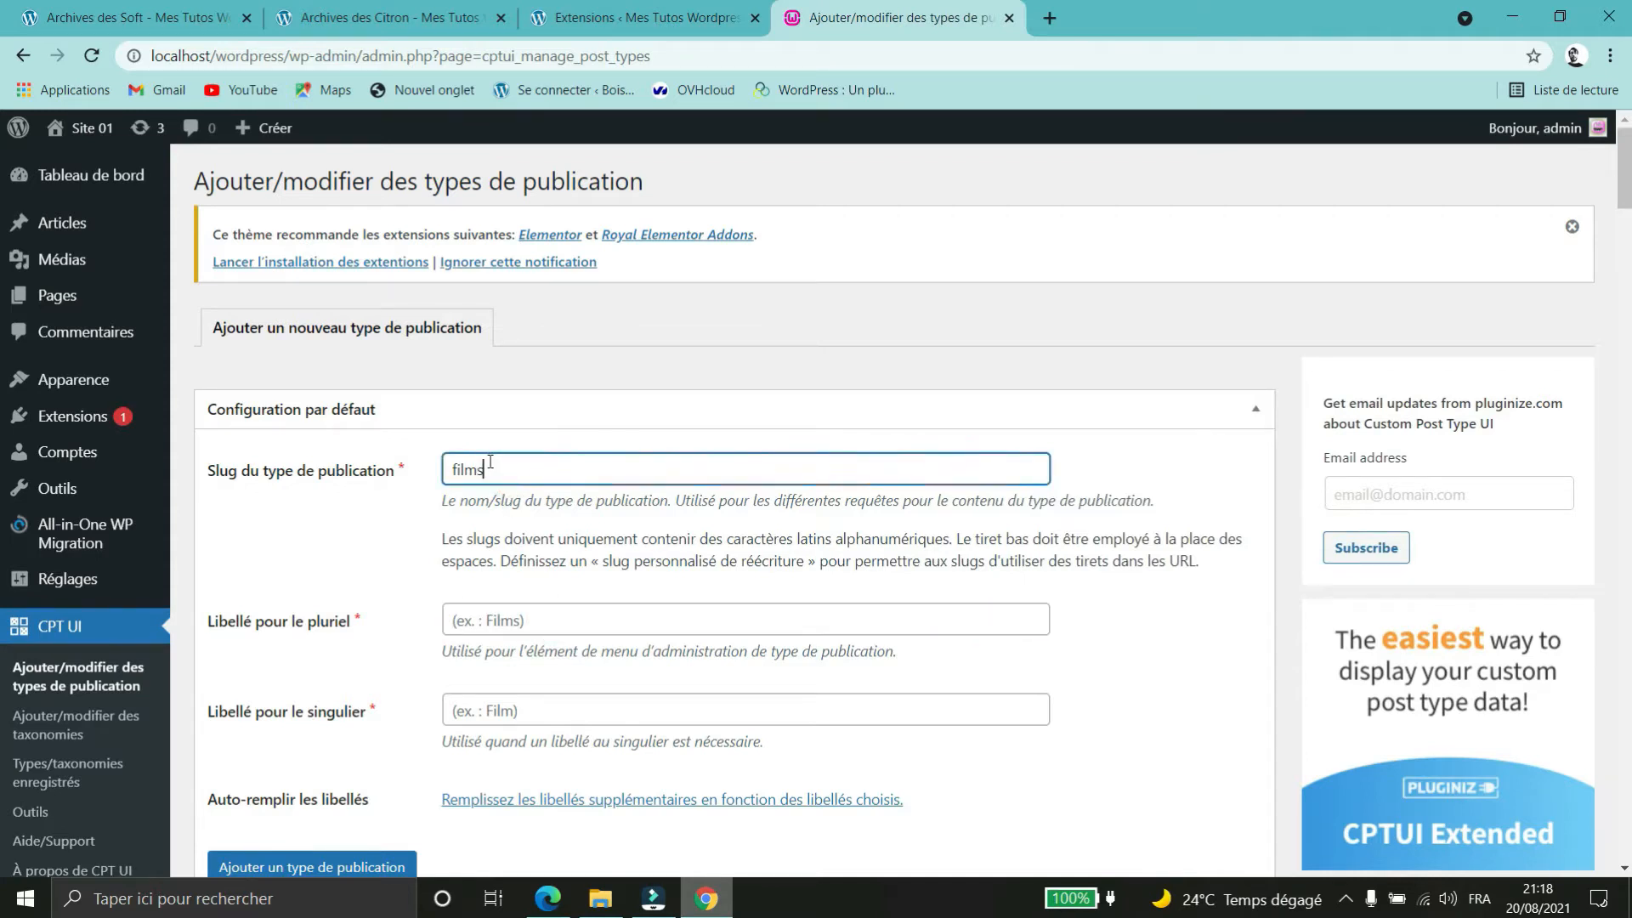
- Set the new post type's plural label to Films and its singular label to Film
click(548, 620)
text(Films)
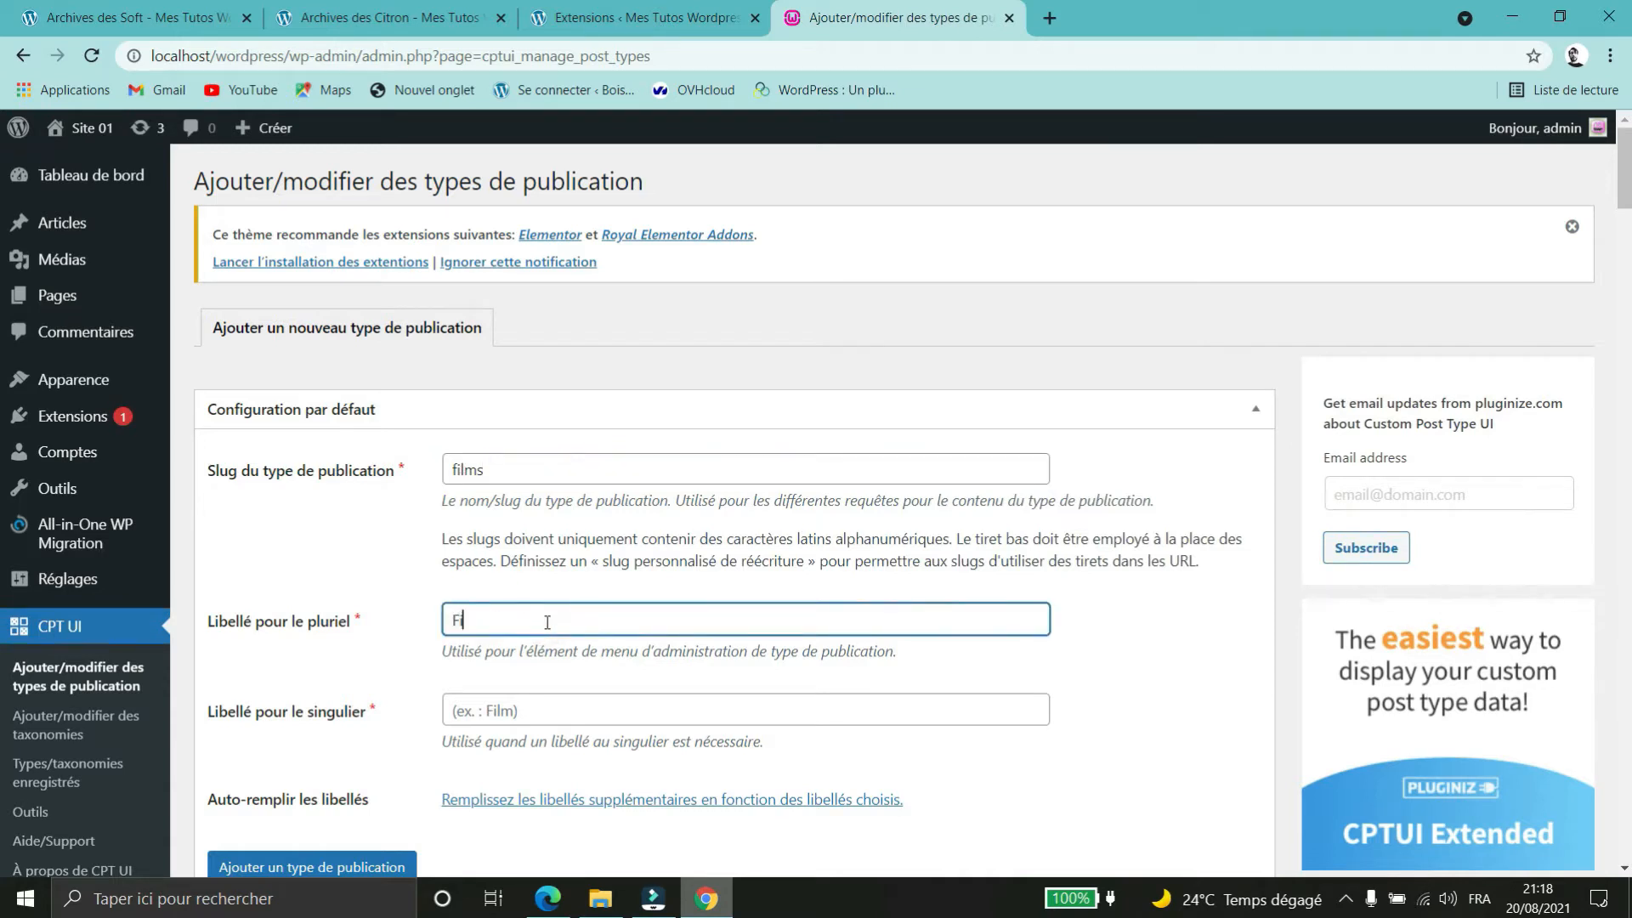
key(Tab)
text(Film)
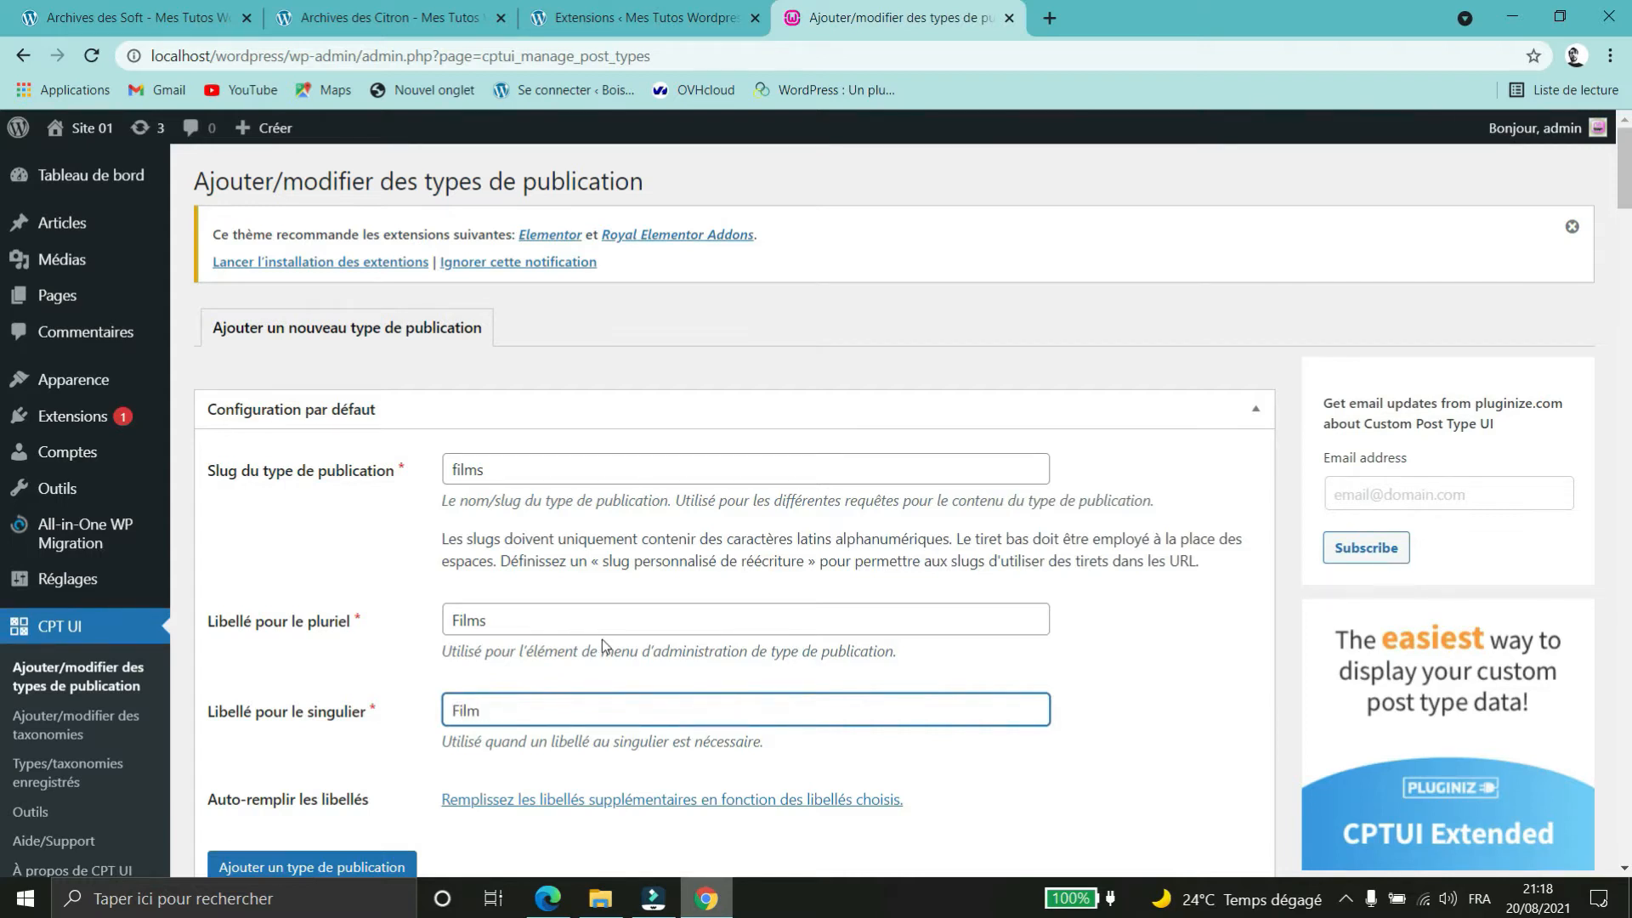
- Examine the optional additional labels offered for the new post type, from its description down to the archive and list labels
scroll(604, 646, down, 2)
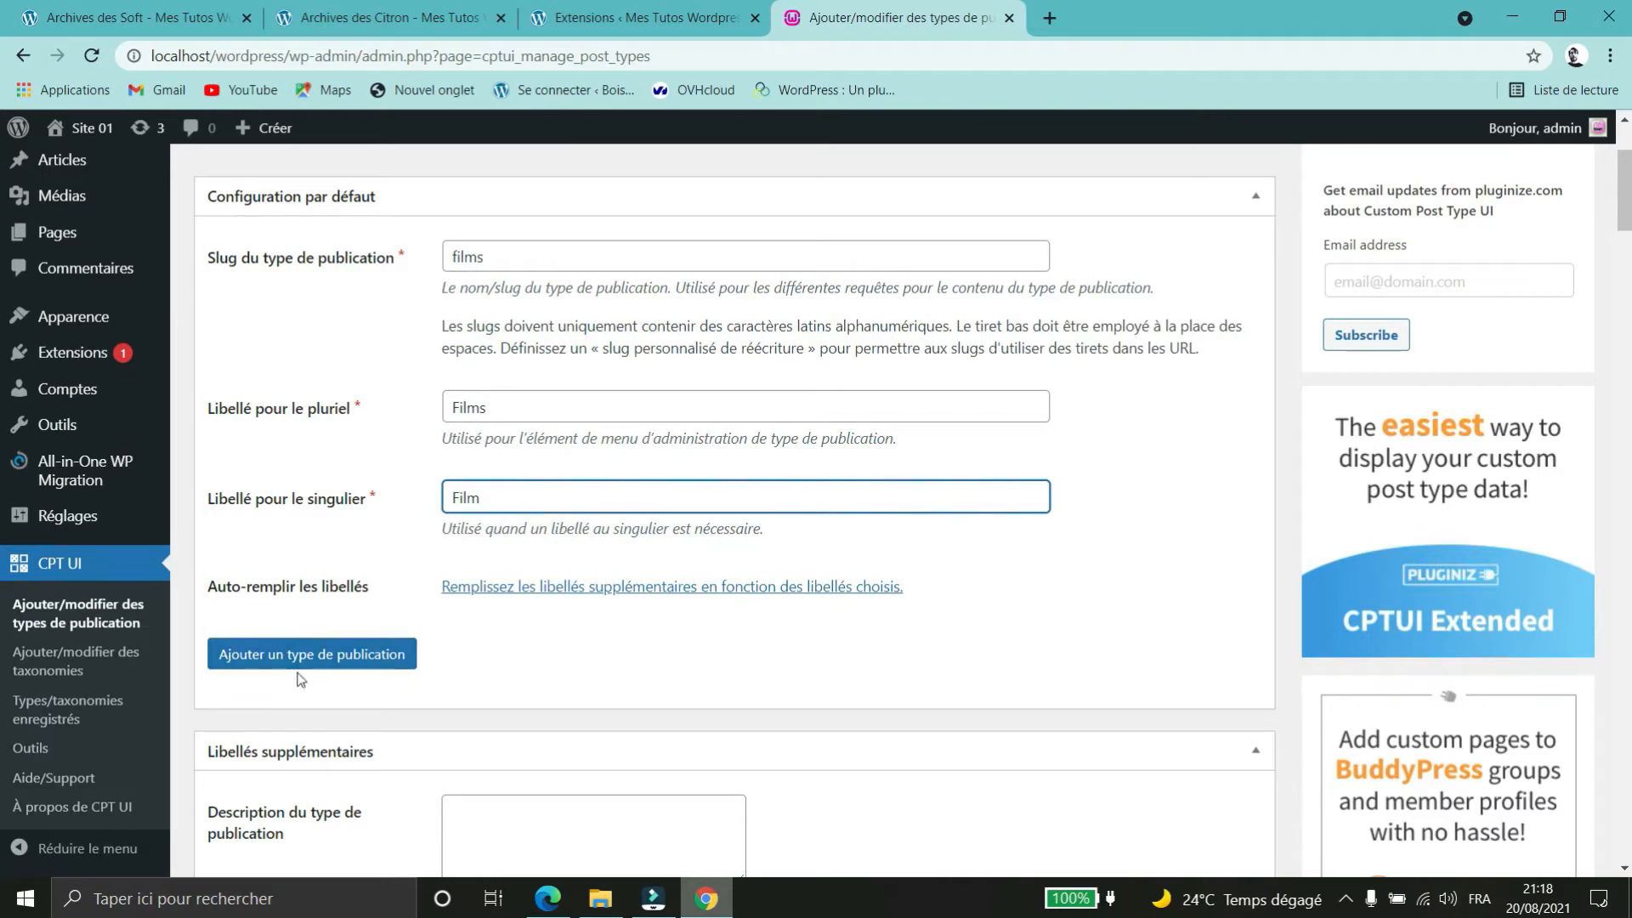
scroll(602, 616, down, 4)
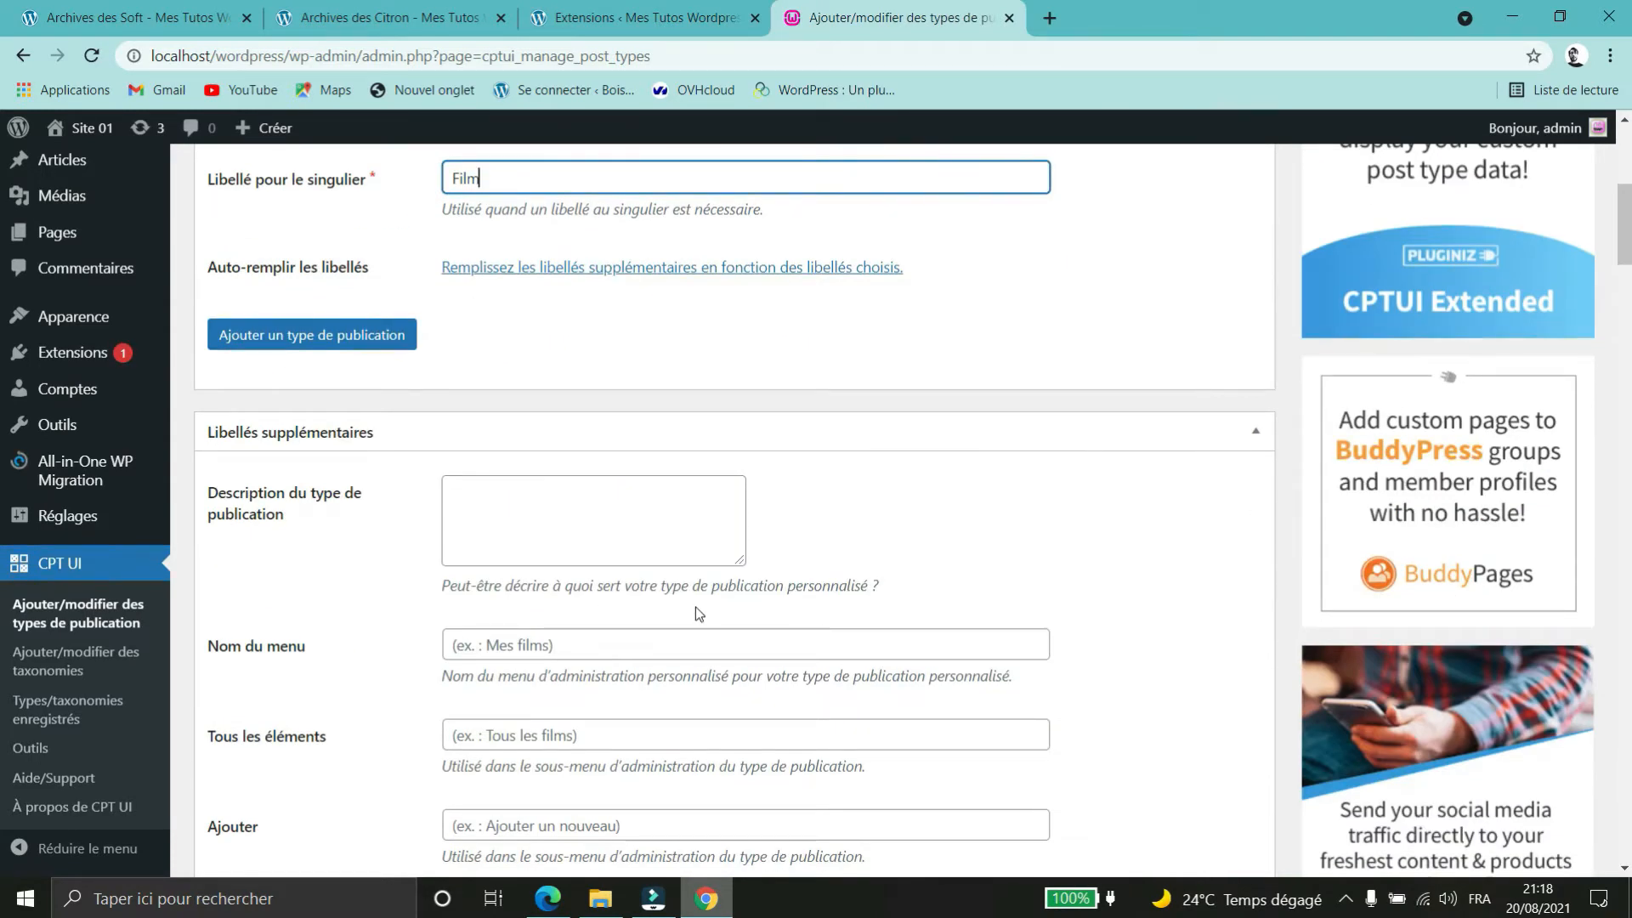
scroll(696, 607, down, 4)
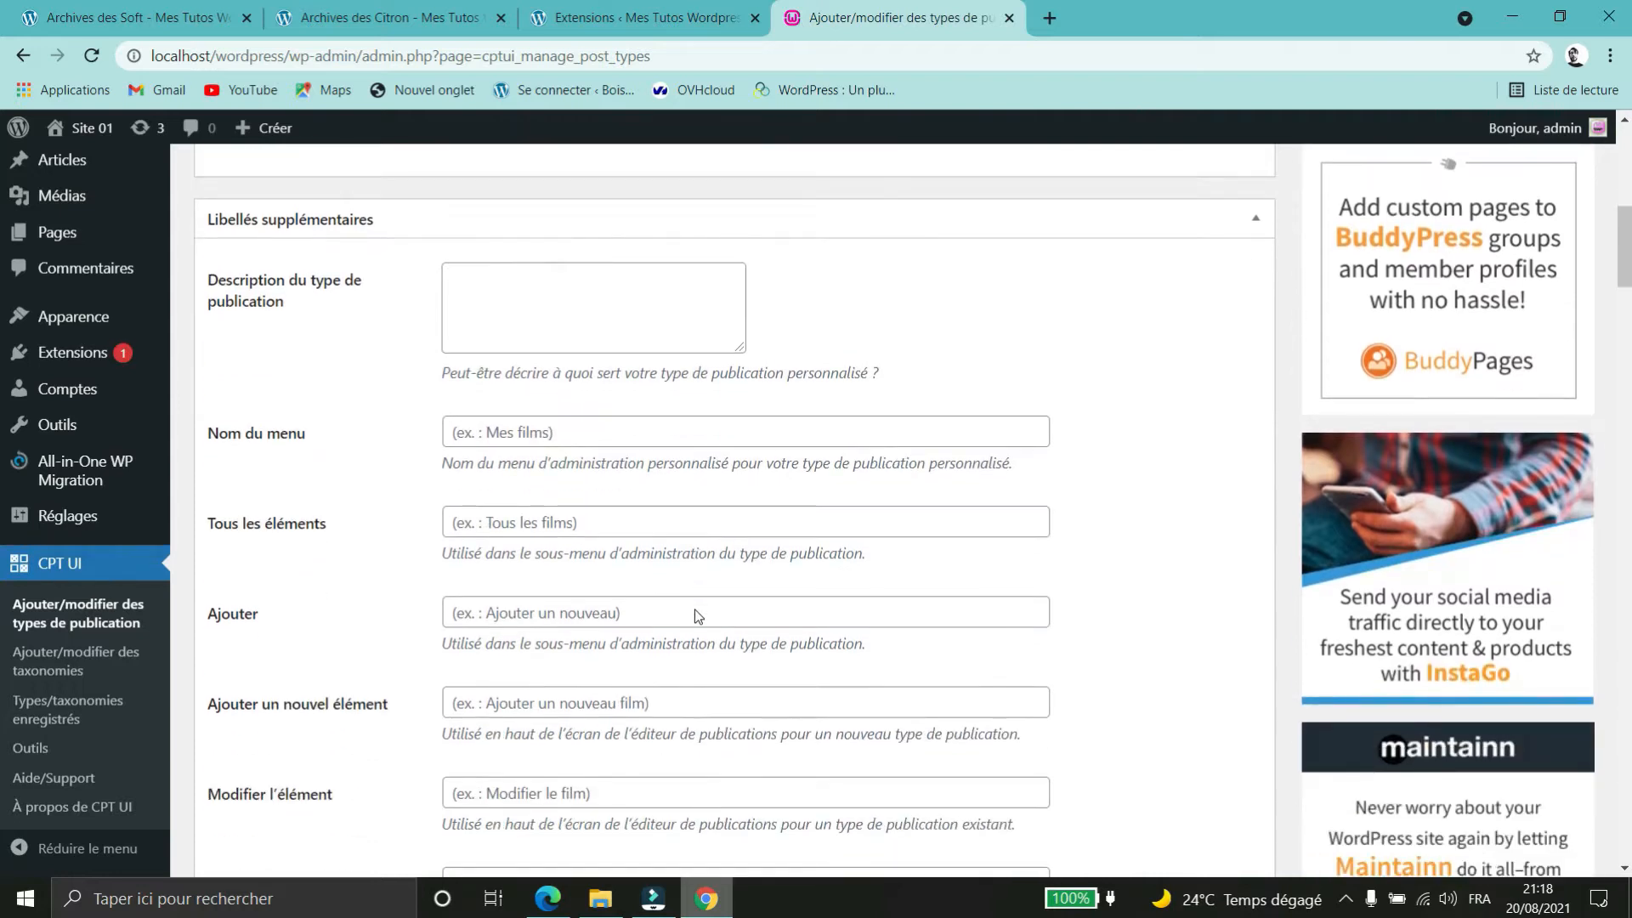
scroll(695, 610, down, 15)
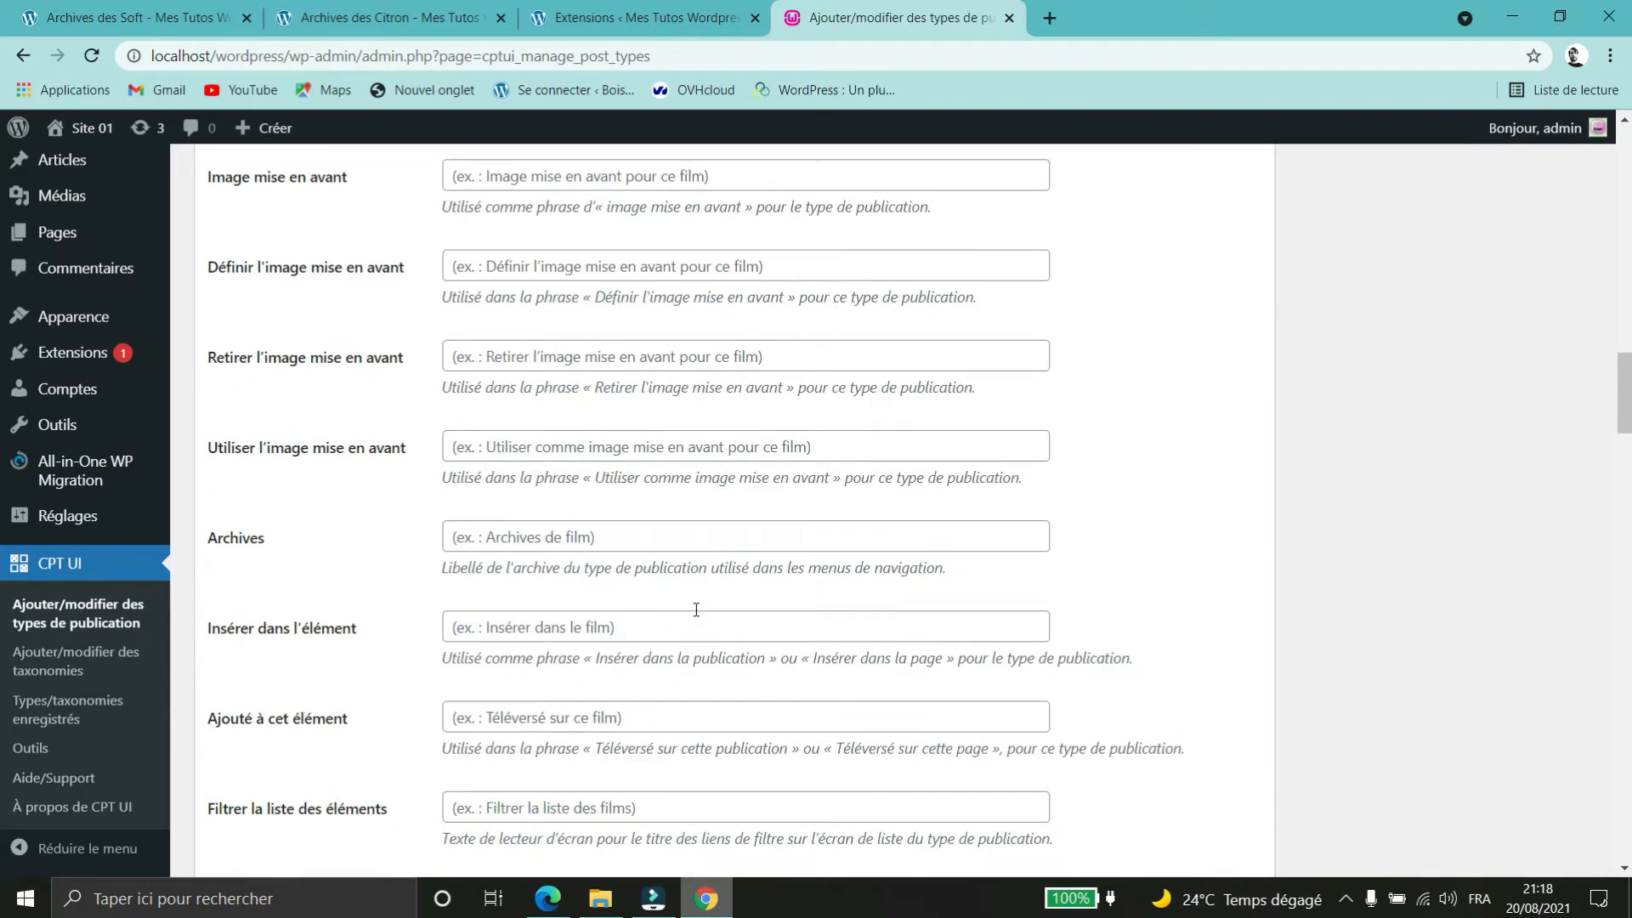
scroll(697, 616, down, 1)
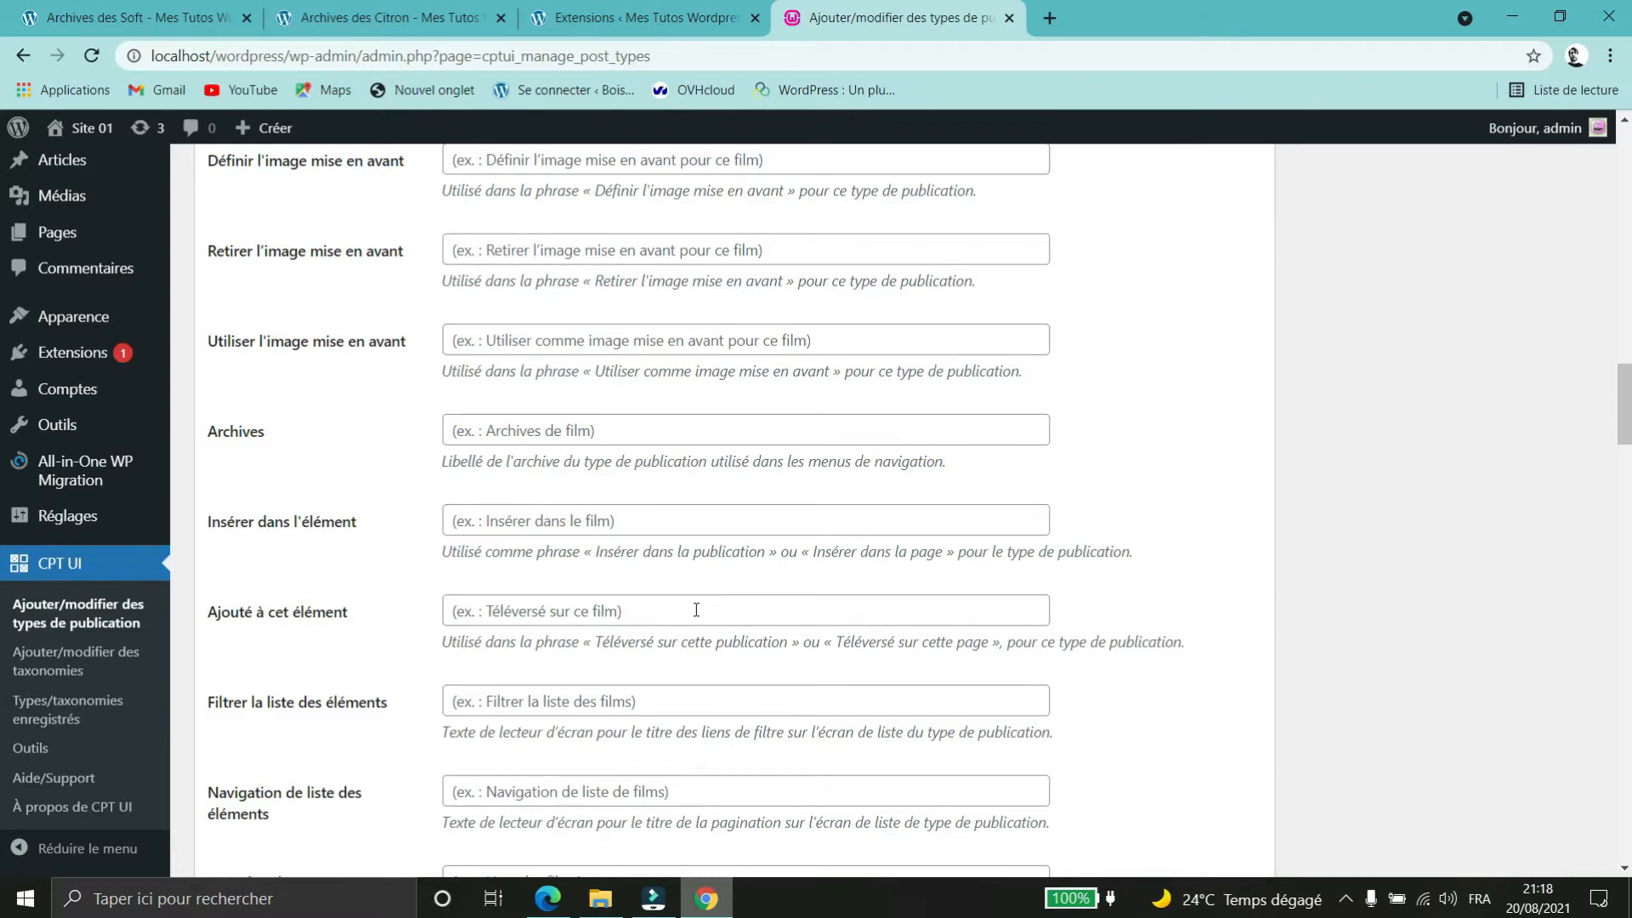
scroll(696, 609, up, 14)
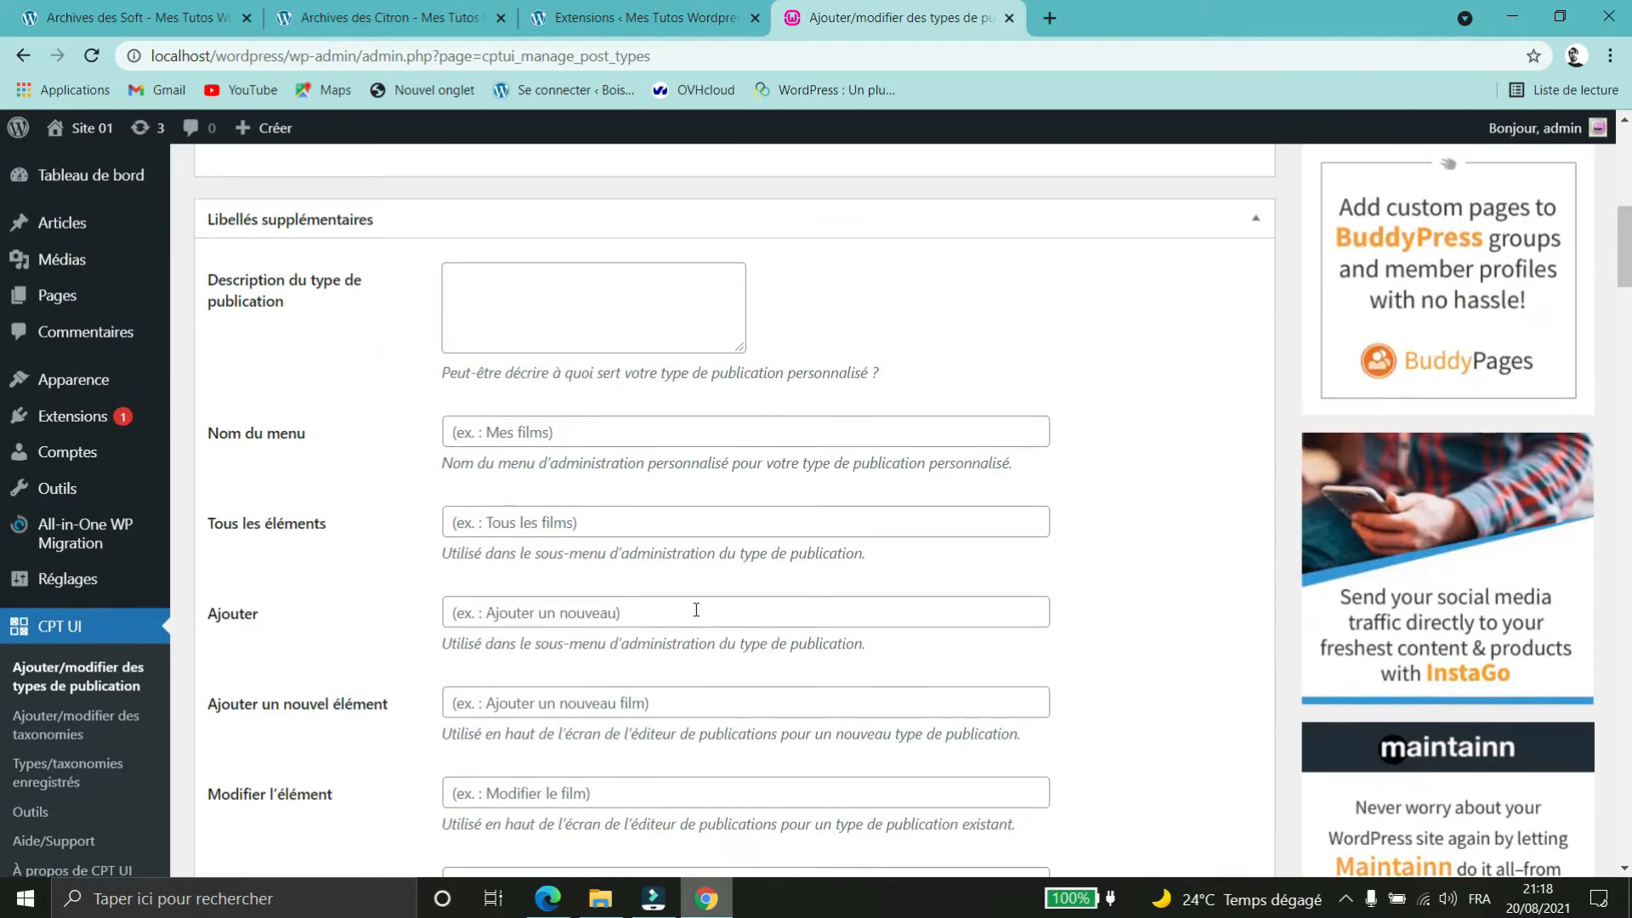
scroll(696, 609, up, 3)
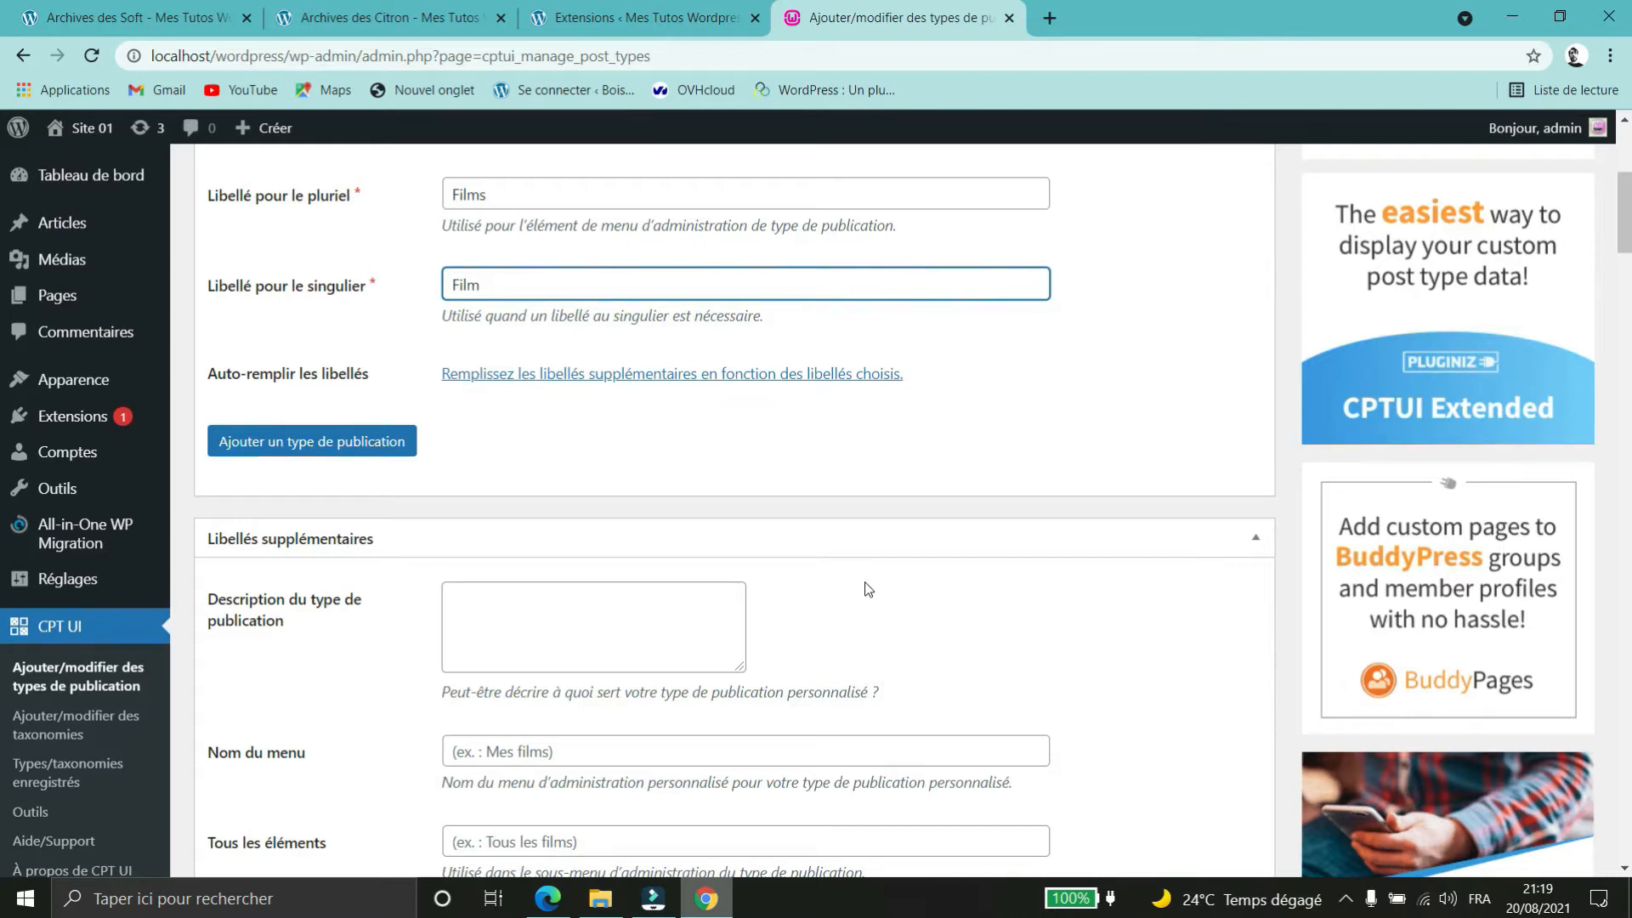
- Add the films post type to the site with its slug and labels as entered
scroll(868, 589, up, 5)
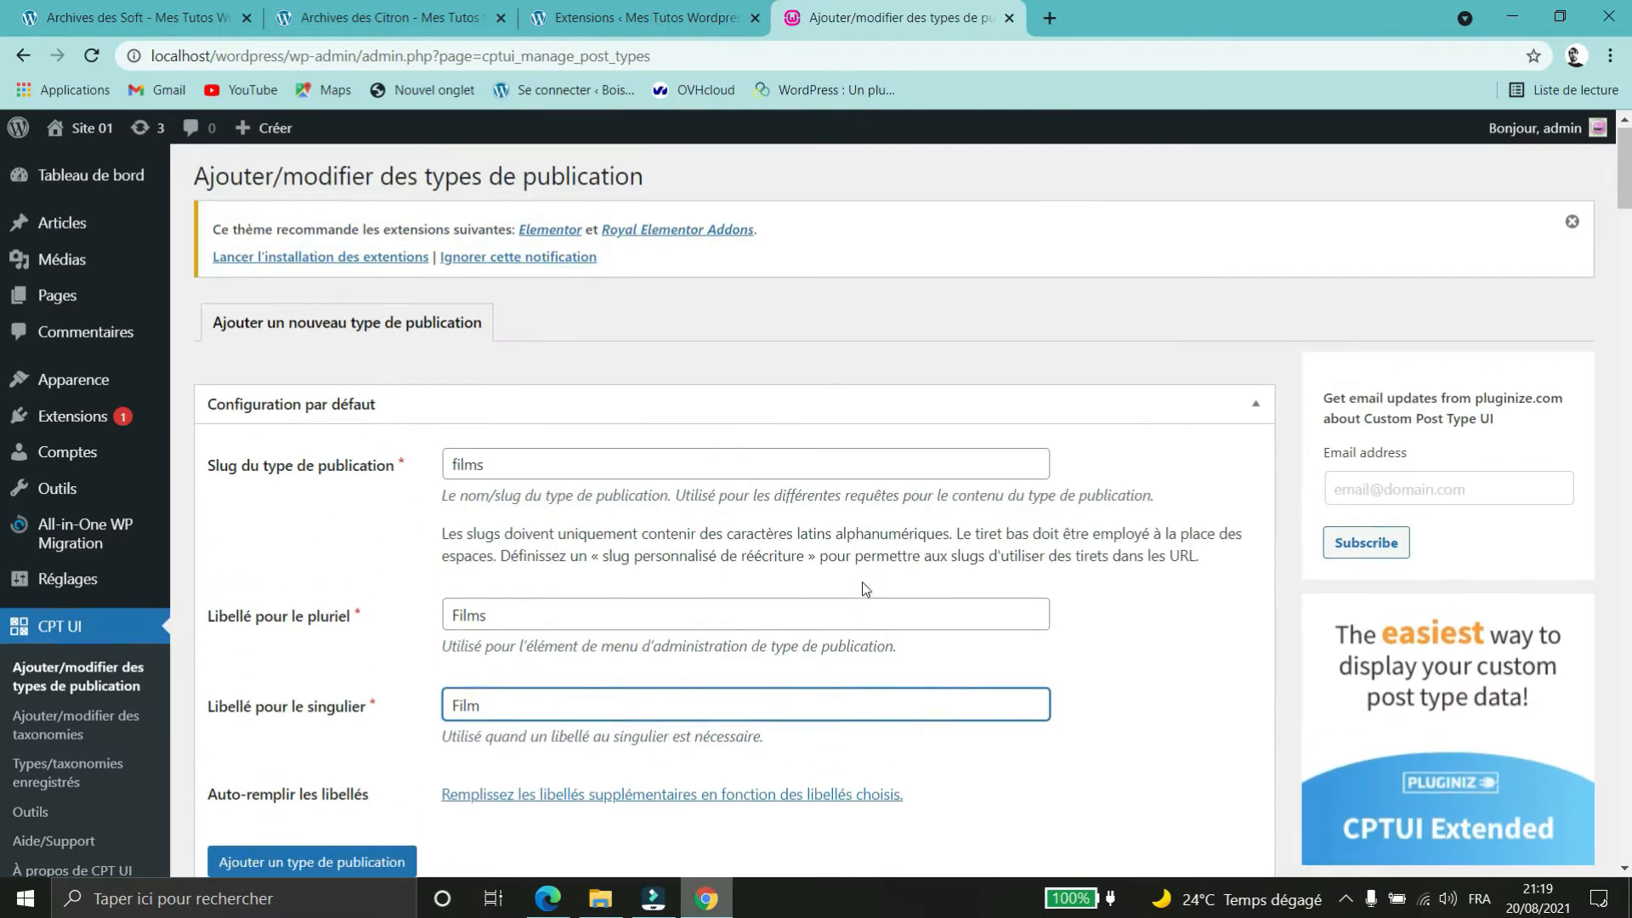
scroll(859, 589, down, 1)
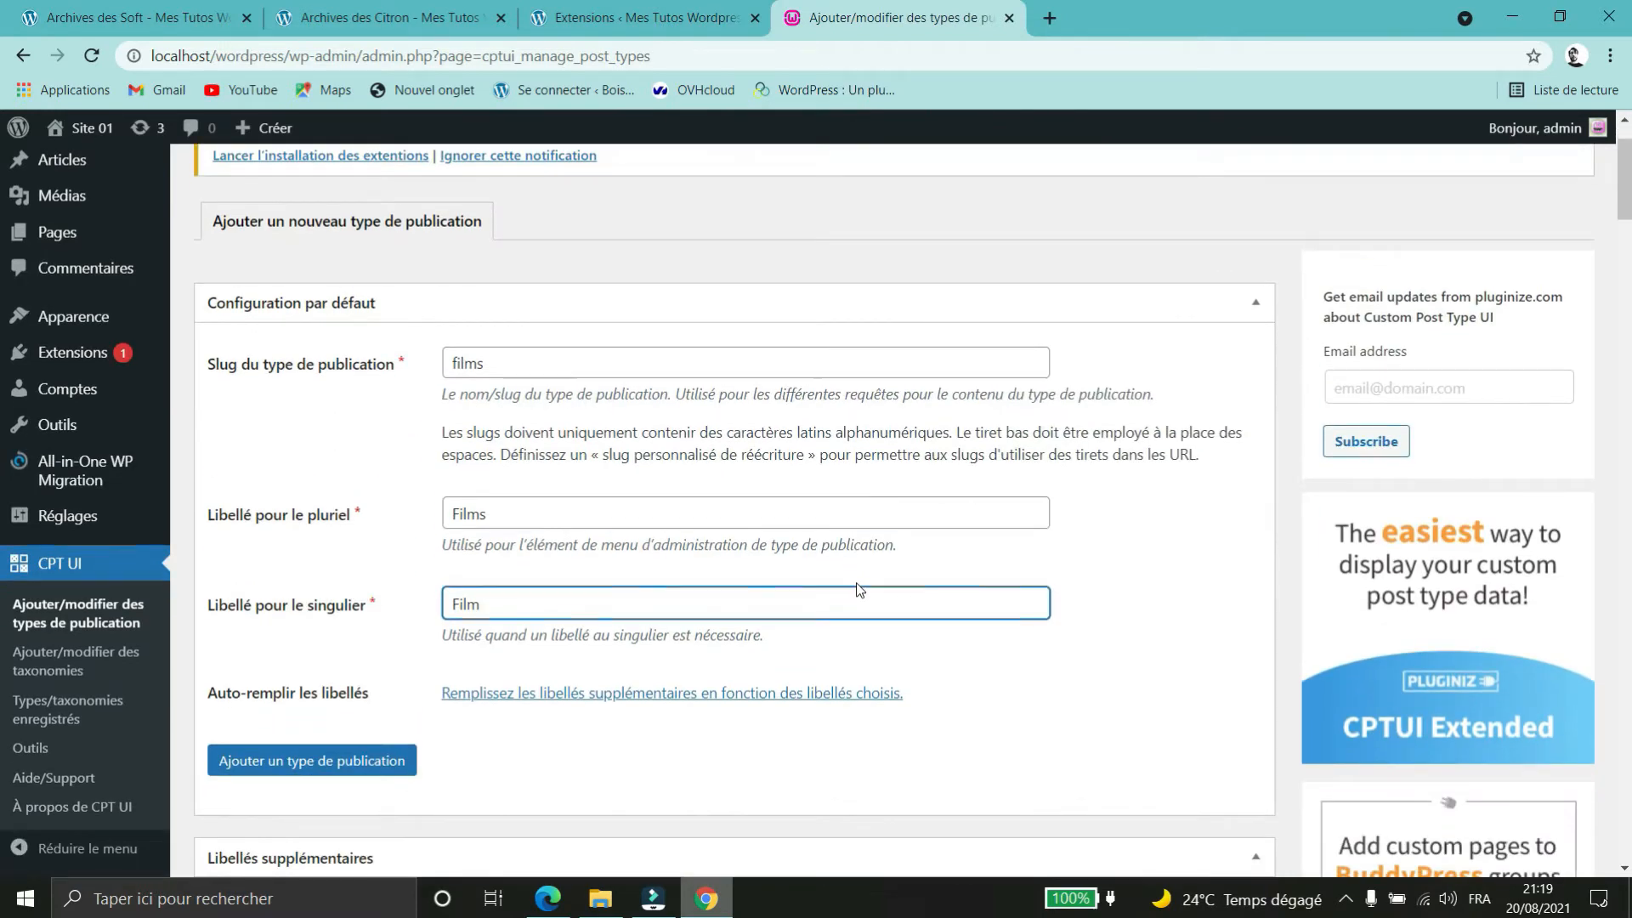
click(291, 763)
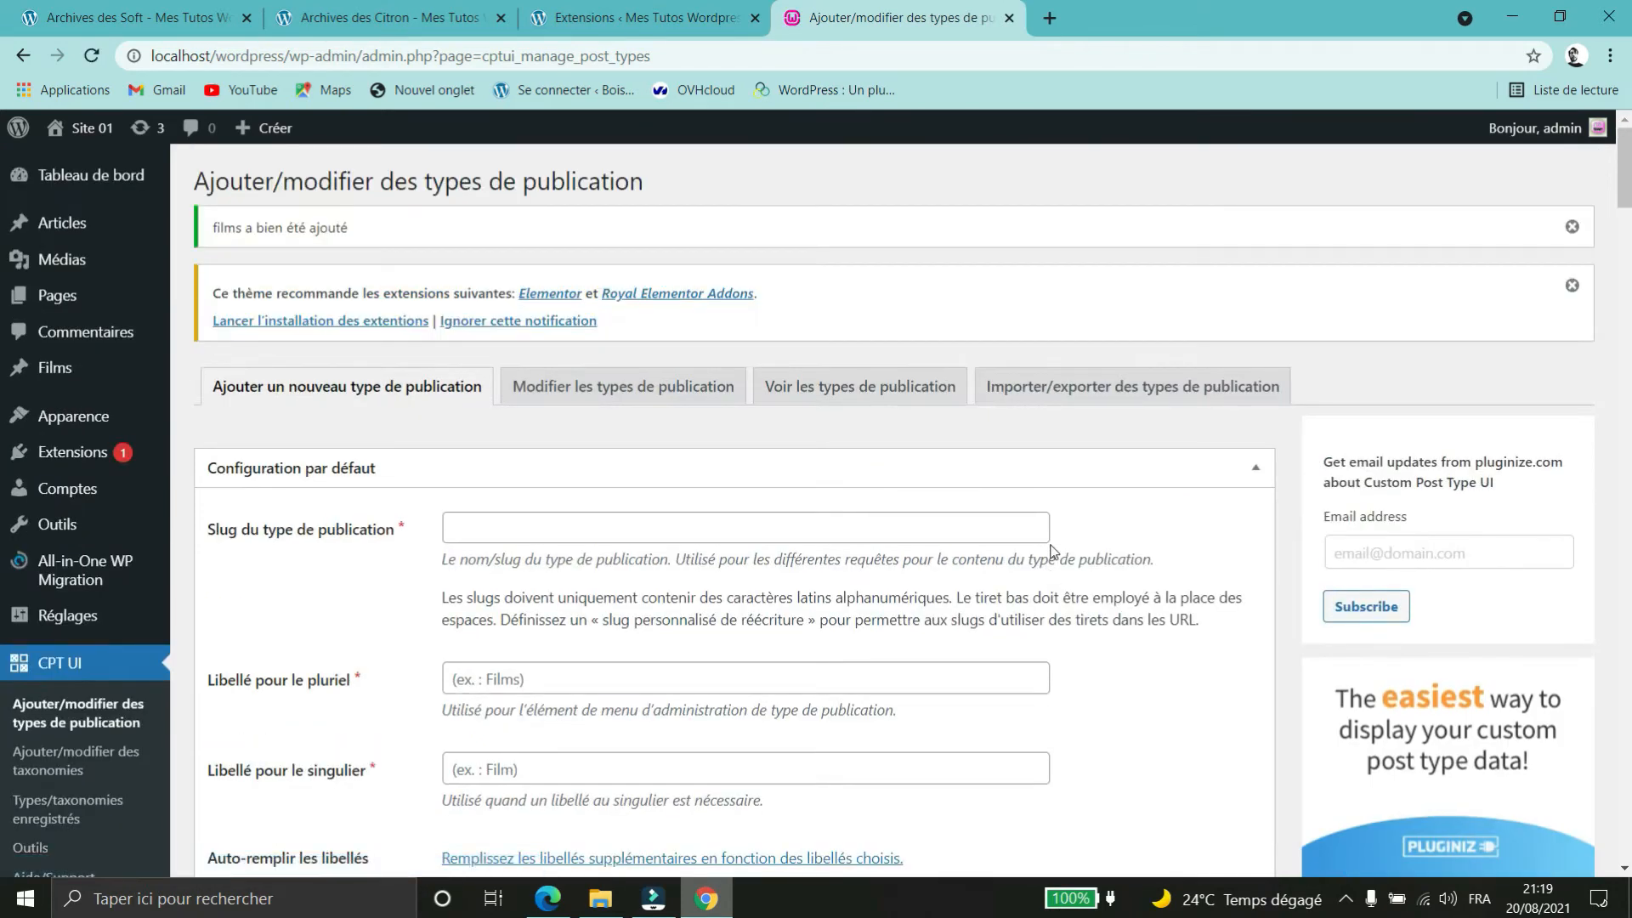
- Open the existing Films post type for editing
scroll(1052, 551, down, 3)
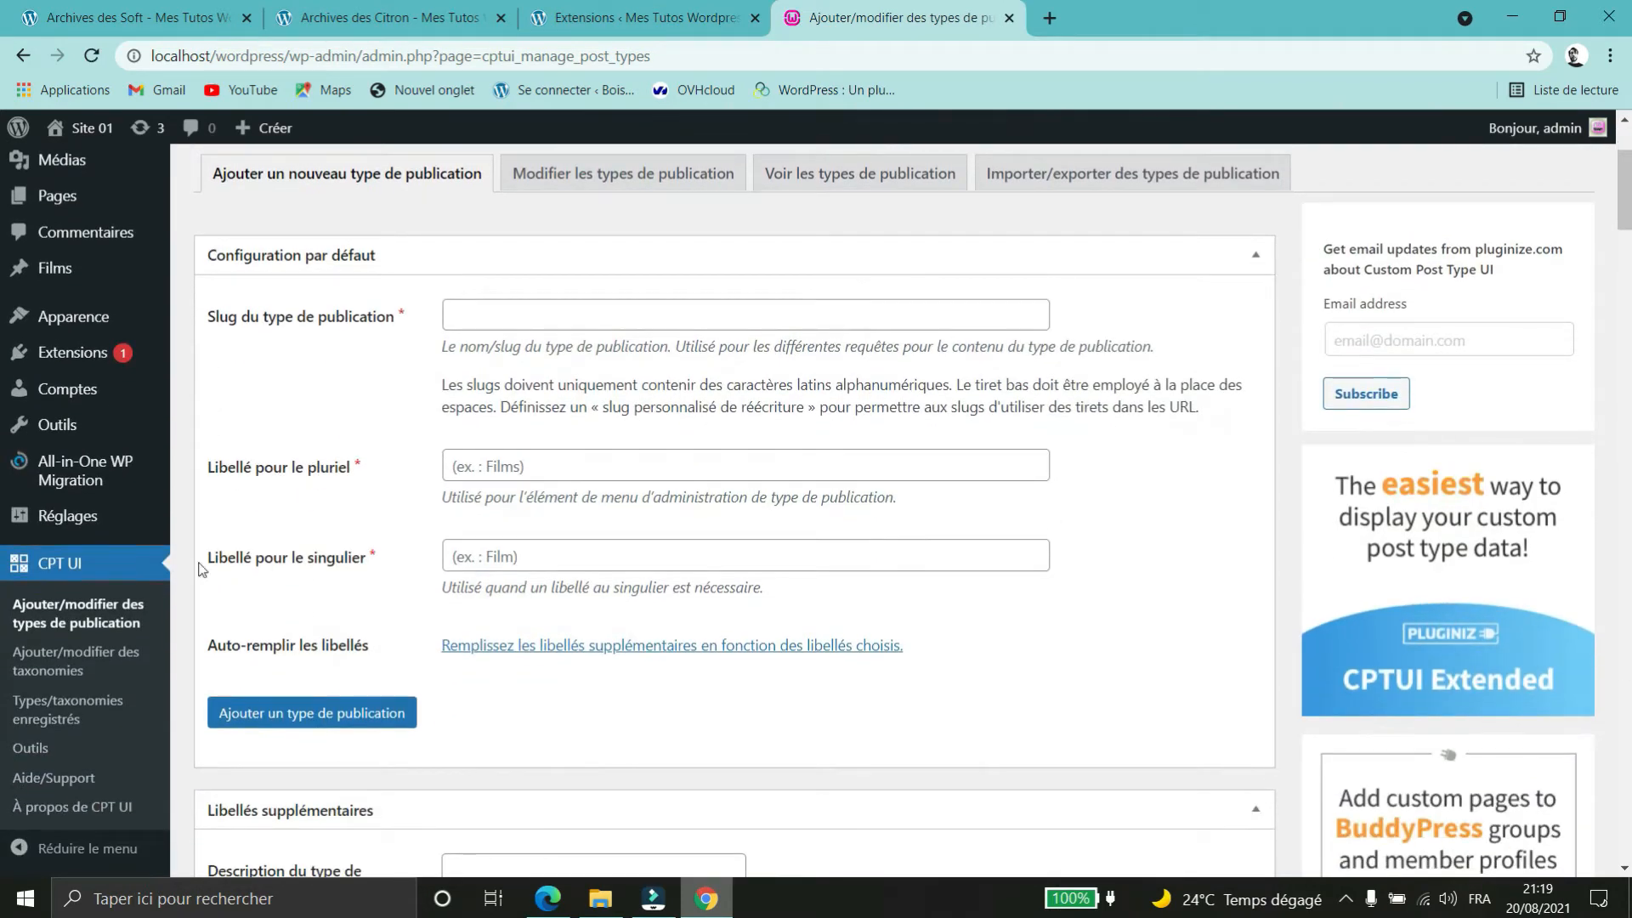
click(106, 611)
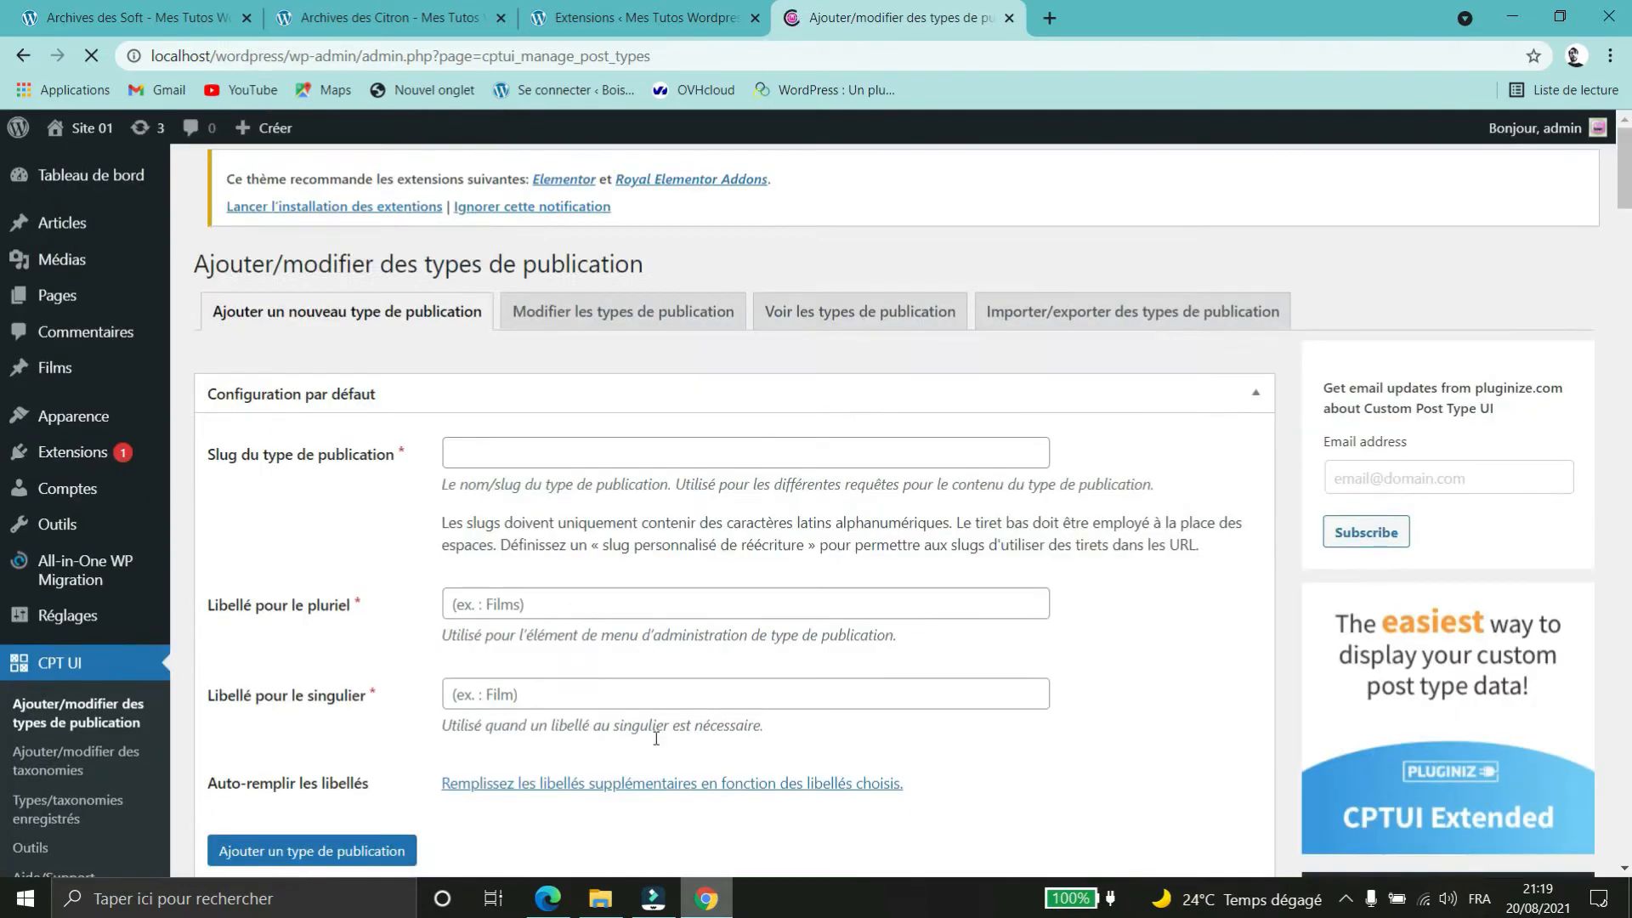
click(625, 328)
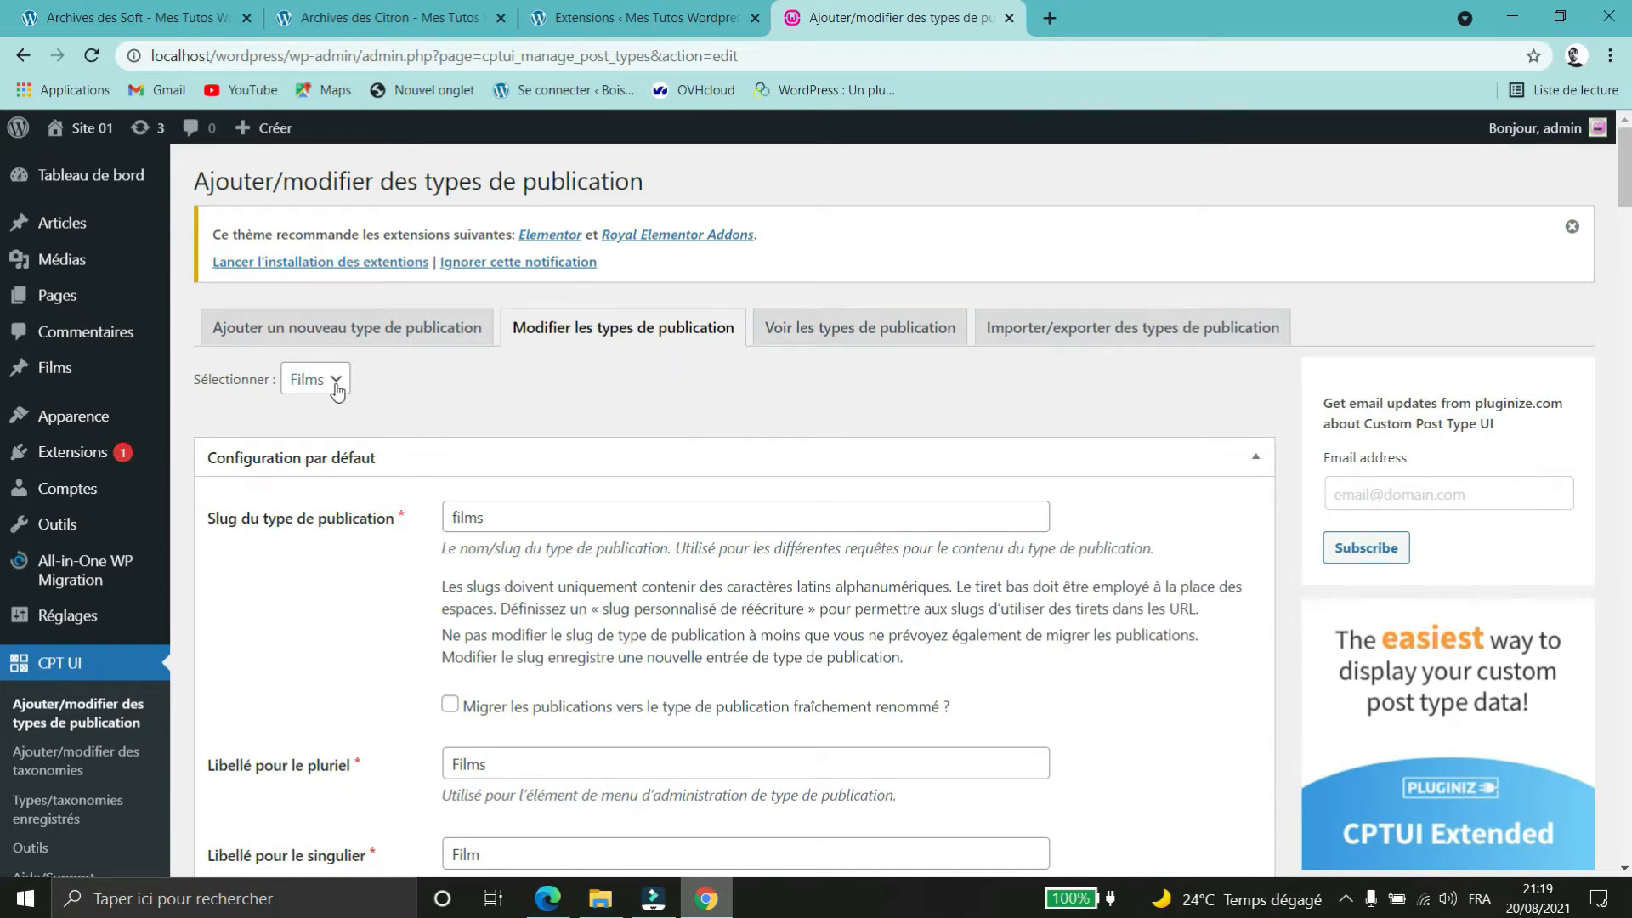
click(23, 56)
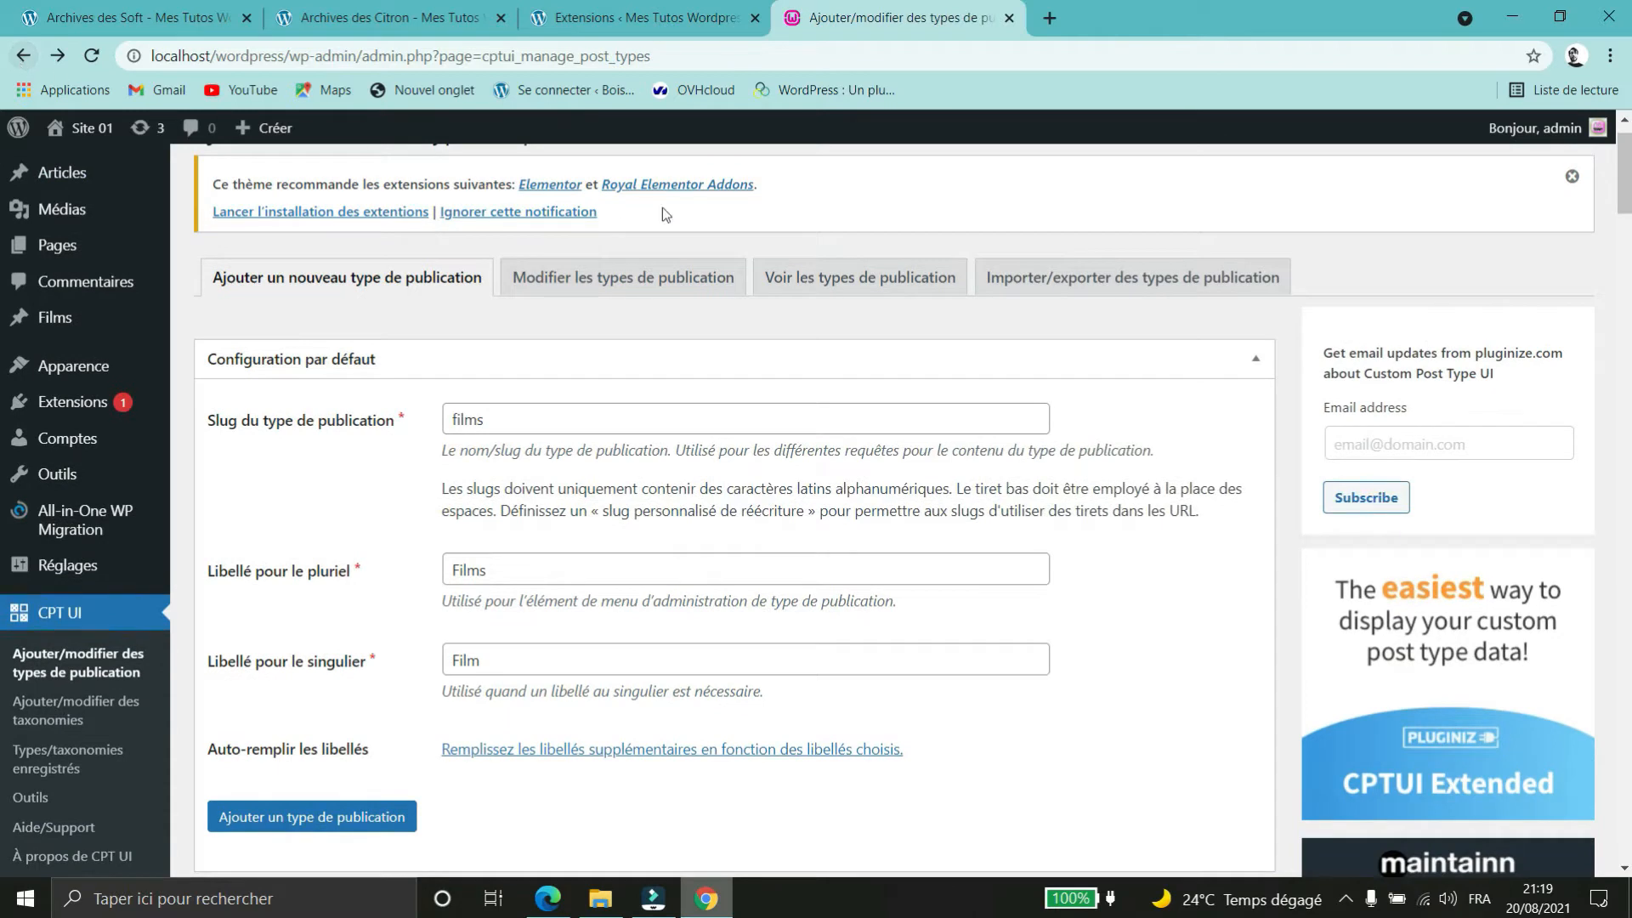
click(678, 279)
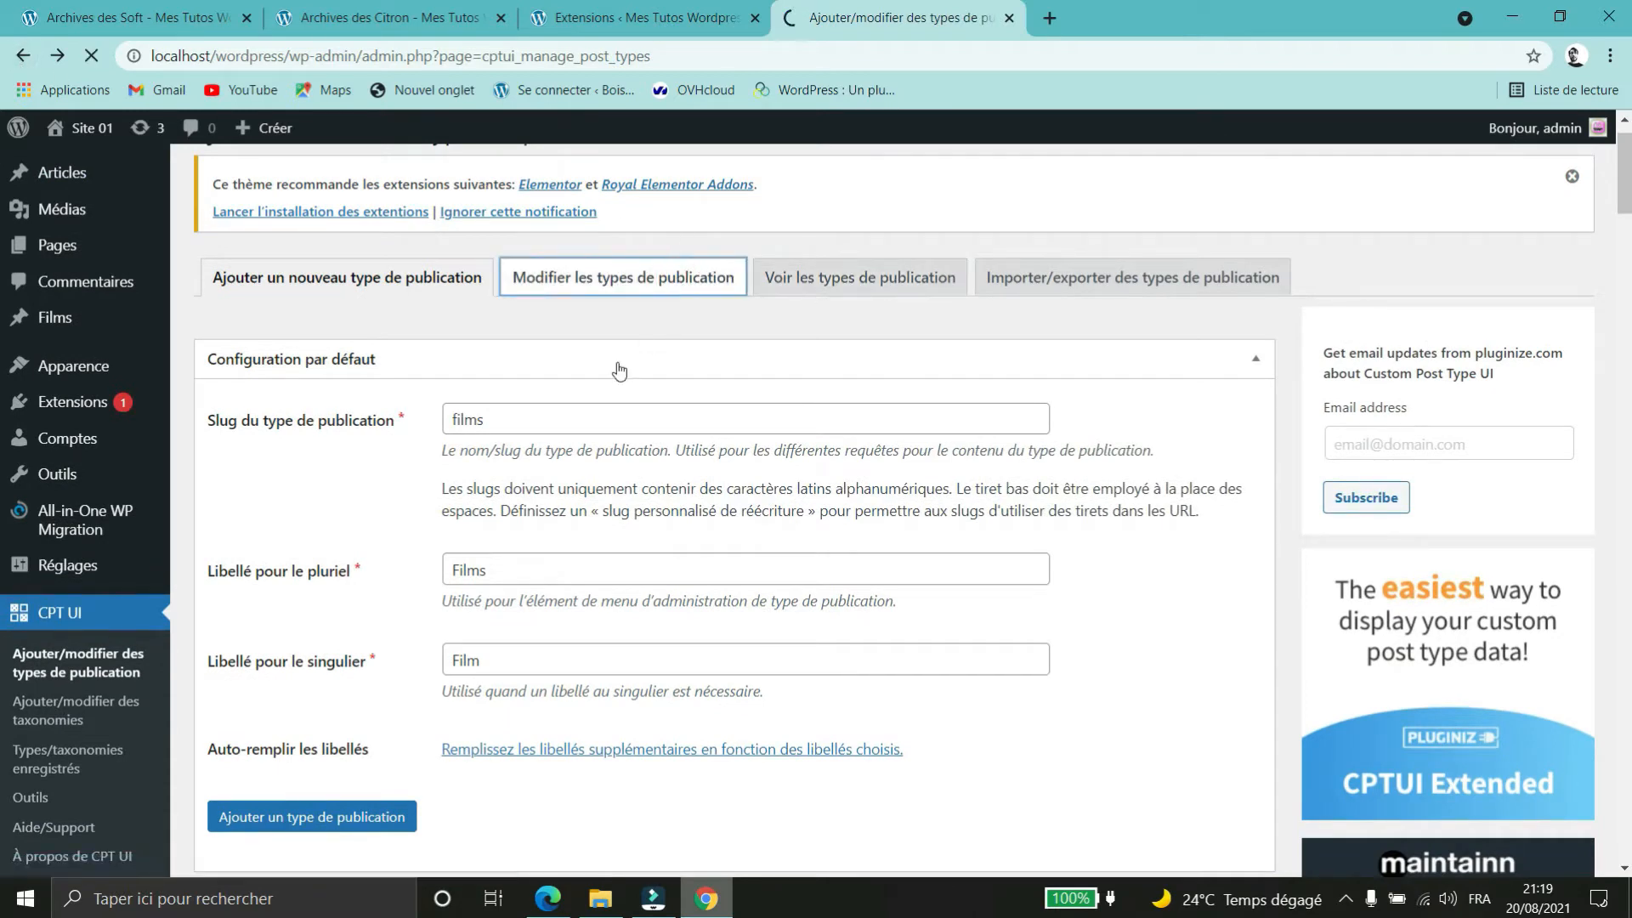
click(766, 513)
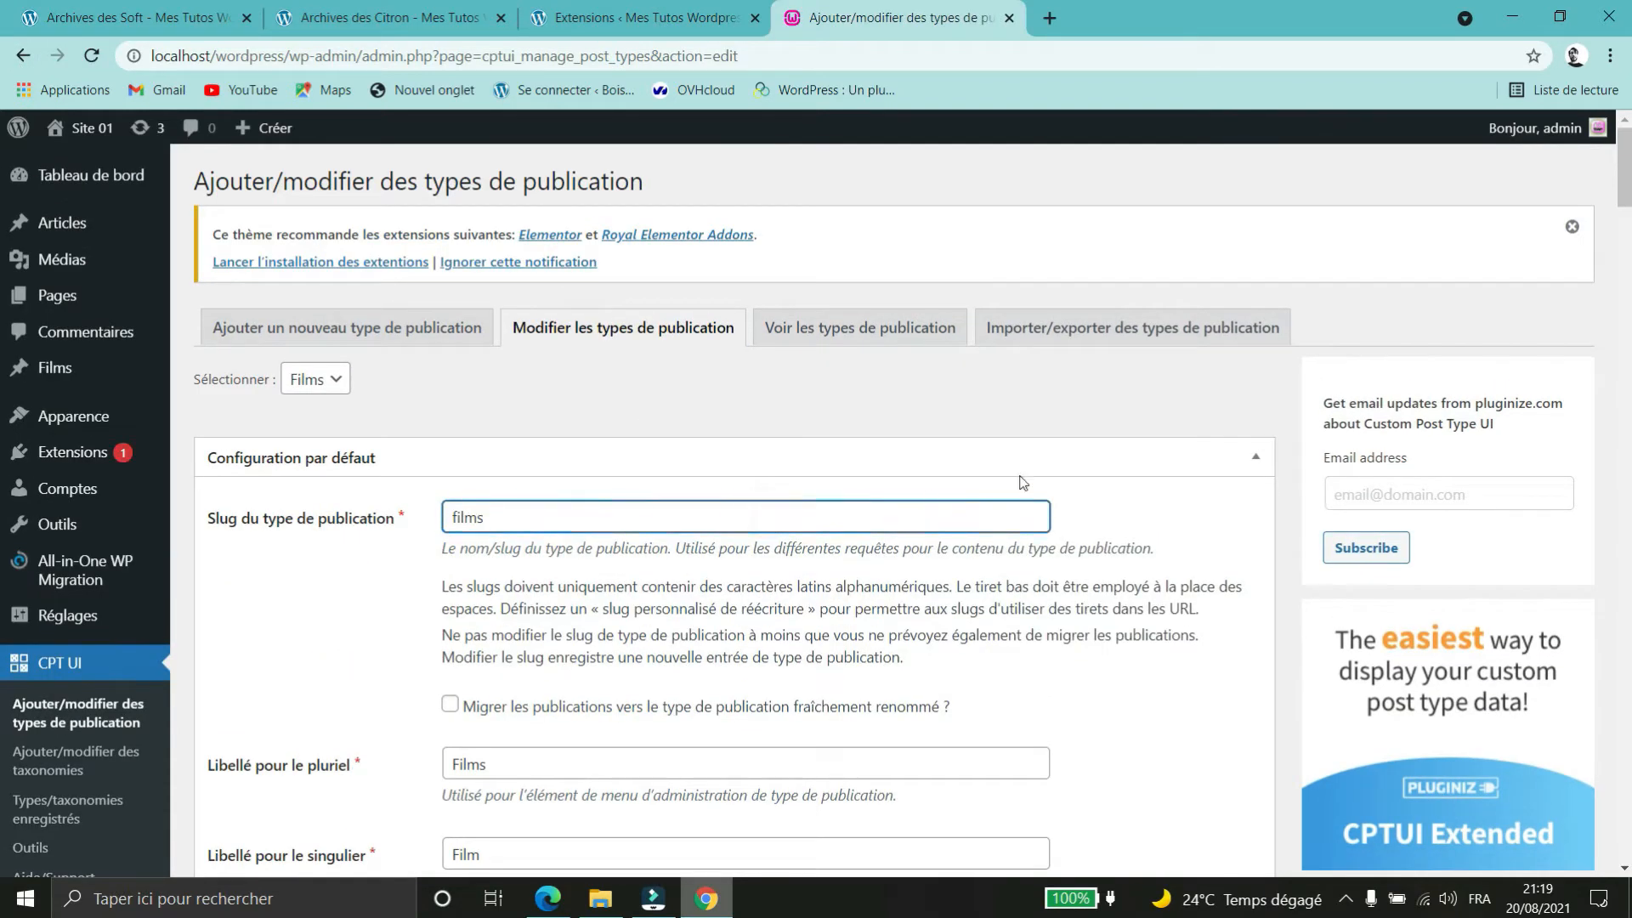
- Collapse and re-expand the default configuration section, and check the choices in the post type selector
click(1256, 458)
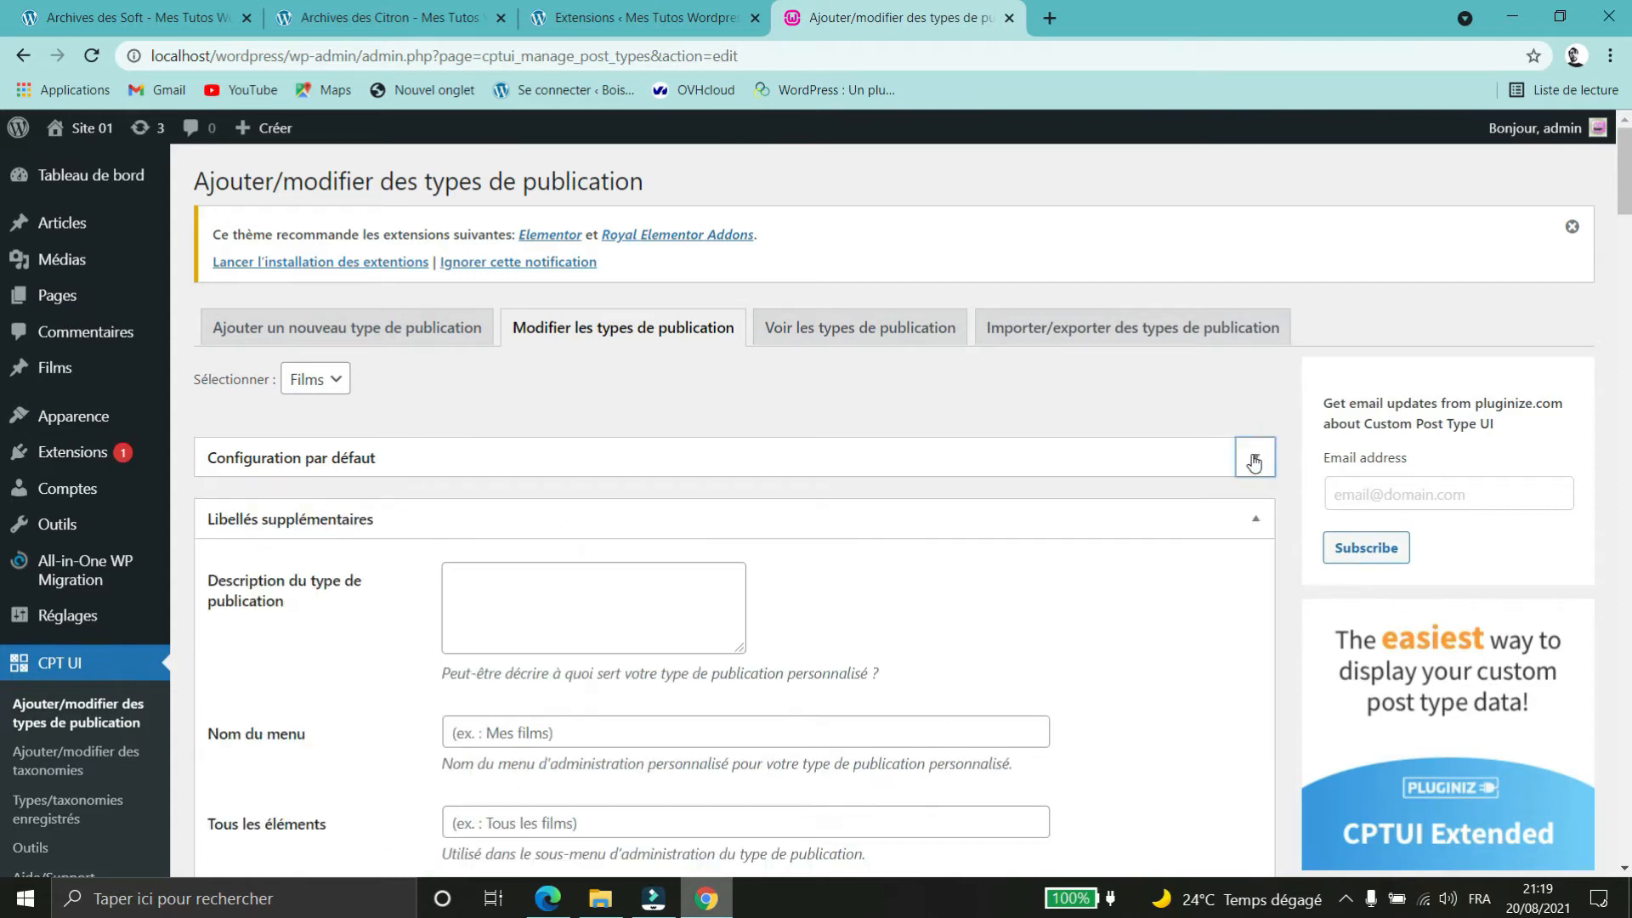
click(342, 381)
click(341, 380)
click(891, 470)
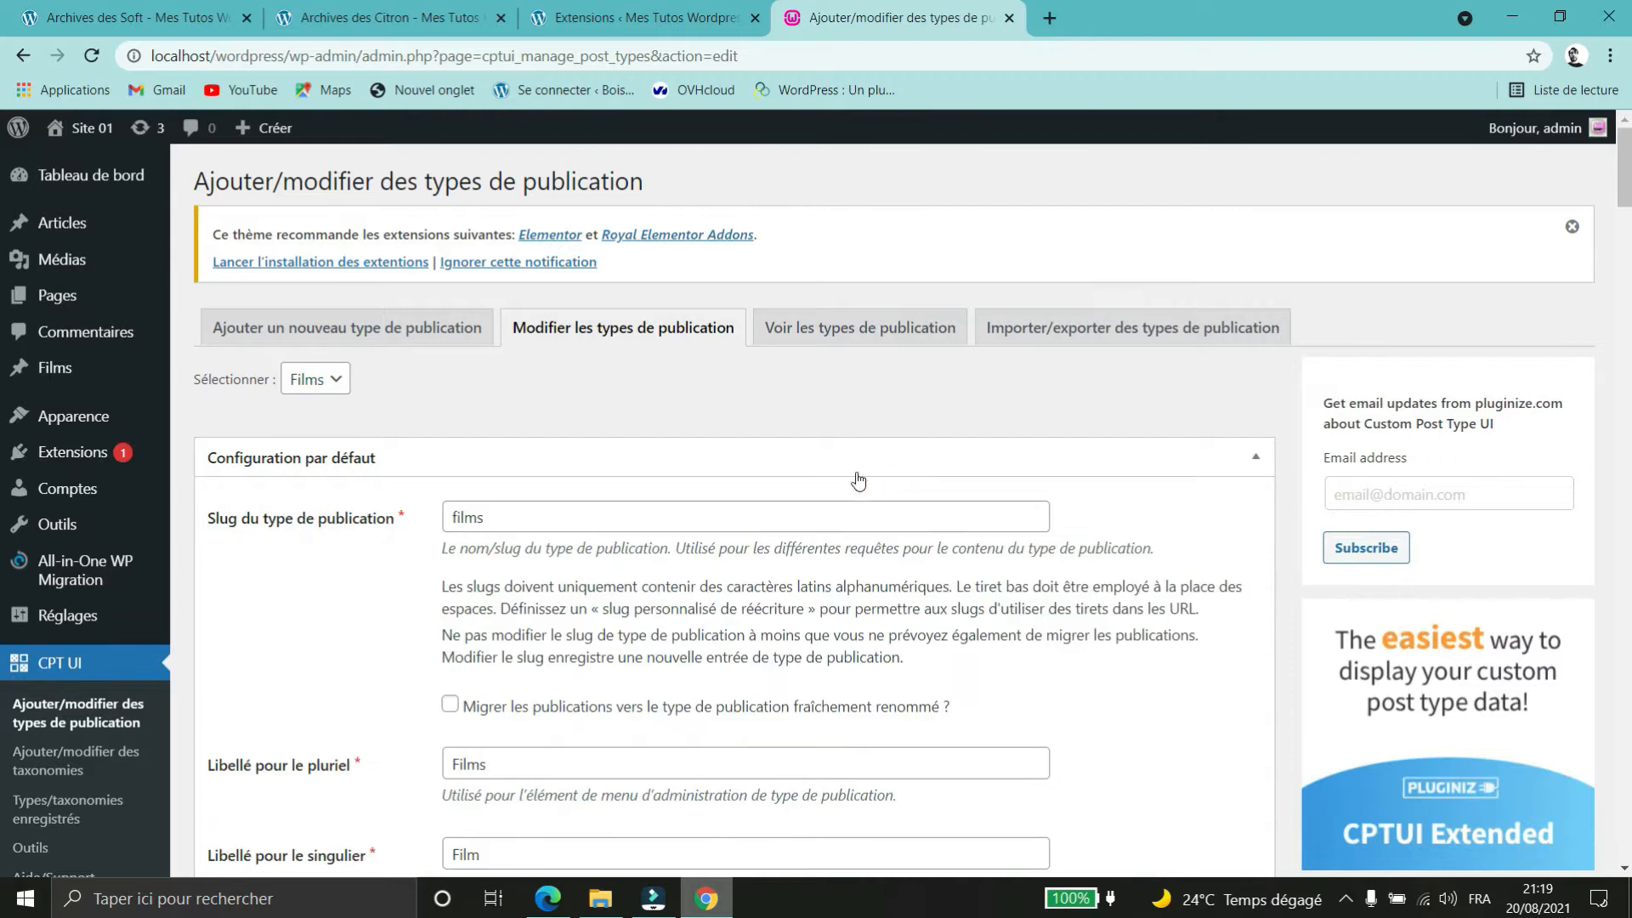
- Save the Films post type and check its entry in the admin menu
scroll(719, 470, down, 2)
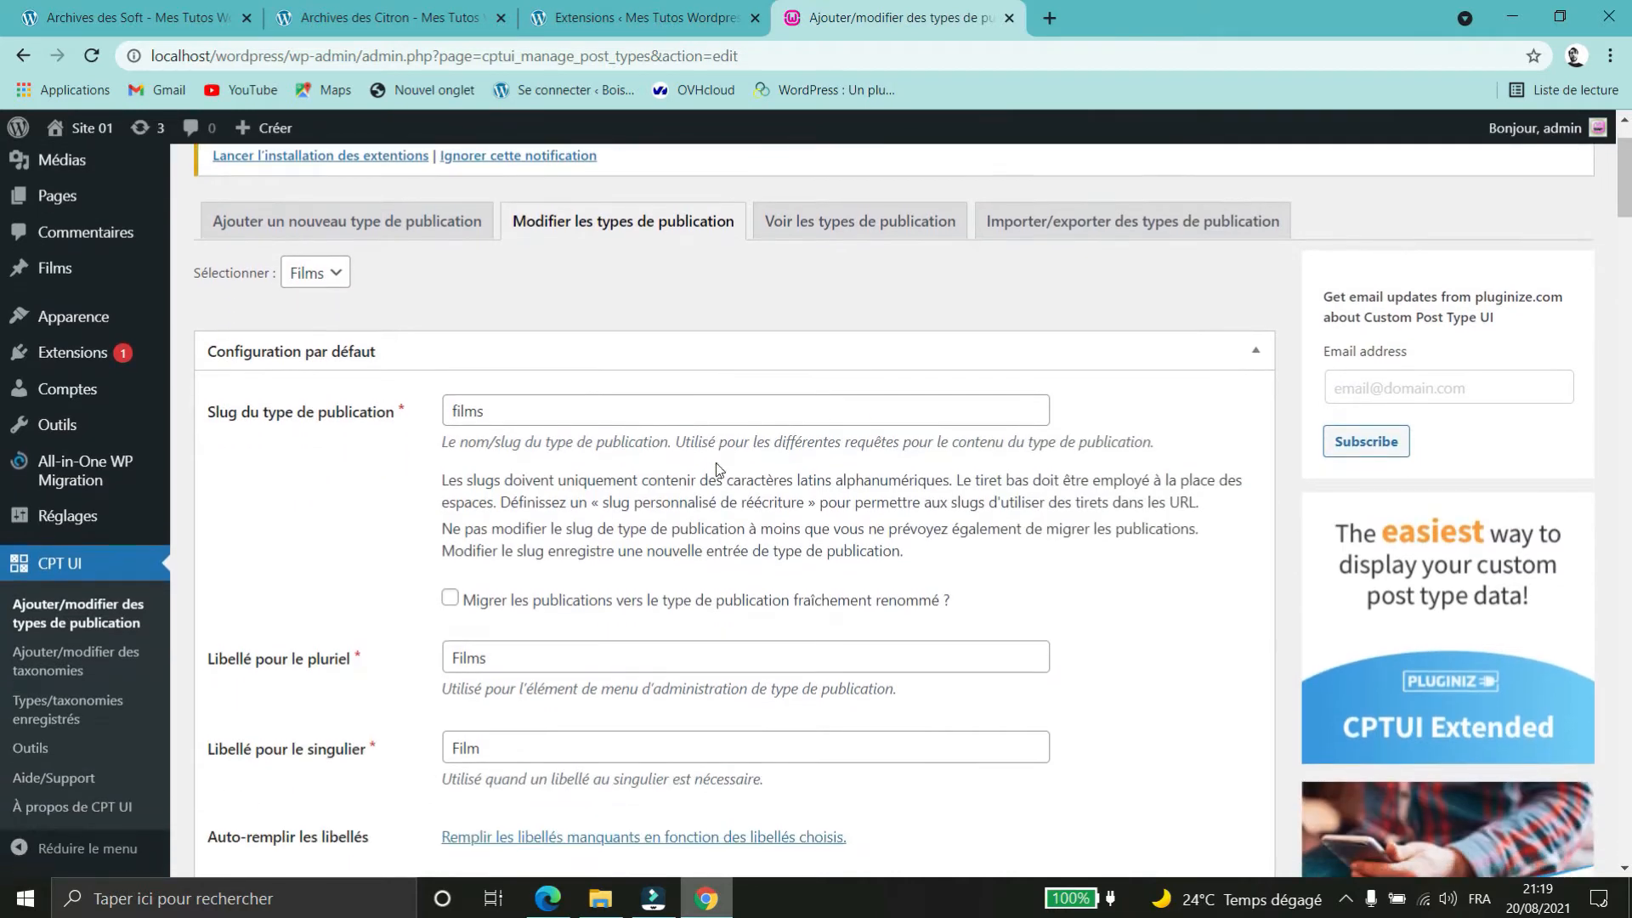
scroll(649, 436, up, 1)
scroll(650, 436, down, 1)
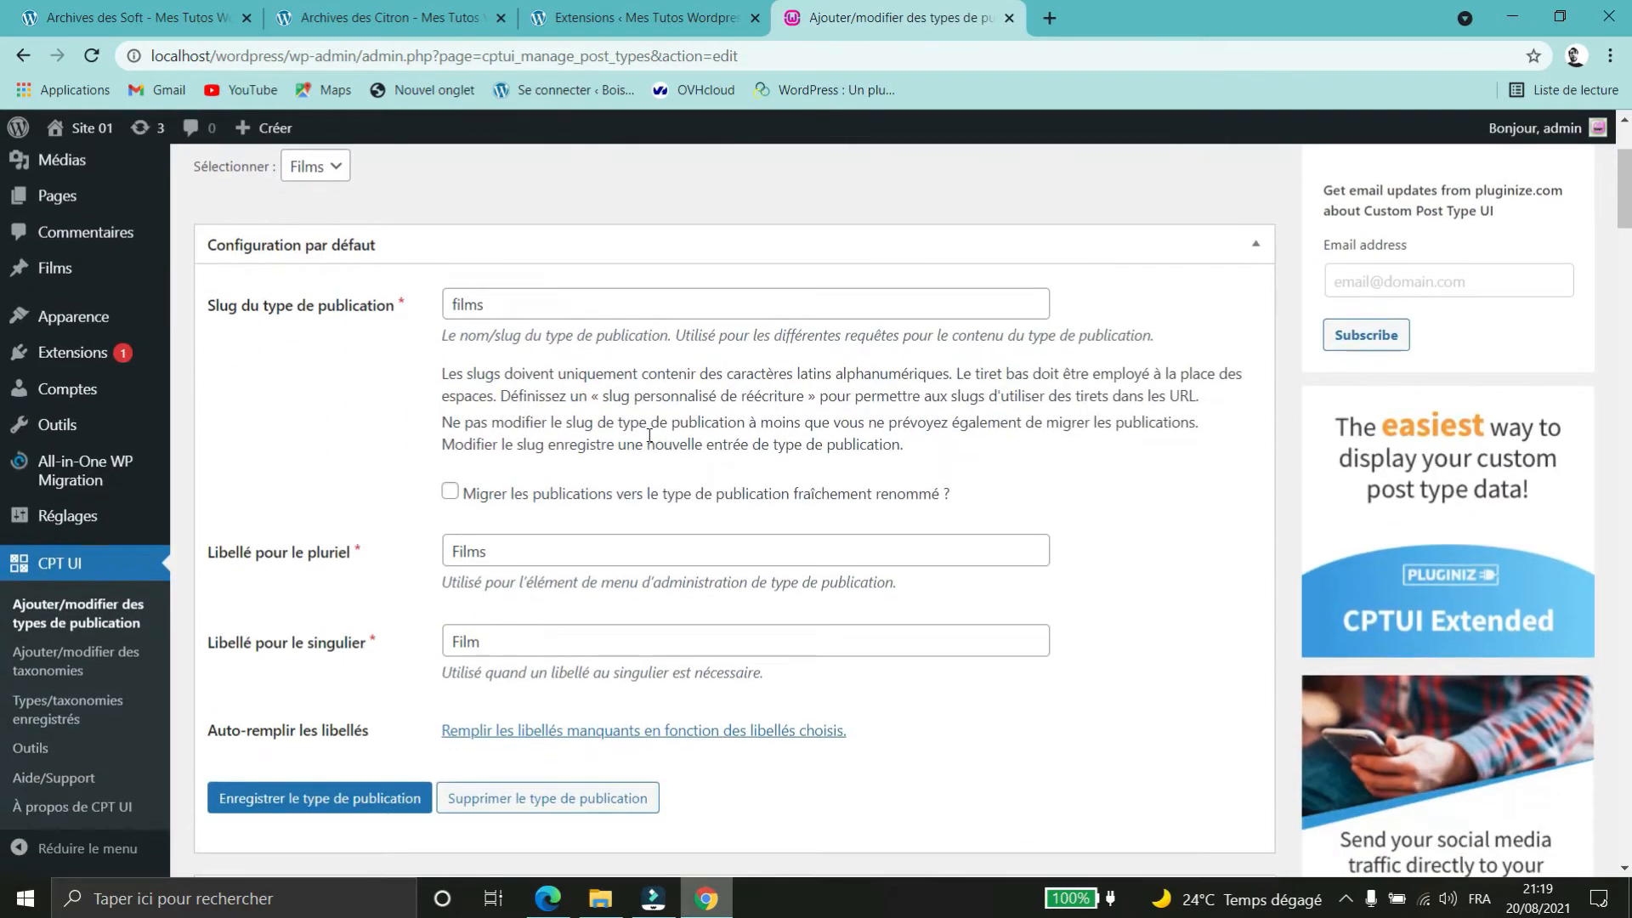
click(330, 801)
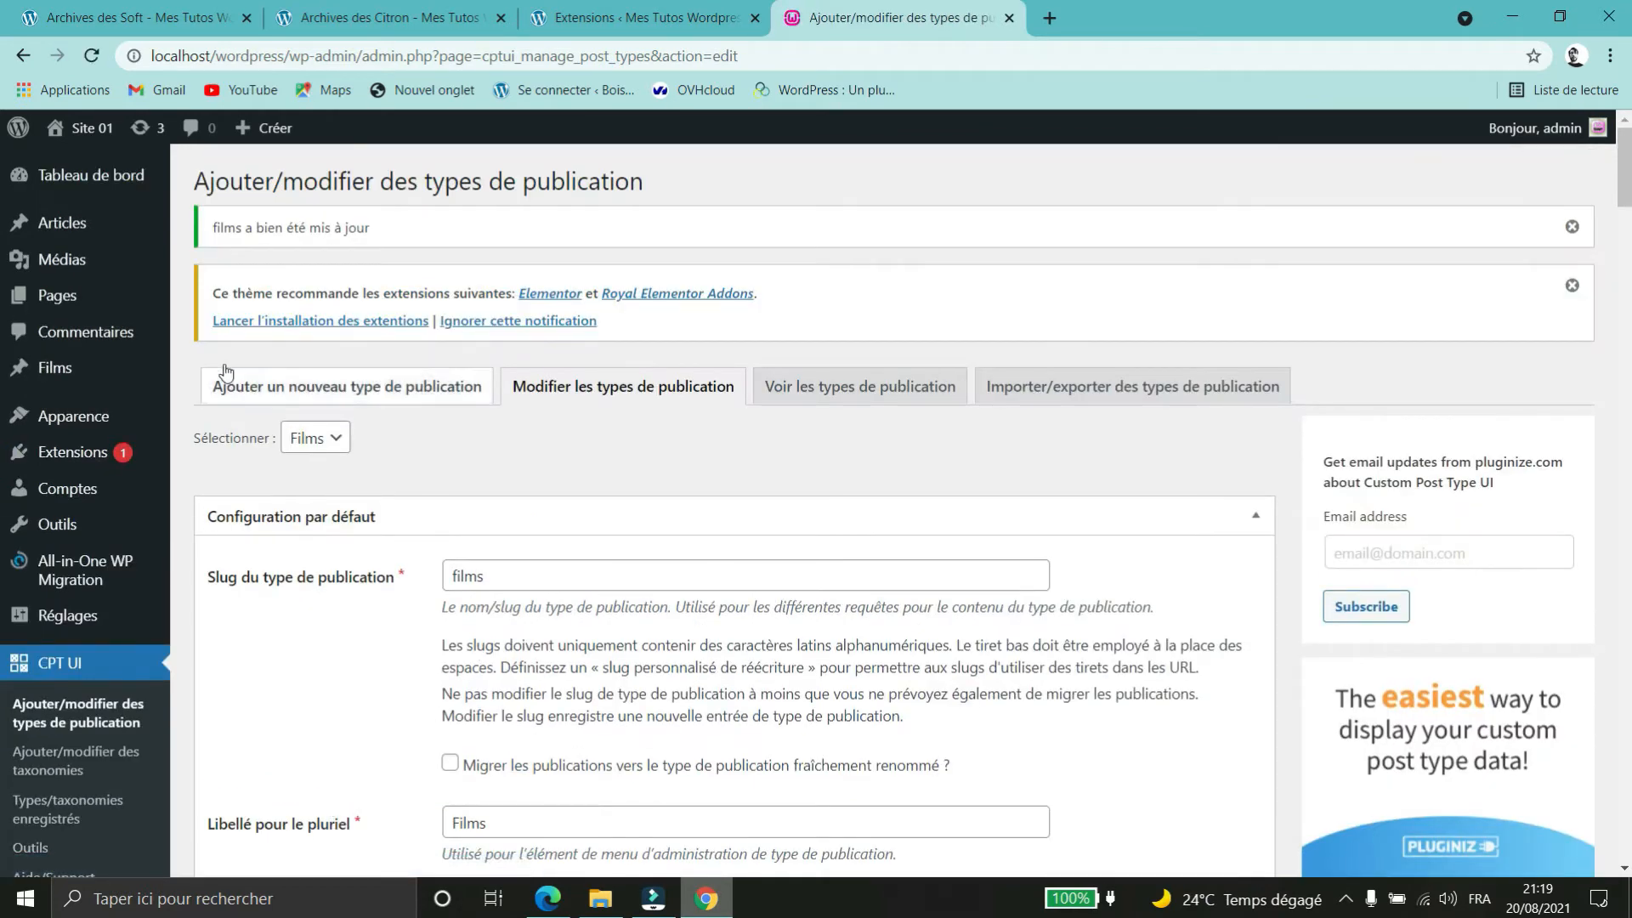
mouse_move(53, 374)
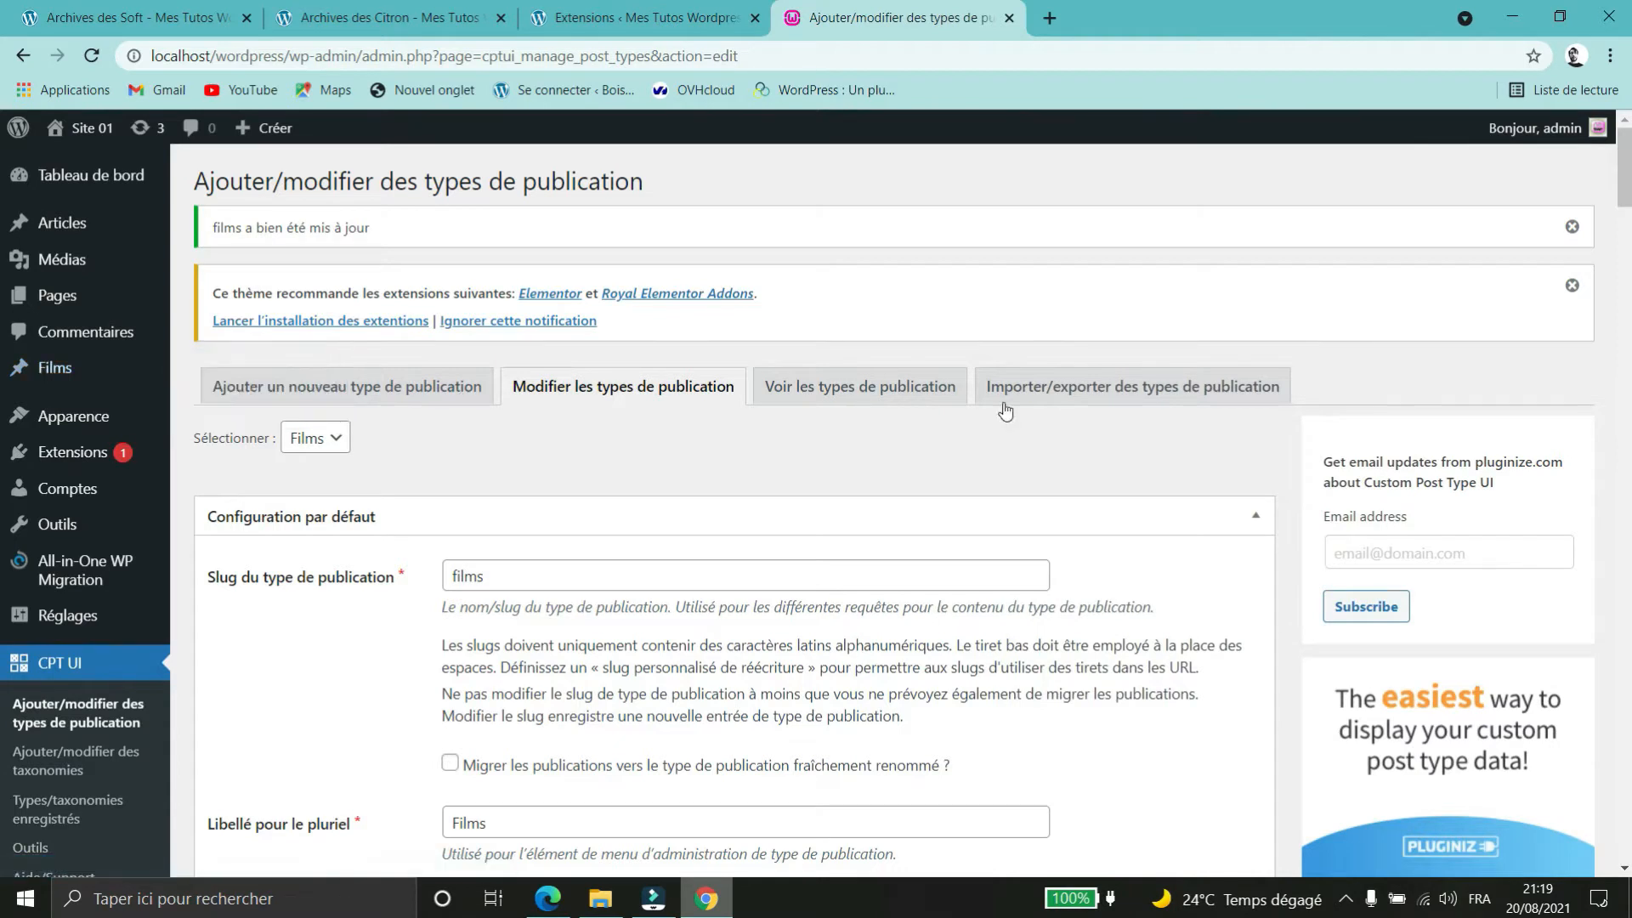
- In the additional labels, set the menu name to "Mes Films" and the all-items label to "Tous les films"
scroll(990, 284, down, 2)
scroll(990, 285, down, 3)
scroll(1183, 361, down, 3)
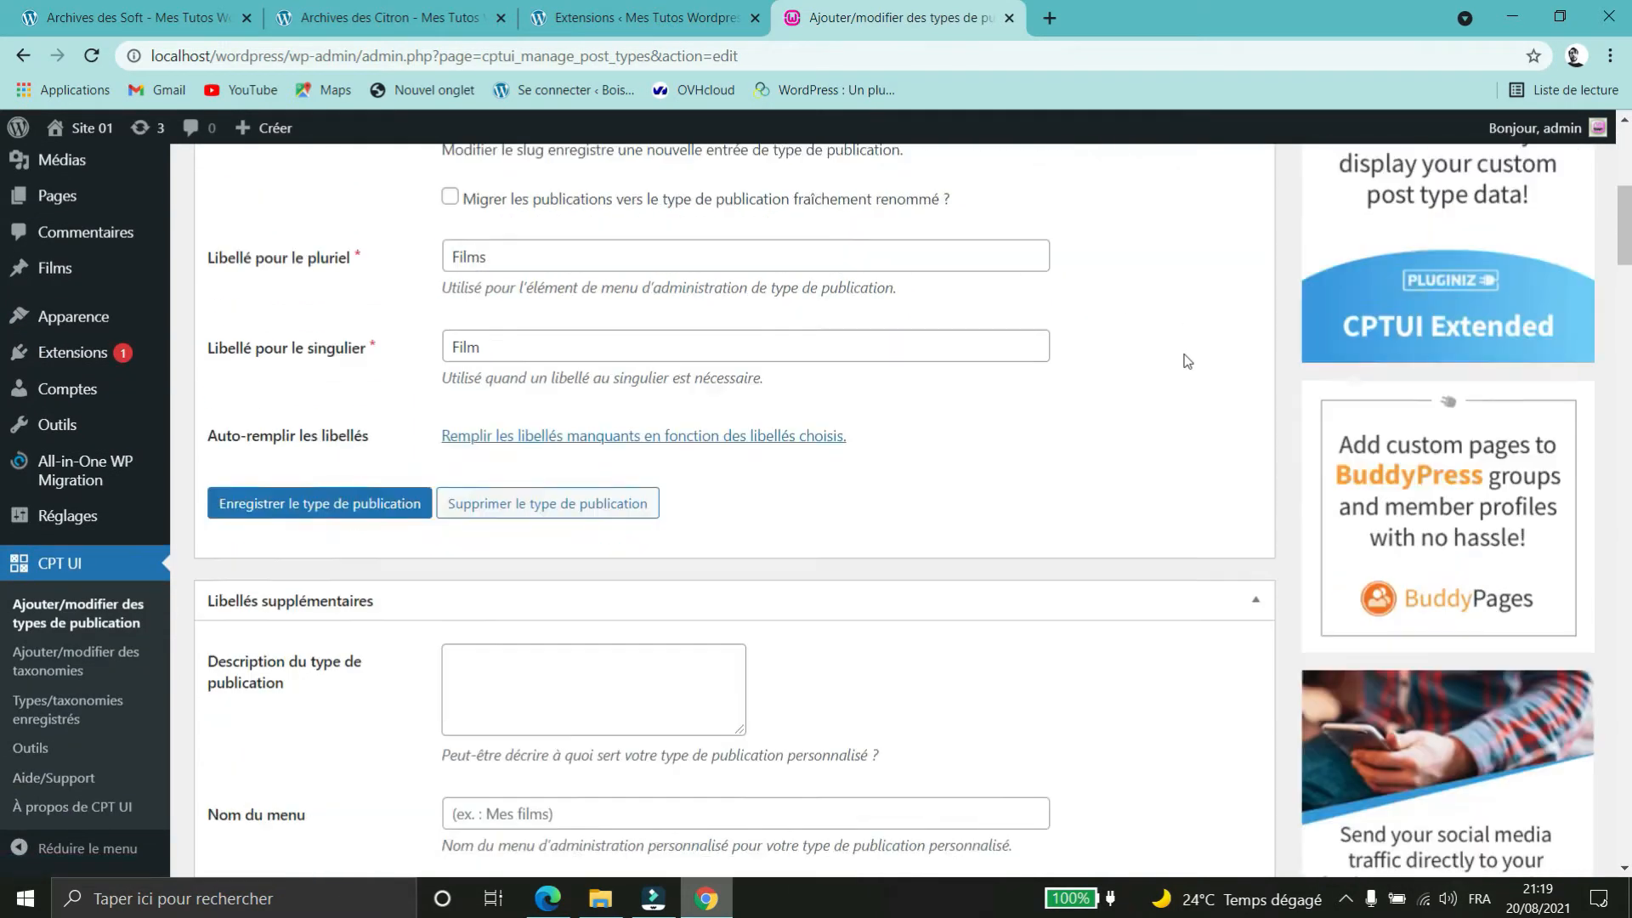
scroll(1158, 381, down, 2)
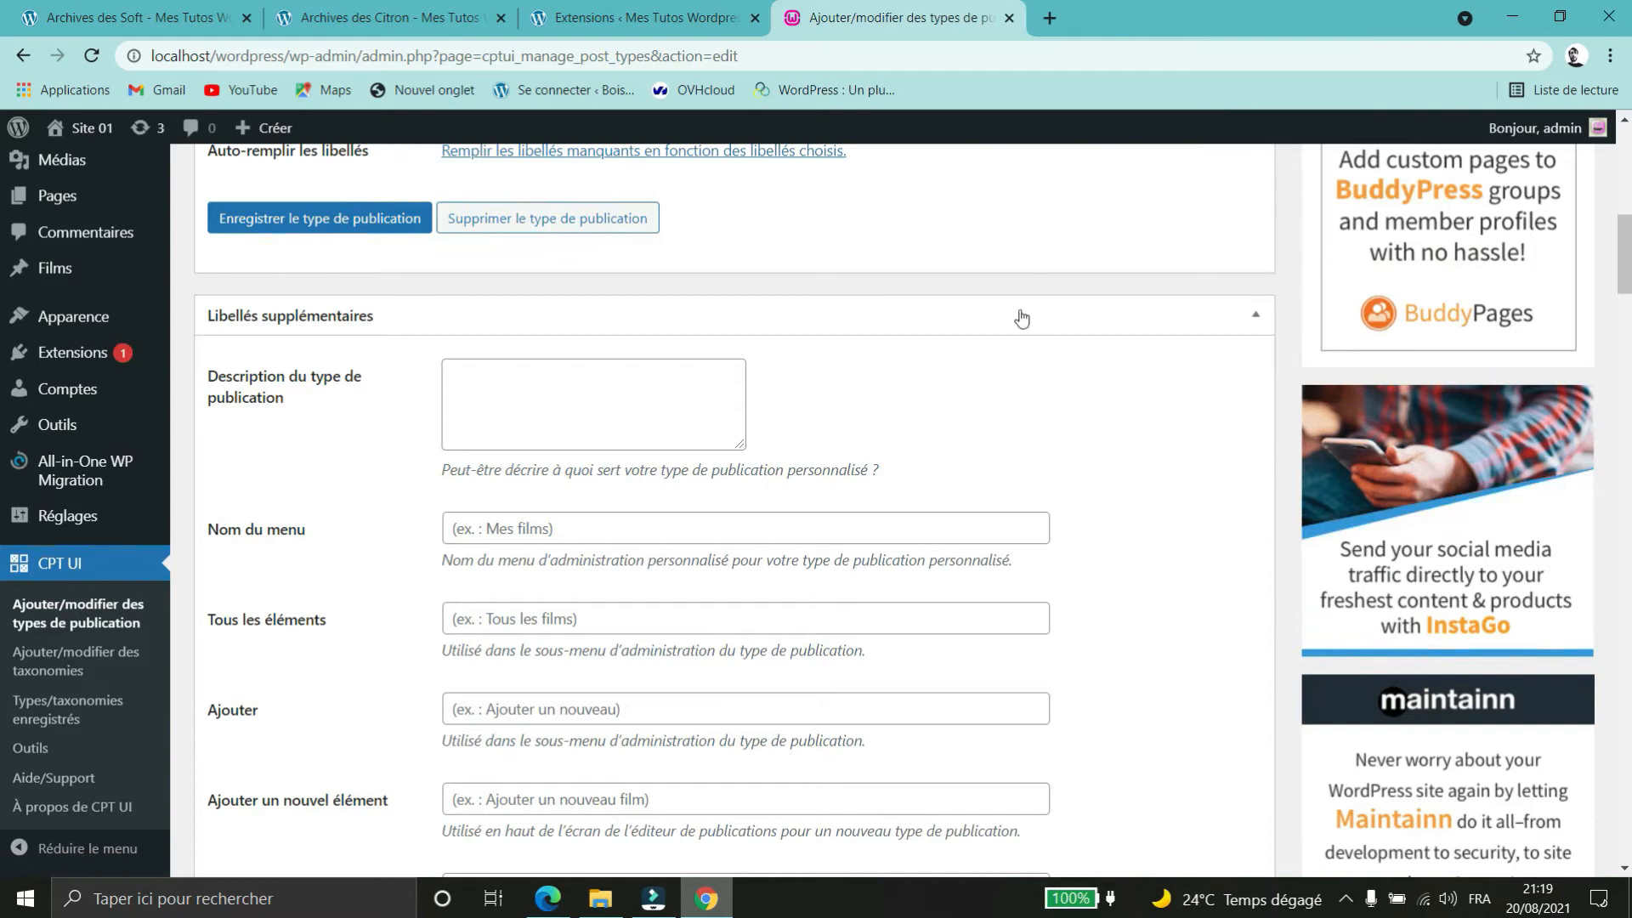
click(548, 374)
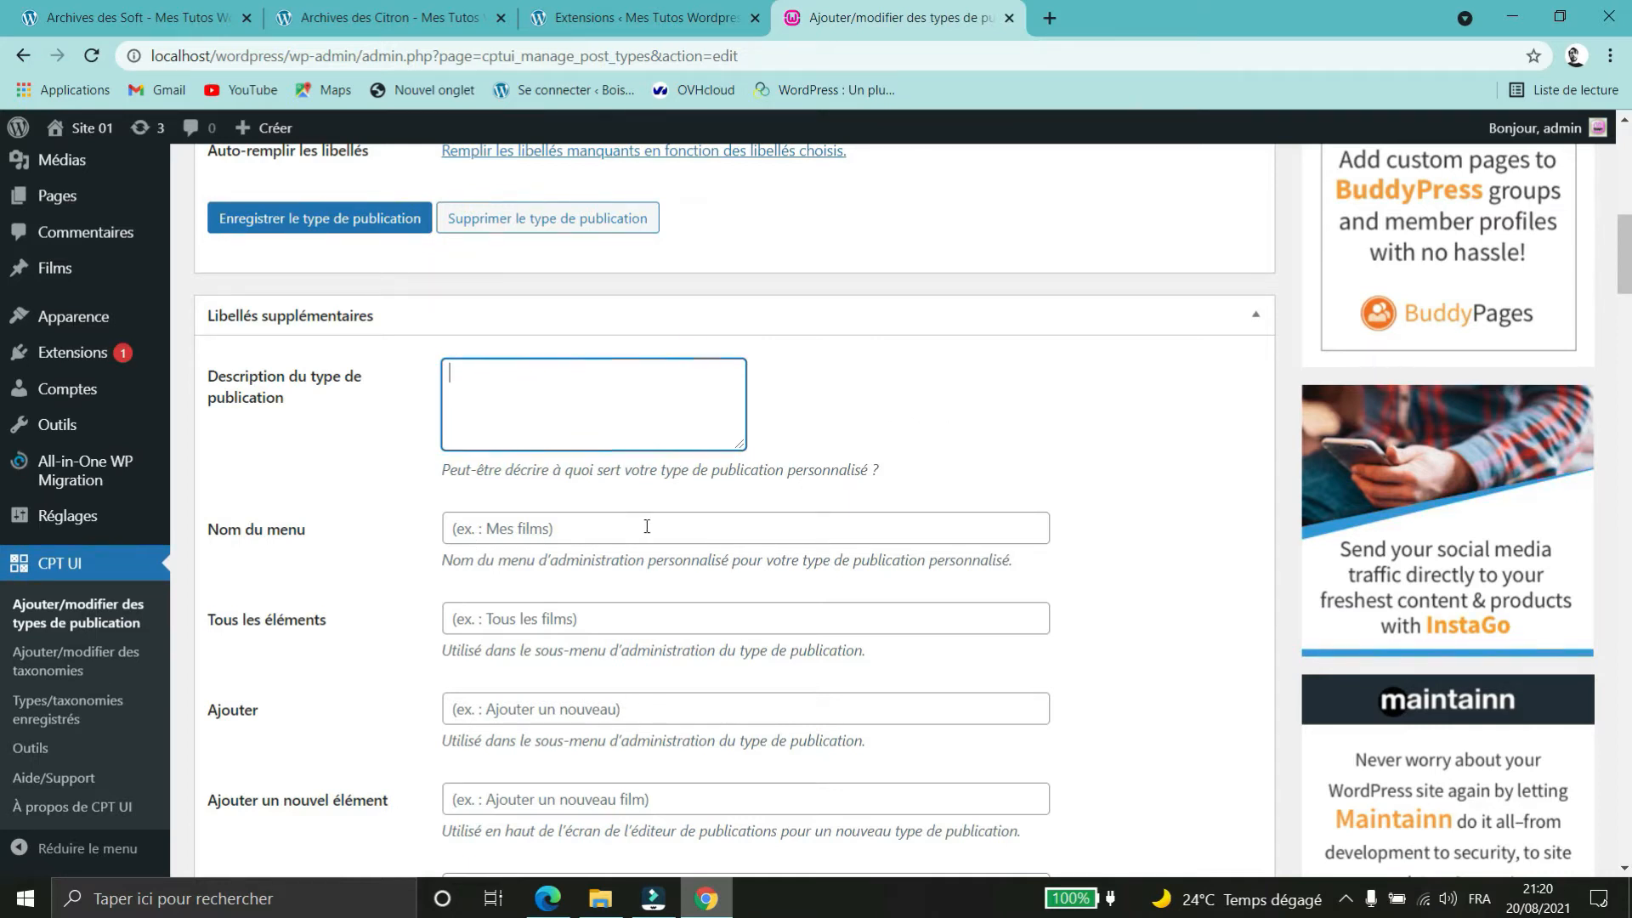
click(585, 524)
text(Mes Films)
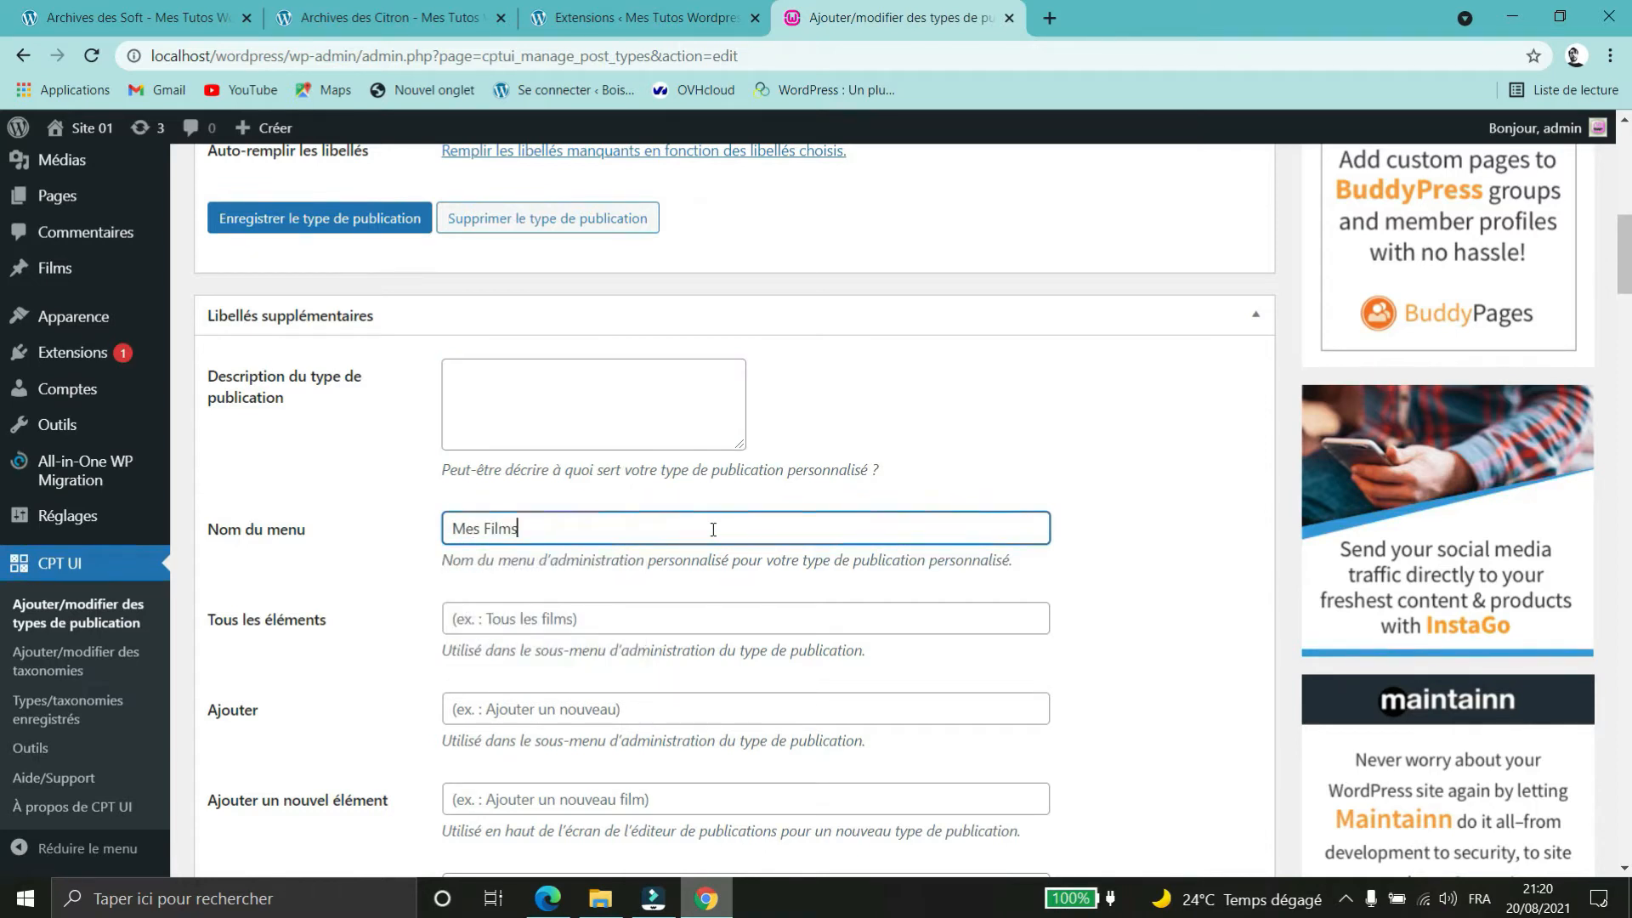
click(748, 618)
text(Tous)
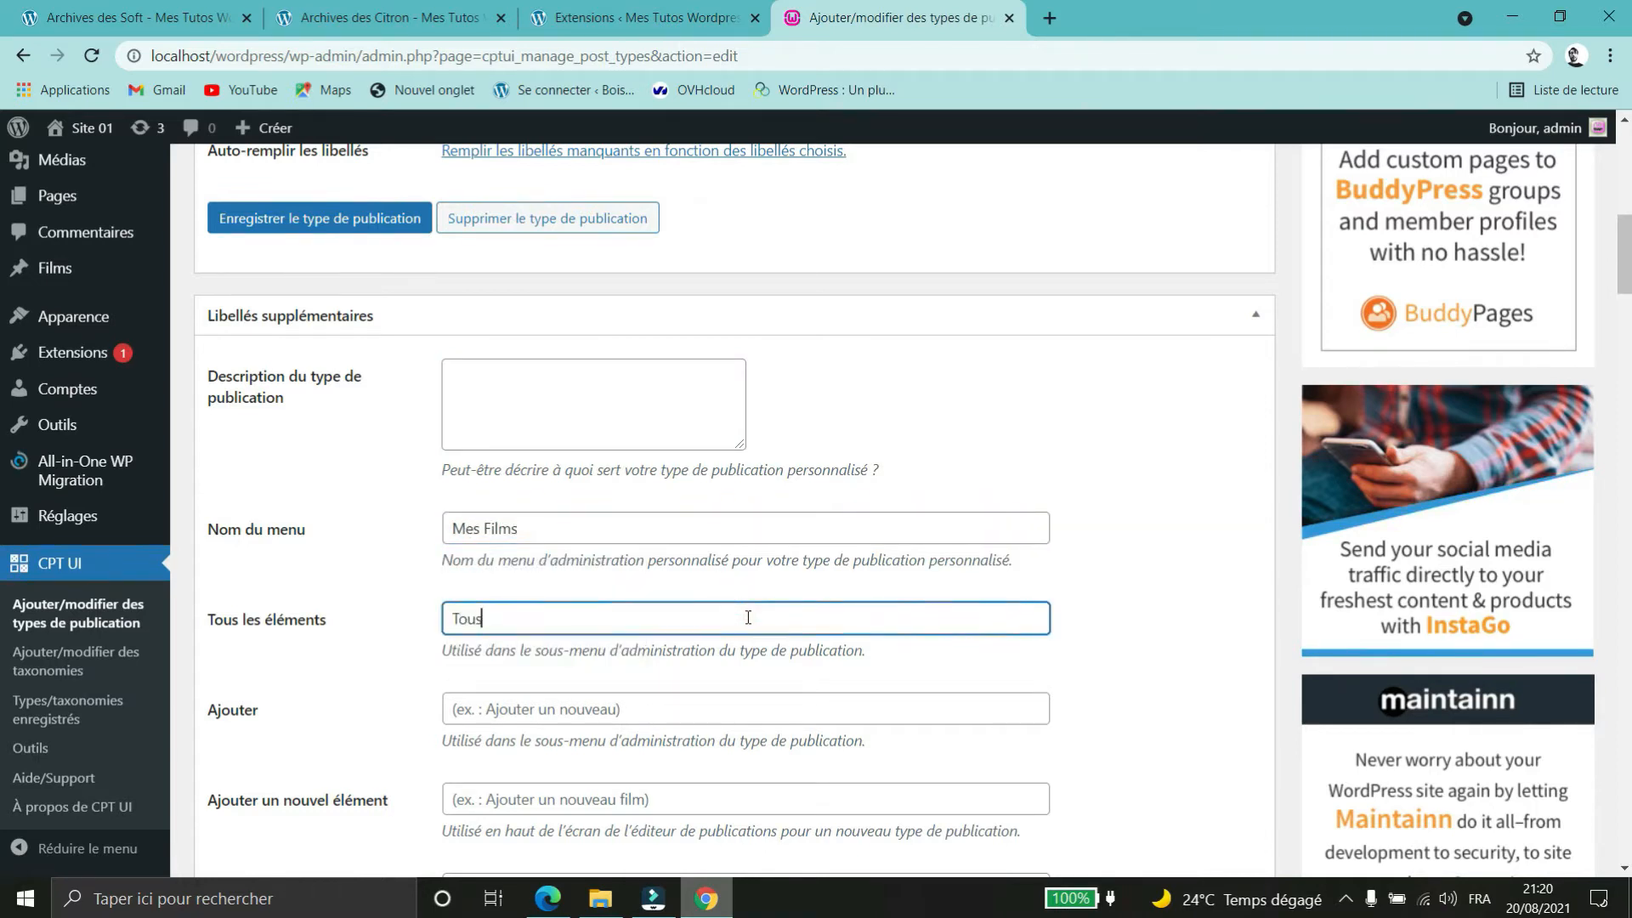
text( les films)
- Look over the remaining additional labels and compare them with the Films submenu in the admin menu
scroll(748, 618, down, 3)
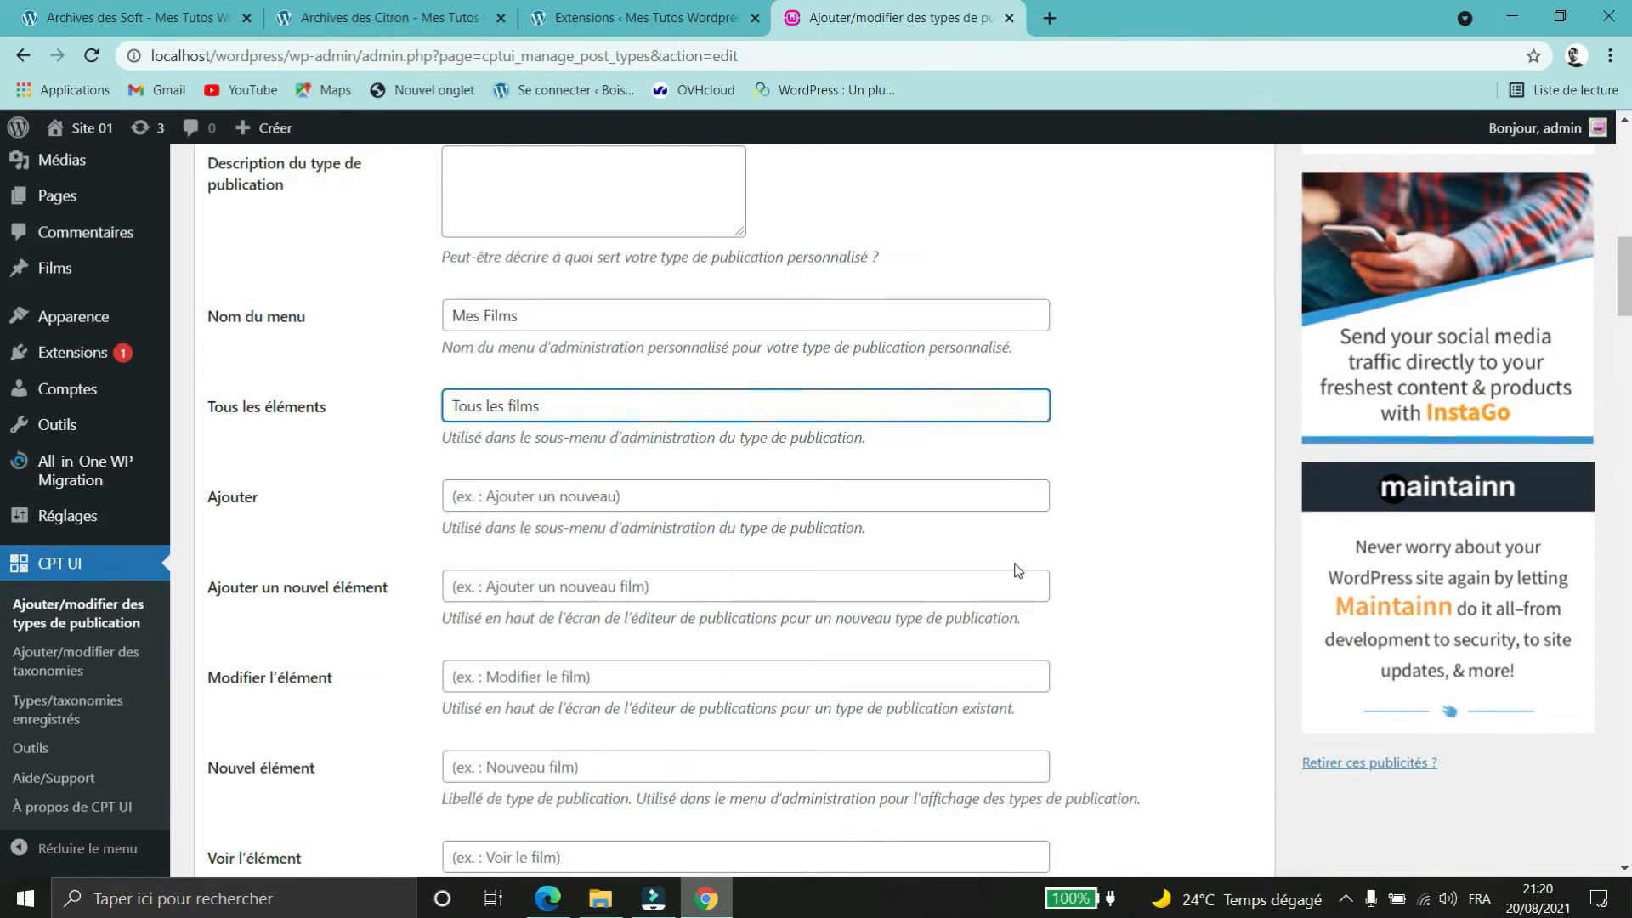
scroll(665, 604, down, 1)
scroll(666, 603, down, 3)
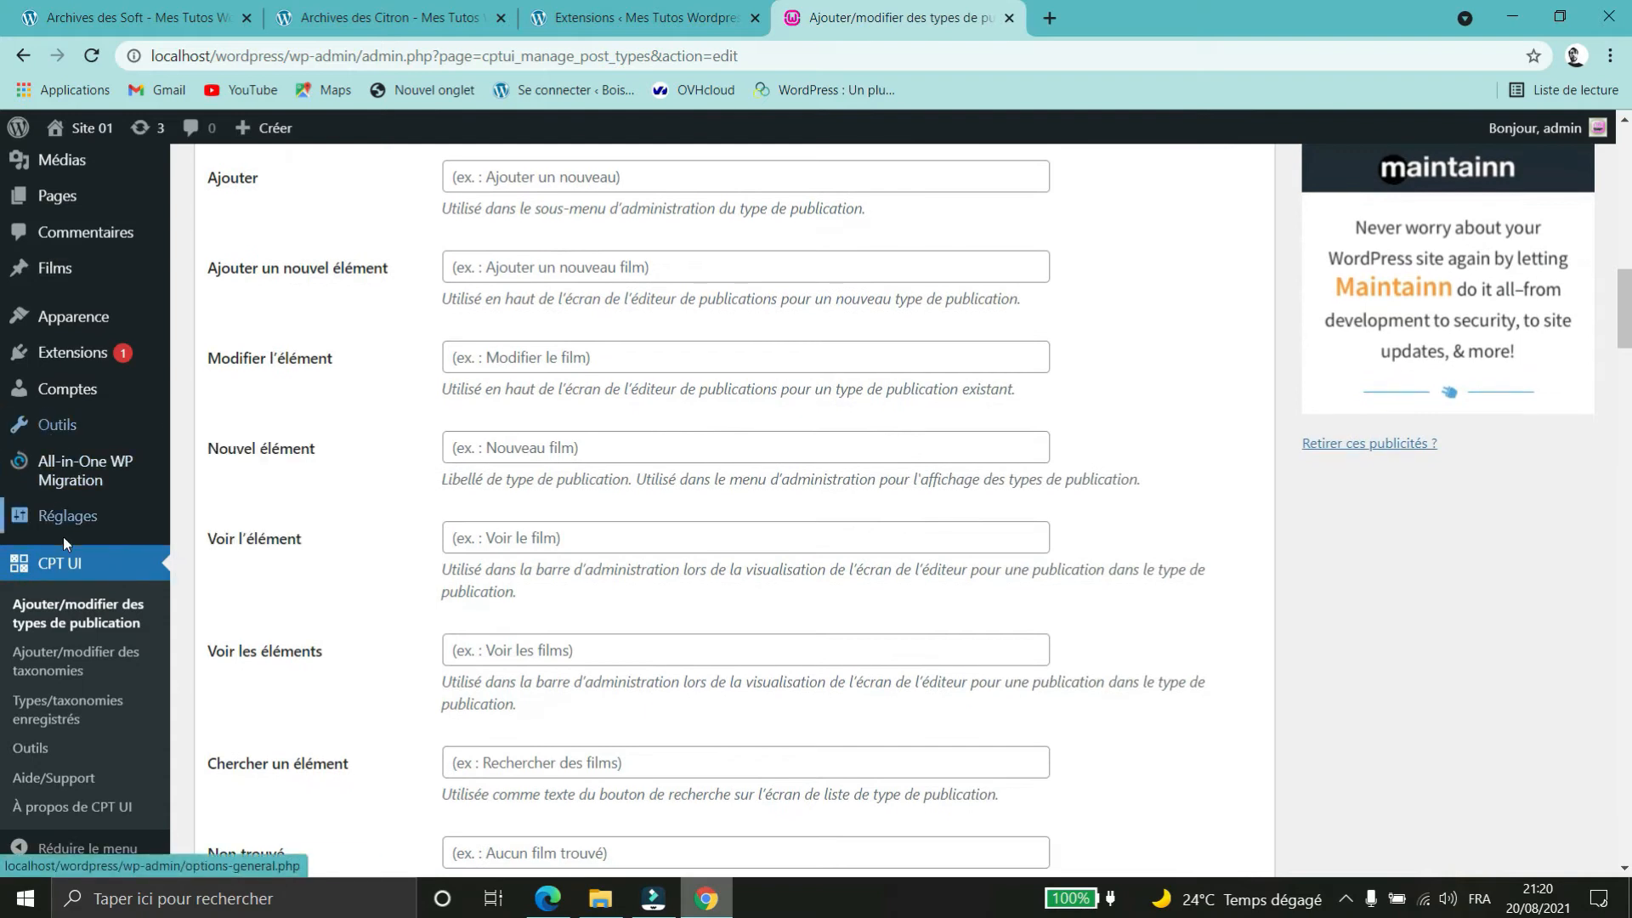
scroll(68, 494, up, 1)
mouse_move(120, 368)
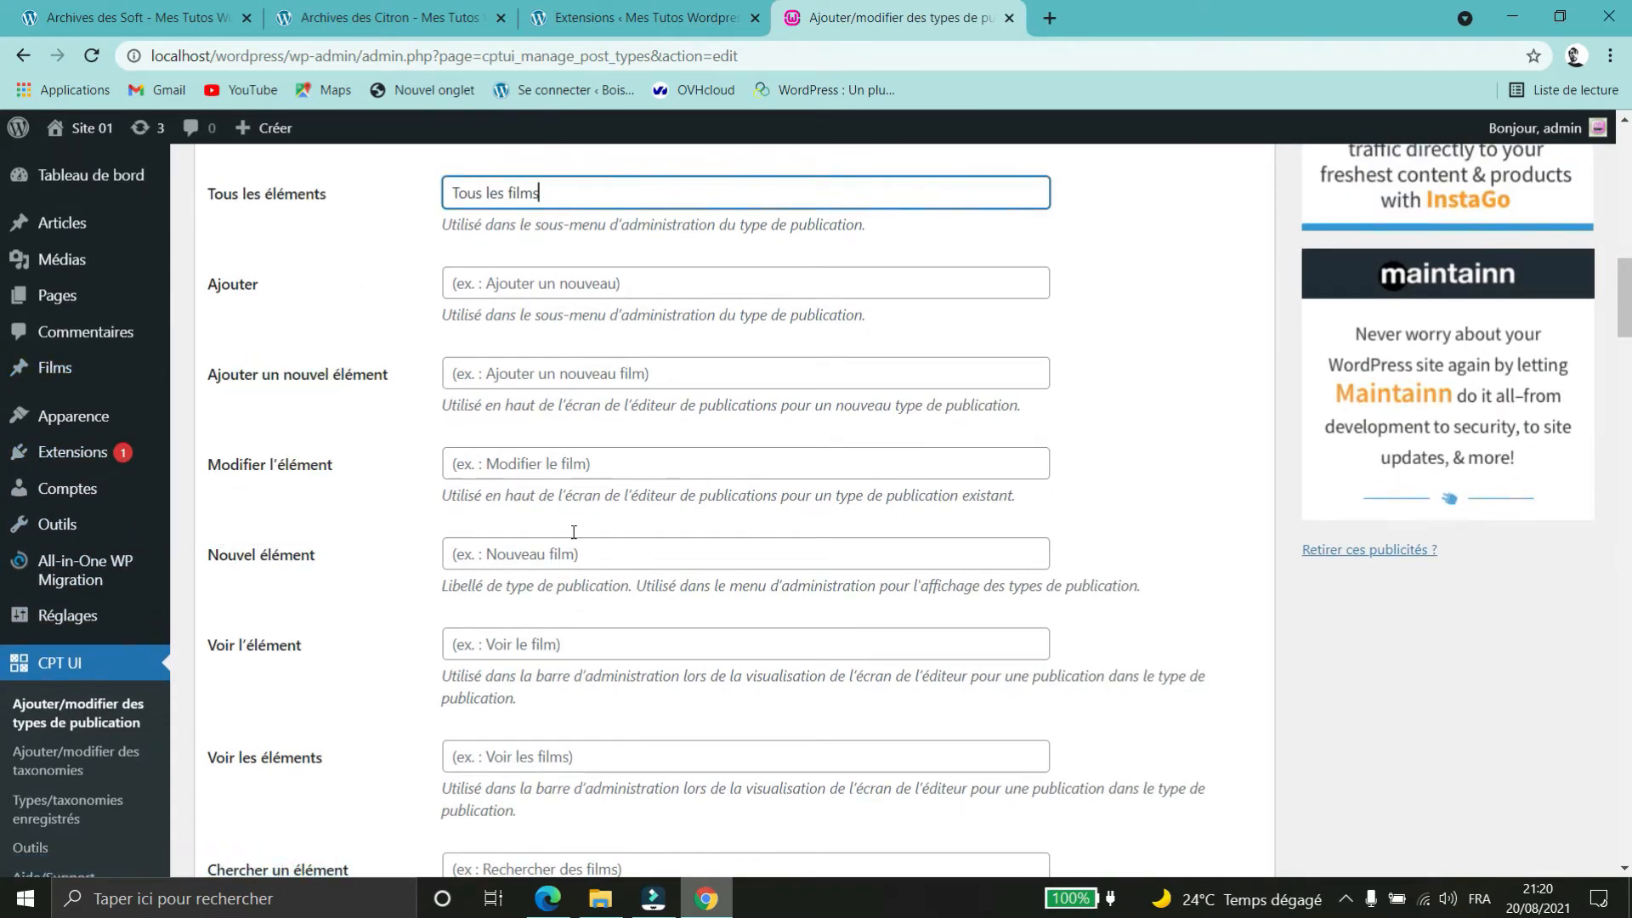
- Read through the additional labels for the Films post type, from the add-item label to the notification labels
scroll(561, 531, down, 3)
scroll(542, 535, down, 5)
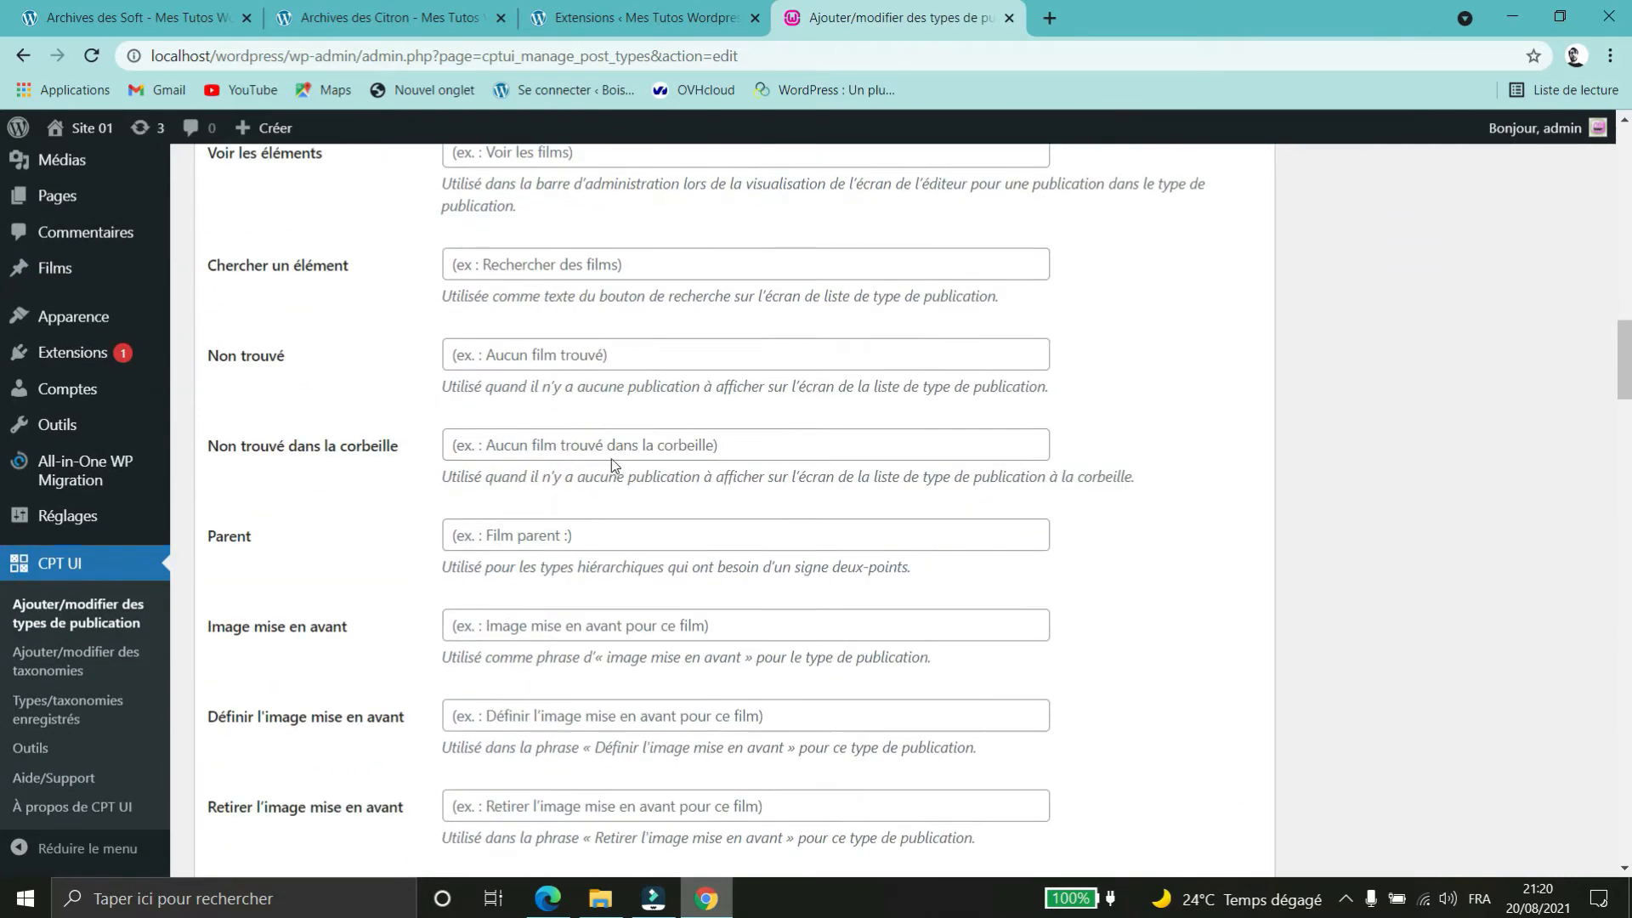
scroll(612, 465, down, 1)
scroll(598, 398, down, 10)
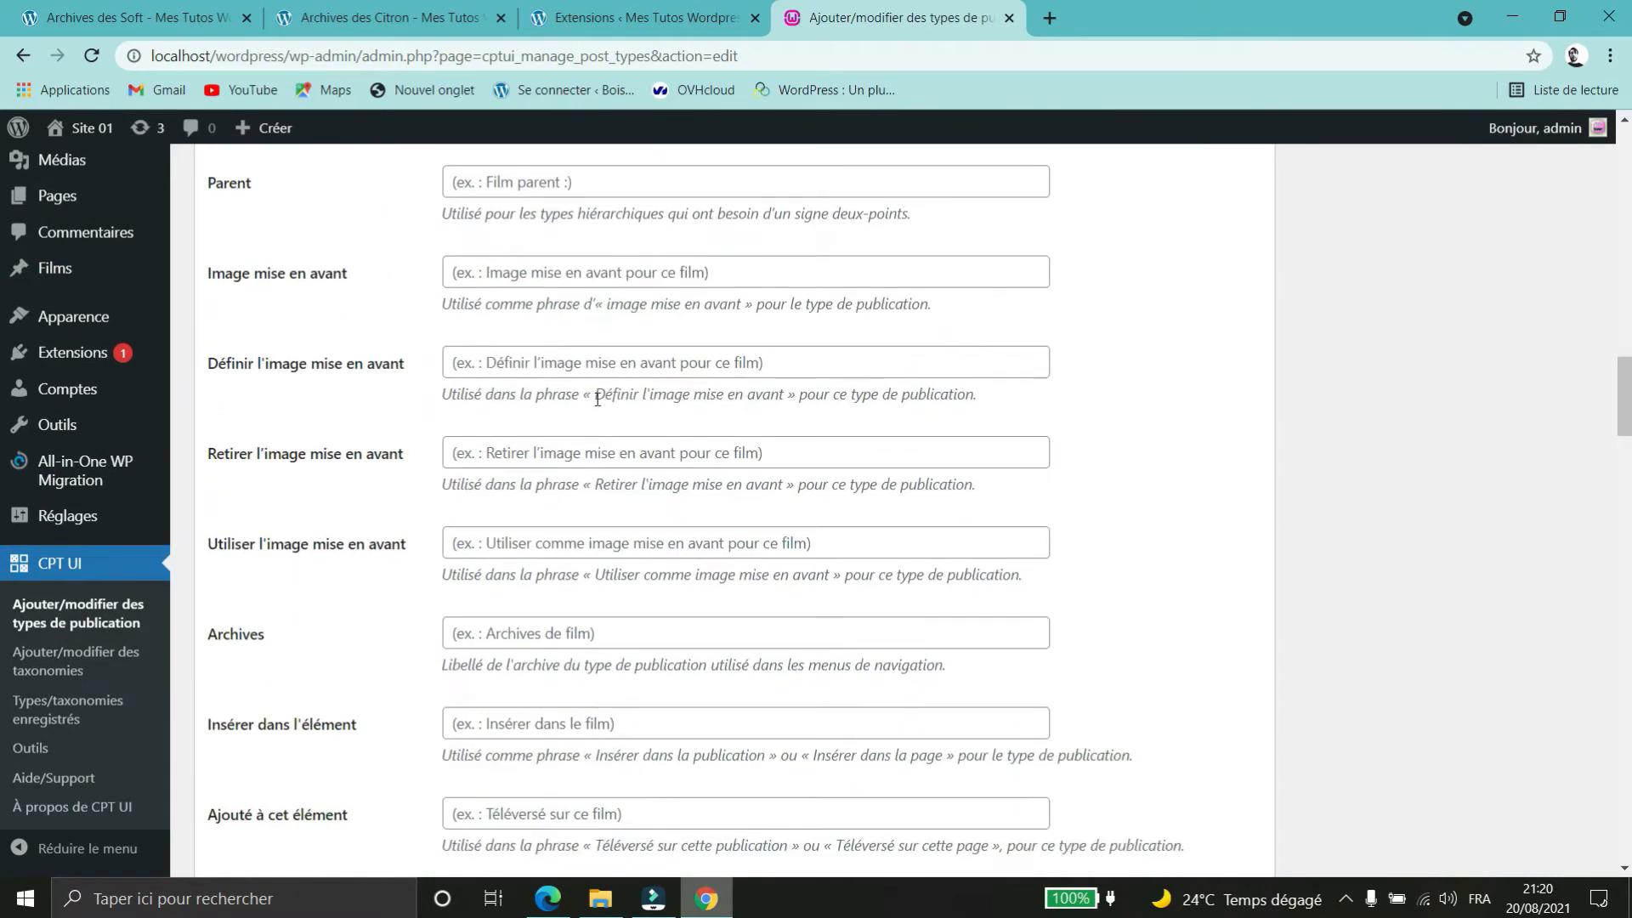
scroll(585, 450, down, 8)
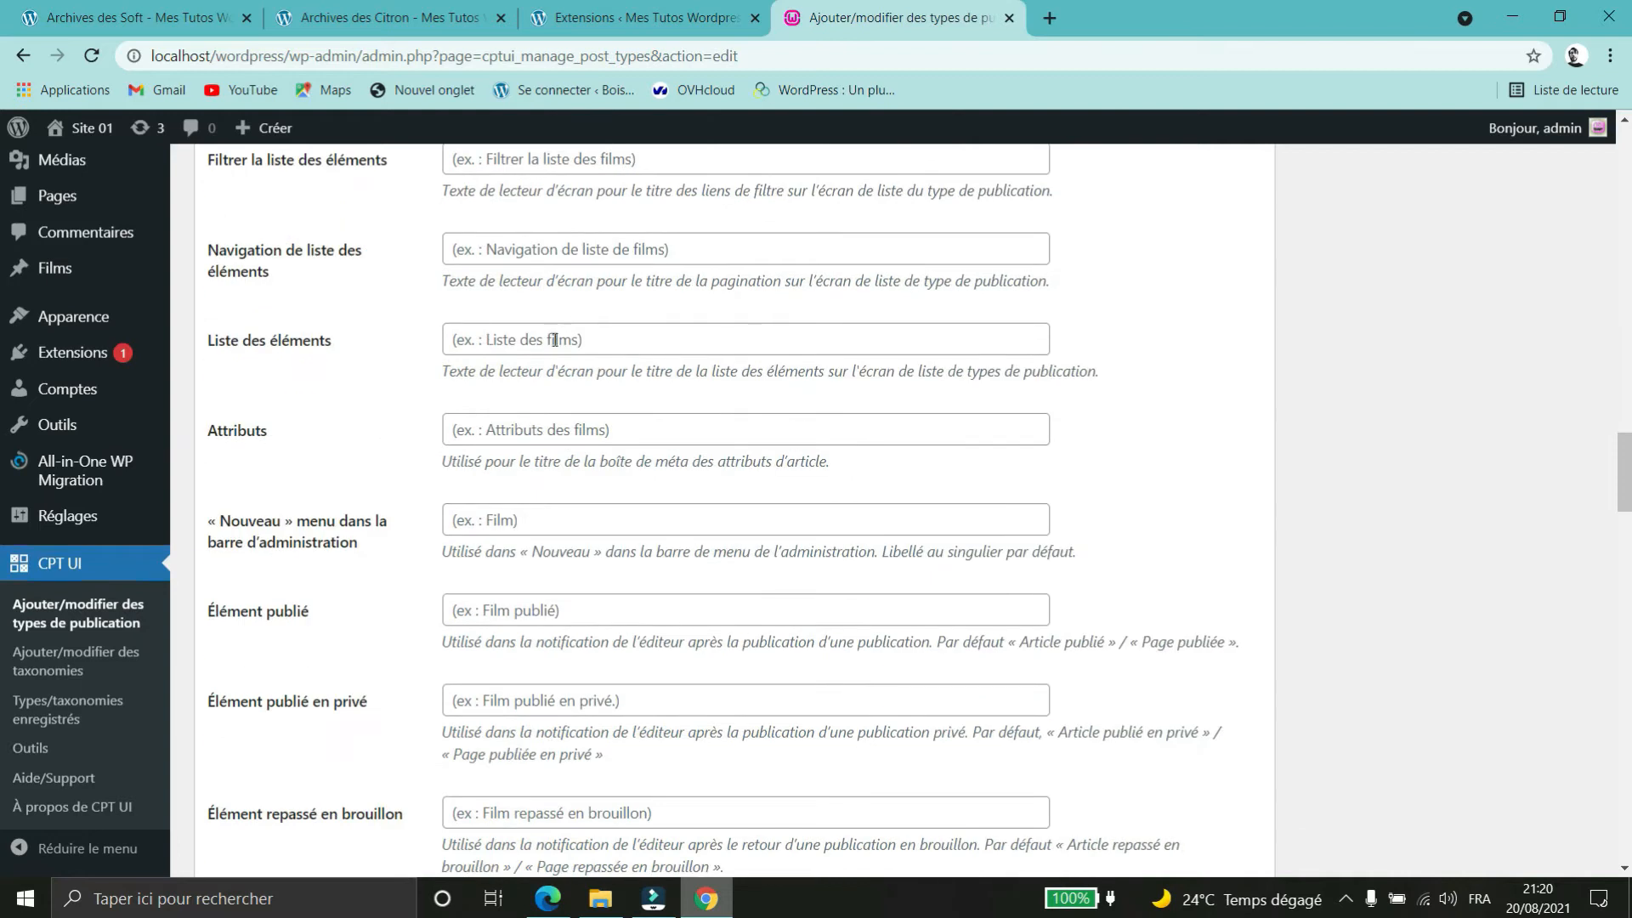
scroll(607, 586, up, 20)
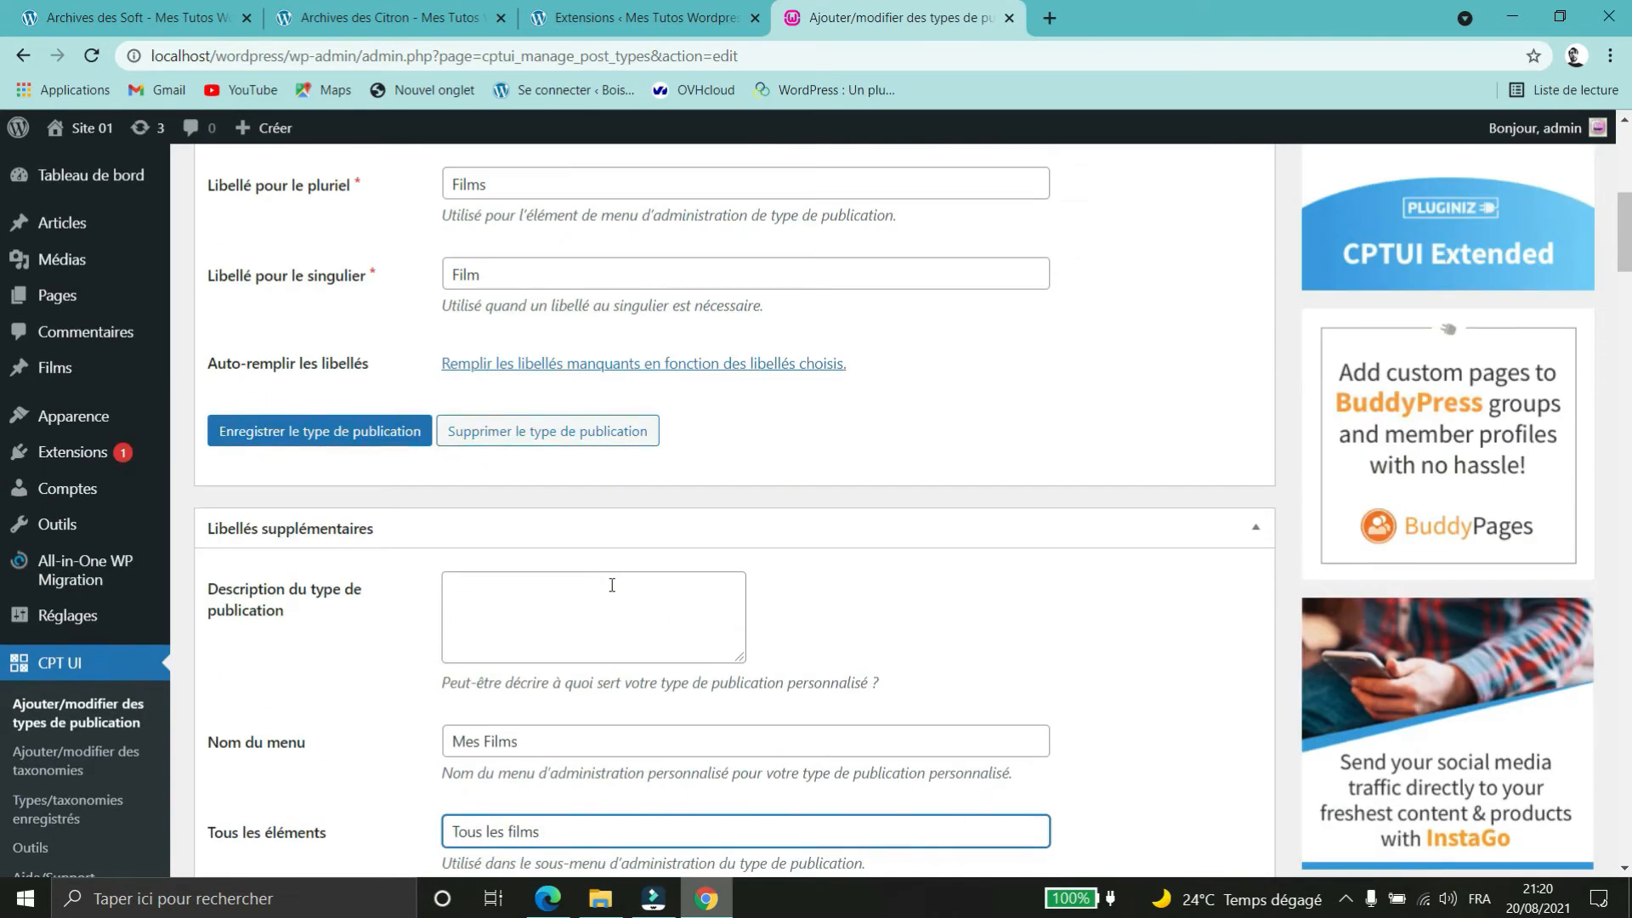
scroll(612, 586, up, 3)
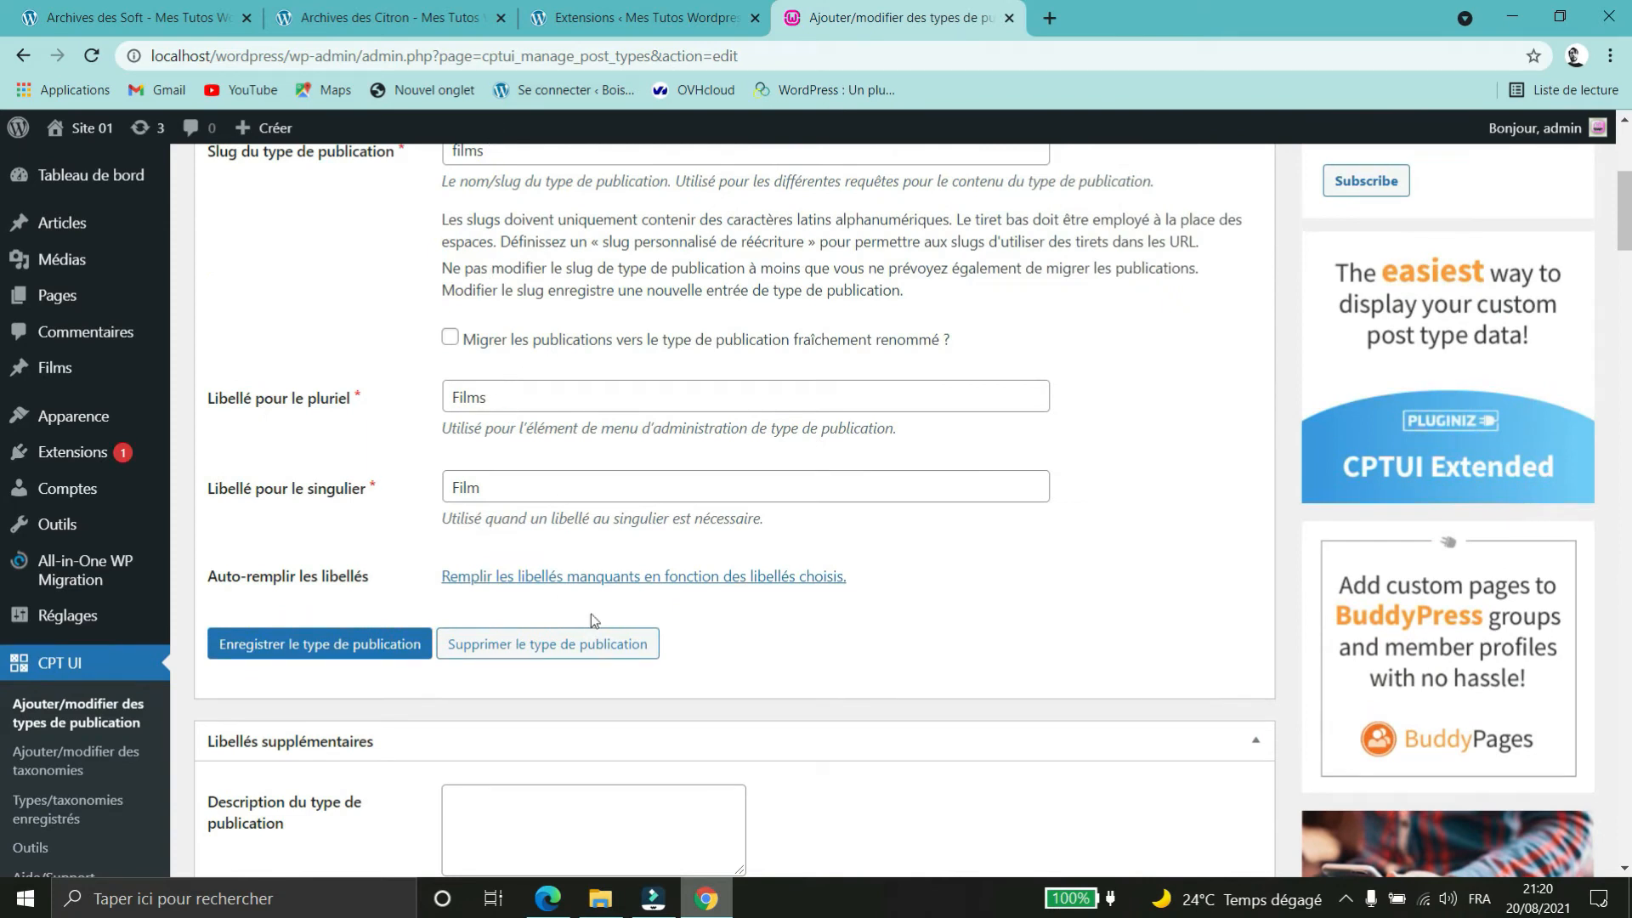
scroll(590, 614, down, 20)
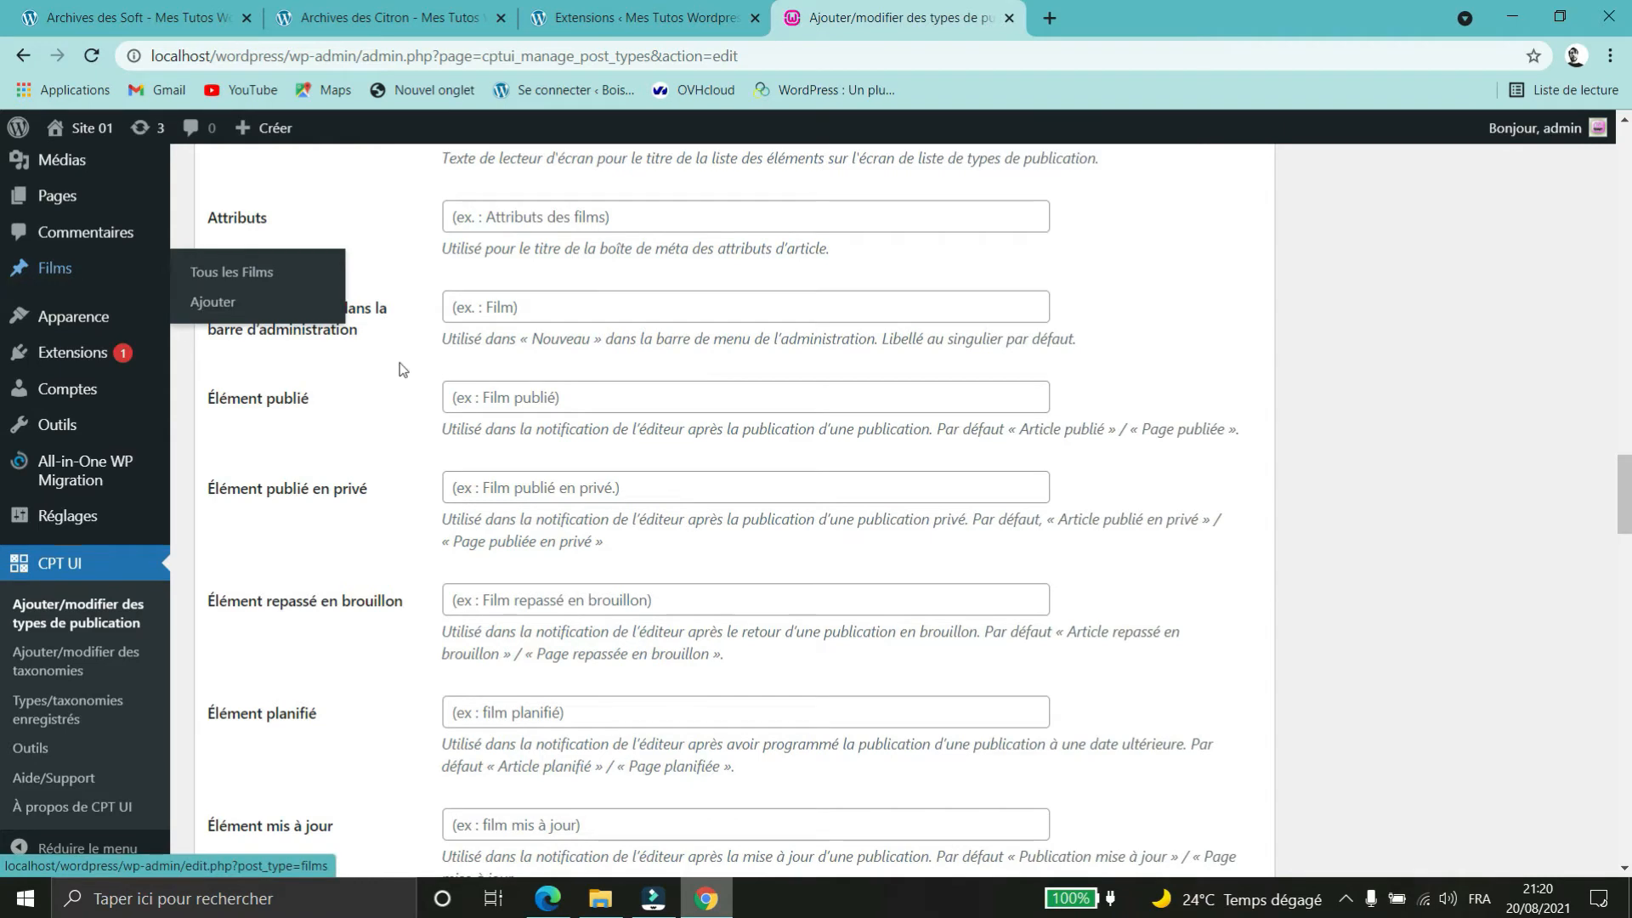
- Examine the post type's Réglages section, including the choices for Public and the REST API, archive, hierarchy and rewrite options
scroll(763, 416, down, 6)
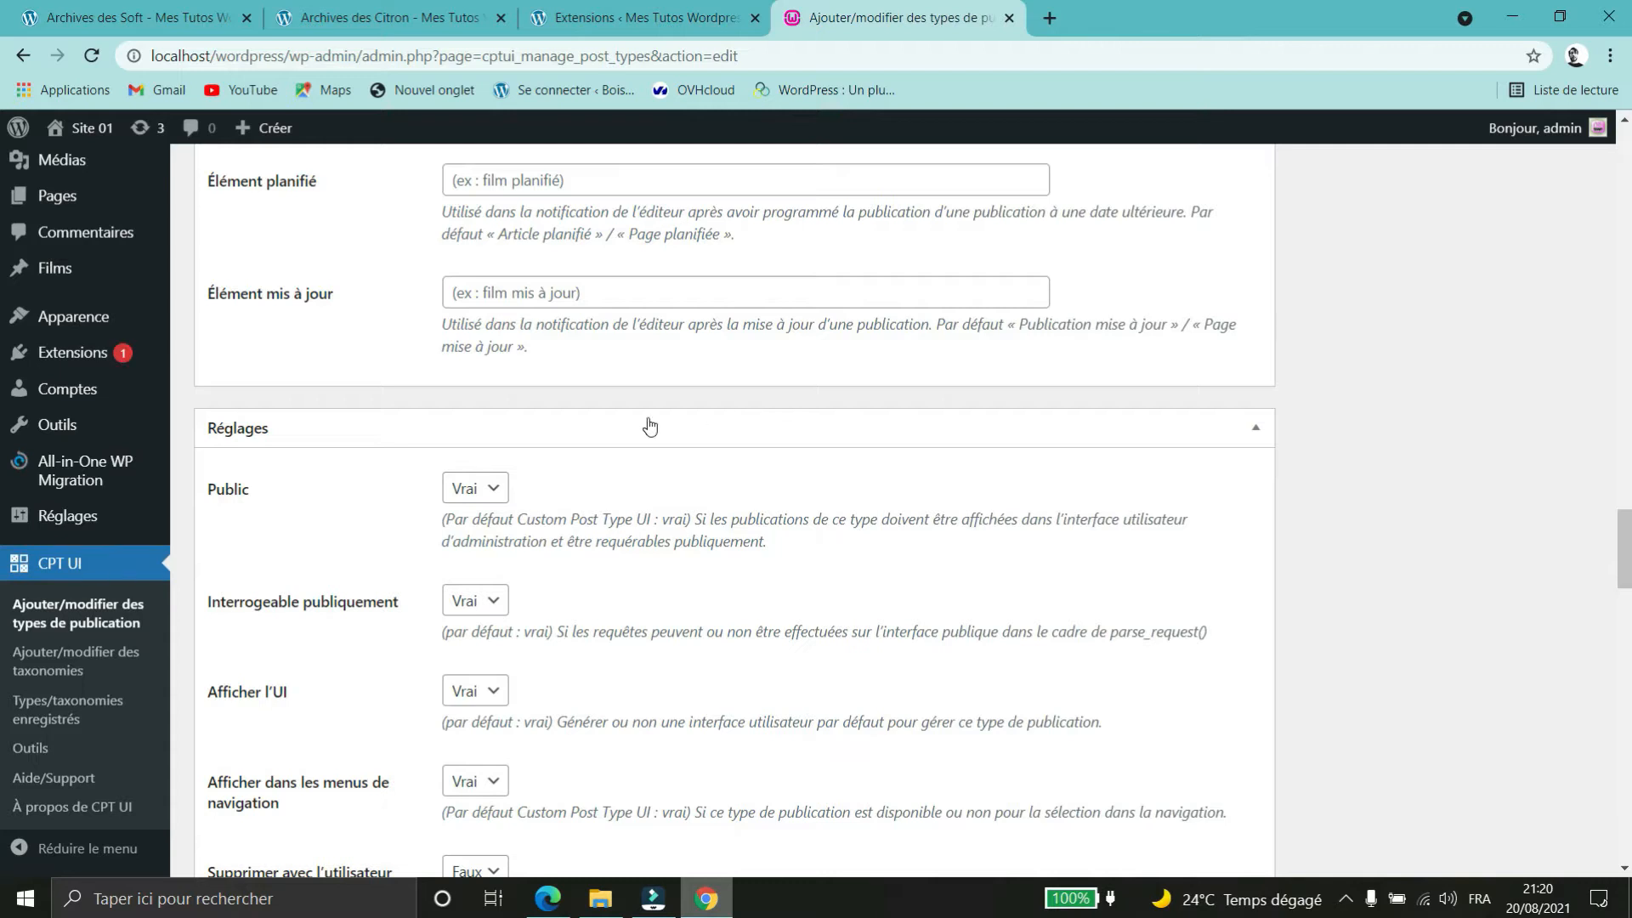
click(474, 491)
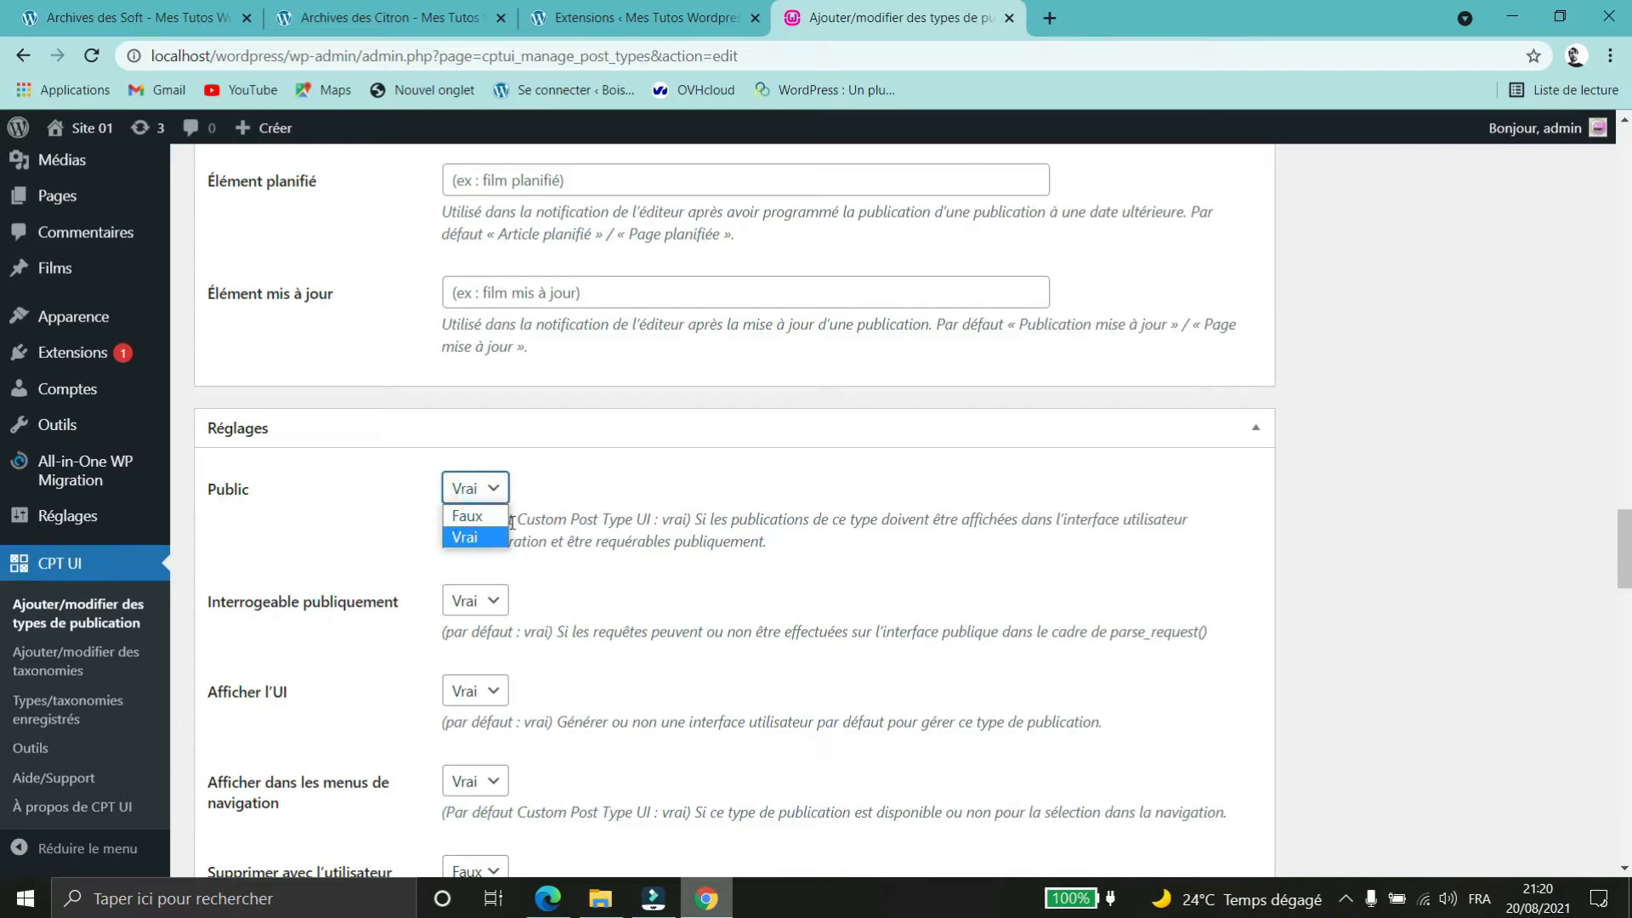
click(712, 484)
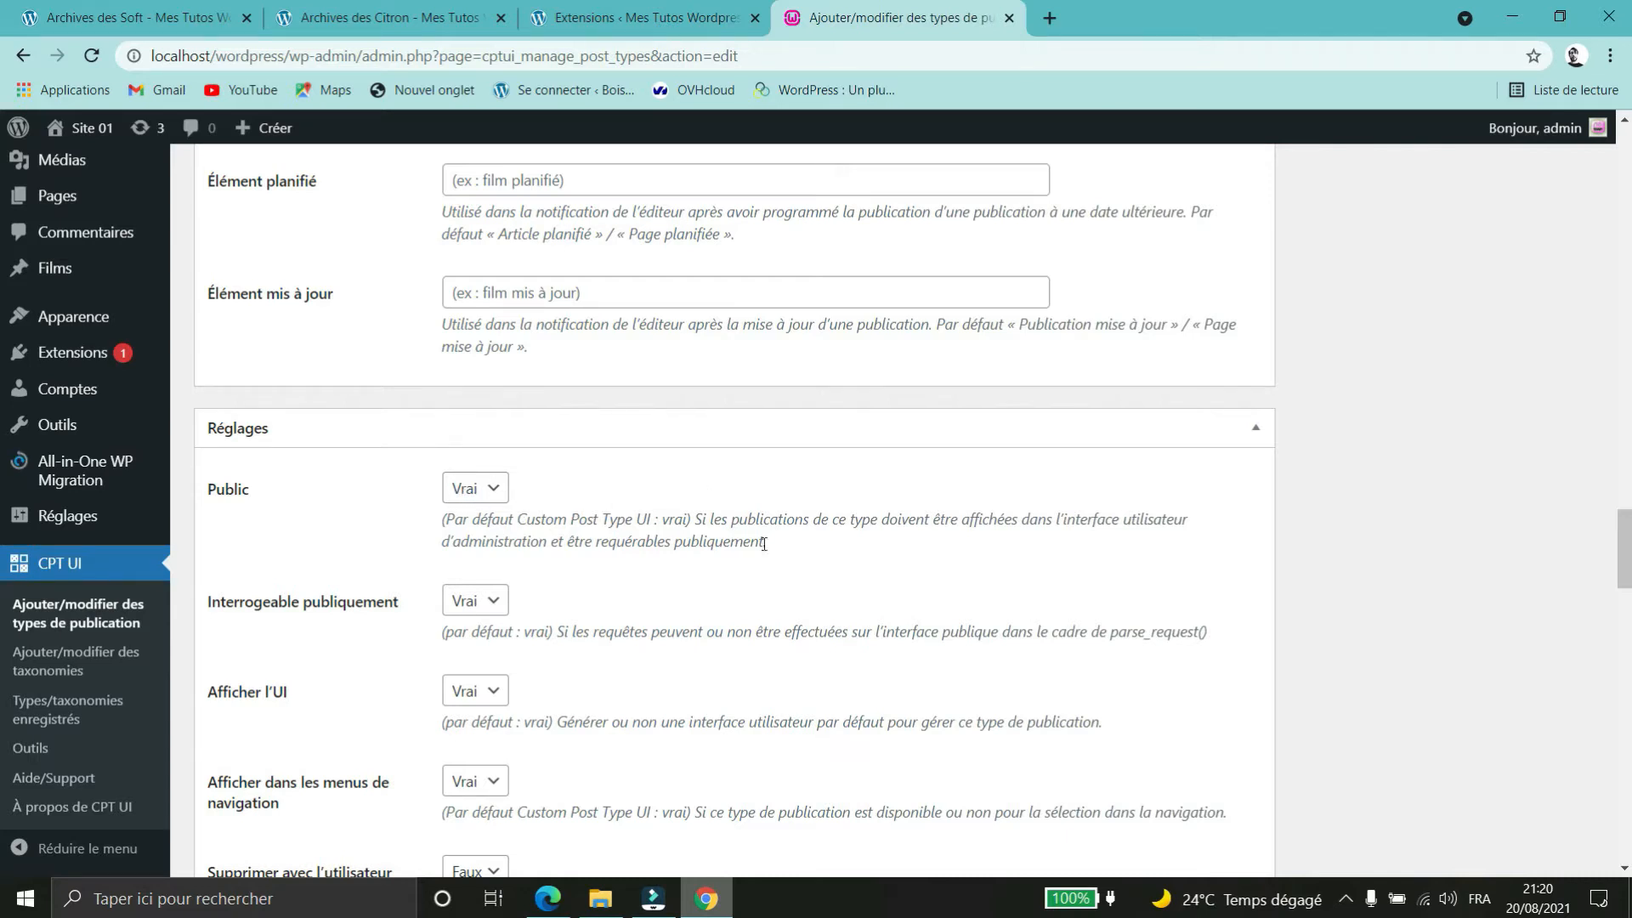
scroll(1004, 695, down, 1)
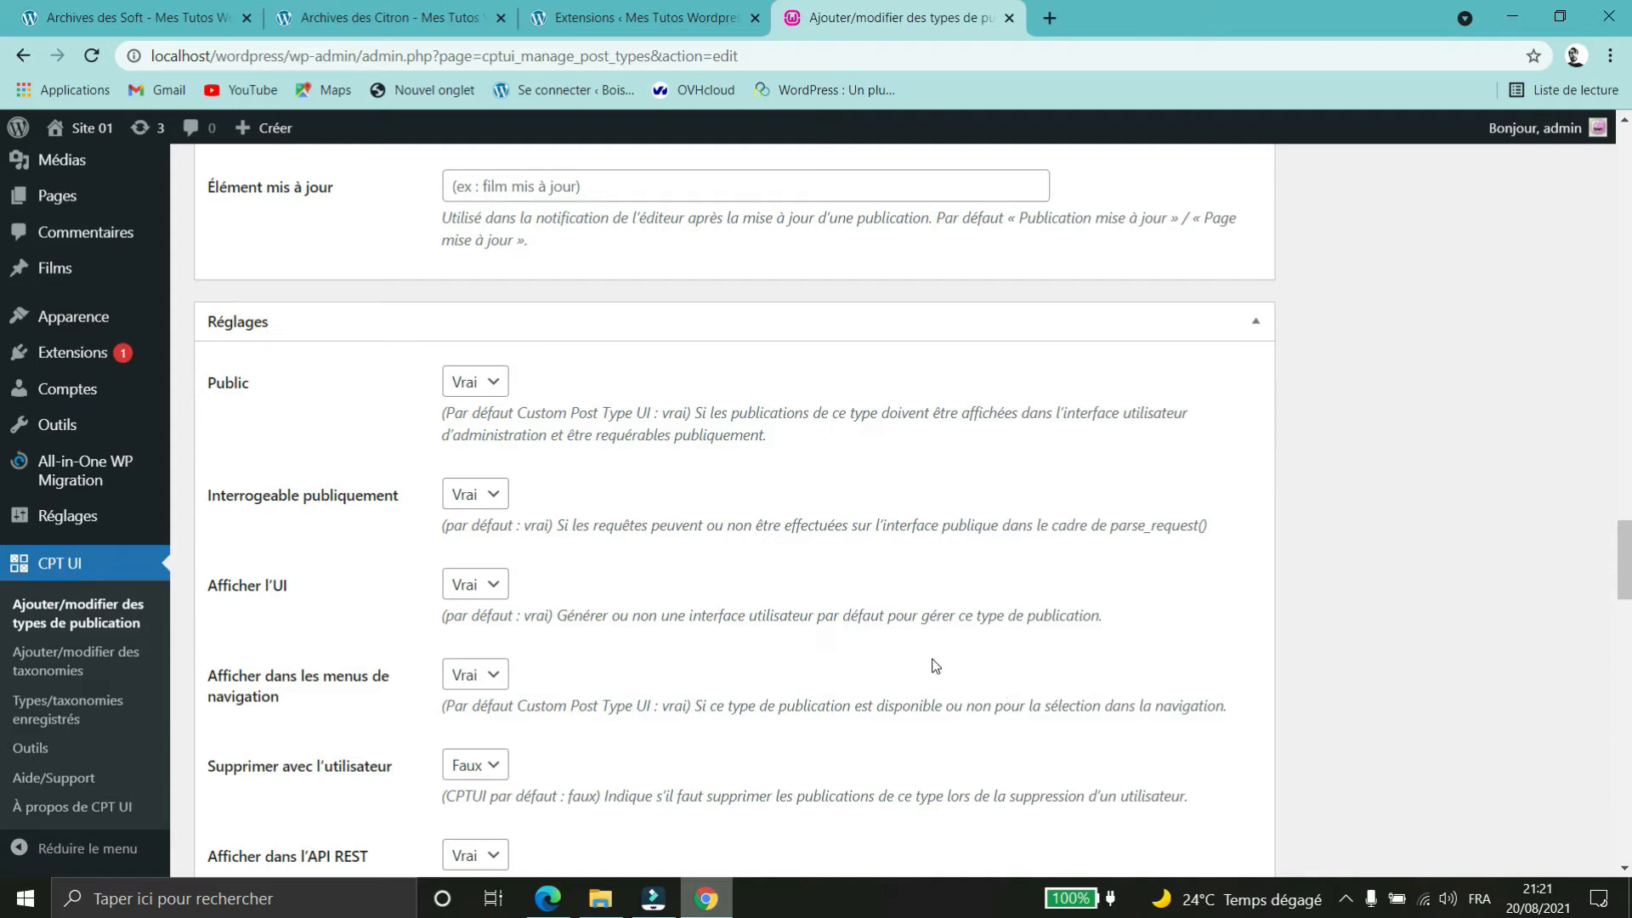
scroll(722, 527, down, 2)
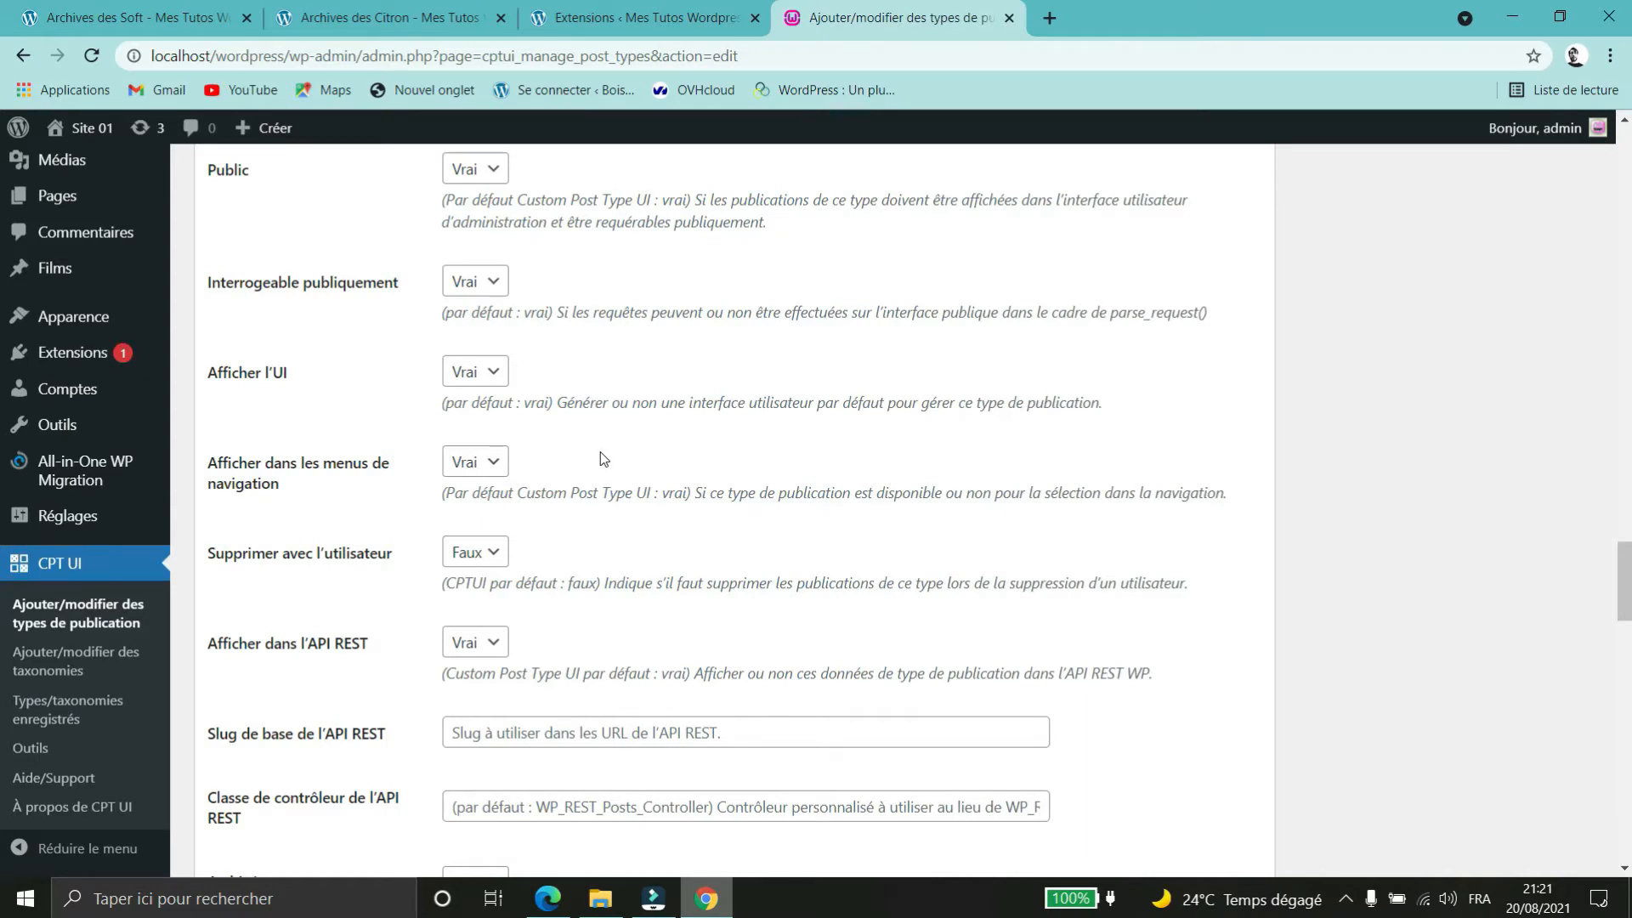
scroll(603, 459, down, 4)
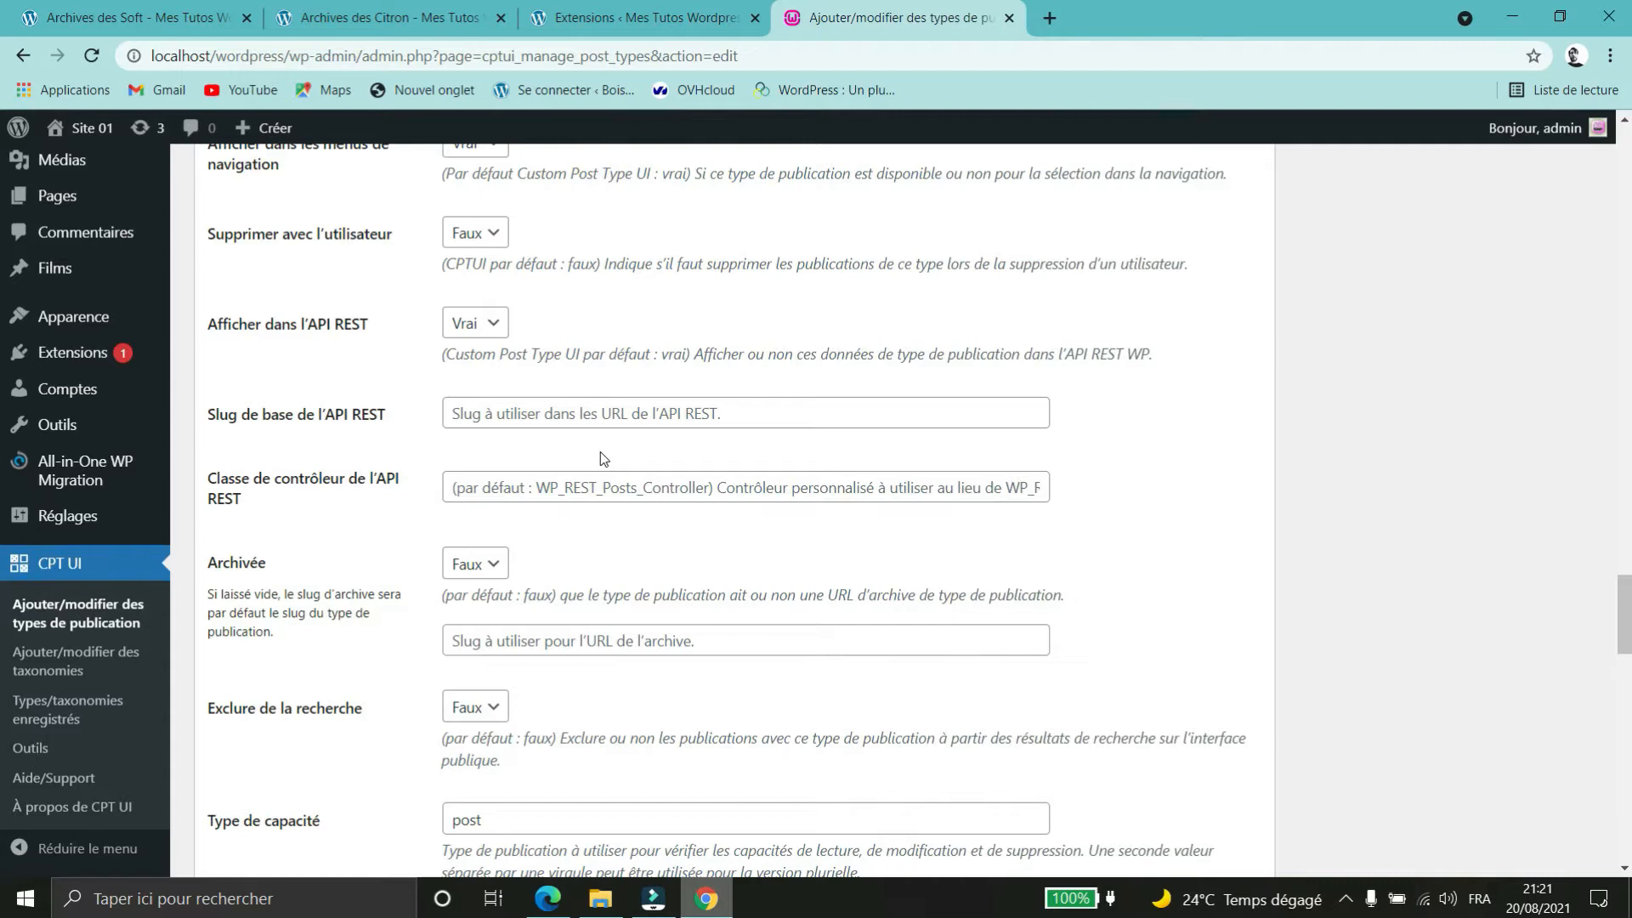
scroll(603, 459, down, 6)
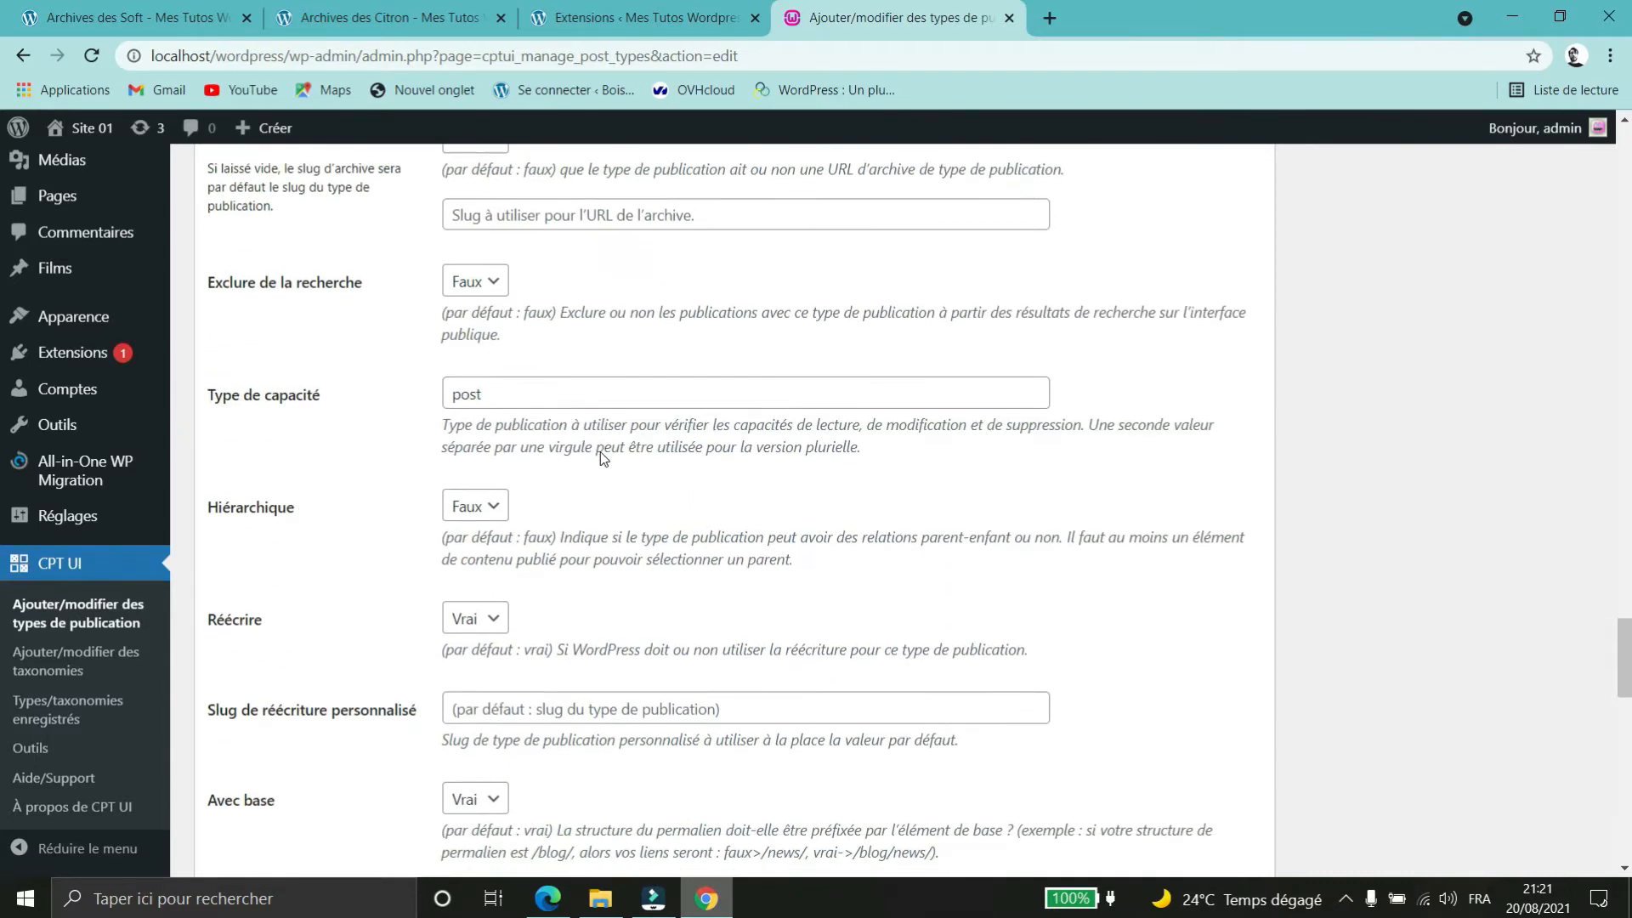
- Review the default configuration again and the additional labels down to the featured image labels
scroll(601, 452, up, 12)
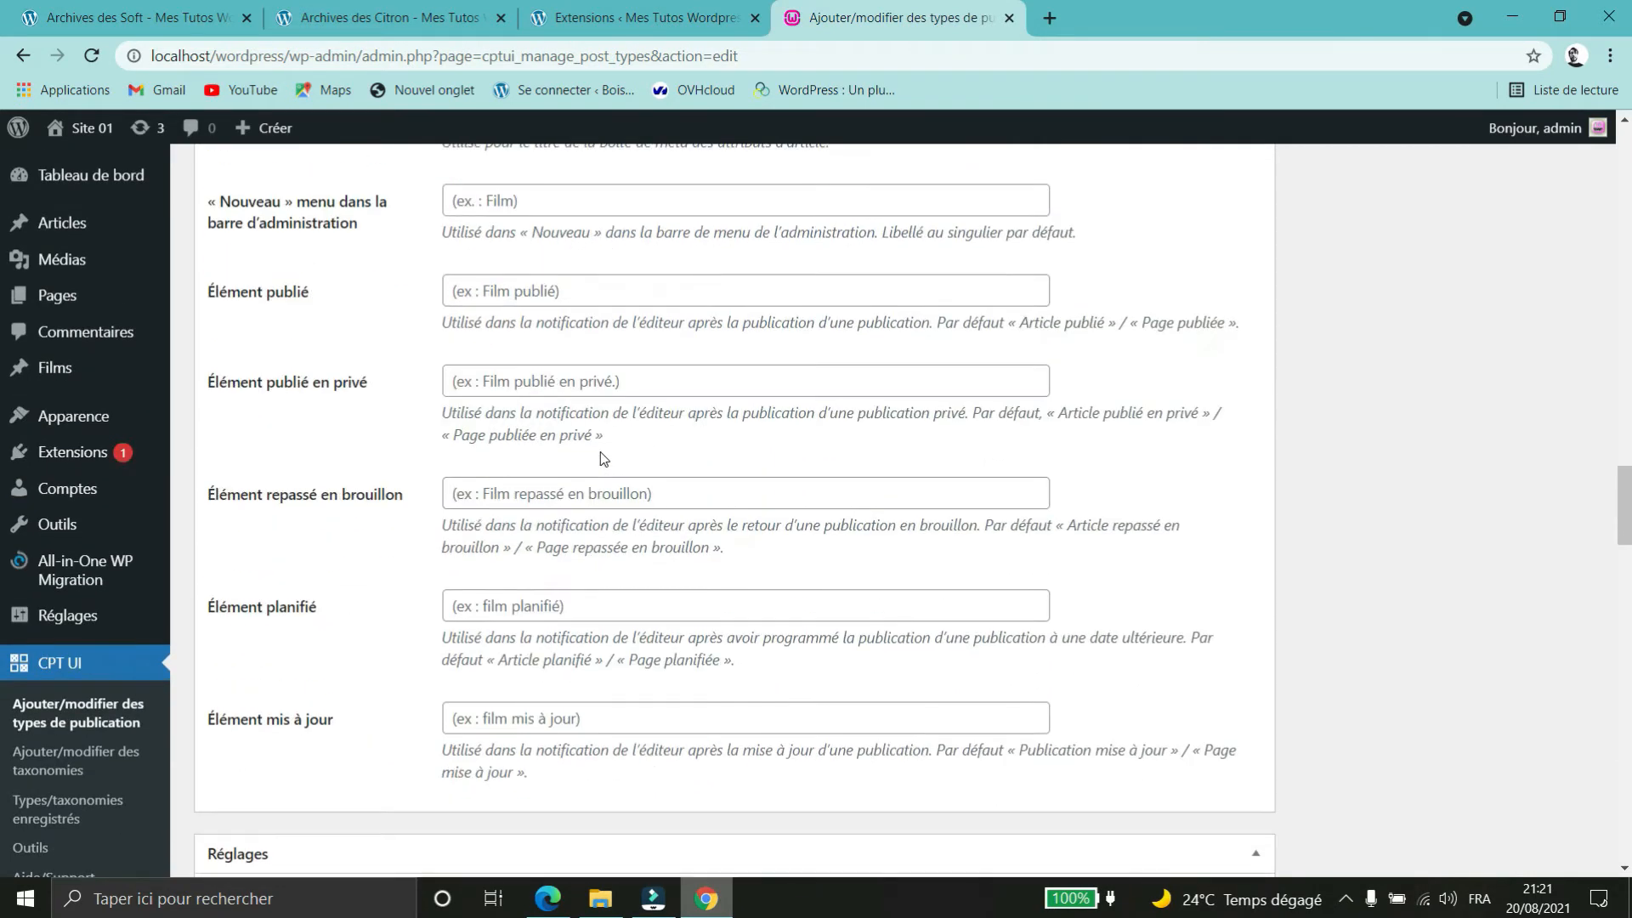
scroll(601, 459, up, 20)
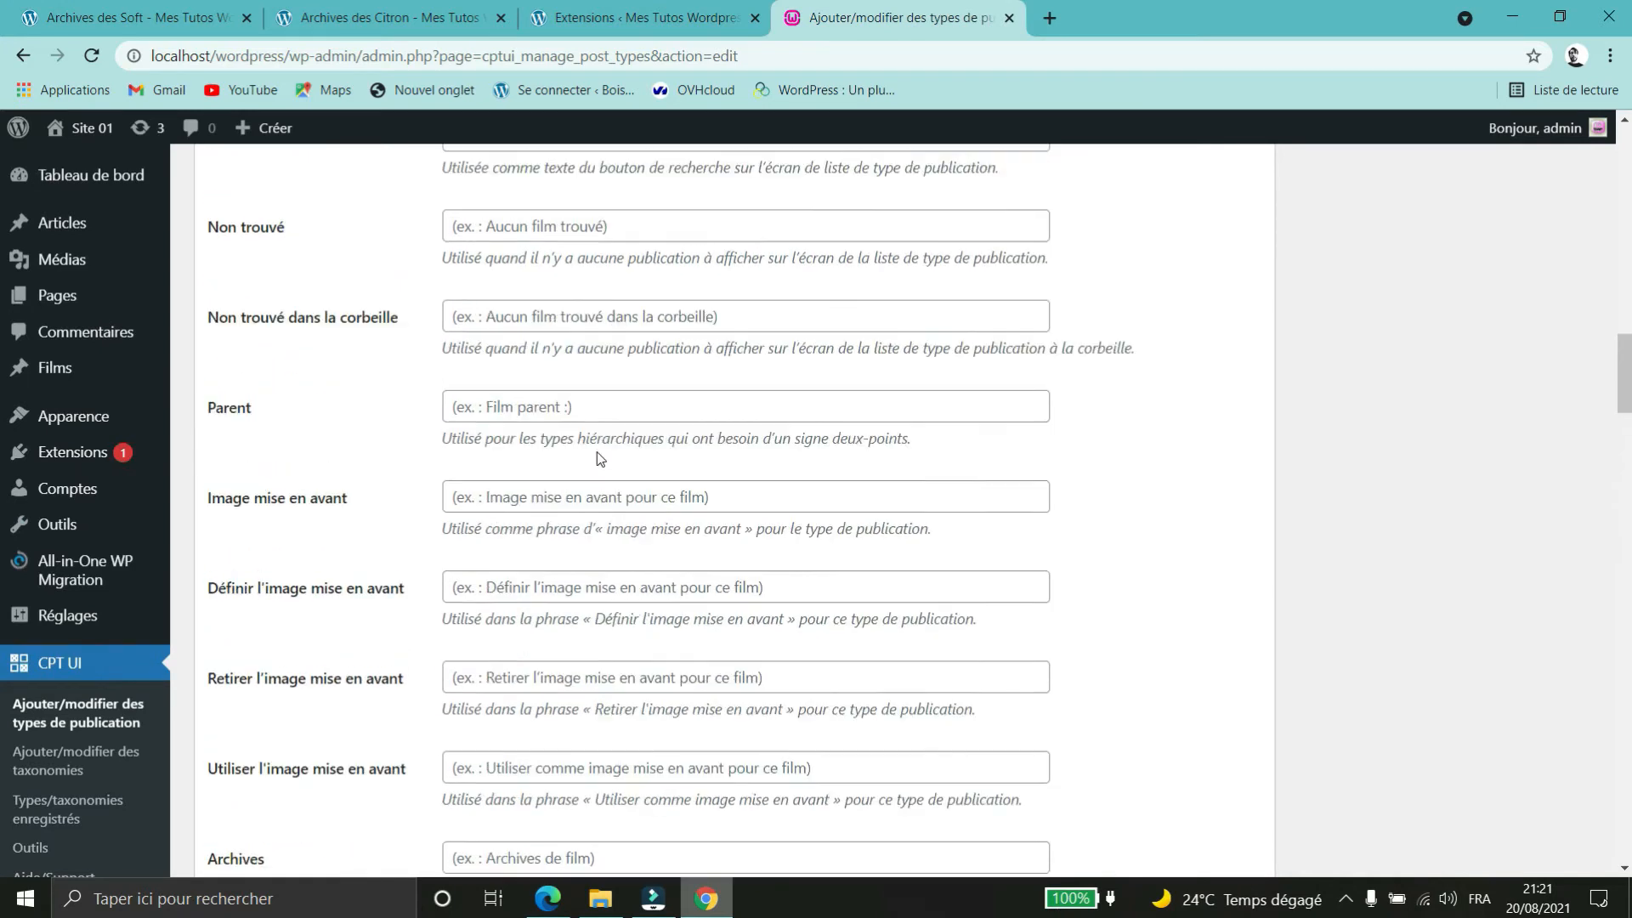
scroll(599, 459, up, 10)
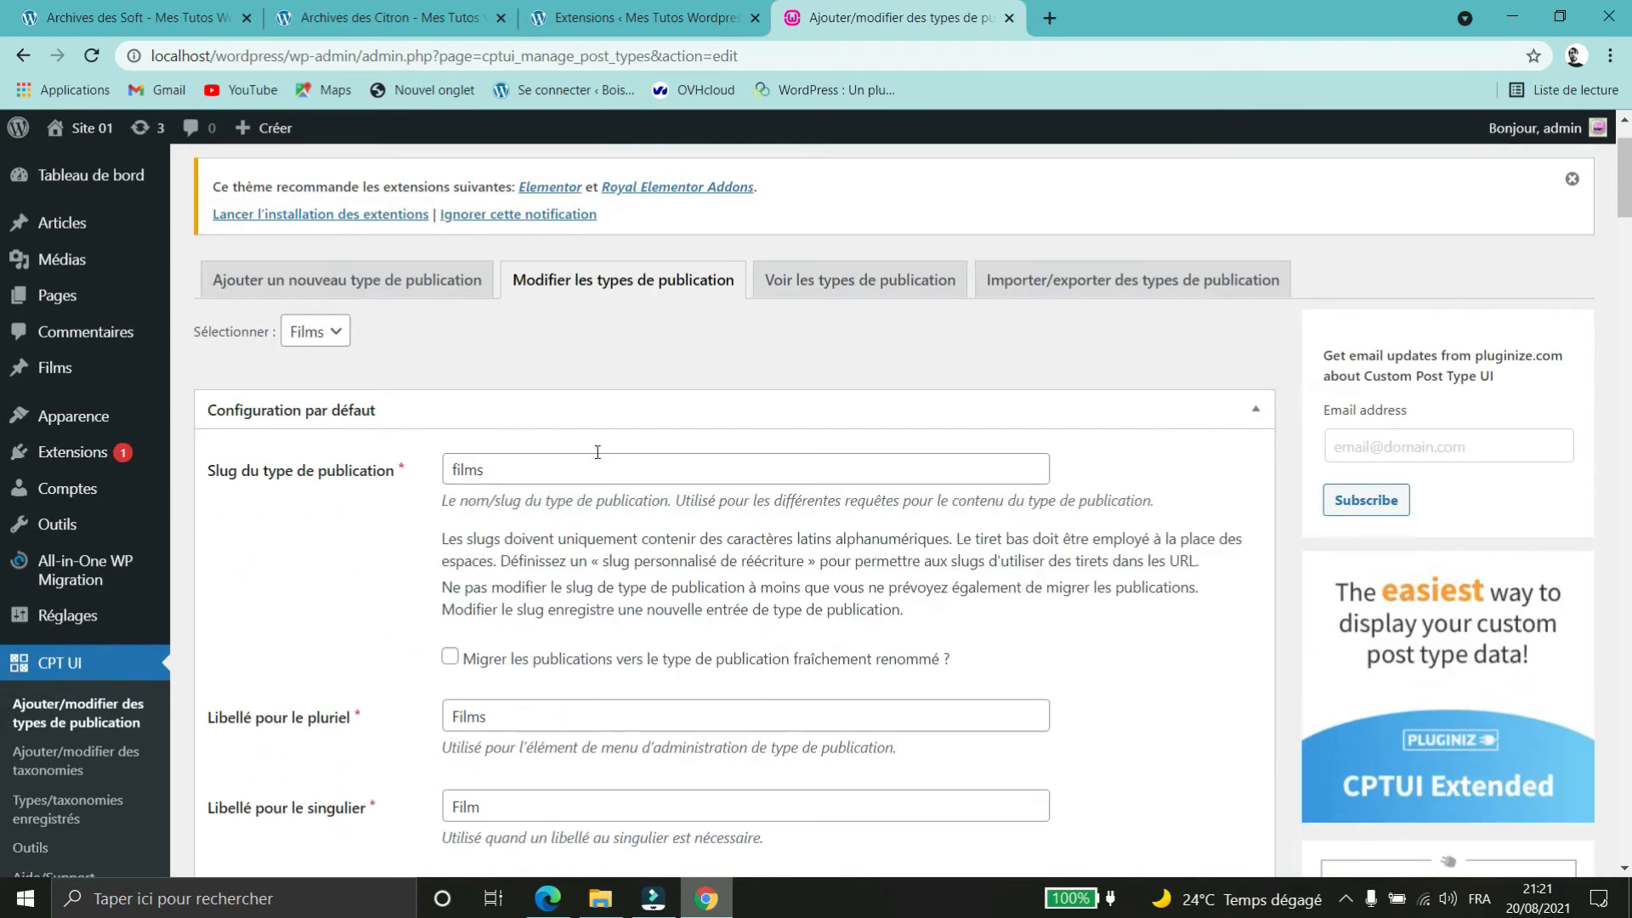
scroll(486, 439, down, 1)
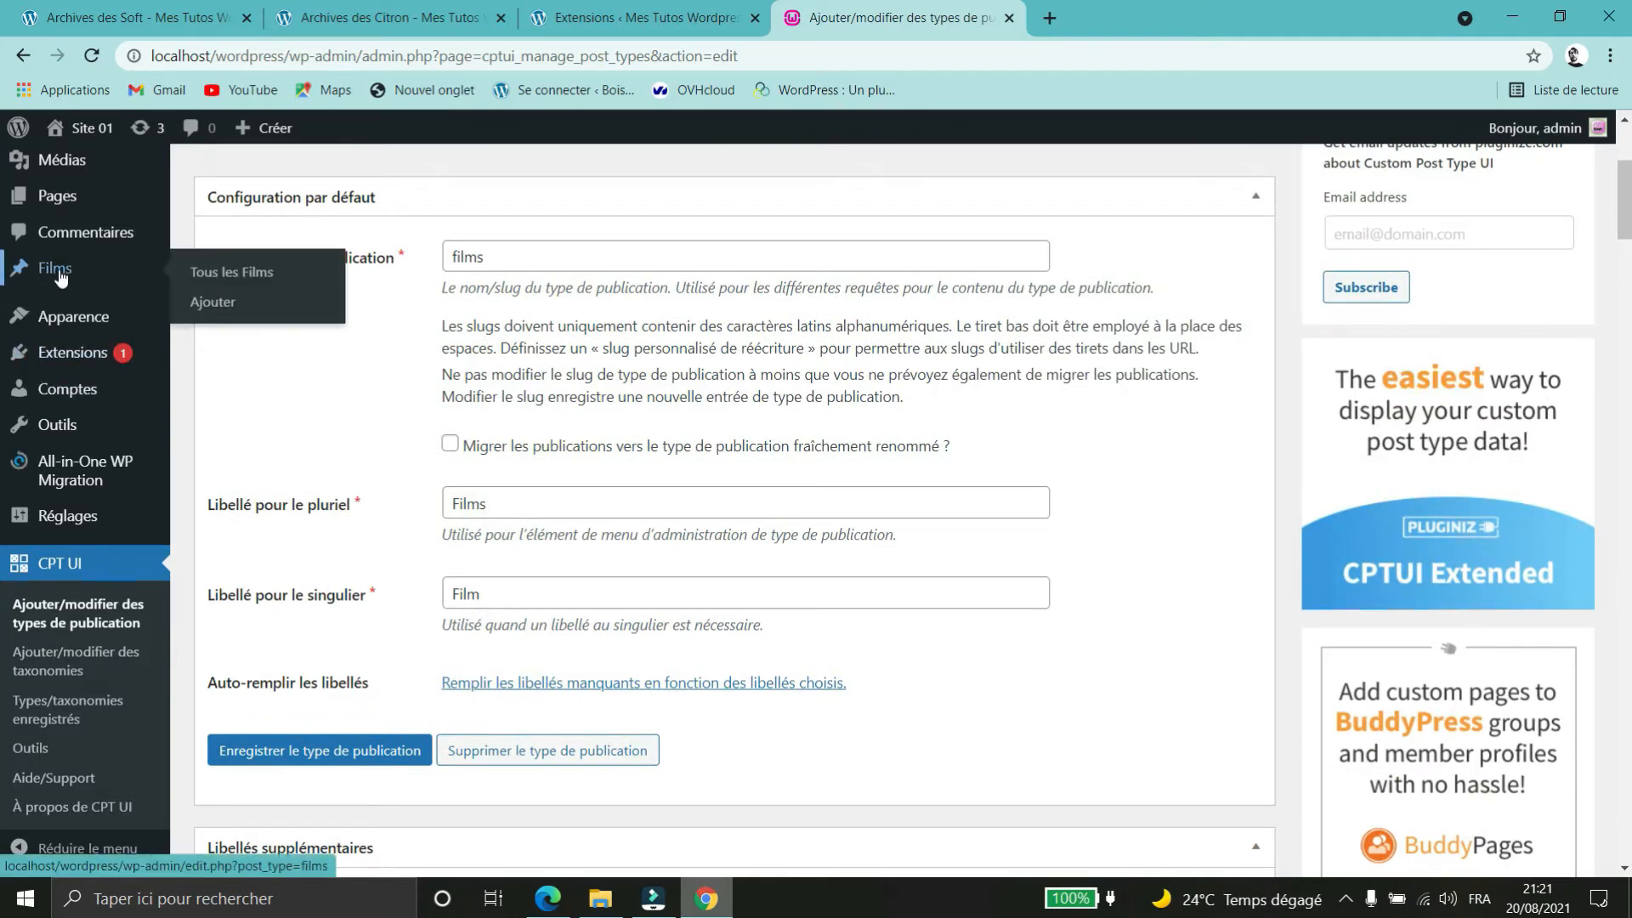
scroll(737, 448, down, 3)
scroll(736, 448, down, 1)
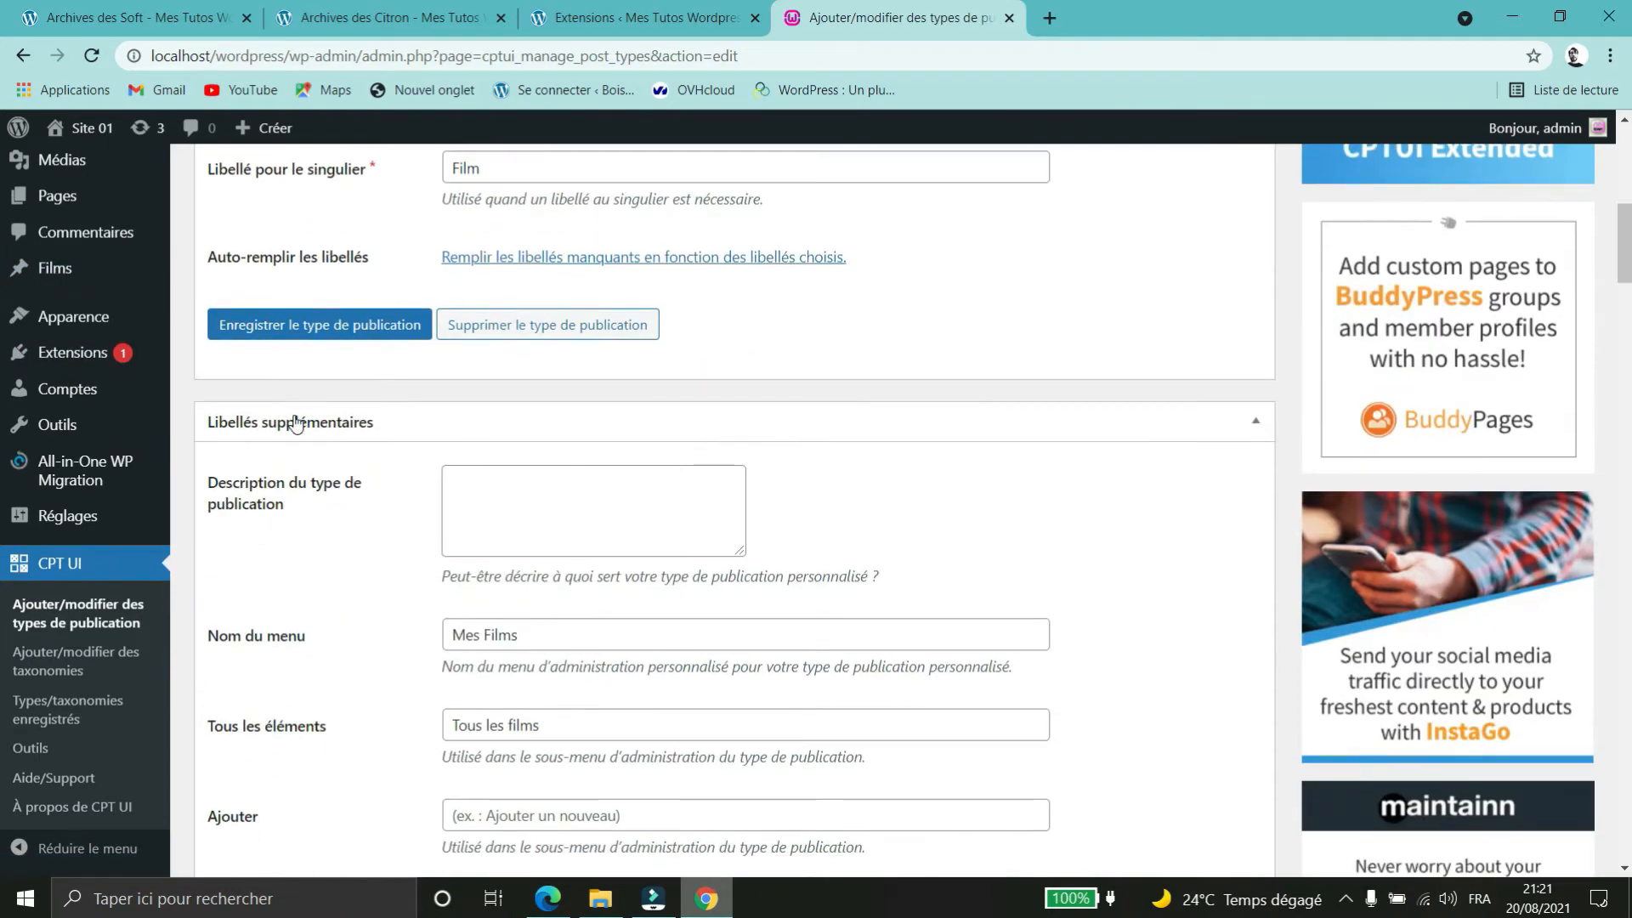
scroll(510, 533, down, 10)
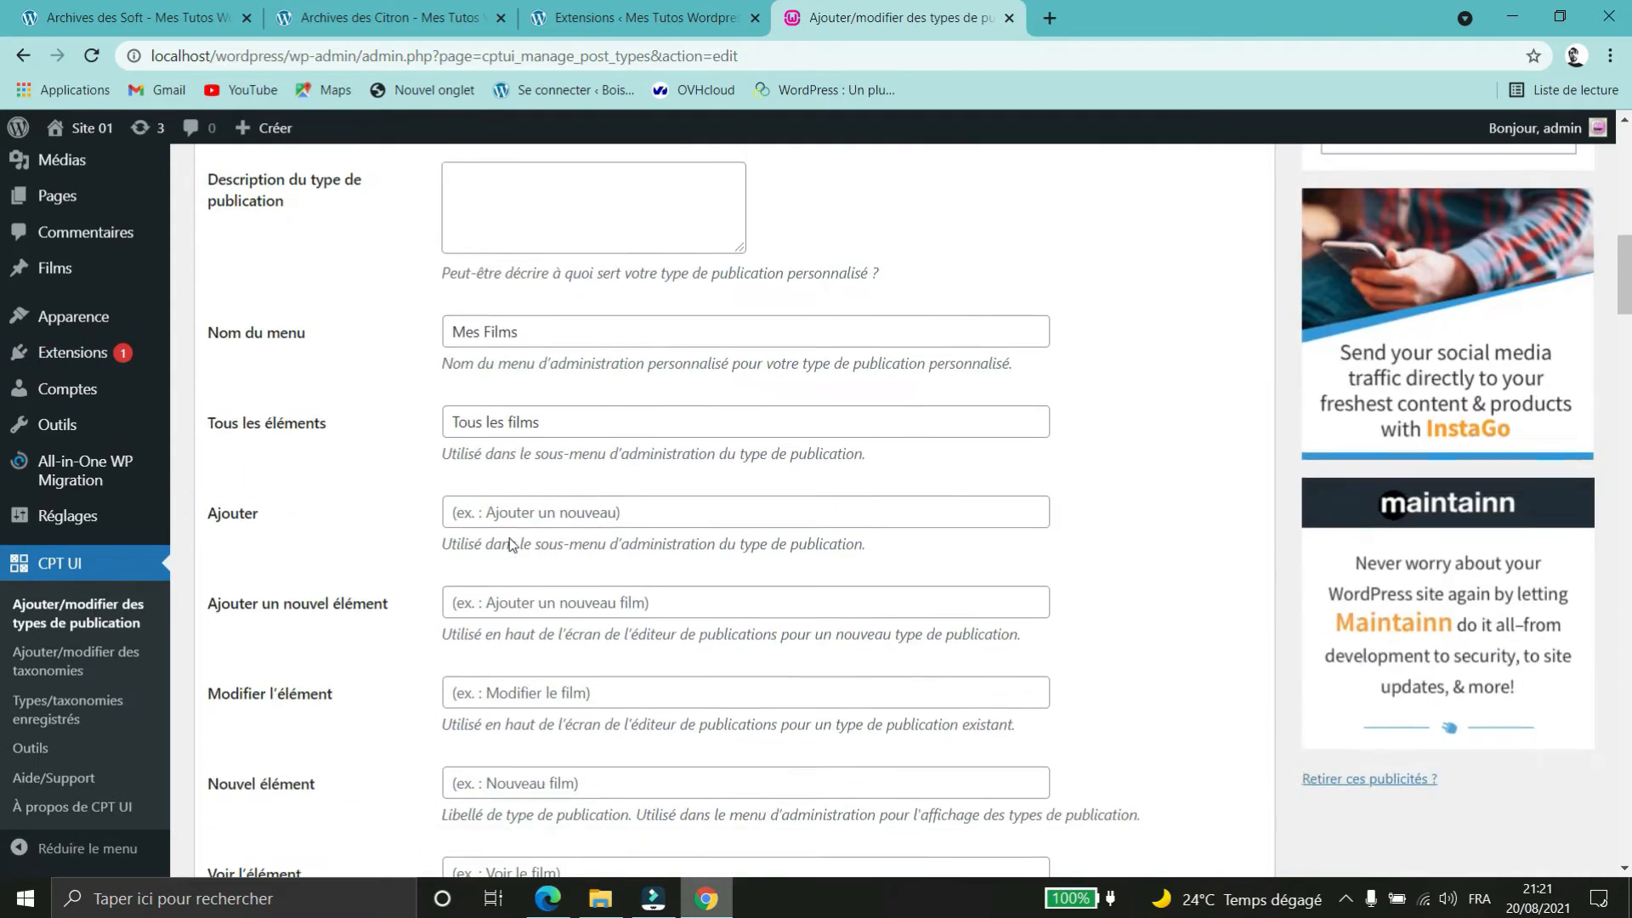
scroll(514, 546, up, 1)
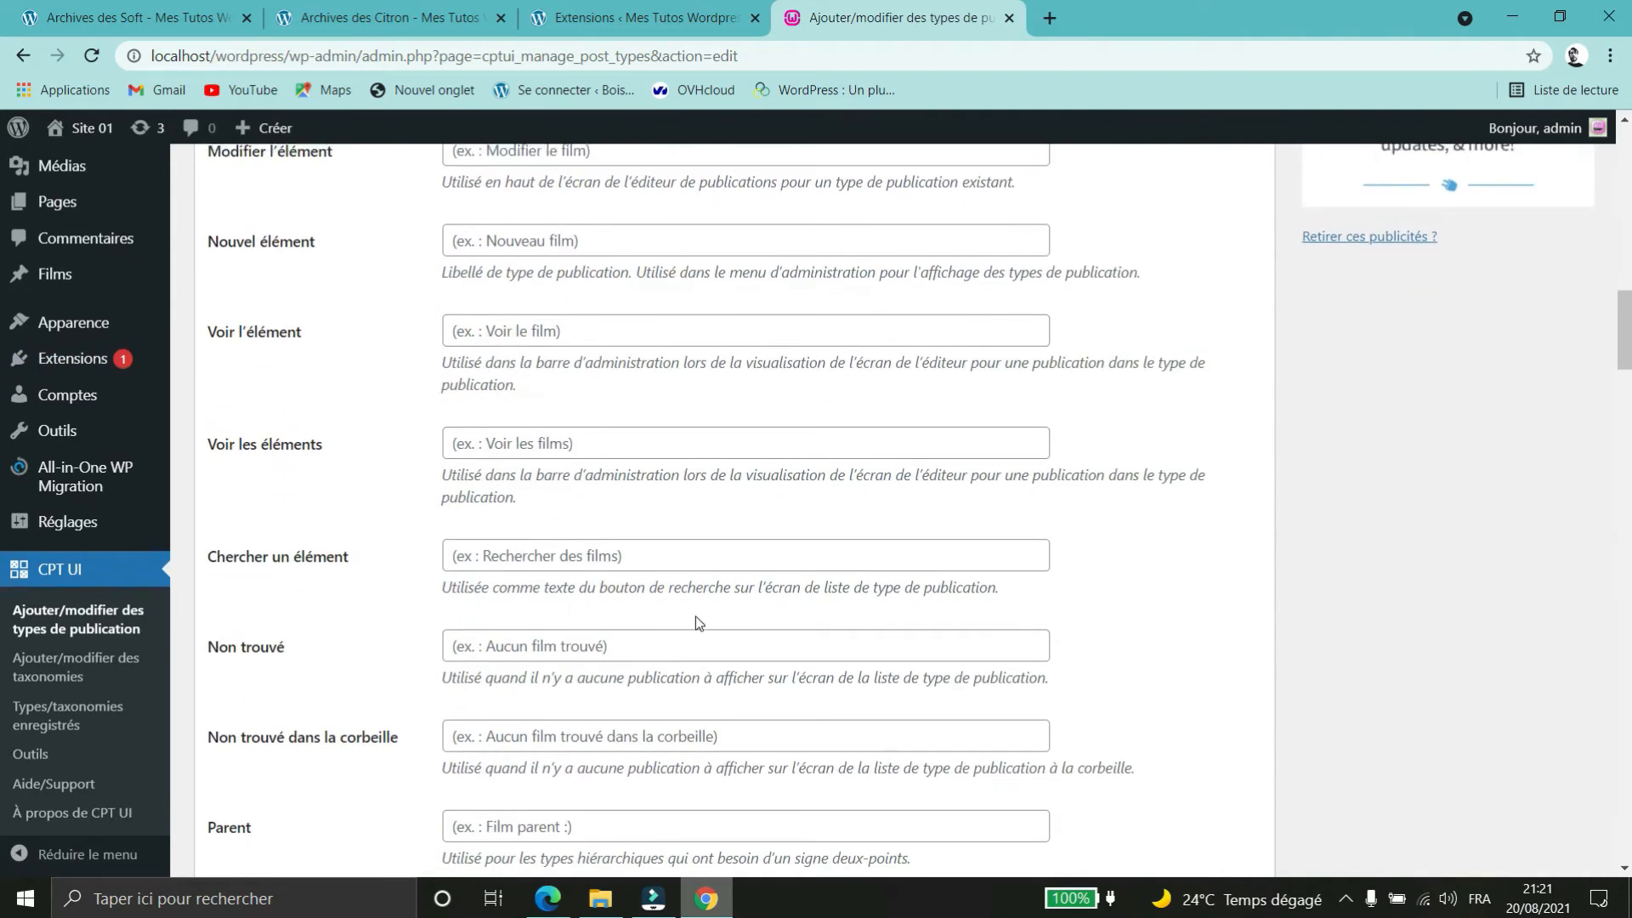
scroll(527, 396, up, 2)
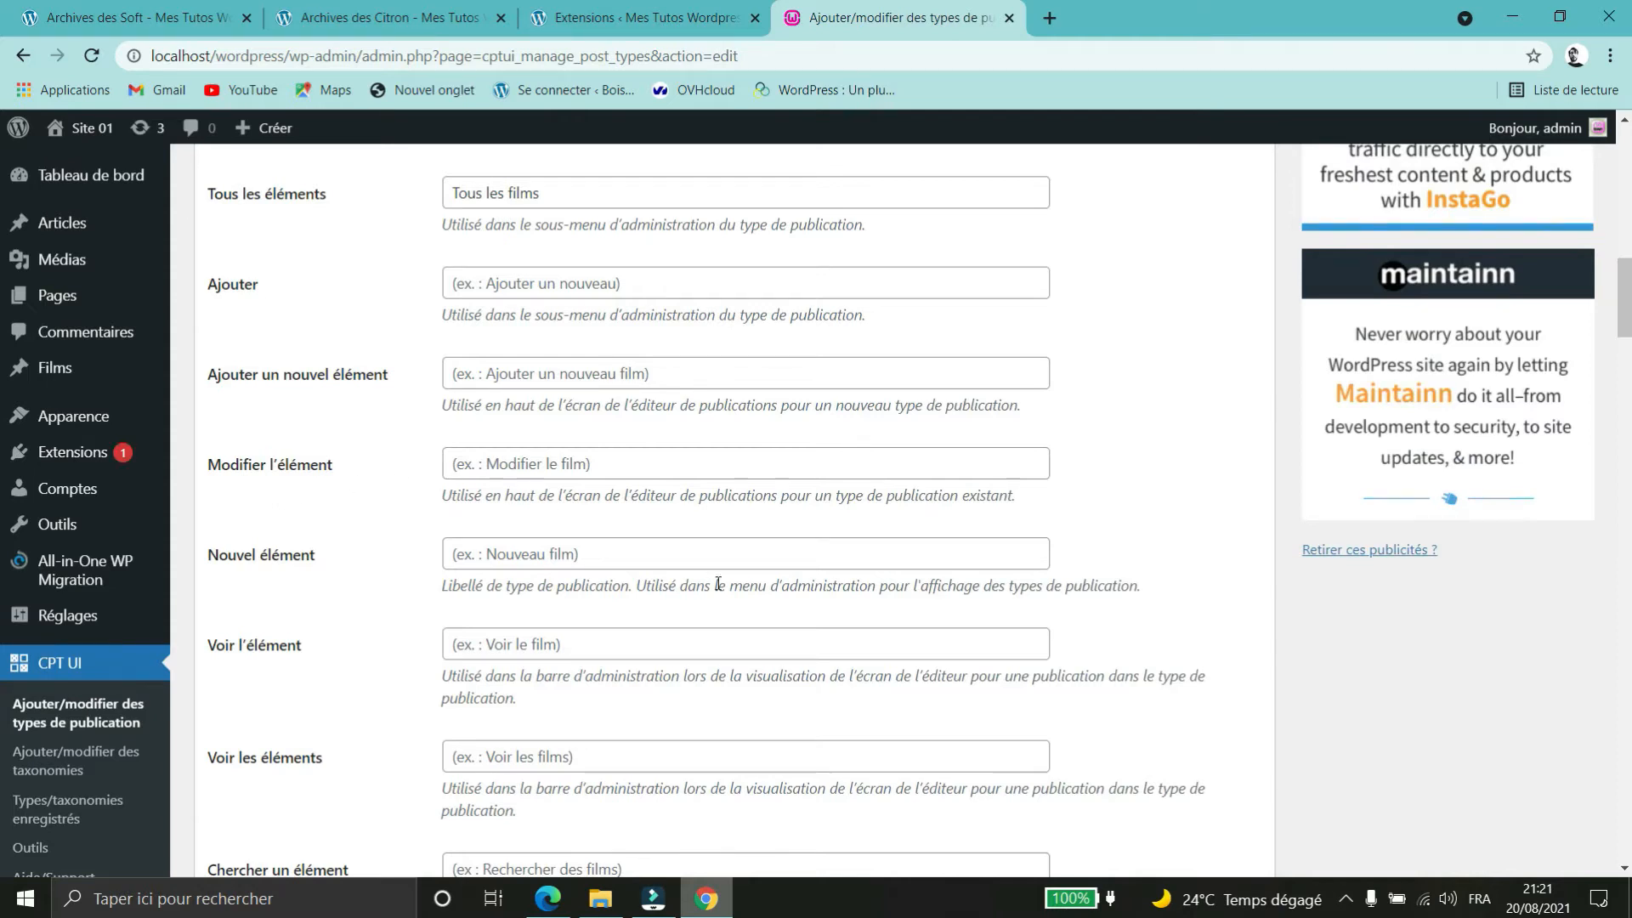
scroll(698, 565, down, 4)
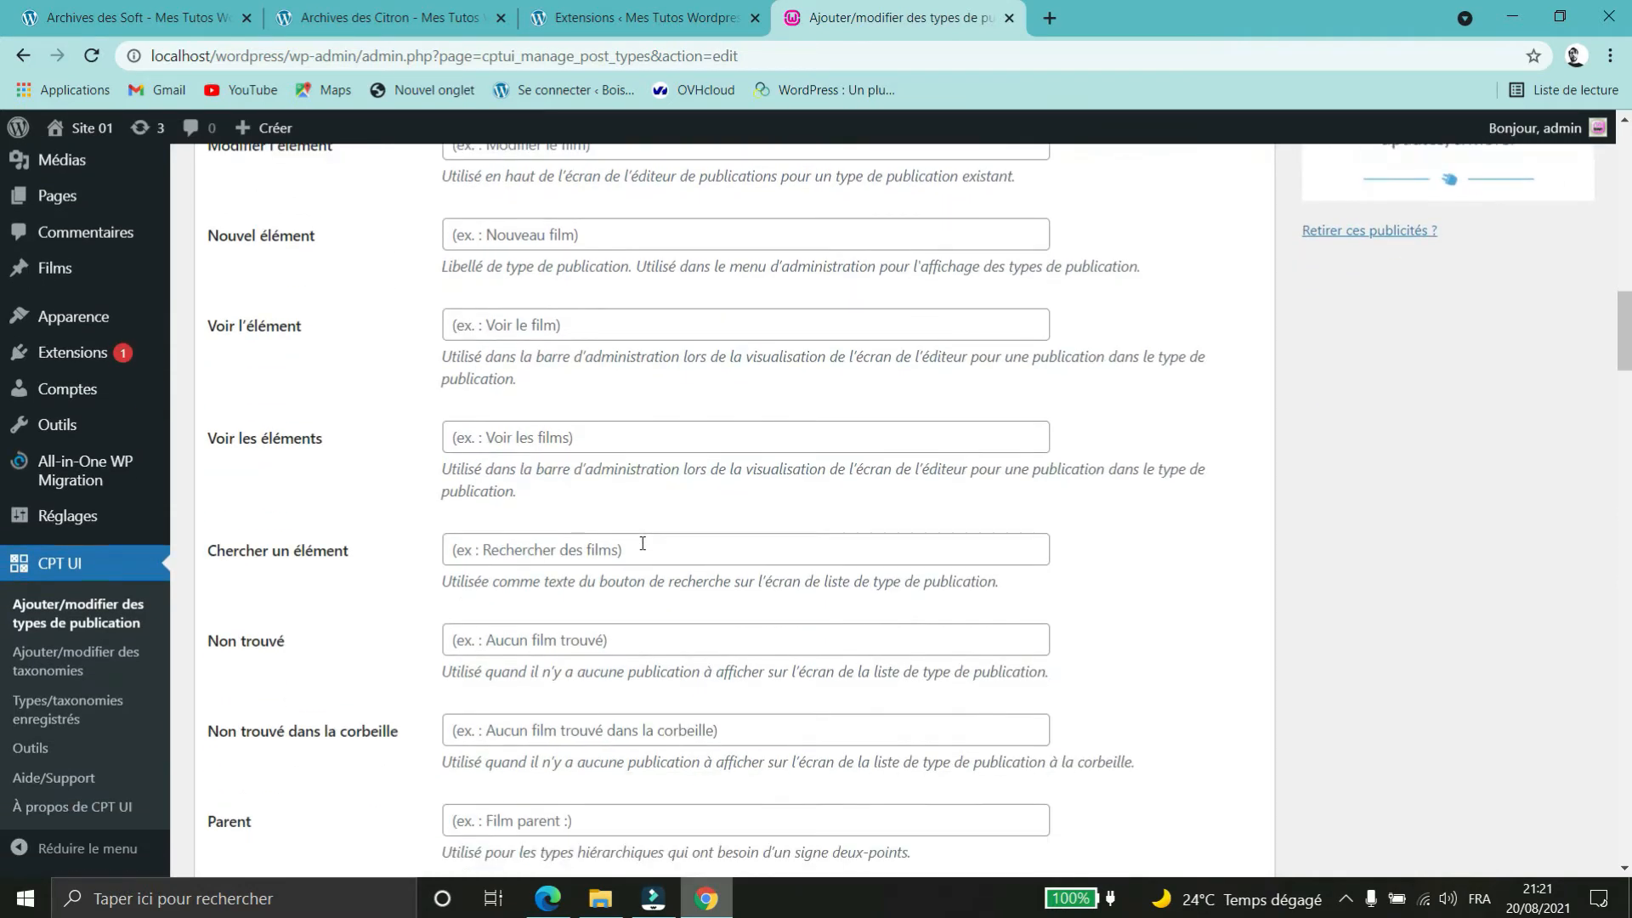
scroll(643, 543, down, 3)
click(518, 481)
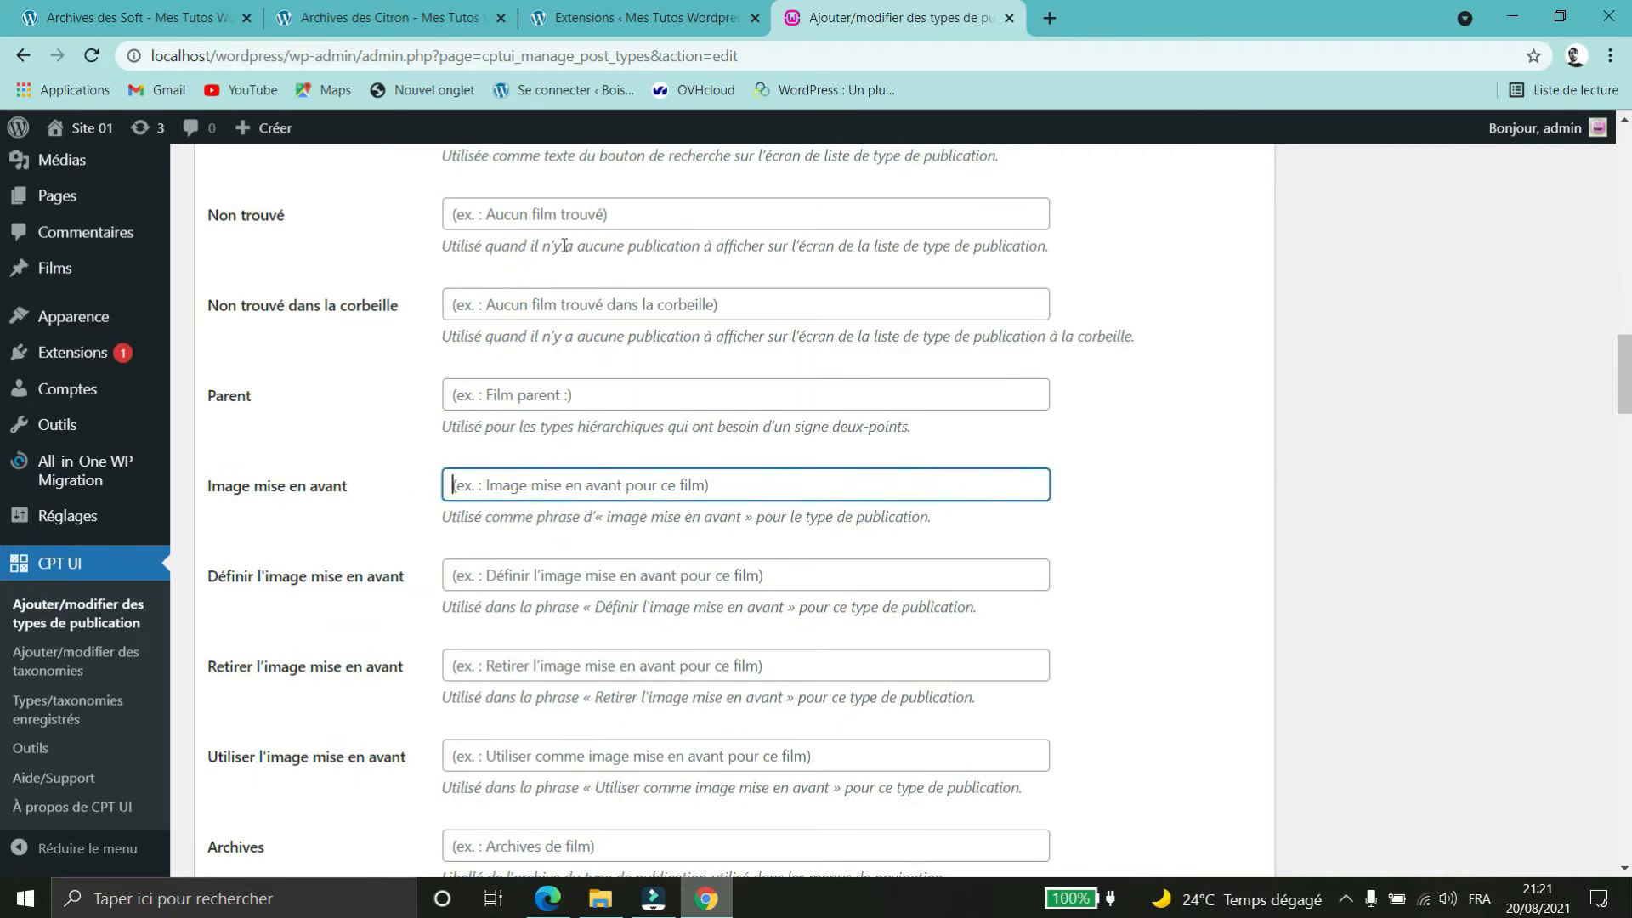
scroll(77, 247, up, 2)
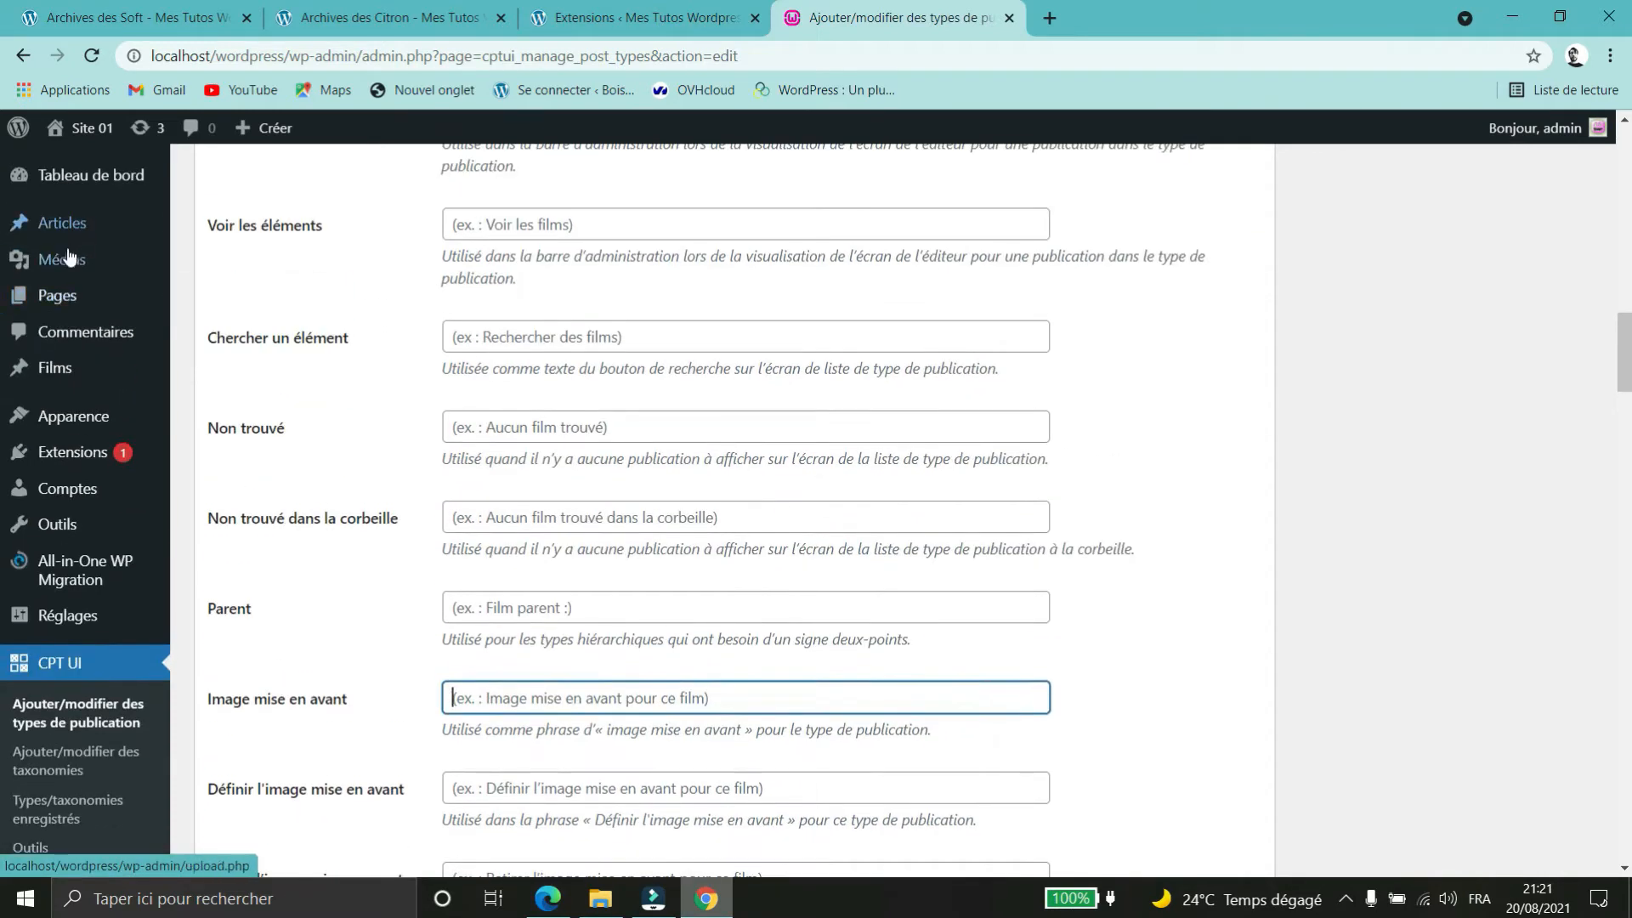
- Open the new article editor and the new film editor in separate browser tabs, and view the article editor
mouse_move(59, 230)
middle_click(211, 267)
mouse_move(63, 374)
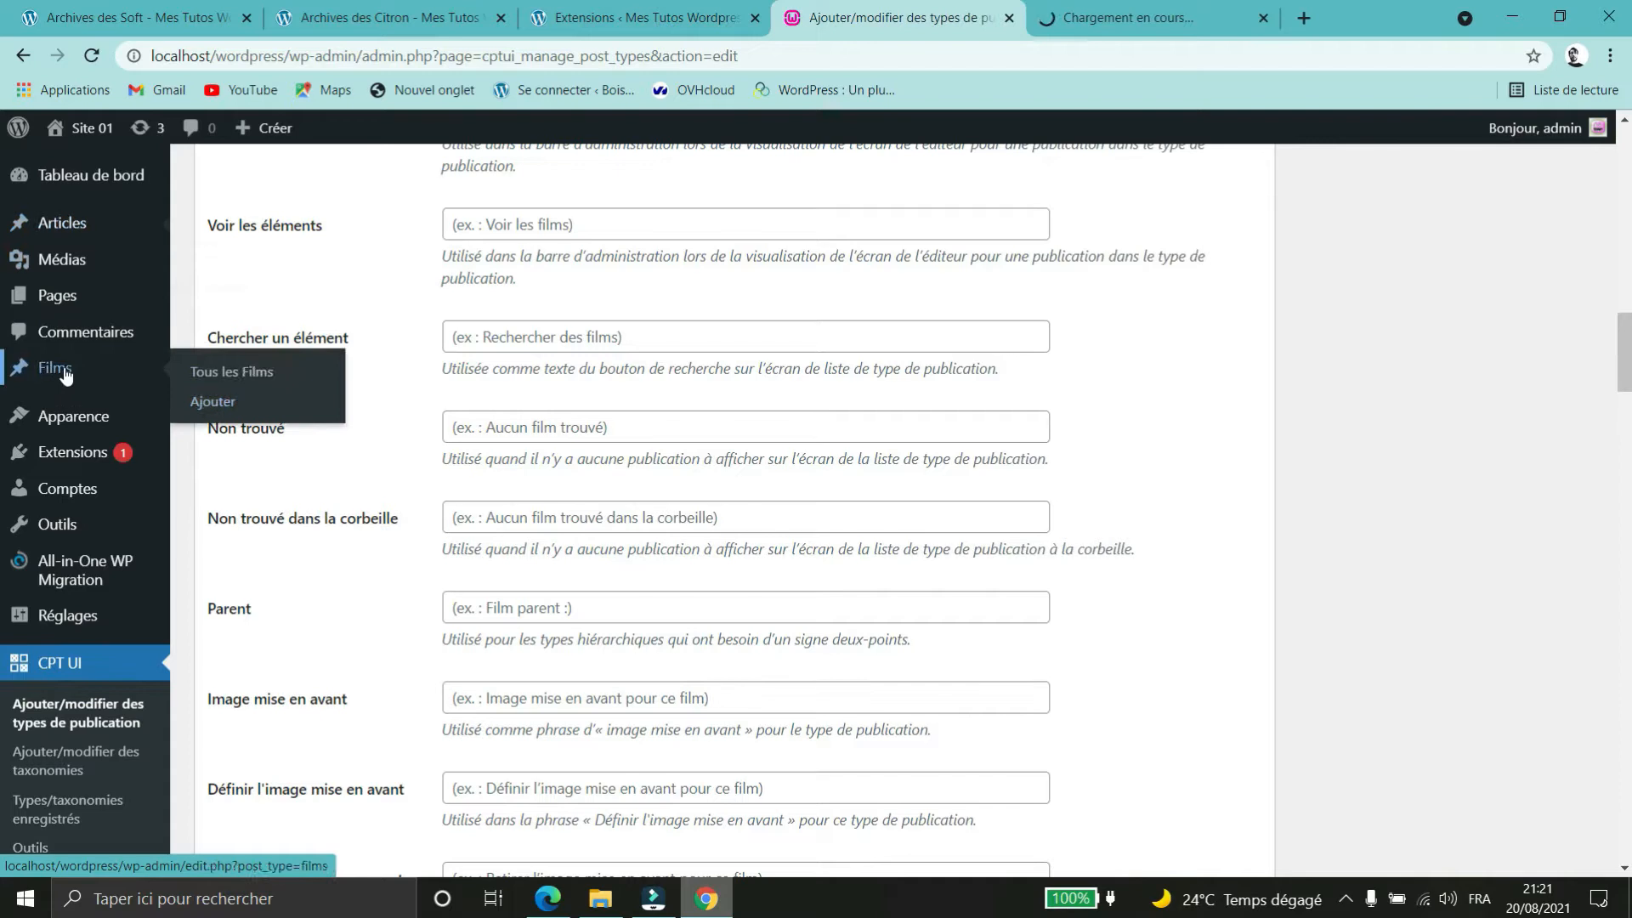
middle_click(230, 411)
click(1012, 18)
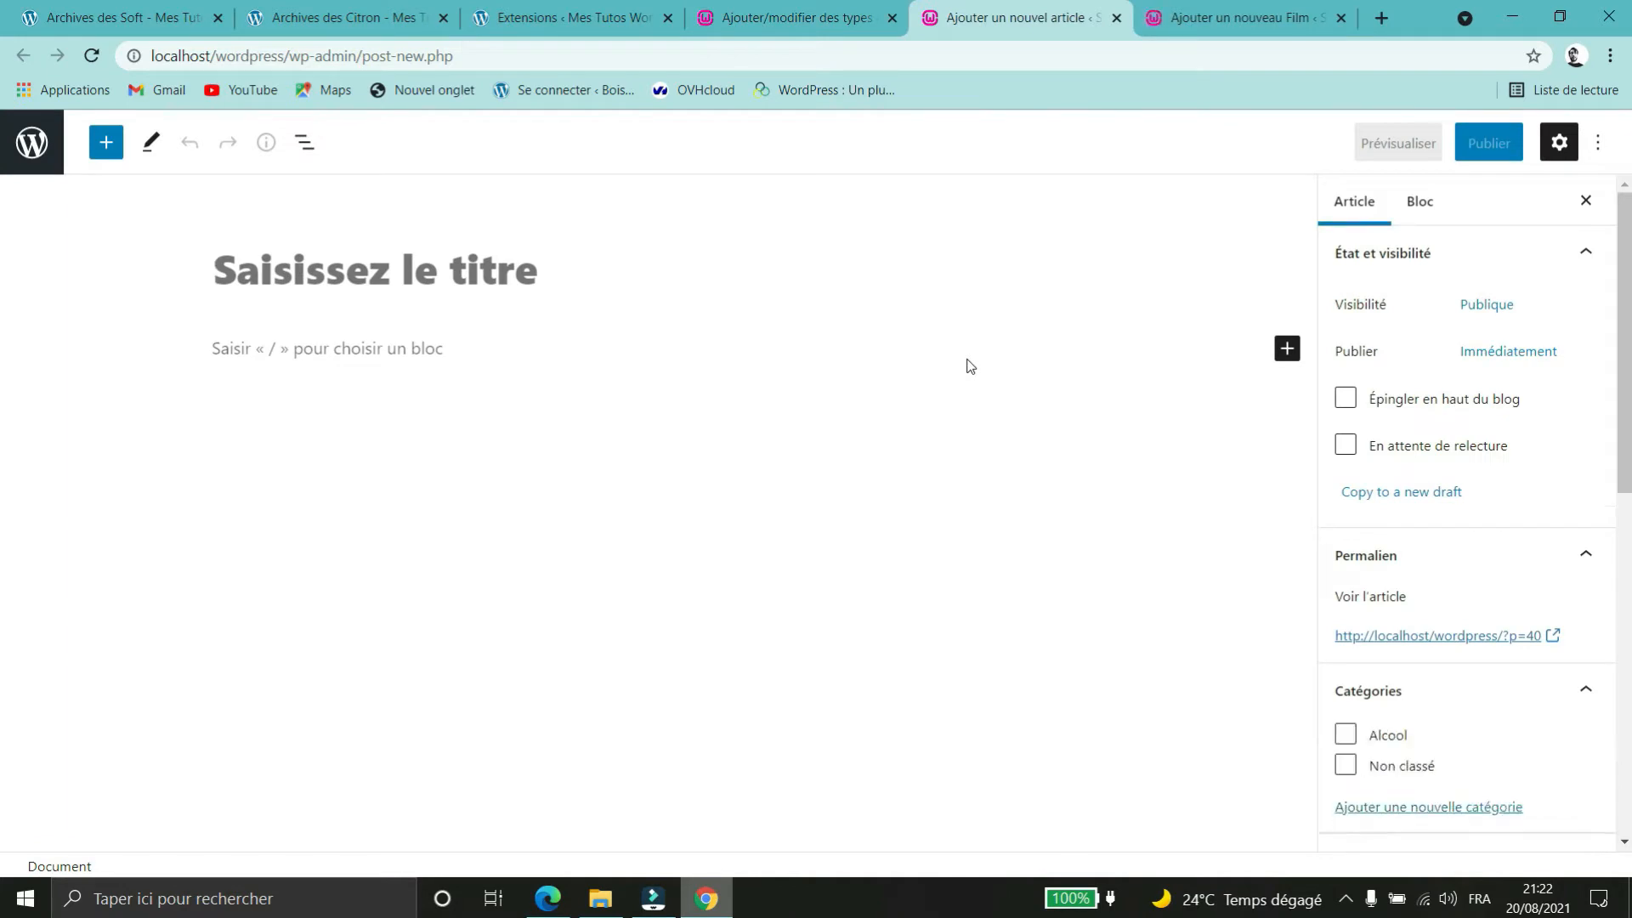
- Return to the post type editing page and check the basic labels against the Films submenu
click(800, 18)
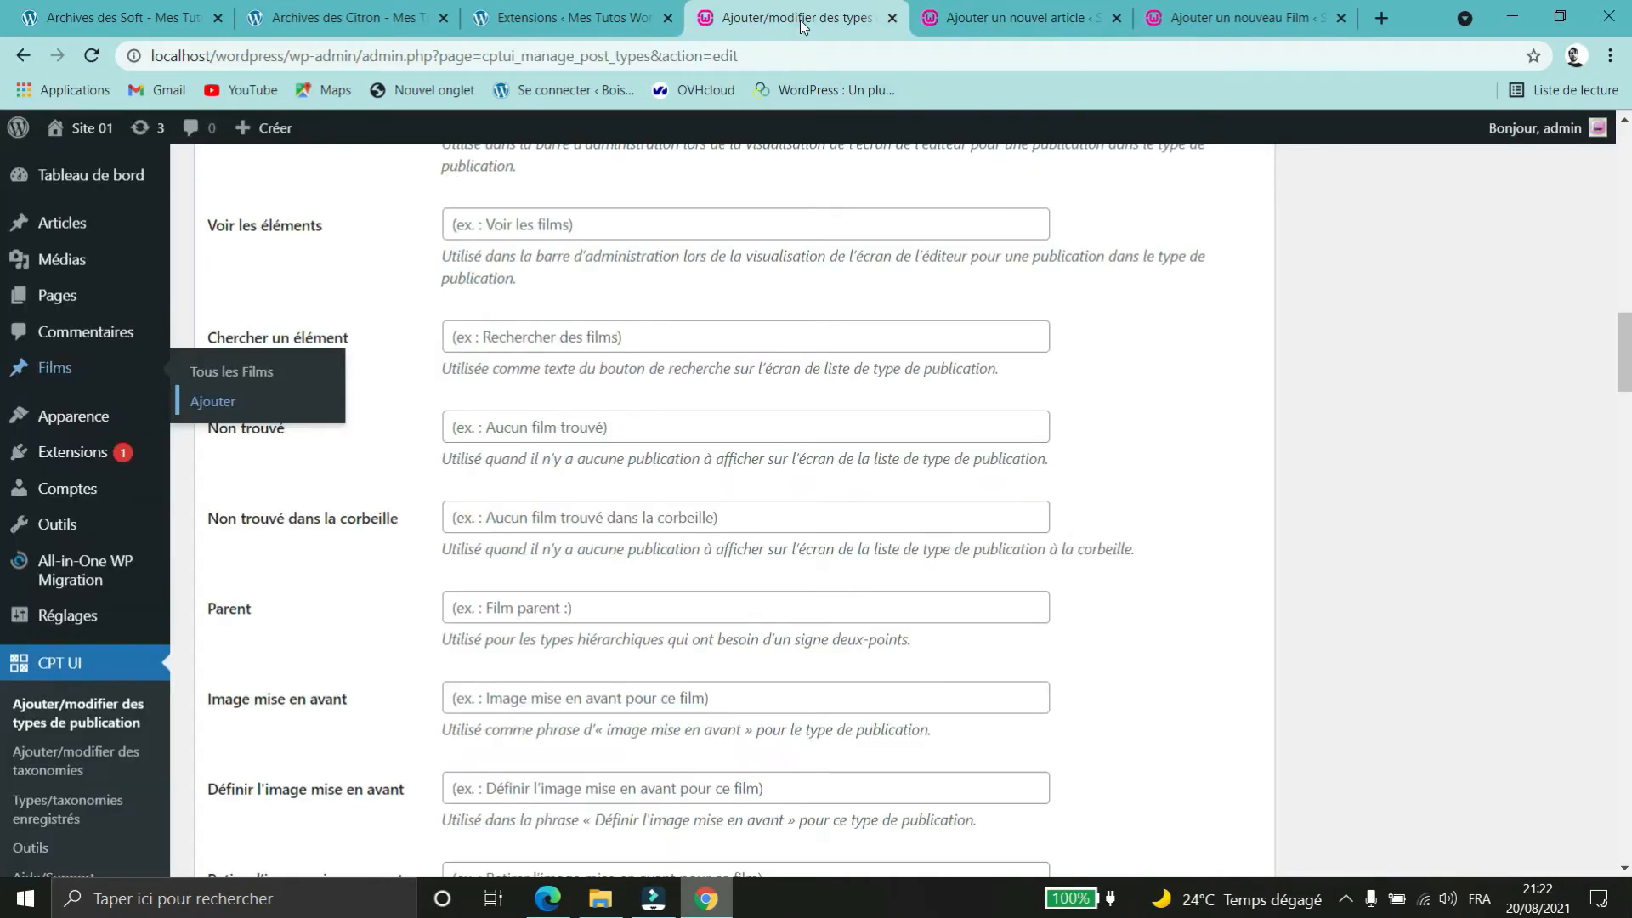
click(1199, 354)
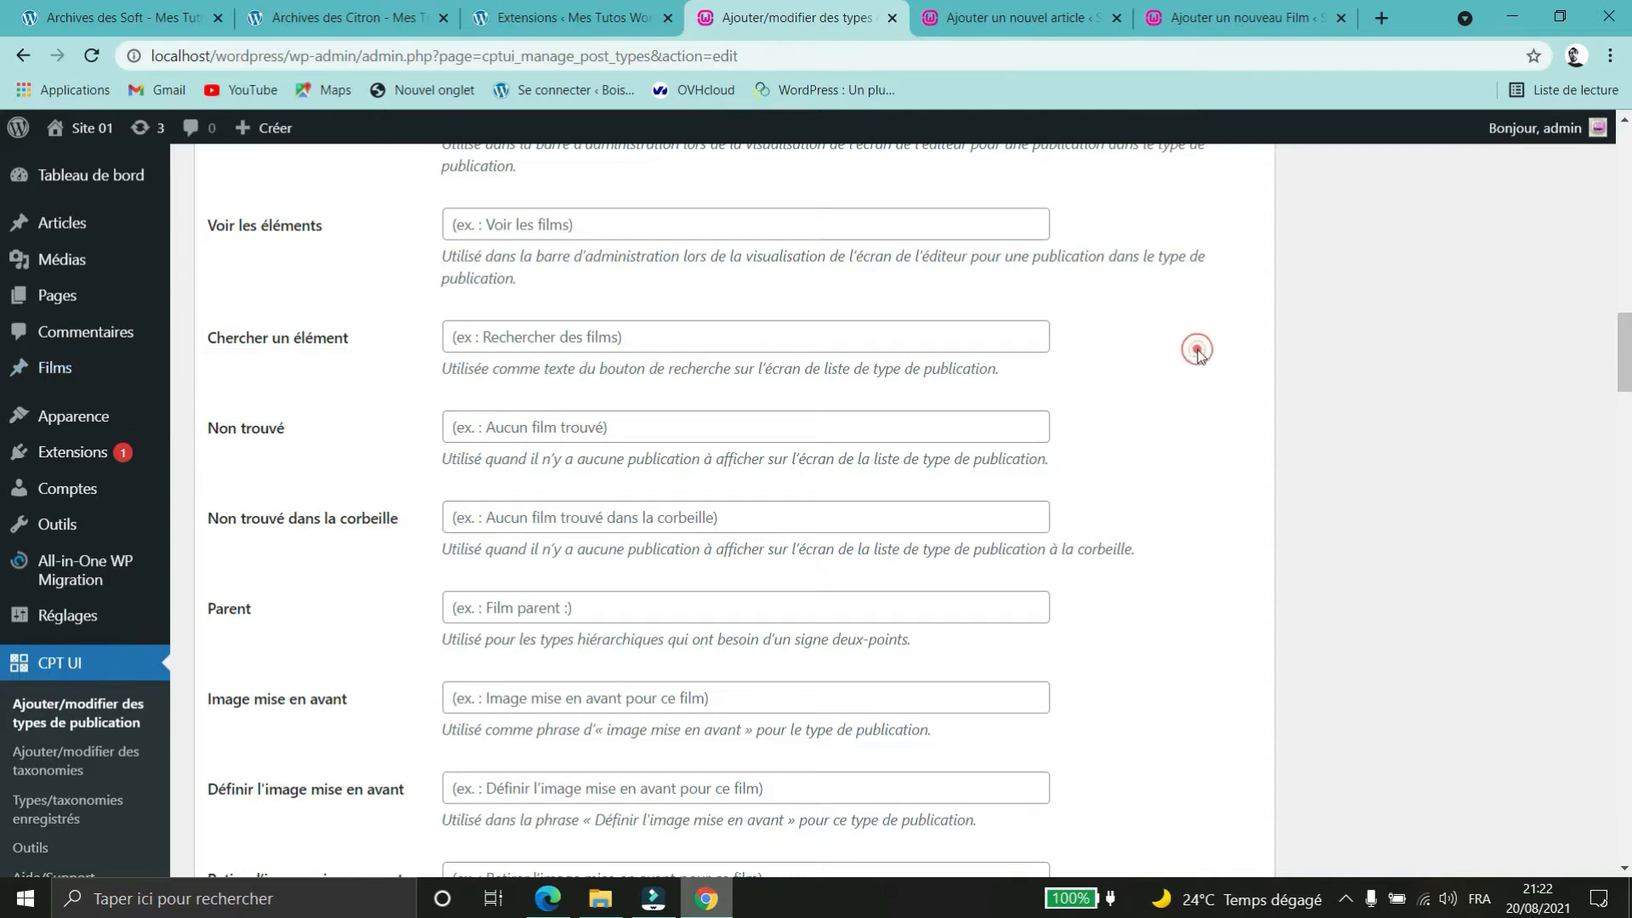
scroll(1201, 357, up, 15)
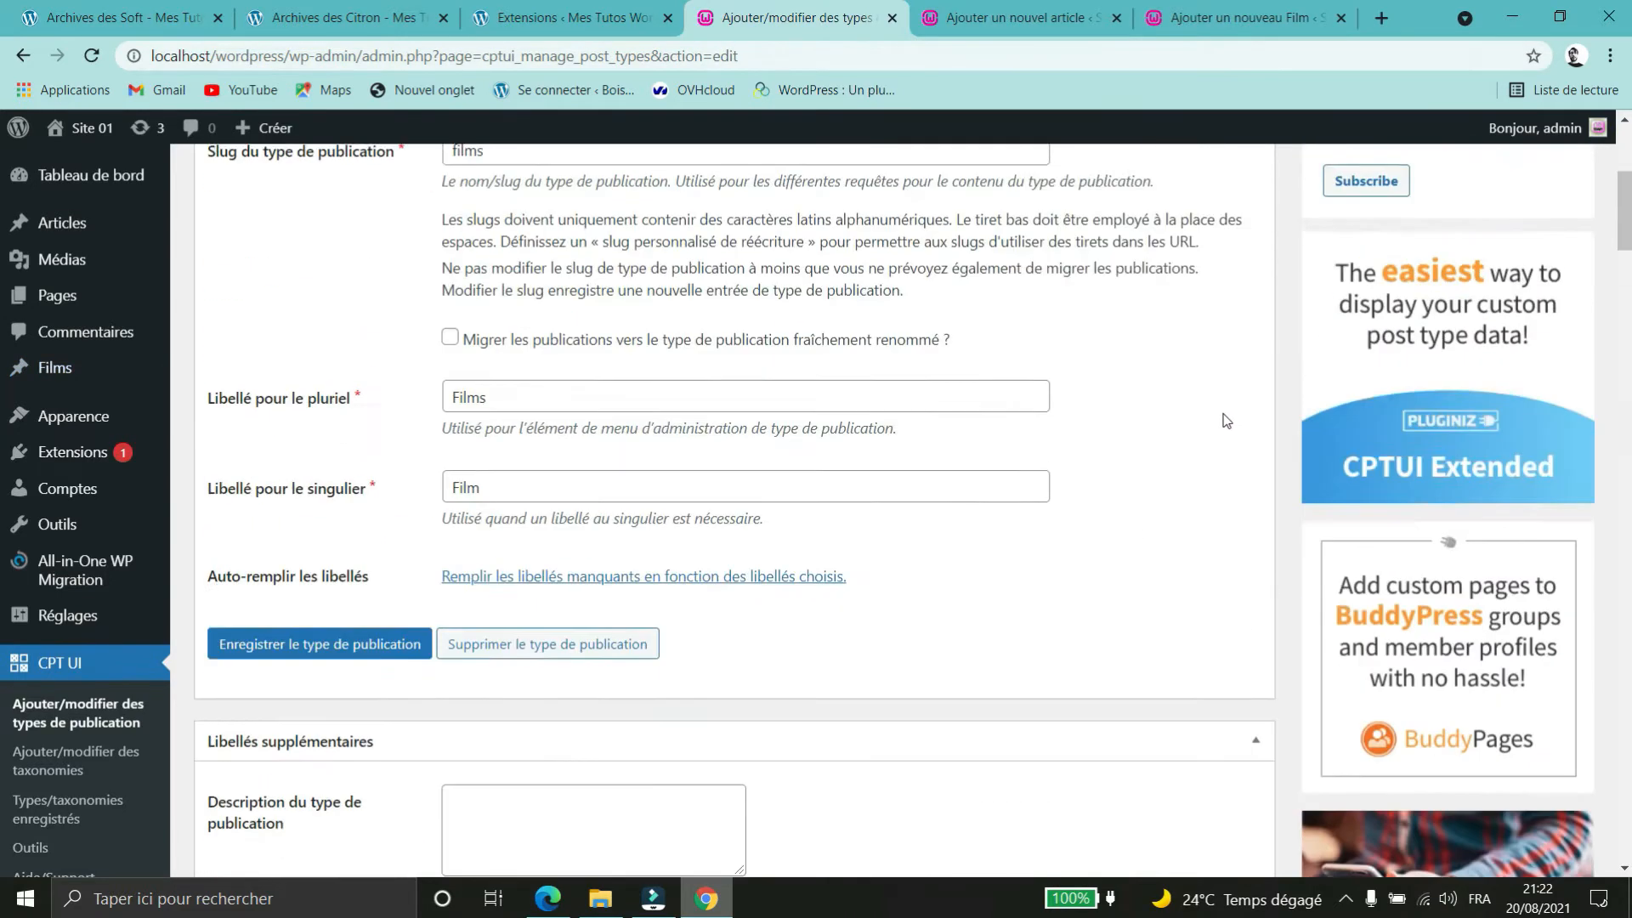
scroll(1225, 419, down, 4)
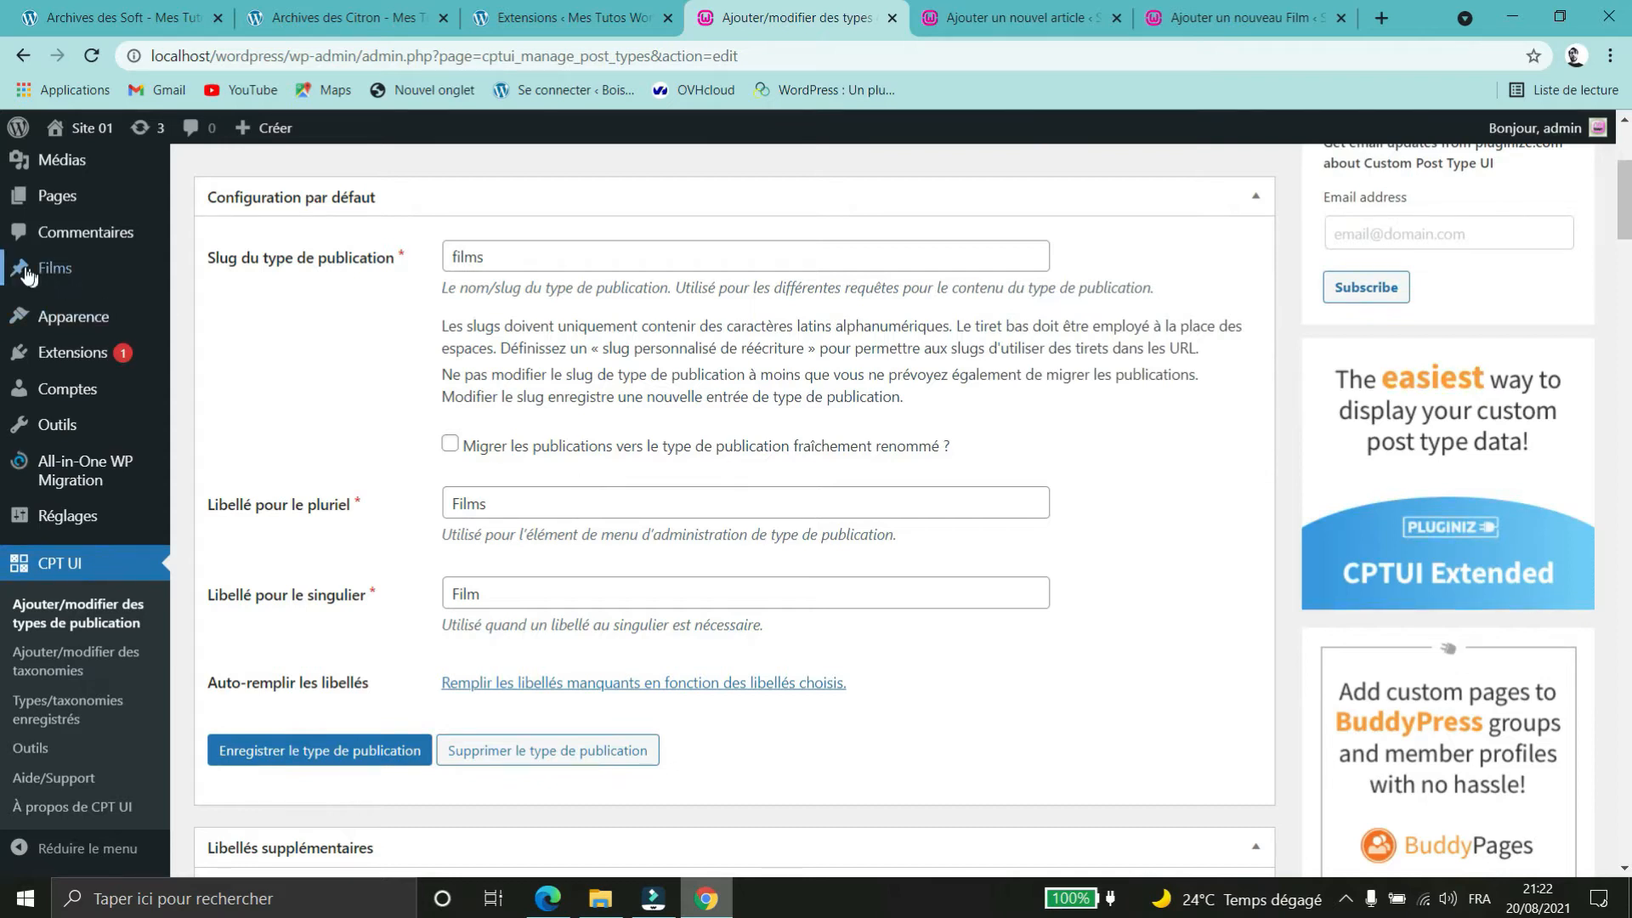
mouse_move(25, 276)
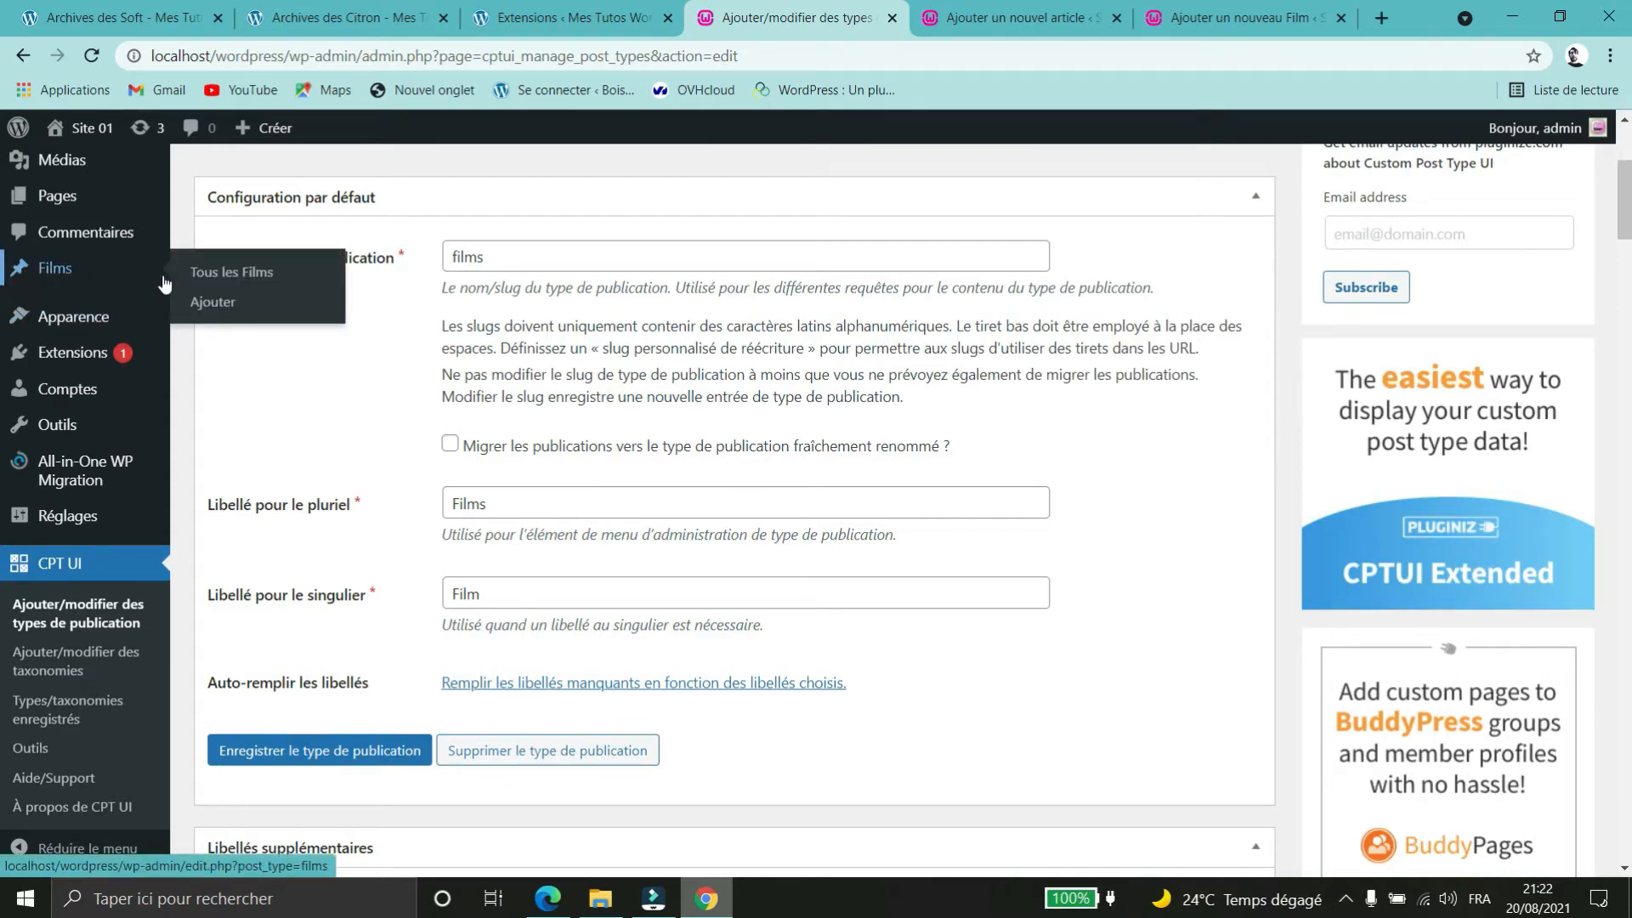
scroll(371, 733, down, 1)
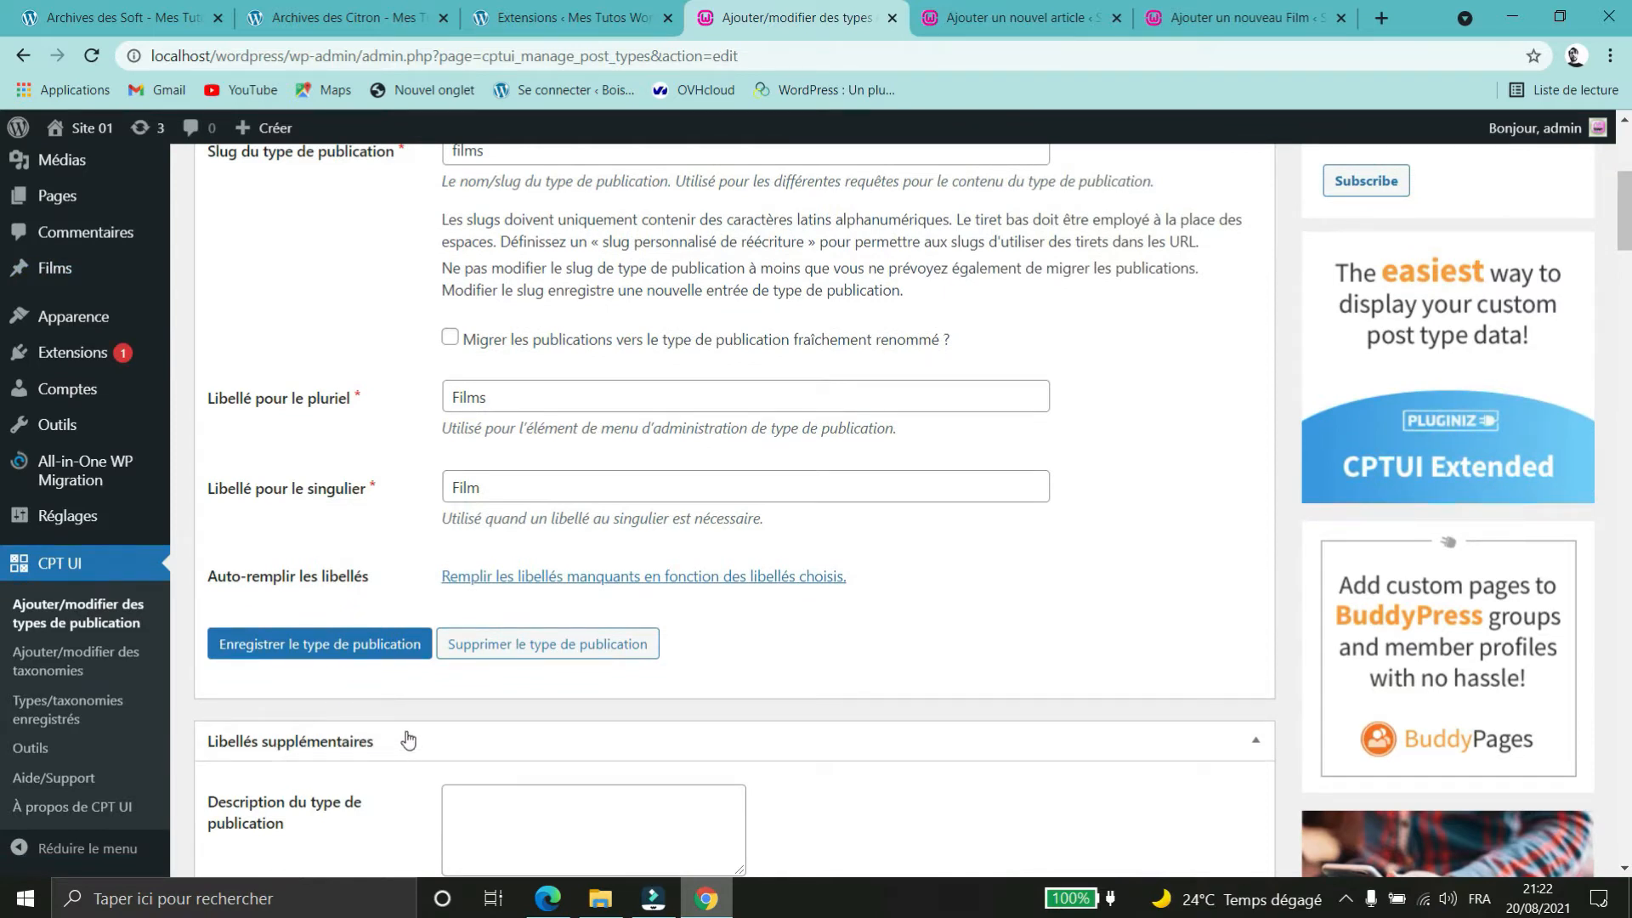
- Examine the new article editor's title area and its settings, including permalink, categories, tags, featured image, excerpt and comments
click(973, 22)
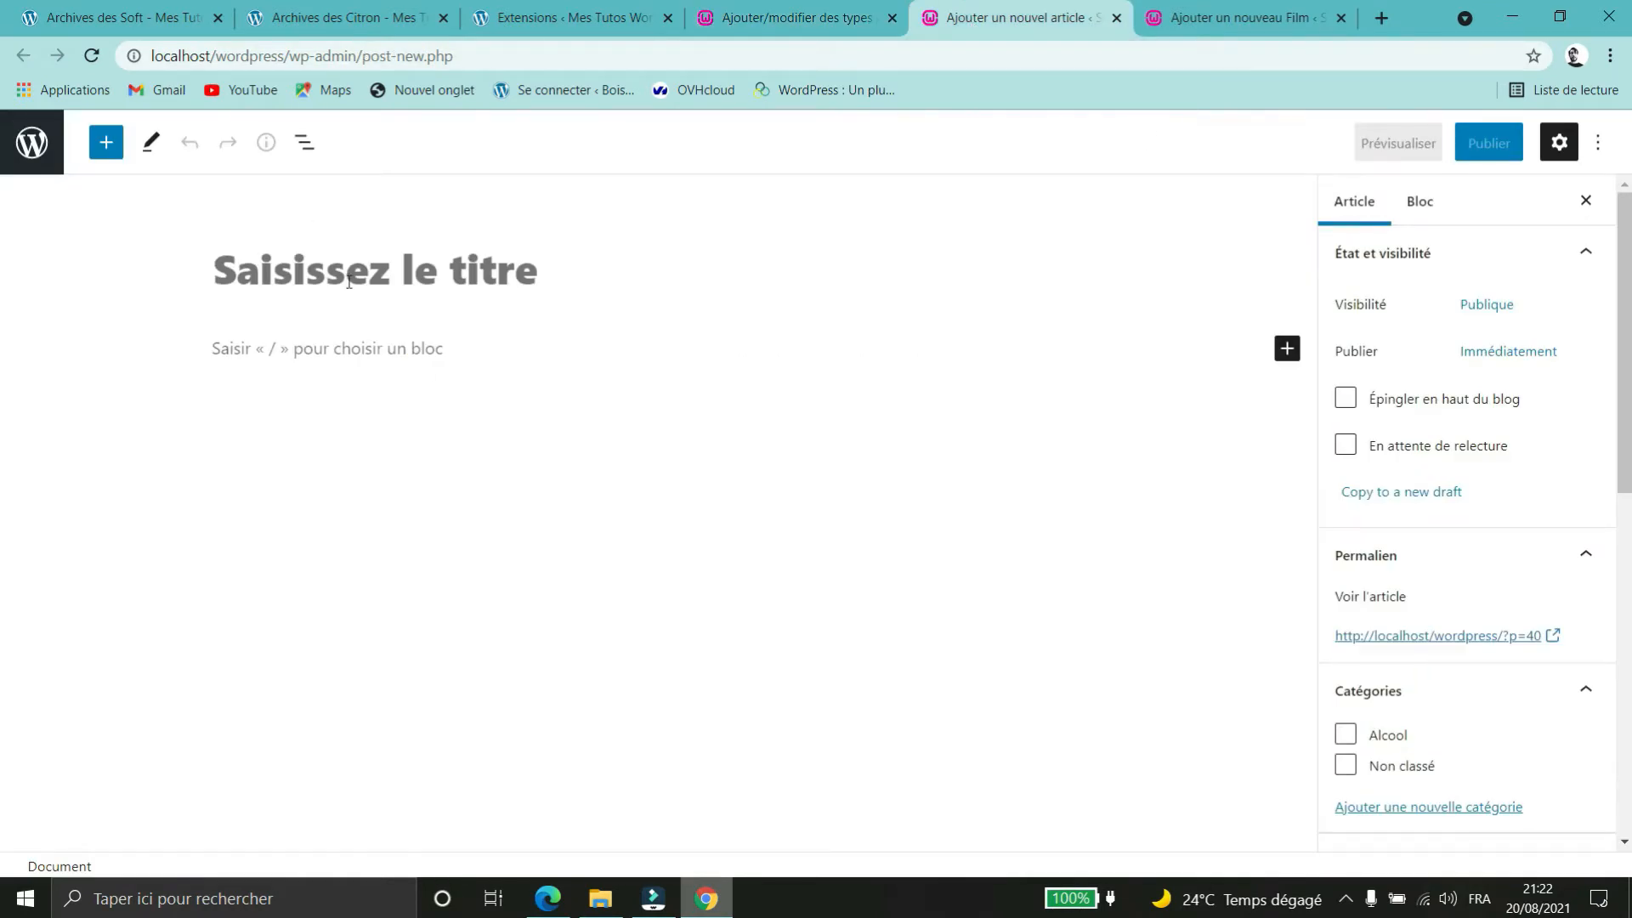
click(276, 277)
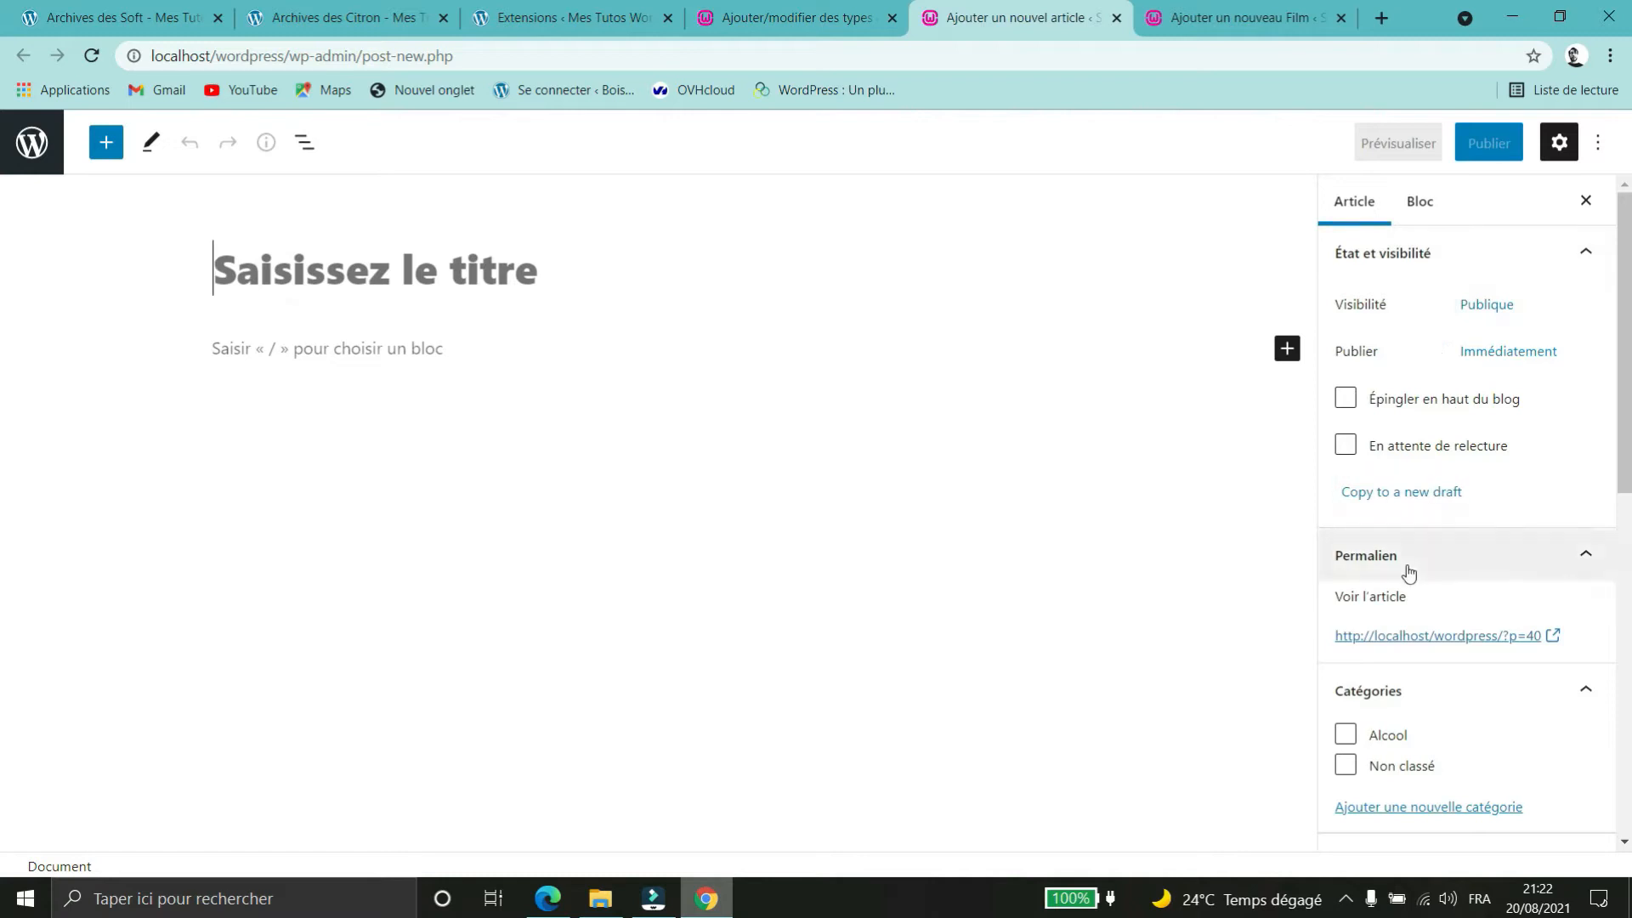
scroll(1409, 626, down, 4)
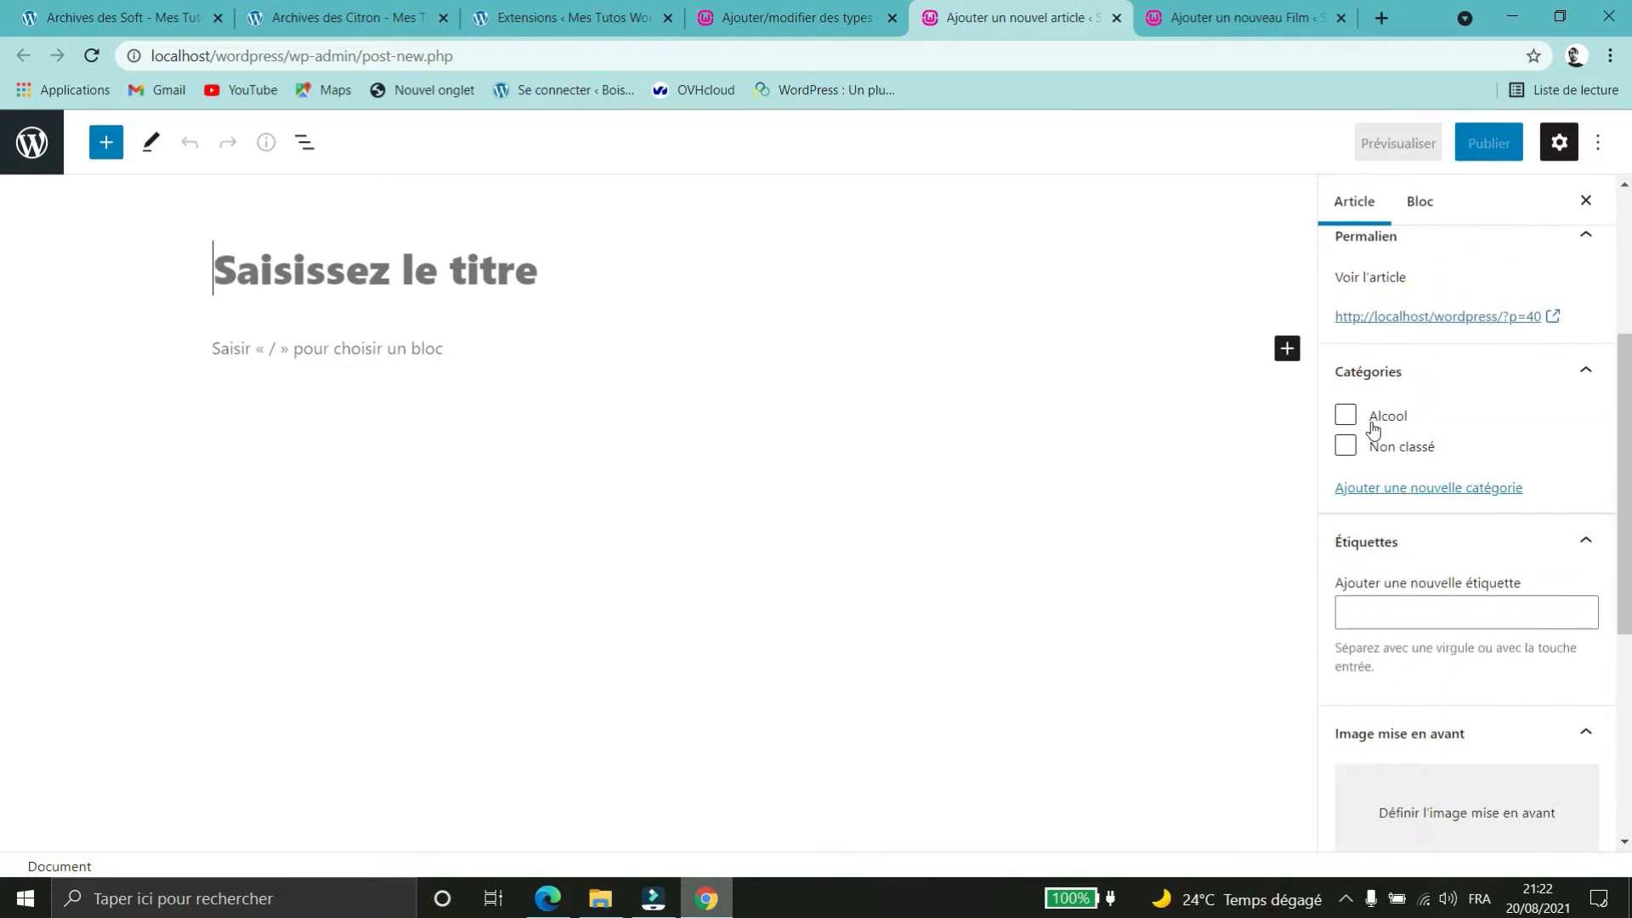
scroll(1375, 434, down, 4)
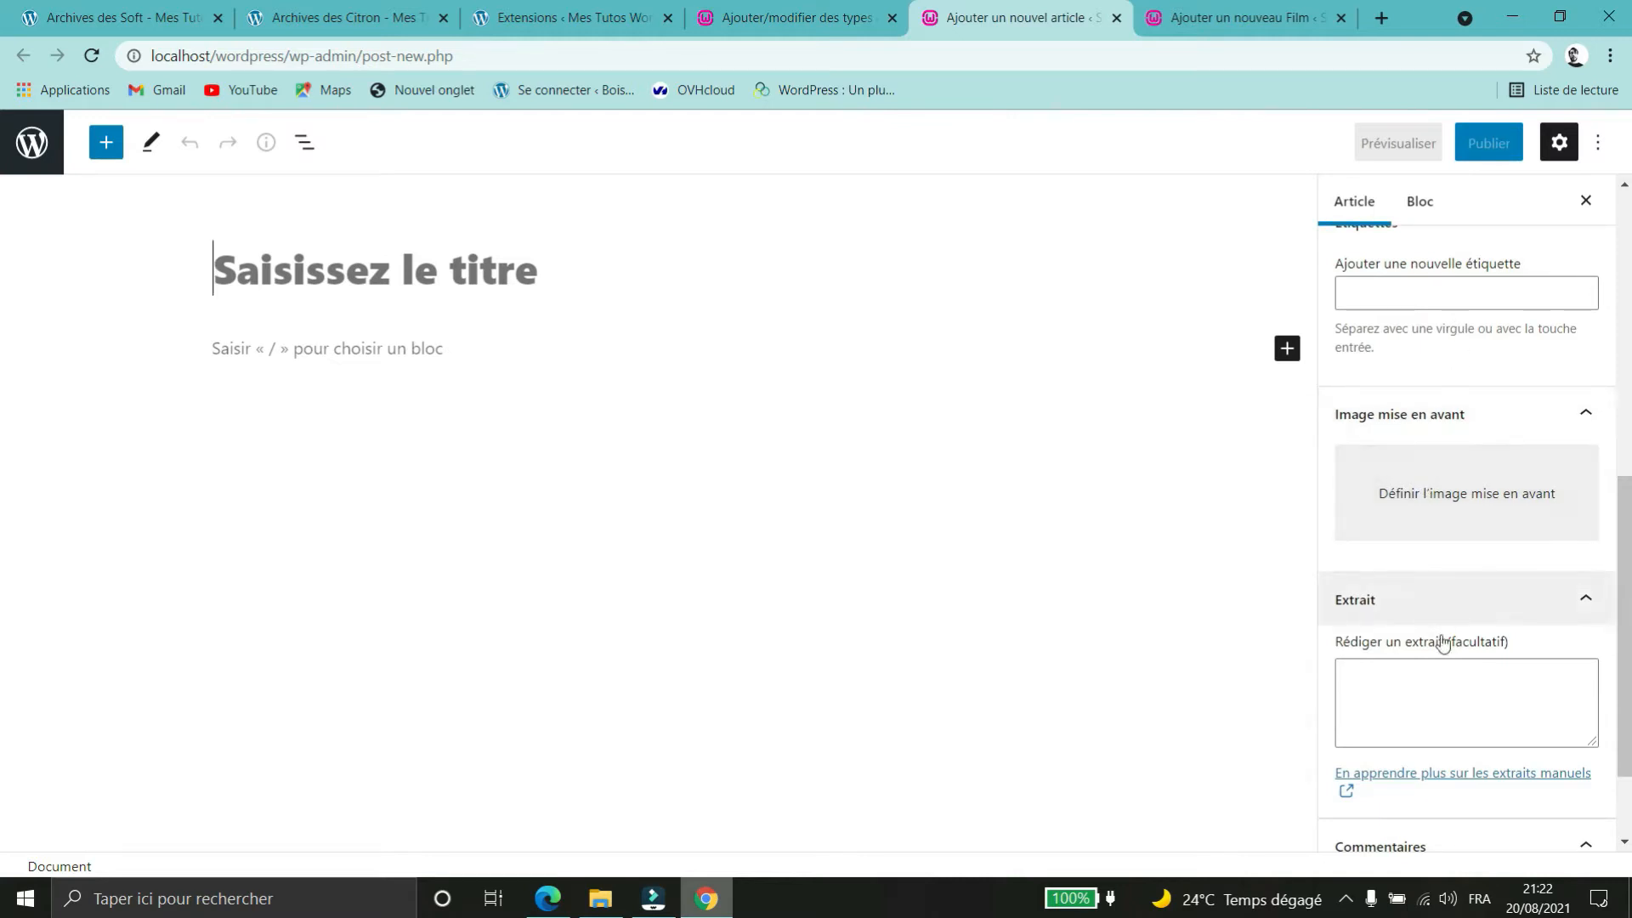
scroll(1437, 671, down, 2)
scroll(1421, 700, up, 7)
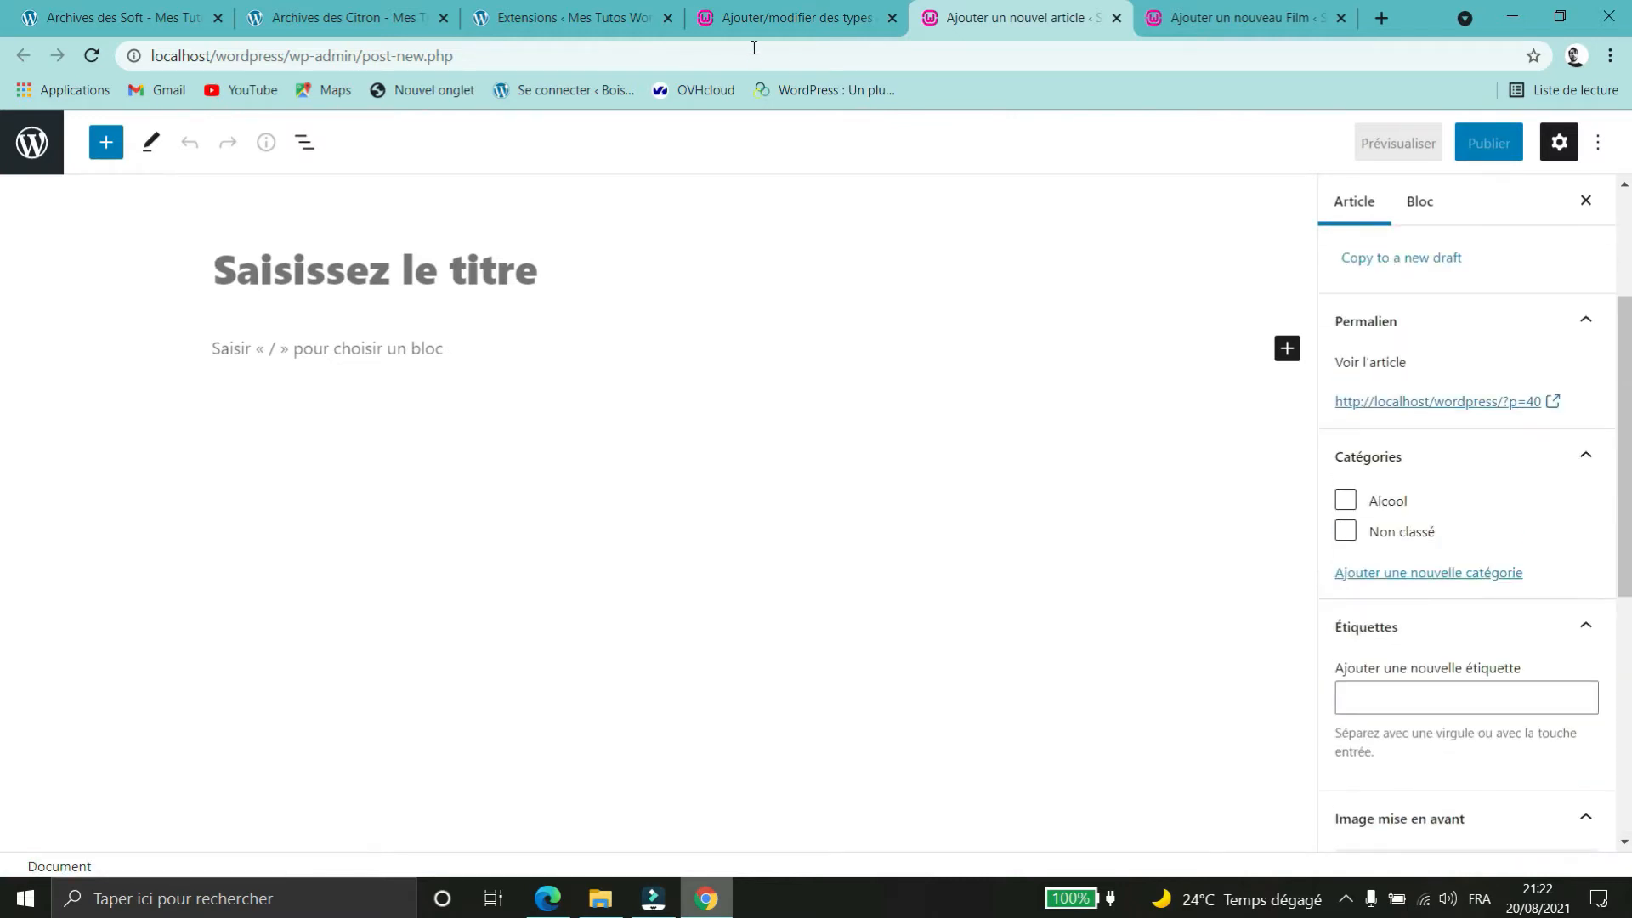
- Review the films post type's featured image labels and compare them with the settings in the new film editor
click(765, 24)
scroll(645, 437, down, 10)
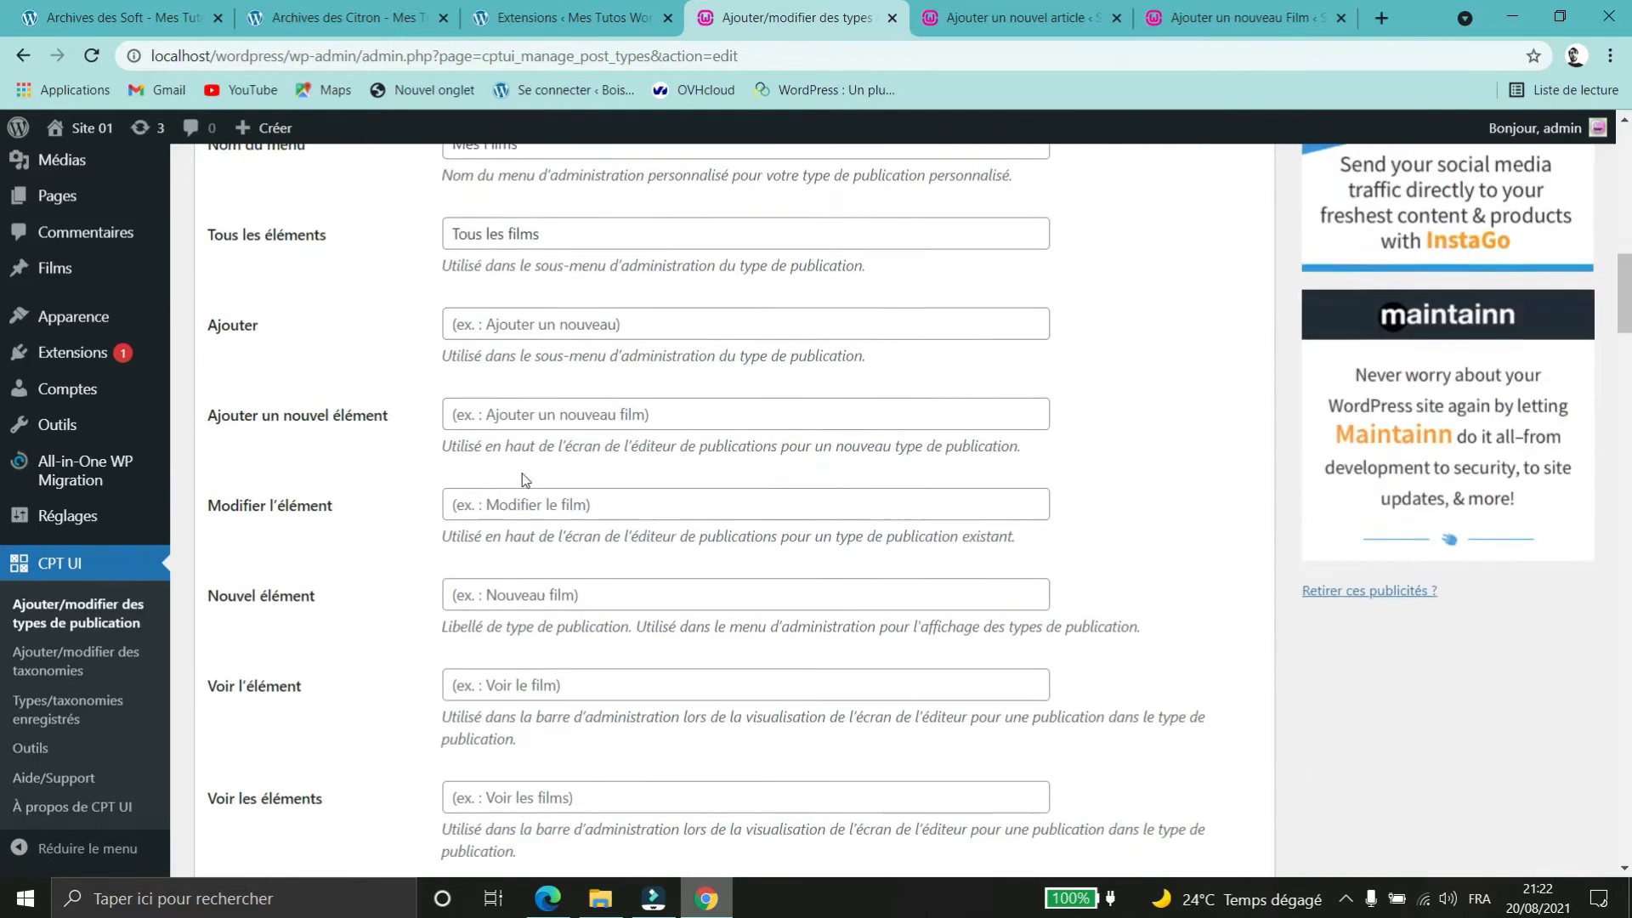
scroll(525, 481, down, 8)
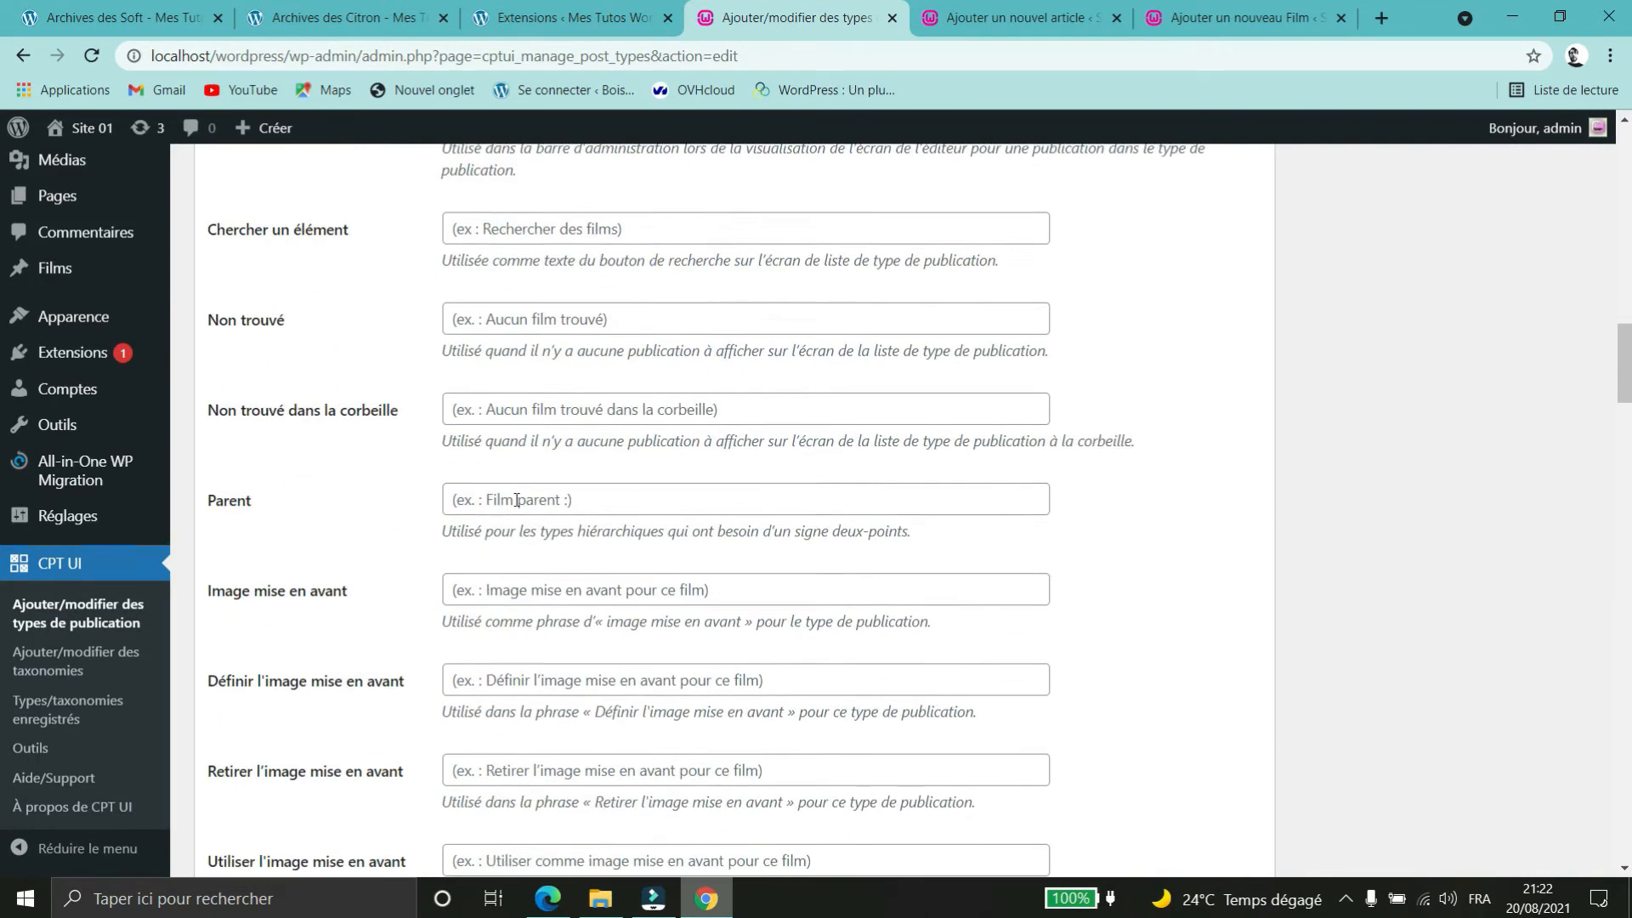
scroll(517, 500, down, 2)
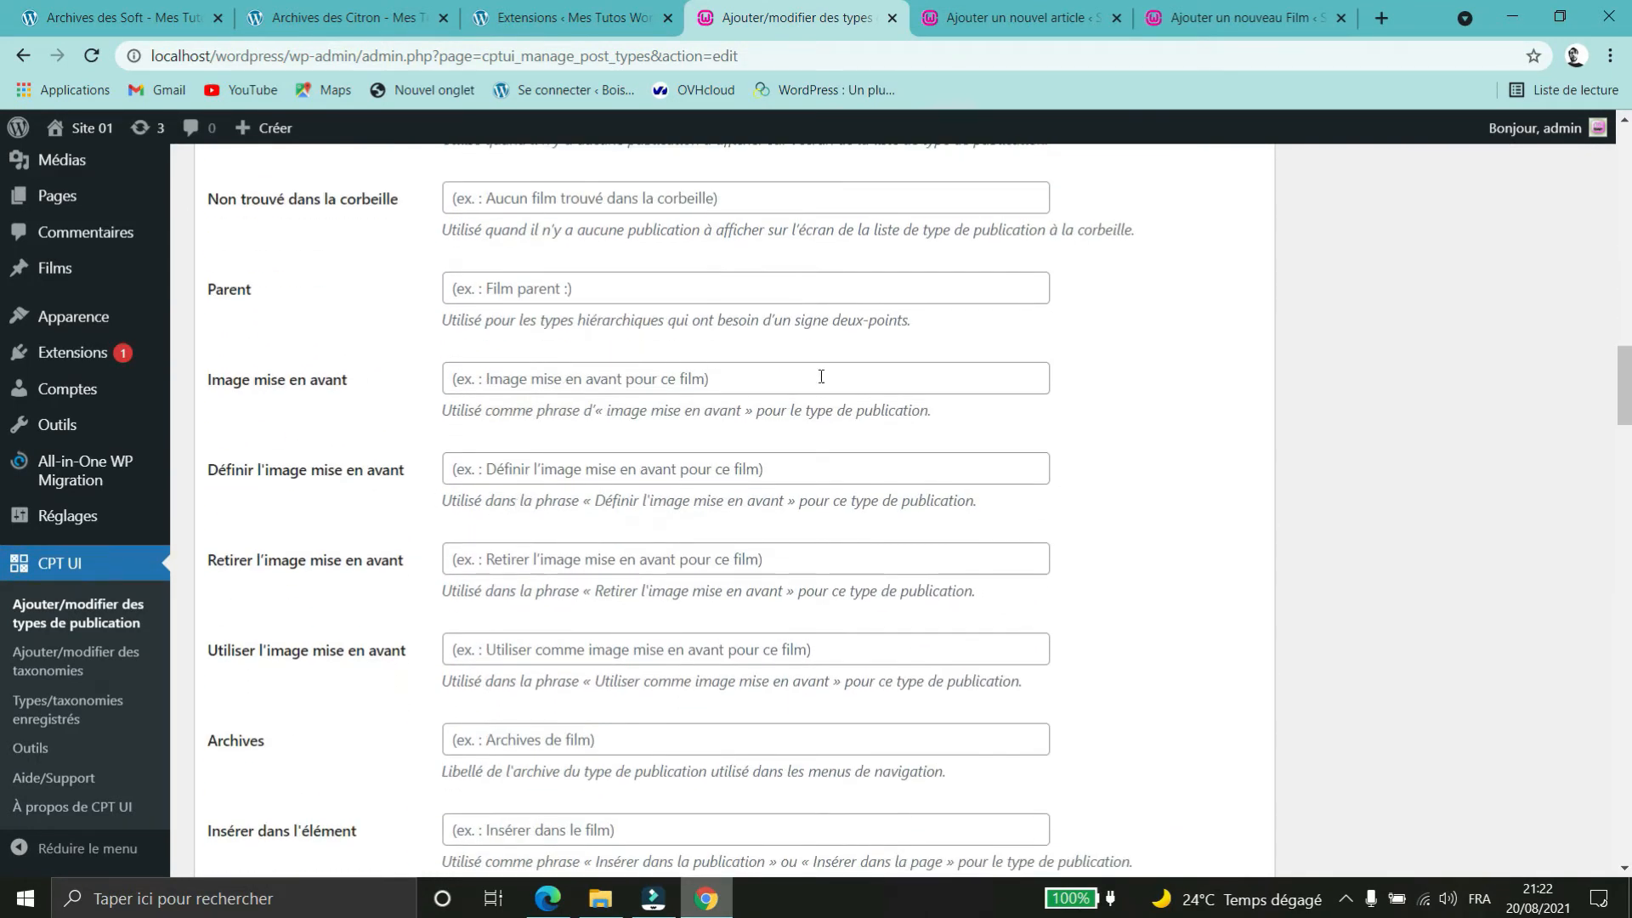
click(1201, 15)
scroll(1417, 455, down, 1)
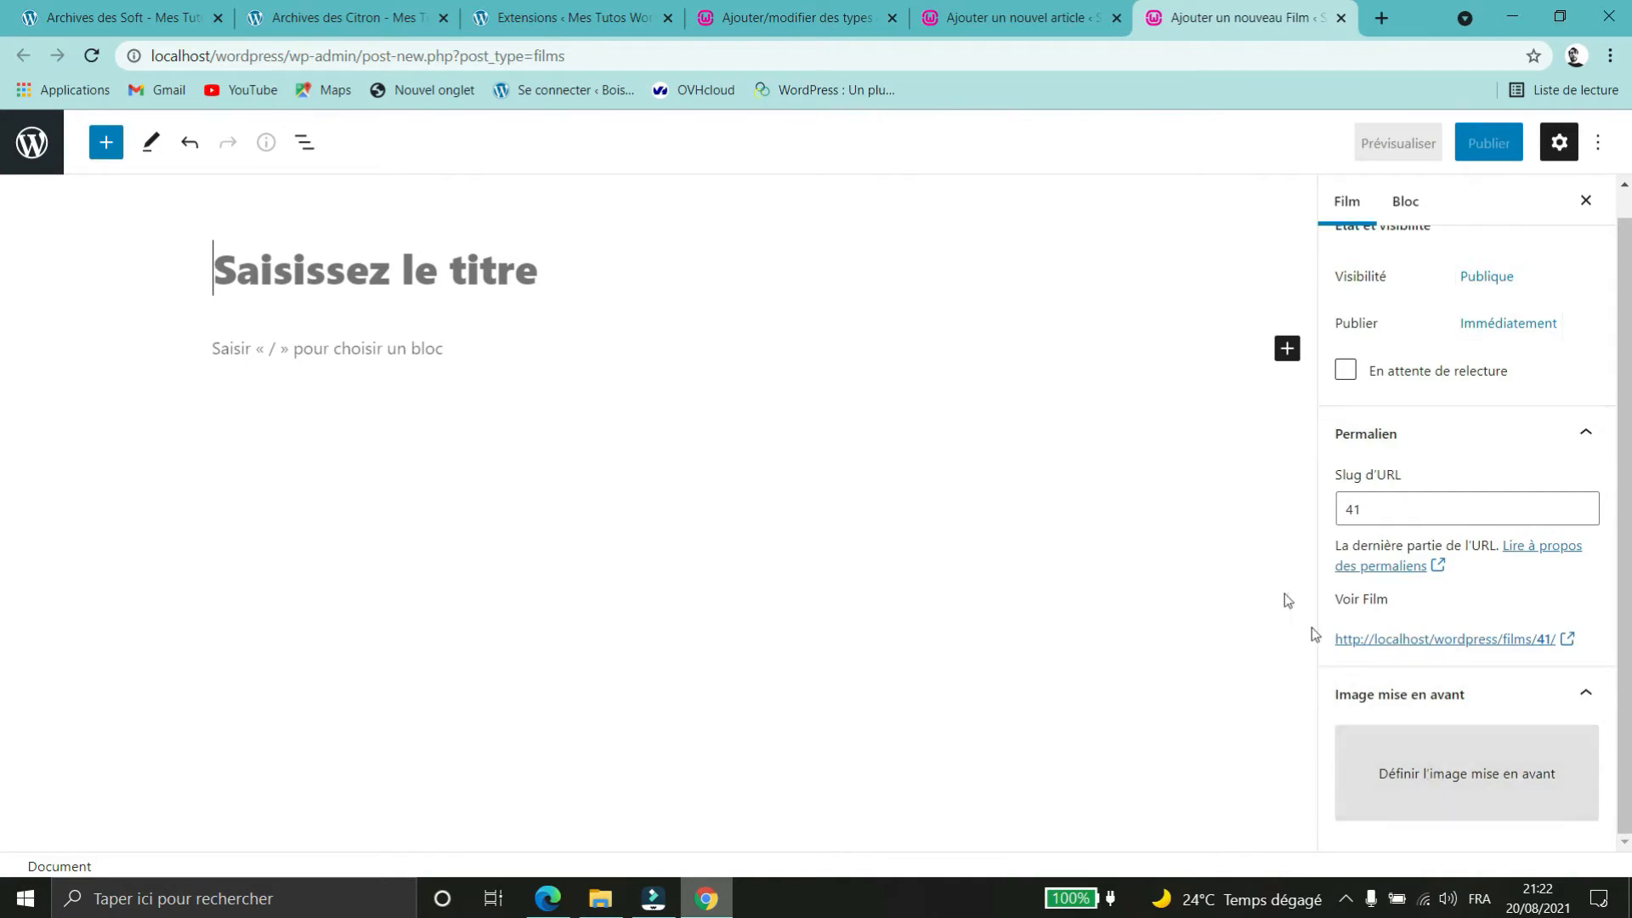
scroll(1428, 451, up, 1)
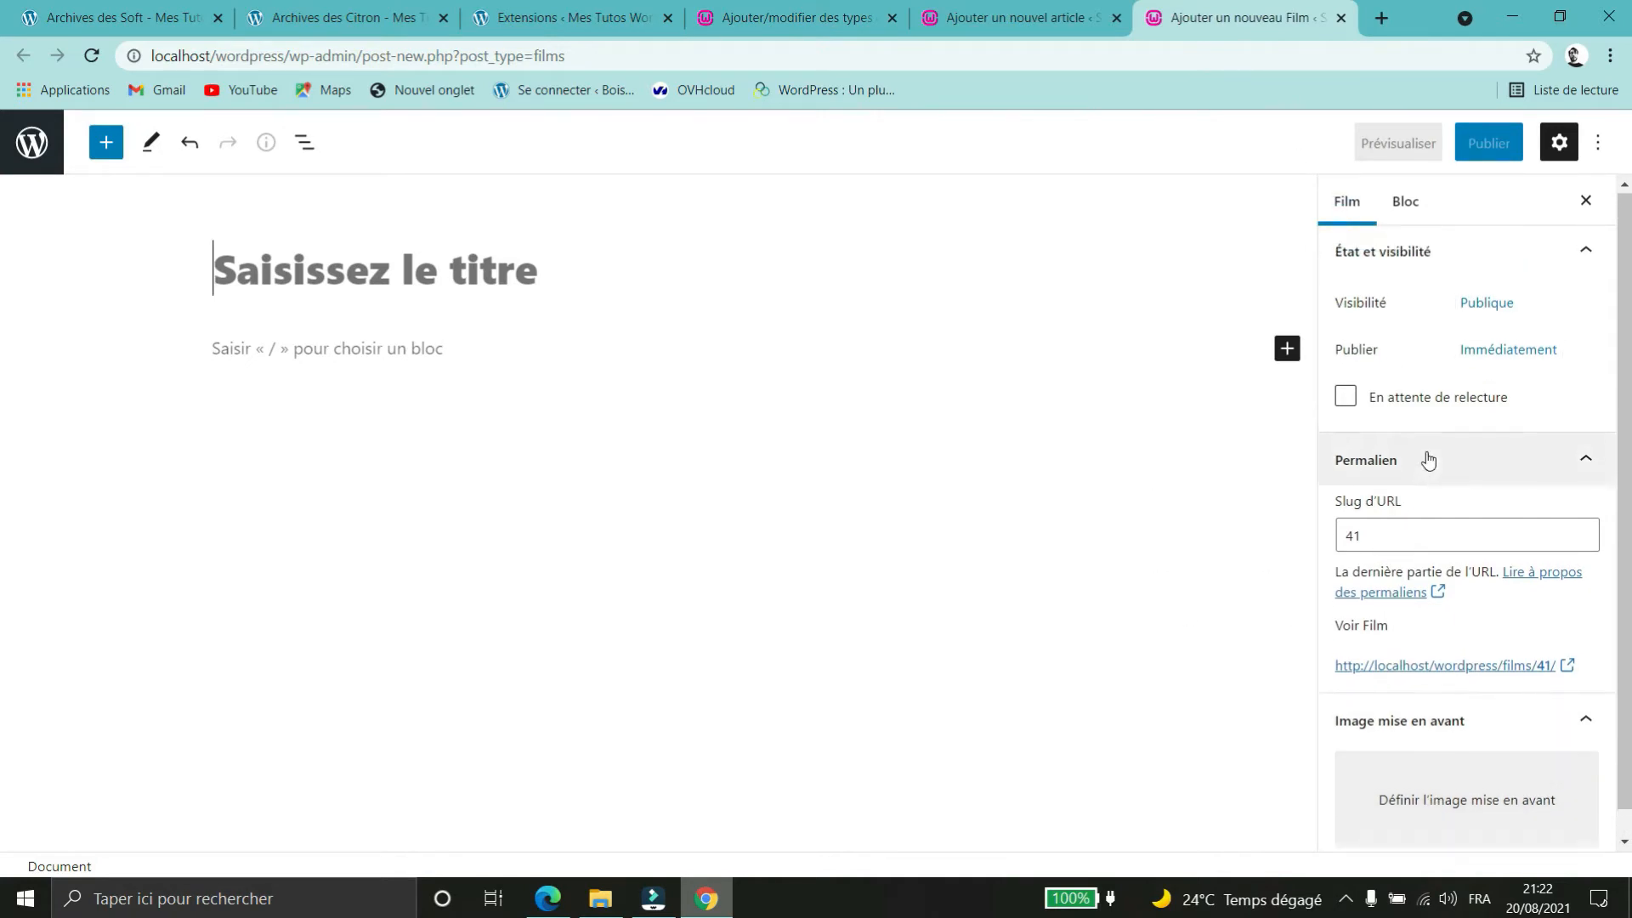
- Set the films post type's "Définir l'image mise en avant" label to "Affiche du film" and save the post type
click(1007, 18)
click(747, 22)
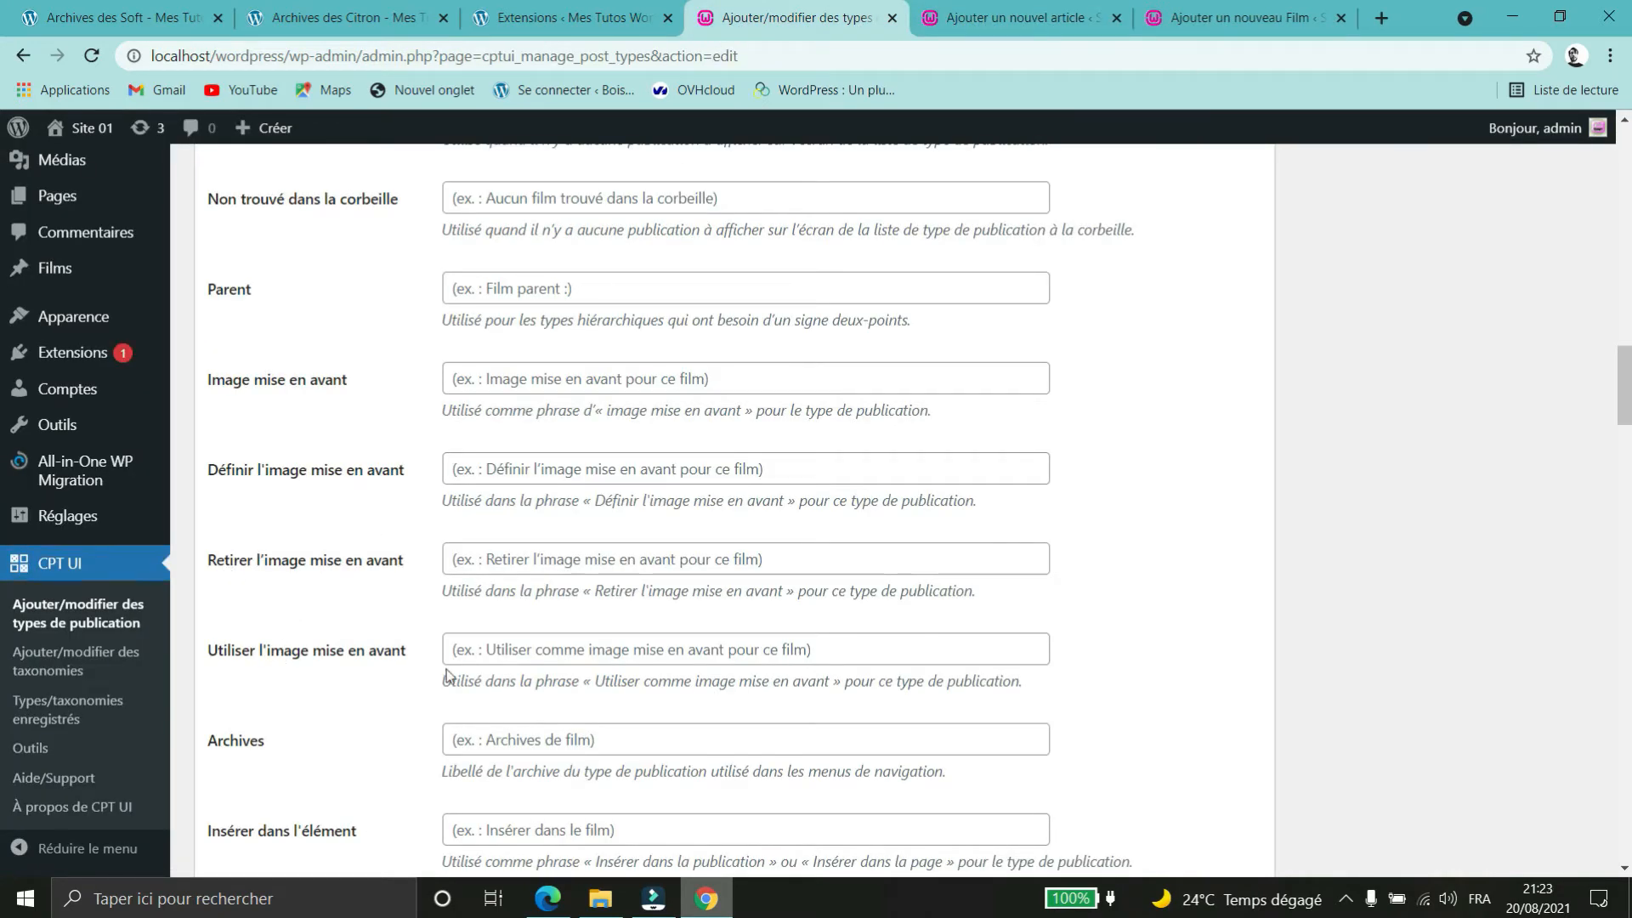
click(500, 467)
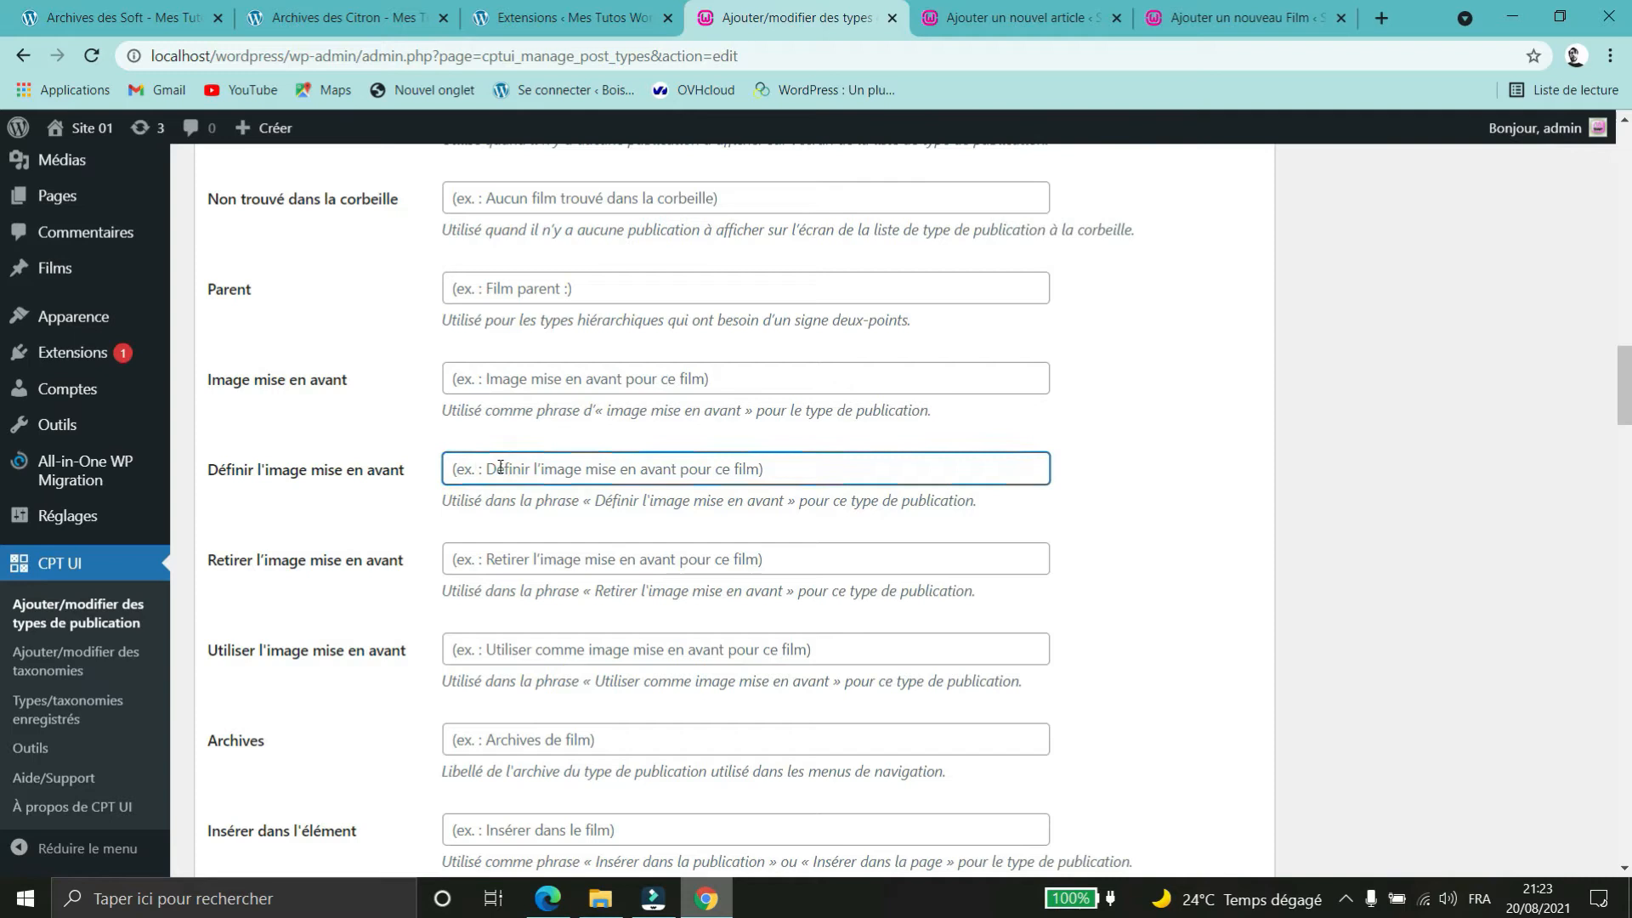
text(Affiche du film)
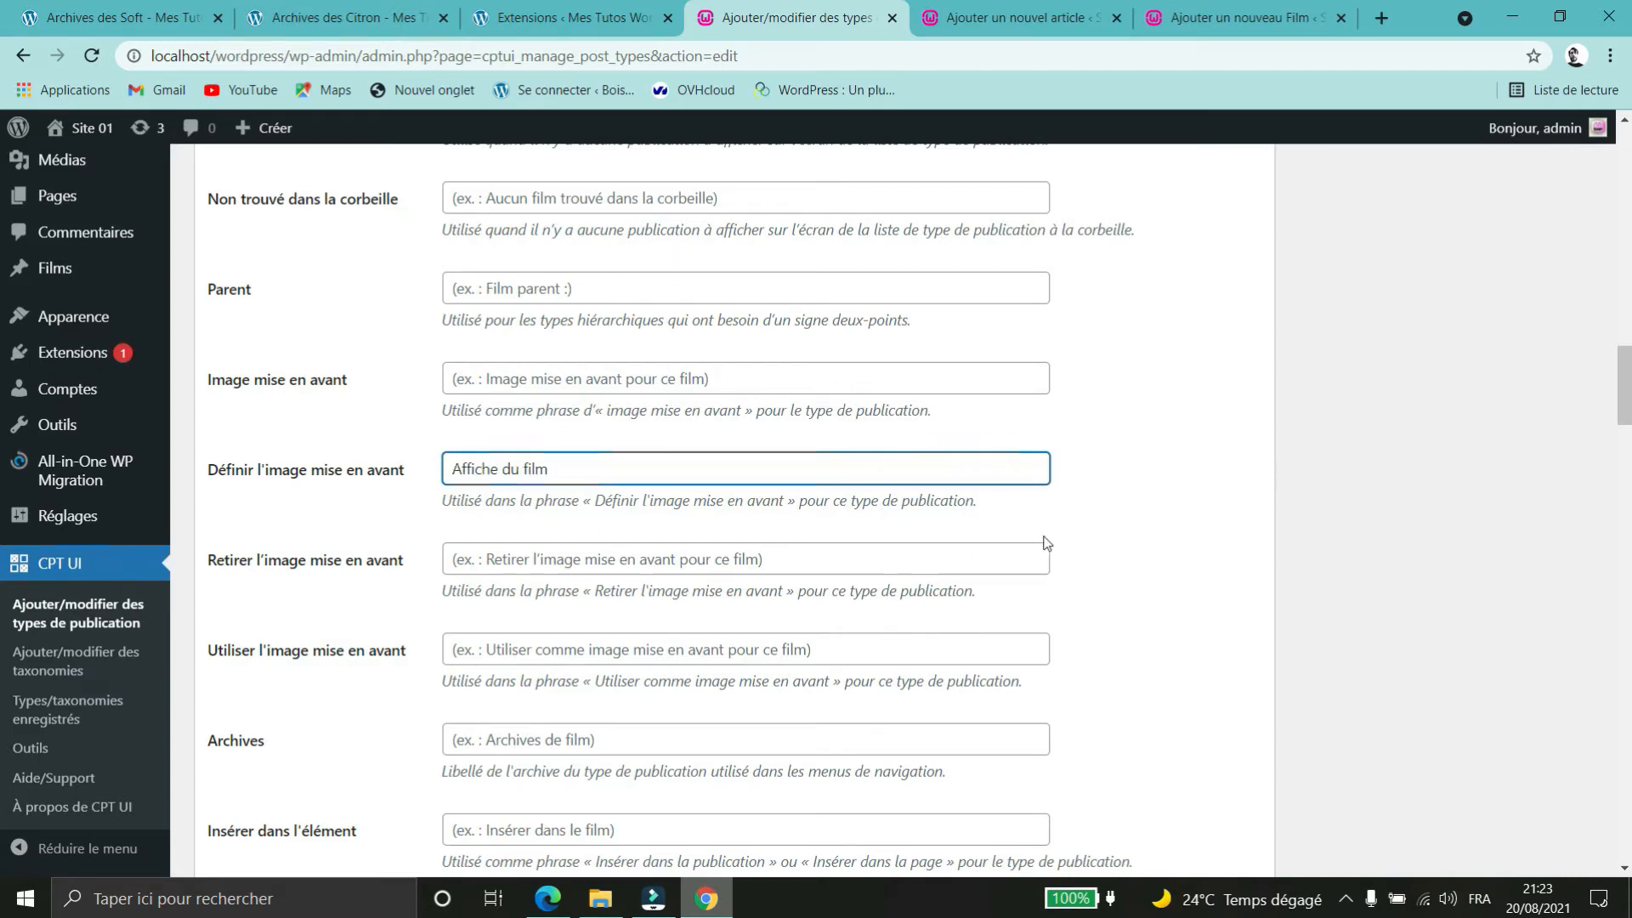
scroll(1047, 542, down, 20)
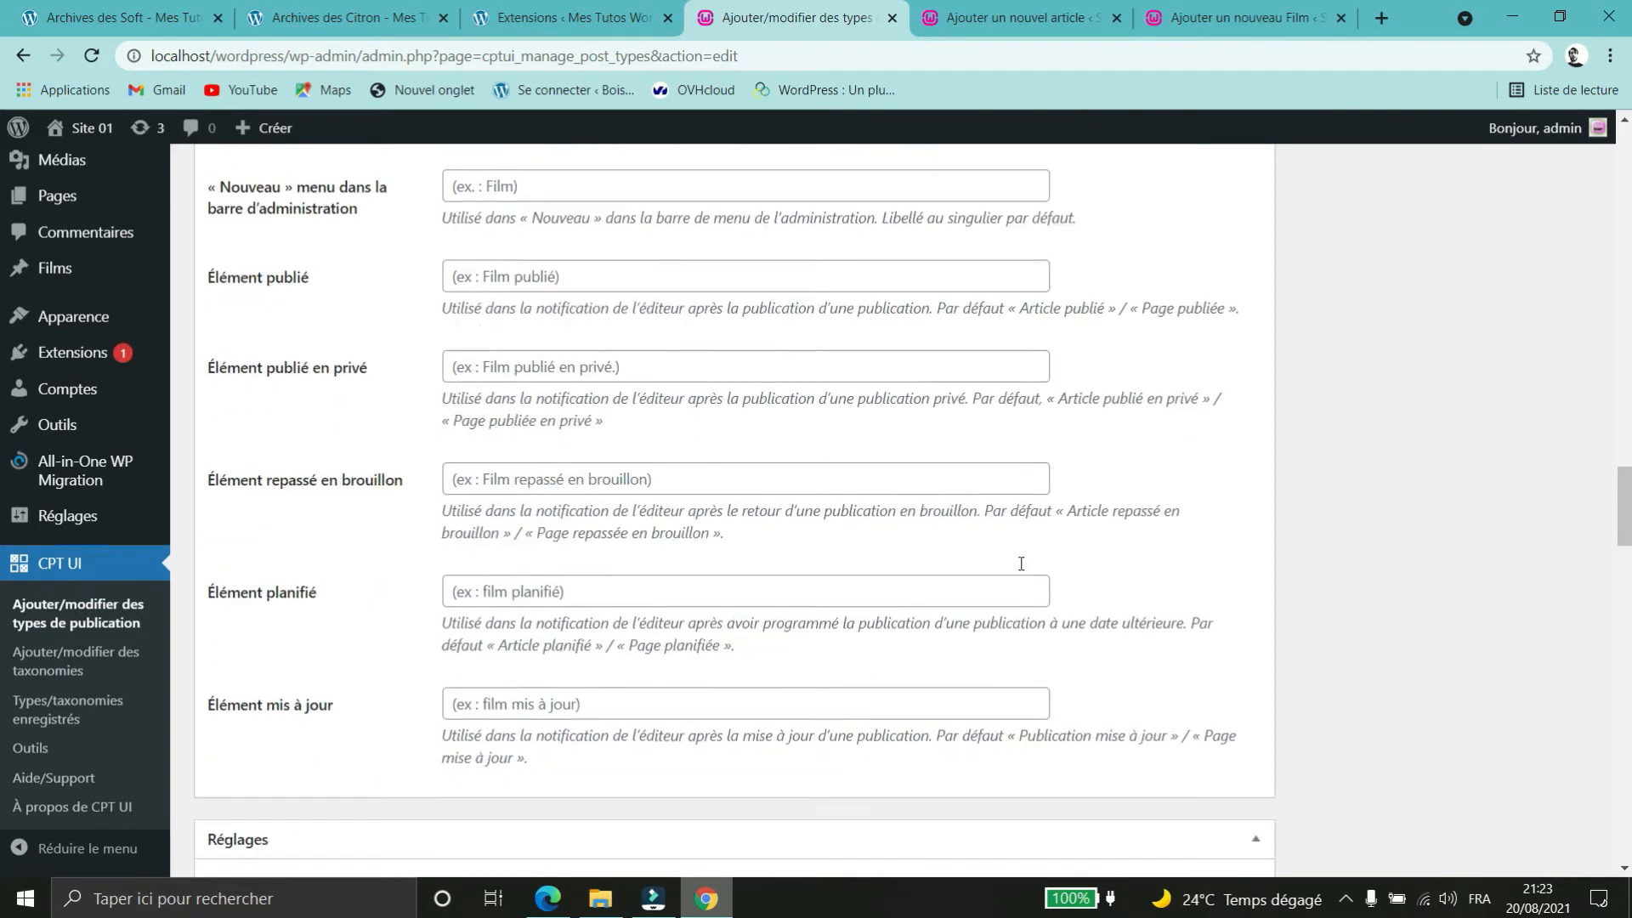
scroll(1021, 573, down, 15)
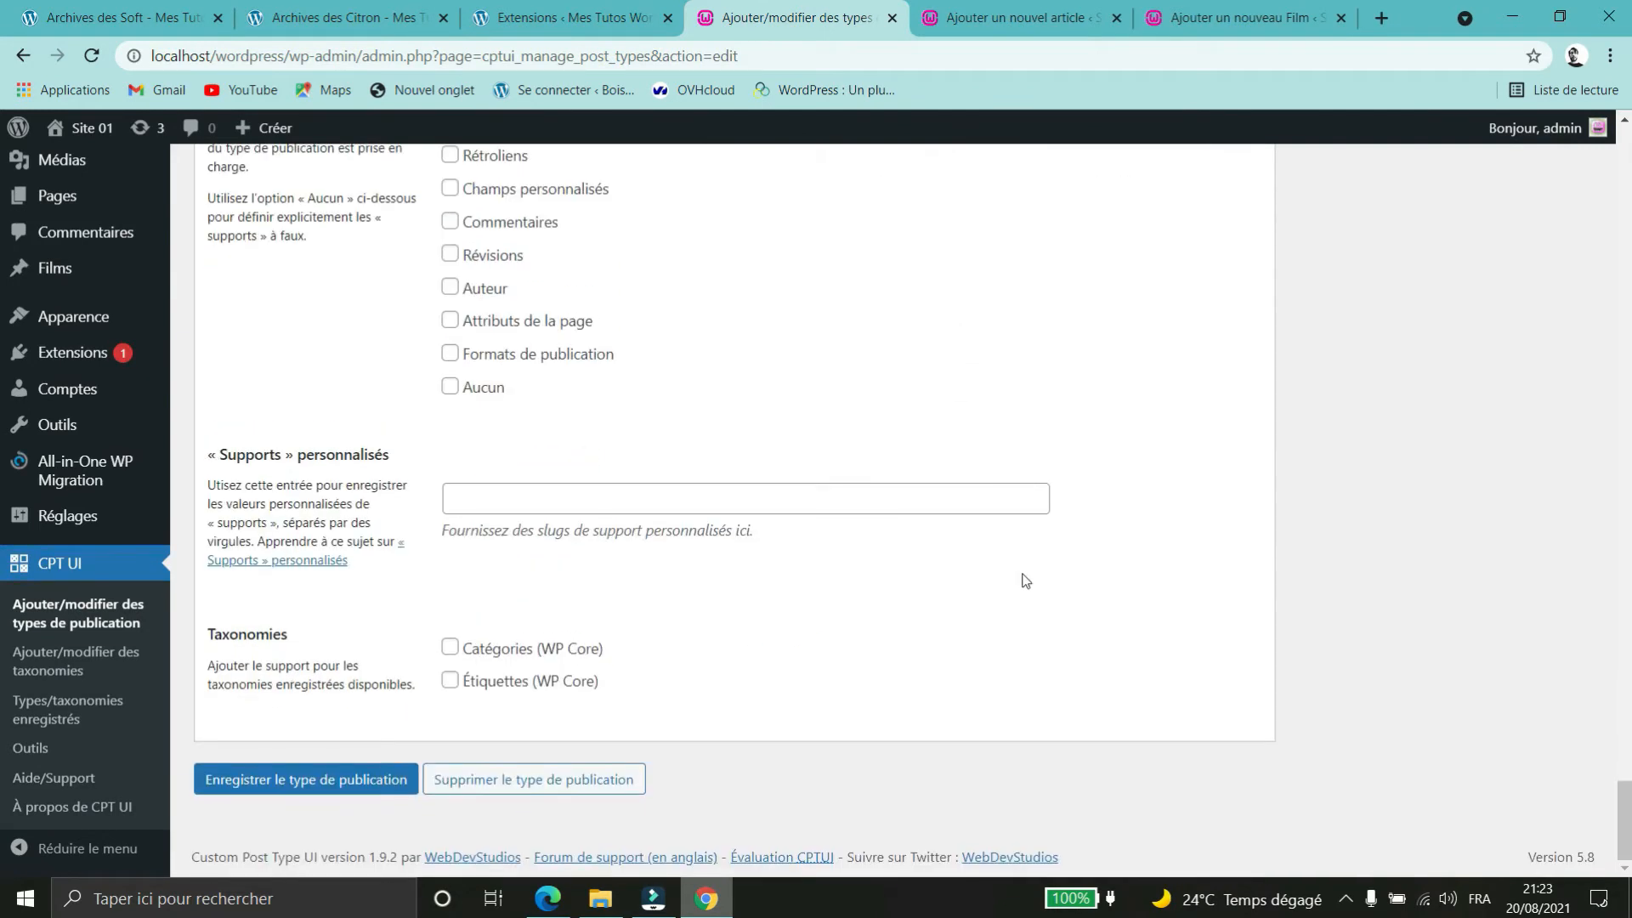
click(346, 799)
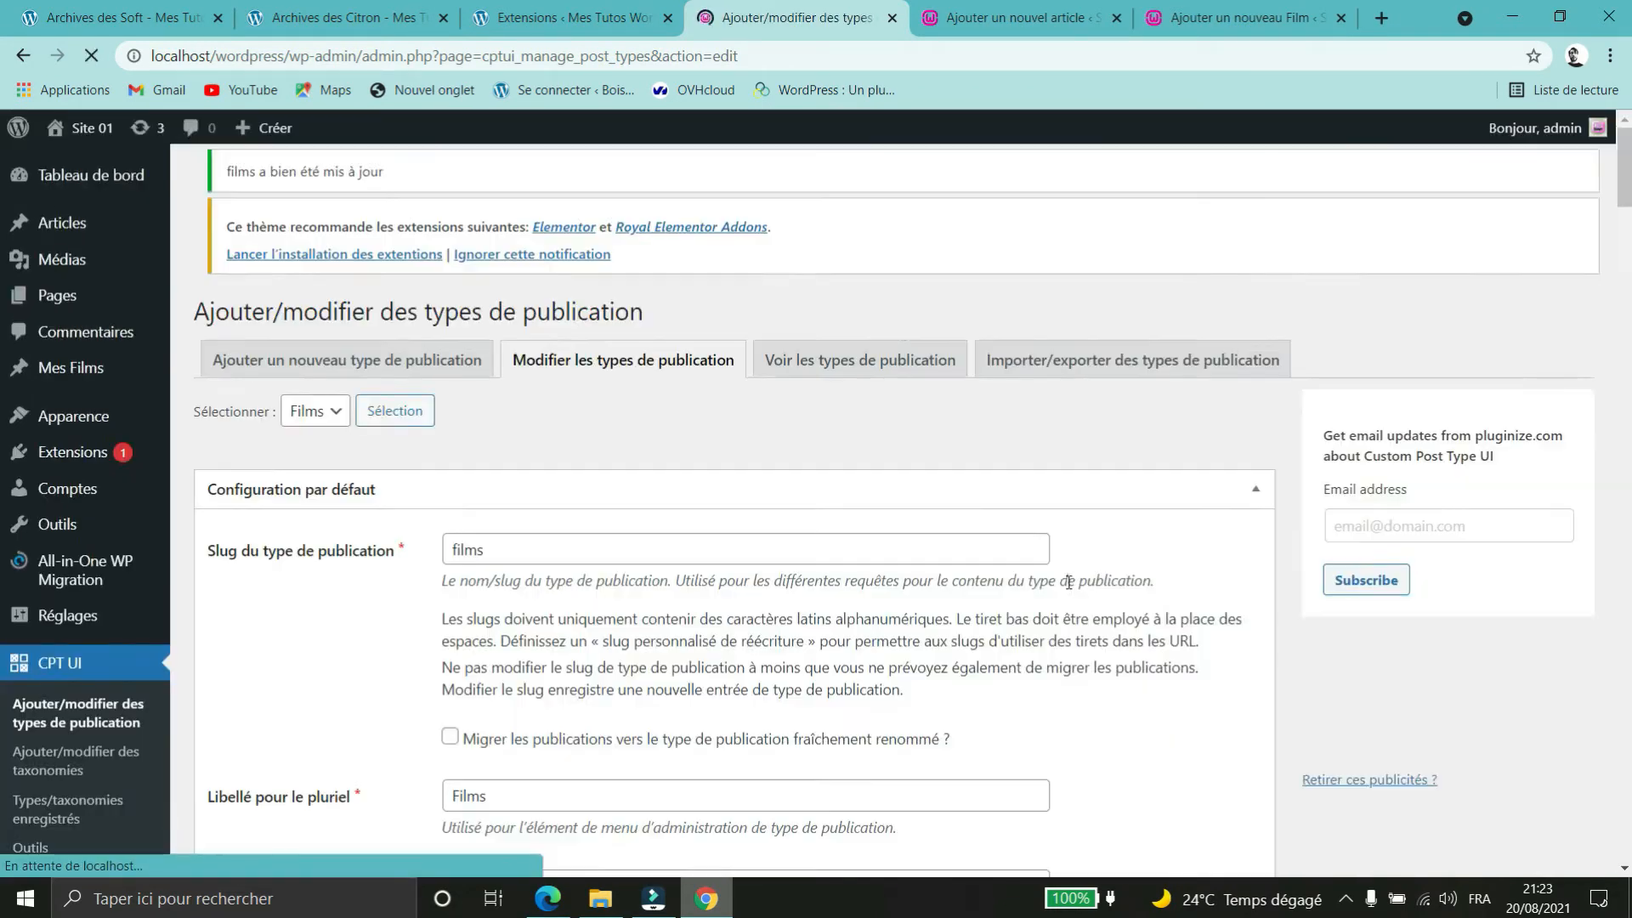
- Reload the new film editor and check the label in its featured image section
click(1207, 26)
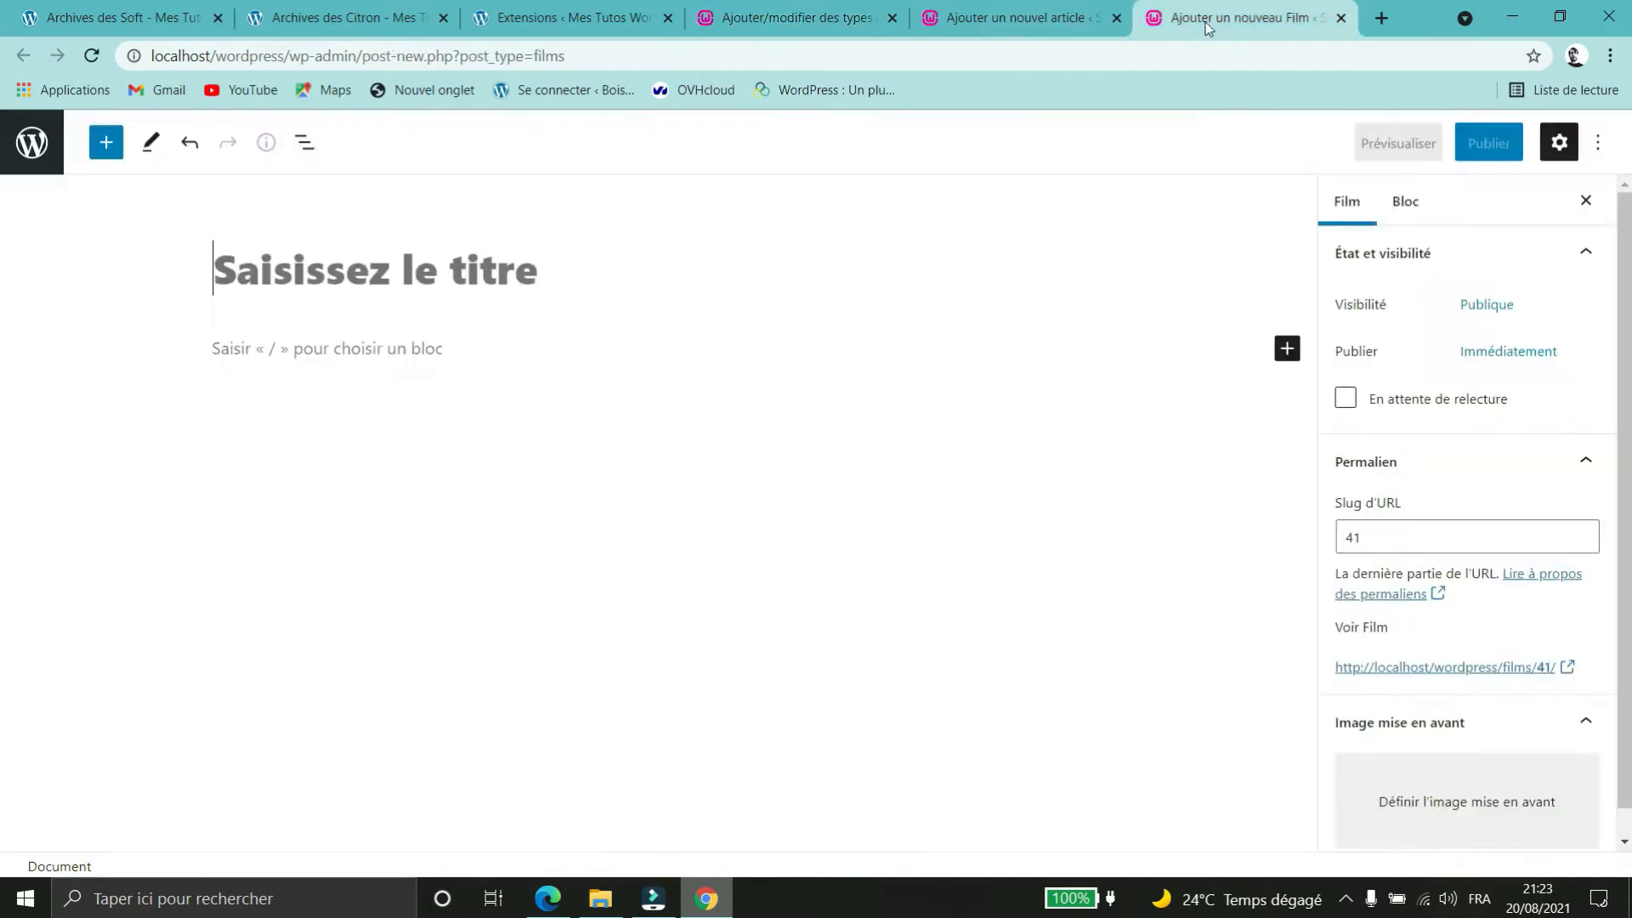
click(92, 57)
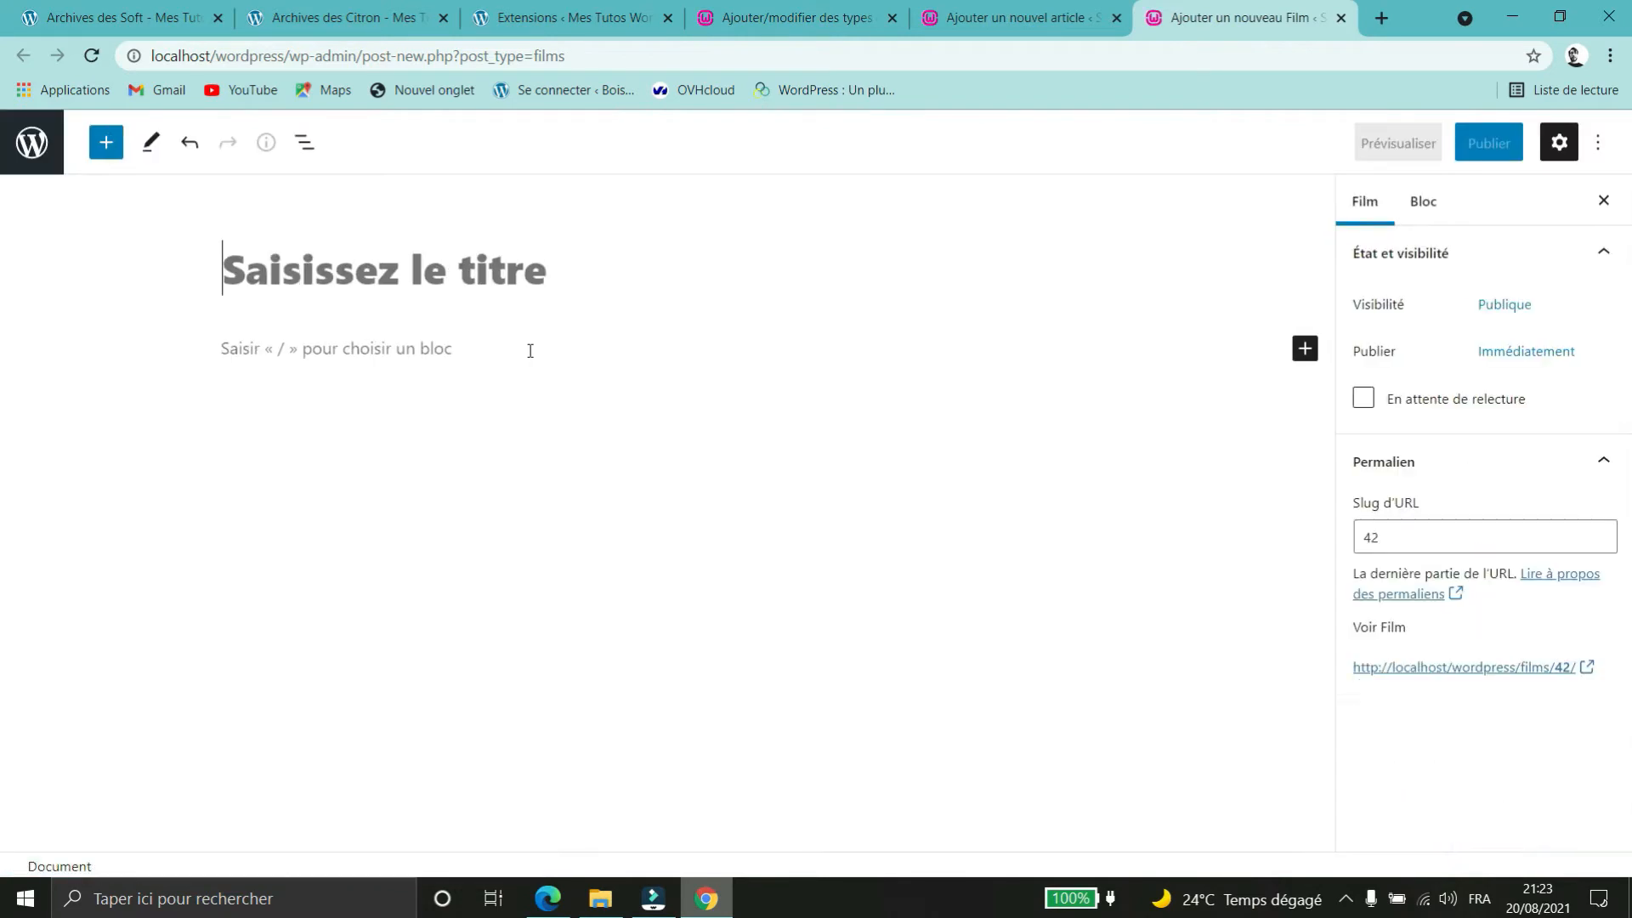
scroll(1482, 433, down, 1)
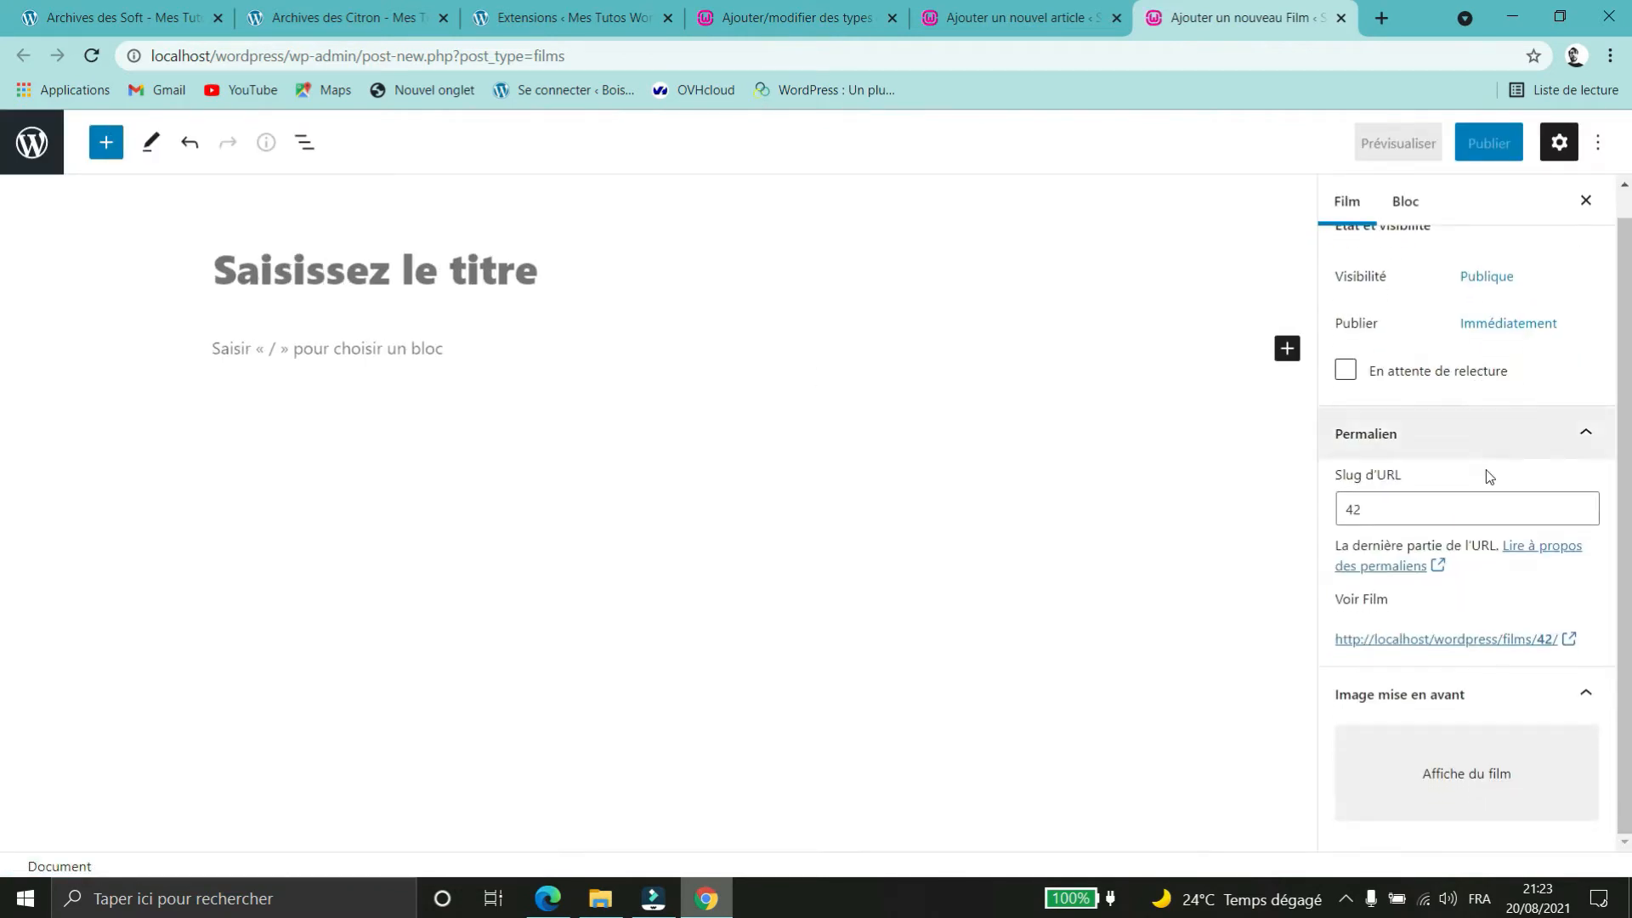
click(1395, 720)
click(1396, 720)
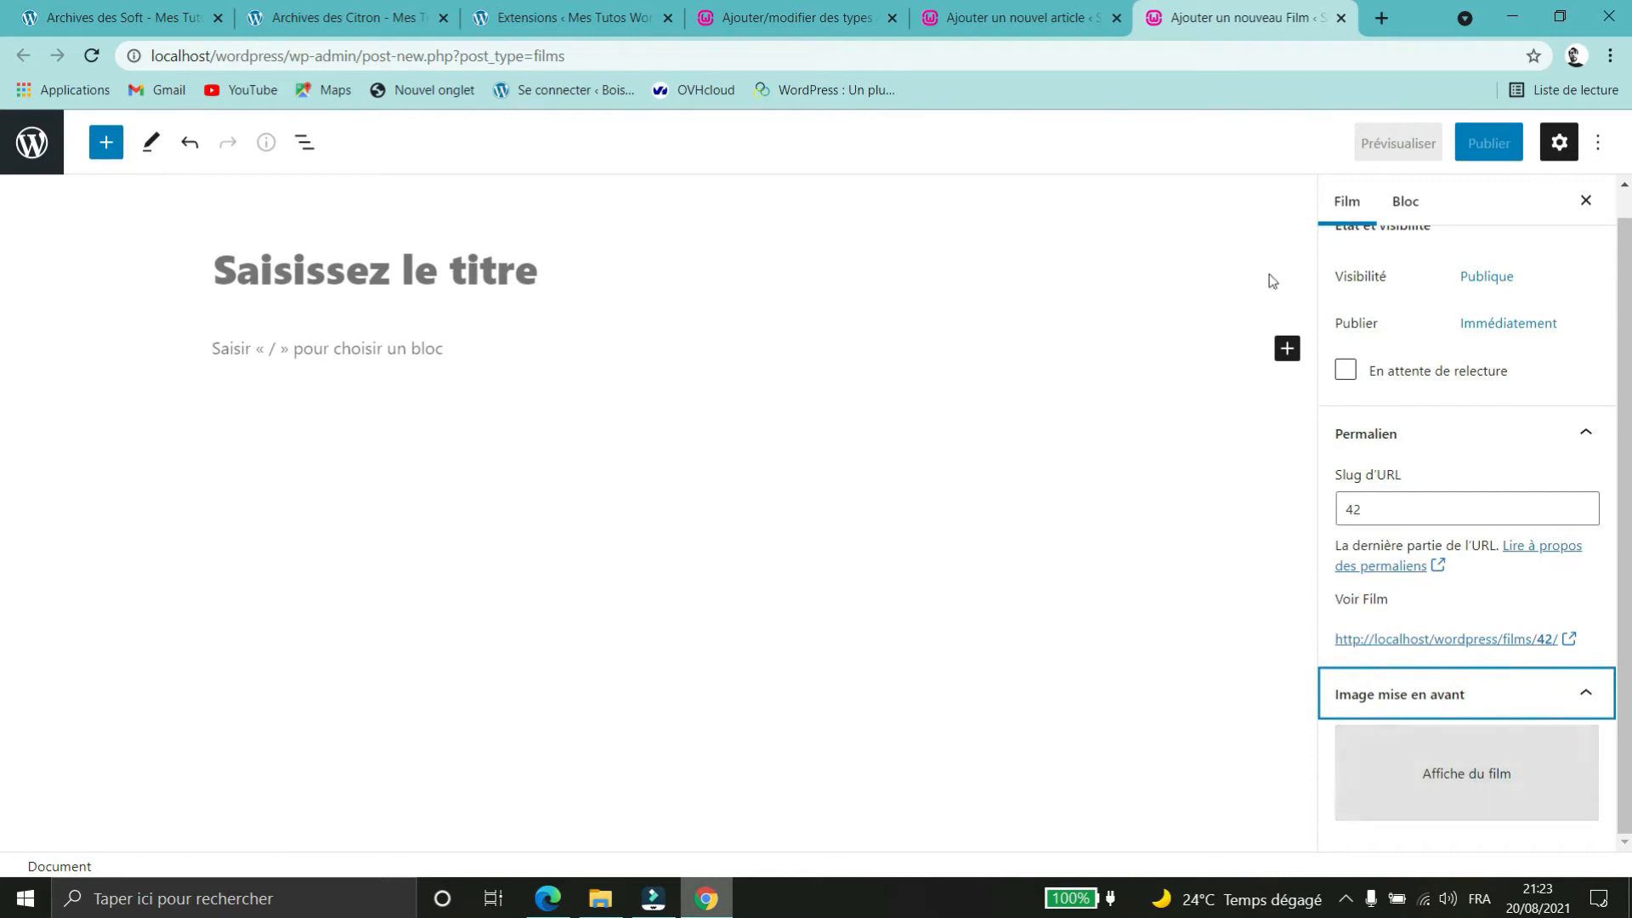
- Enable the Extrait, Rétroliens and Commentaires supports for the films post type
click(761, 14)
scroll(788, 467, down, 5)
scroll(764, 507, down, 20)
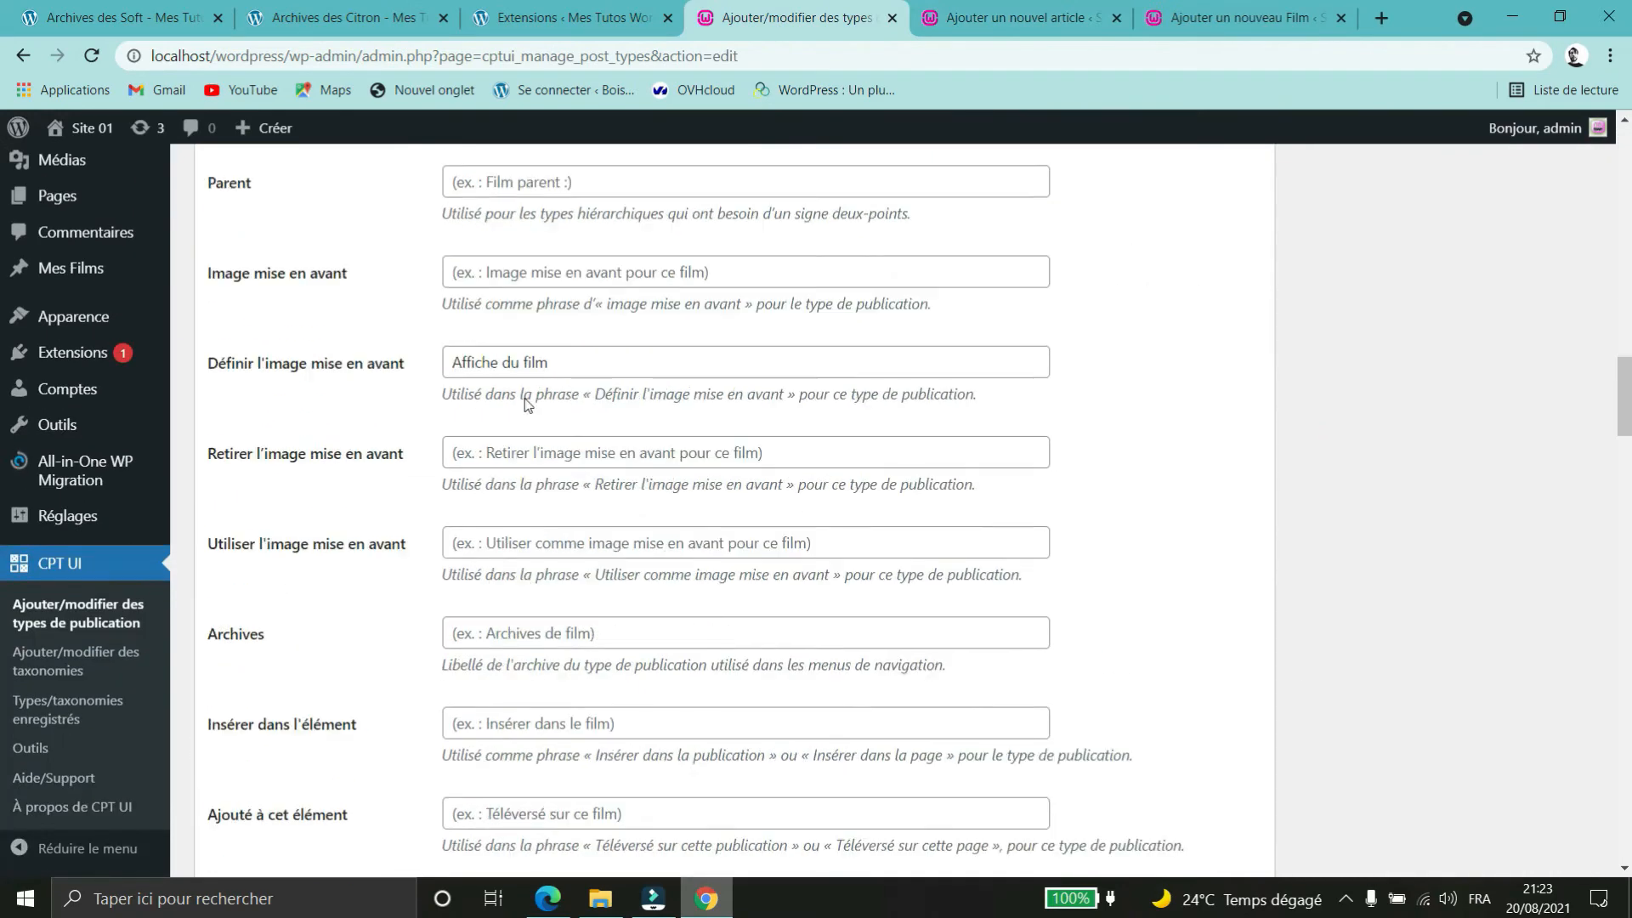
scroll(300, 437, down, 12)
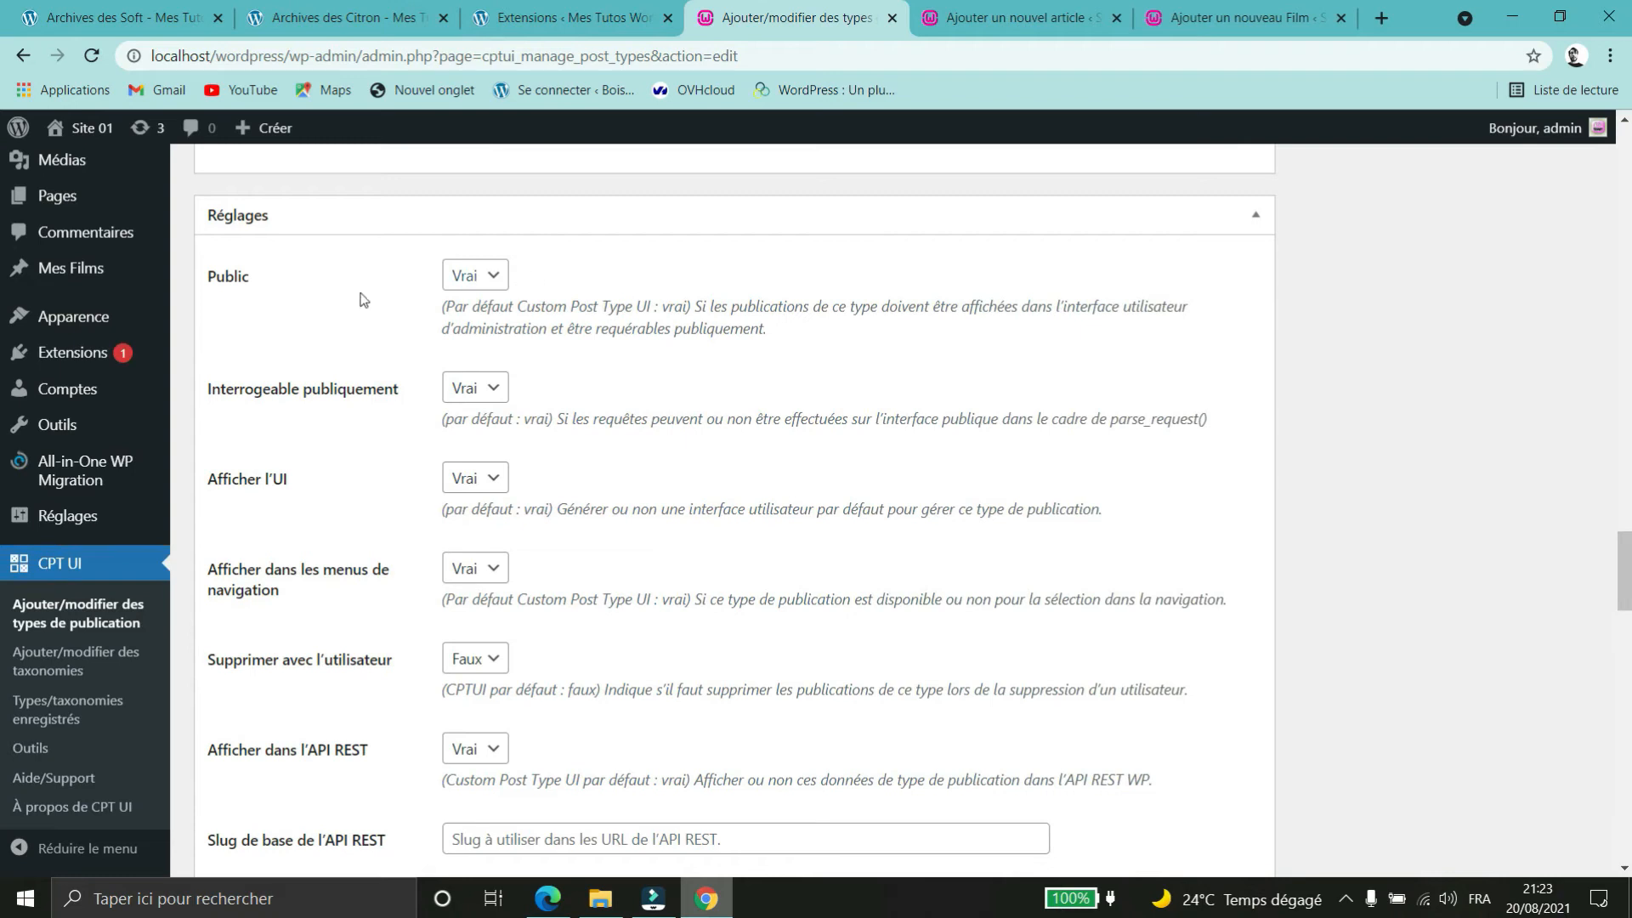
scroll(323, 340, down, 3)
scroll(471, 506, down, 7)
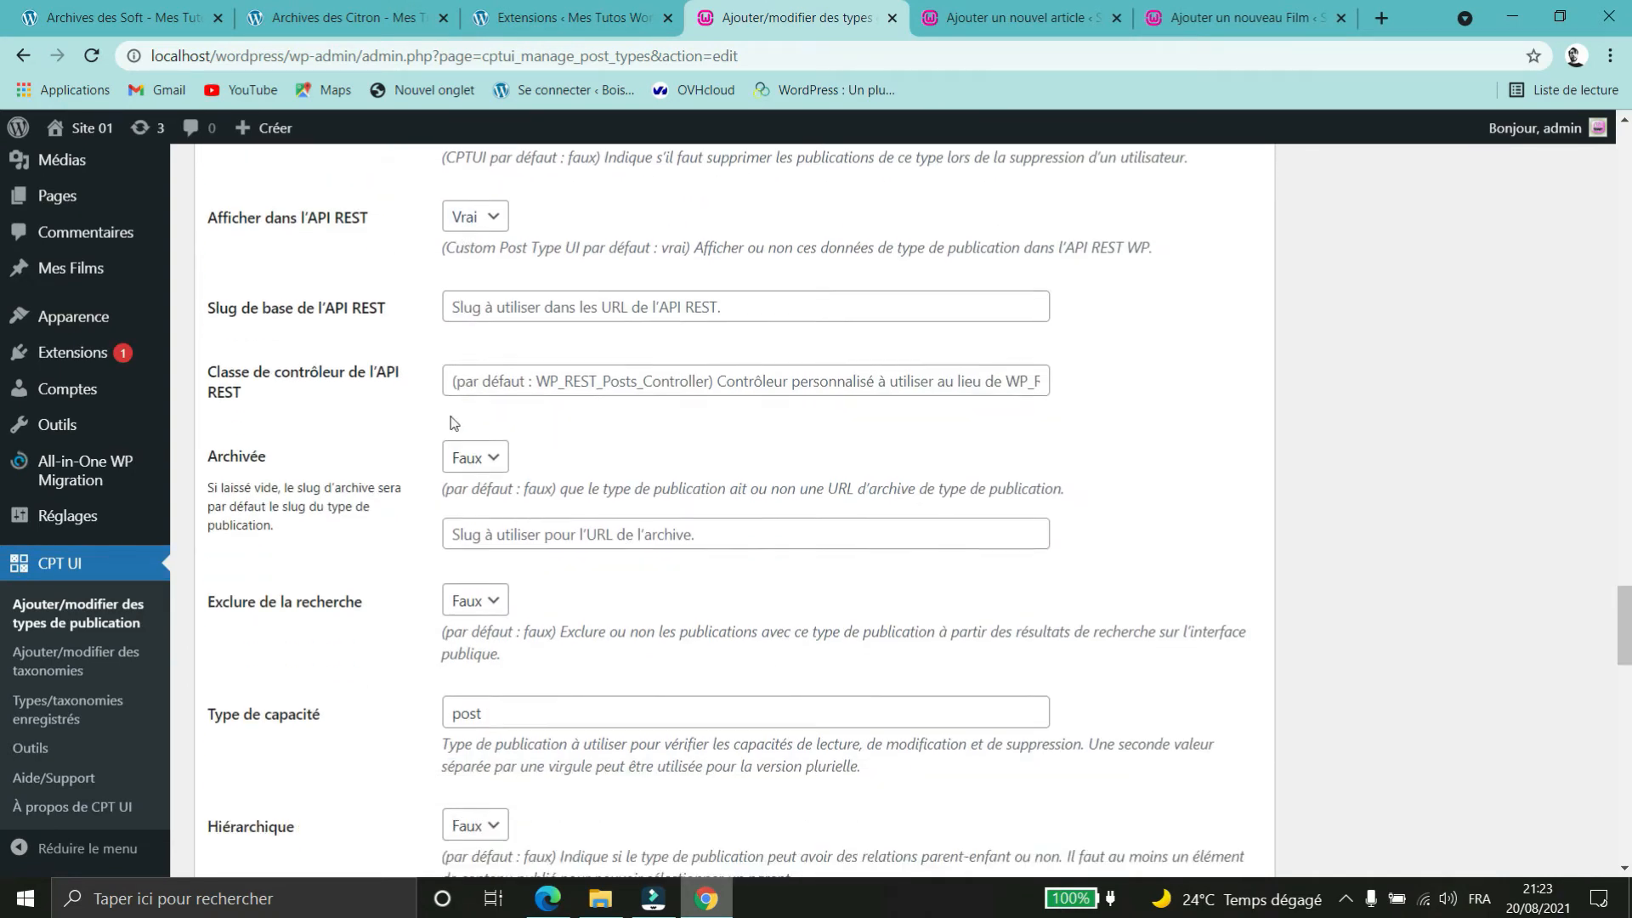
scroll(323, 407, down, 13)
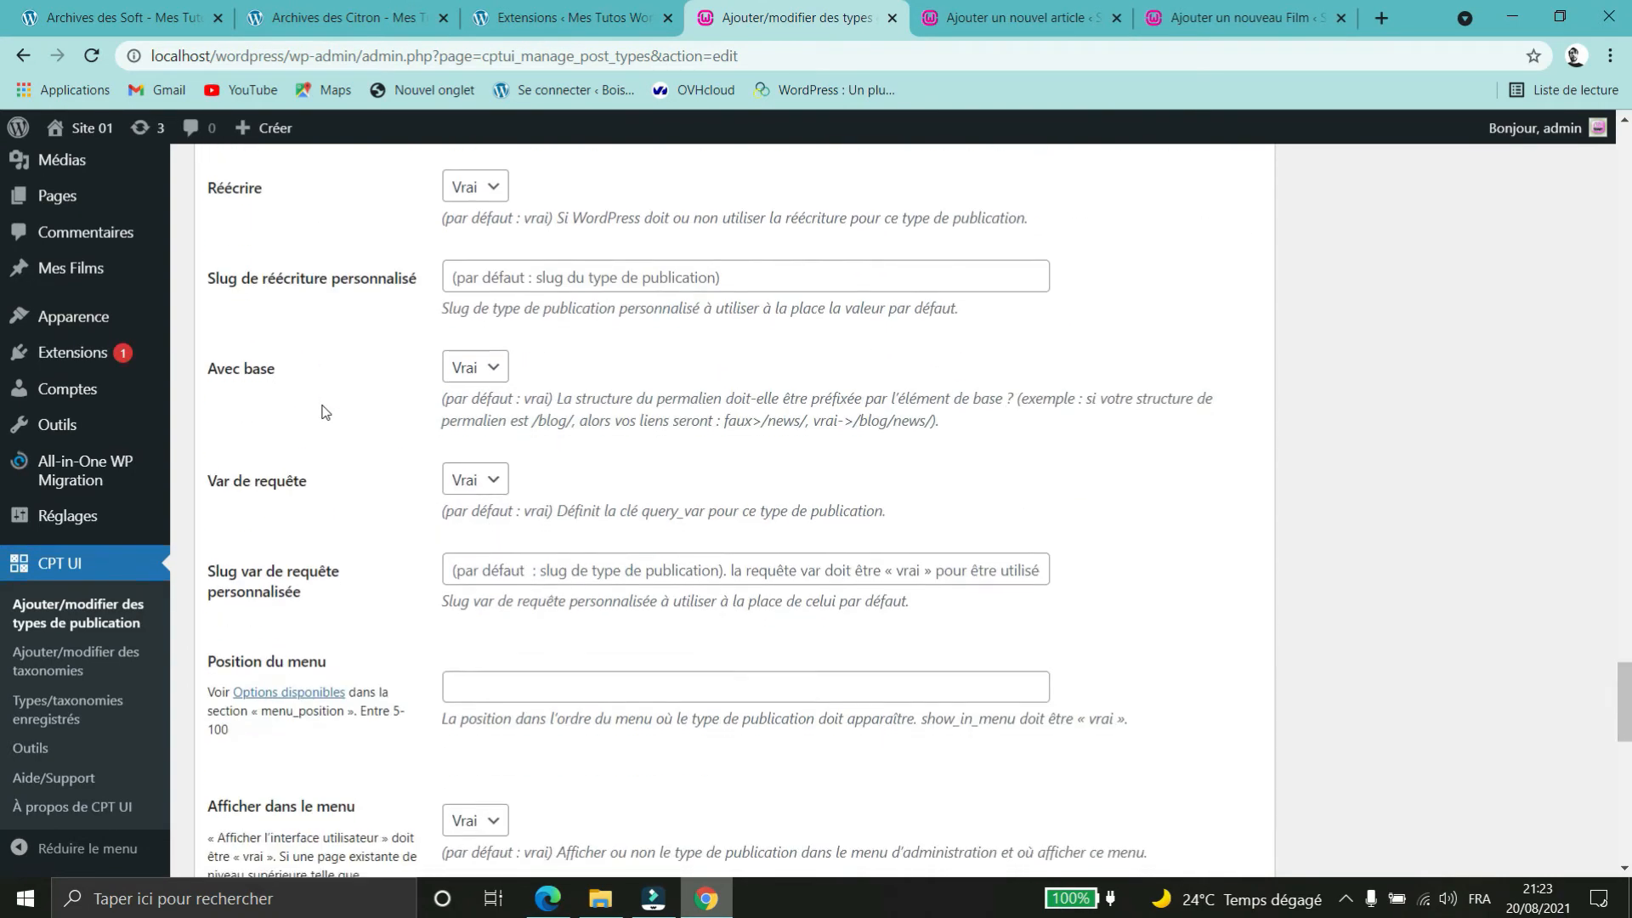
scroll(323, 412, down, 4)
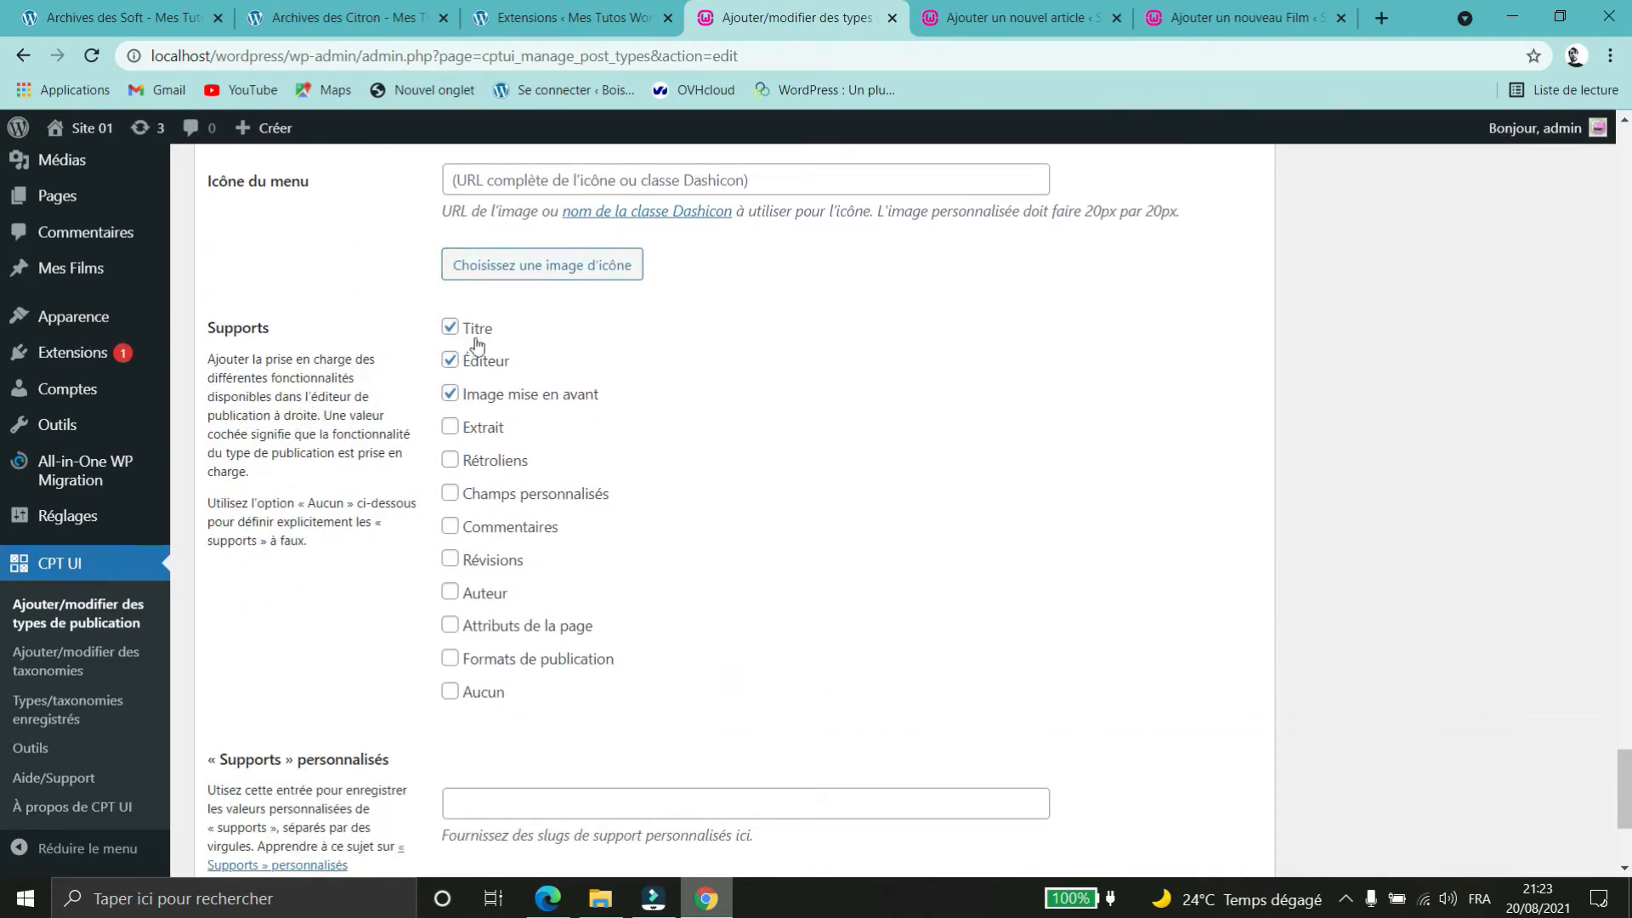
click(451, 431)
click(451, 460)
click(450, 526)
- Enable the Révisions, Auteur and Attributs de la page supports, leave Formats de publication off, and save the films post type
scroll(783, 671, down, 1)
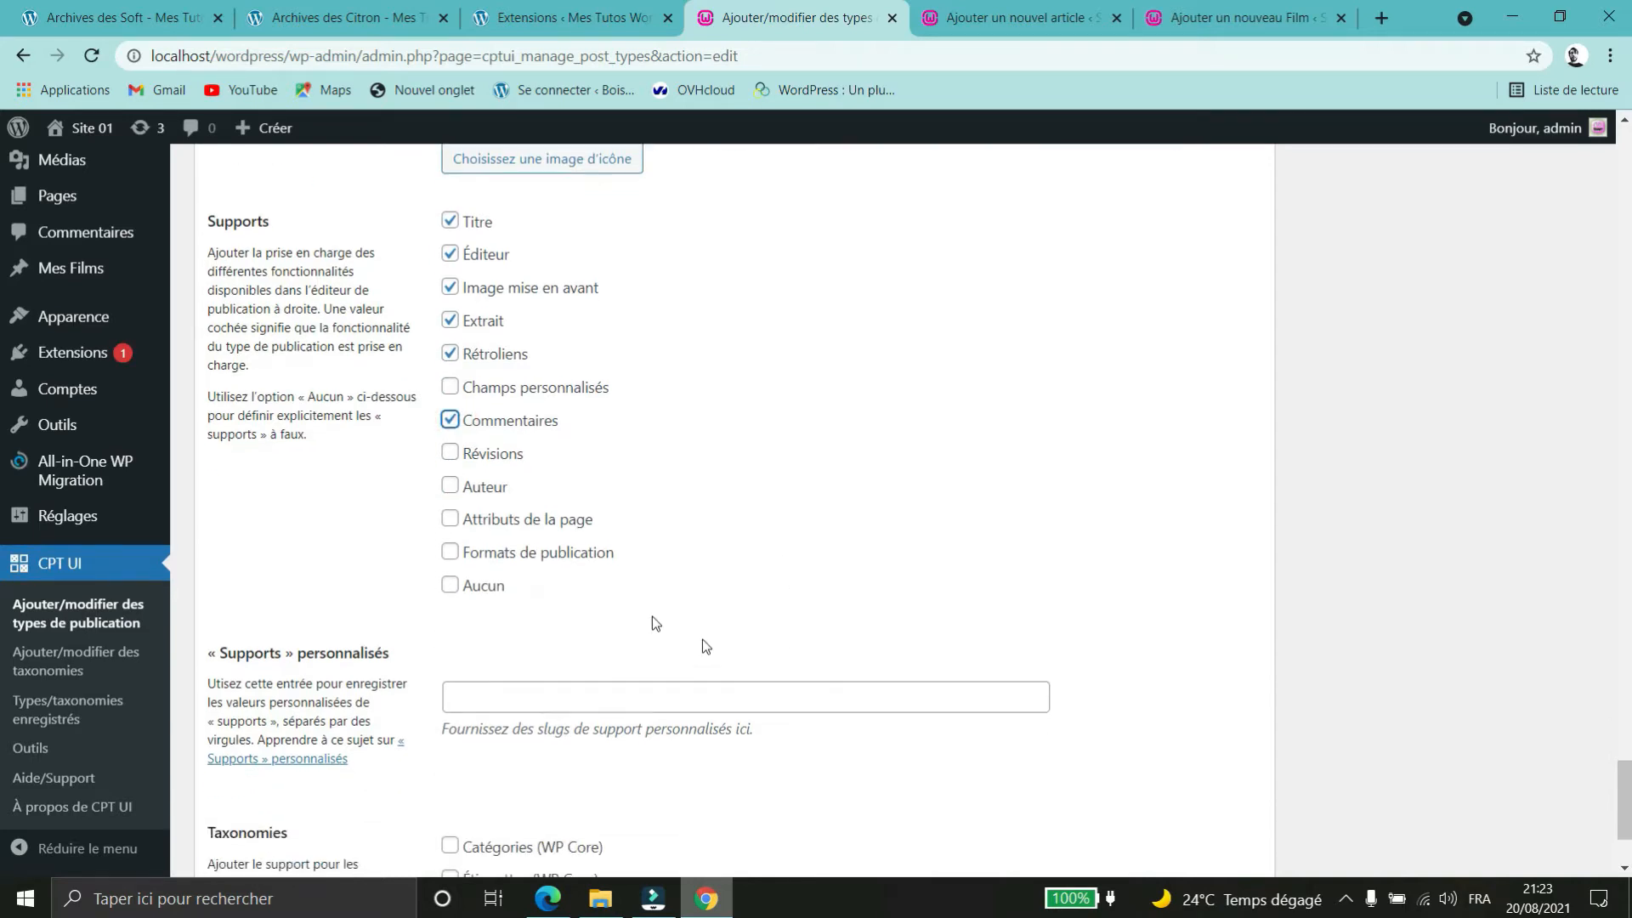
click(450, 455)
click(450, 488)
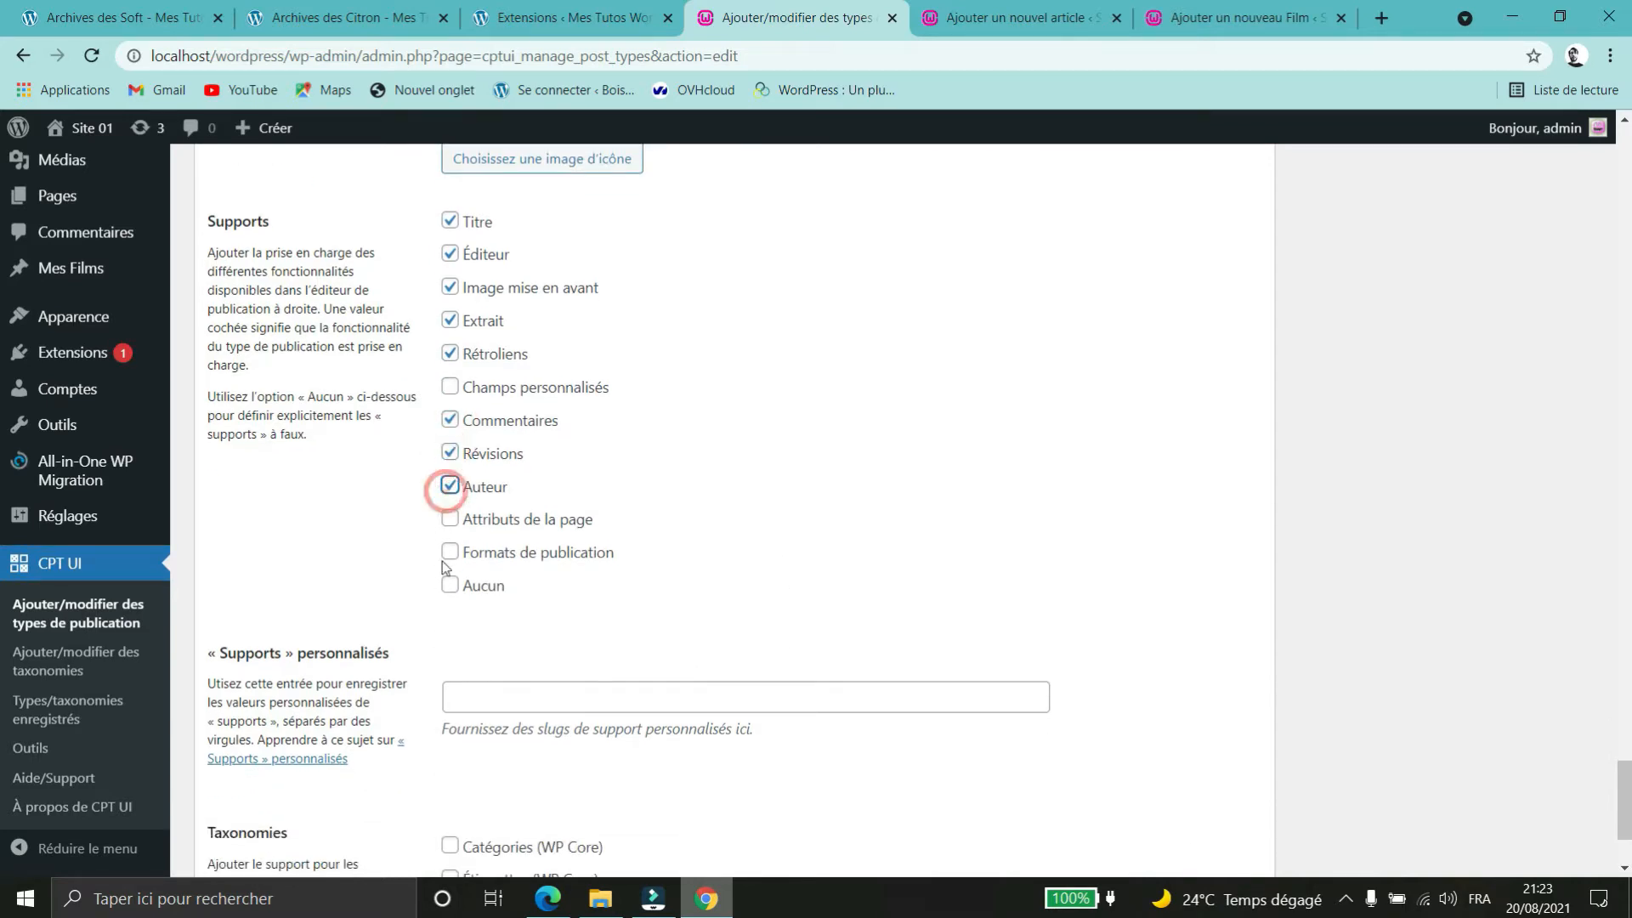
click(450, 519)
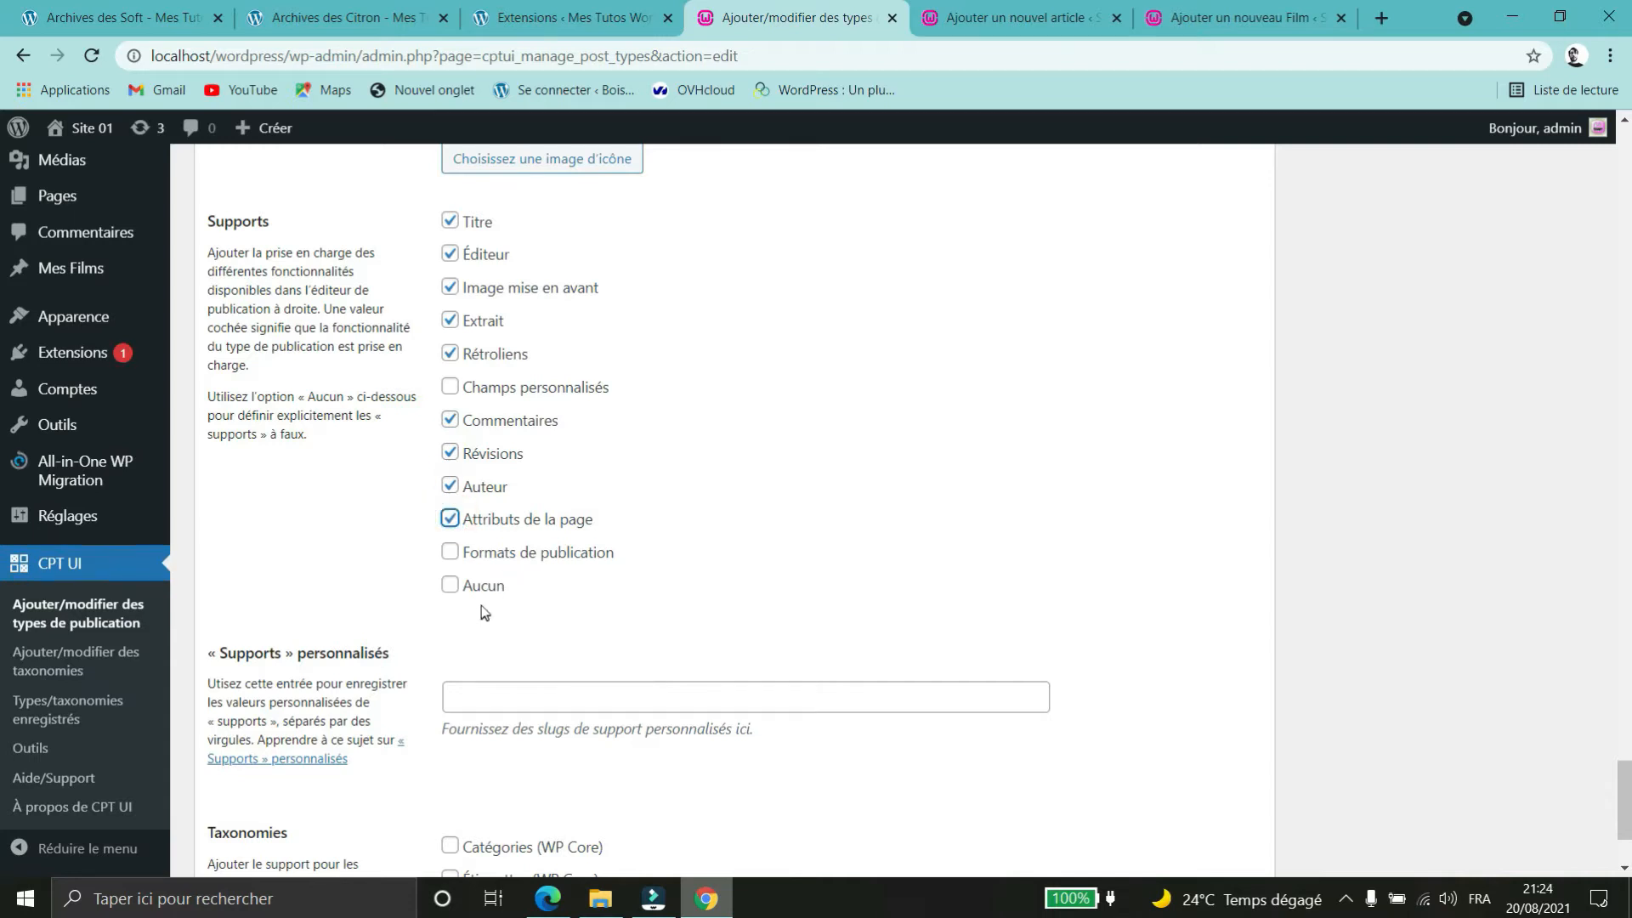
click(450, 552)
click(451, 552)
scroll(717, 499, down, 2)
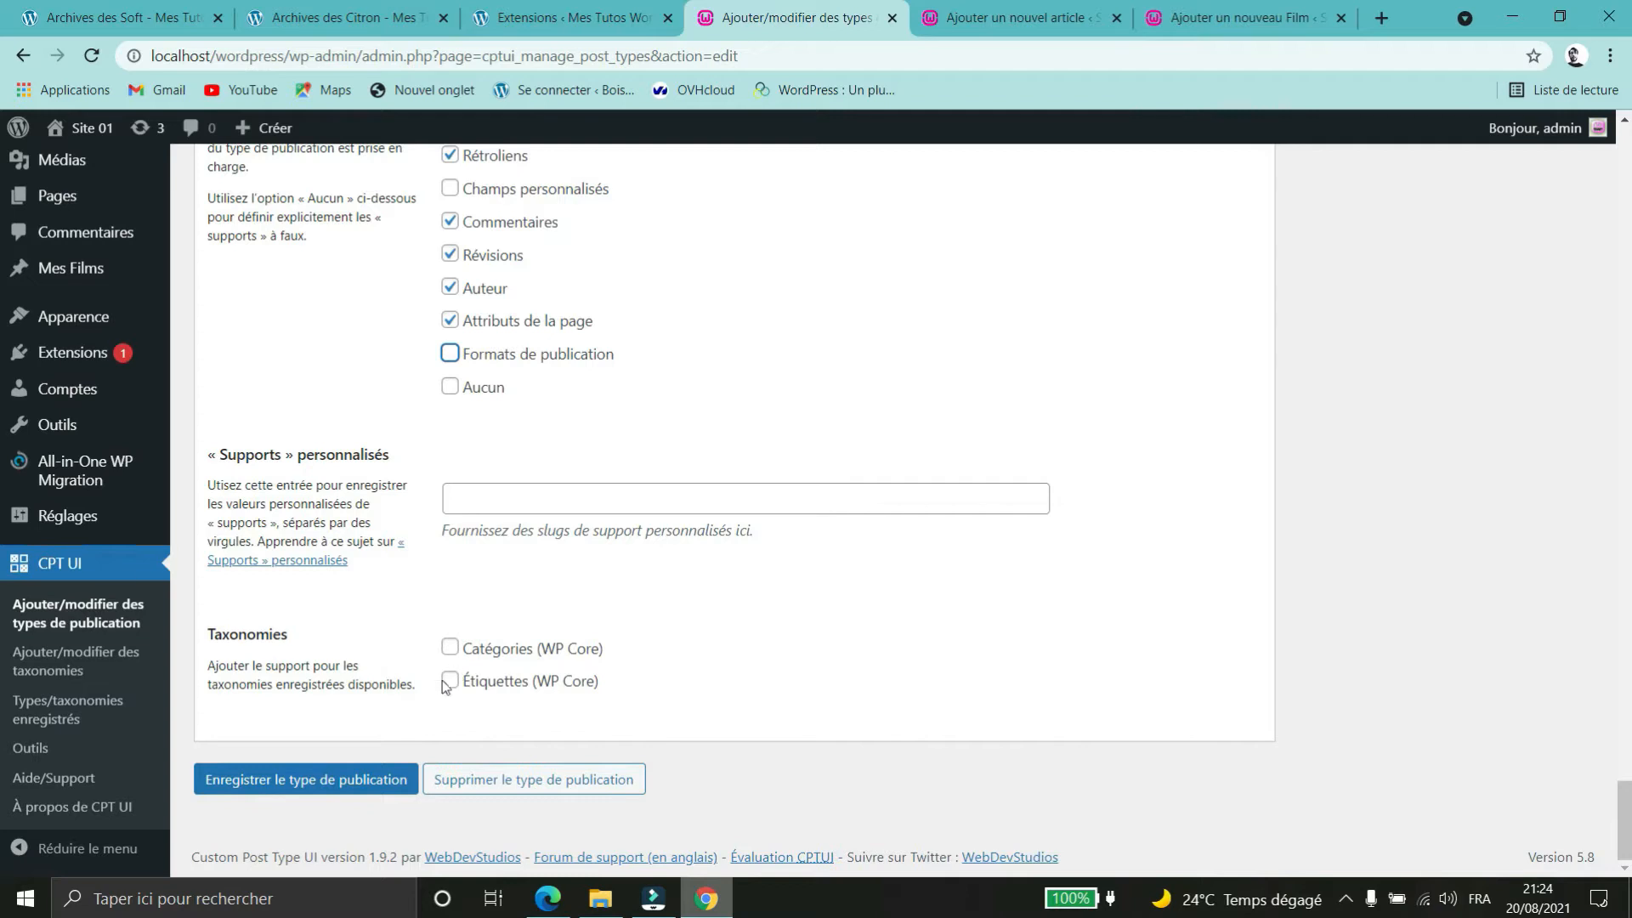
click(329, 787)
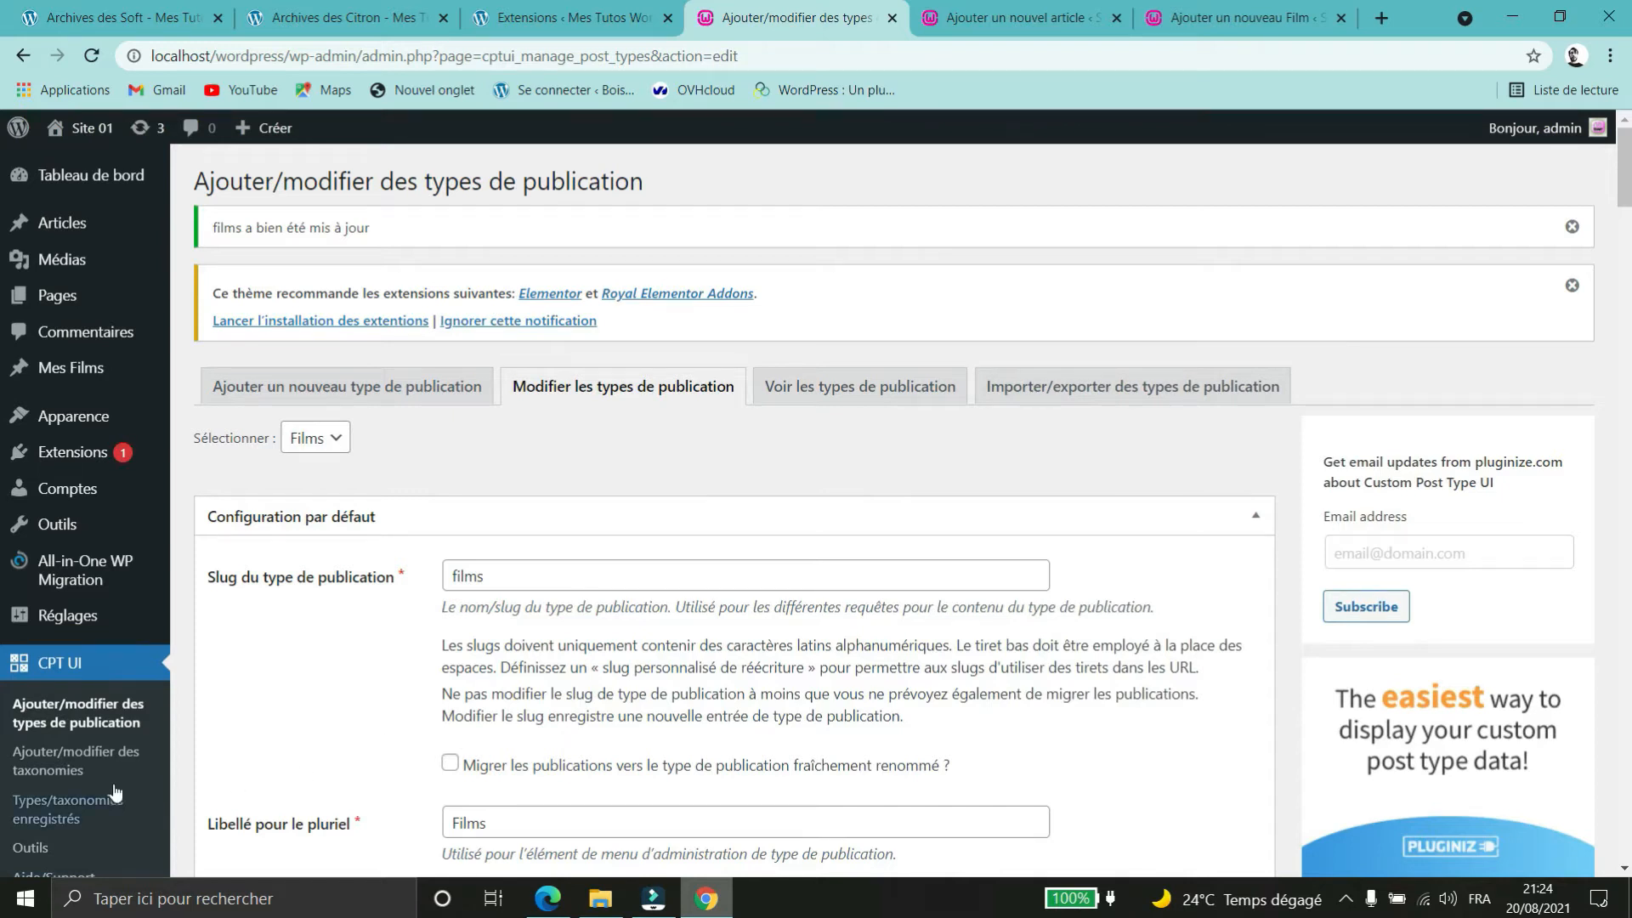
- Start a new taxonomy in CPT UI and set its slug to "genre"
click(61, 764)
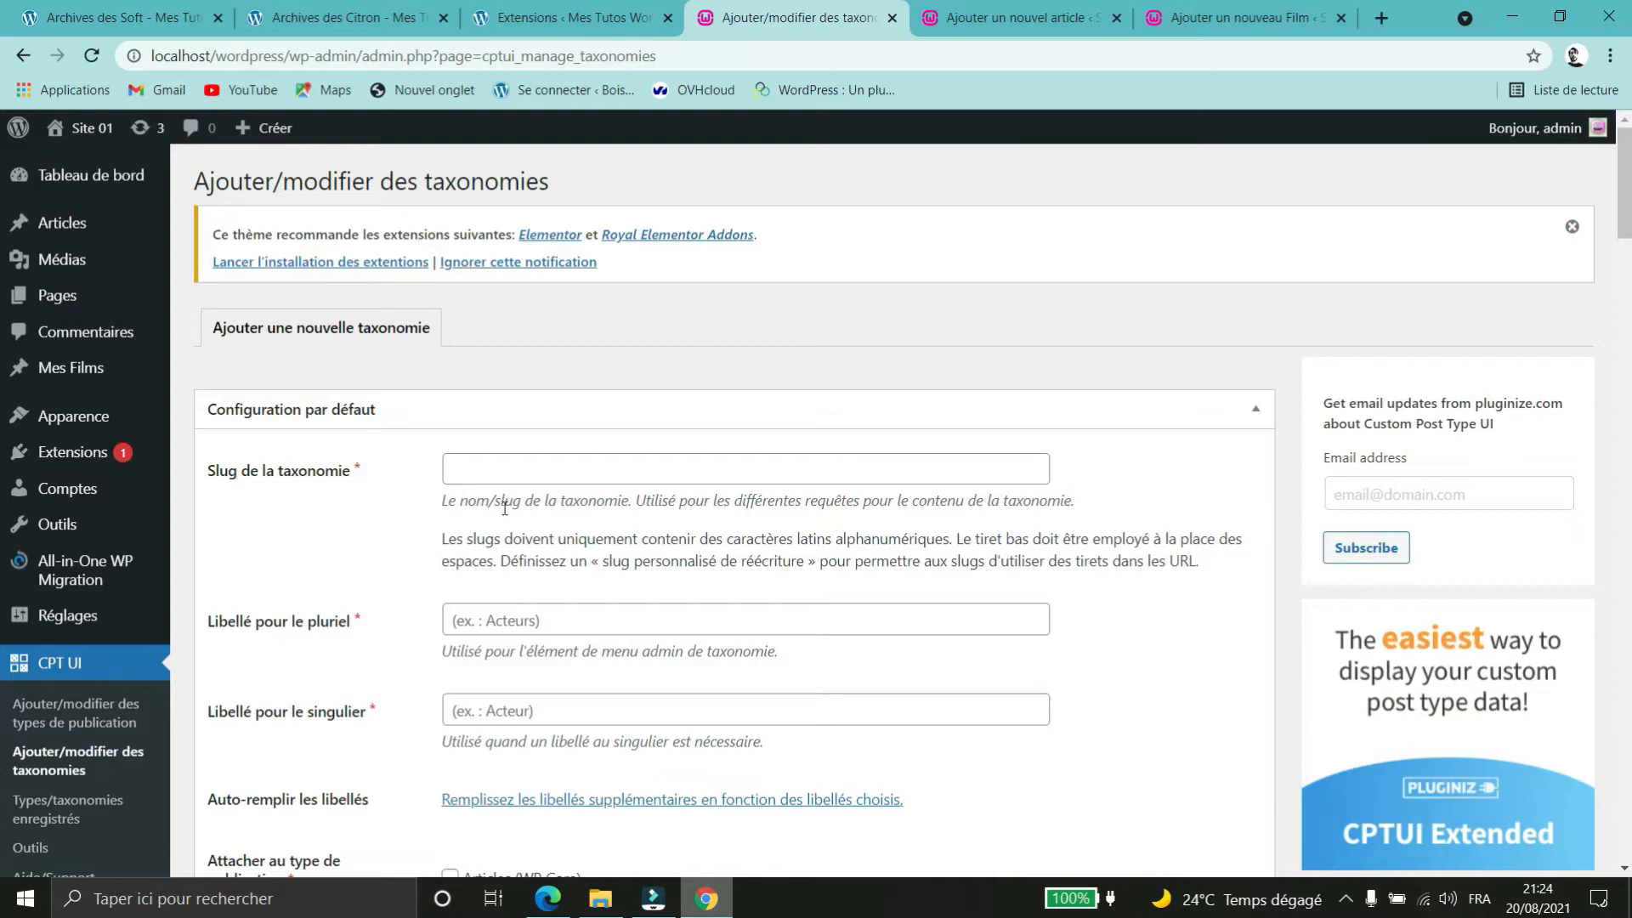
click(664, 469)
text(ger)
key(BackSpace)
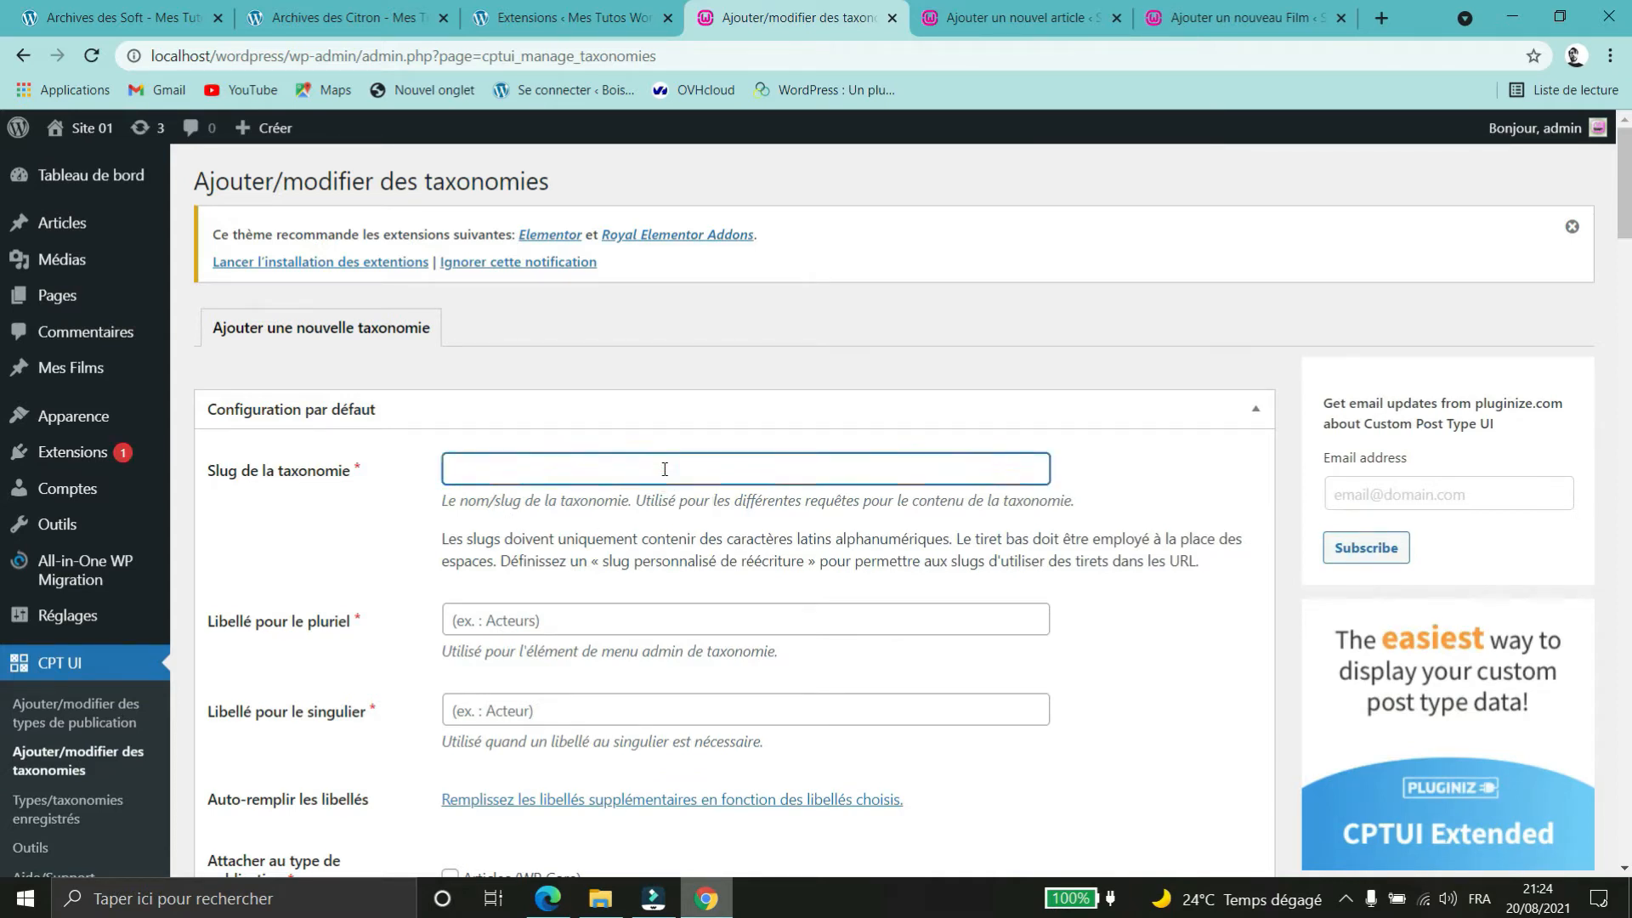
text(genre)
- Set the taxonomy's plural label to "Genre" and singular label to "Genres", and attach it to the Films post type
click(640, 610)
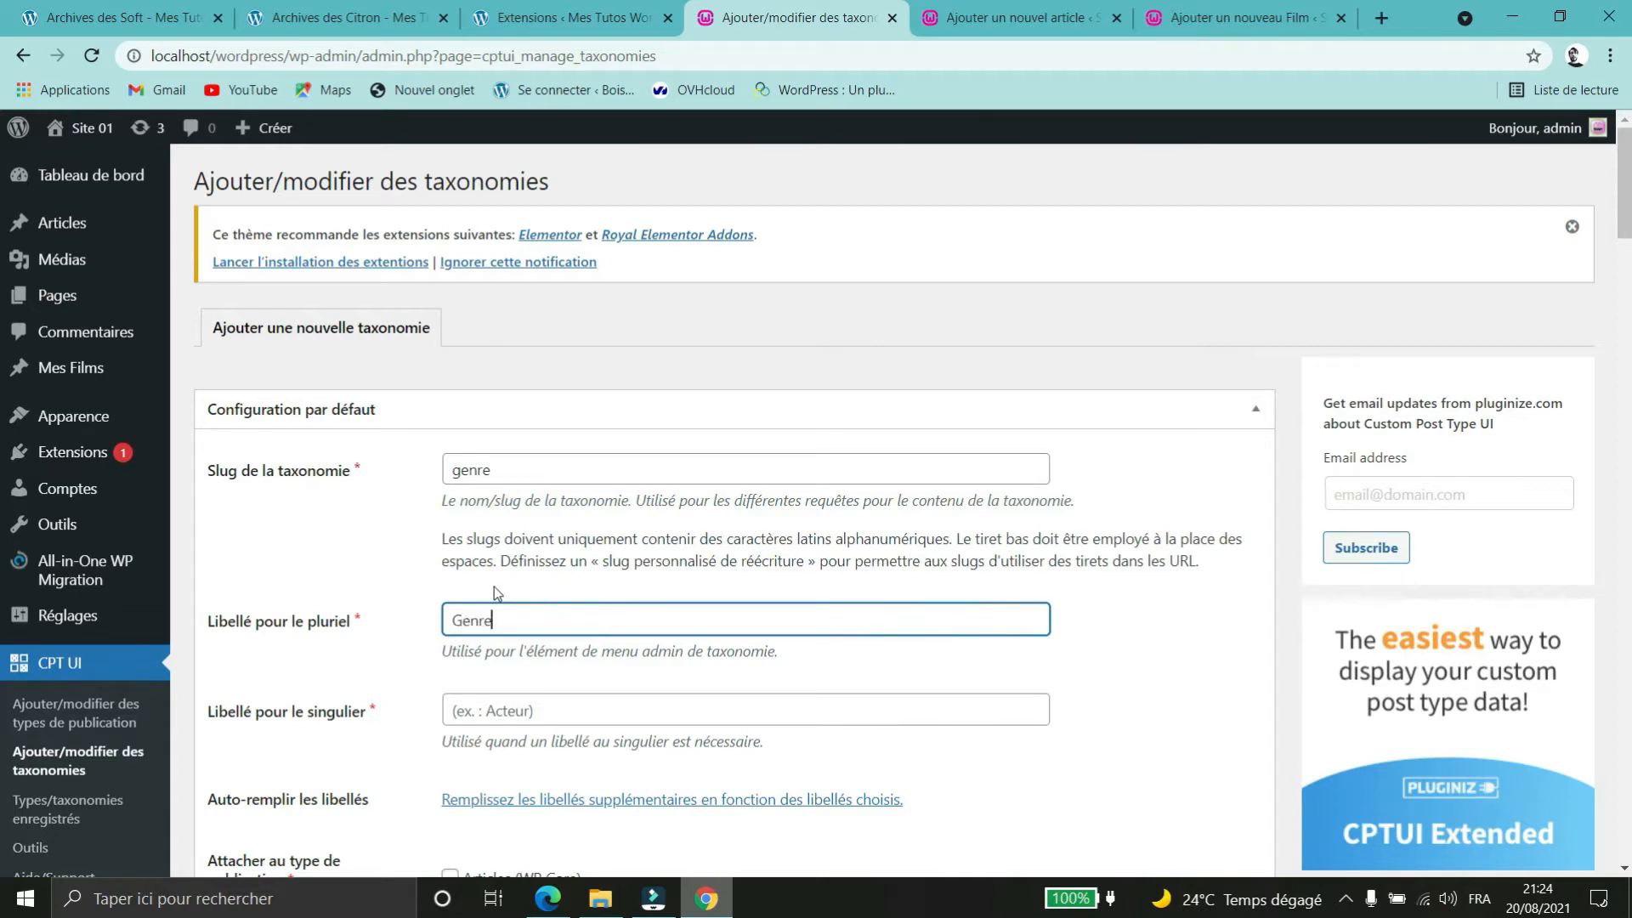
click(500, 710)
text(Genres)
scroll(701, 640, down, 3)
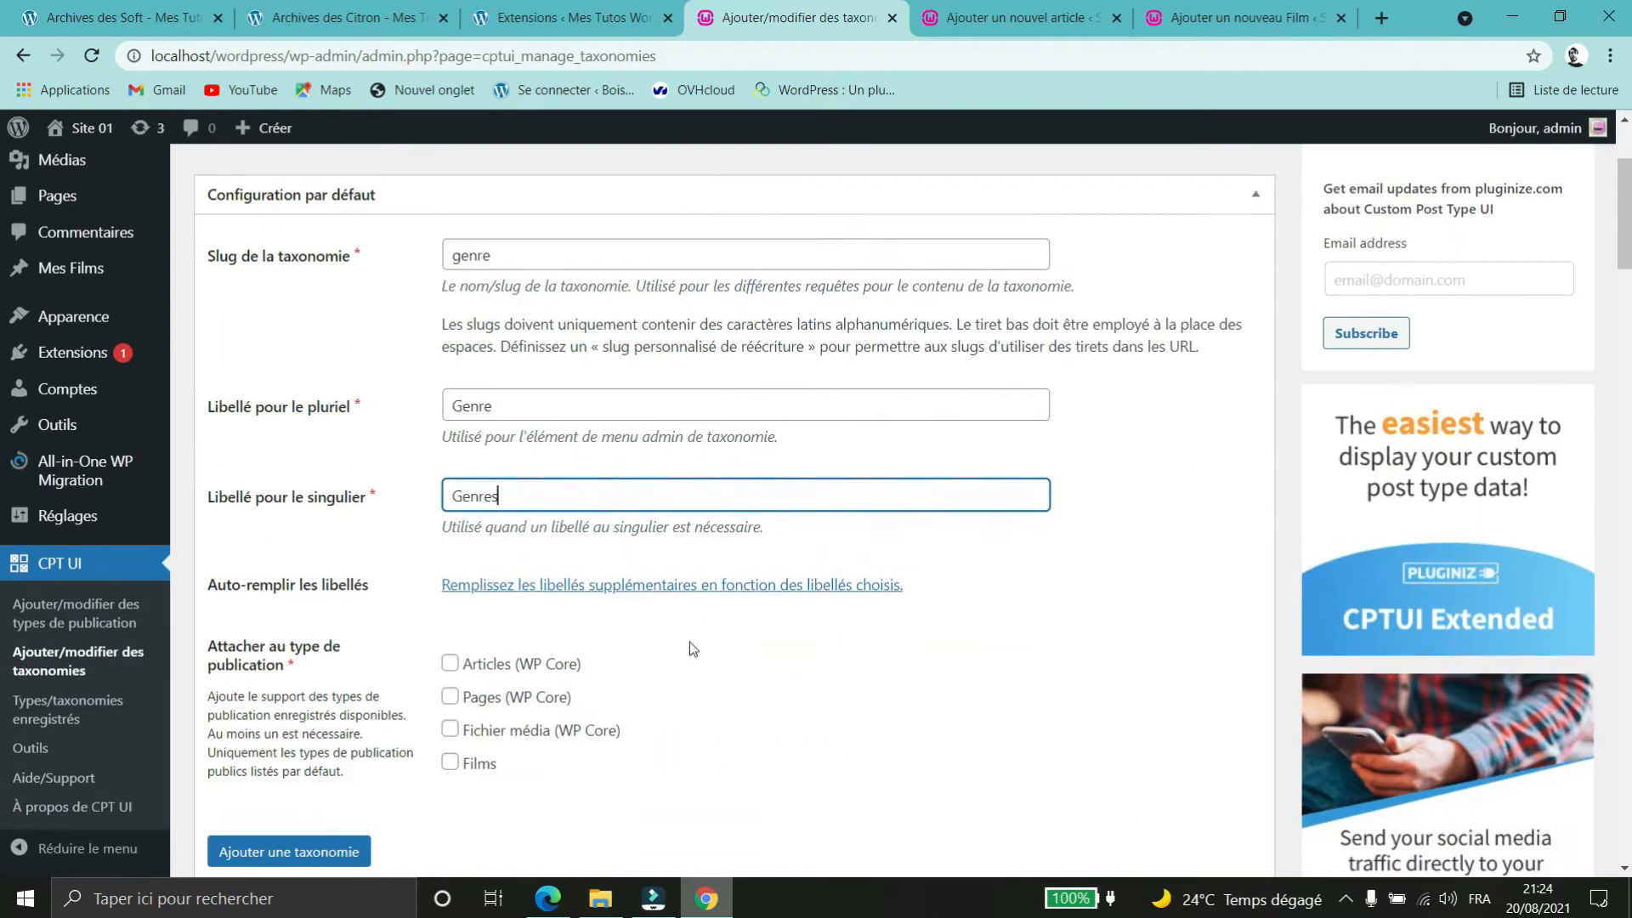
scroll(685, 651, down, 1)
click(450, 660)
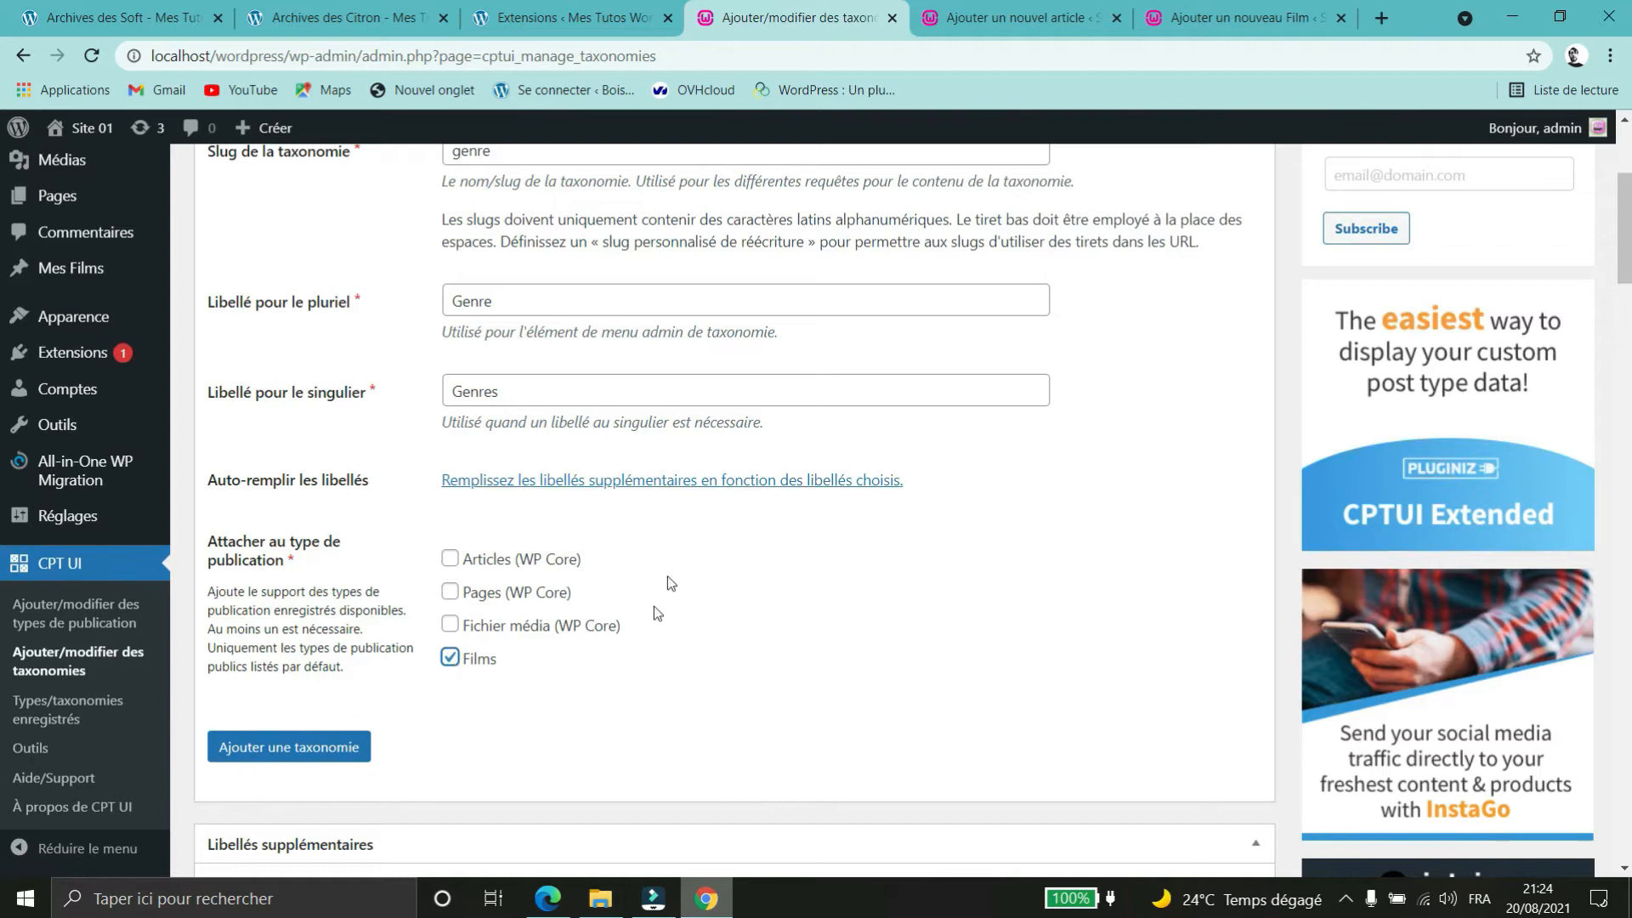
- Add the genre taxonomy and set the slug of another new taxonomy to "acteurs"
click(274, 752)
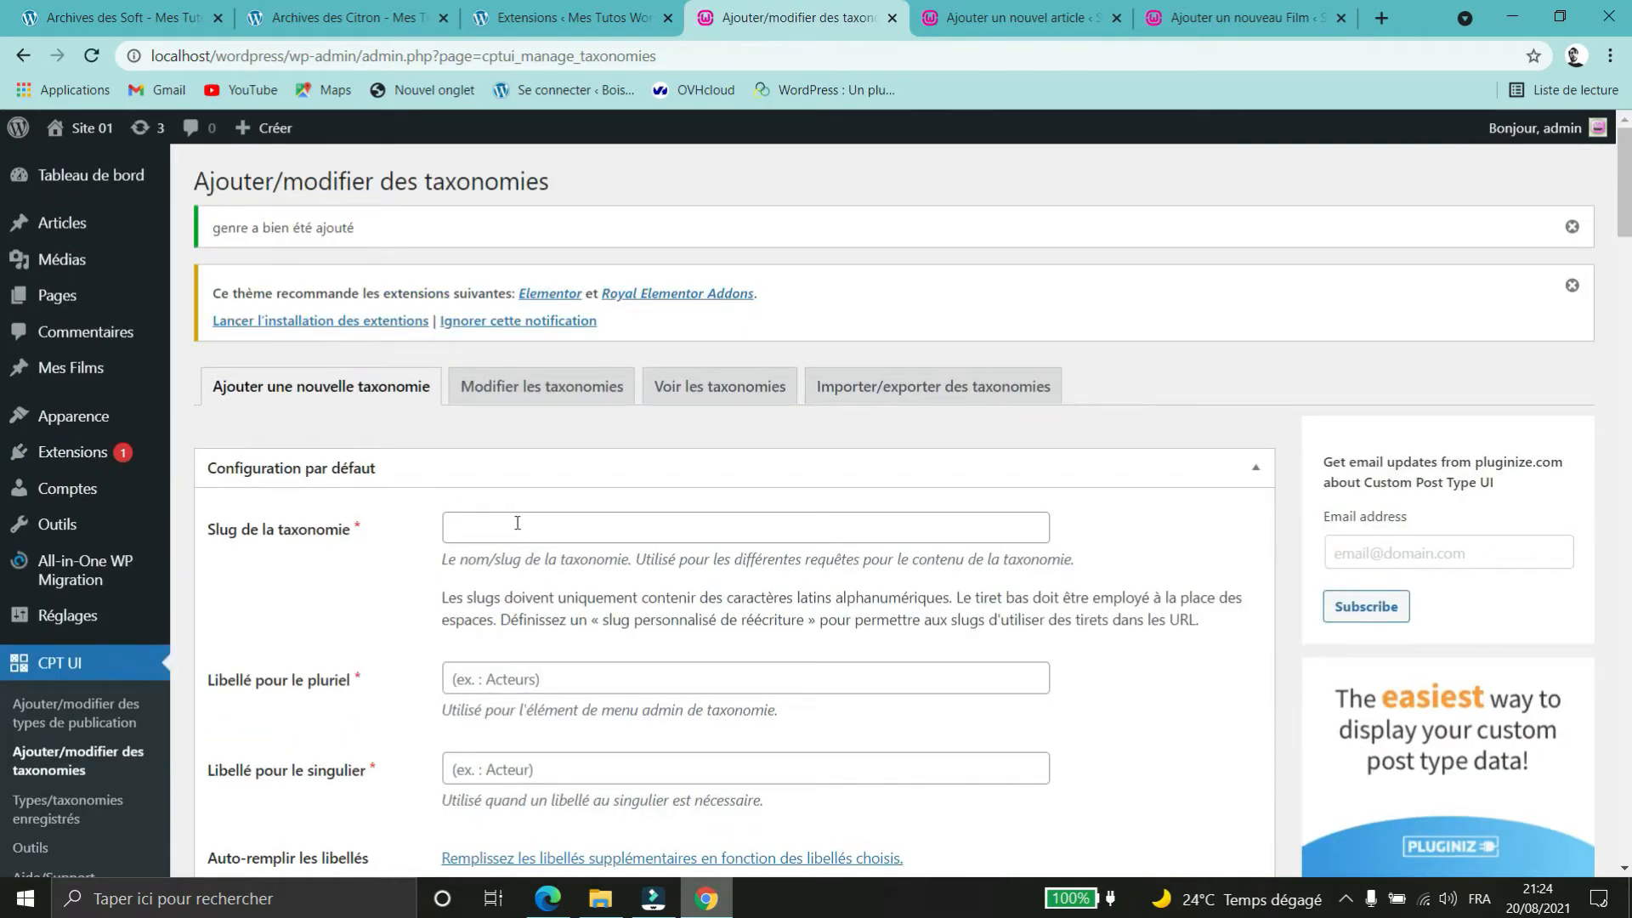
click(510, 522)
text(acteurs)
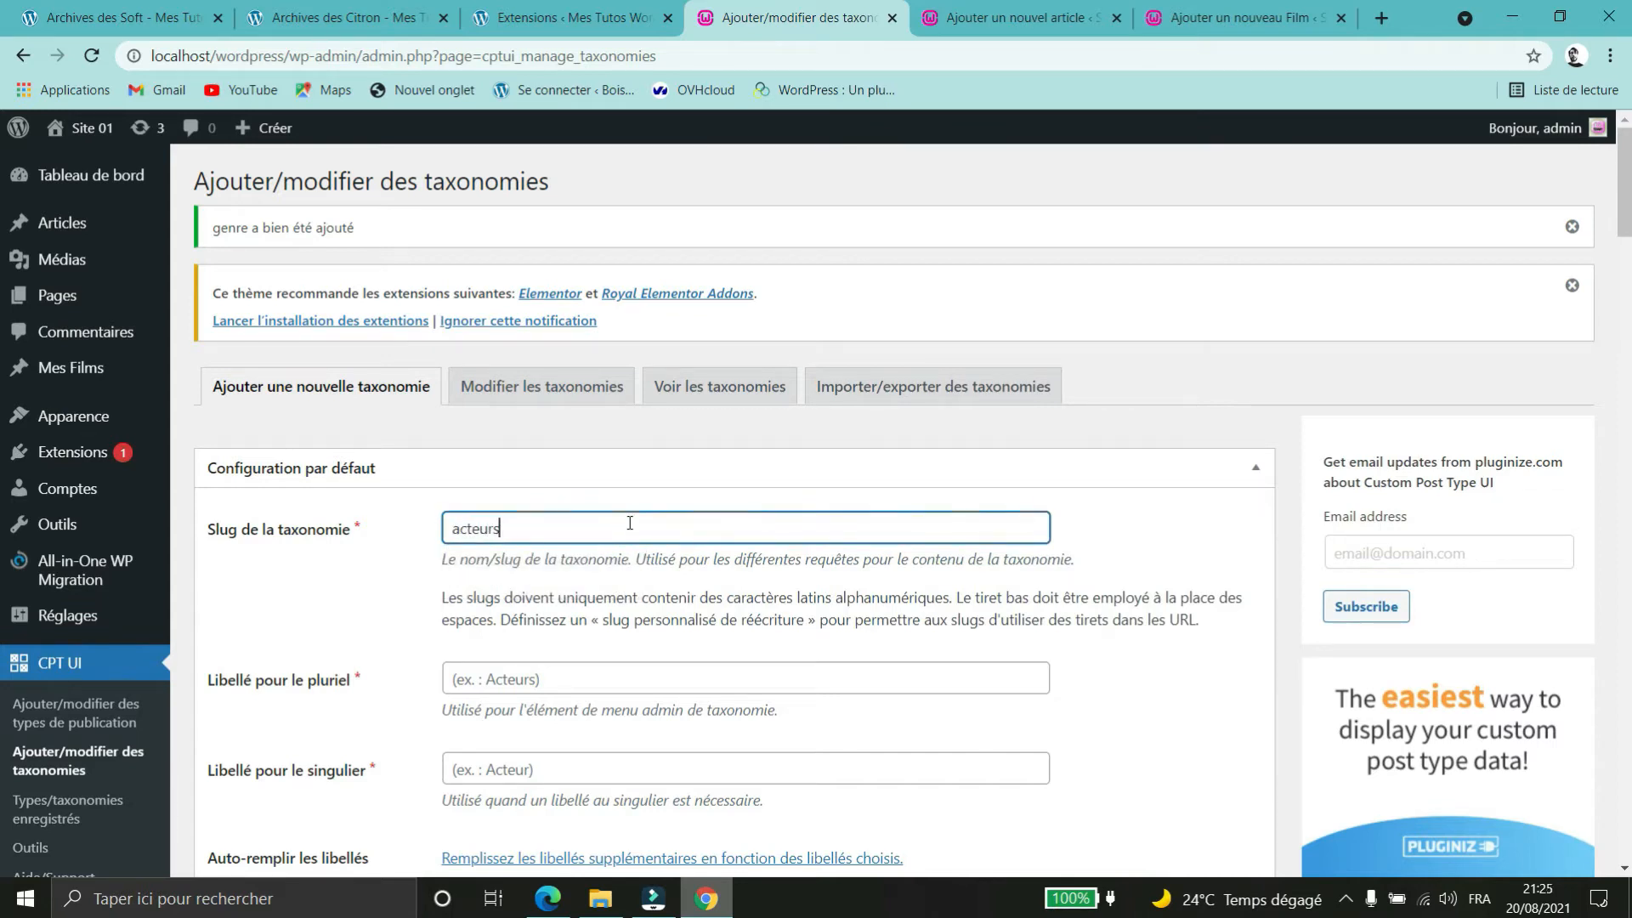
- Set the plural label to "Acteurs" and the singular to "Acteur", attach the taxonomy to Films and add it
click(629, 677)
text(Acteurs)
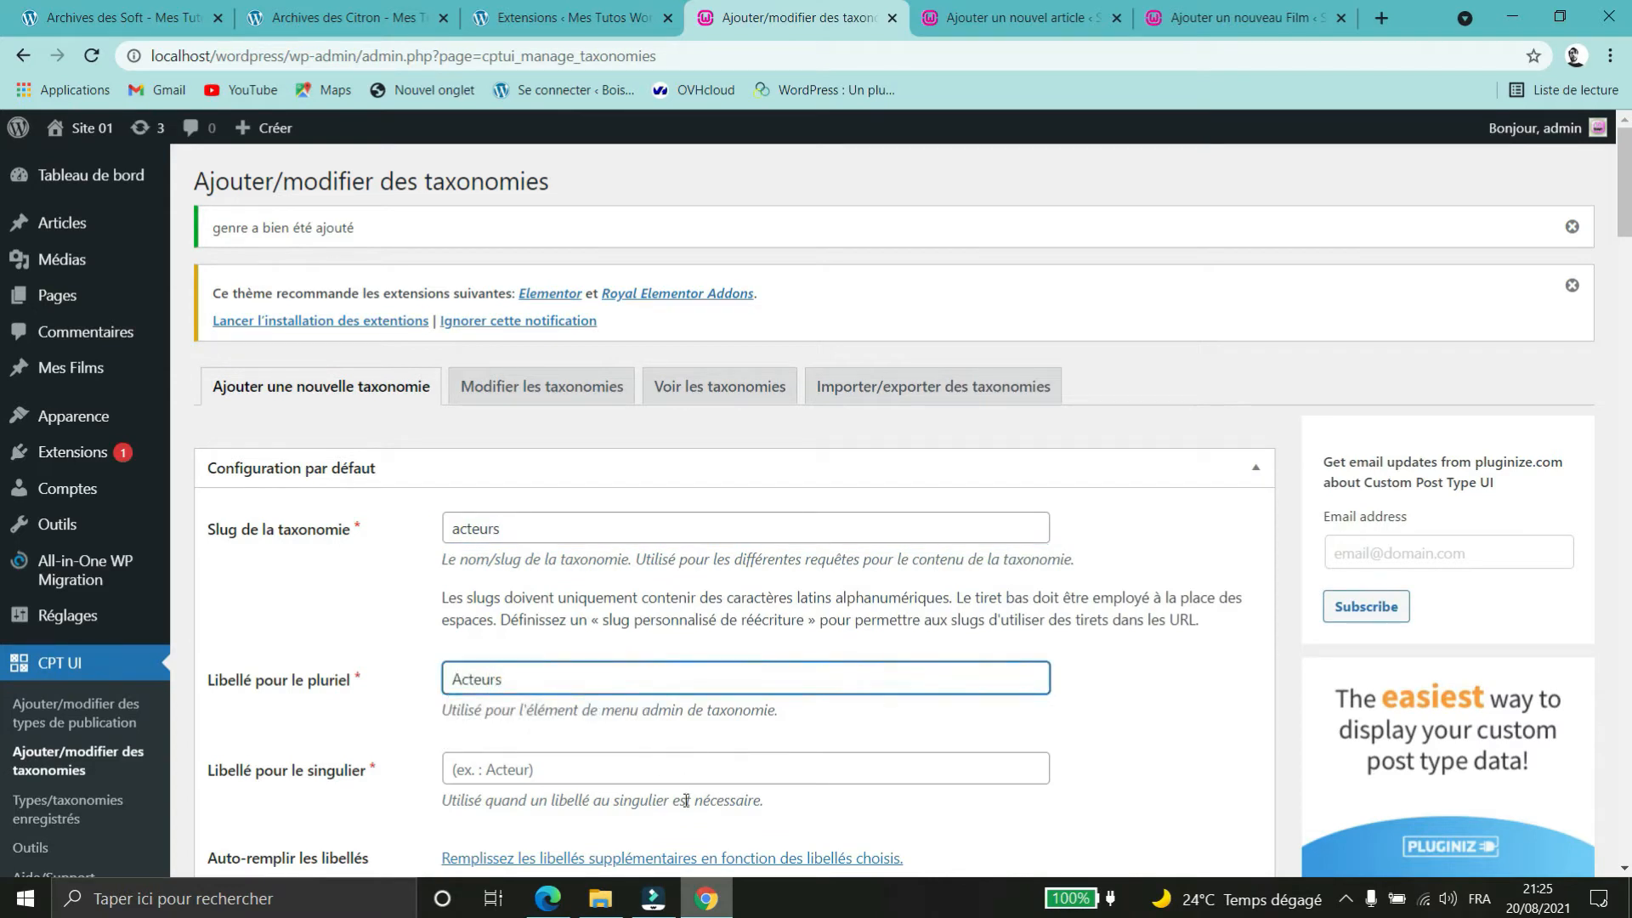
click(702, 775)
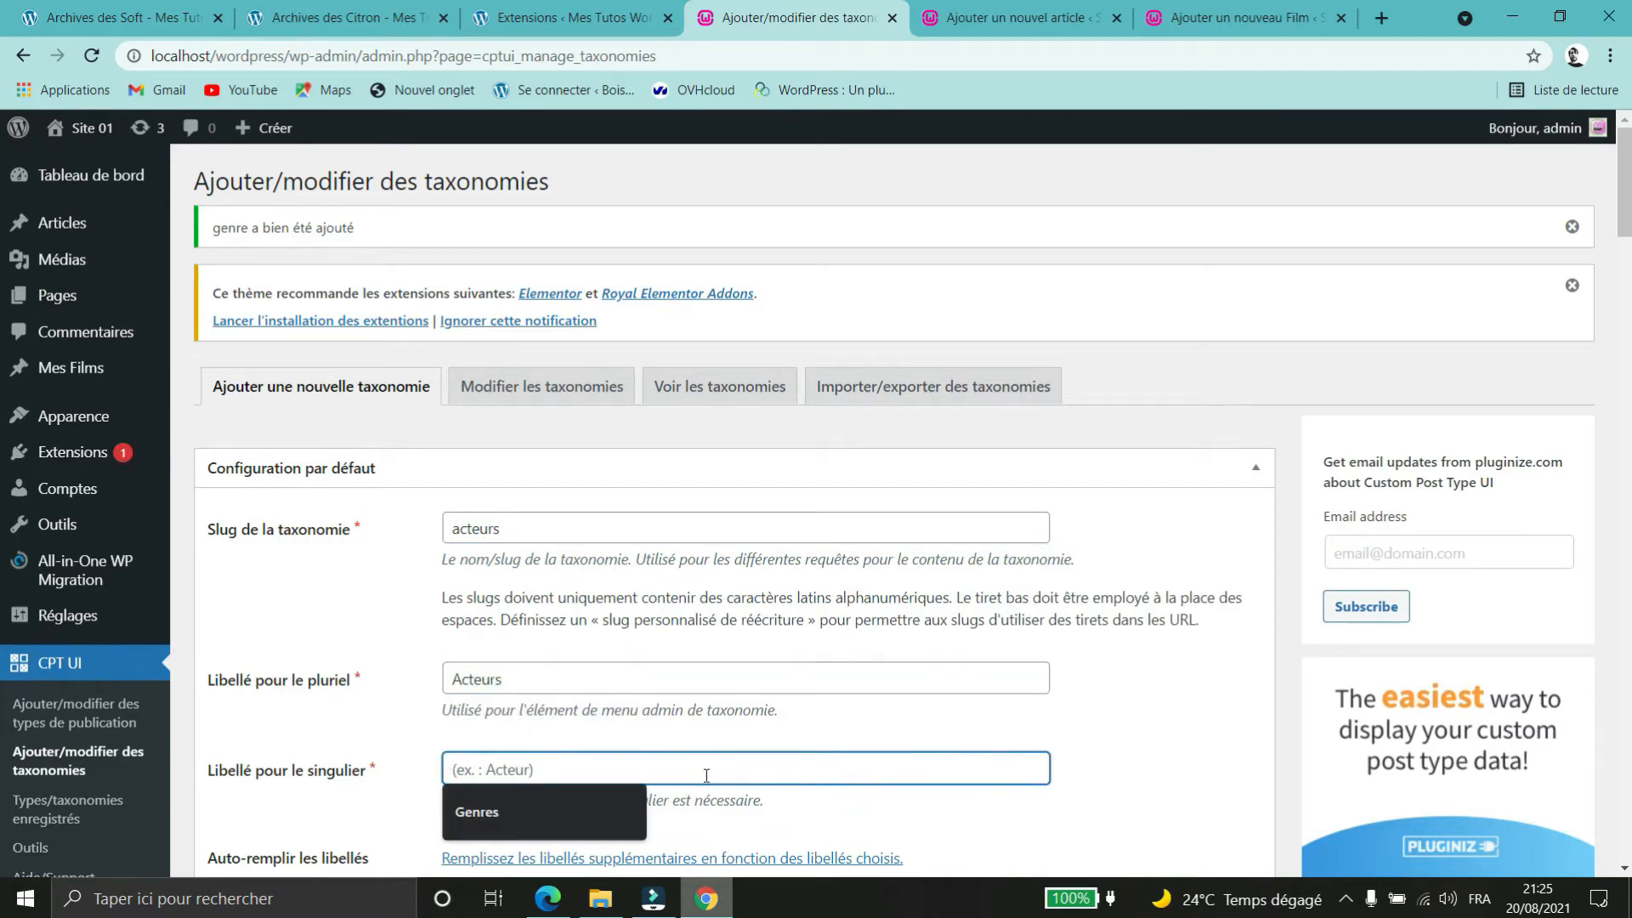
text(Acteur)
scroll(722, 714, down, 5)
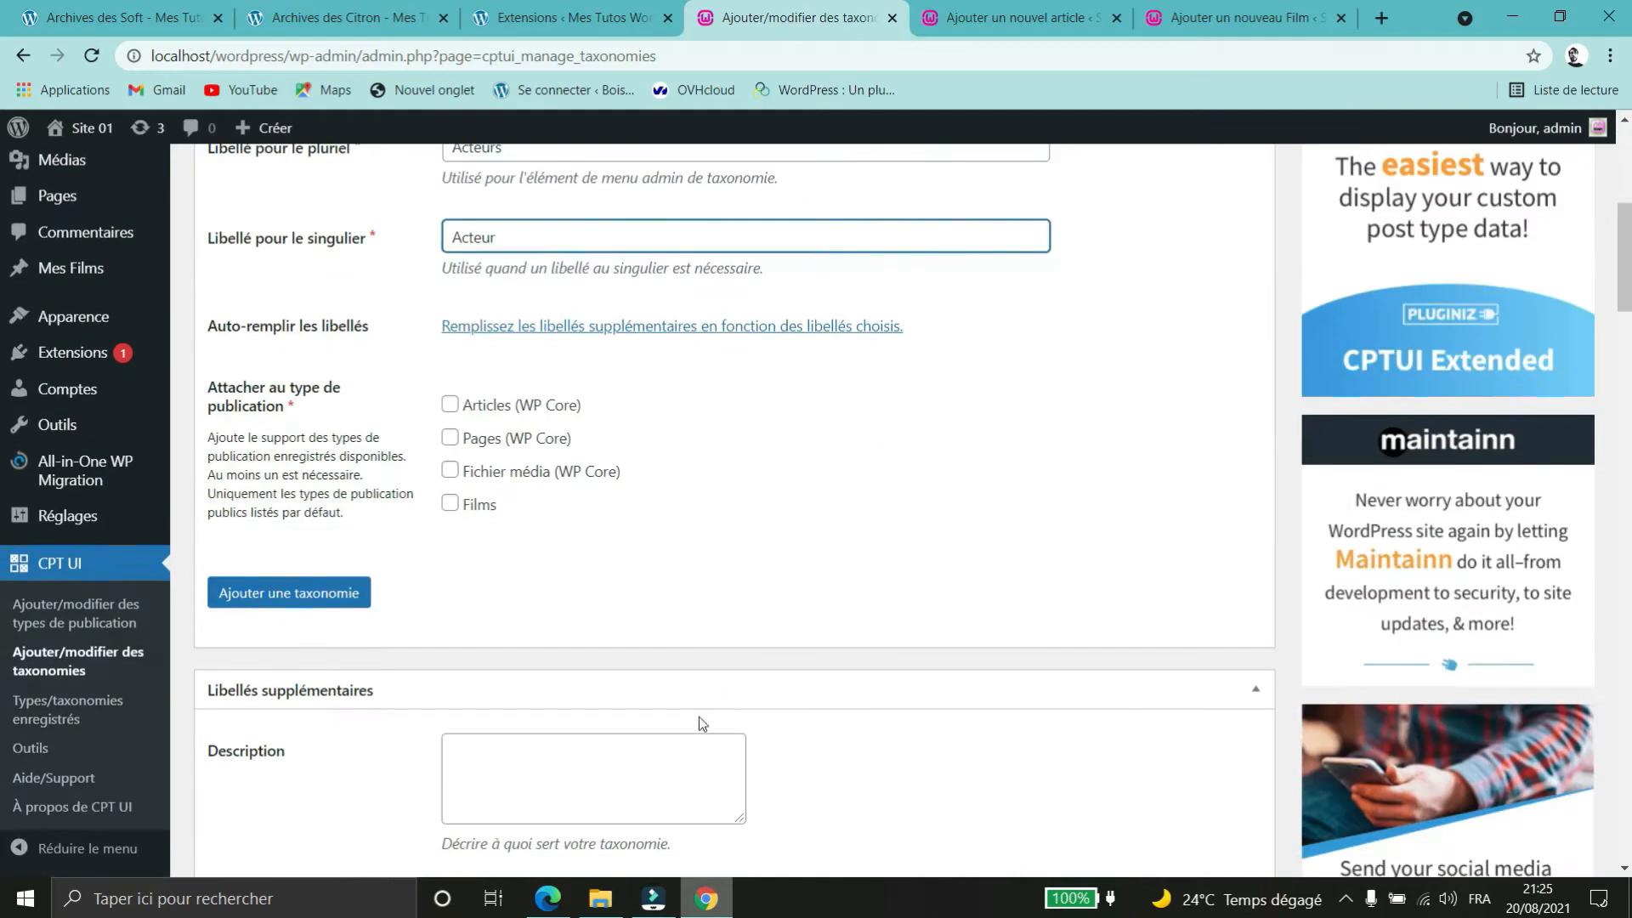
click(450, 503)
click(303, 590)
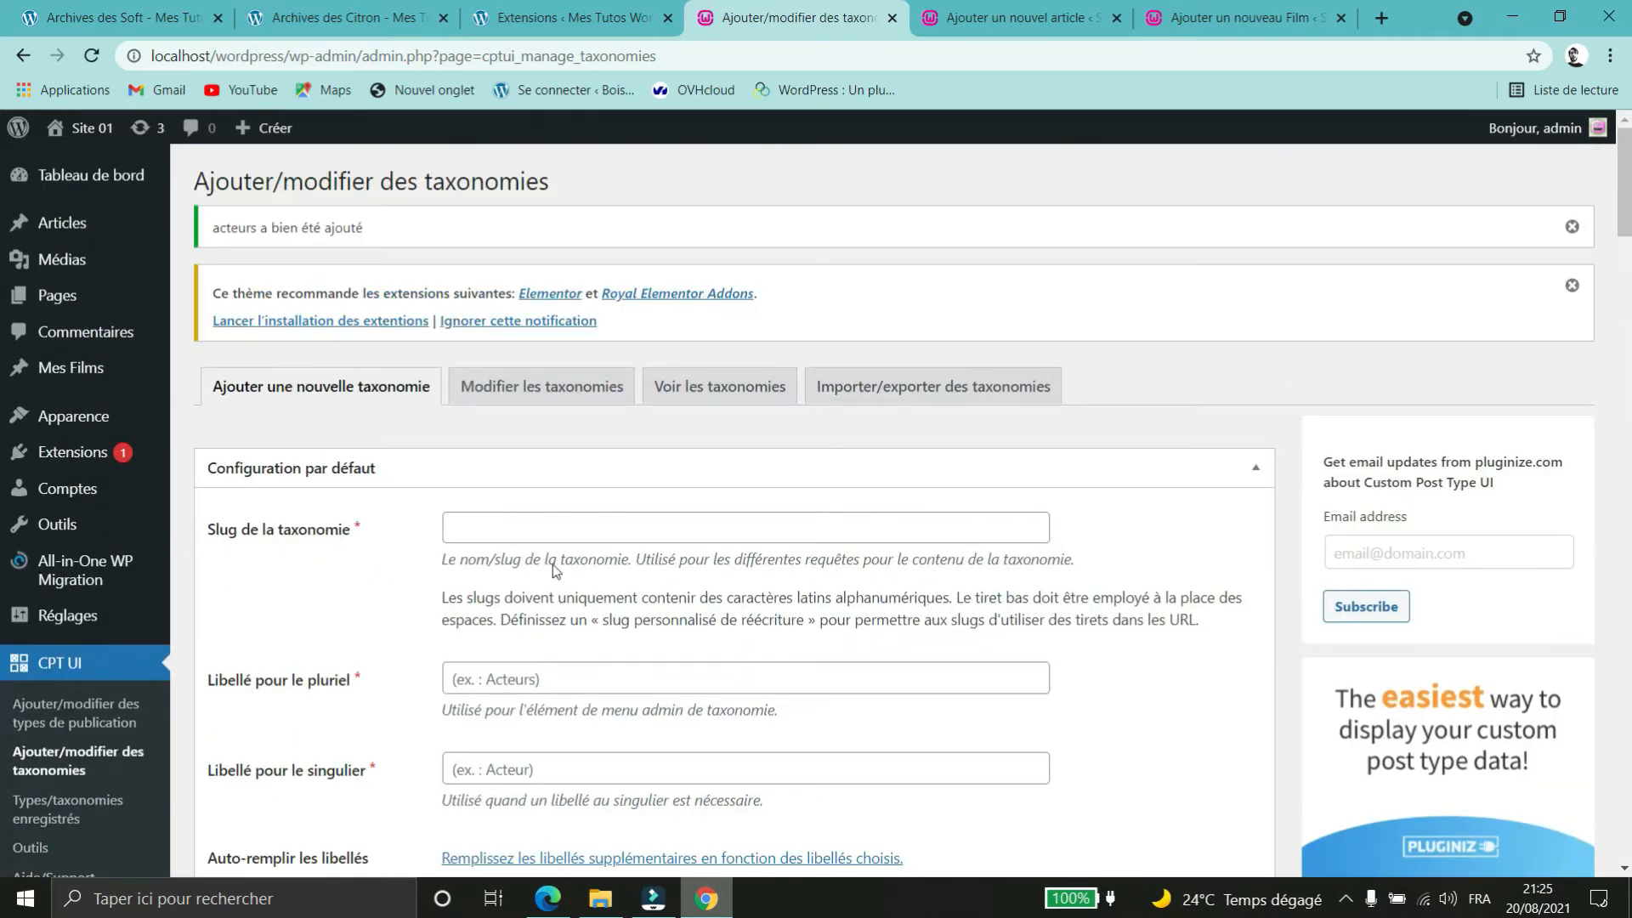
- Give a new taxonomy the slug "realisateur" and the plural label "Réalisateurs"
click(485, 516)
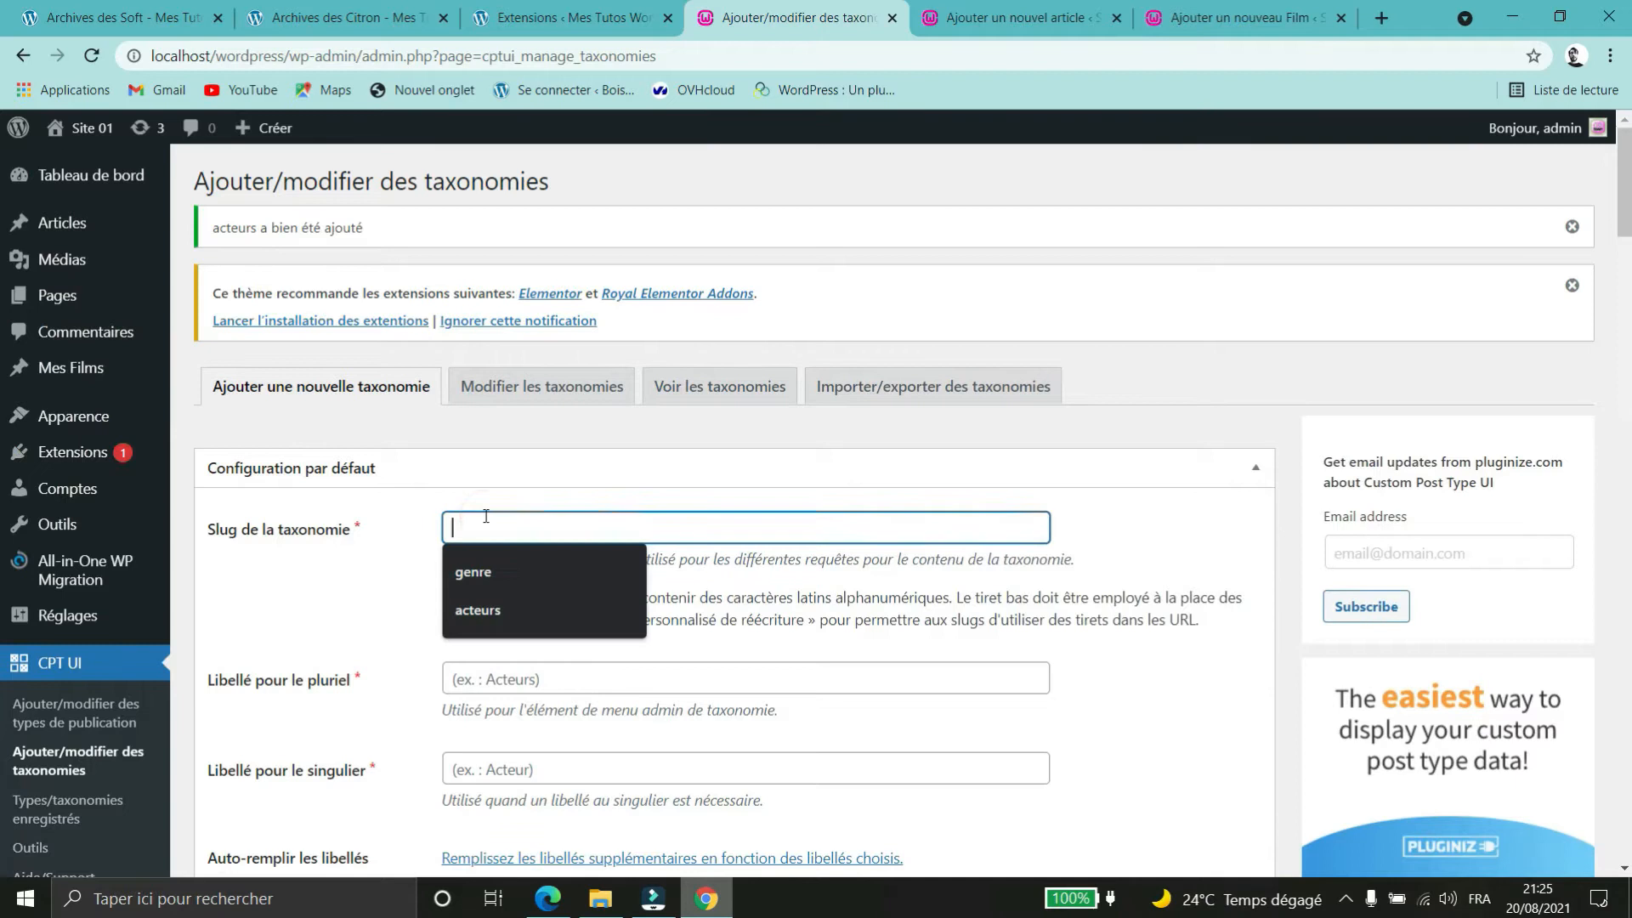
text(reali)
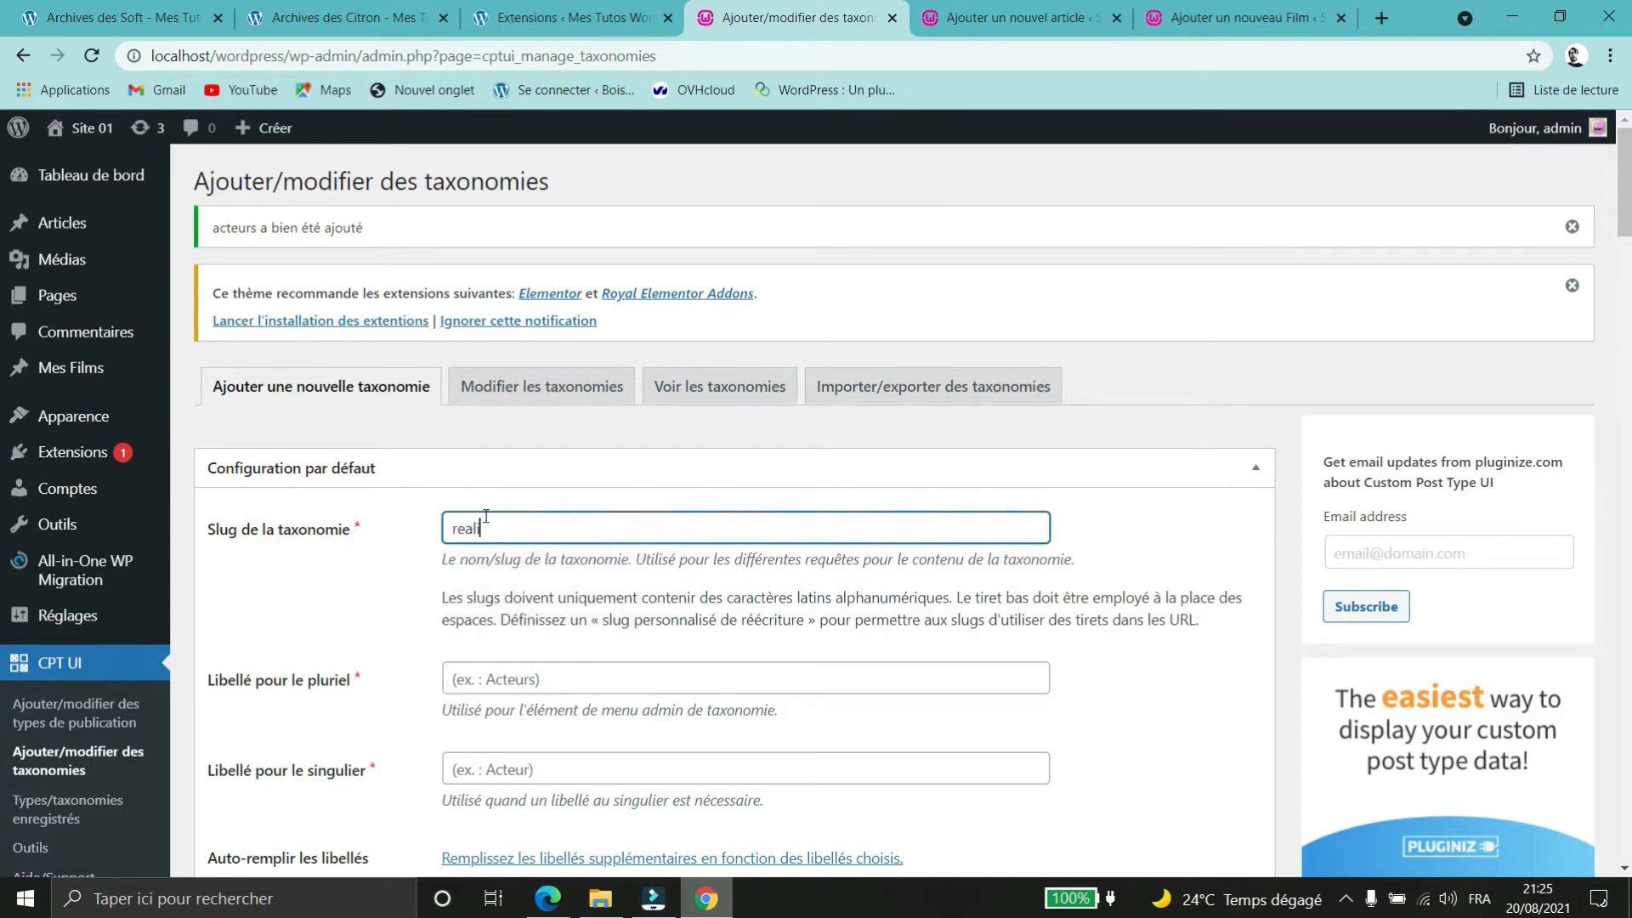
text(sateurs)
key(BackSpace)
click(567, 679)
text(Réalisateurs)
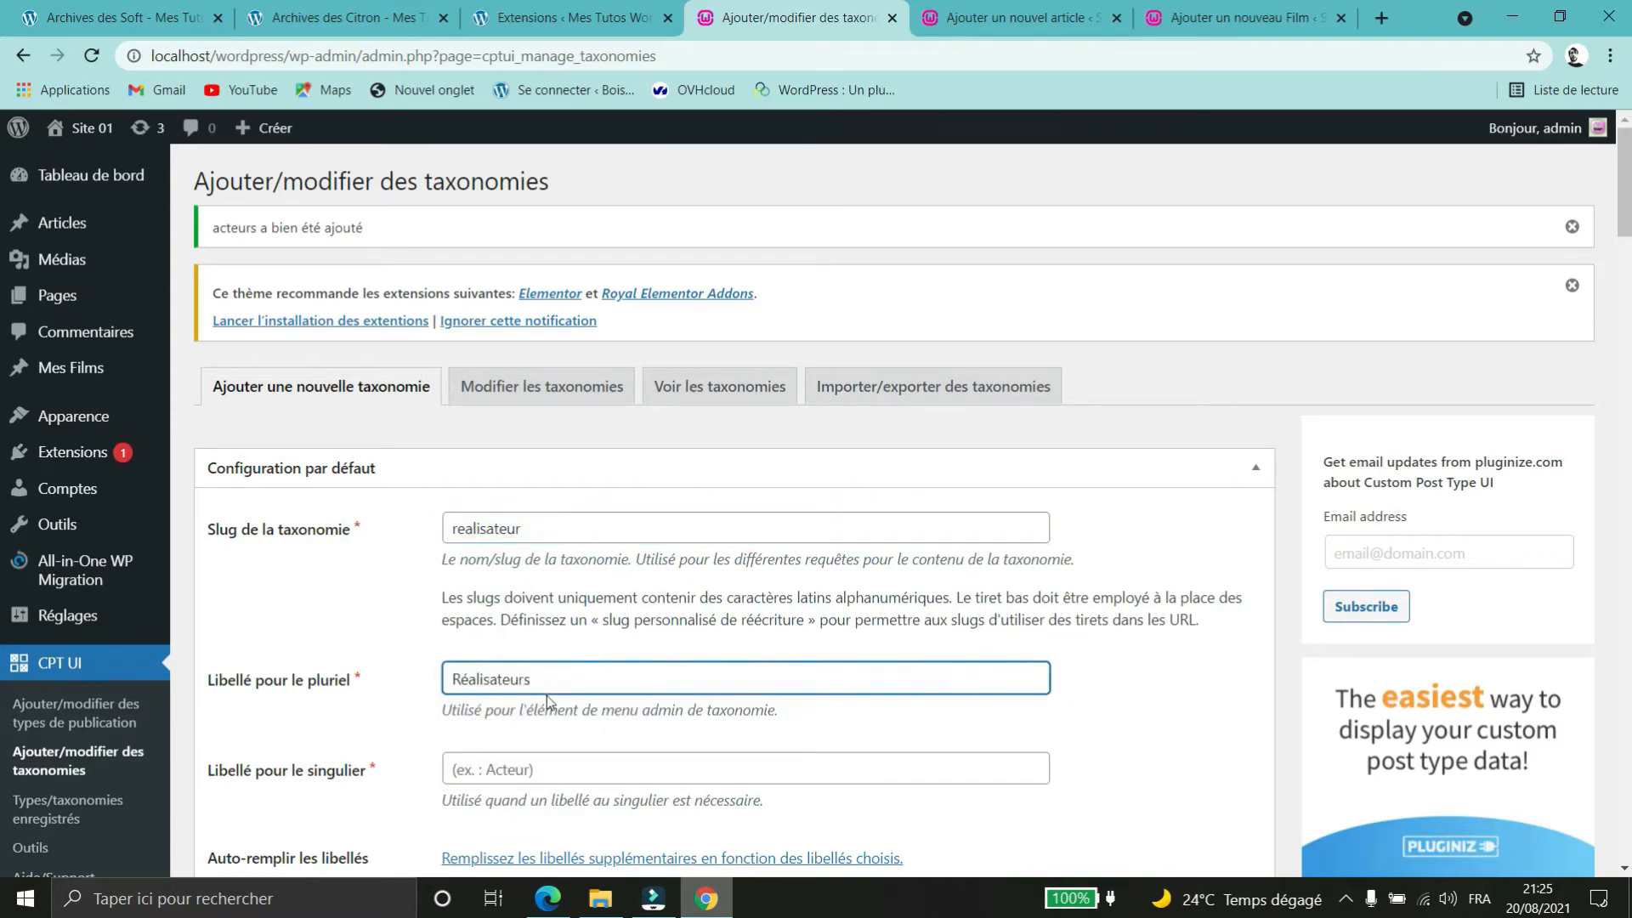
- Set the singular label to "Réalisateur", attach the taxonomy to the Films post type and add it
double_click(572, 677)
key(ctrl+c)
click(605, 767)
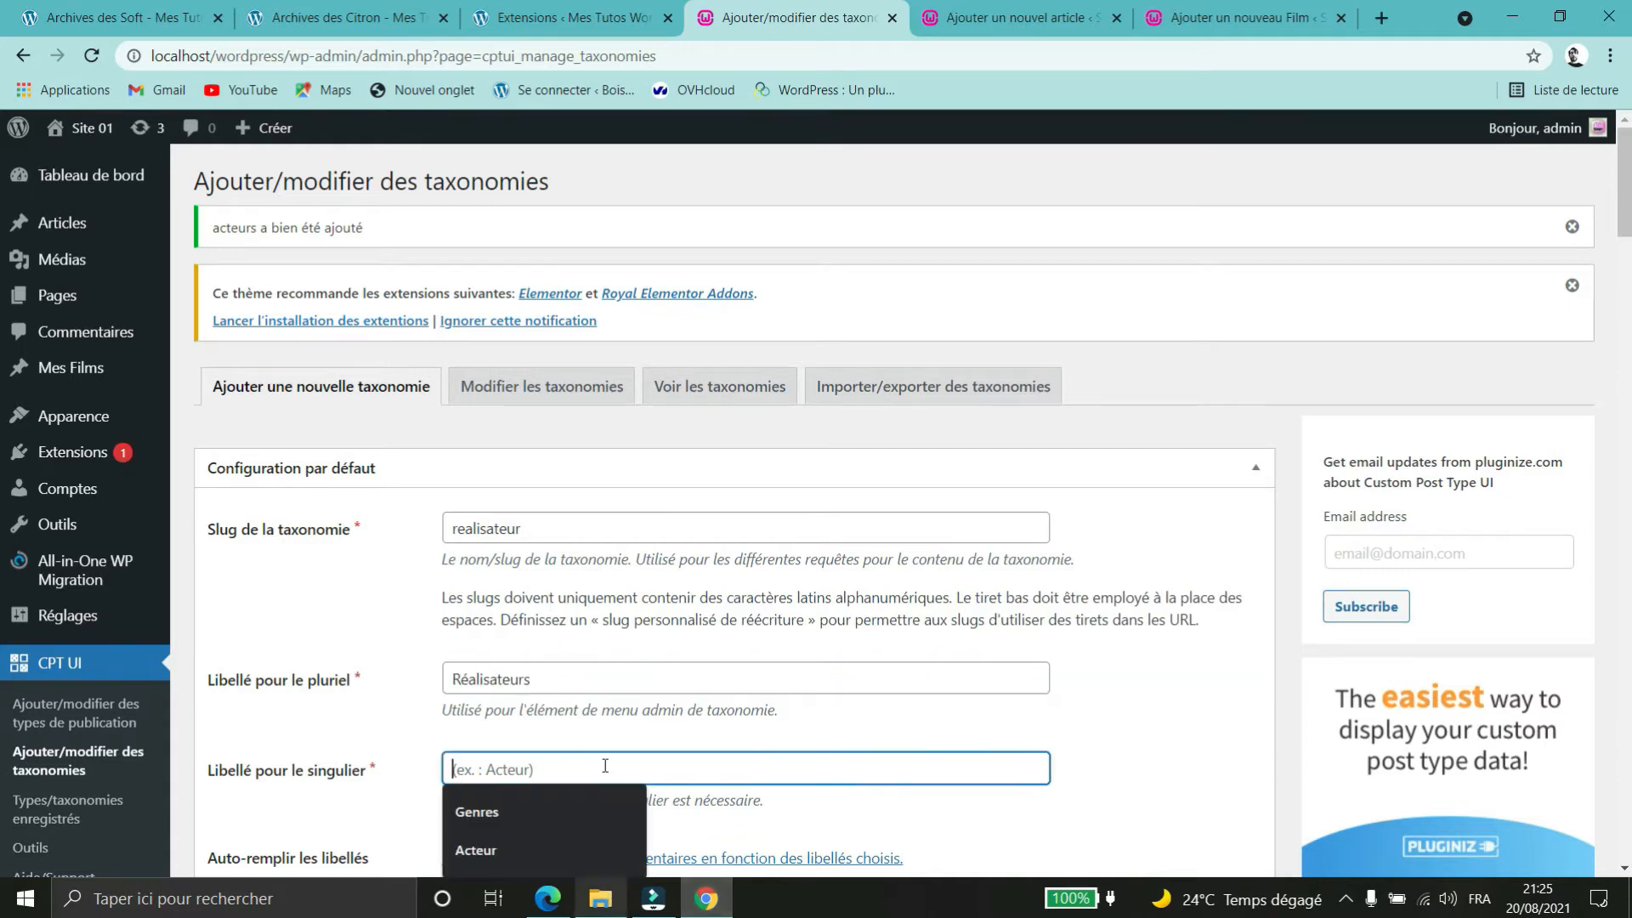
key(ctrl+v)
key(BackSpace)
scroll(930, 612, down, 6)
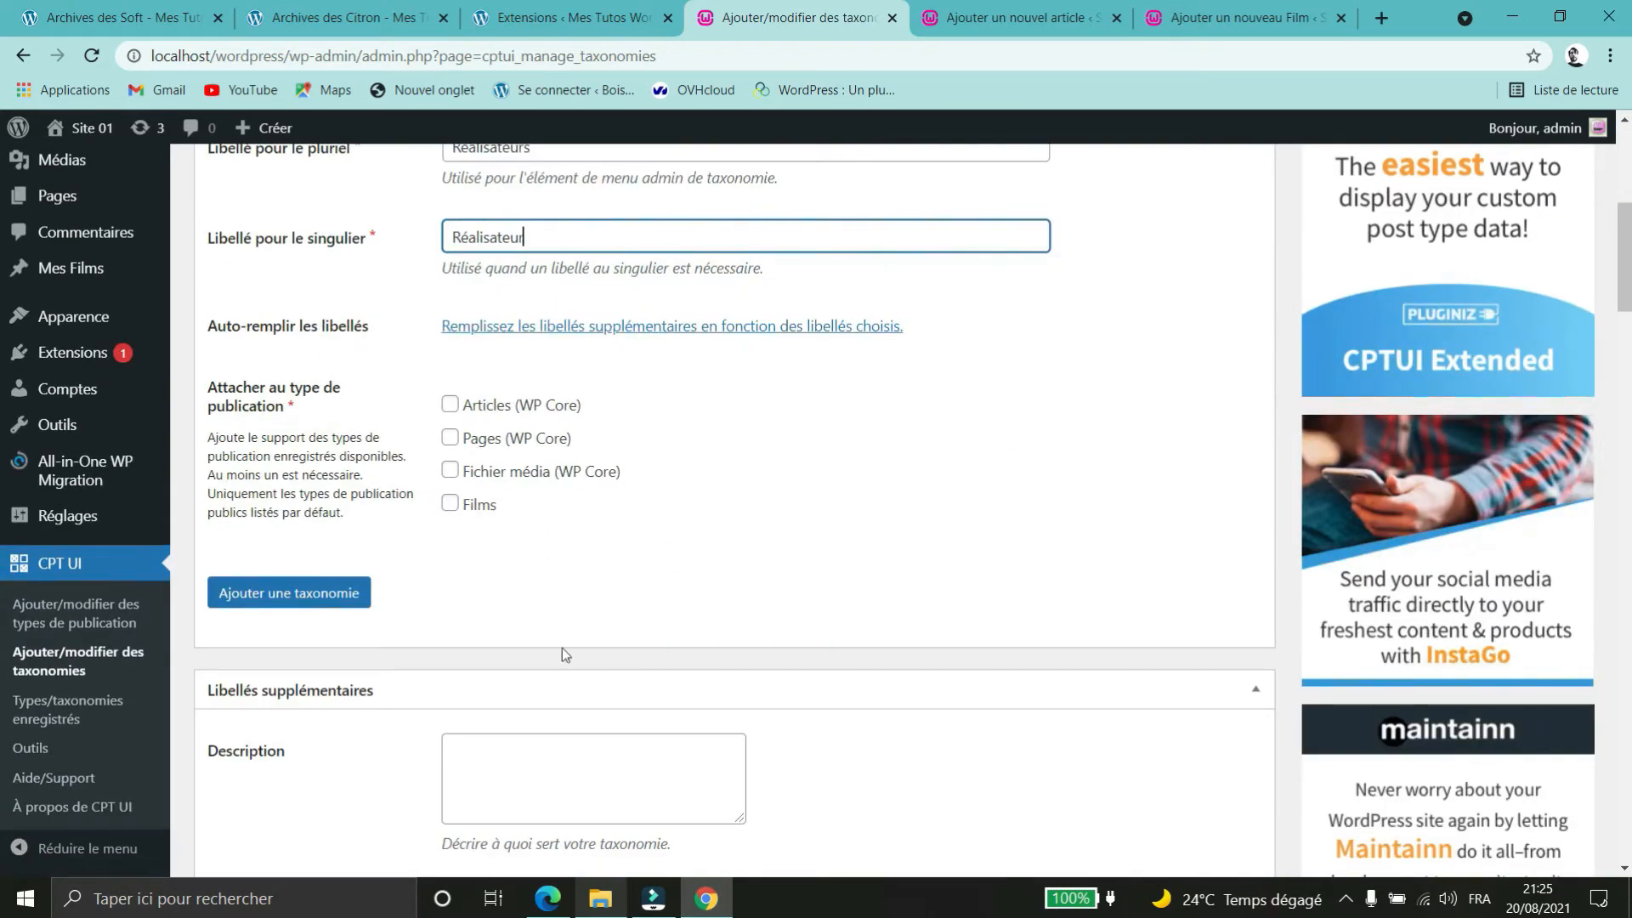
click(450, 504)
click(314, 593)
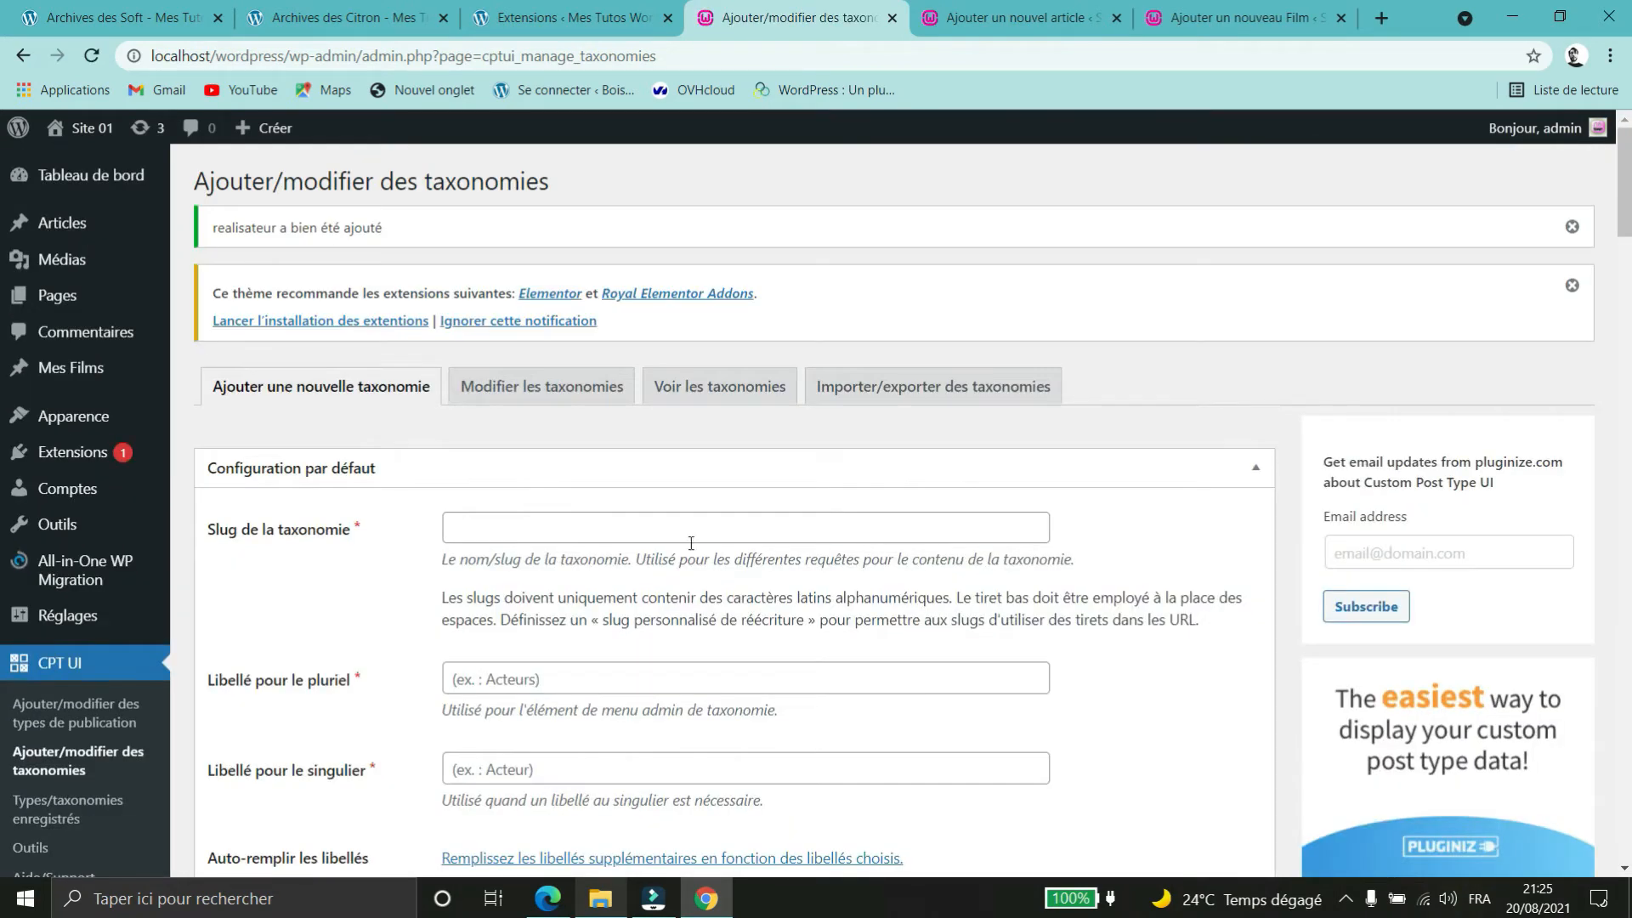
- Give a new taxonomy the slug "annee_de_sortie" and the plural label "Dates de Sortie"
click(700, 534)
text(annee)
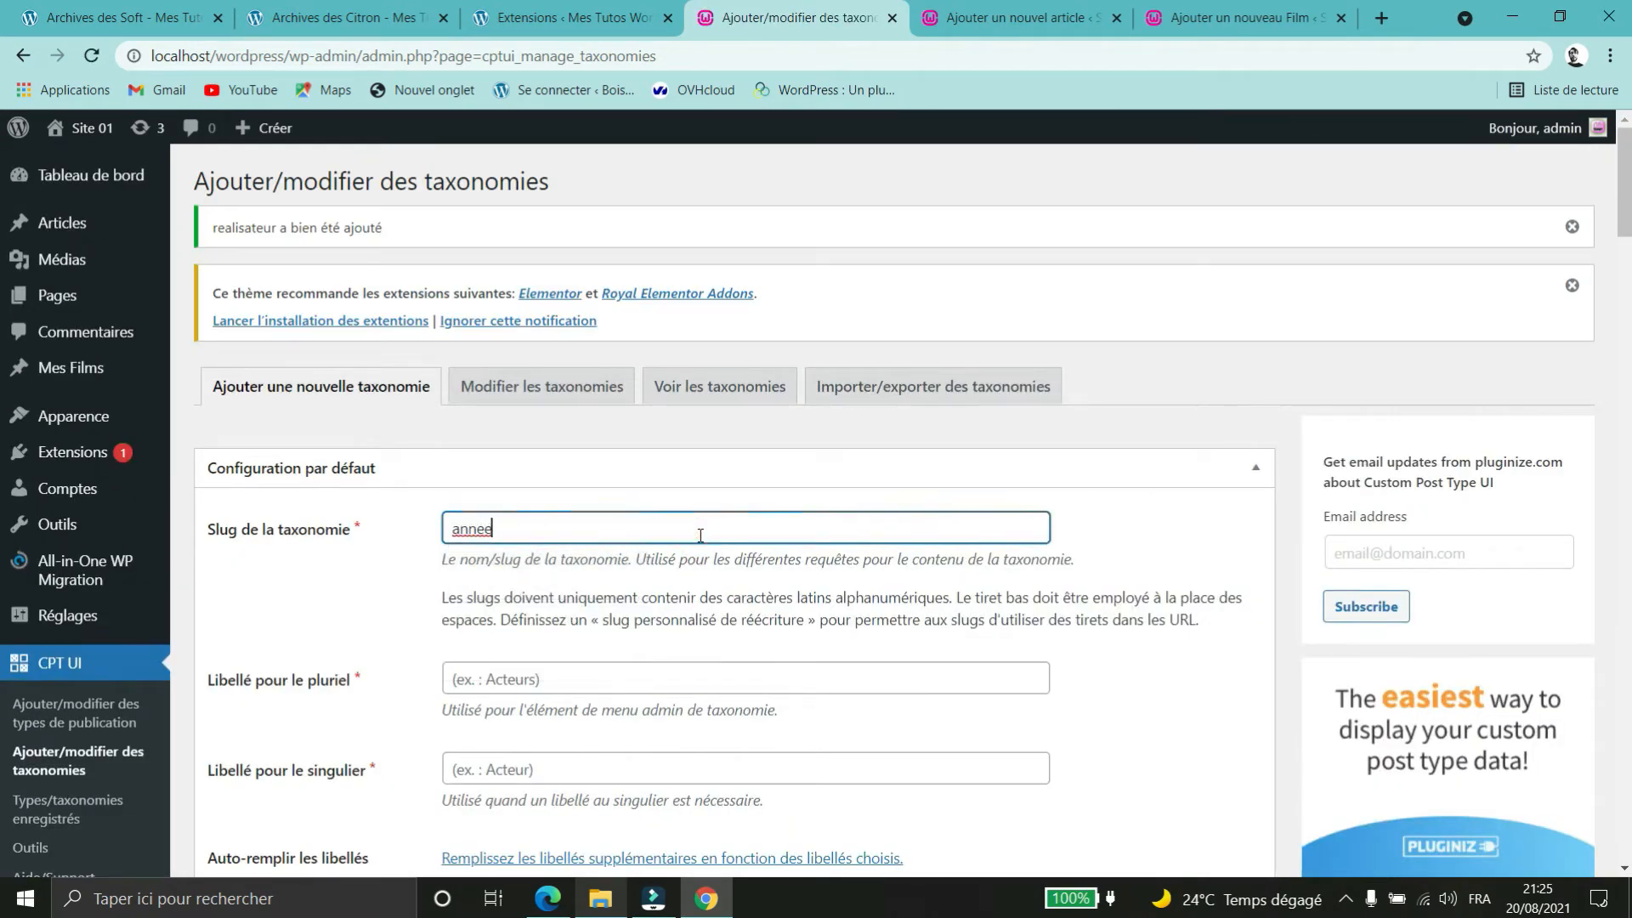
text(_de_sortie)
scroll(682, 605, down, 2)
click(568, 466)
text(Date)
text( de Sortie)
click(483, 471)
text(s)
- Set the singular label to "Date de Sortie", attach the taxonomy to the Films post type and add it
drag(452, 467, 564, 466)
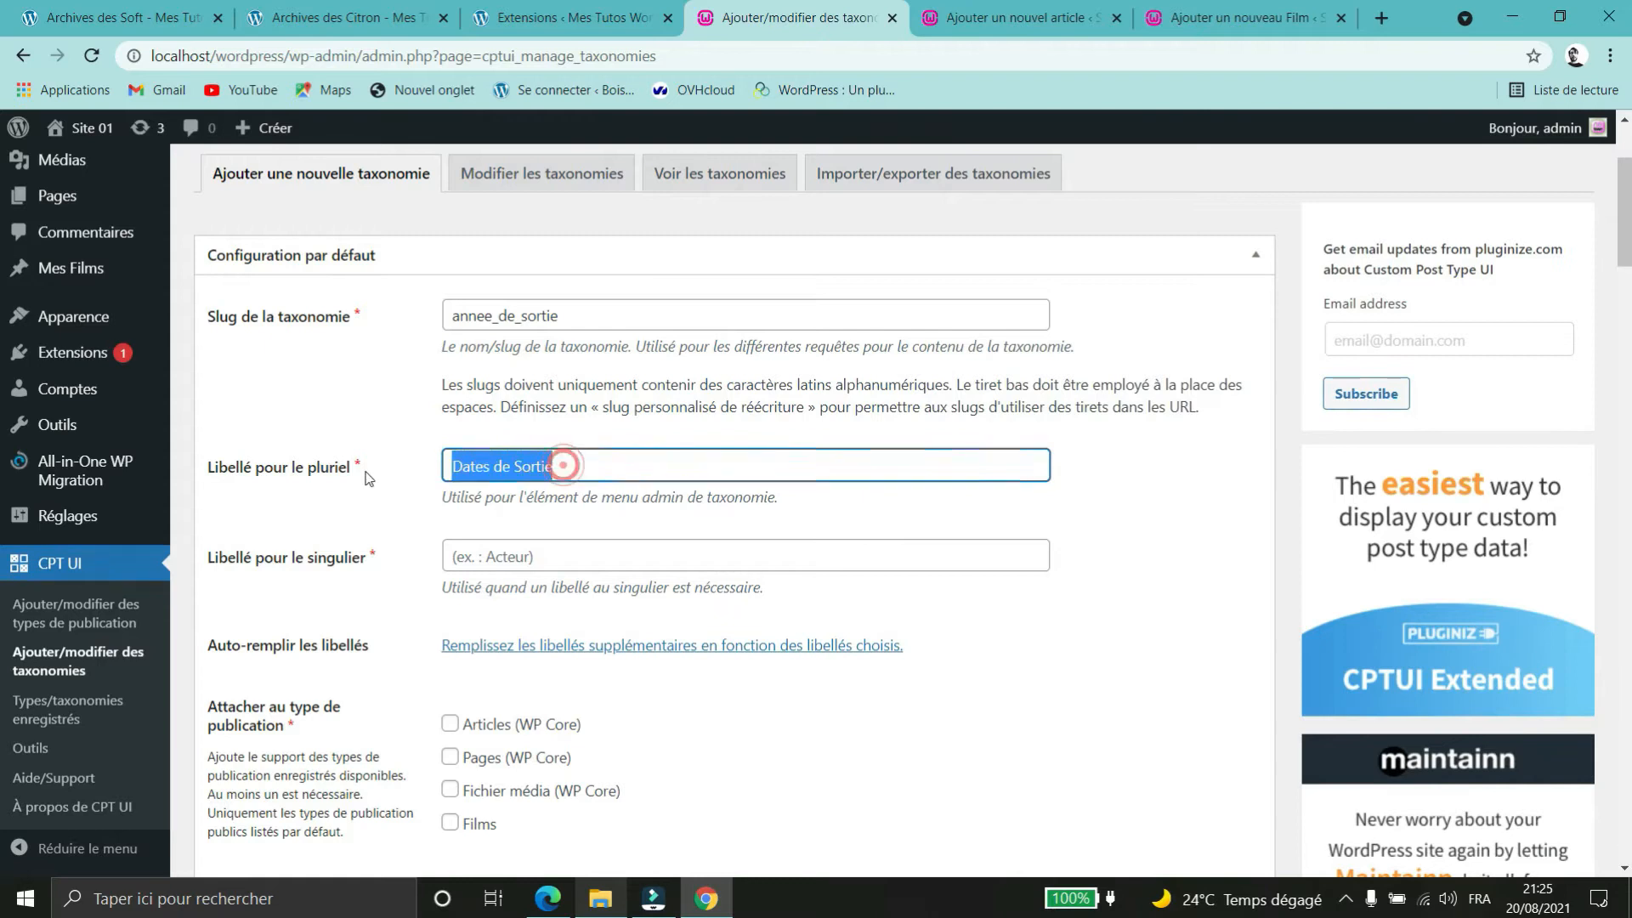
key(ctrl+c)
click(586, 556)
key(ctrl+v)
click(489, 557)
key(BackSpace)
click(450, 824)
scroll(421, 631, down, 5)
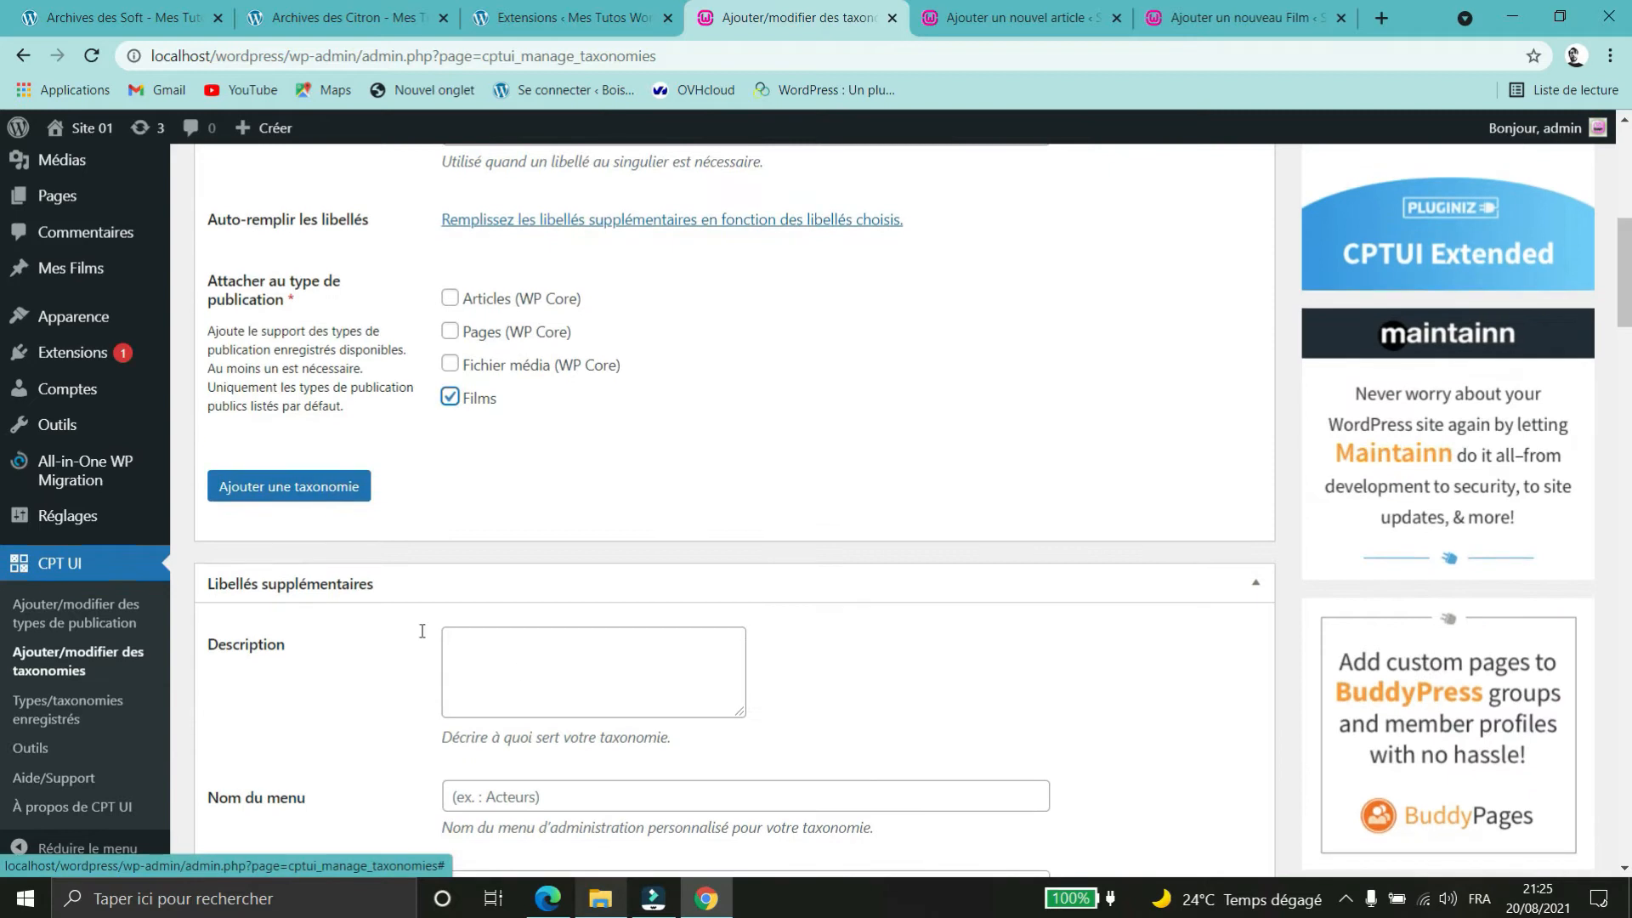
click(284, 493)
scroll(743, 481, down, 10)
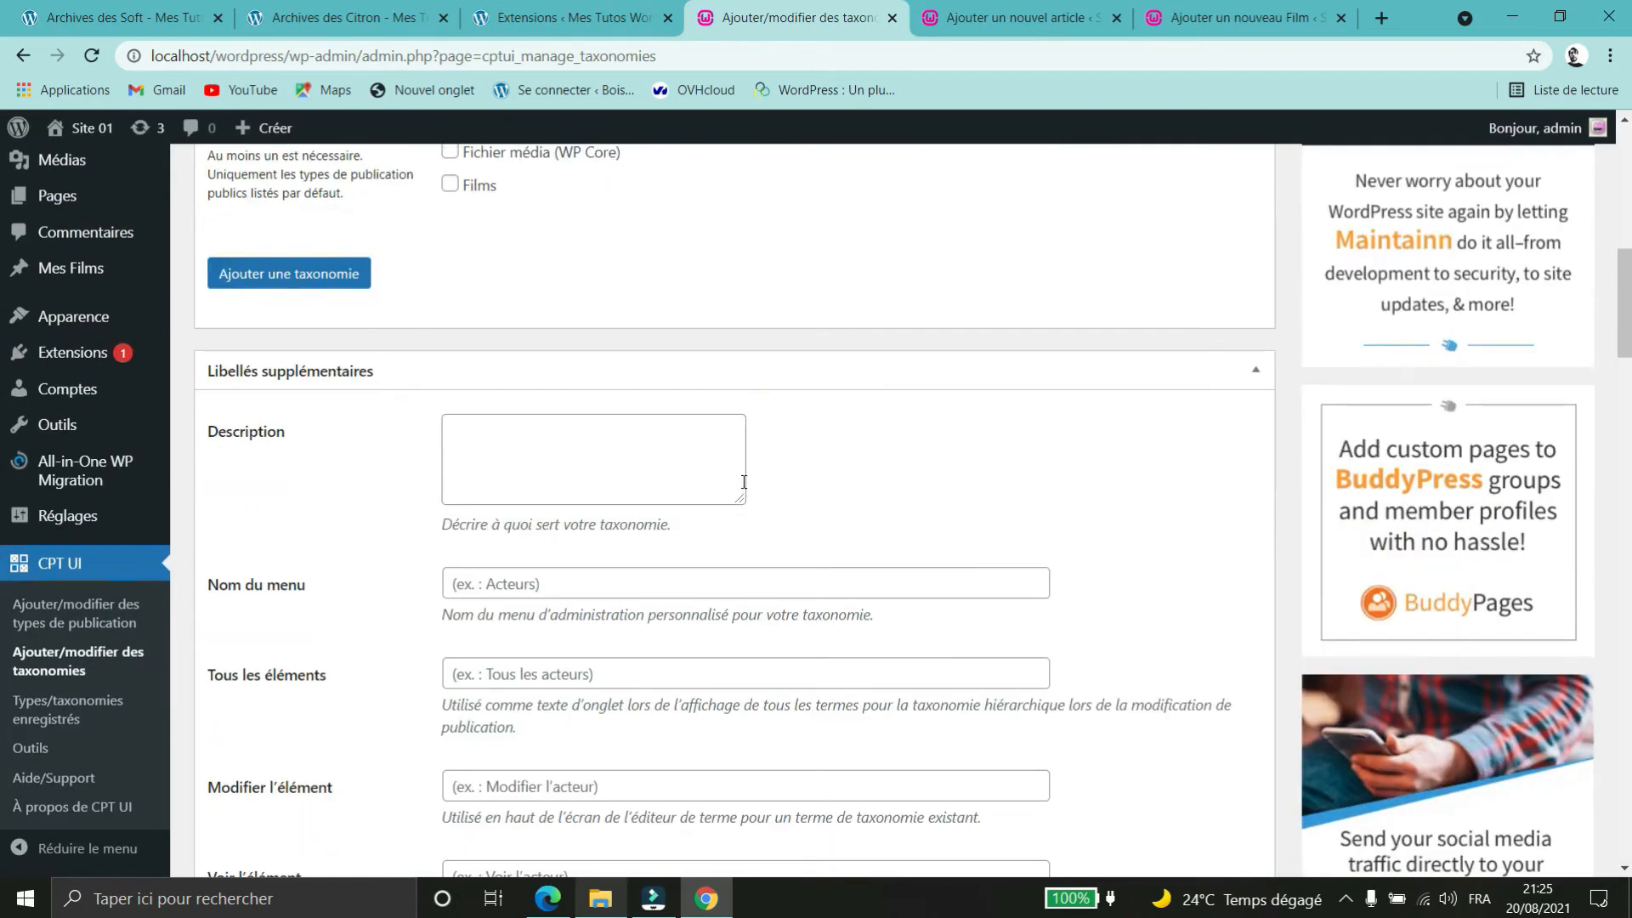
scroll(744, 482, down, 20)
scroll(472, 490, down, 20)
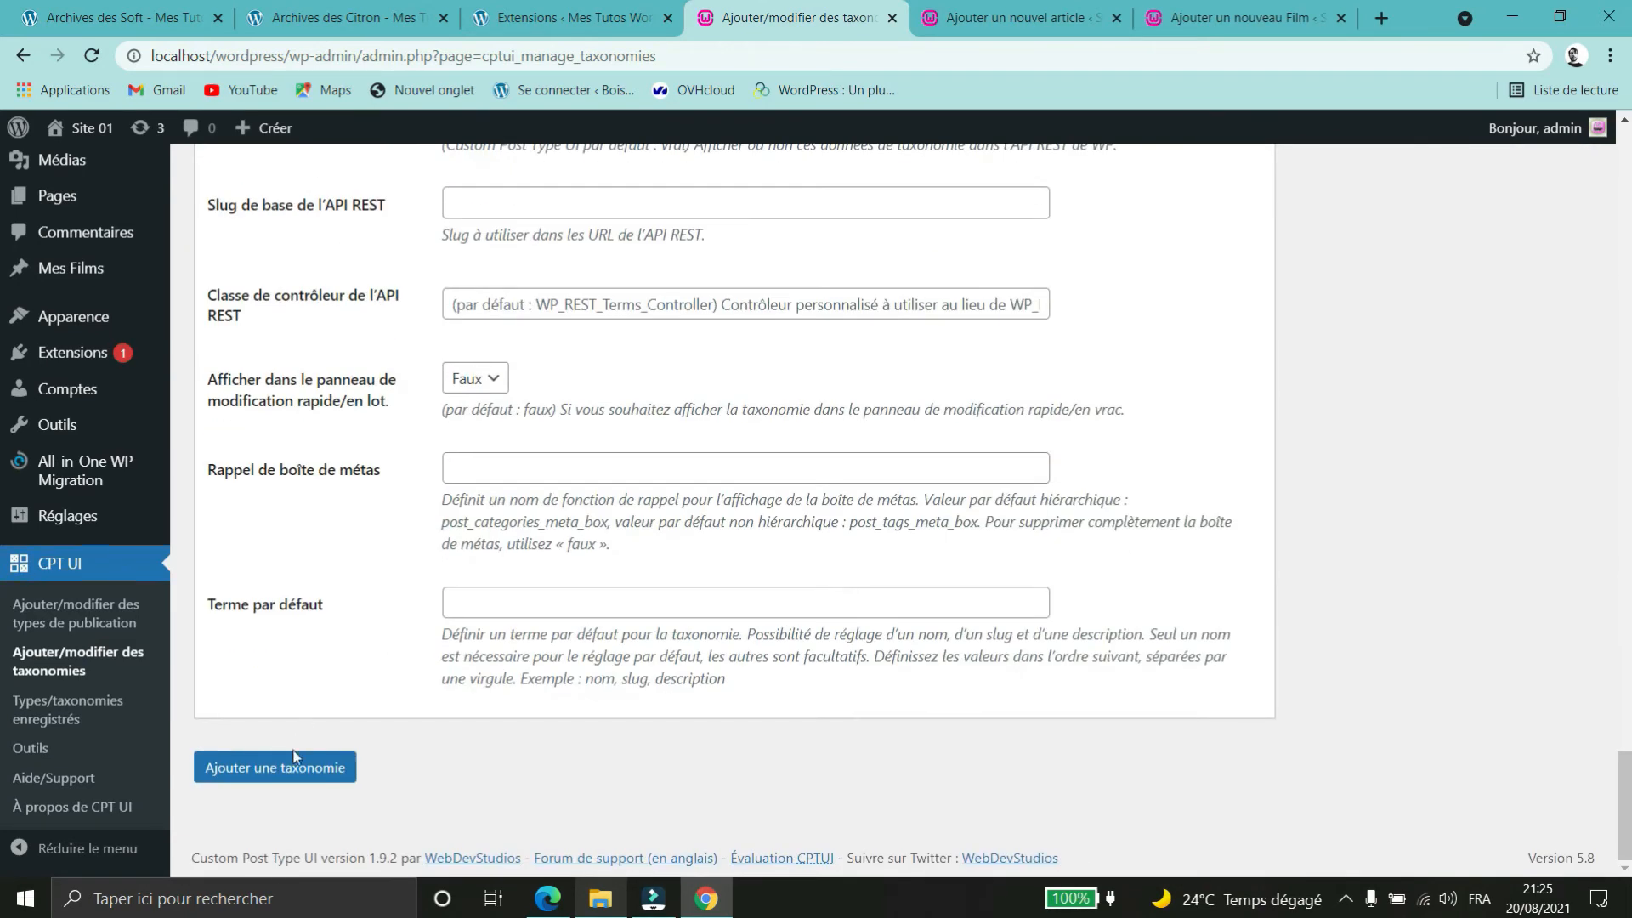
scroll(63, 519, up, 5)
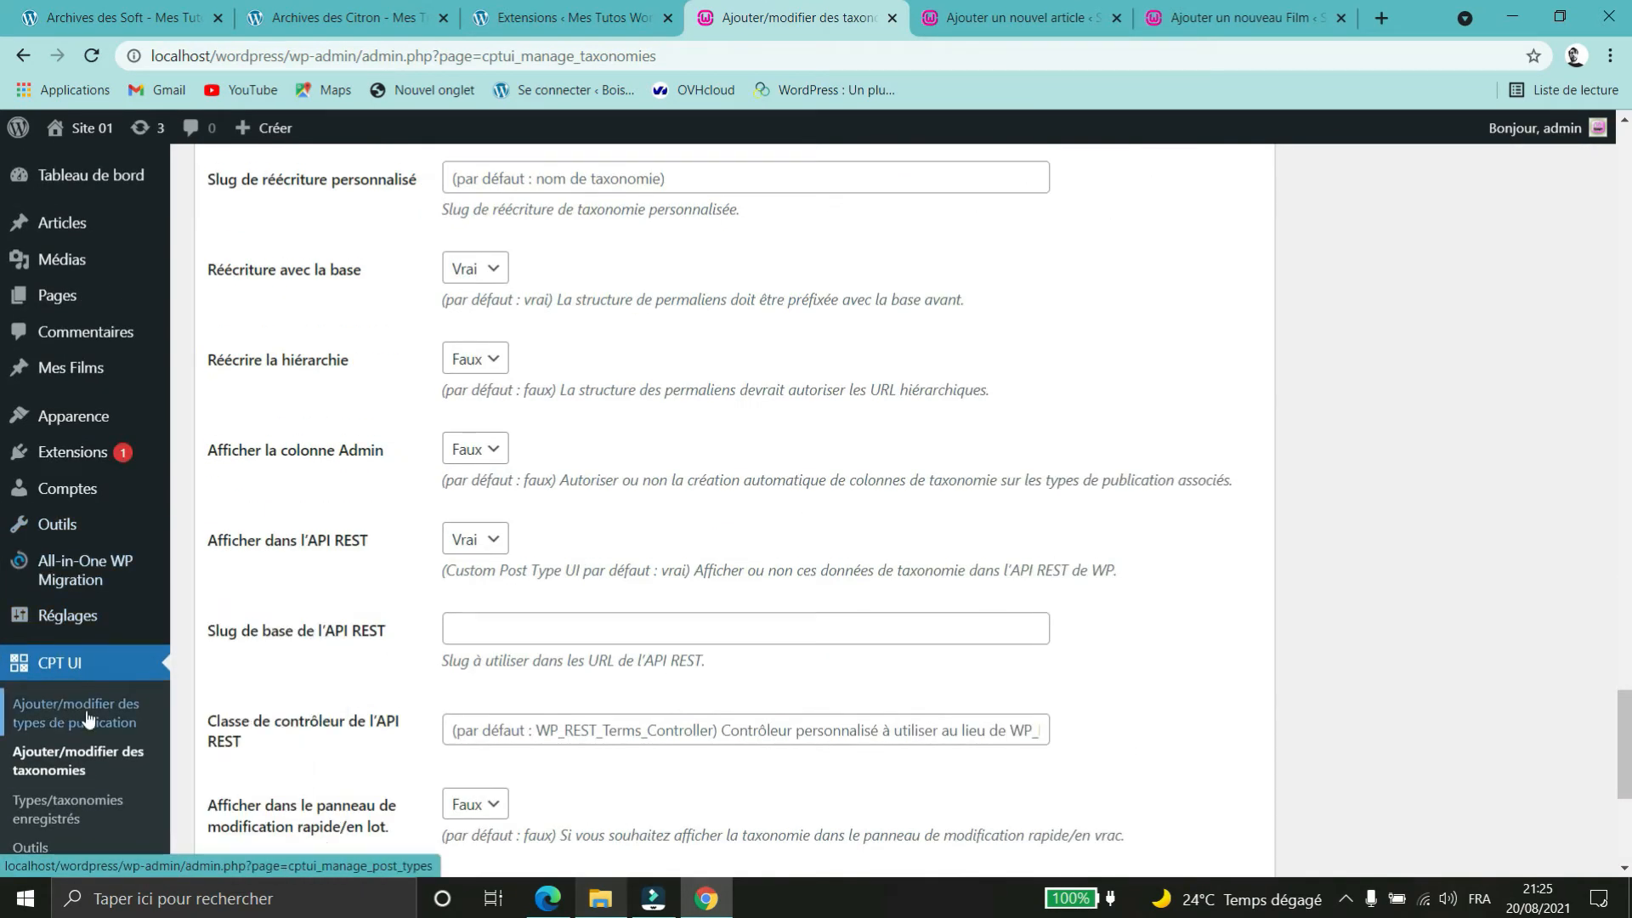
scroll(85, 672, down, 3)
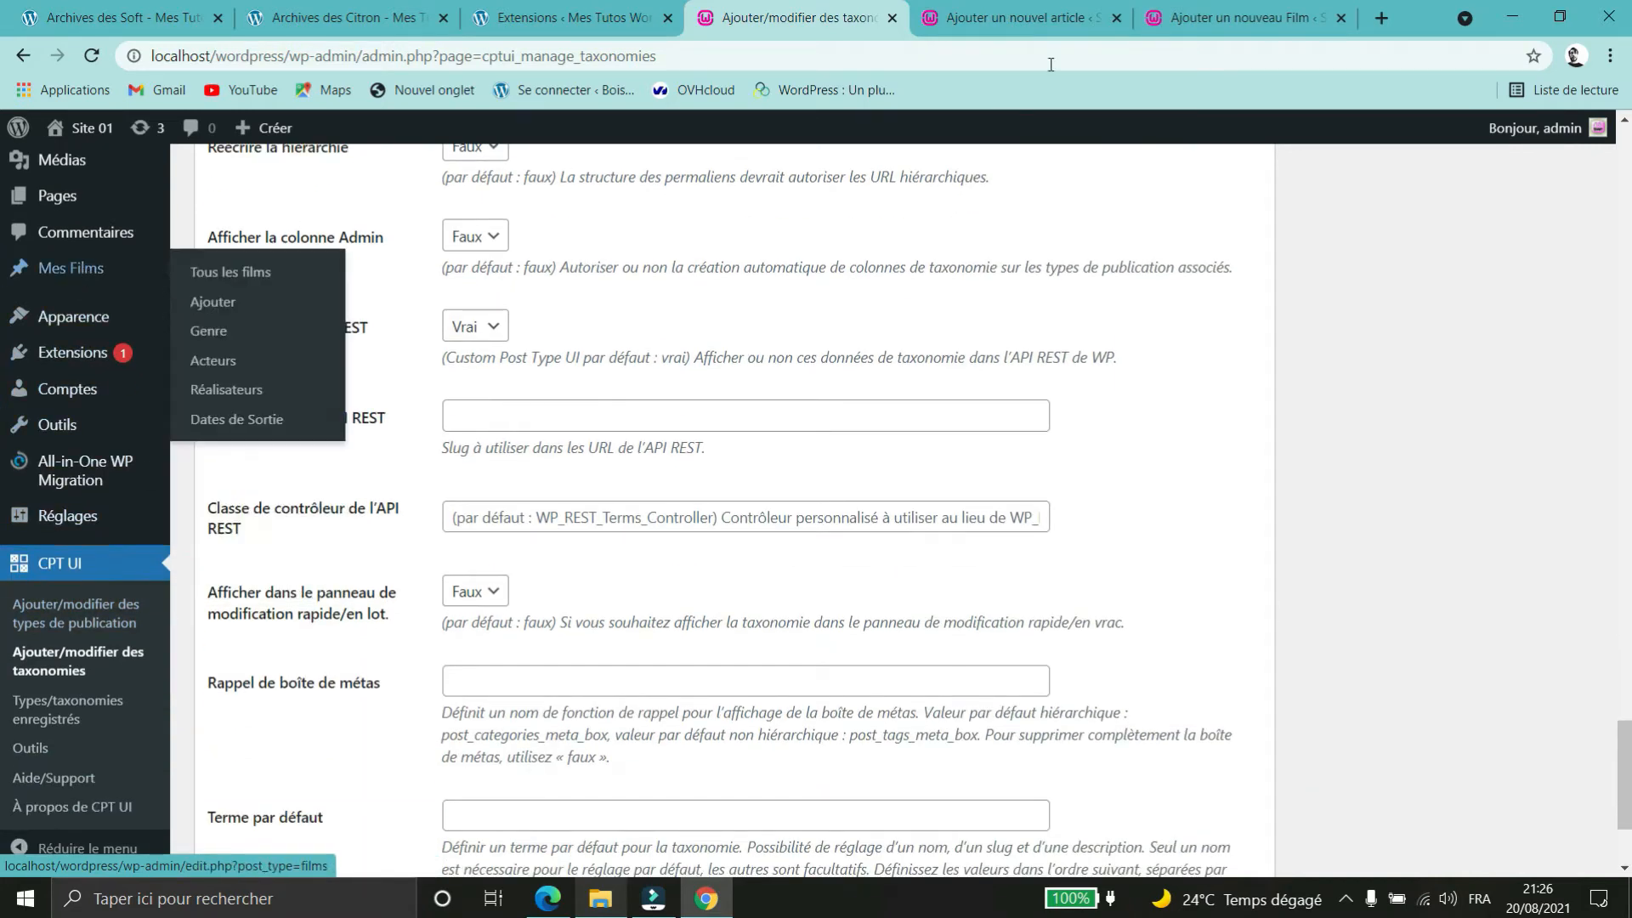
- Switch to the open new-film editor page and reload it, discarding its unsaved changes
click(1257, 20)
click(92, 56)
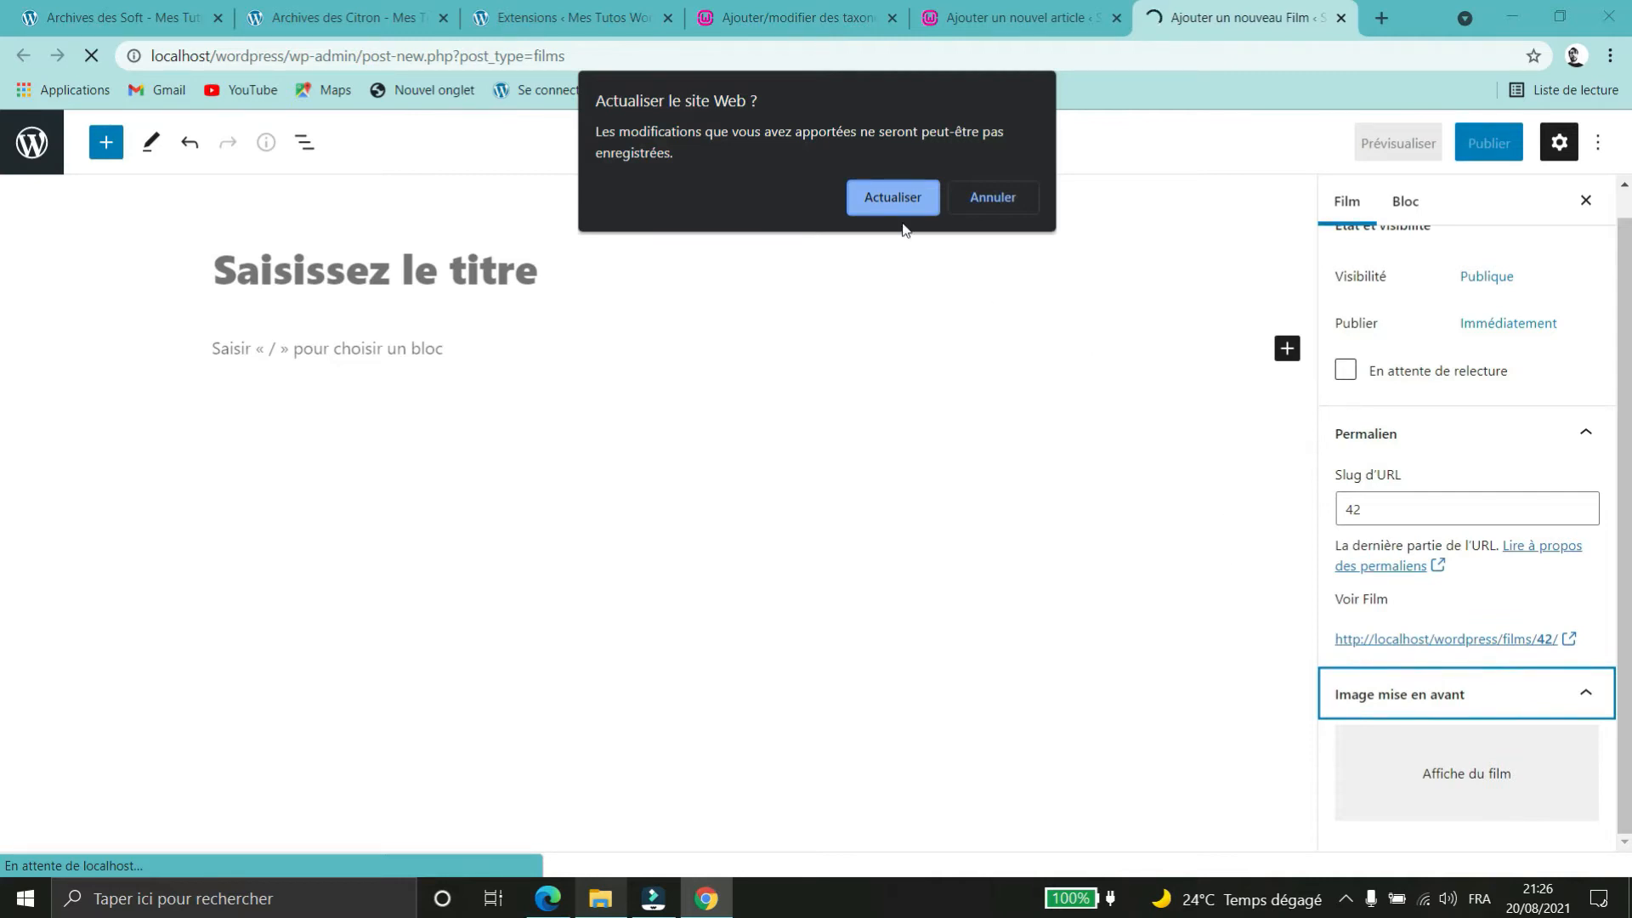
click(888, 197)
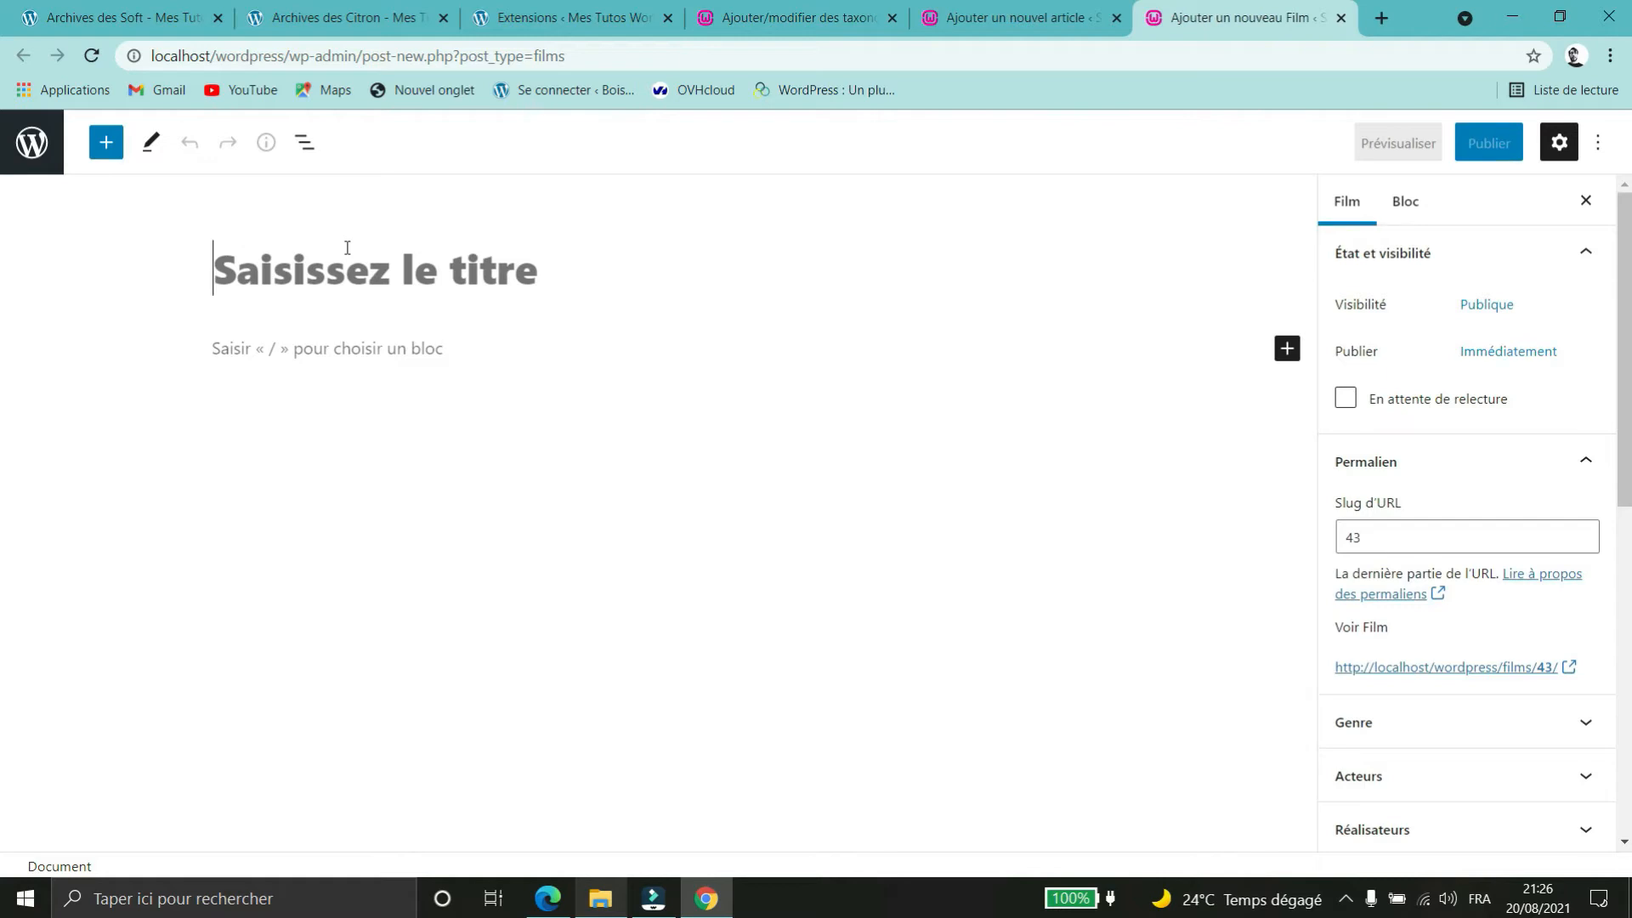
- Enter "Policier" as the new film's genre and title the film "L'Arme Fatale"
click(1431, 733)
click(1417, 656)
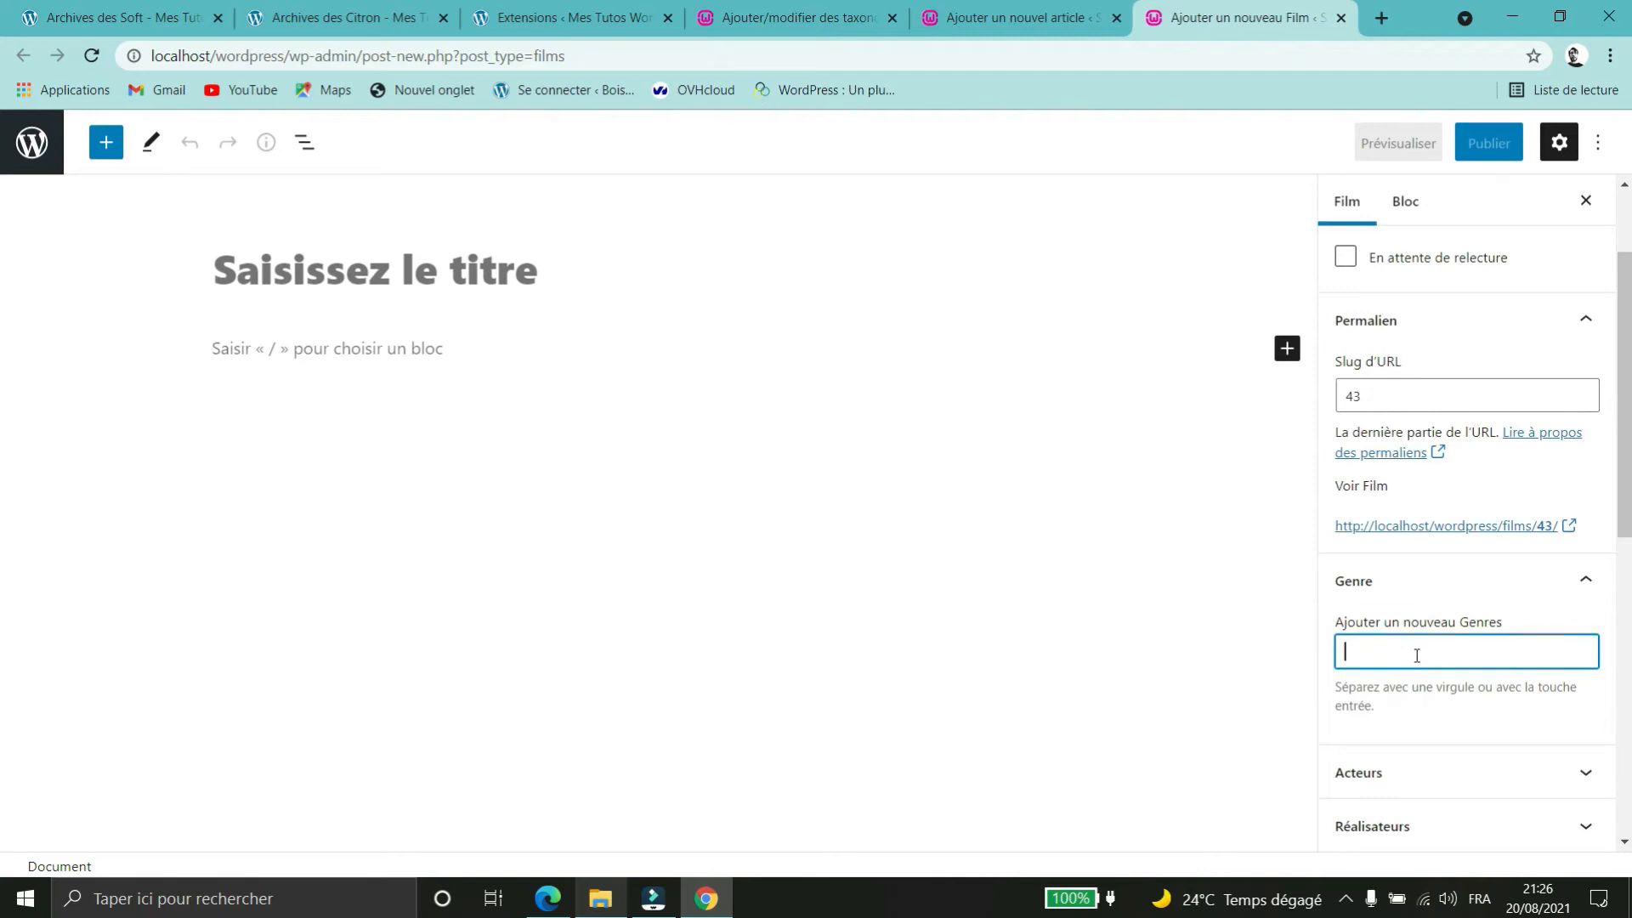
text(Policier)
click(739, 255)
text(L'A)
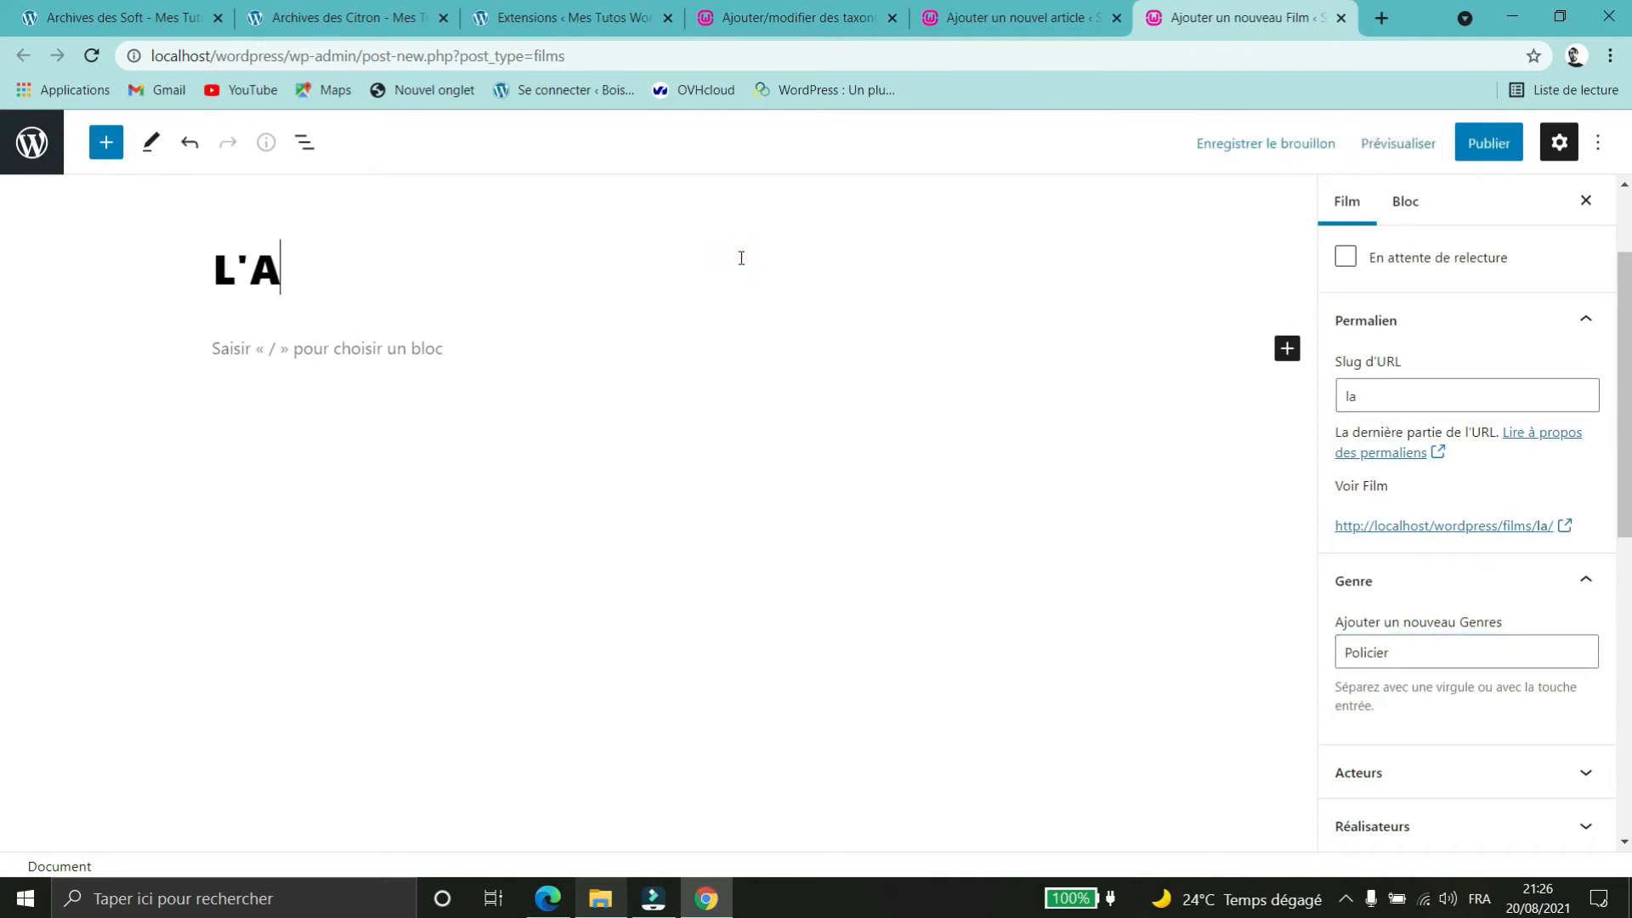
text(rme Fatale)
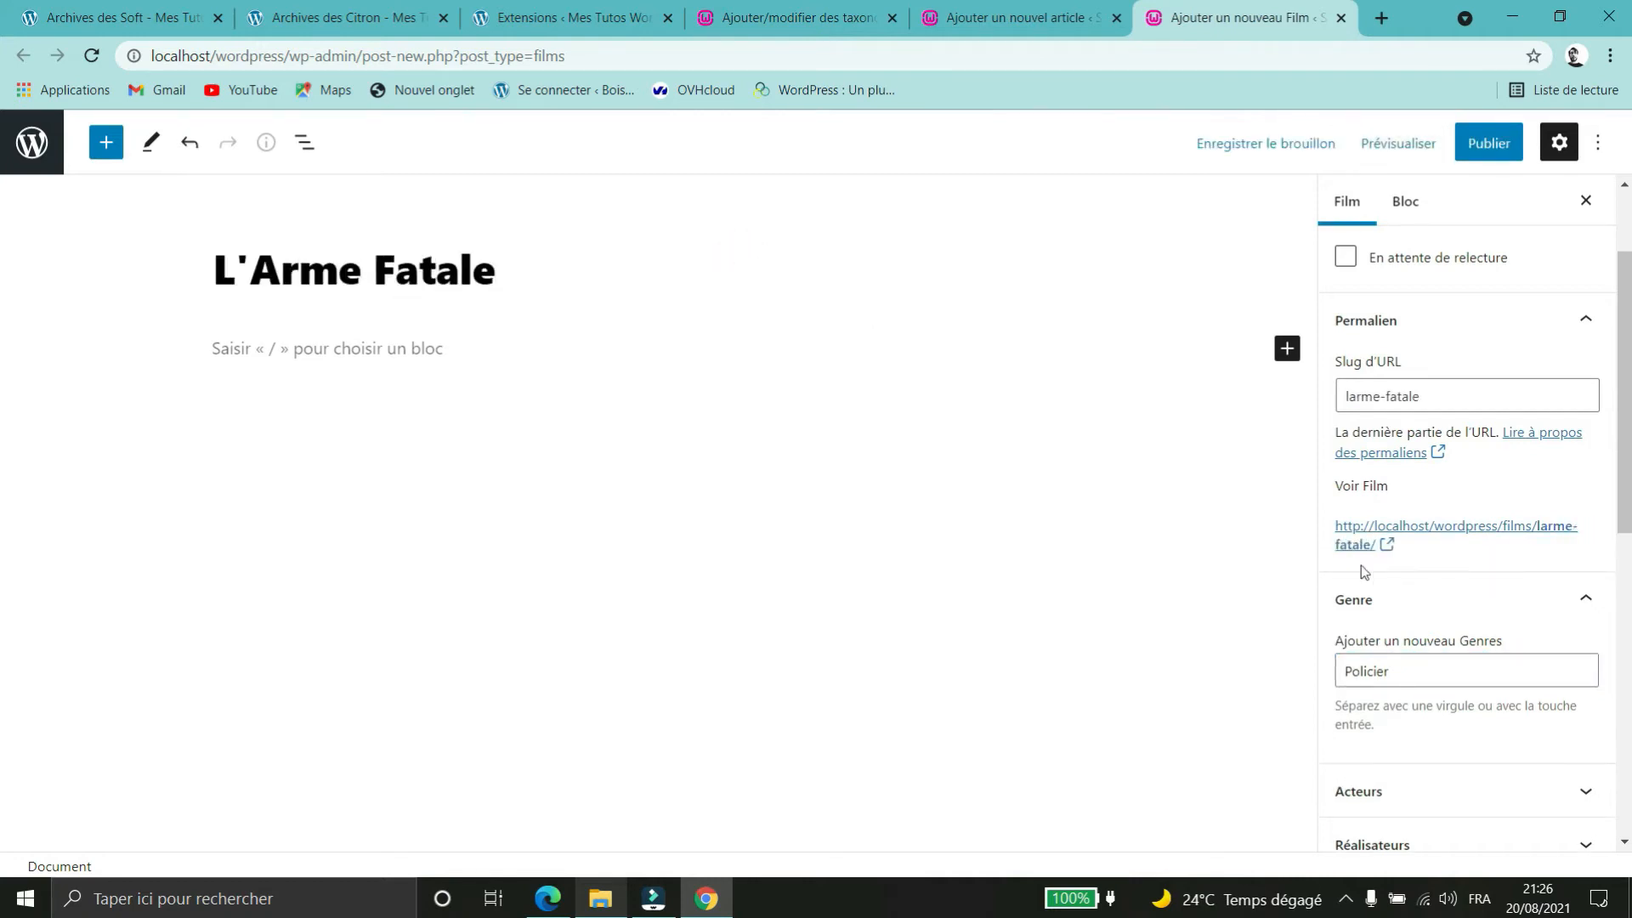
- Add "Mel Gibson" and "Dany Glover" as Acteurs terms for the film
scroll(1363, 571, down, 1)
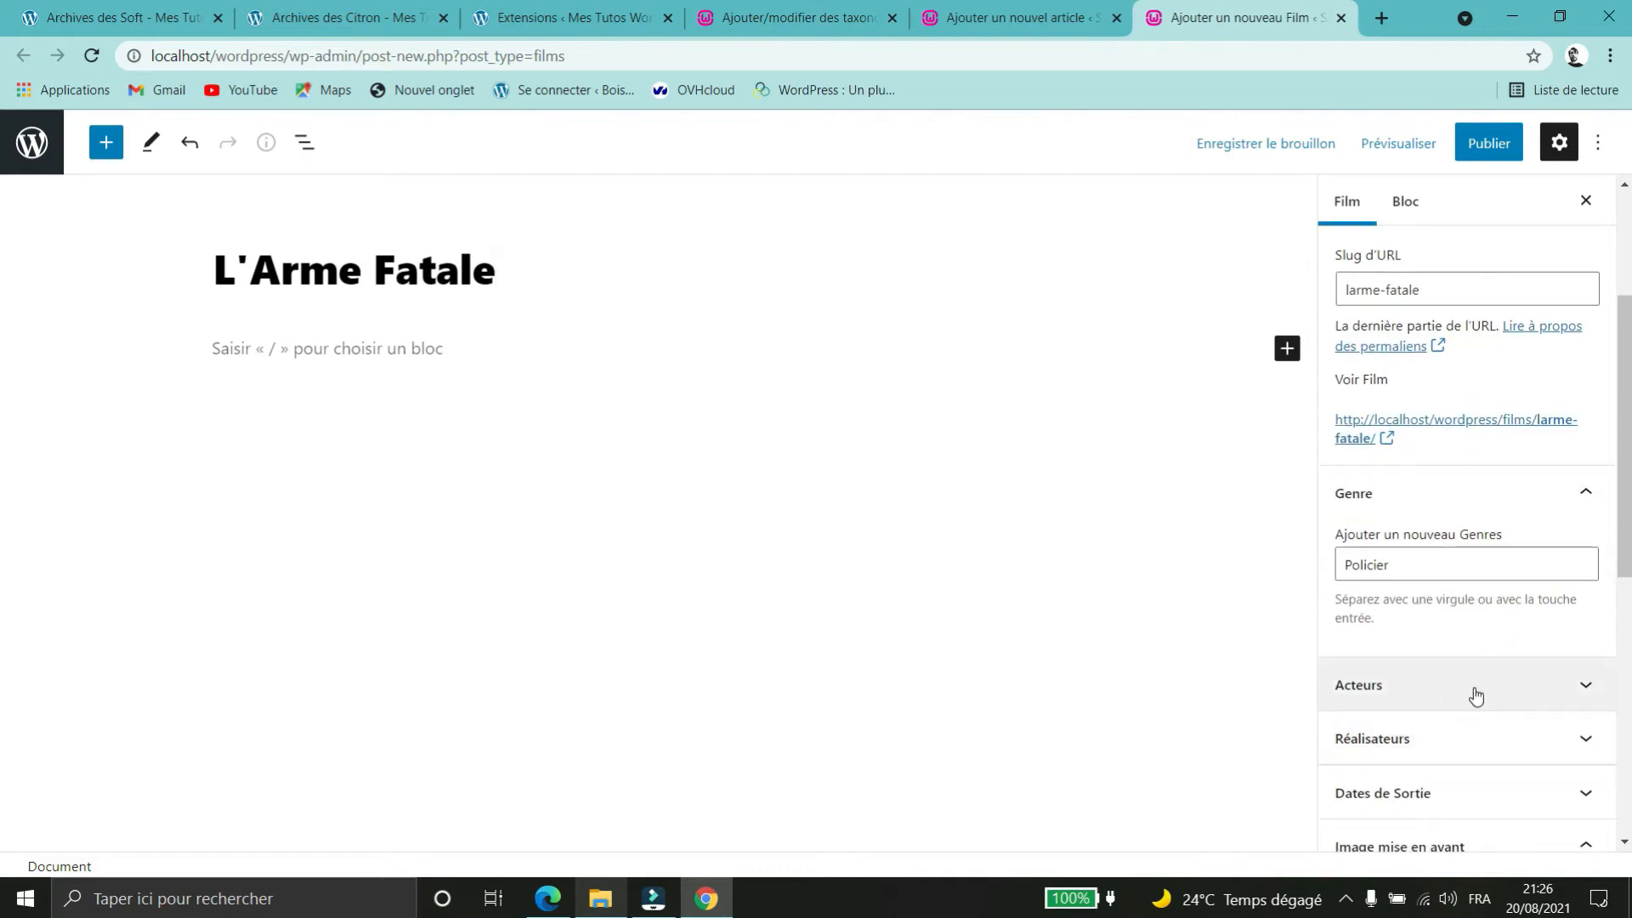
click(1476, 696)
click(1413, 755)
text(Mel Gibson)
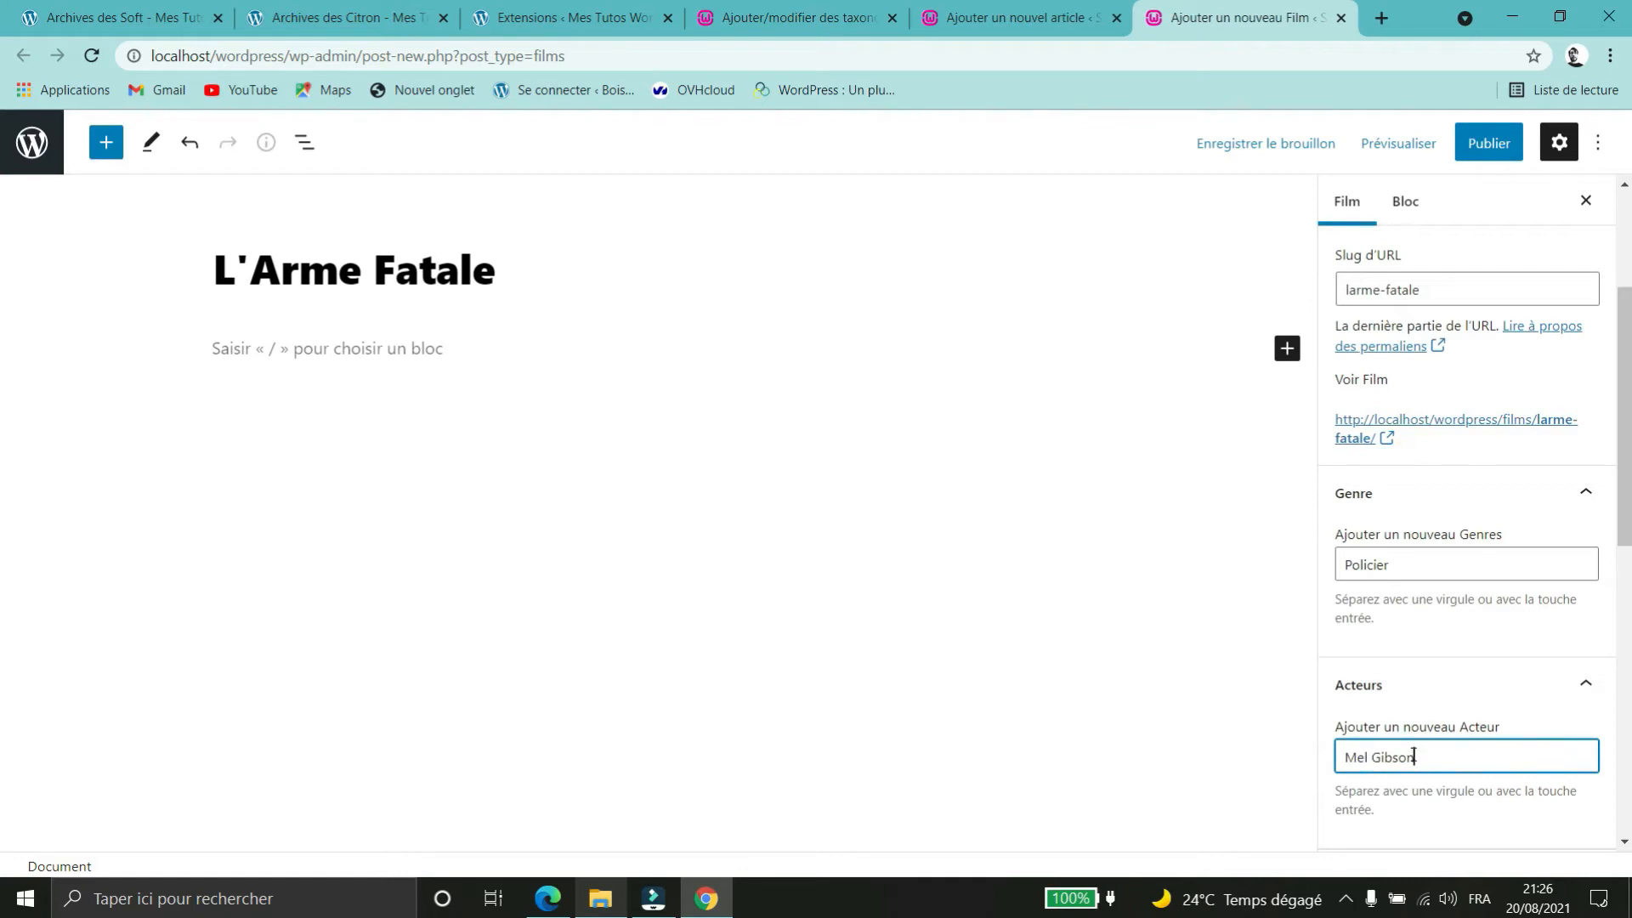
key(Return)
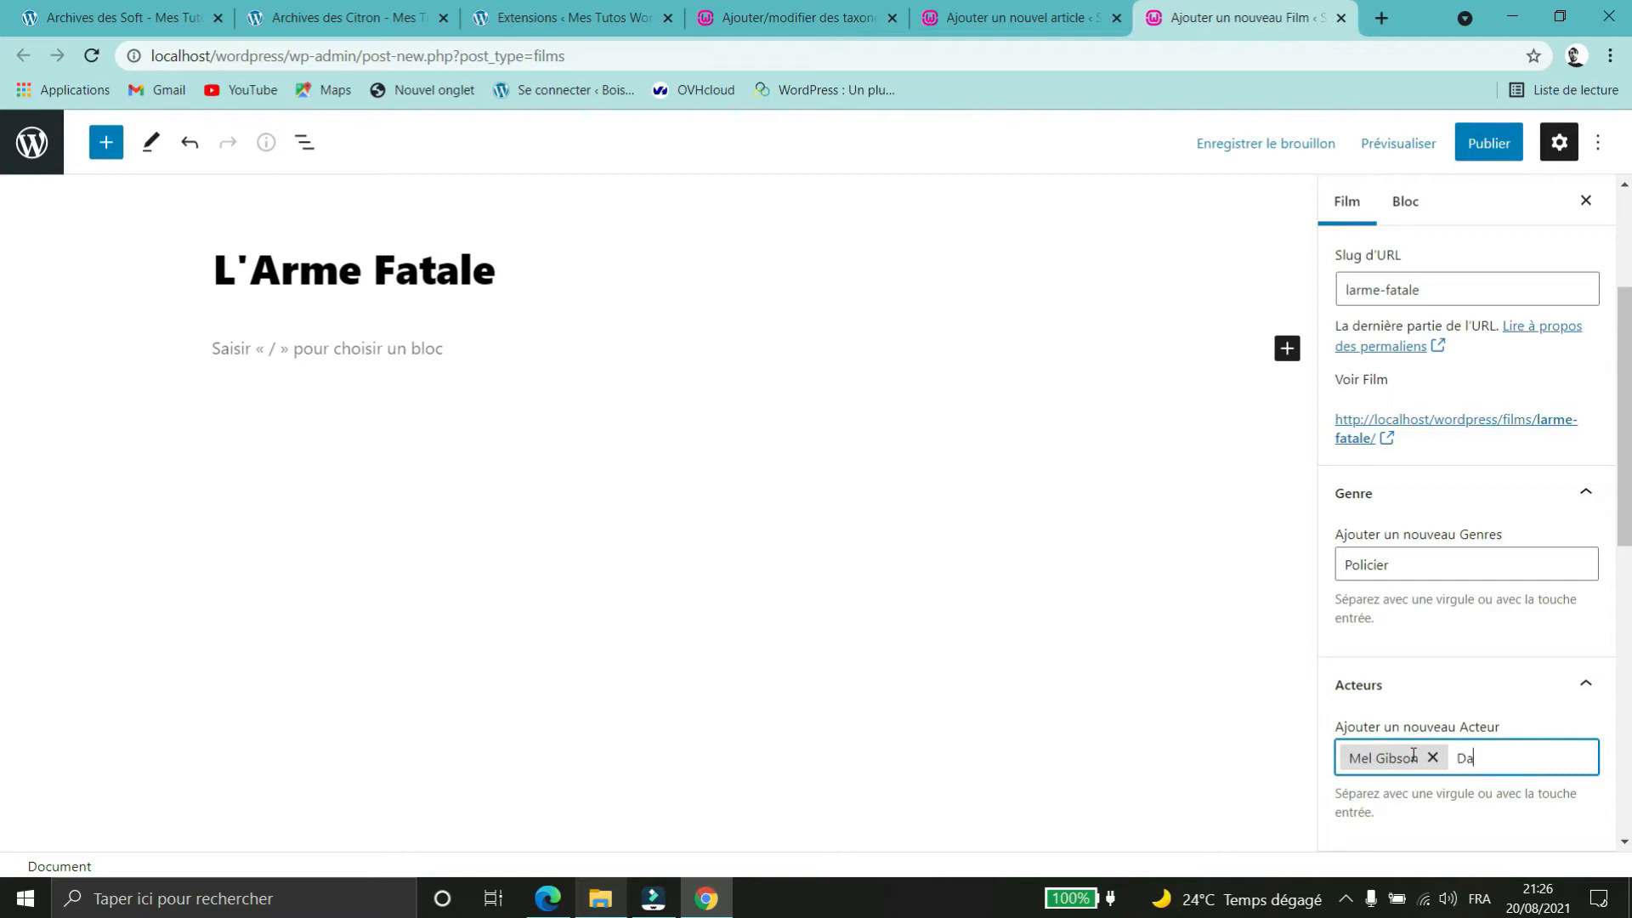
text(Dany Glover)
key(Return)
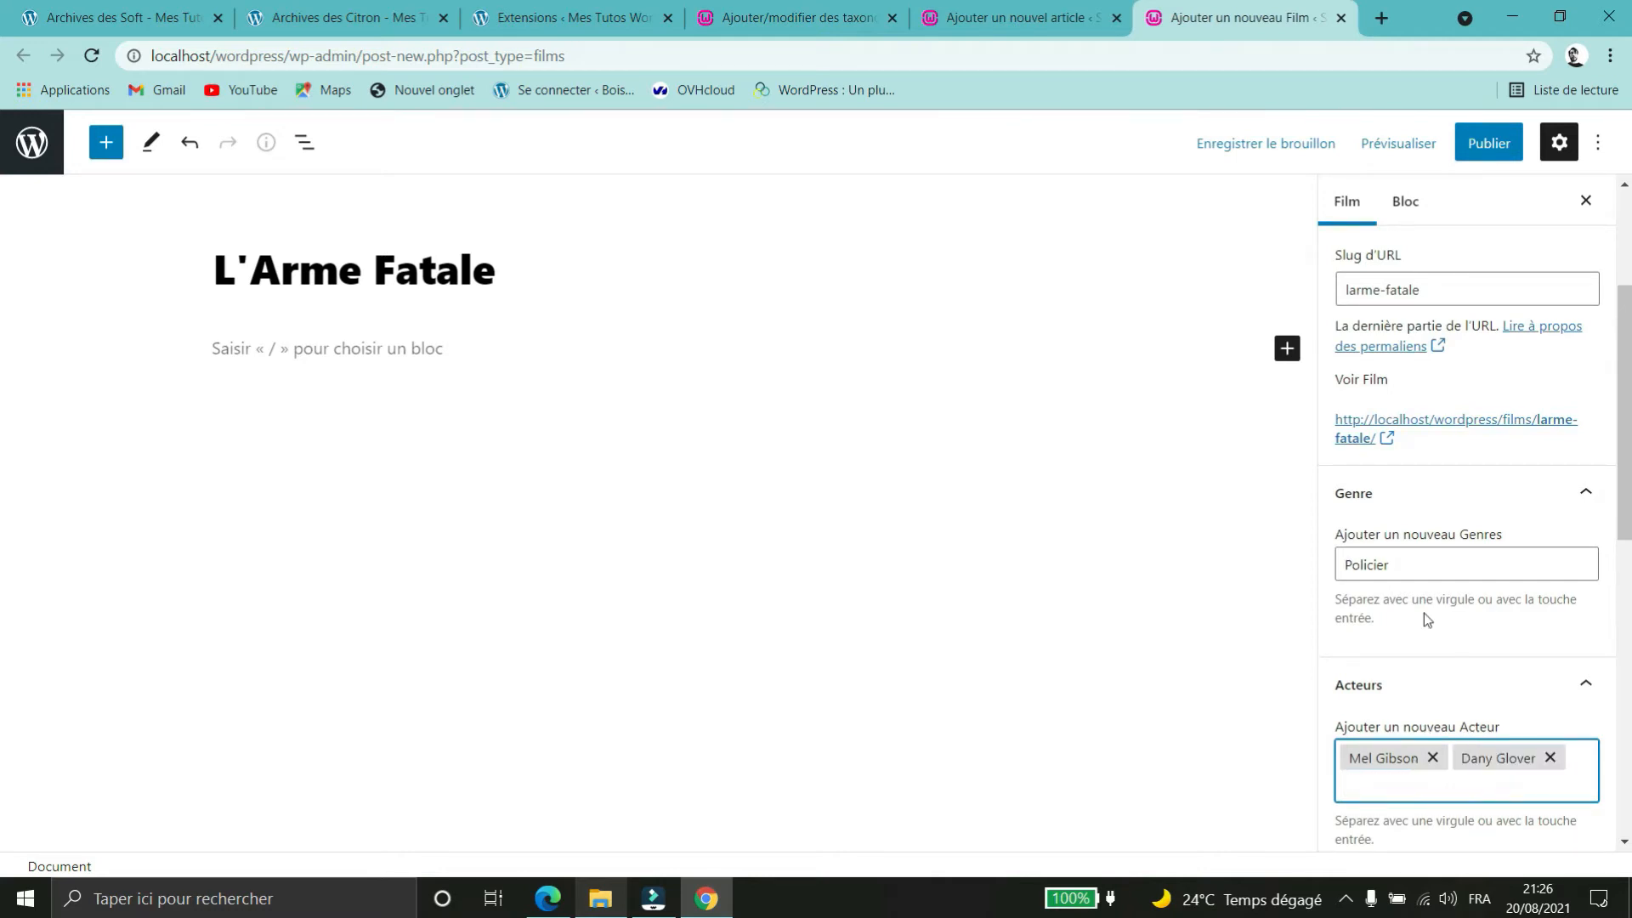
- Enter "Shane Black" as the film's Réalisateur and "1988" as its Date de Sortie
scroll(1425, 616, down, 2)
scroll(1452, 595, down, 1)
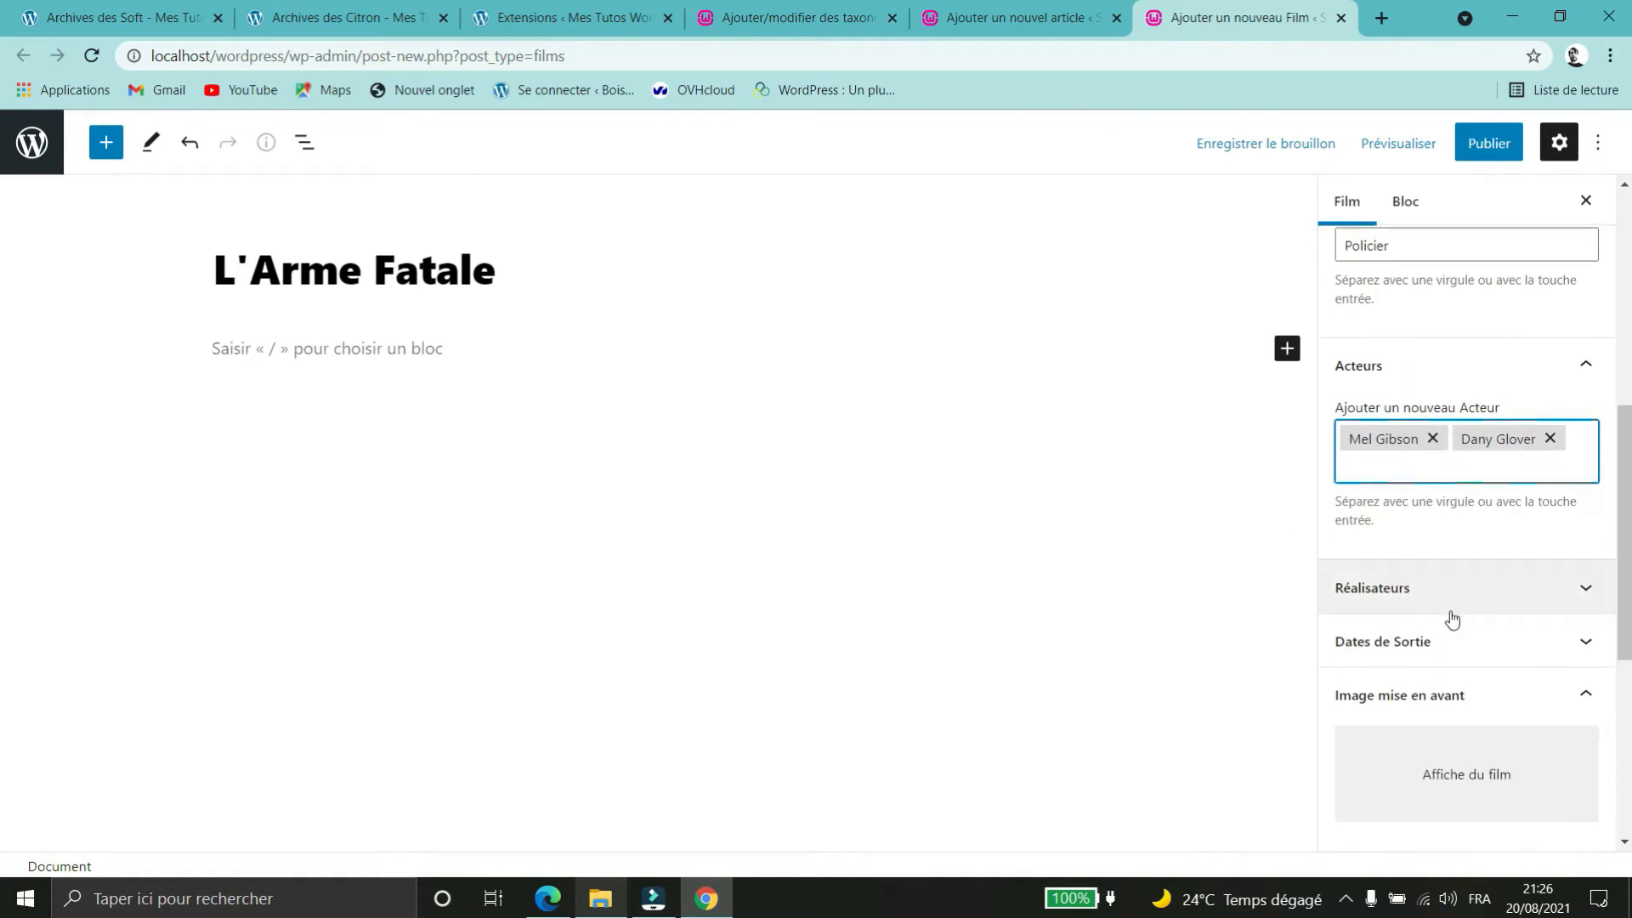
click(1452, 597)
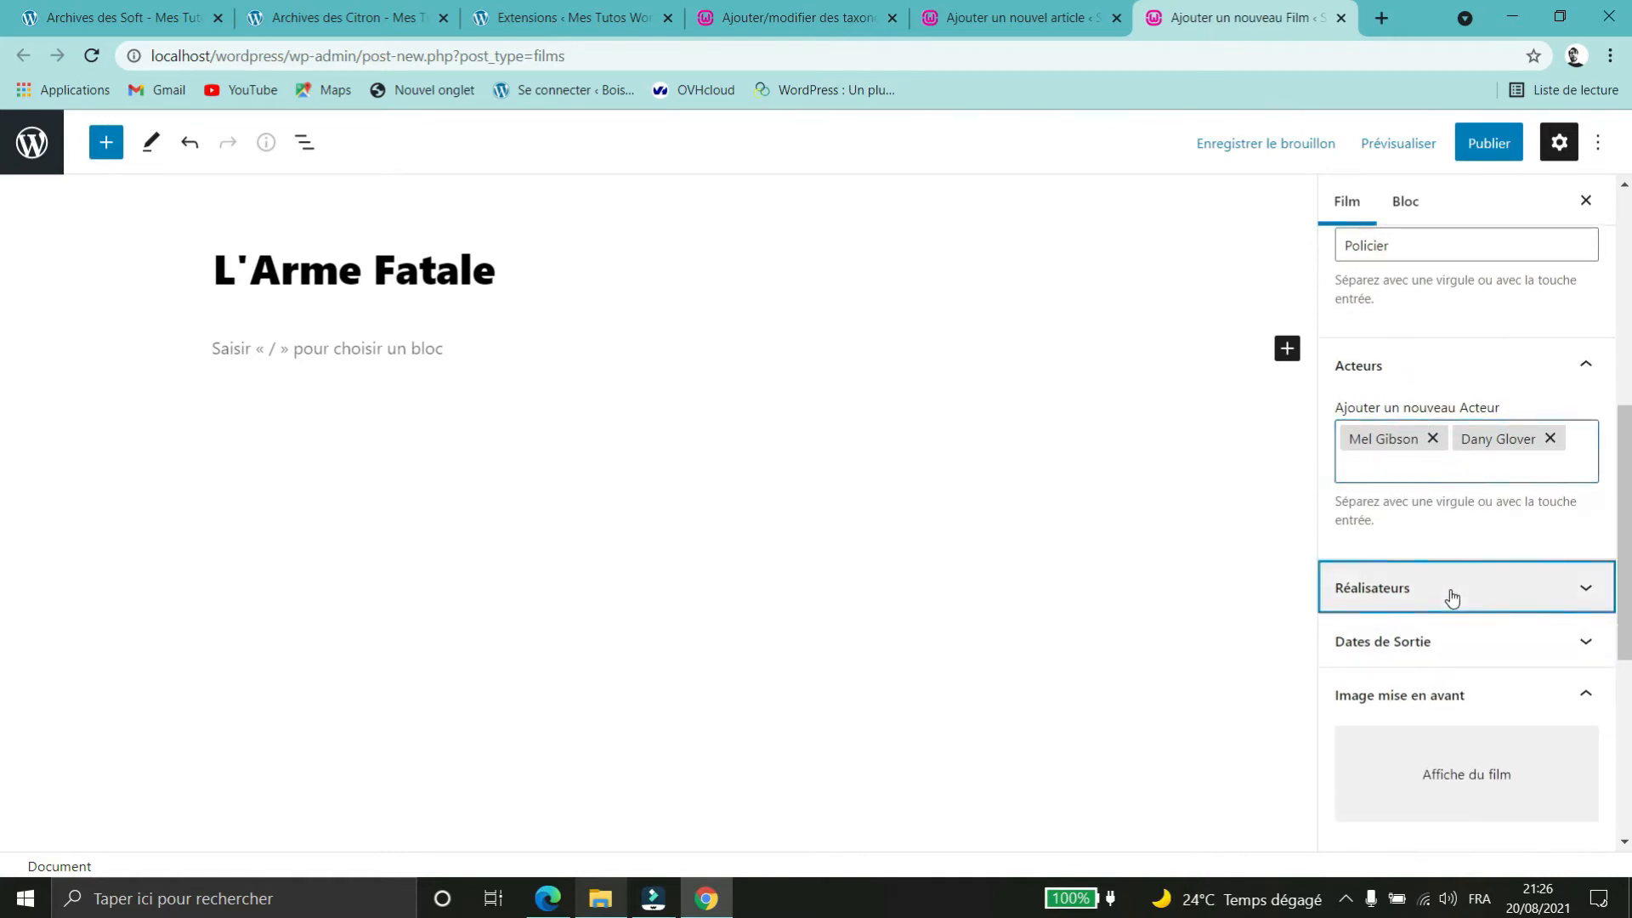
click(1394, 663)
text(Shane Black)
click(1503, 776)
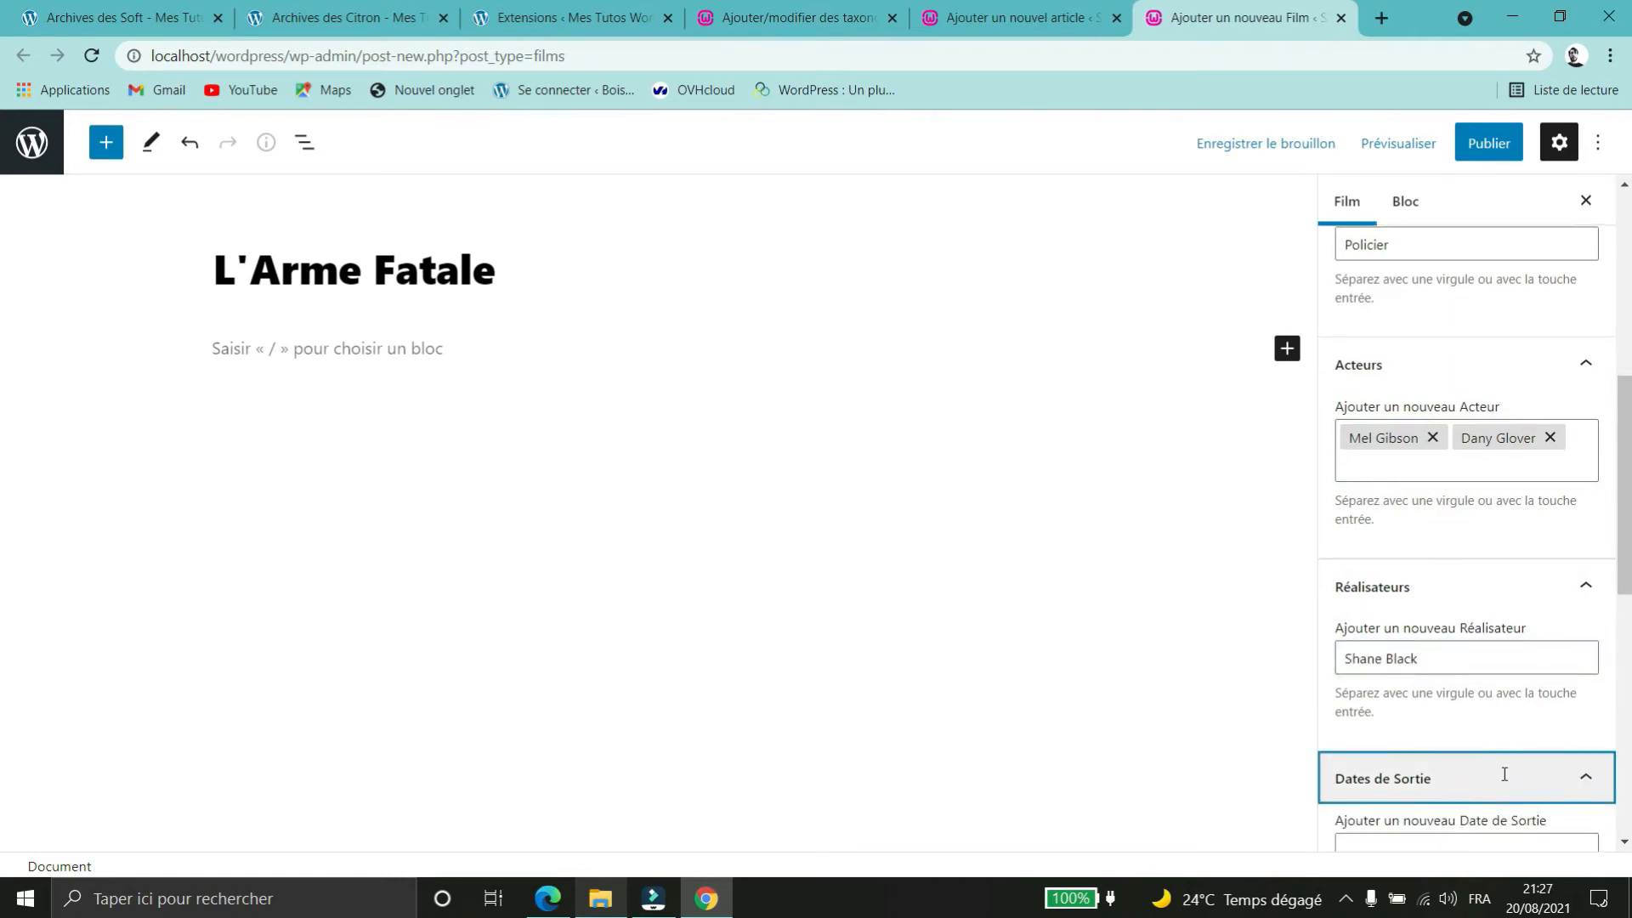
click(1461, 763)
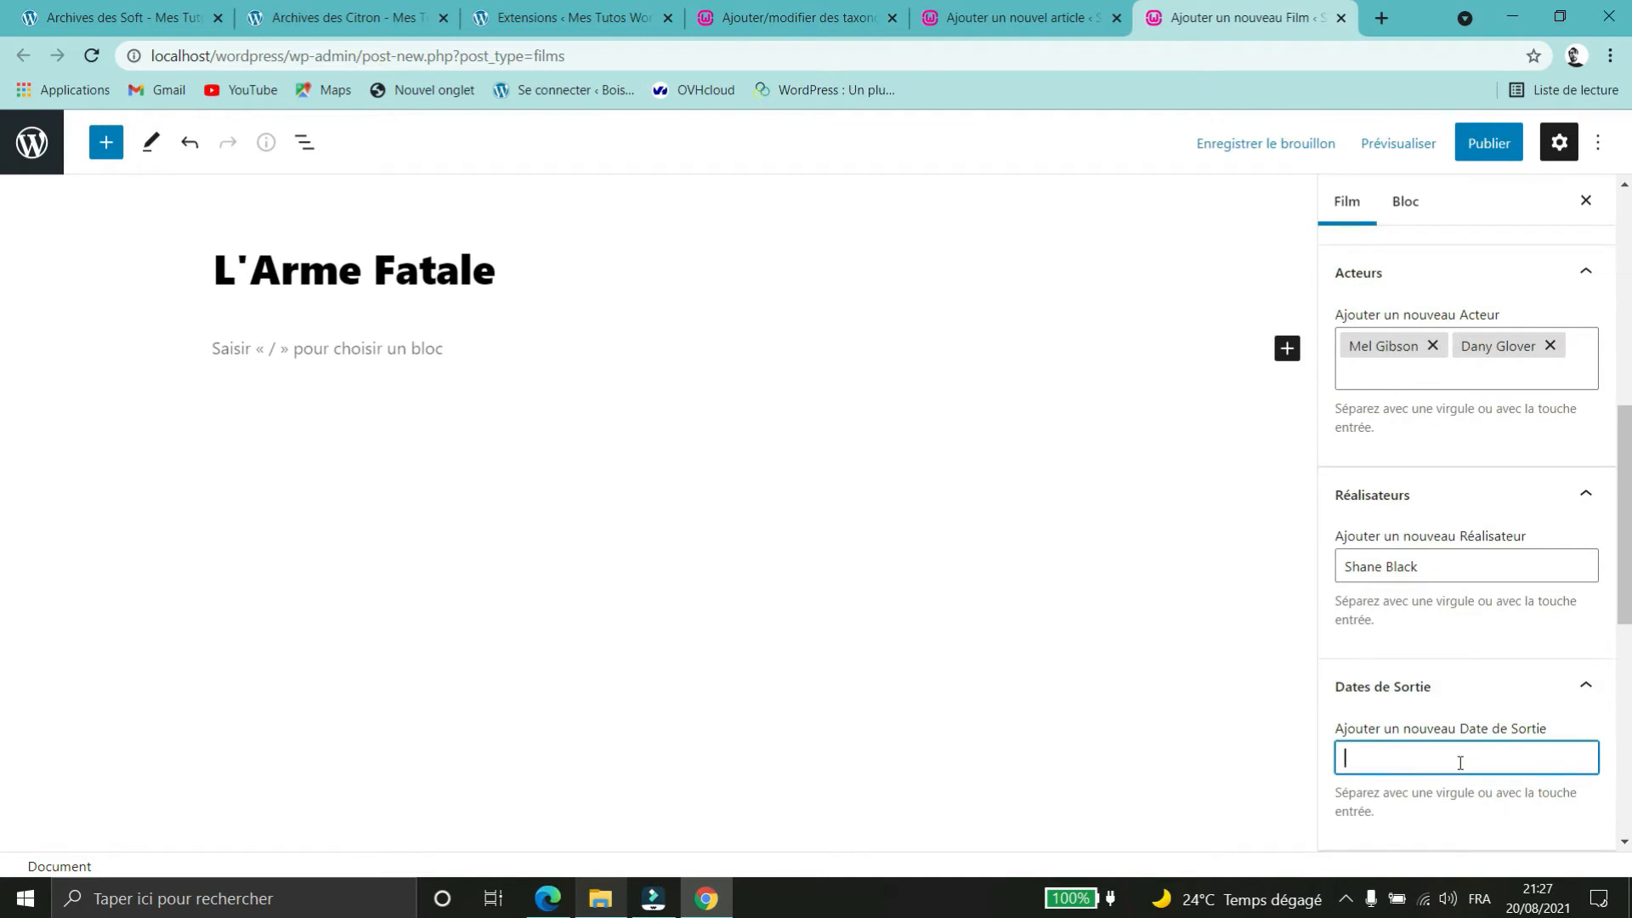
text(1988)
- Set the old map picture from the media library as the film's featured image
scroll(1472, 685, down, 3)
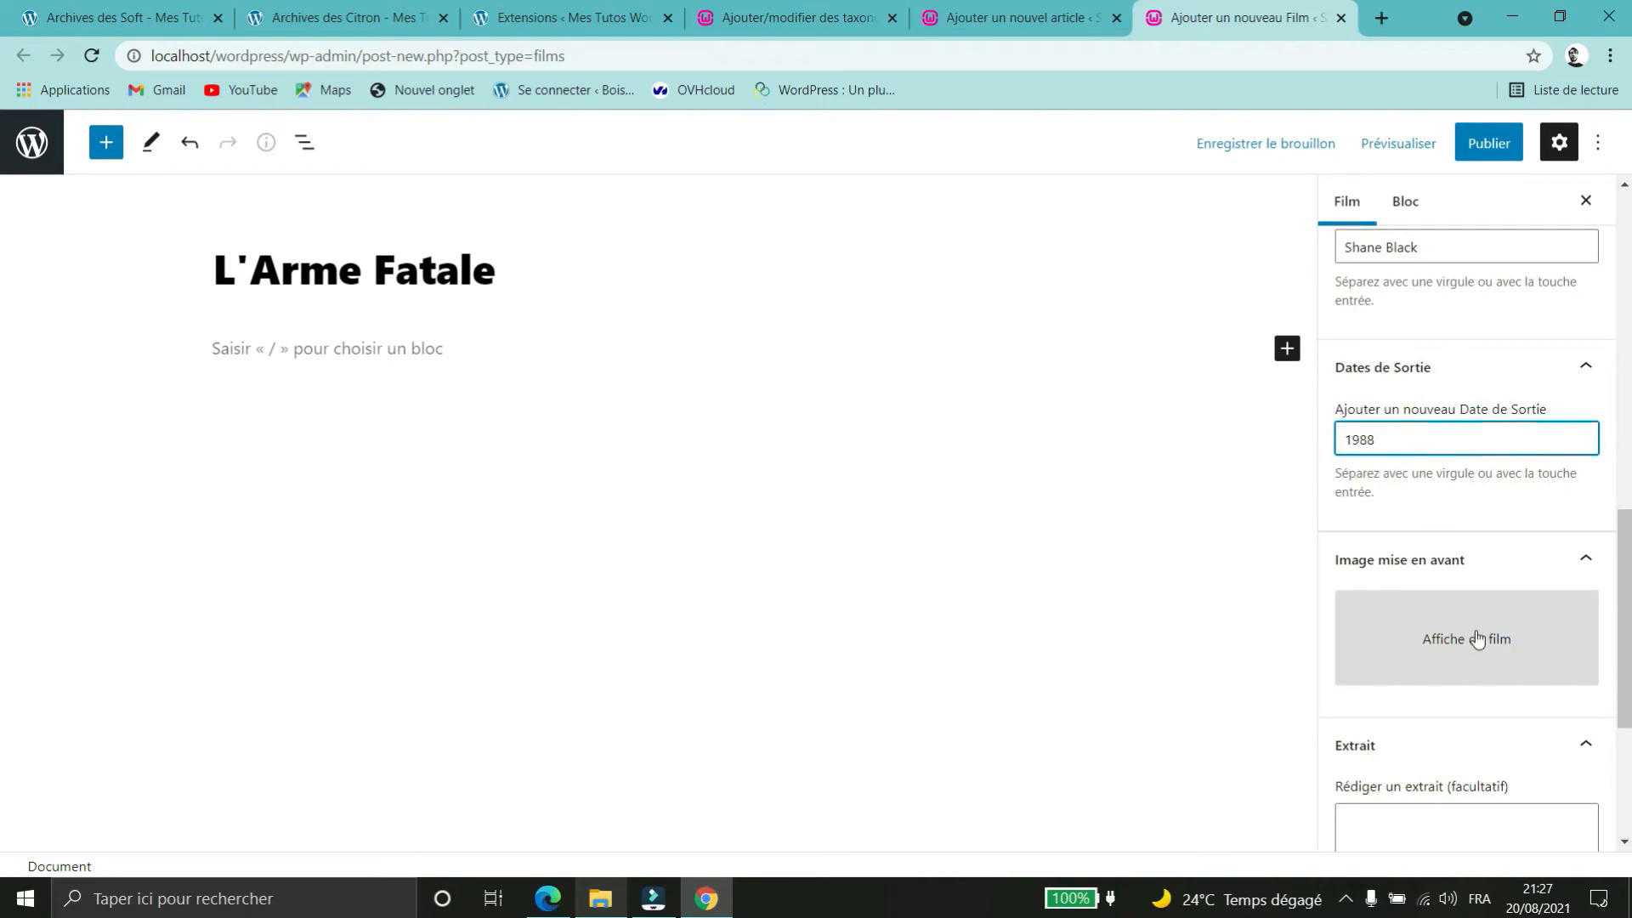
click(1475, 631)
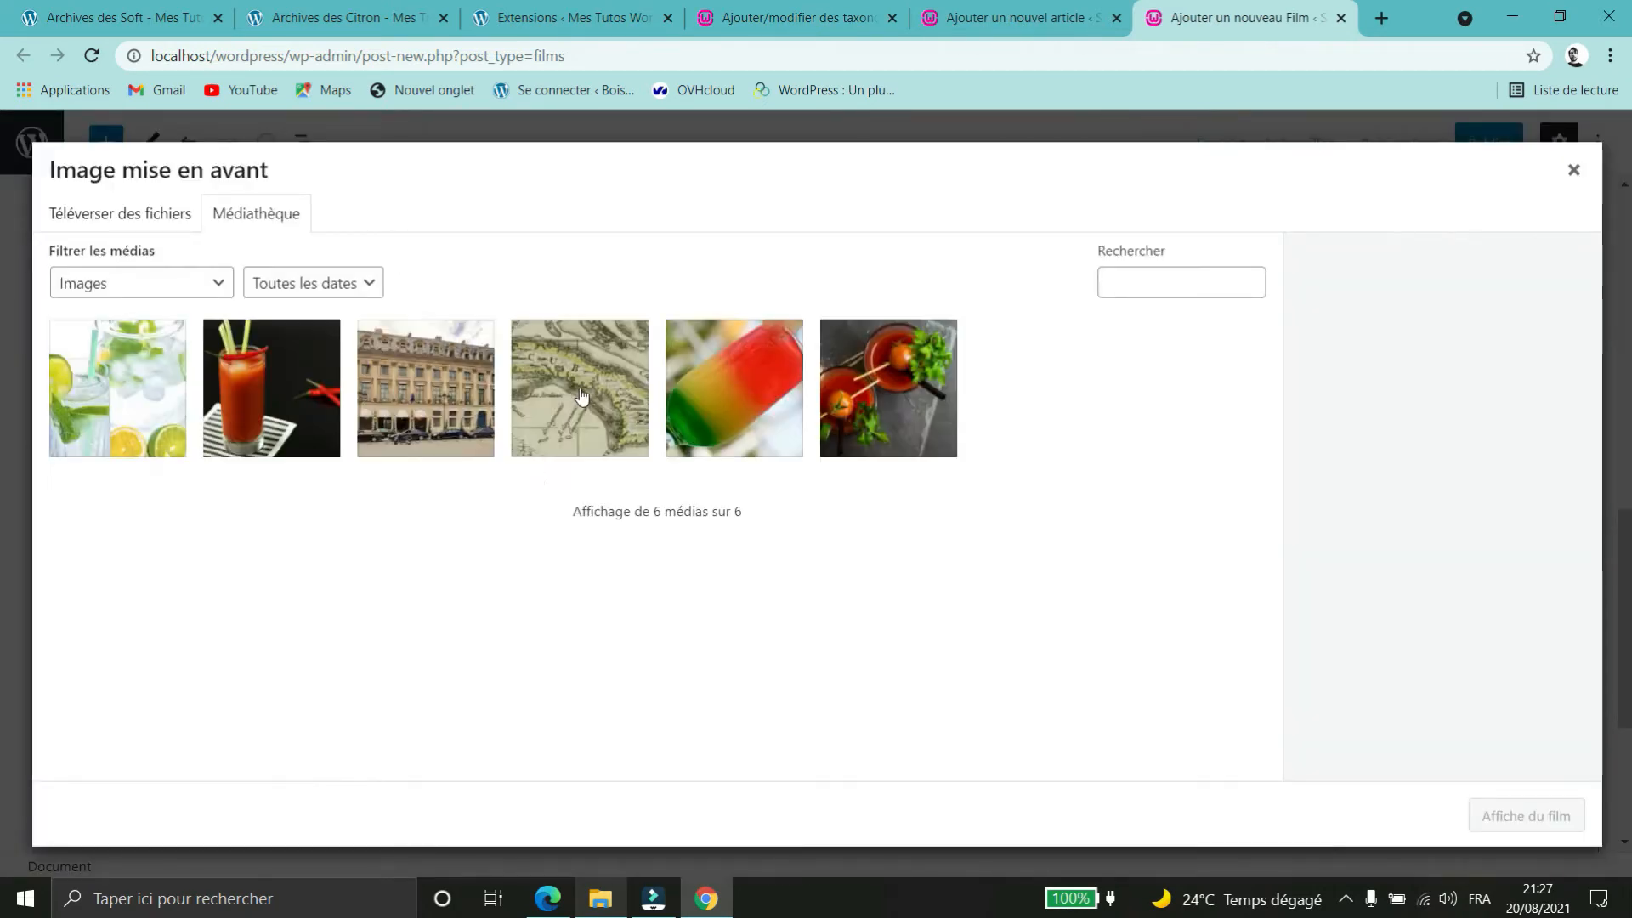
click(581, 396)
click(1511, 816)
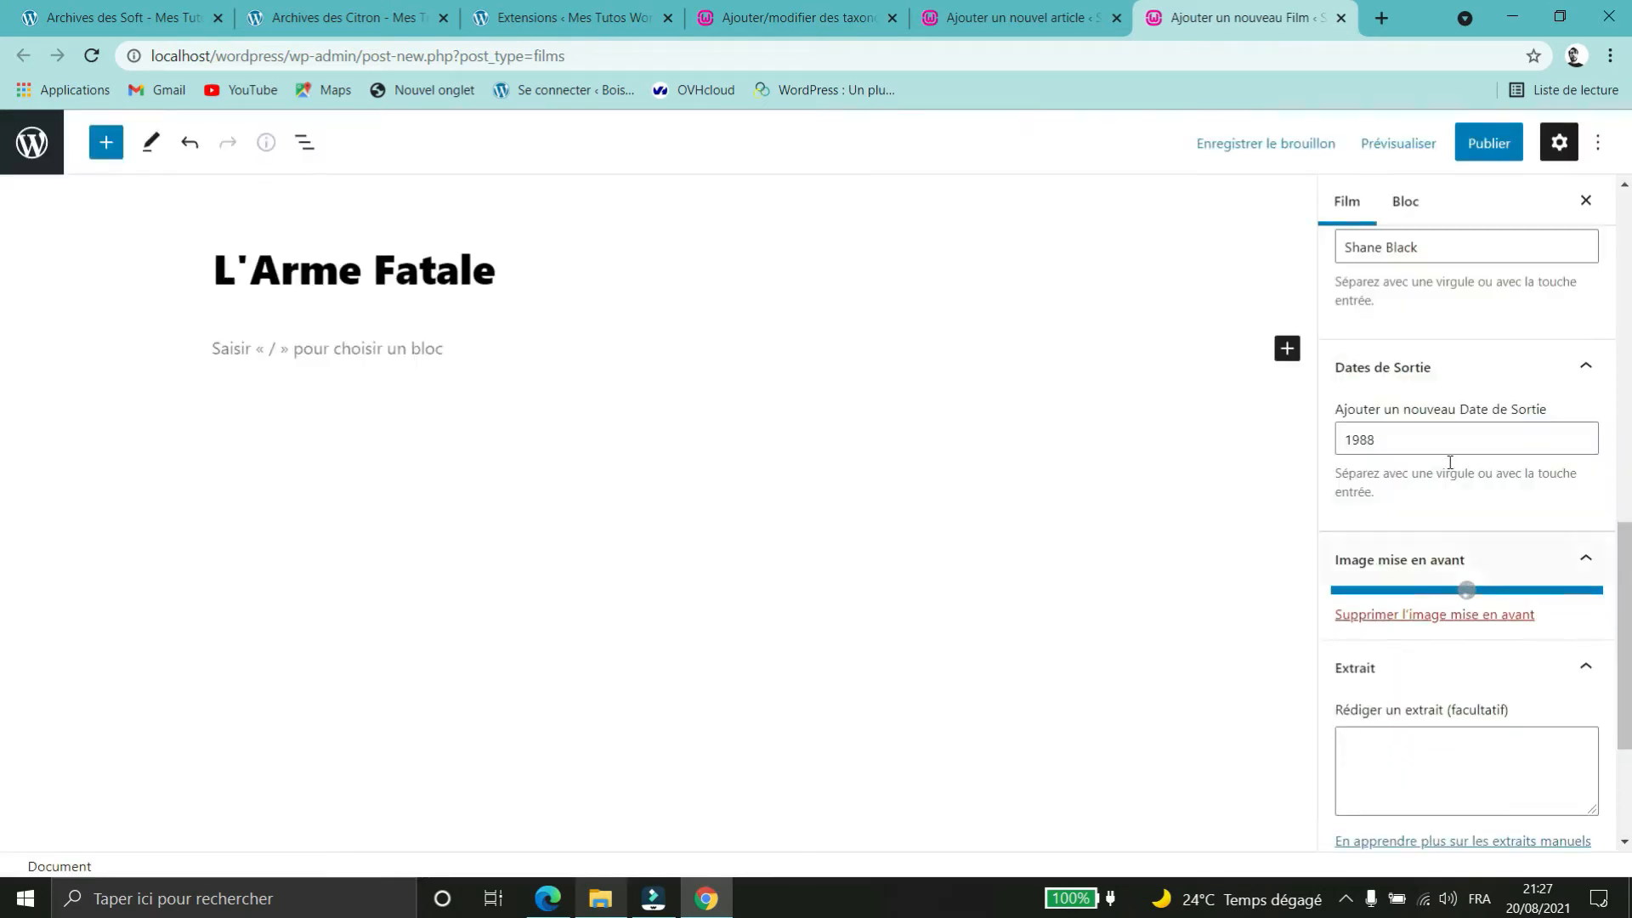
- Write the film's excerpt as "Deux flics font équipe pour stopper un traffic de drogue"
scroll(1548, 613, down, 5)
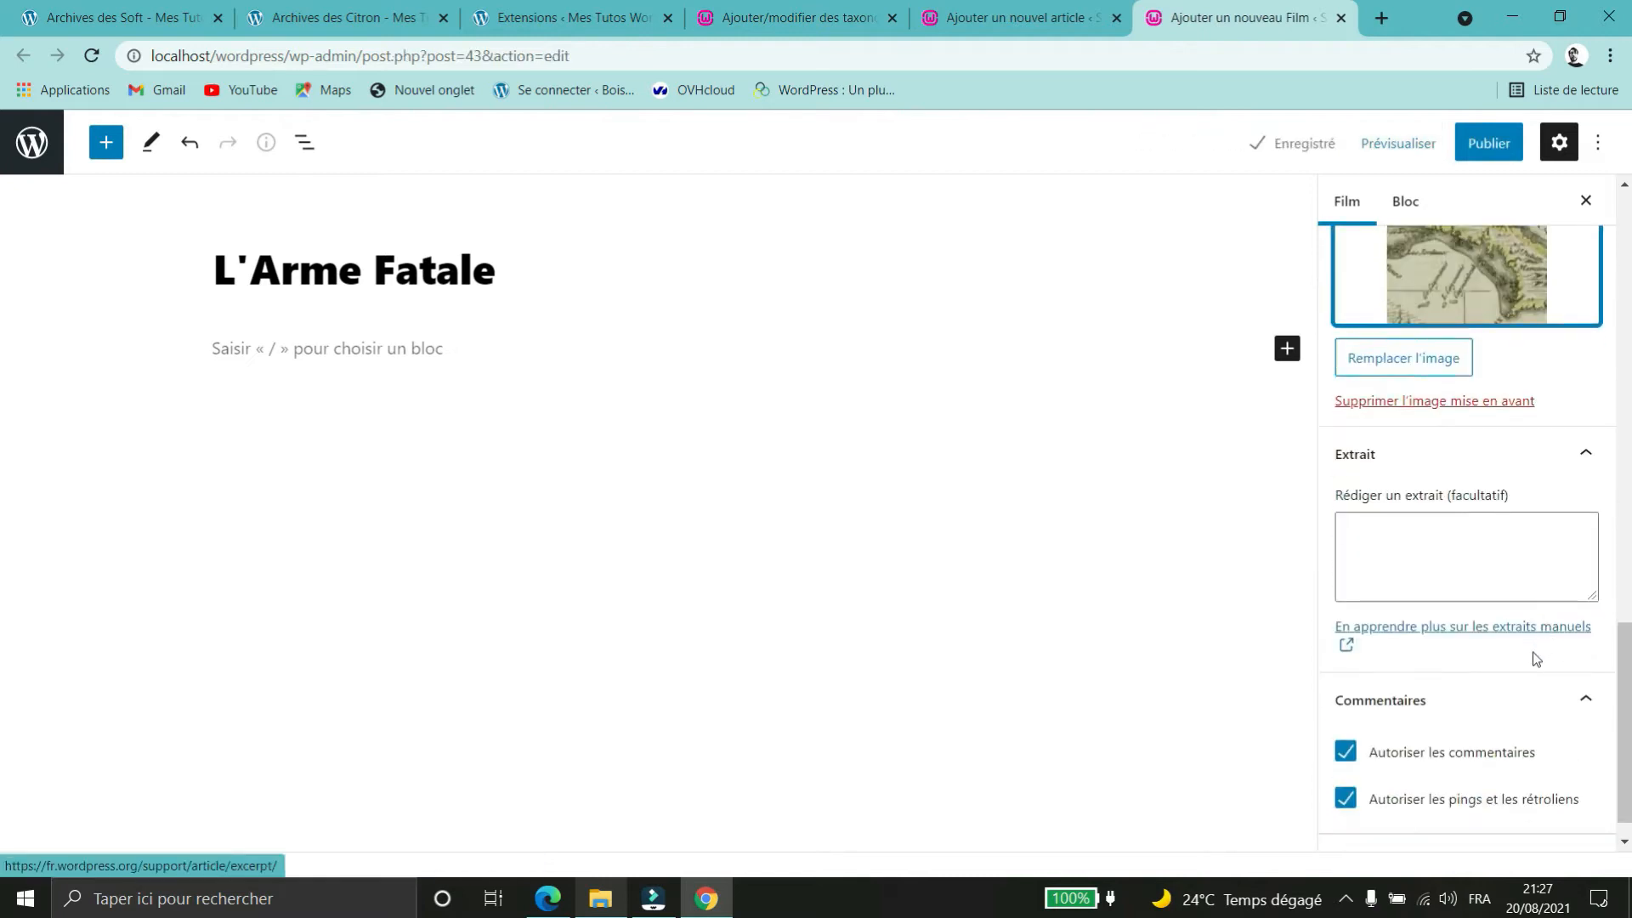
scroll(1522, 586, up, 4)
scroll(1368, 530, down, 4)
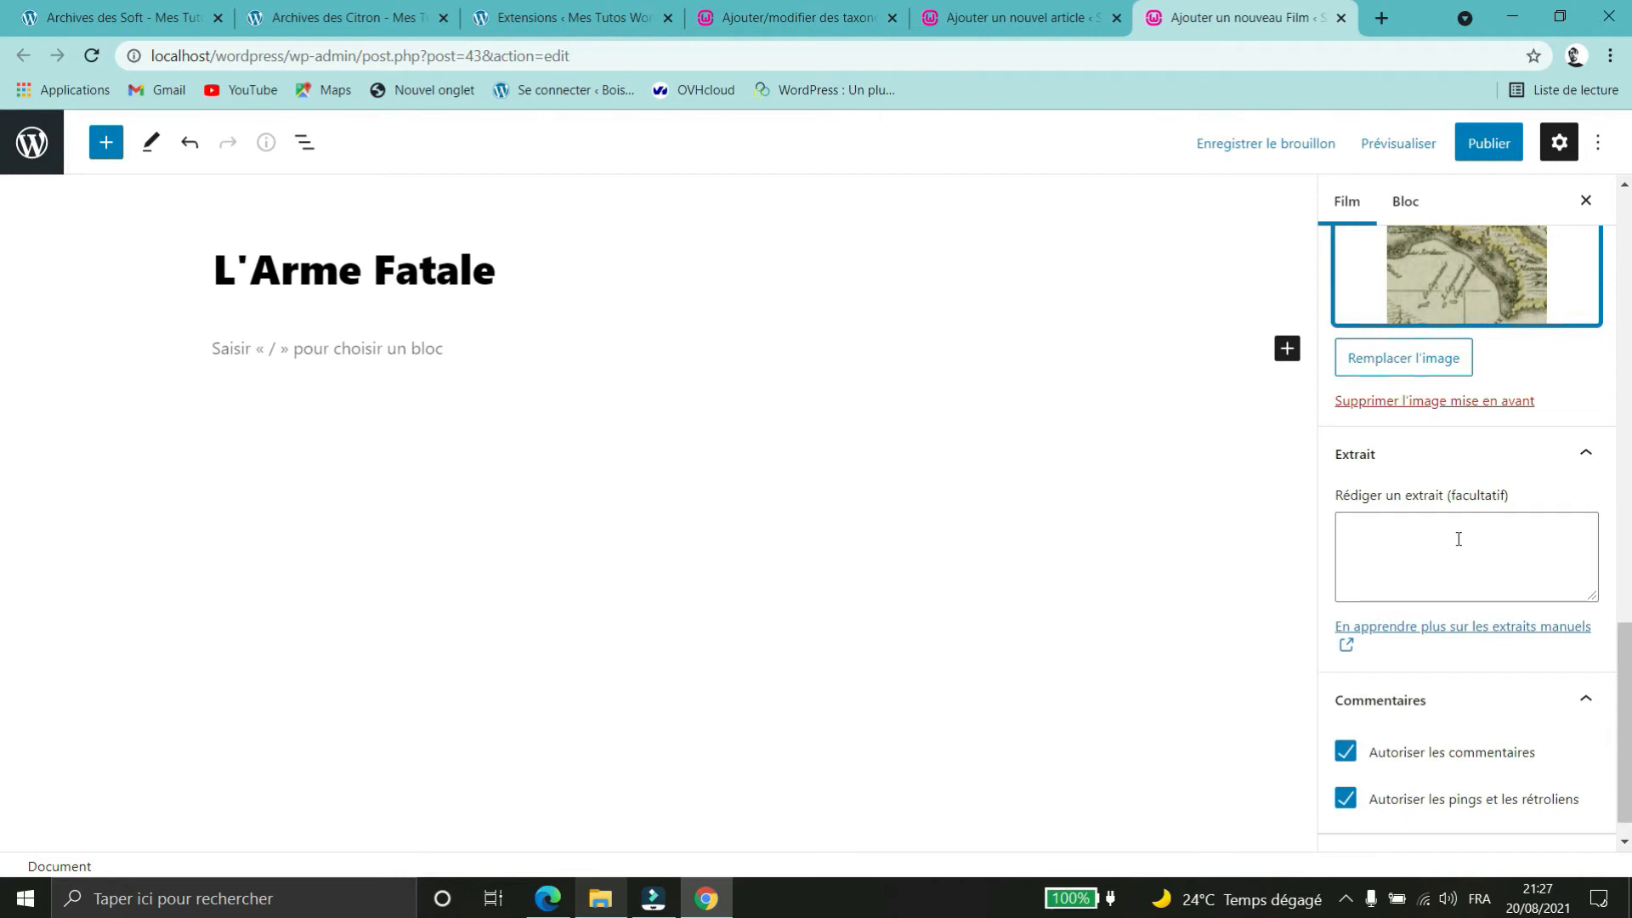
click(1419, 539)
text(Deux flics font équipe pour stopper un traffic de)
text(gue)
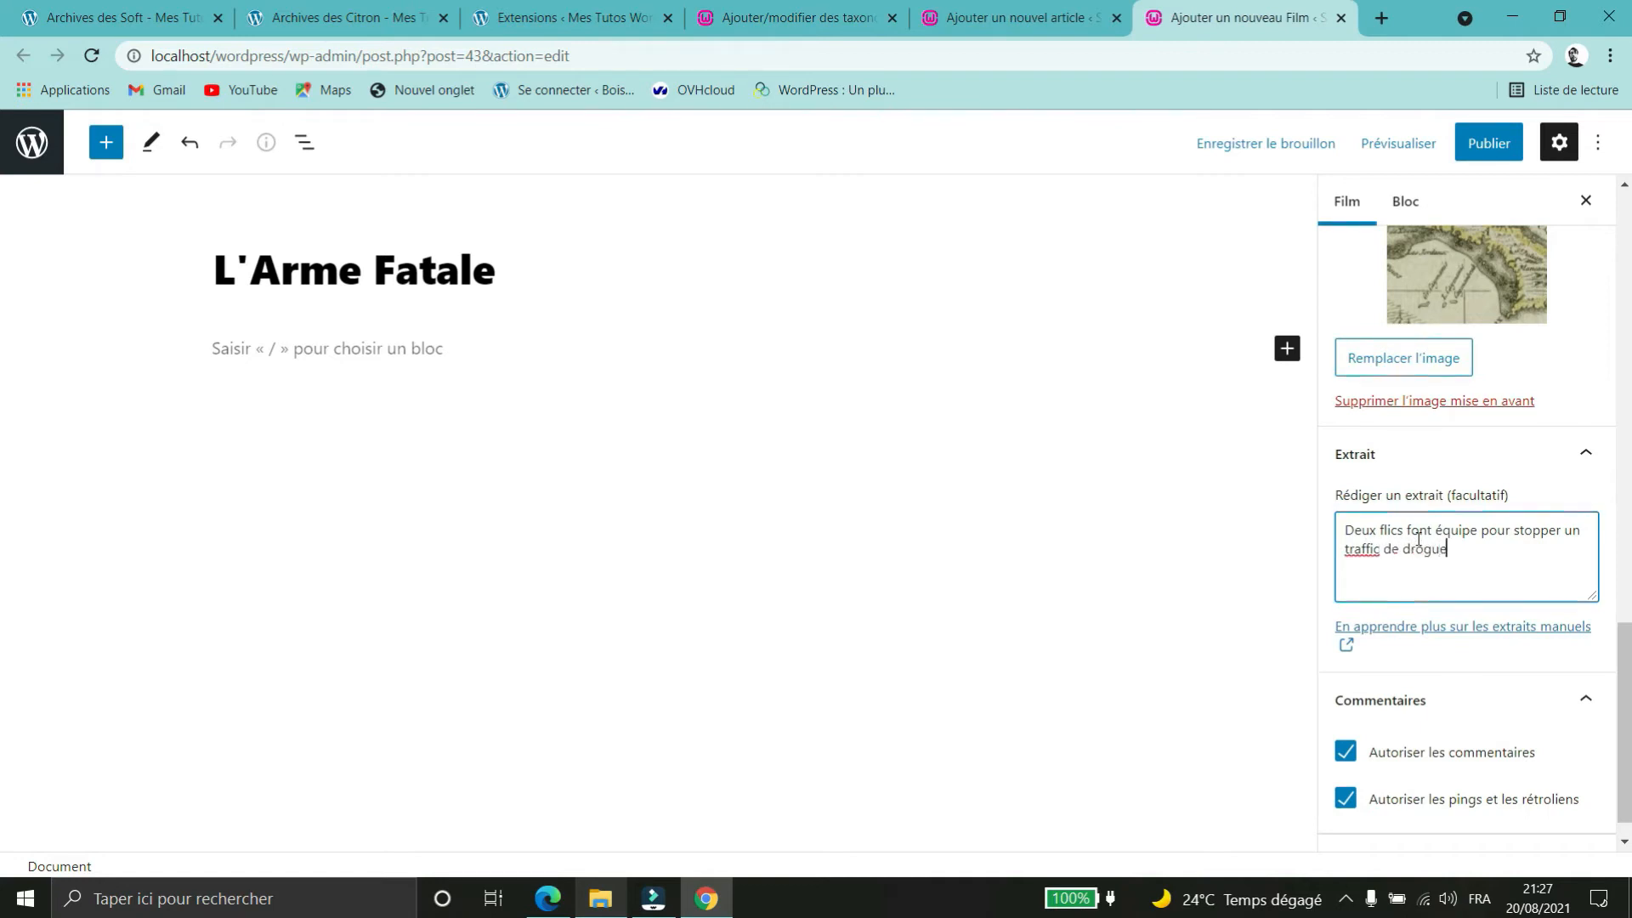
- Correct the spelling of the word "traffic" in the film's excerpt
right_click(1367, 548)
click(1328, 563)
click(1358, 556)
key(BackSpace)
key(BackSpace)
text(tr)
click(1370, 549)
key(BackSpace)
- Publish the film "L'Arme Fatale" and return to the list of films
click(380, 347)
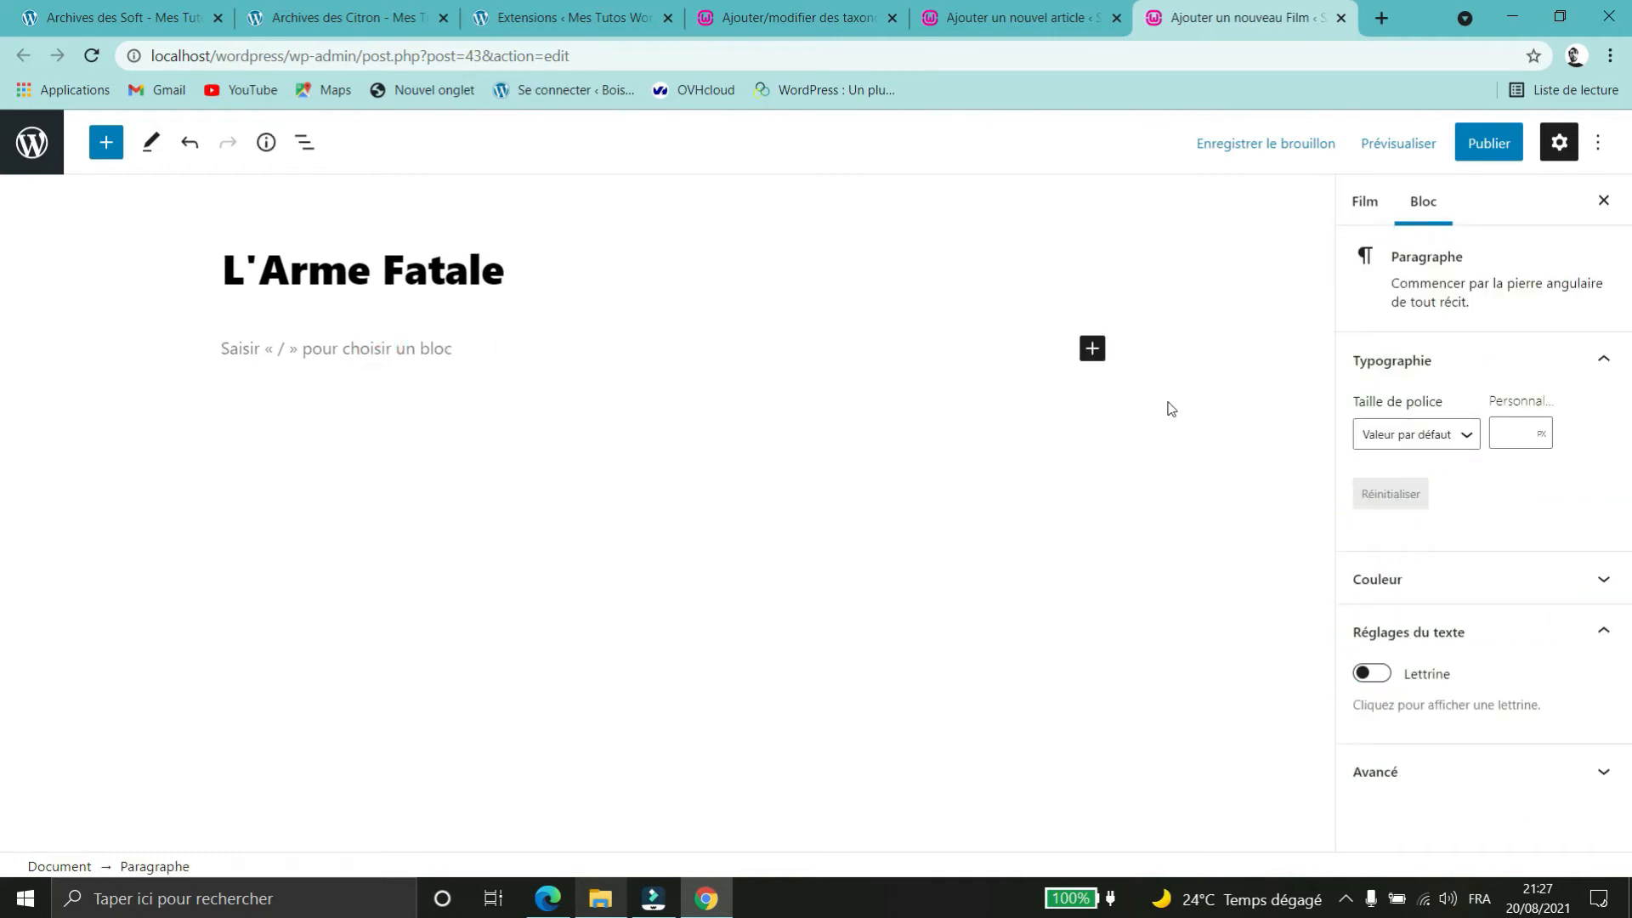
click(1489, 143)
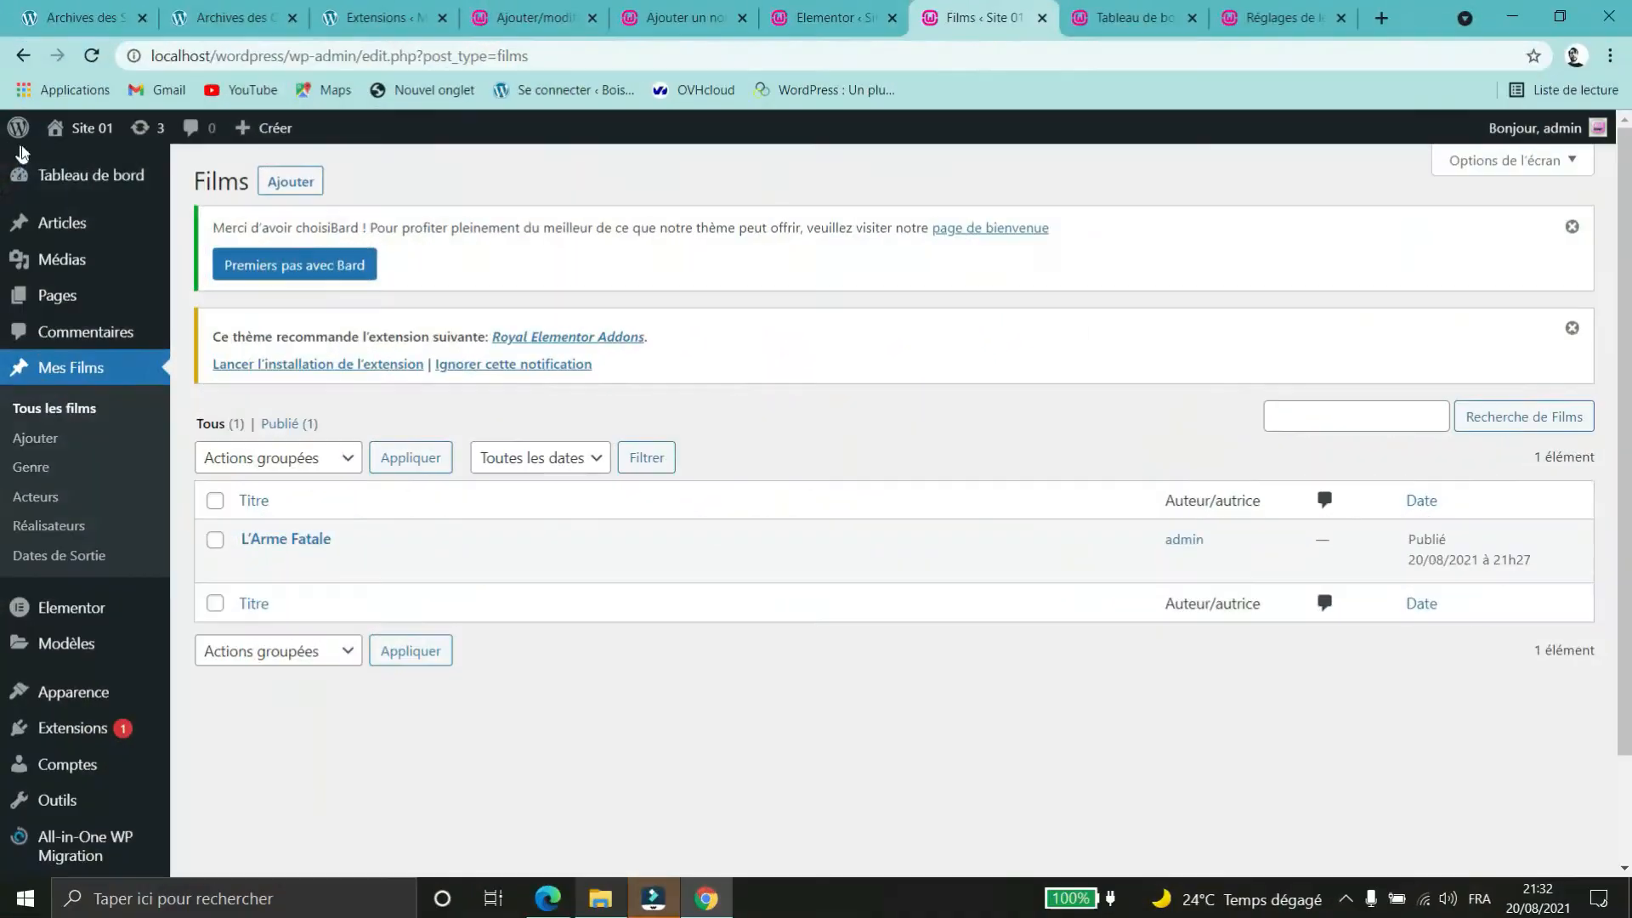
mouse_move(105, 136)
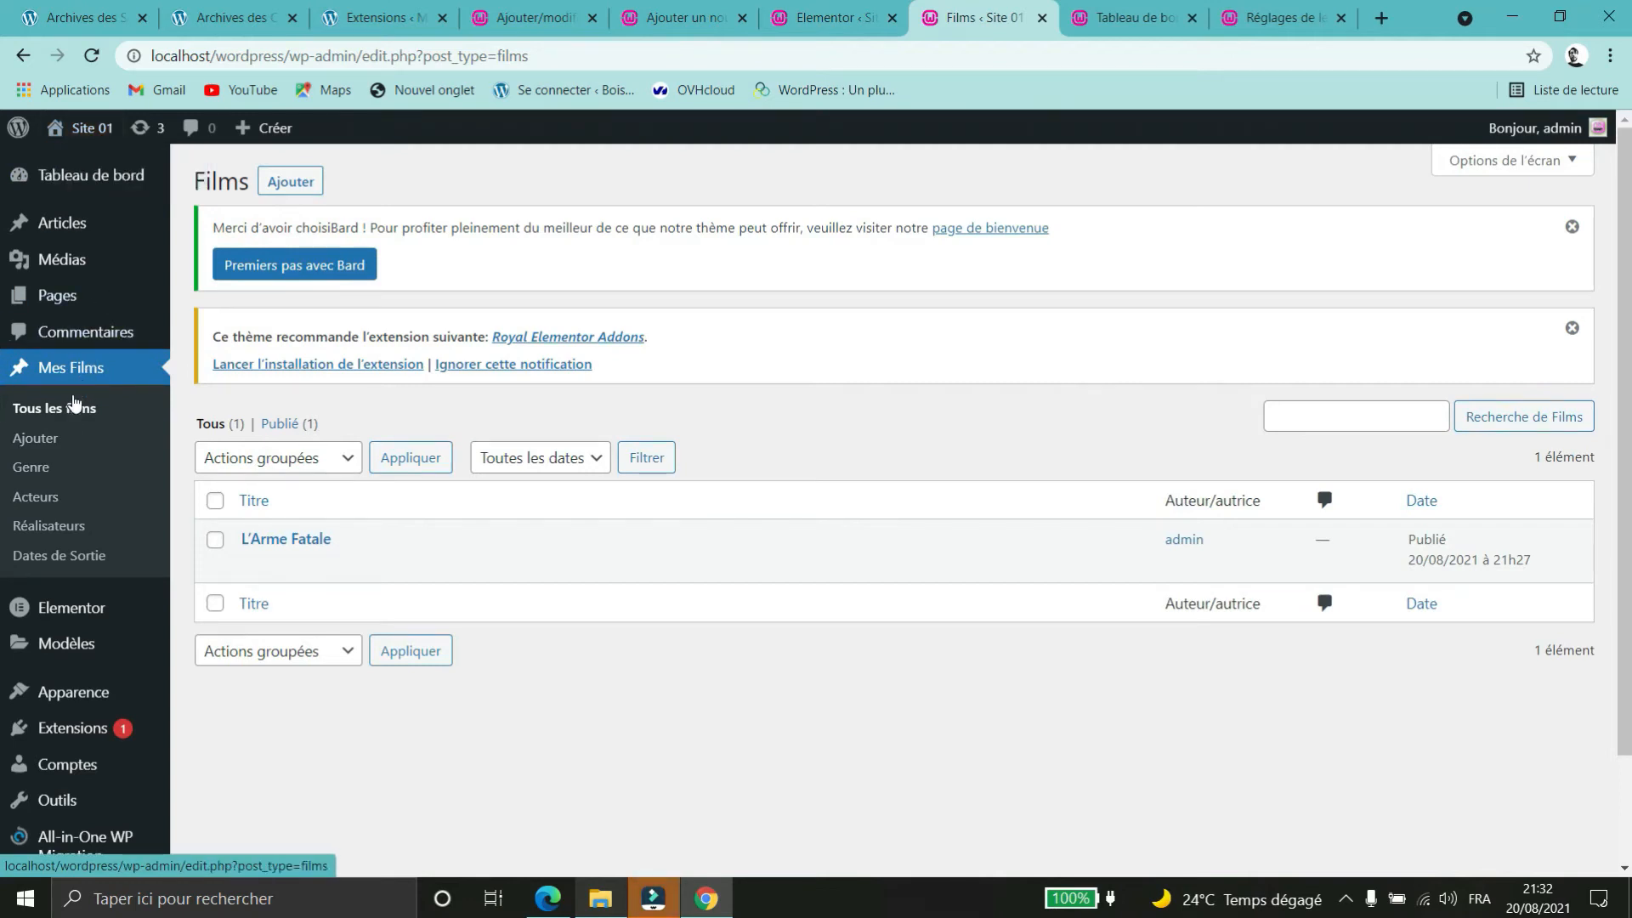
mouse_move(81, 226)
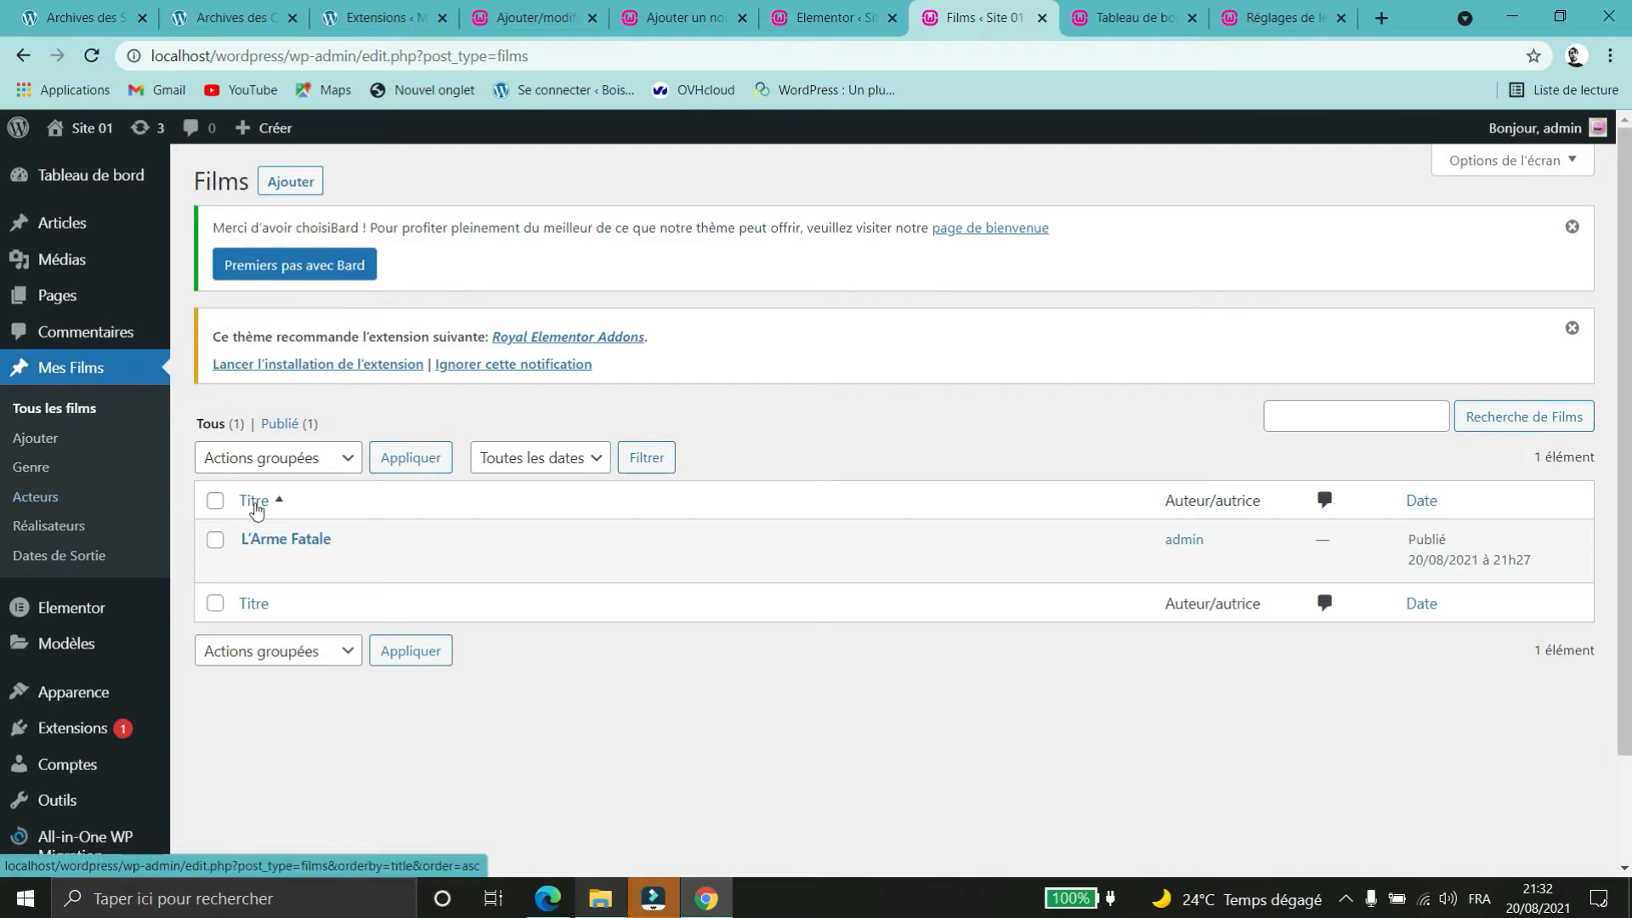
mouse_move(141, 178)
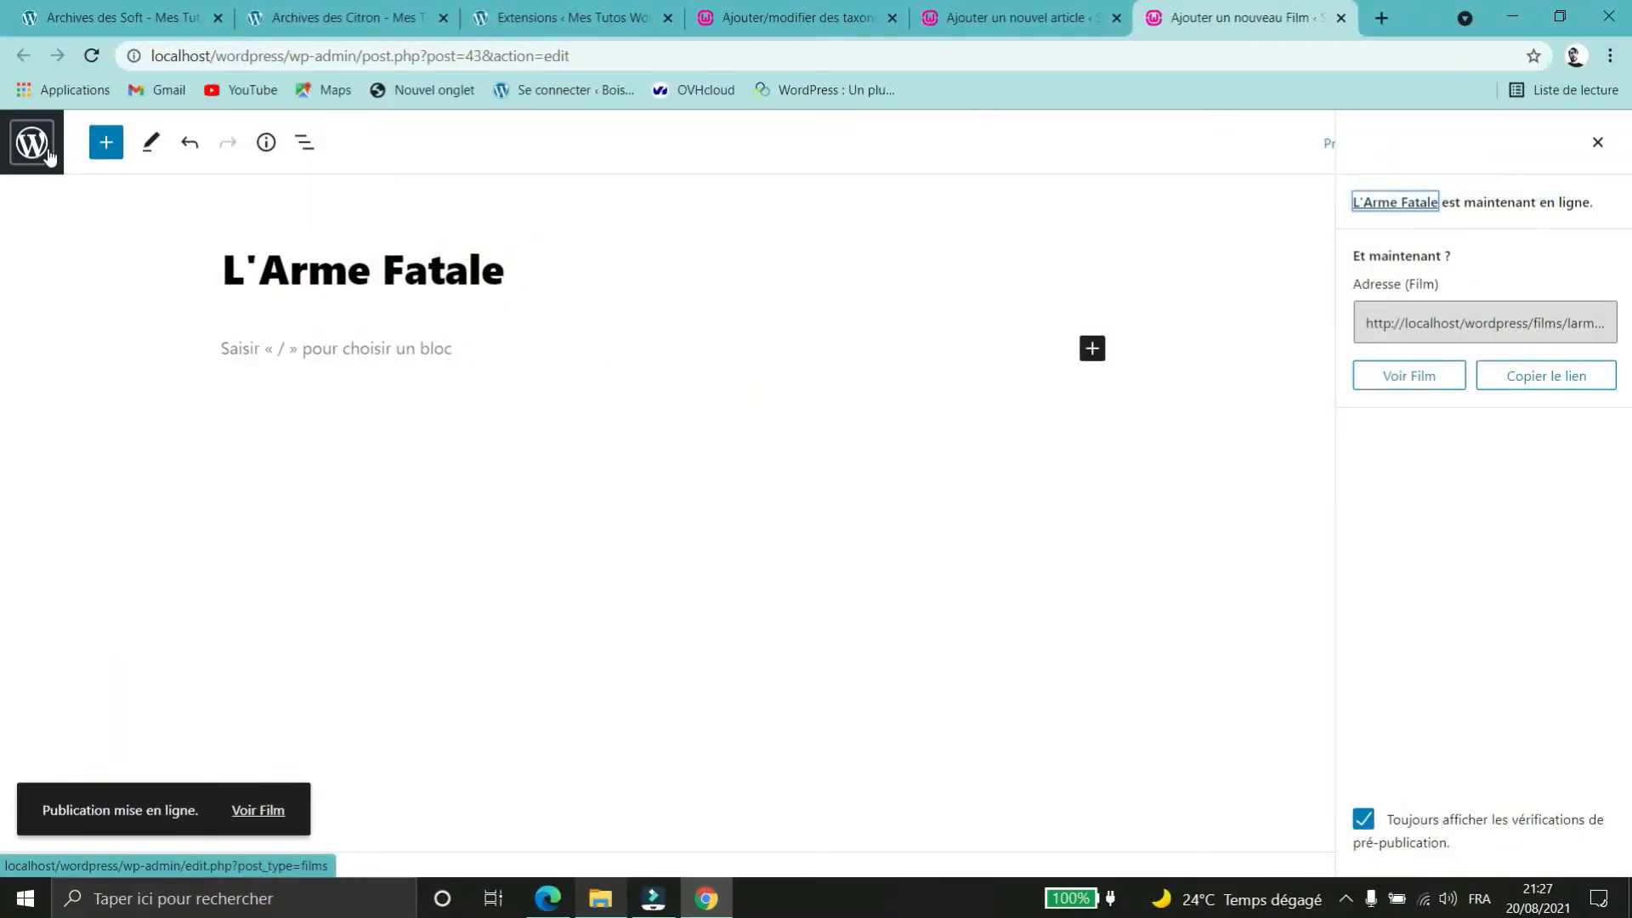
click(33, 142)
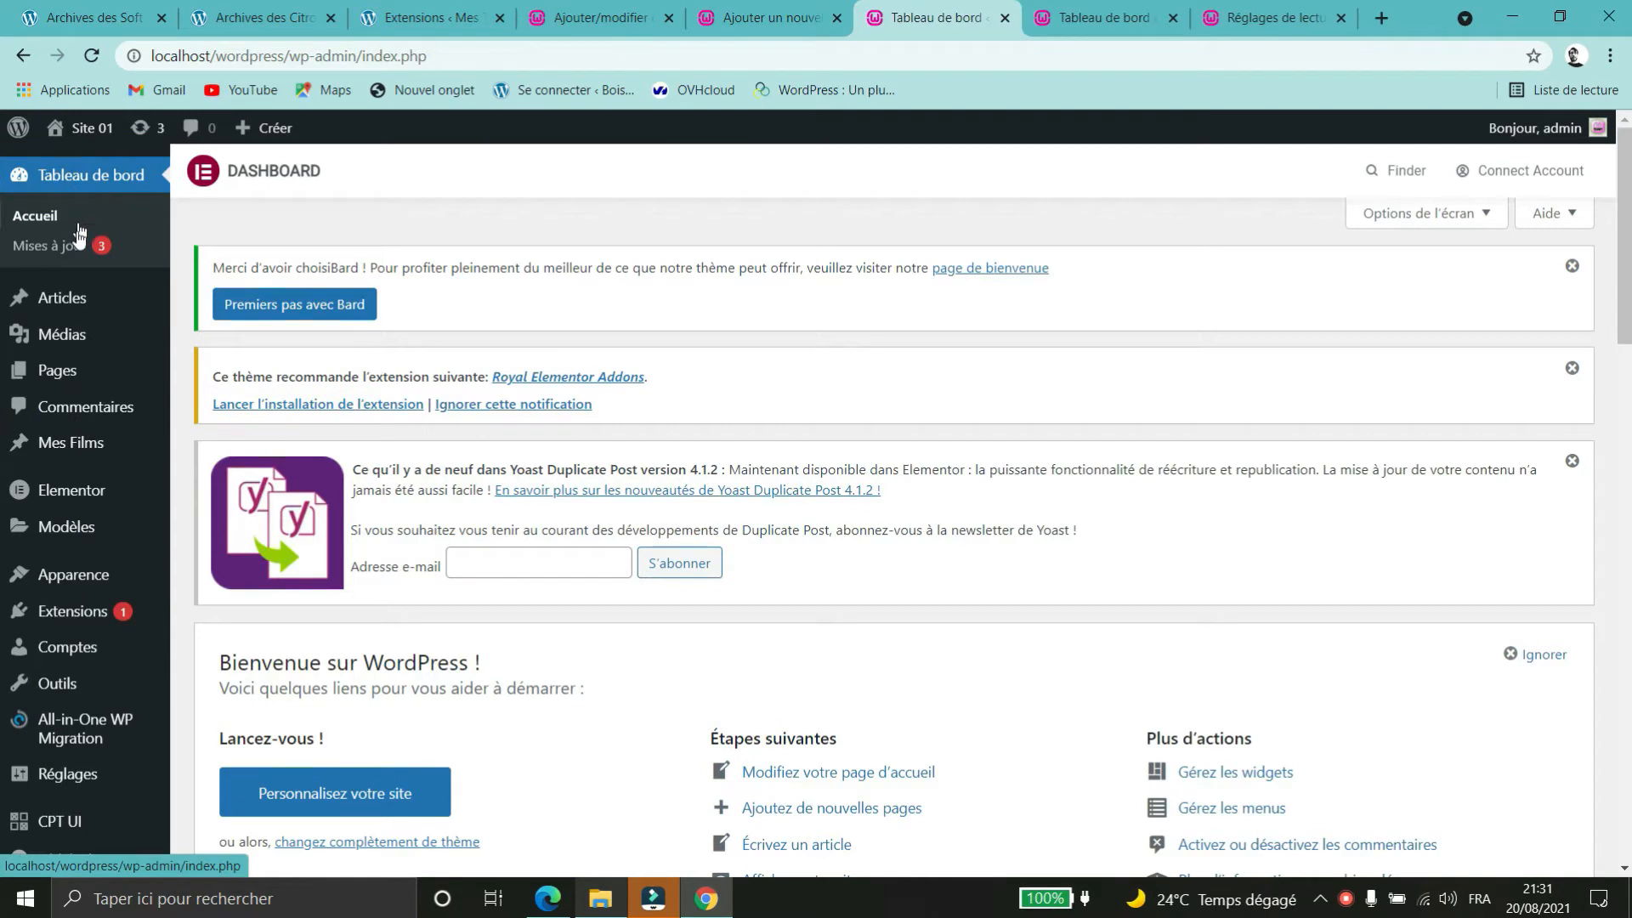
- Enable Films as an Elementor content type, save the settings, and open the film "L'Arme Fatale" for editing
mouse_move(77, 489)
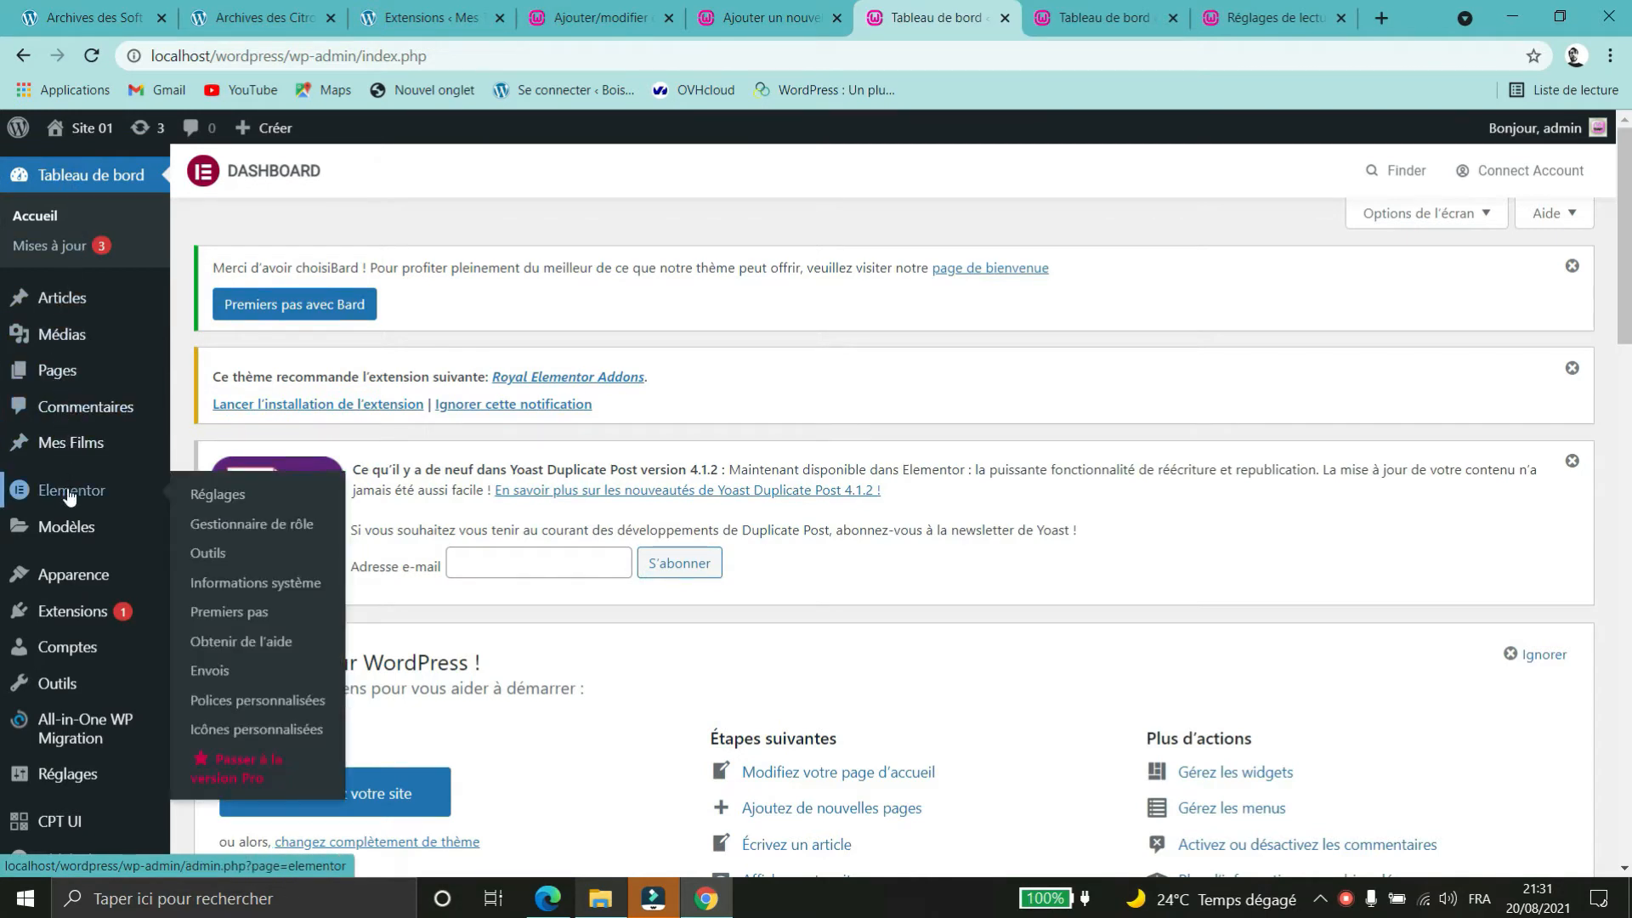
click(212, 500)
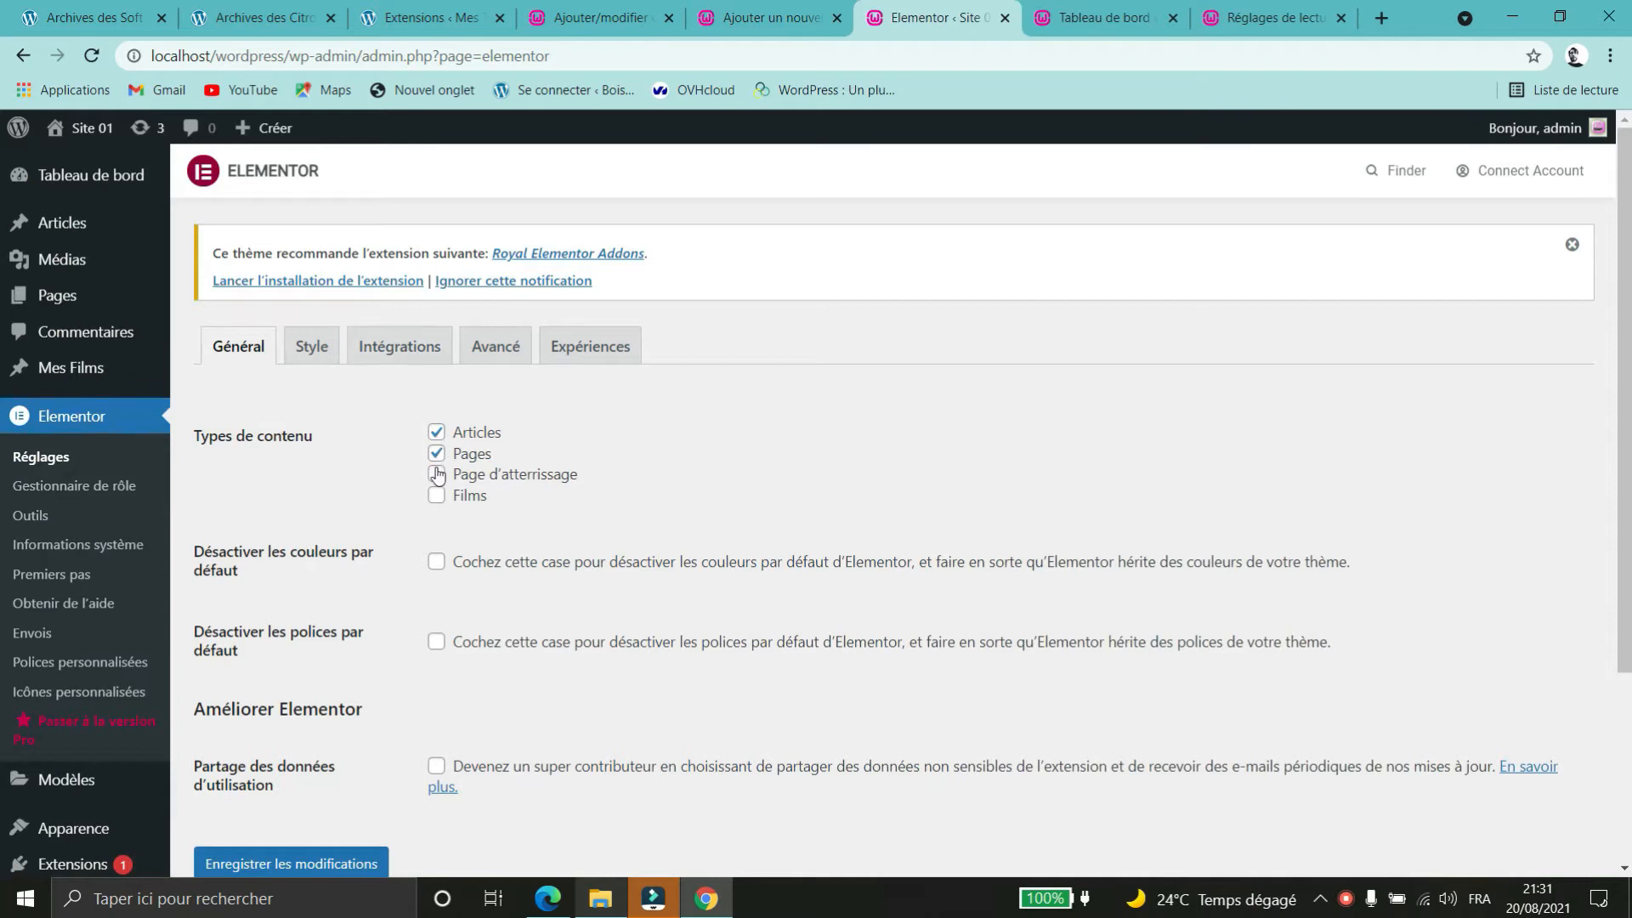
click(436, 496)
scroll(566, 559, down, 2)
click(292, 668)
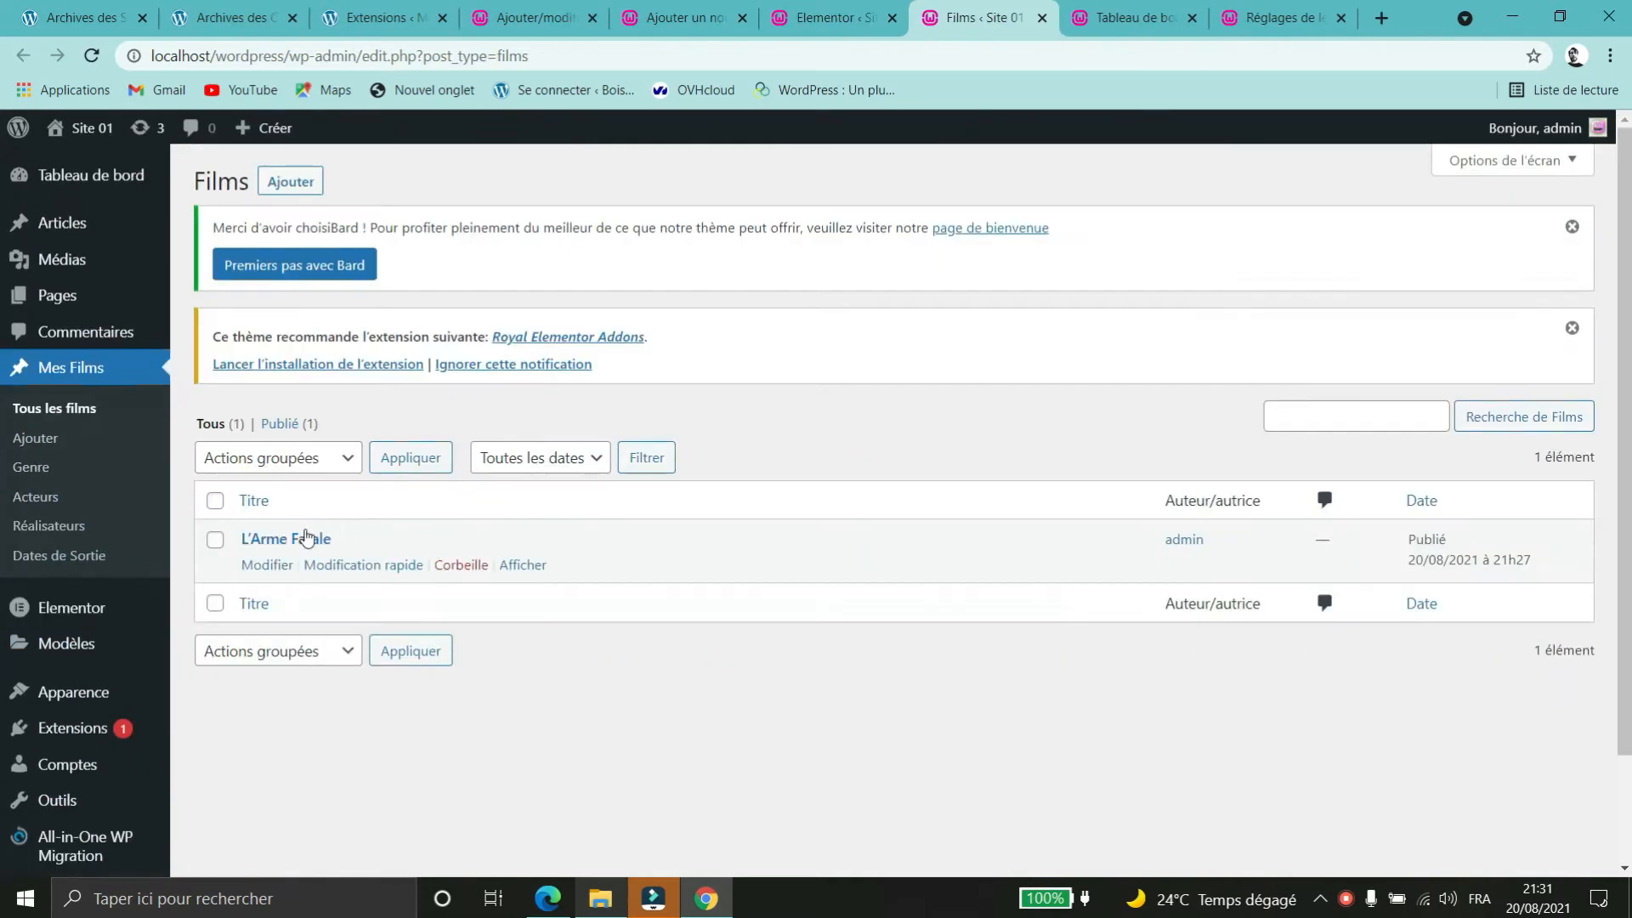
click(281, 539)
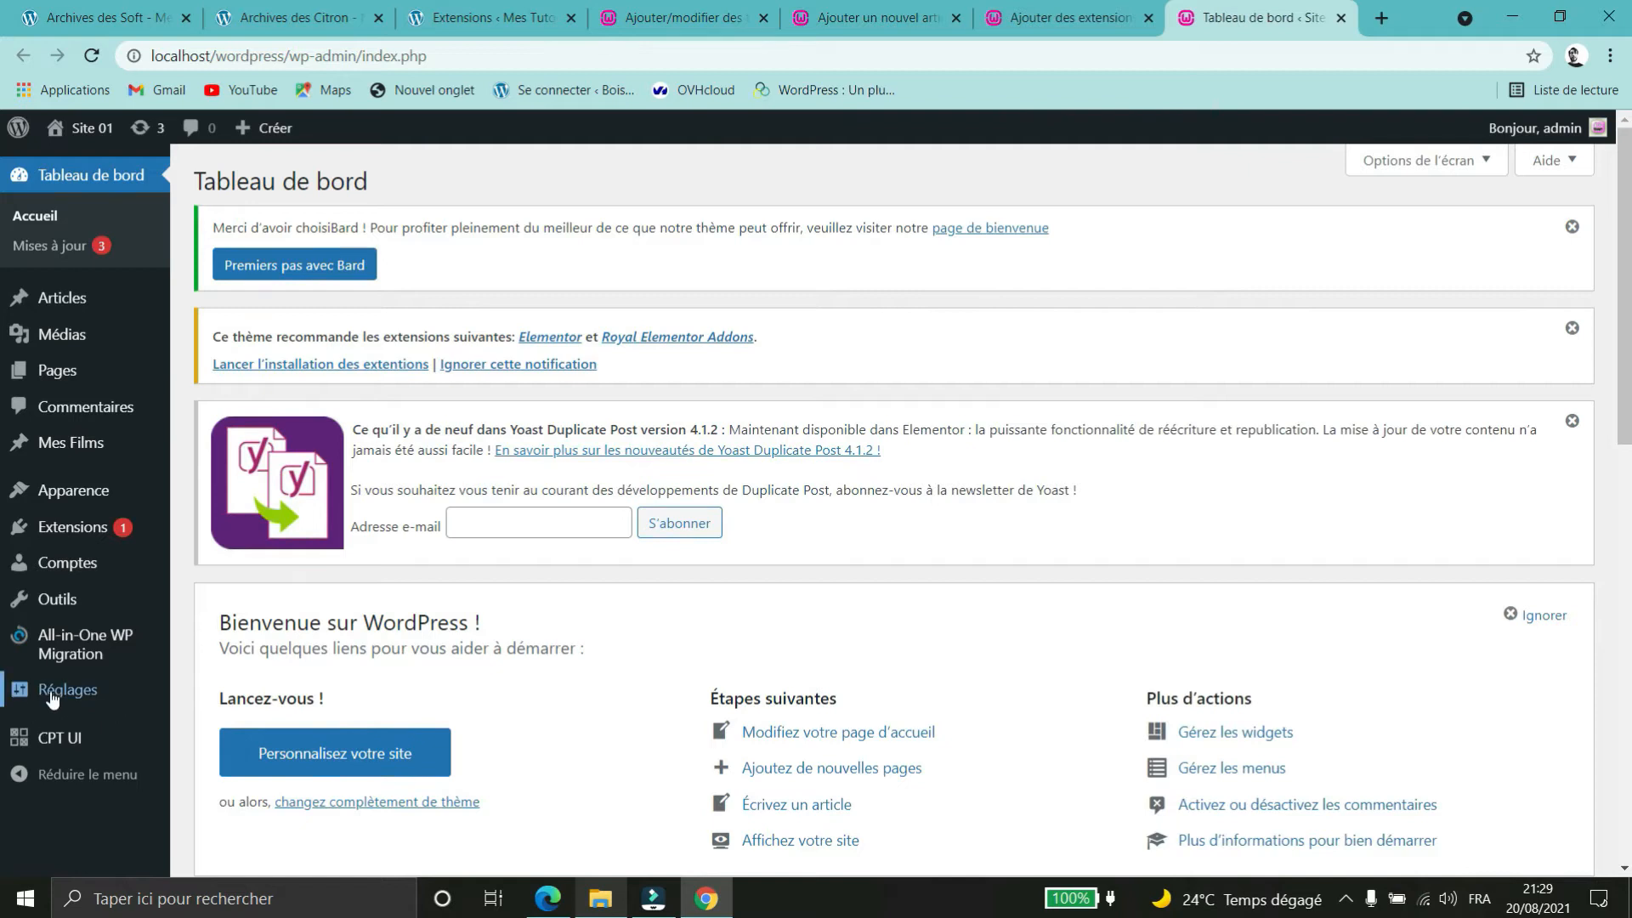
- Open the Réglages de lecture in a separate tab and examine the Page d'accueil and Page des articles choices
mouse_move(77, 693)
middle_click(221, 680)
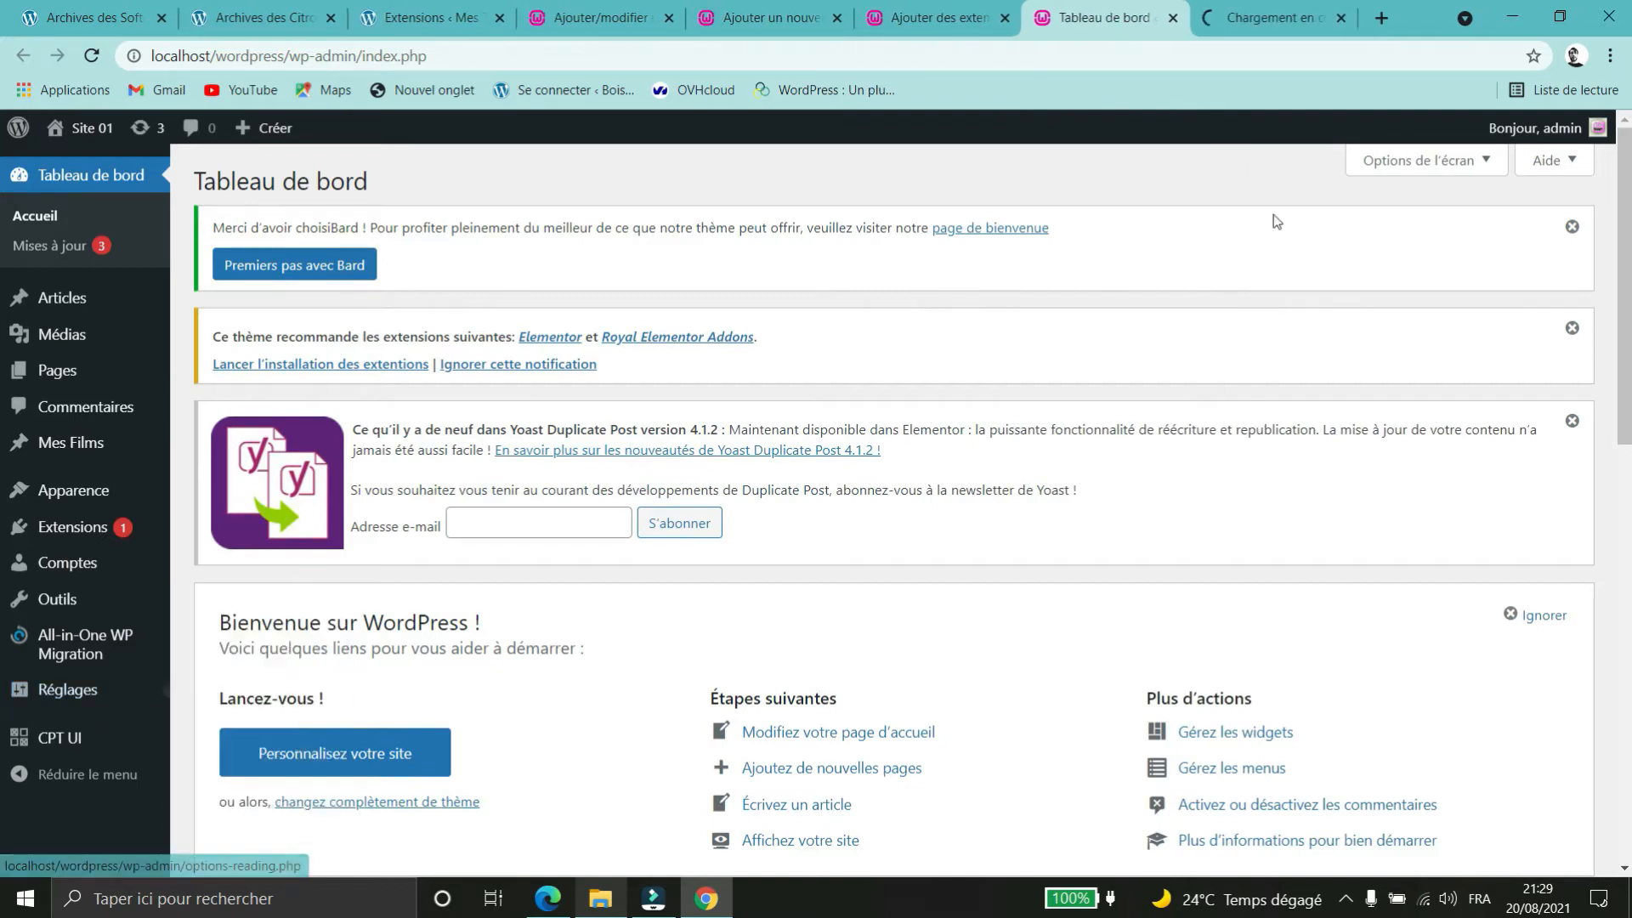
click(1267, 17)
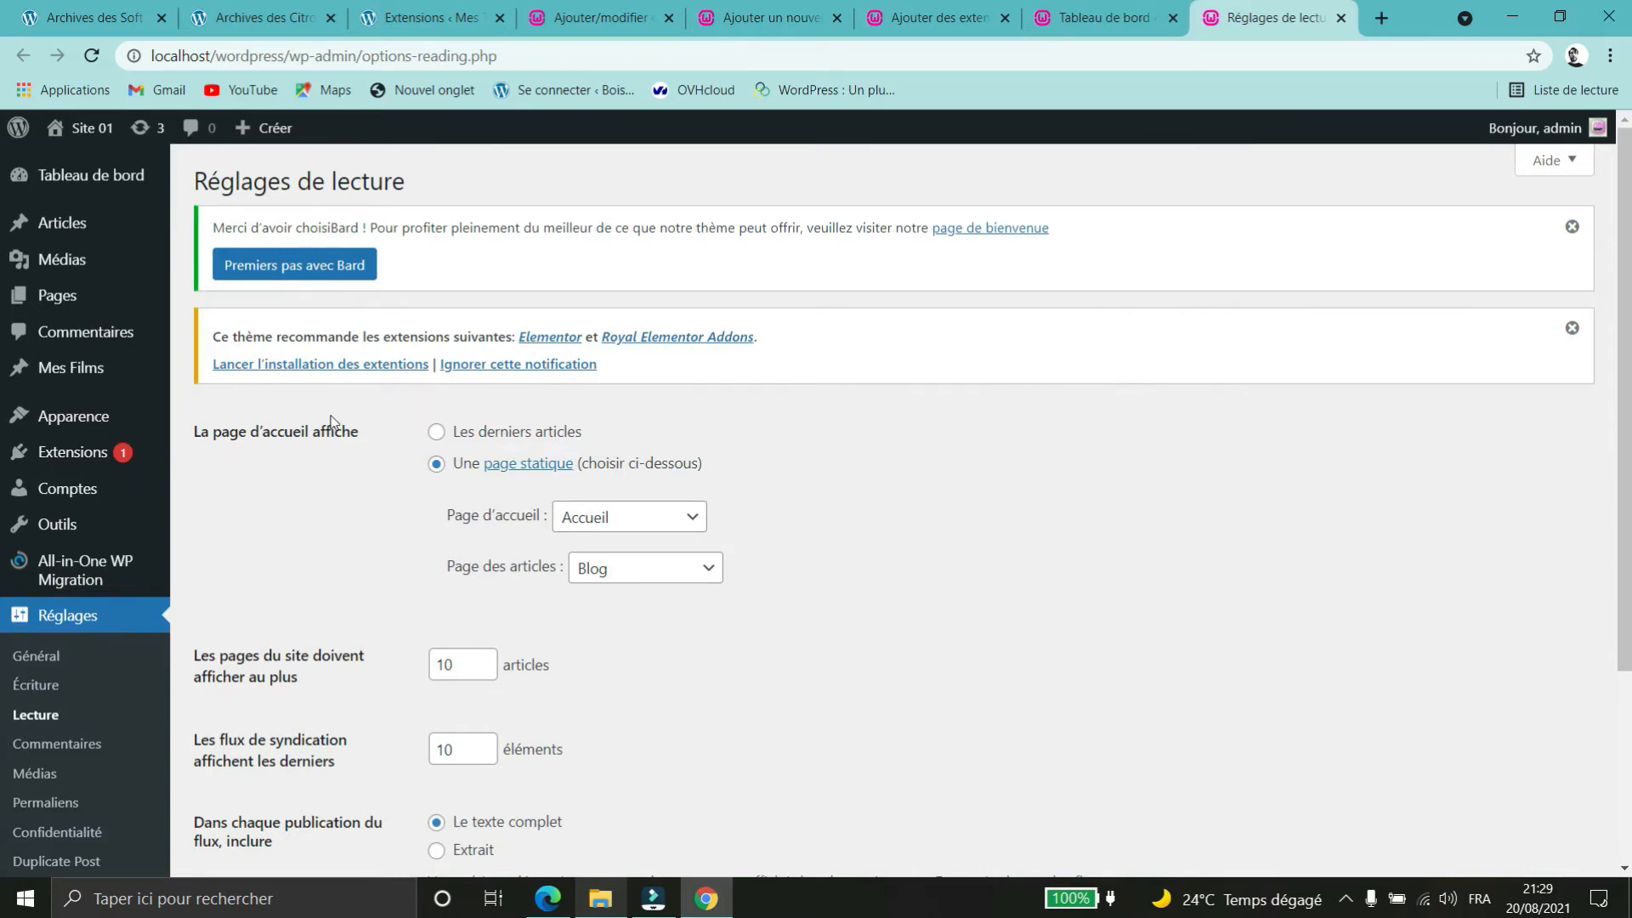
click(633, 520)
click(633, 521)
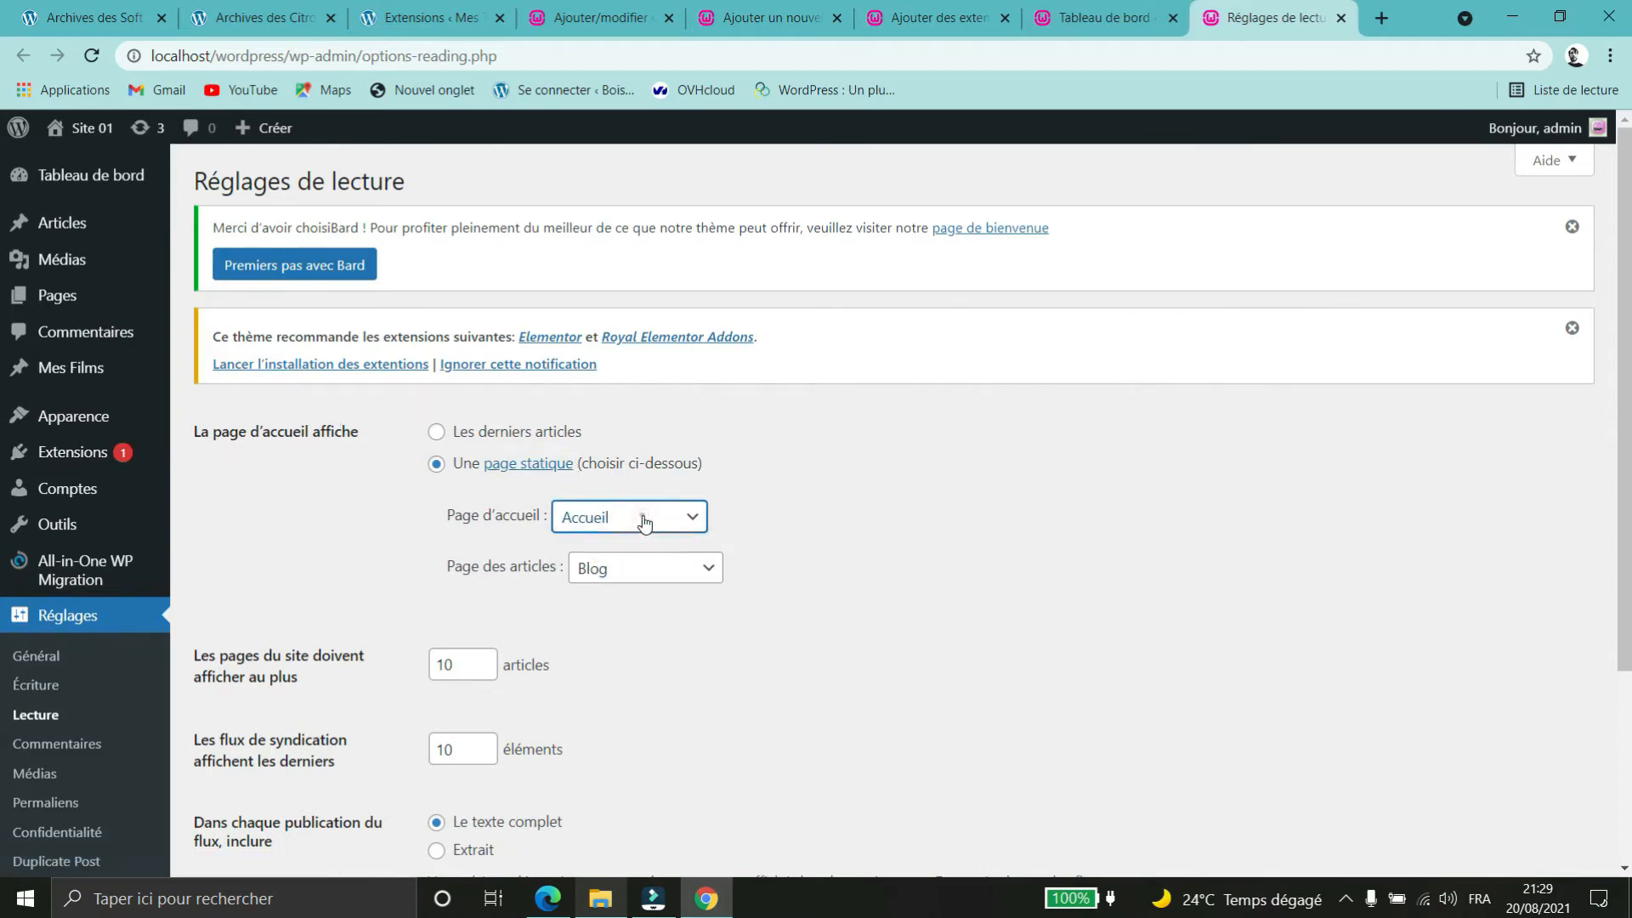
click(656, 568)
click(656, 569)
click(866, 609)
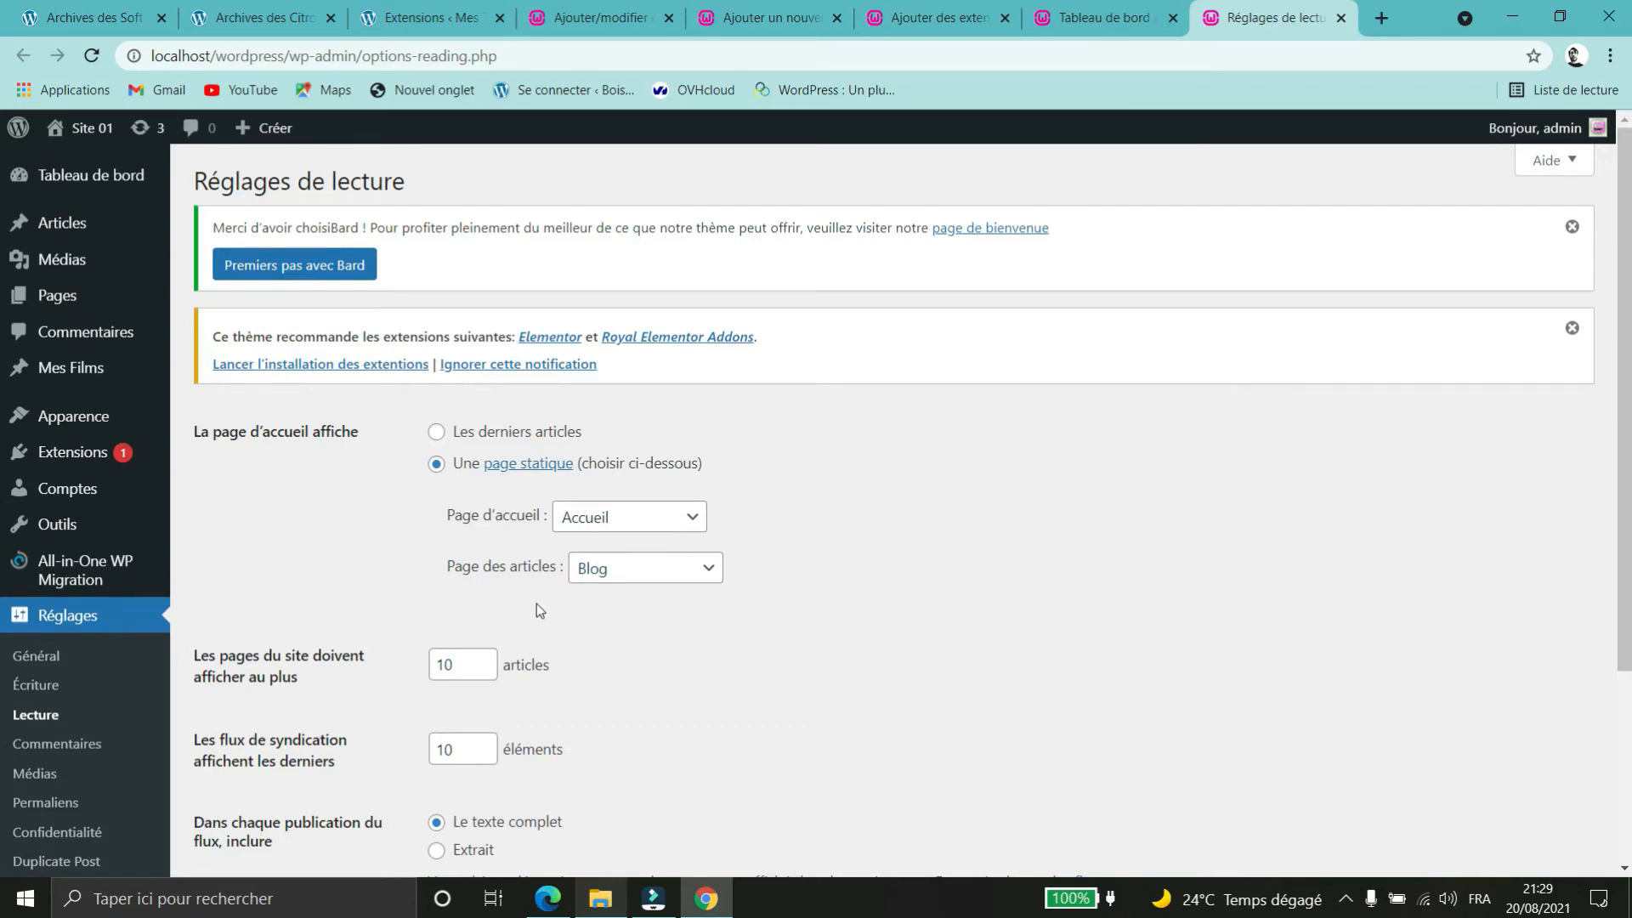
mouse_move(66, 375)
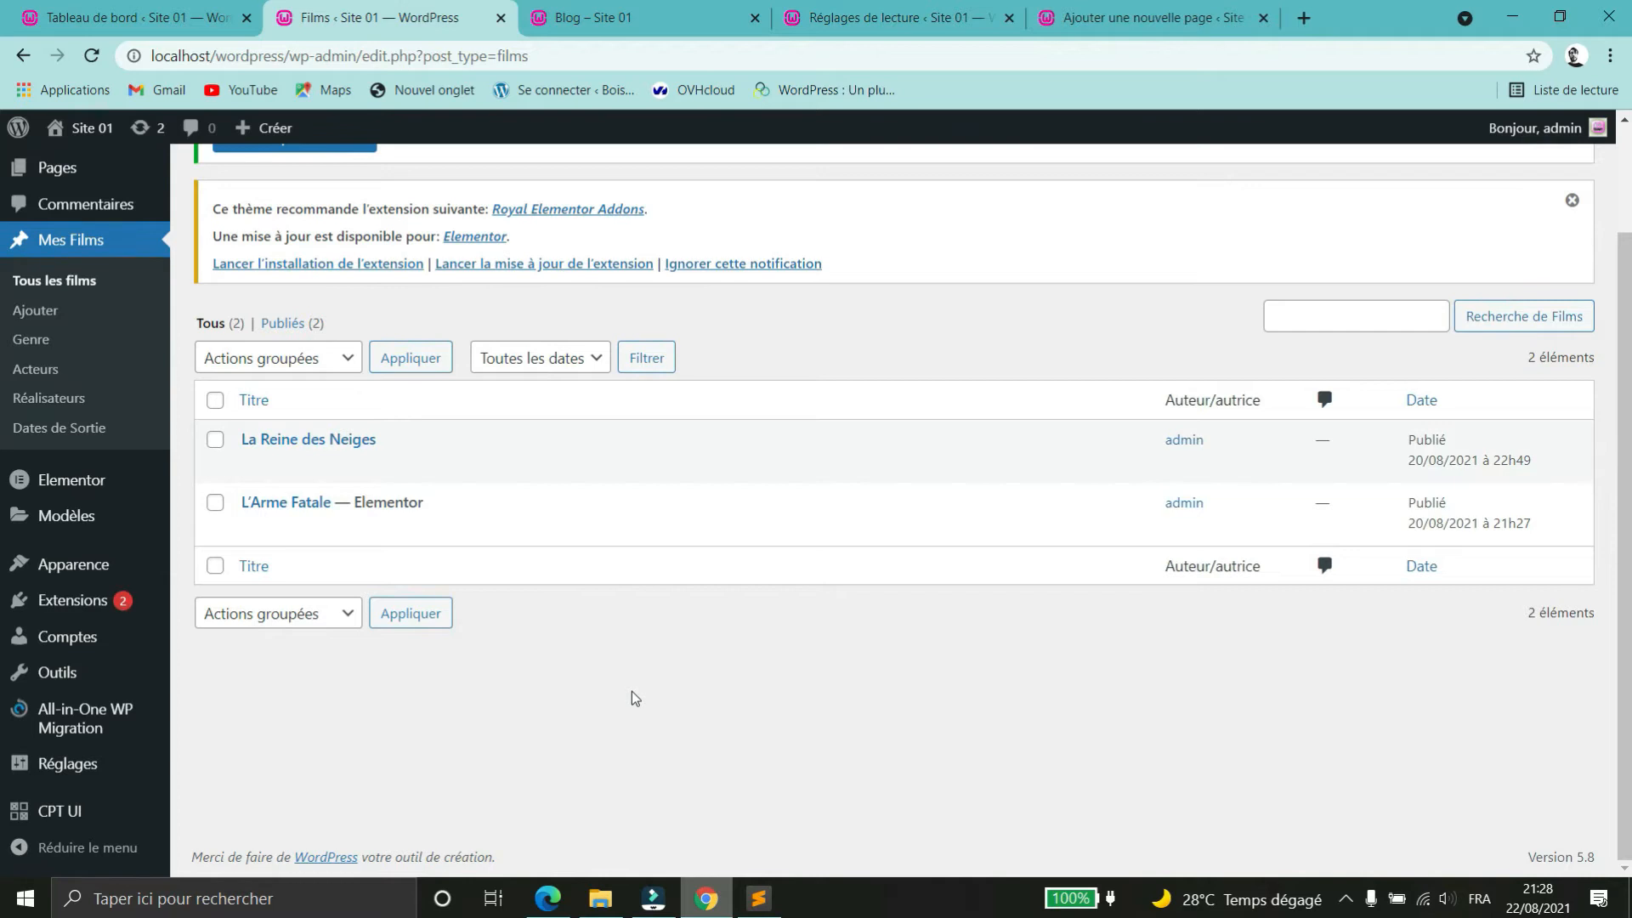
- Examine the posts shown on the site's Blog page and the matching Page des articles setting in the Réglages de lecture
click(620, 21)
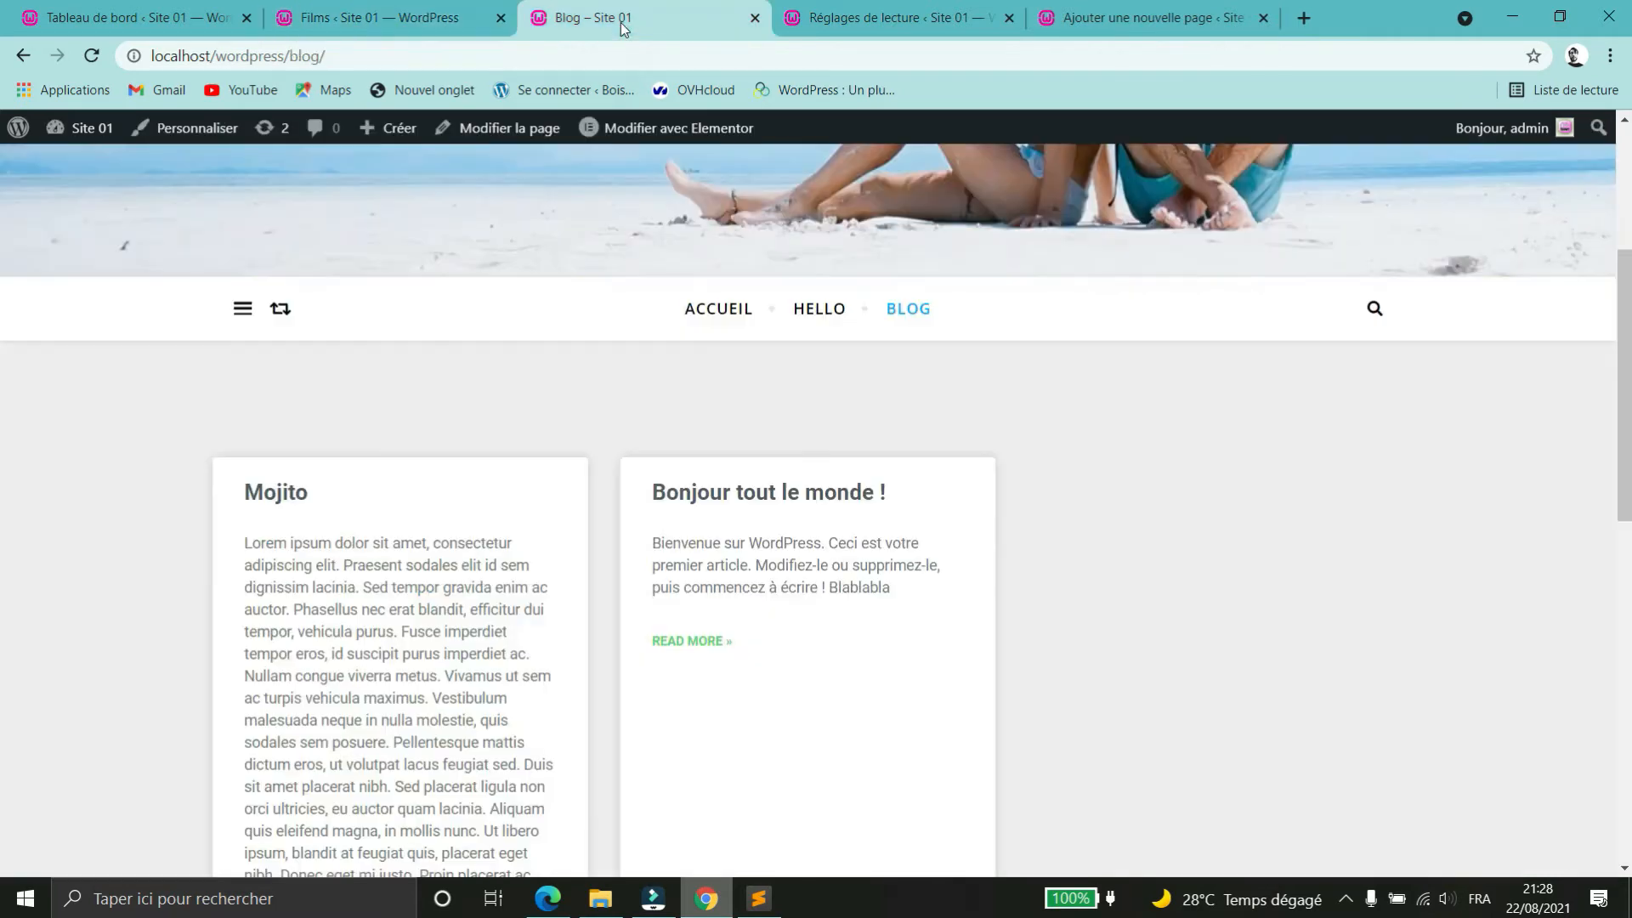
scroll(440, 593, down, 1)
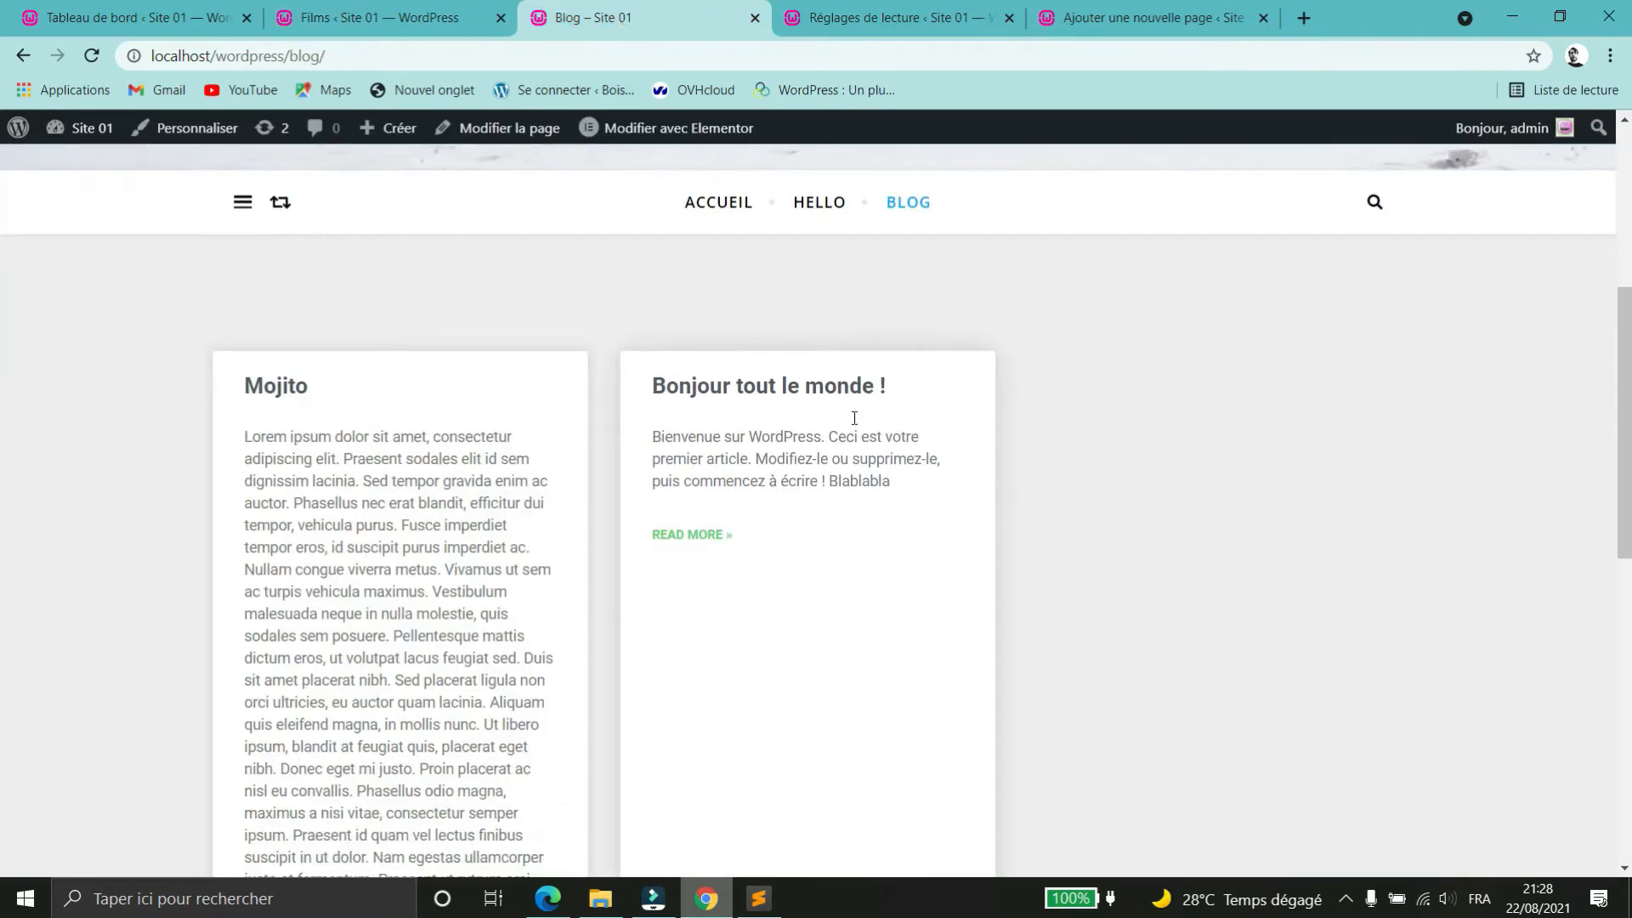
click(828, 22)
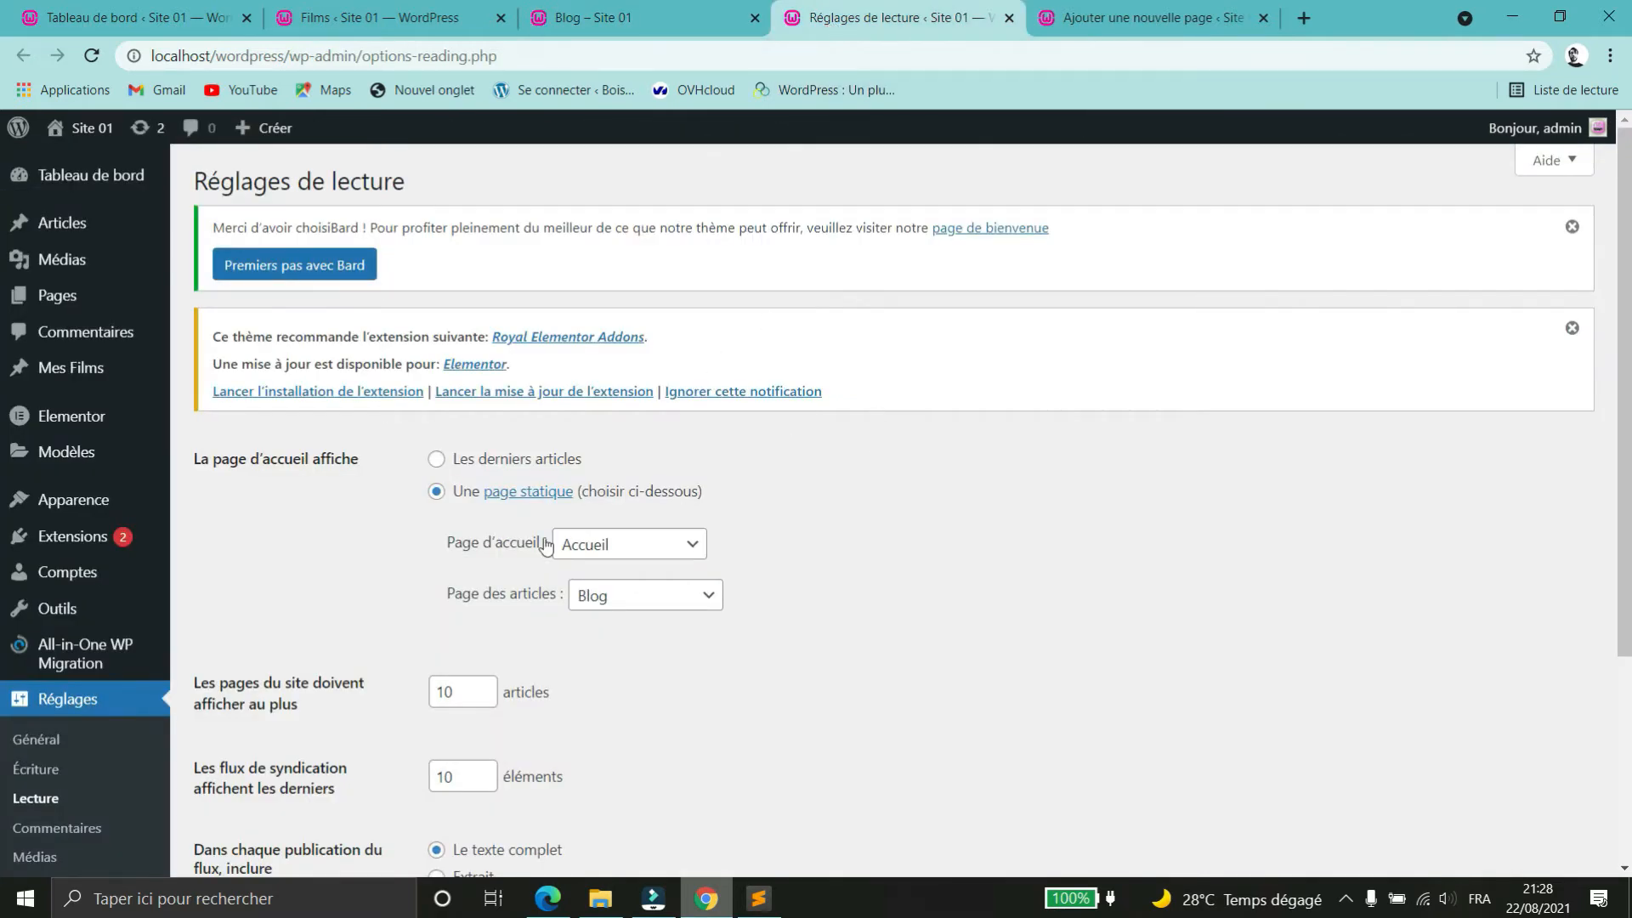
triple_click(416, 602)
click(707, 681)
triple_click(424, 594)
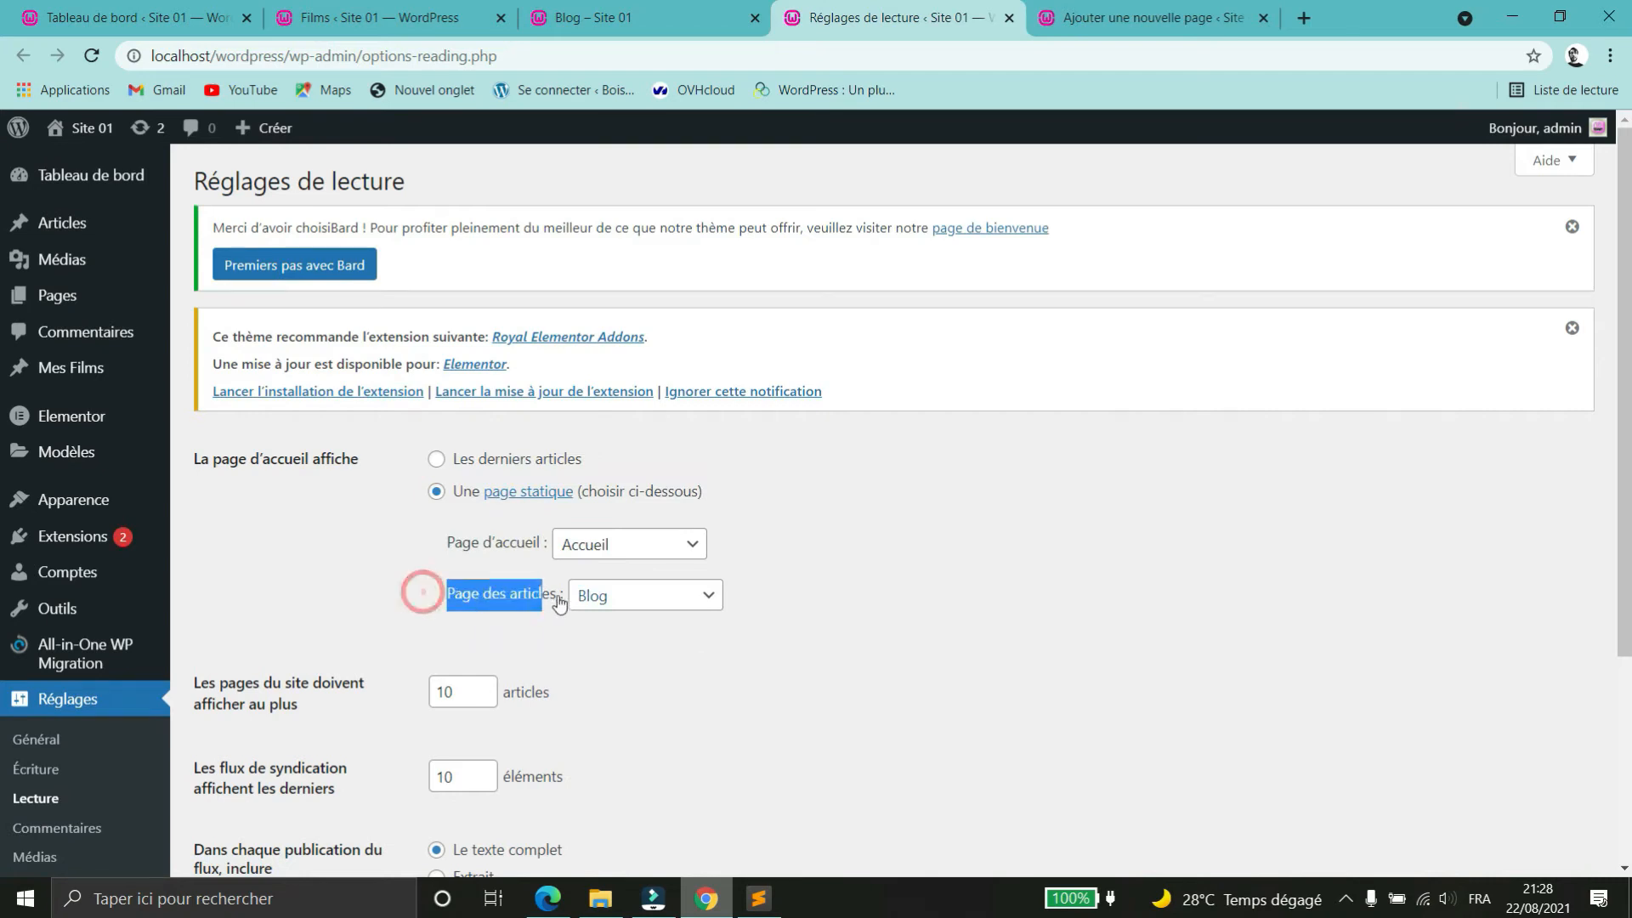
click(706, 597)
click(931, 552)
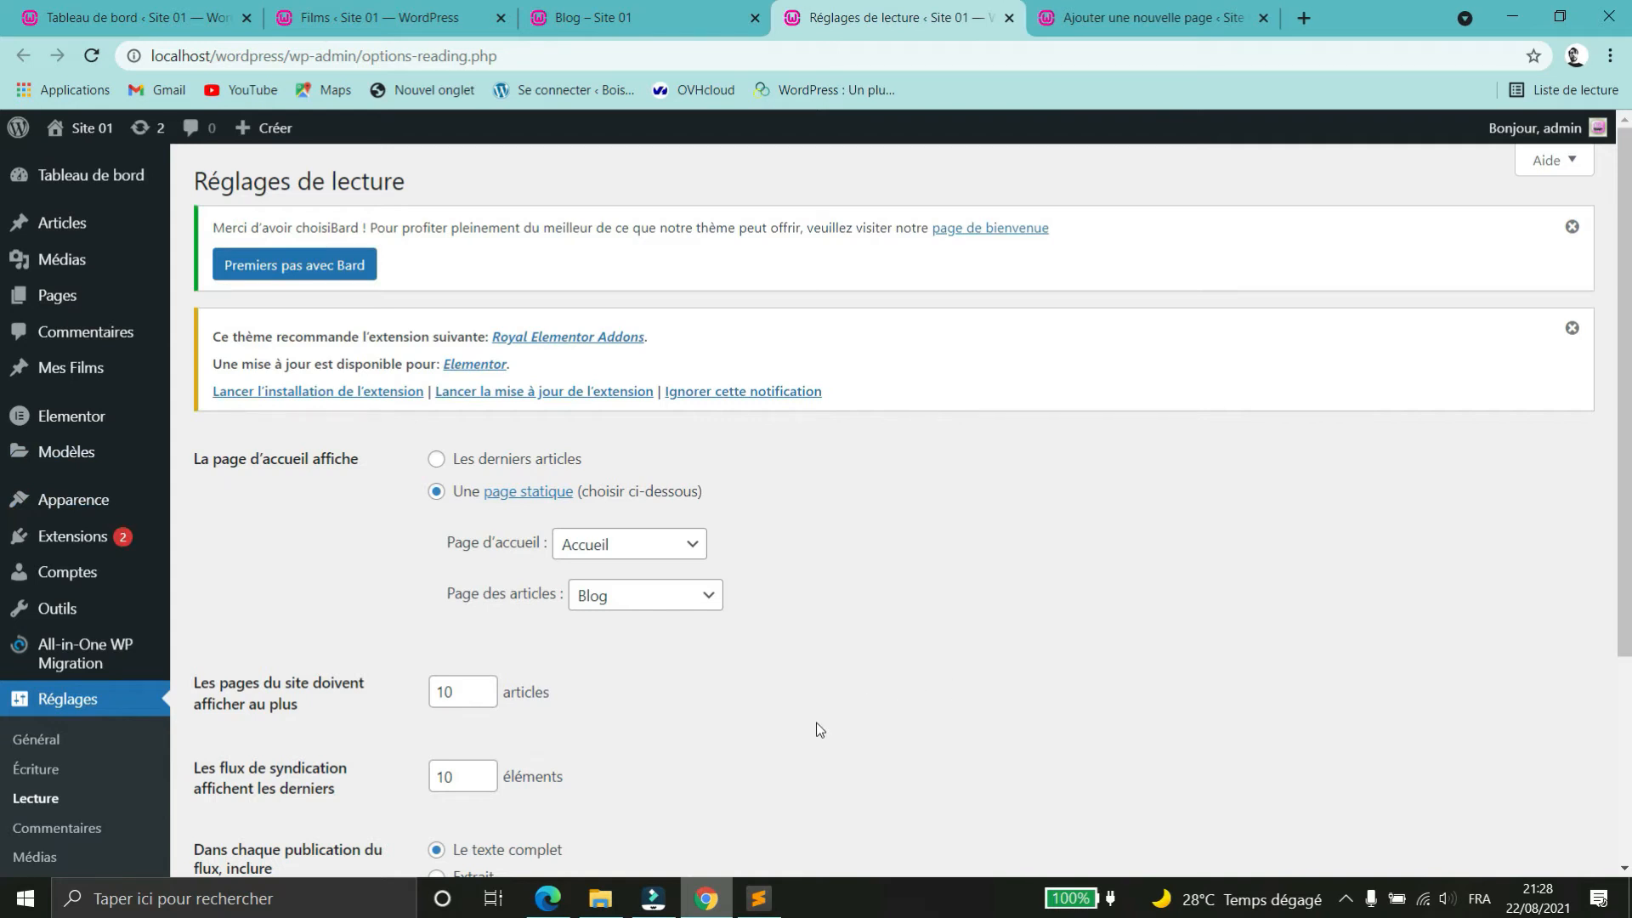
- Switch to Sublime Text and examine the page-films.php template, especially the query's films post type
click(758, 899)
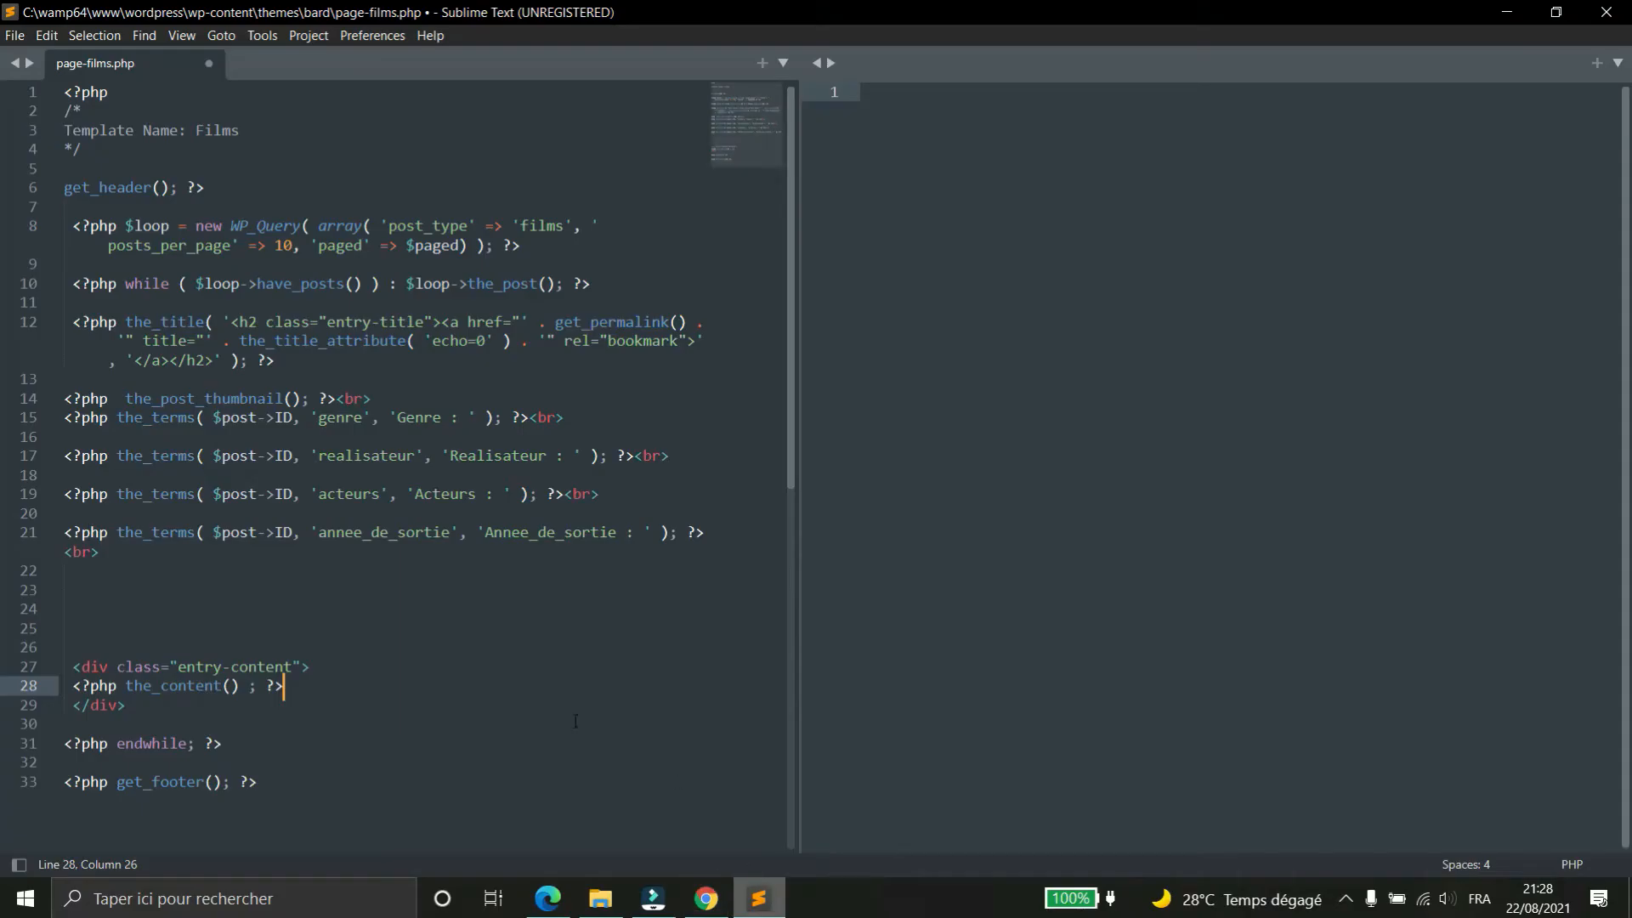
drag(316, 810, 58, 106)
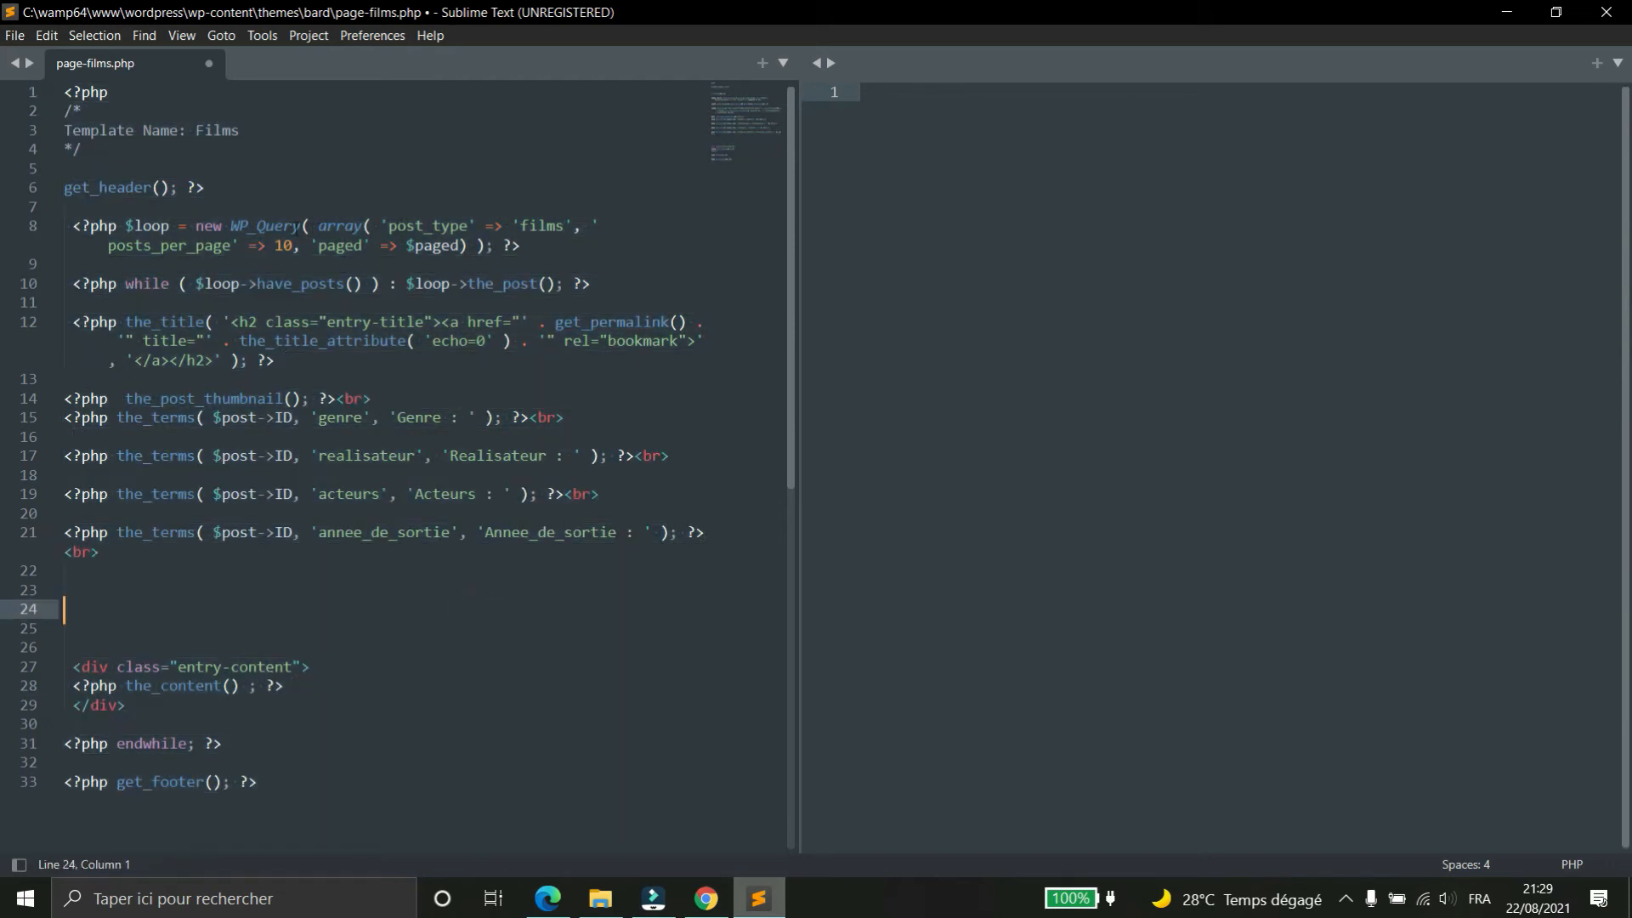
drag(388, 226, 477, 226)
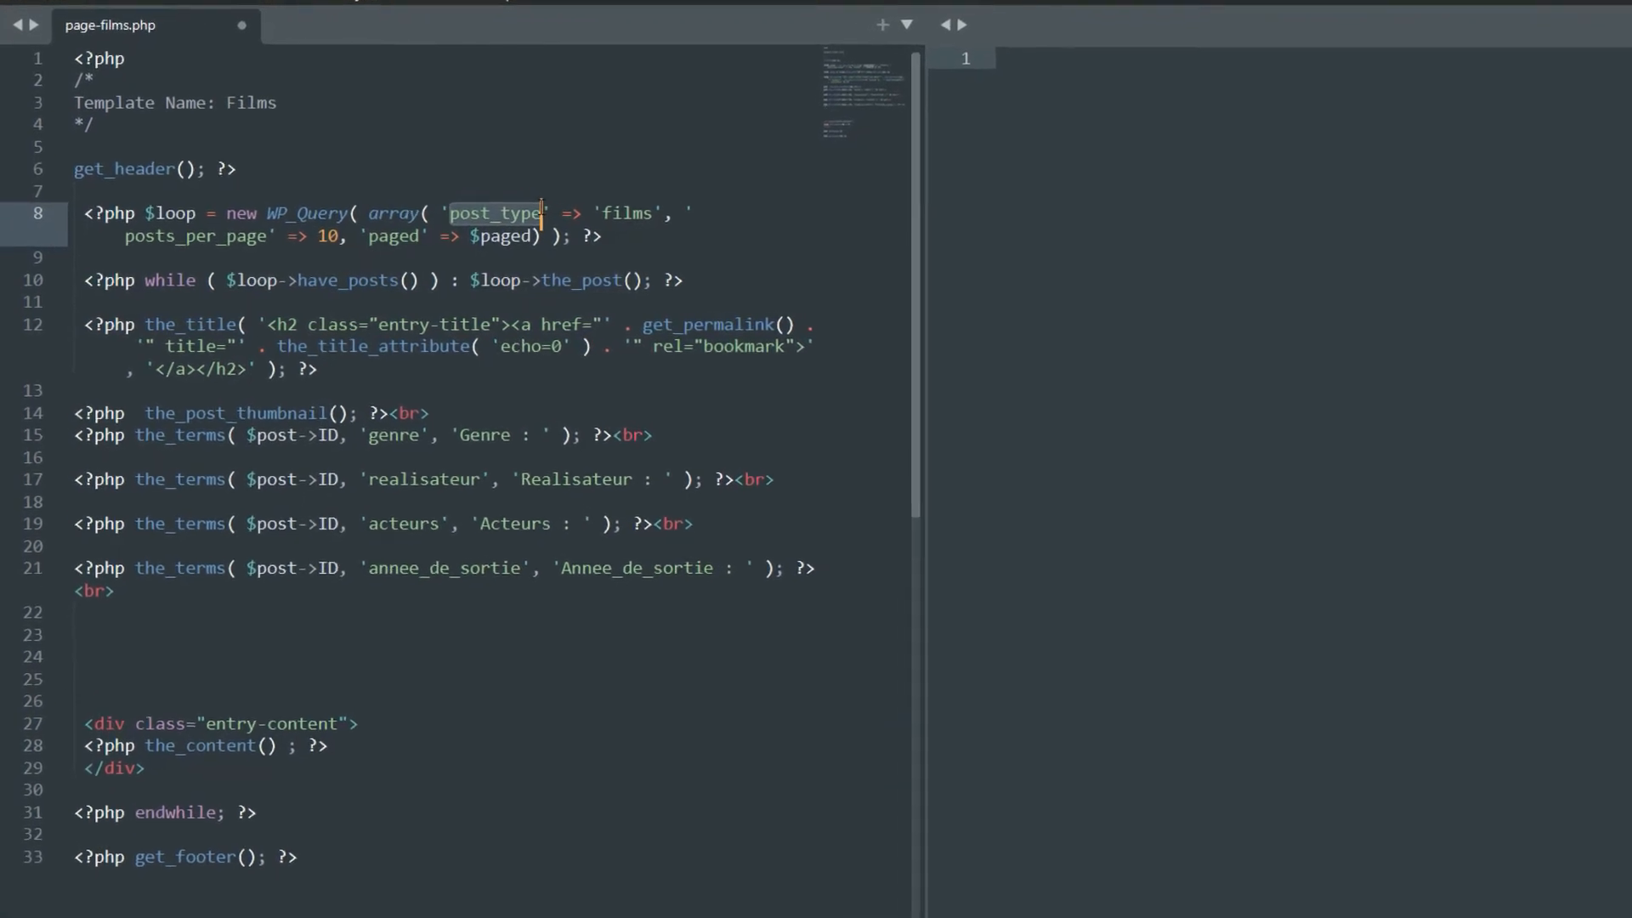
click(607, 218)
double_click(686, 207)
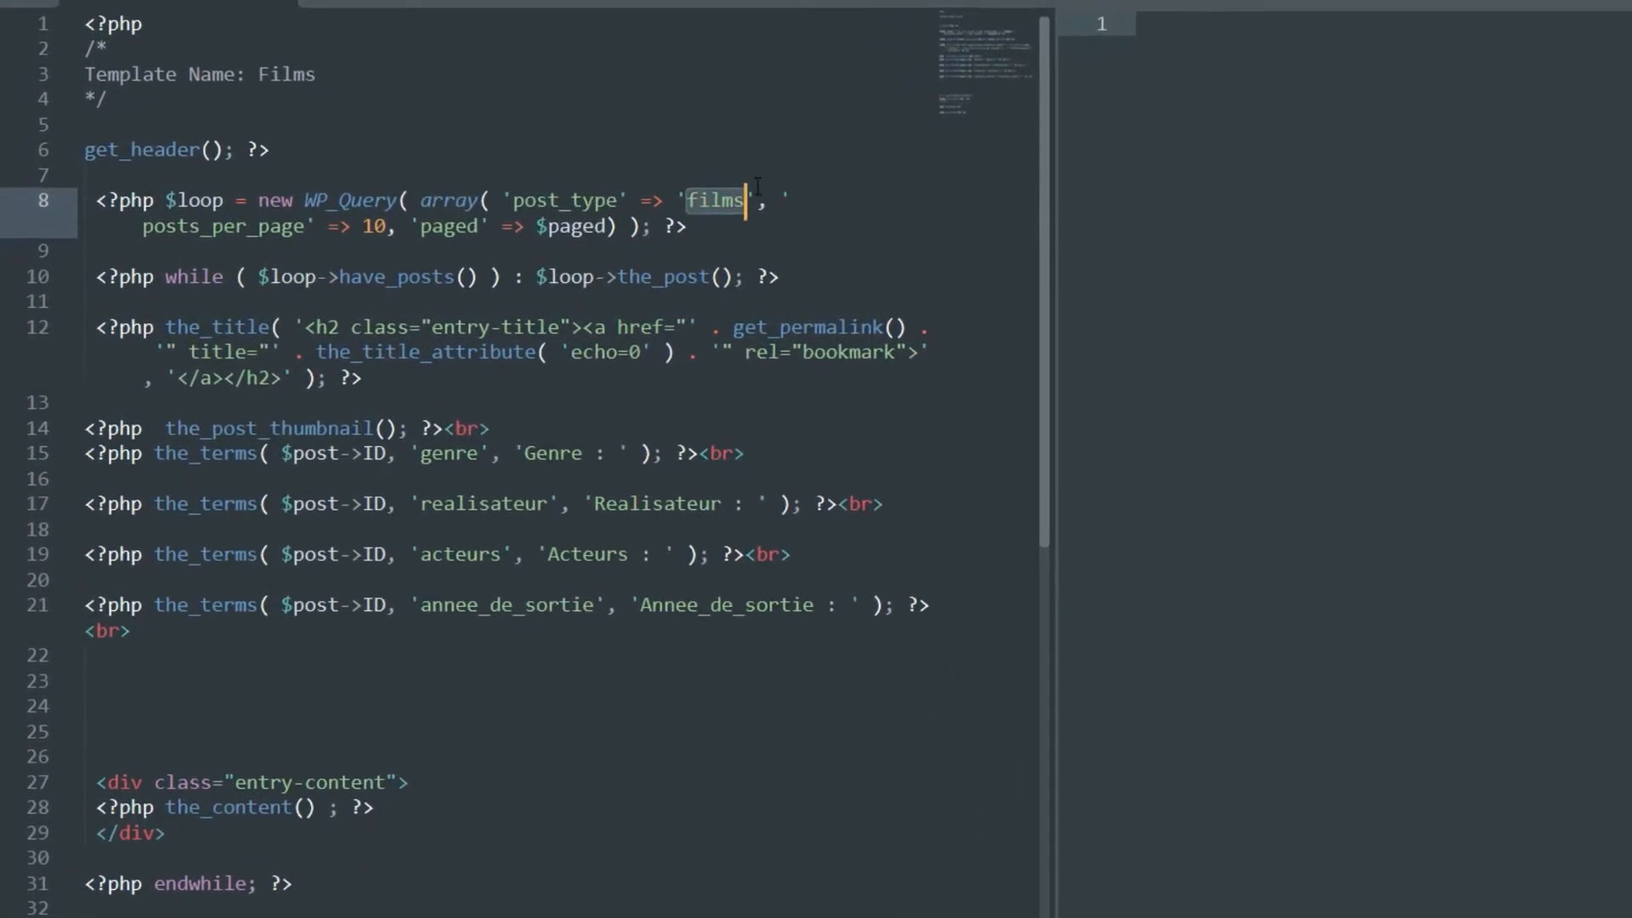
click(806, 206)
click(740, 195)
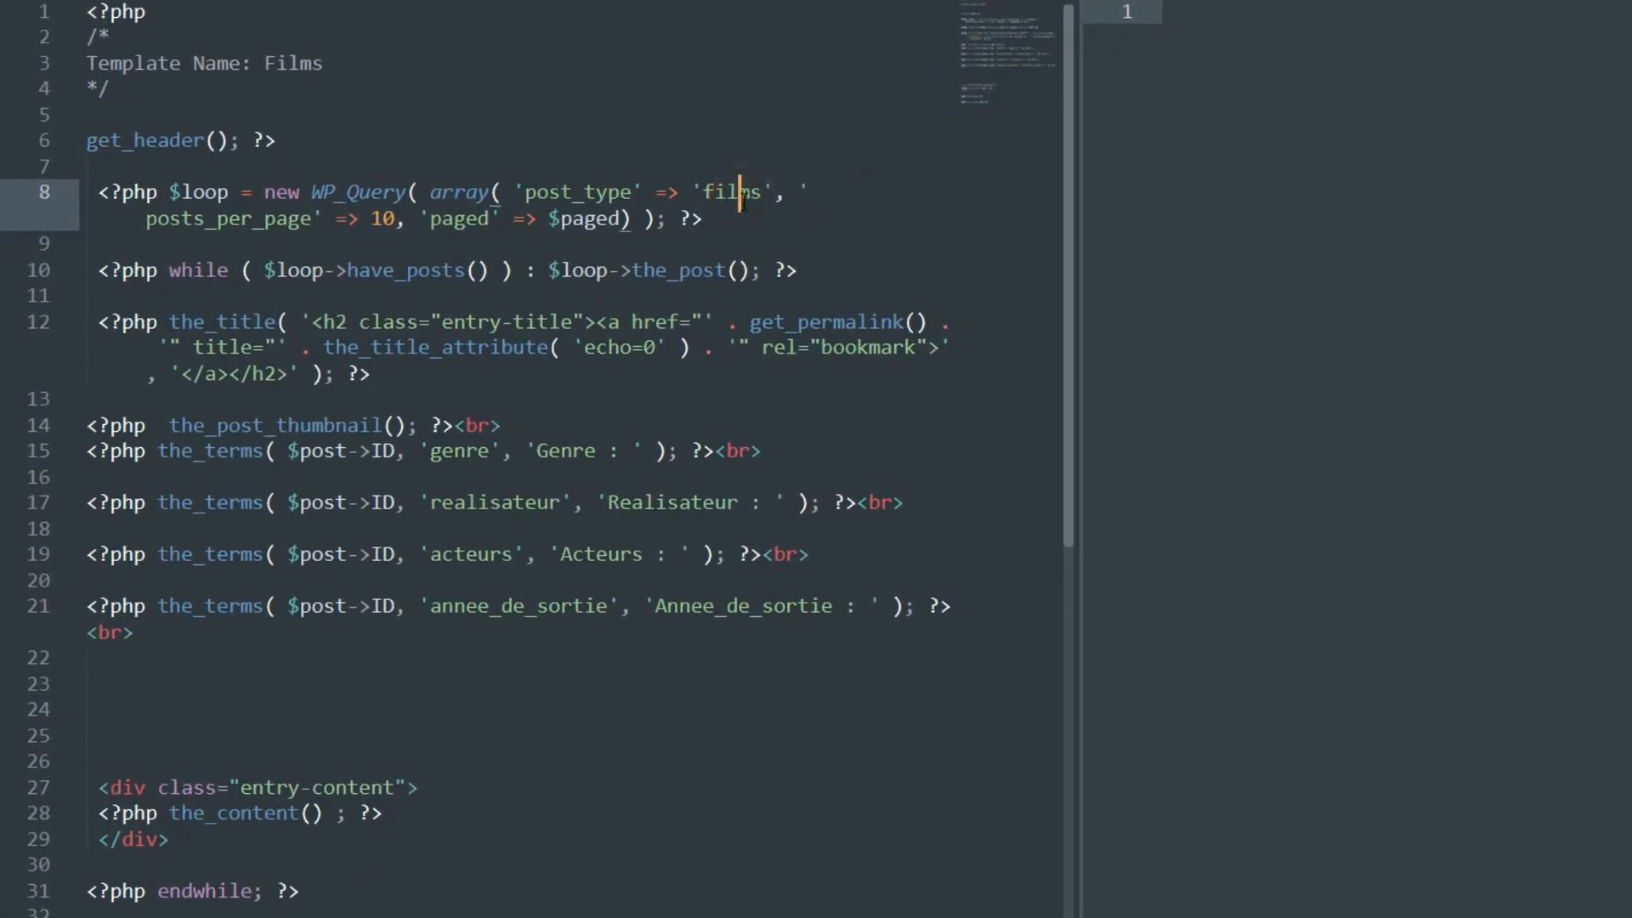
- Examine the template's genre, realisateur, acteurs and annee_de_sortie term lines and its thumbnail and title code, and switch back to Chrome
click(455, 459)
click(493, 503)
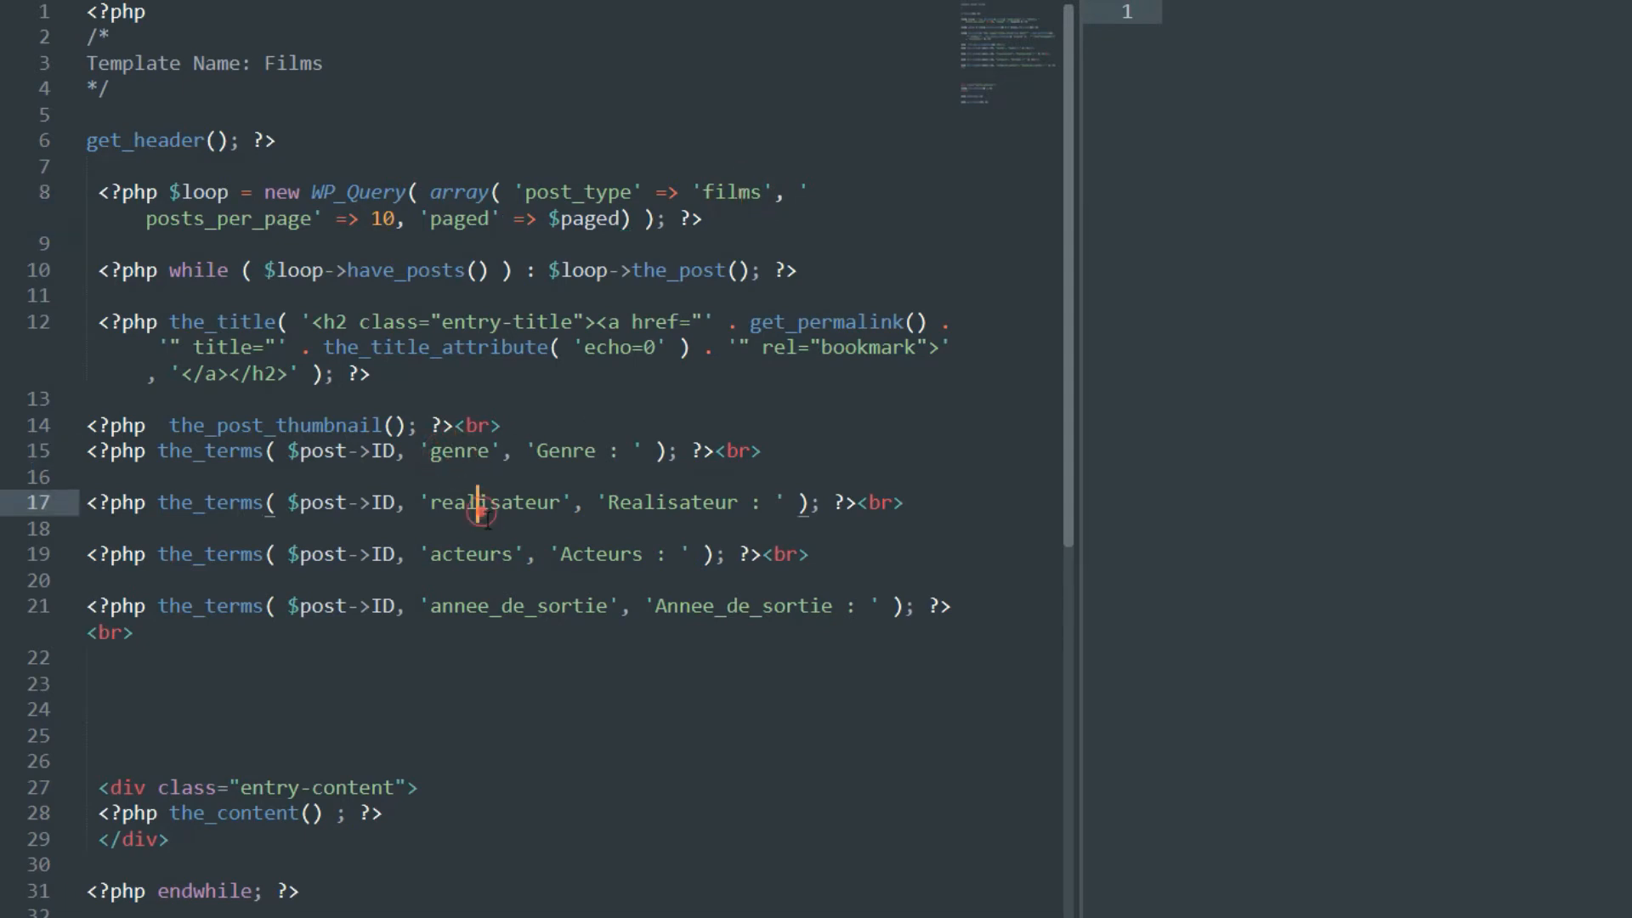
click(490, 554)
click(493, 610)
click(656, 686)
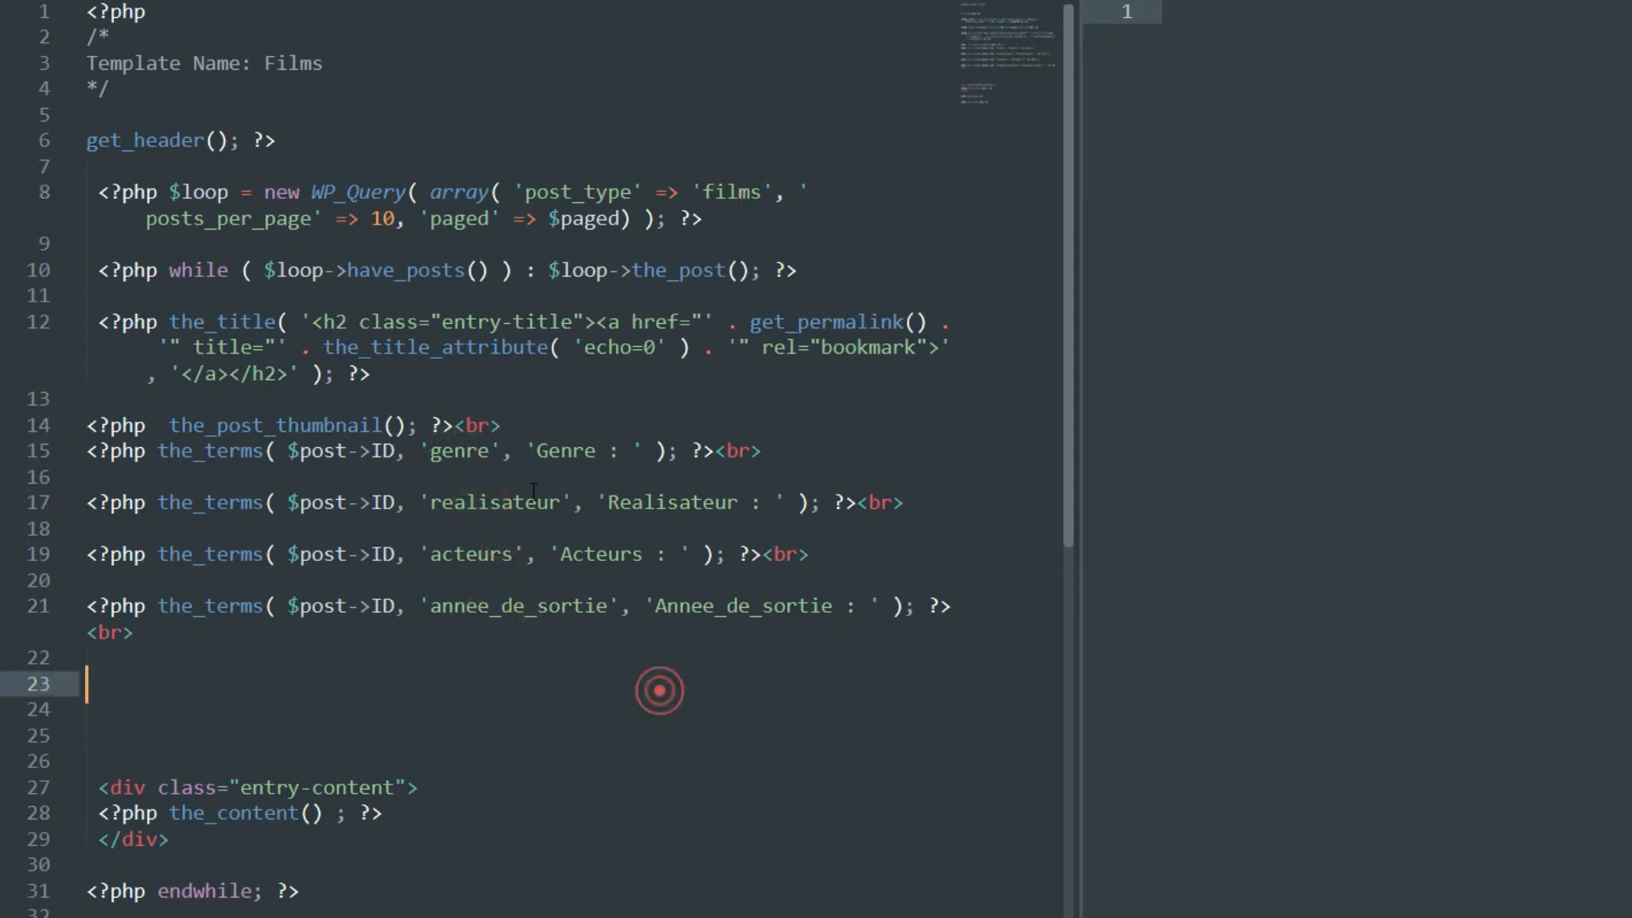
drag(528, 427, 150, 453)
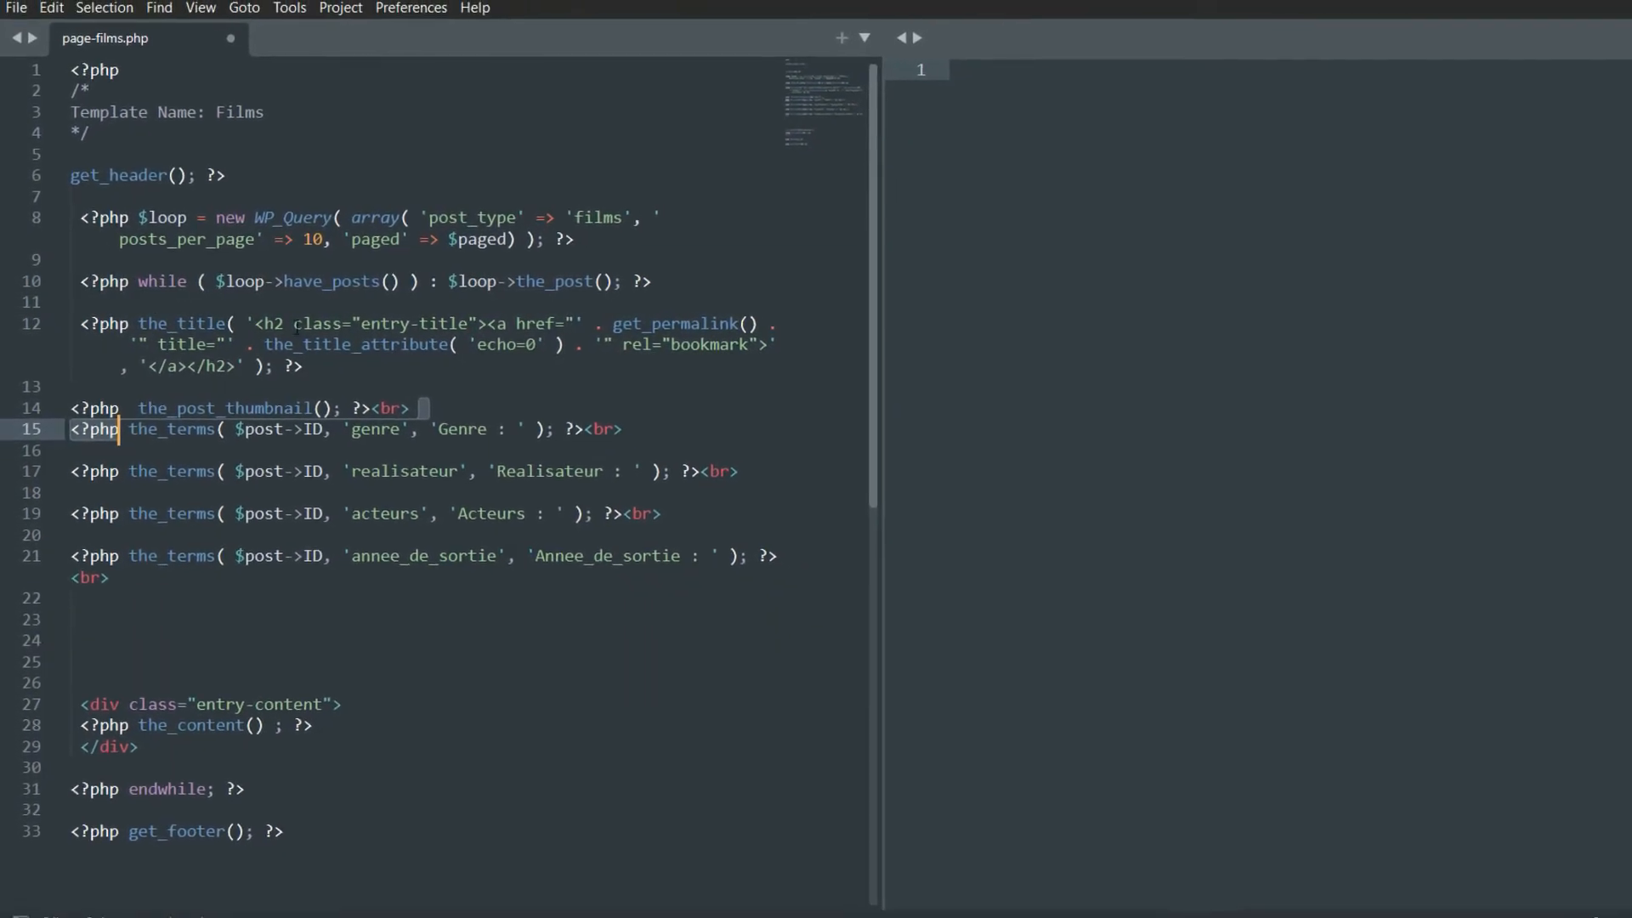
click(319, 368)
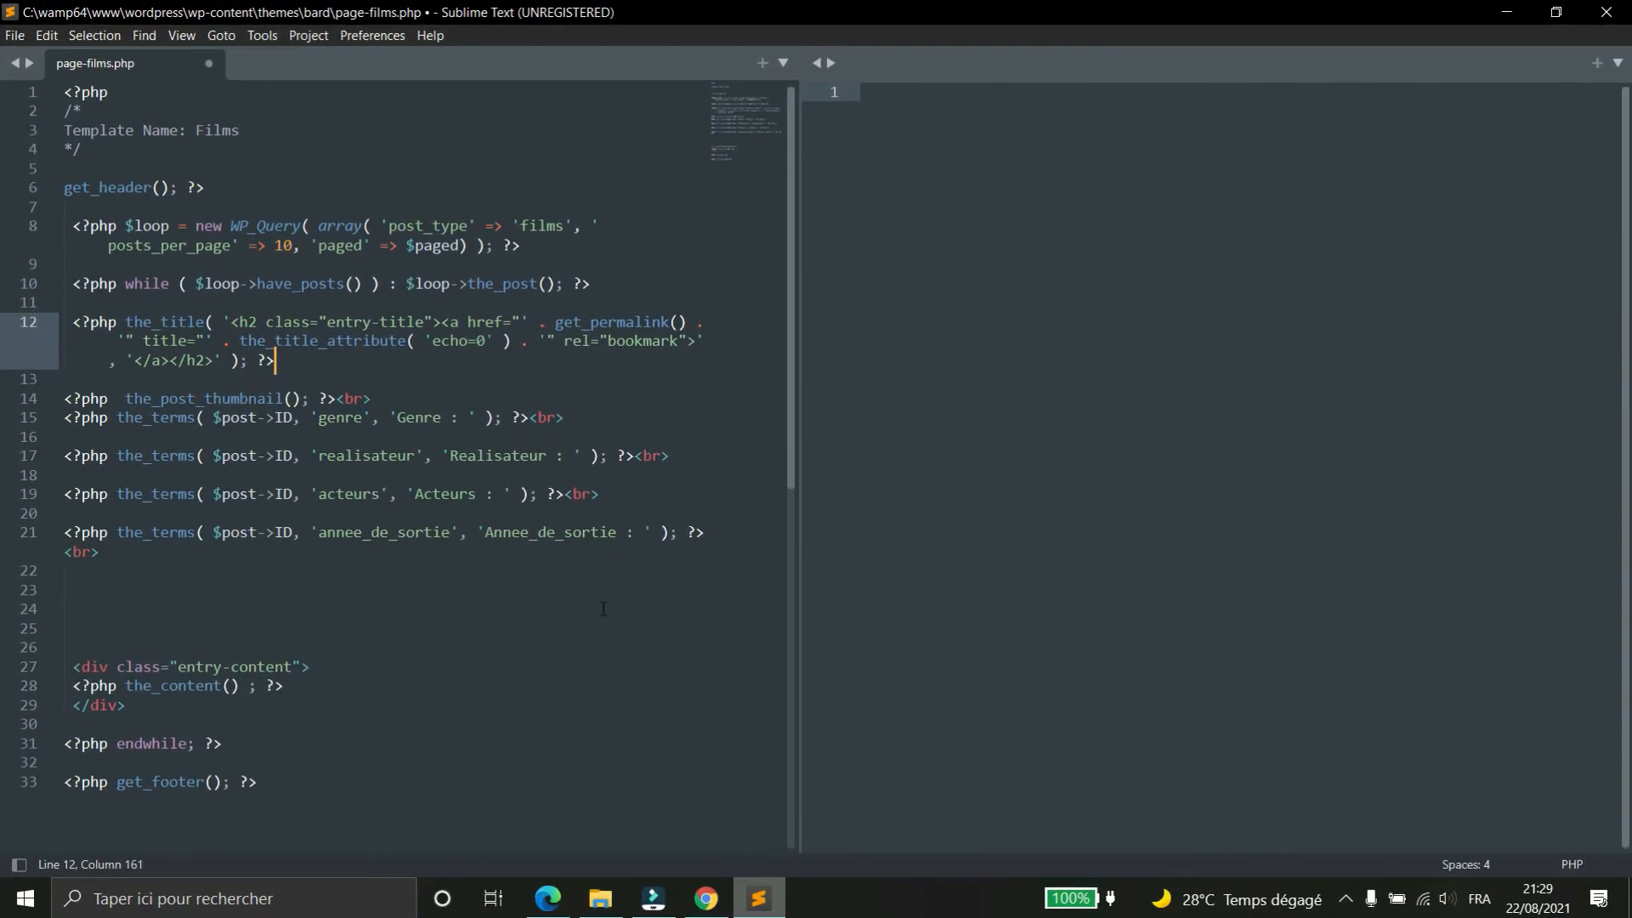
click(604, 608)
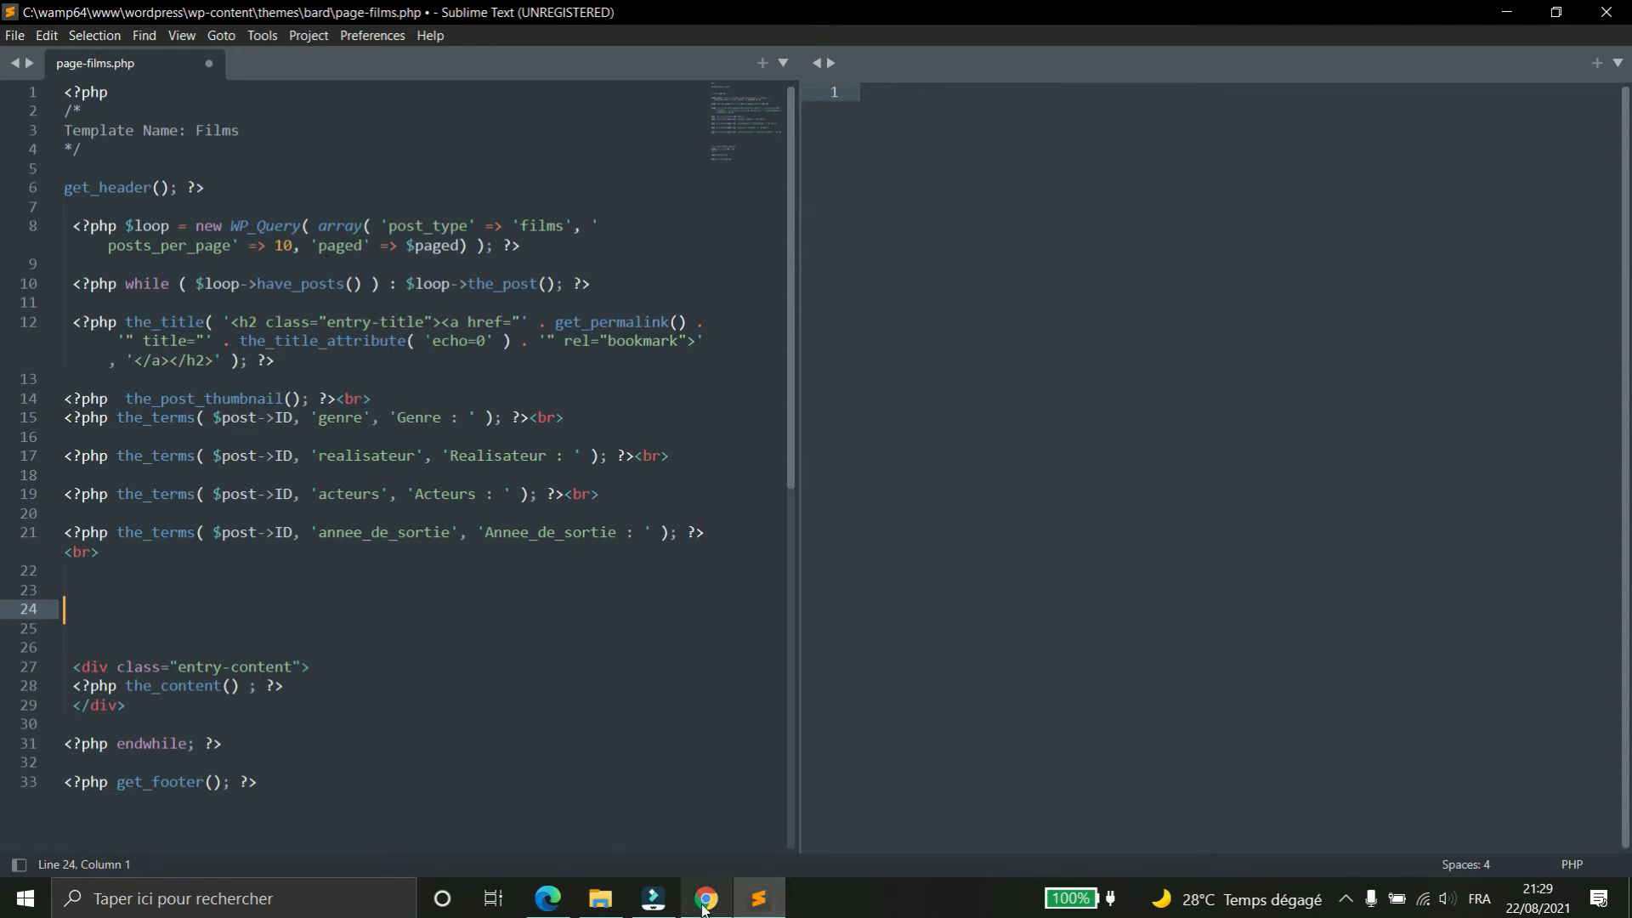
click(713, 908)
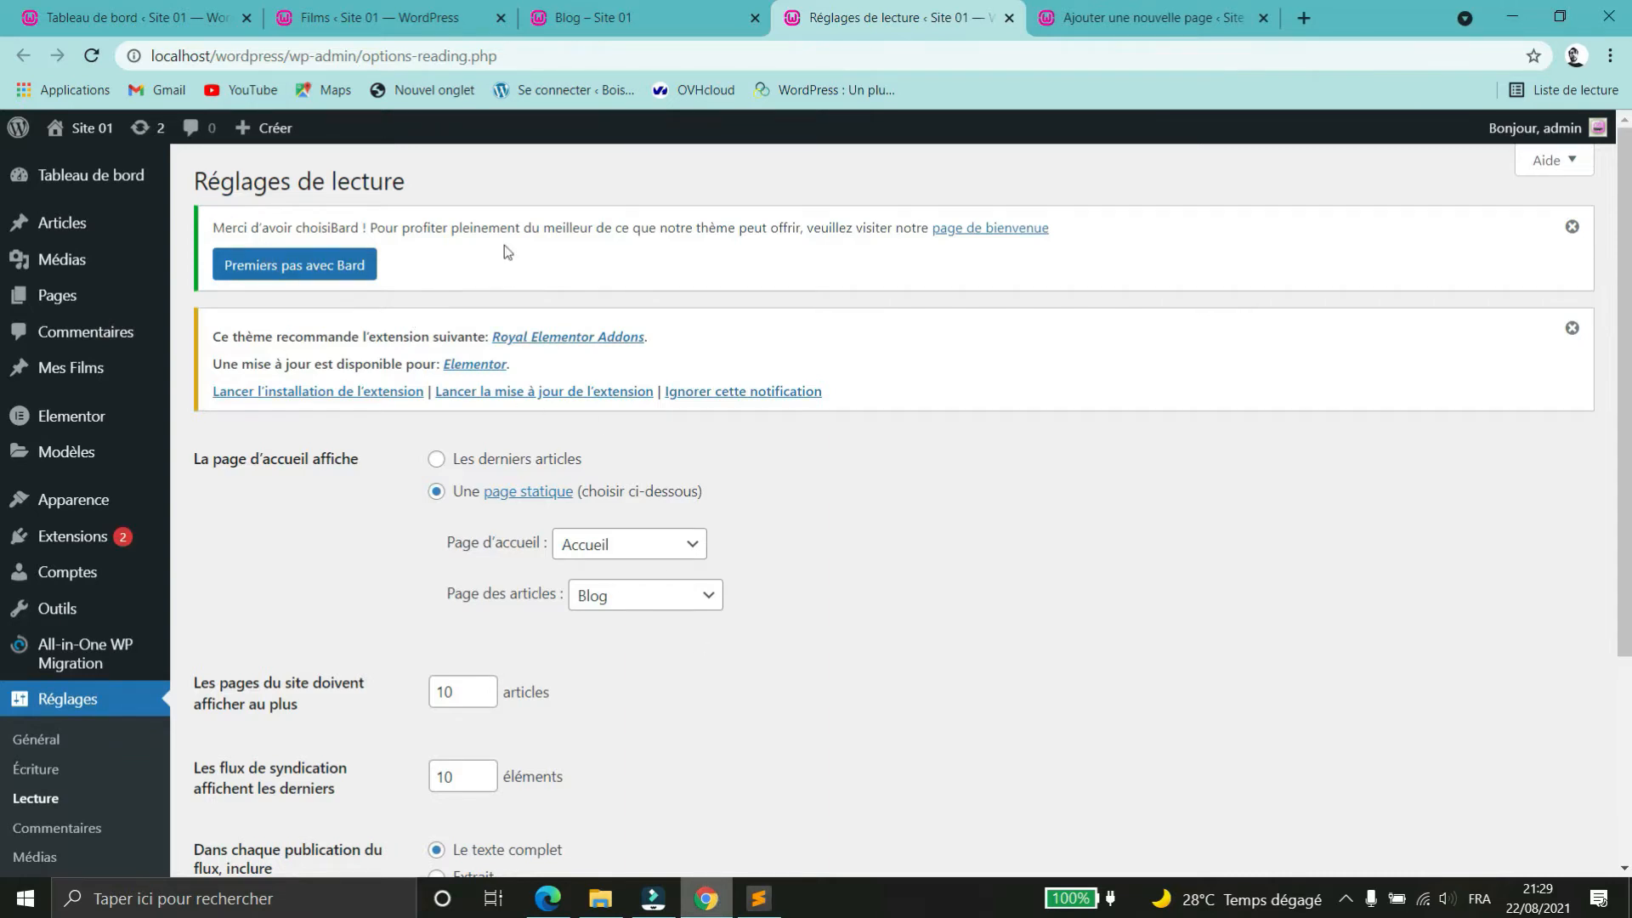
- Bring up the Films 01 page draft and display its available page templates
click(1135, 18)
triple_click(419, 277)
click(508, 269)
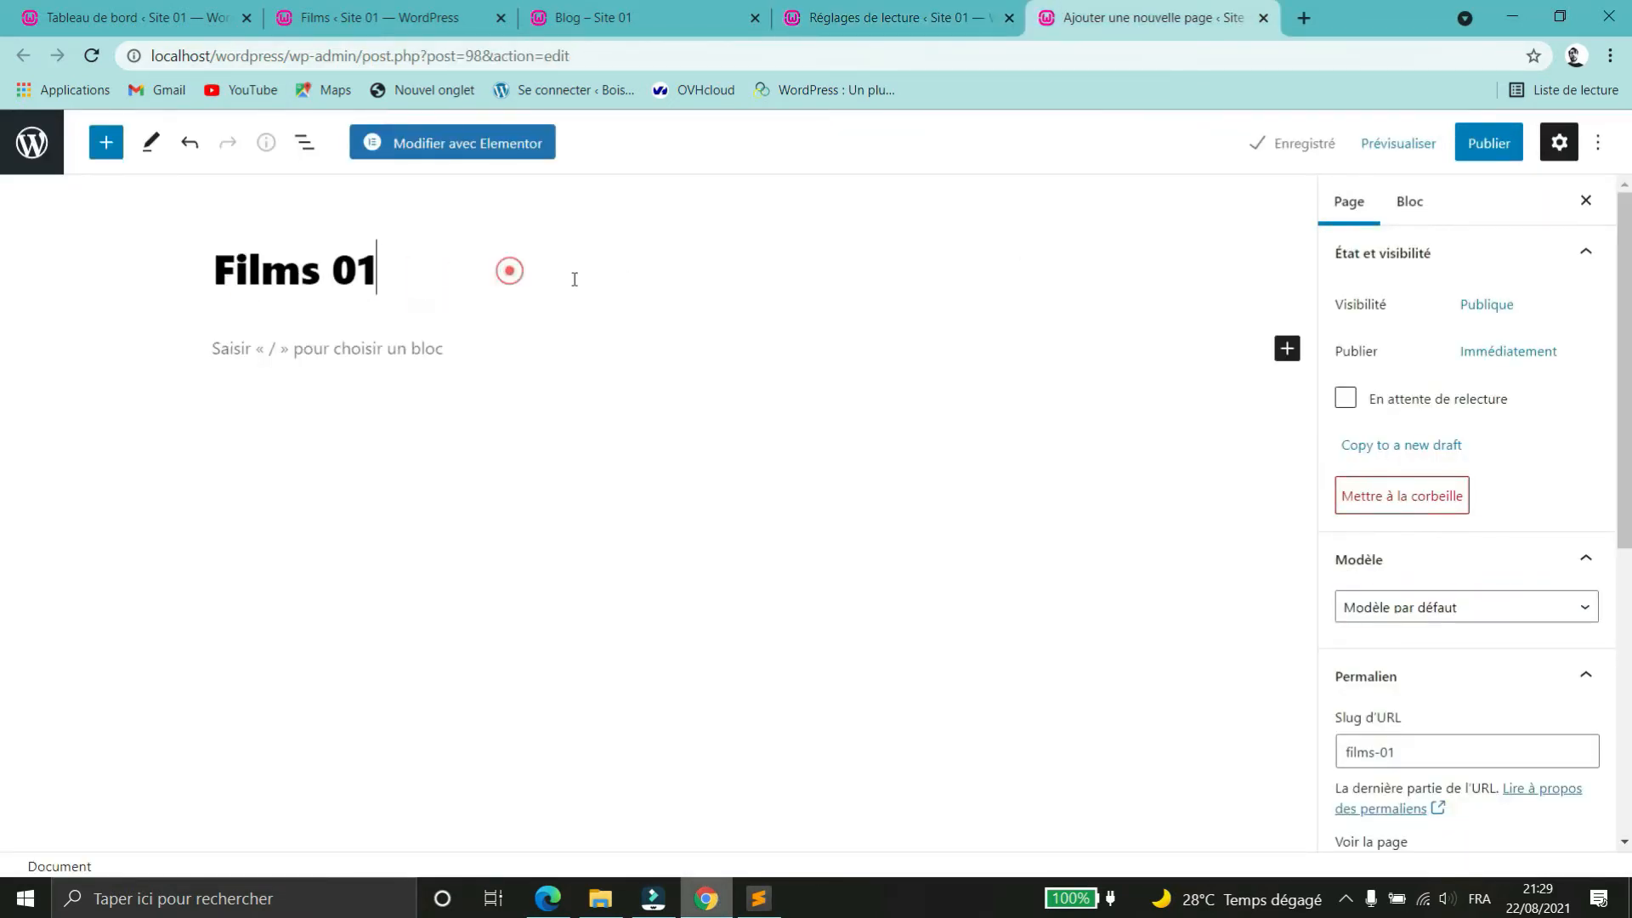
click(1417, 614)
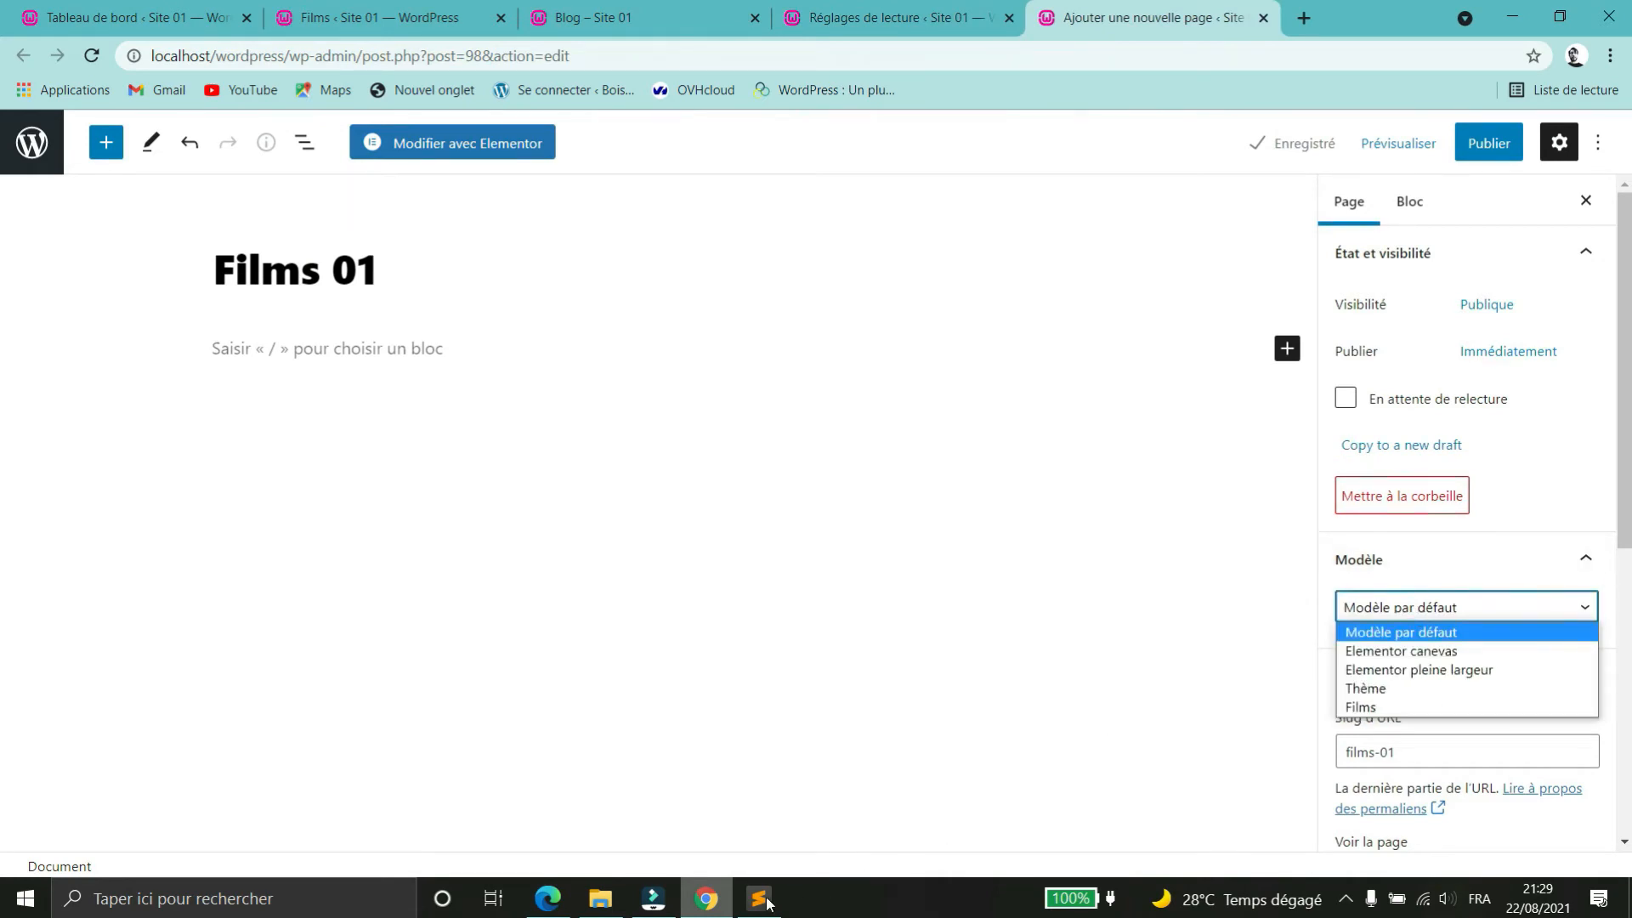
- In File Explorer, browse from wamp64 to www/wordpress/wp-content/themes/bard and open page-films.php
click(601, 898)
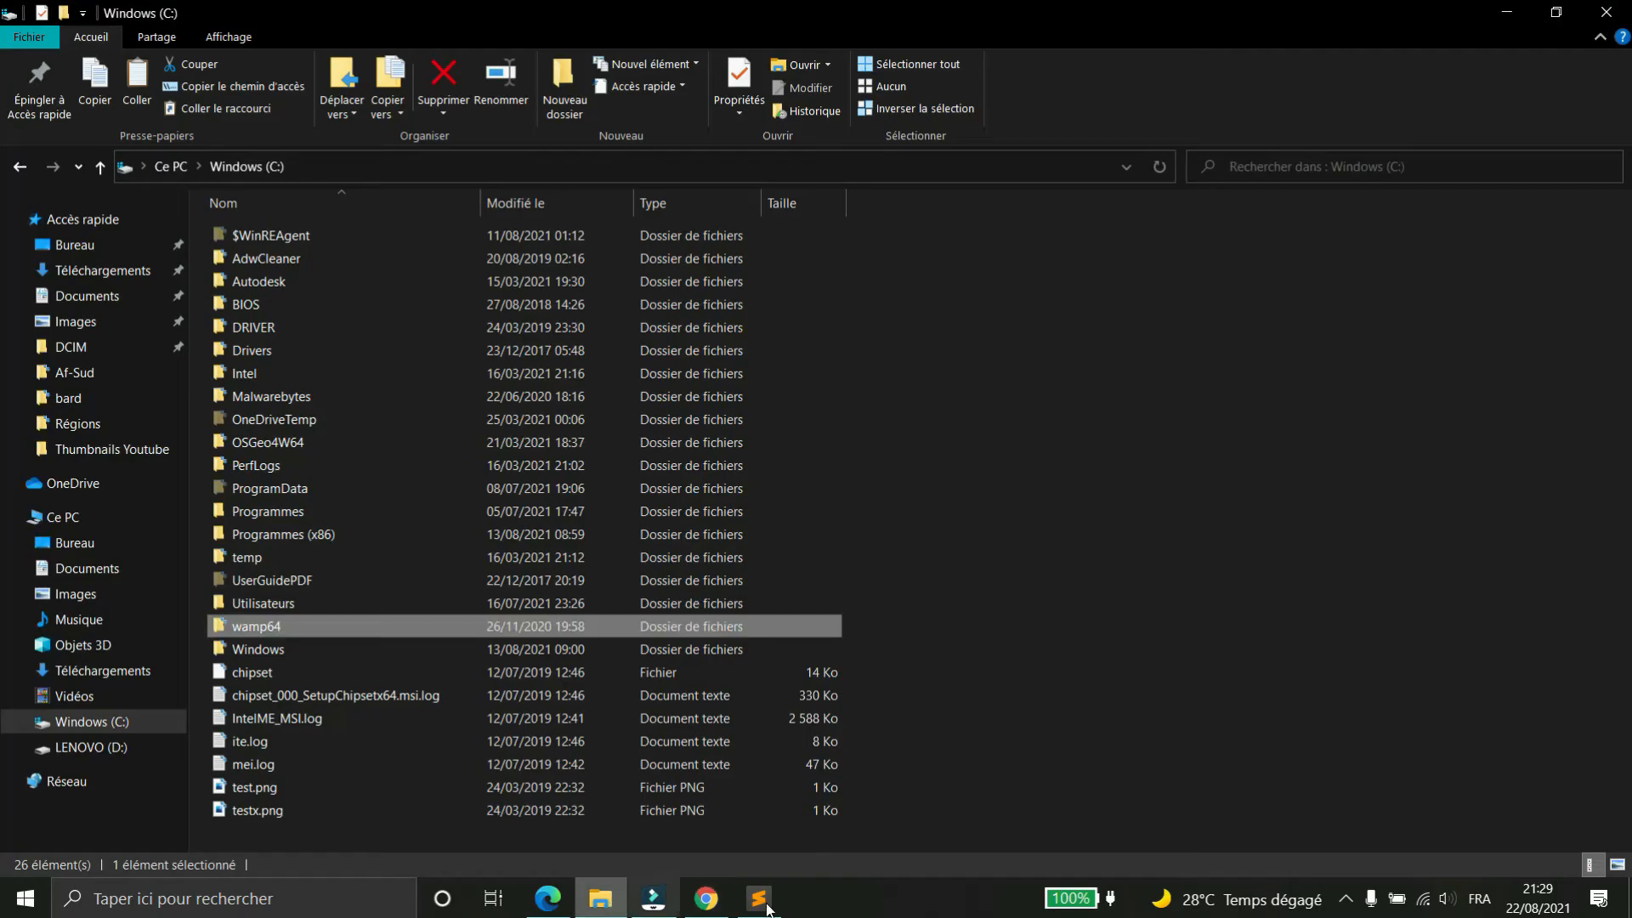
double_click(262, 629)
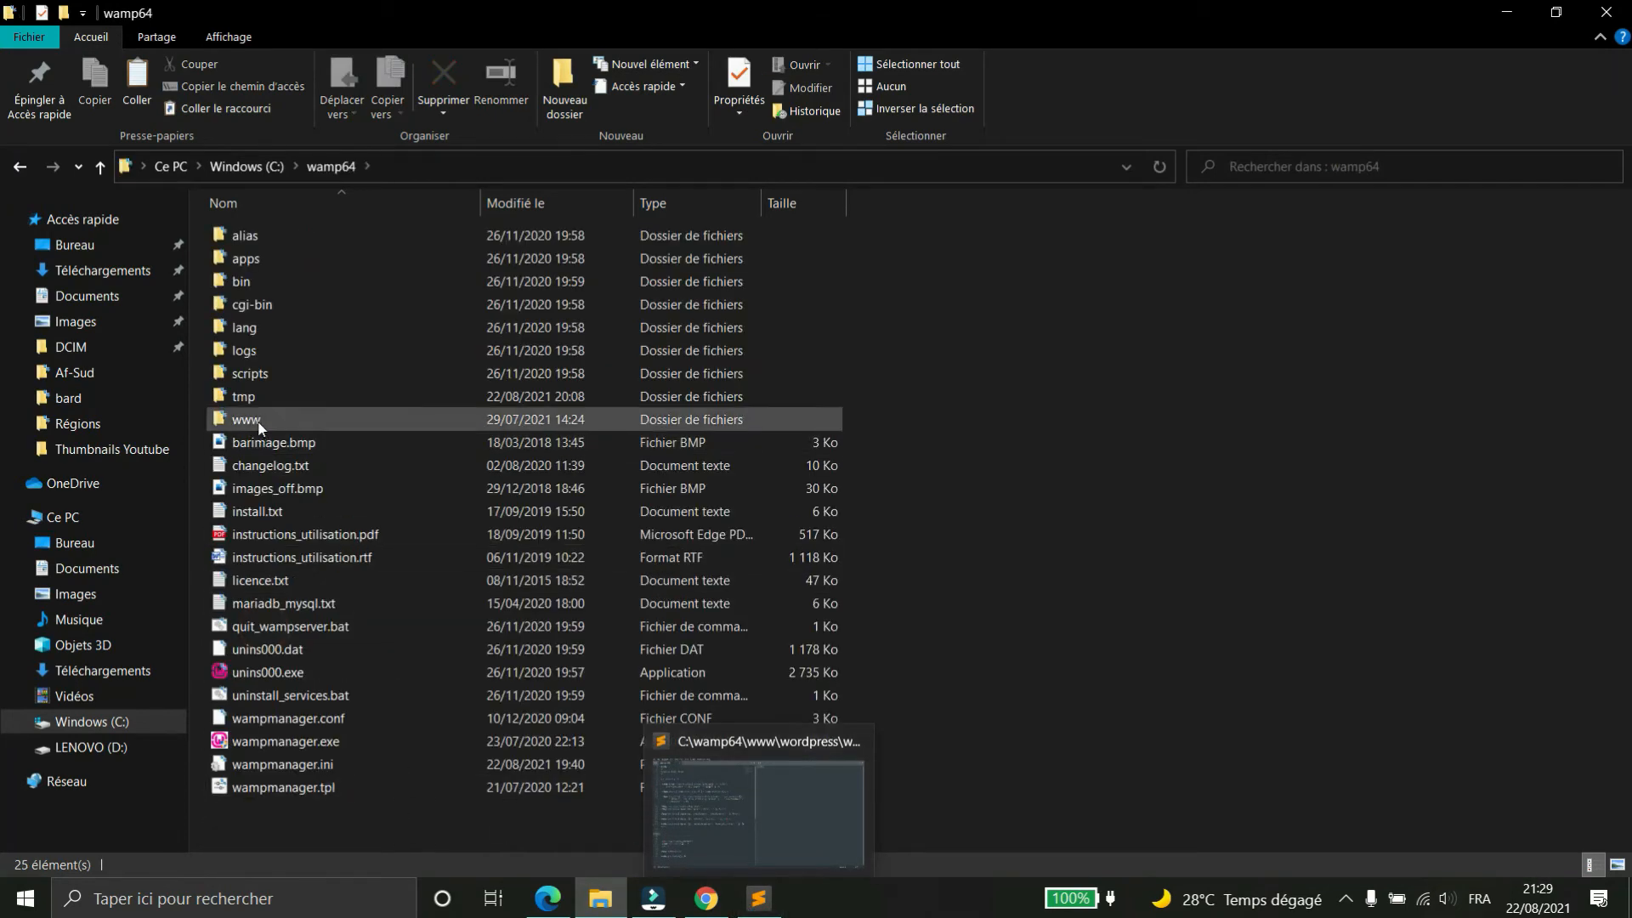
double_click(261, 420)
double_click(282, 352)
click(288, 258)
double_click(288, 259)
double_click(274, 305)
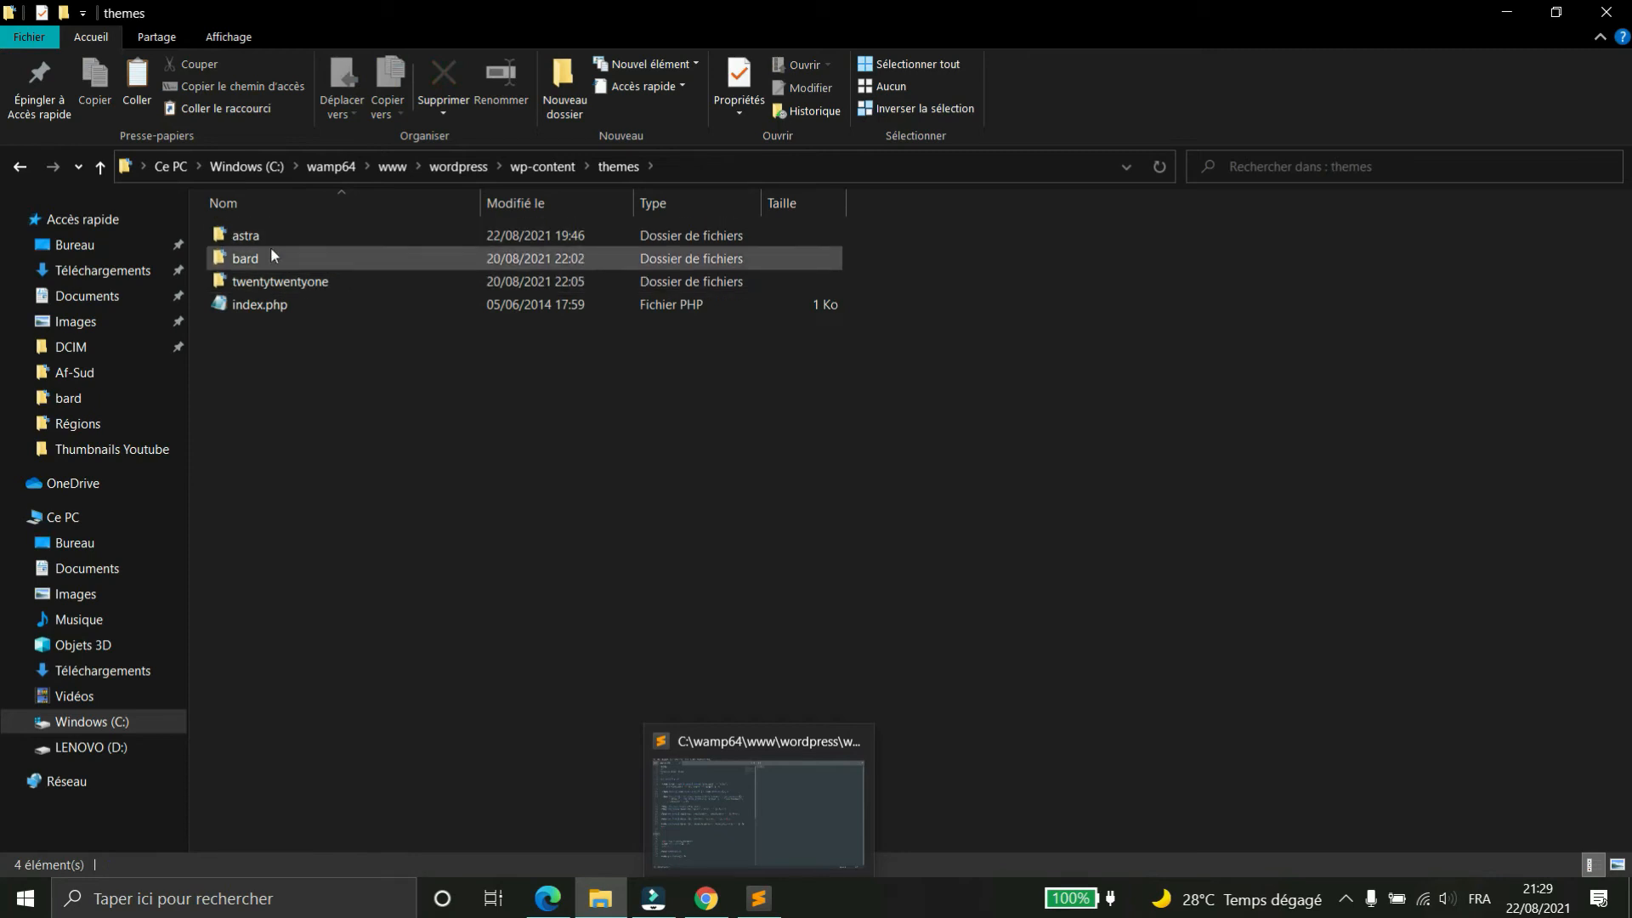
double_click(272, 259)
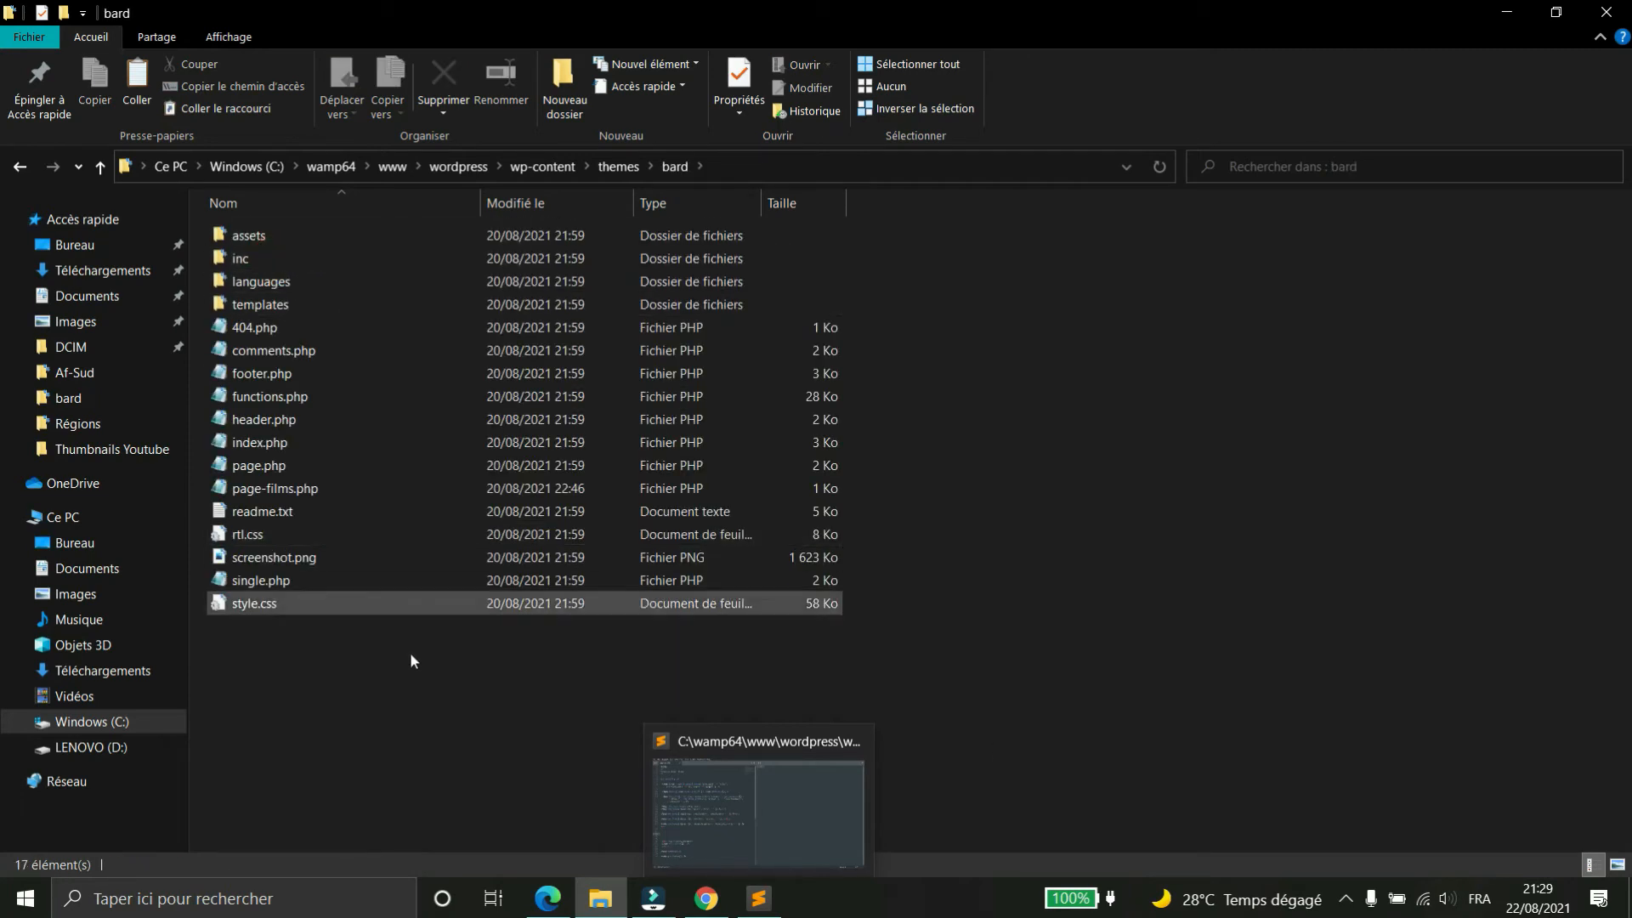
click(266, 490)
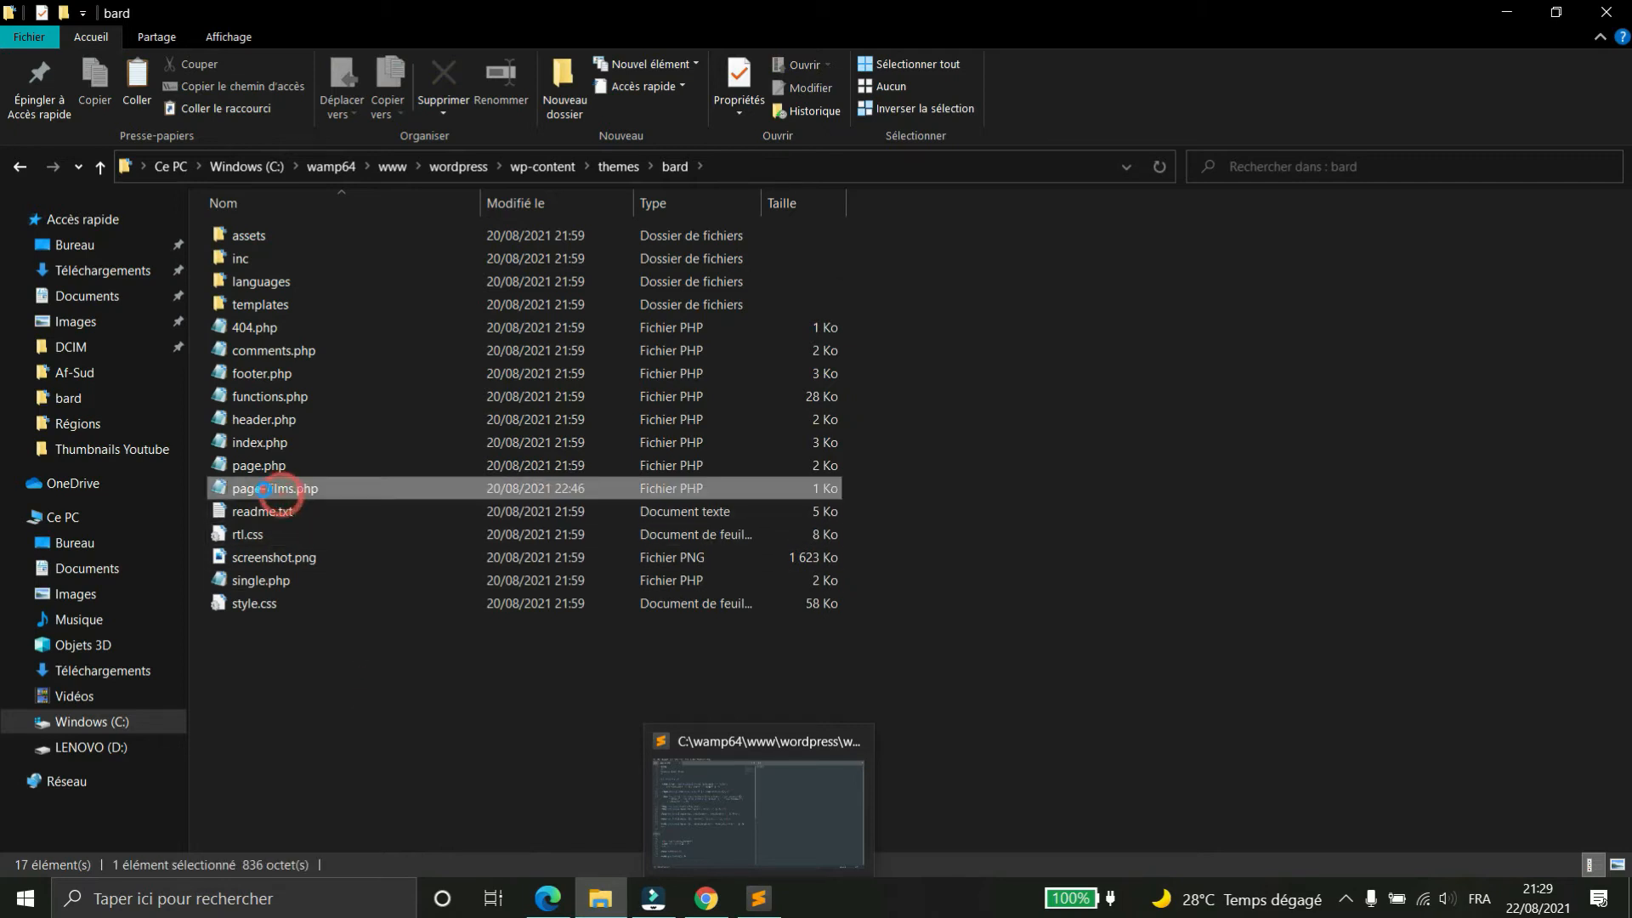
- Back in Chrome, assign the Films template to the Films 01 page and publish it
click(706, 899)
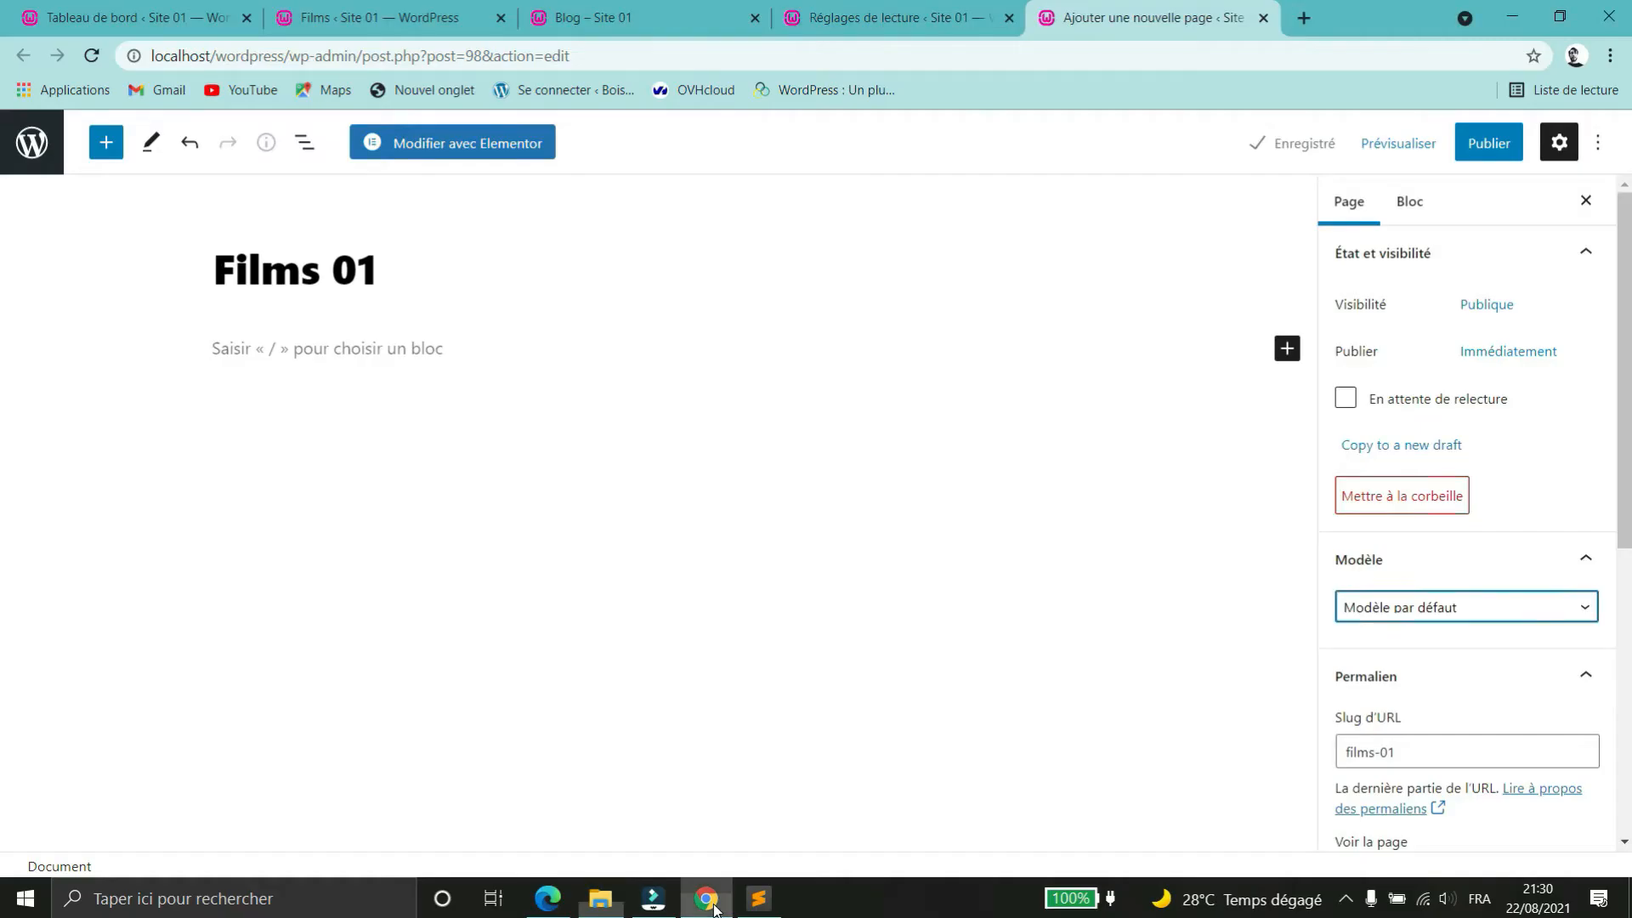
click(1445, 607)
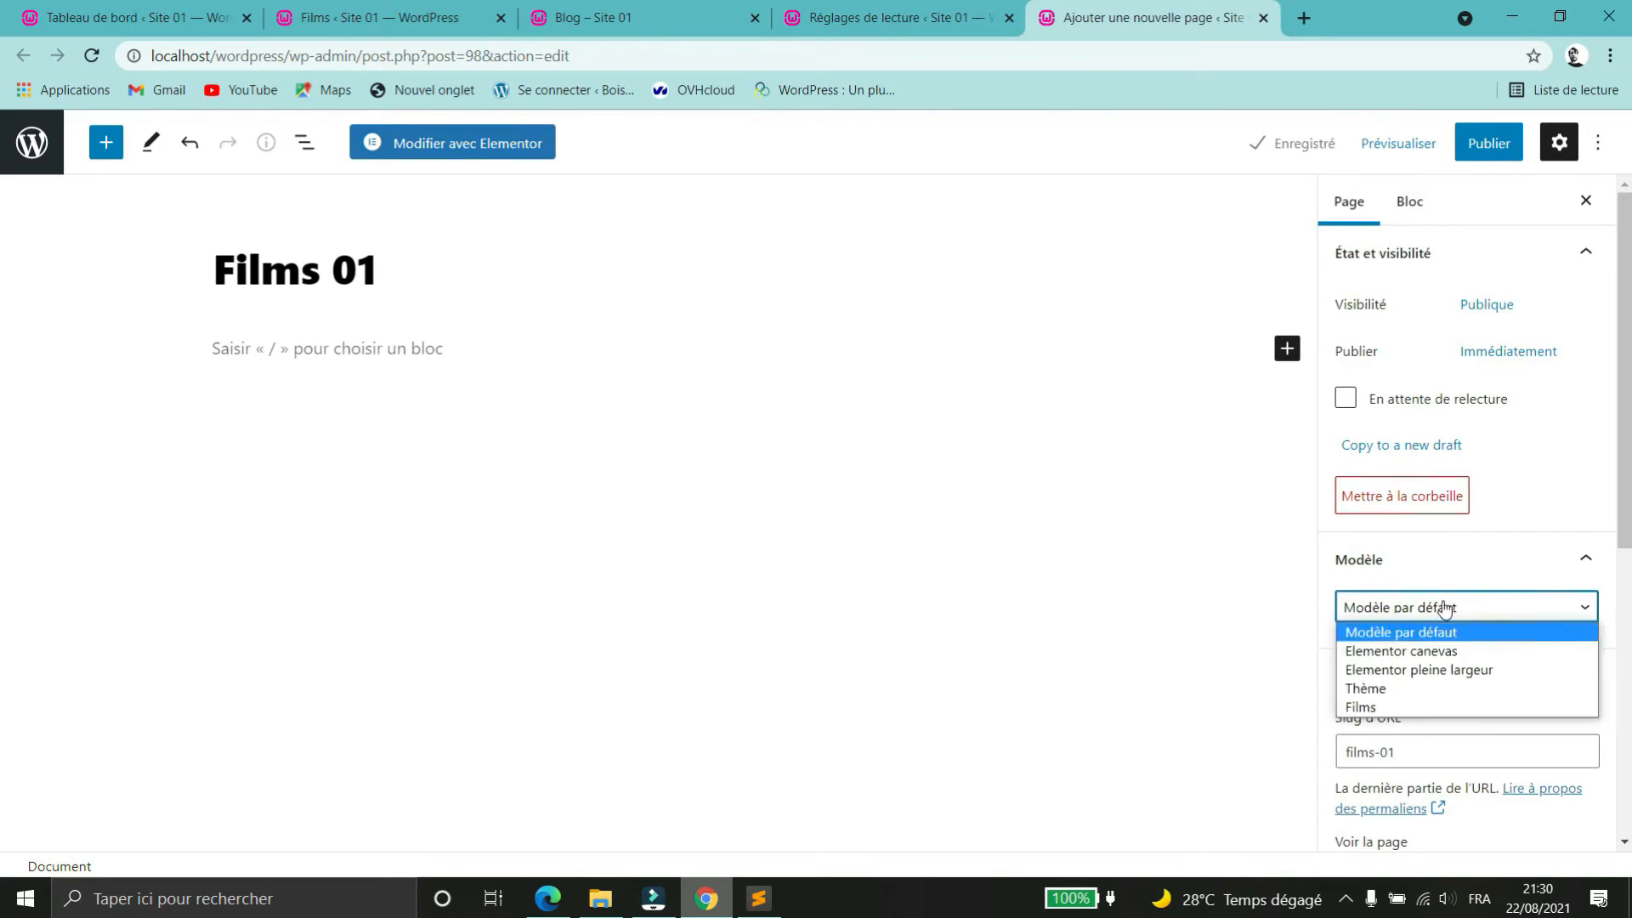
click(1395, 707)
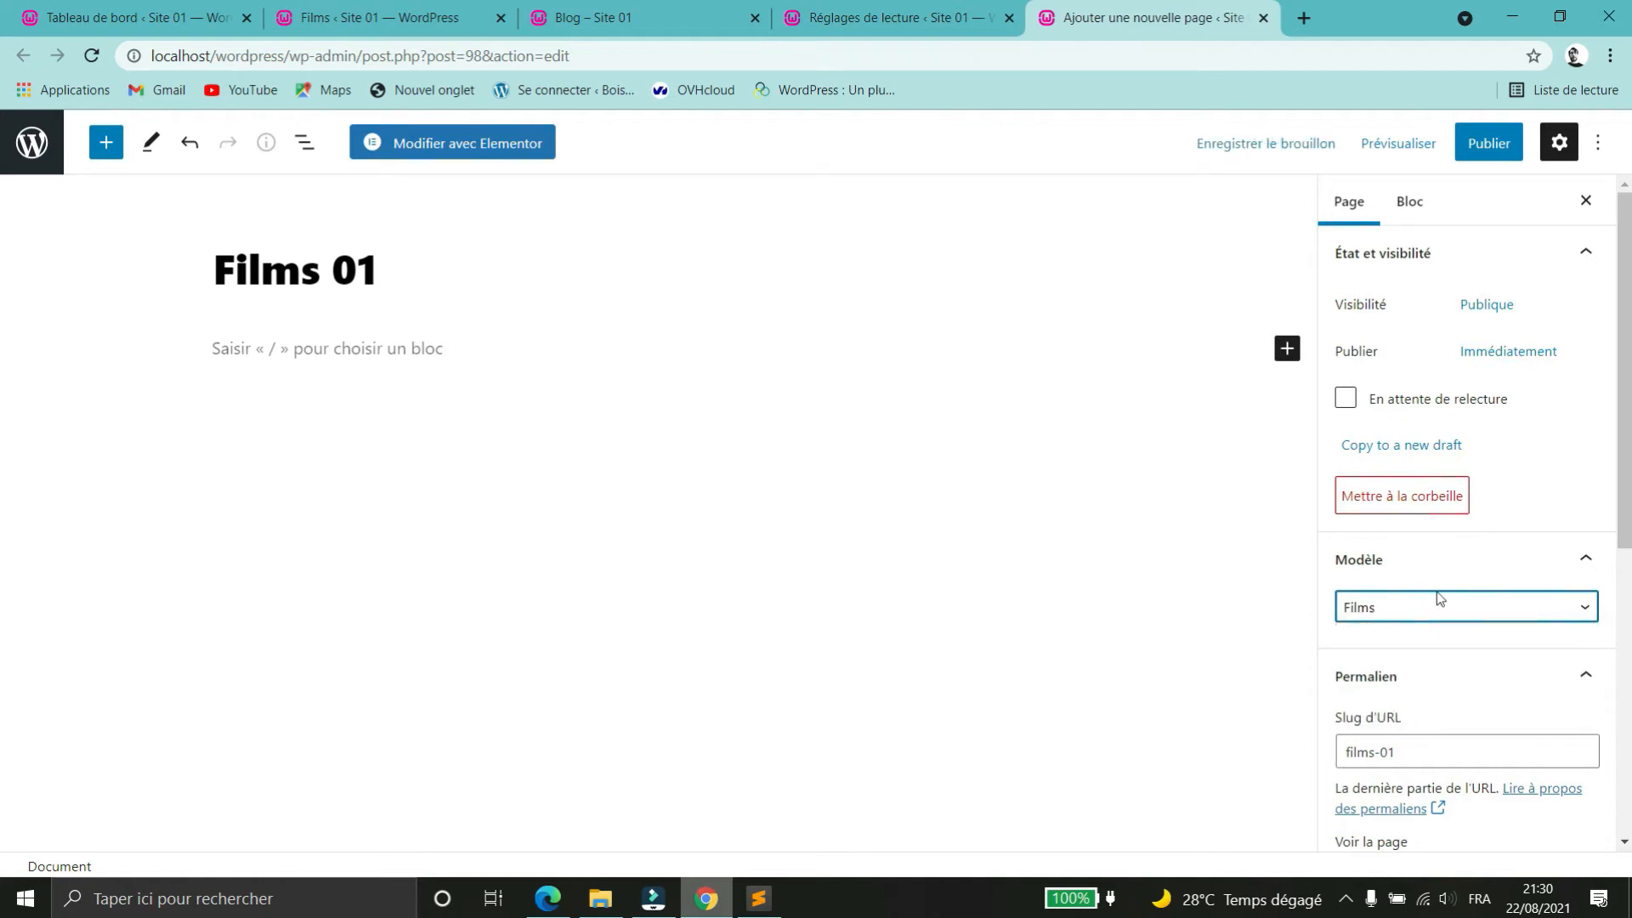
click(1488, 143)
click(1420, 147)
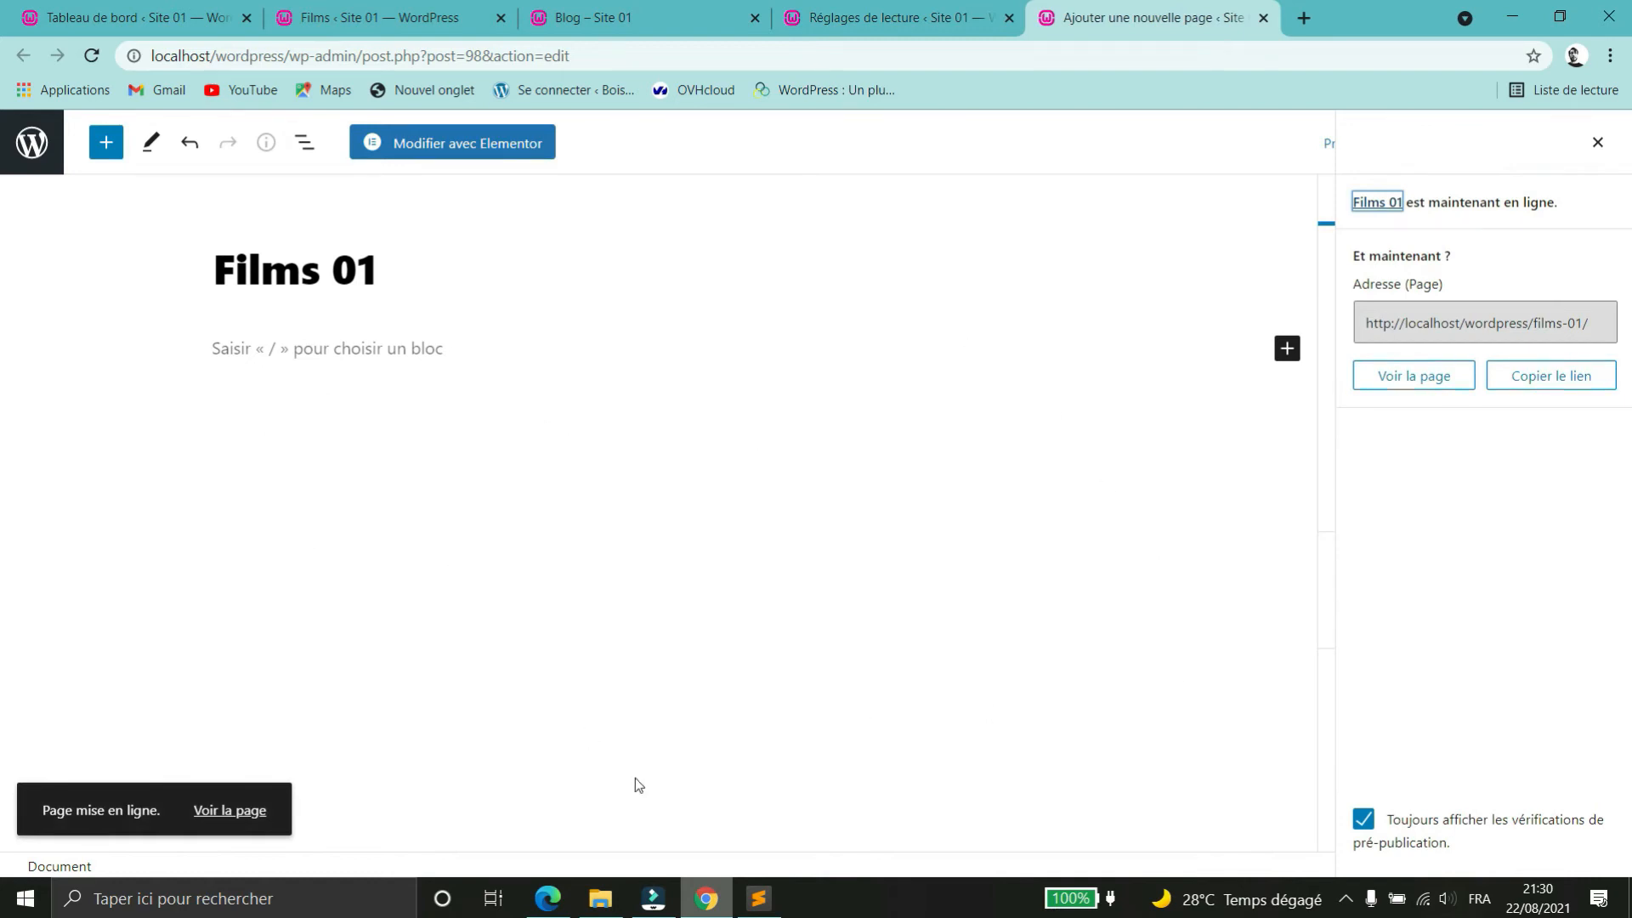
- In Sublime Text, examine the page-films.php code: the films post type query and the genre, realisateur, acteurs and annee_de_sortie terms
click(760, 900)
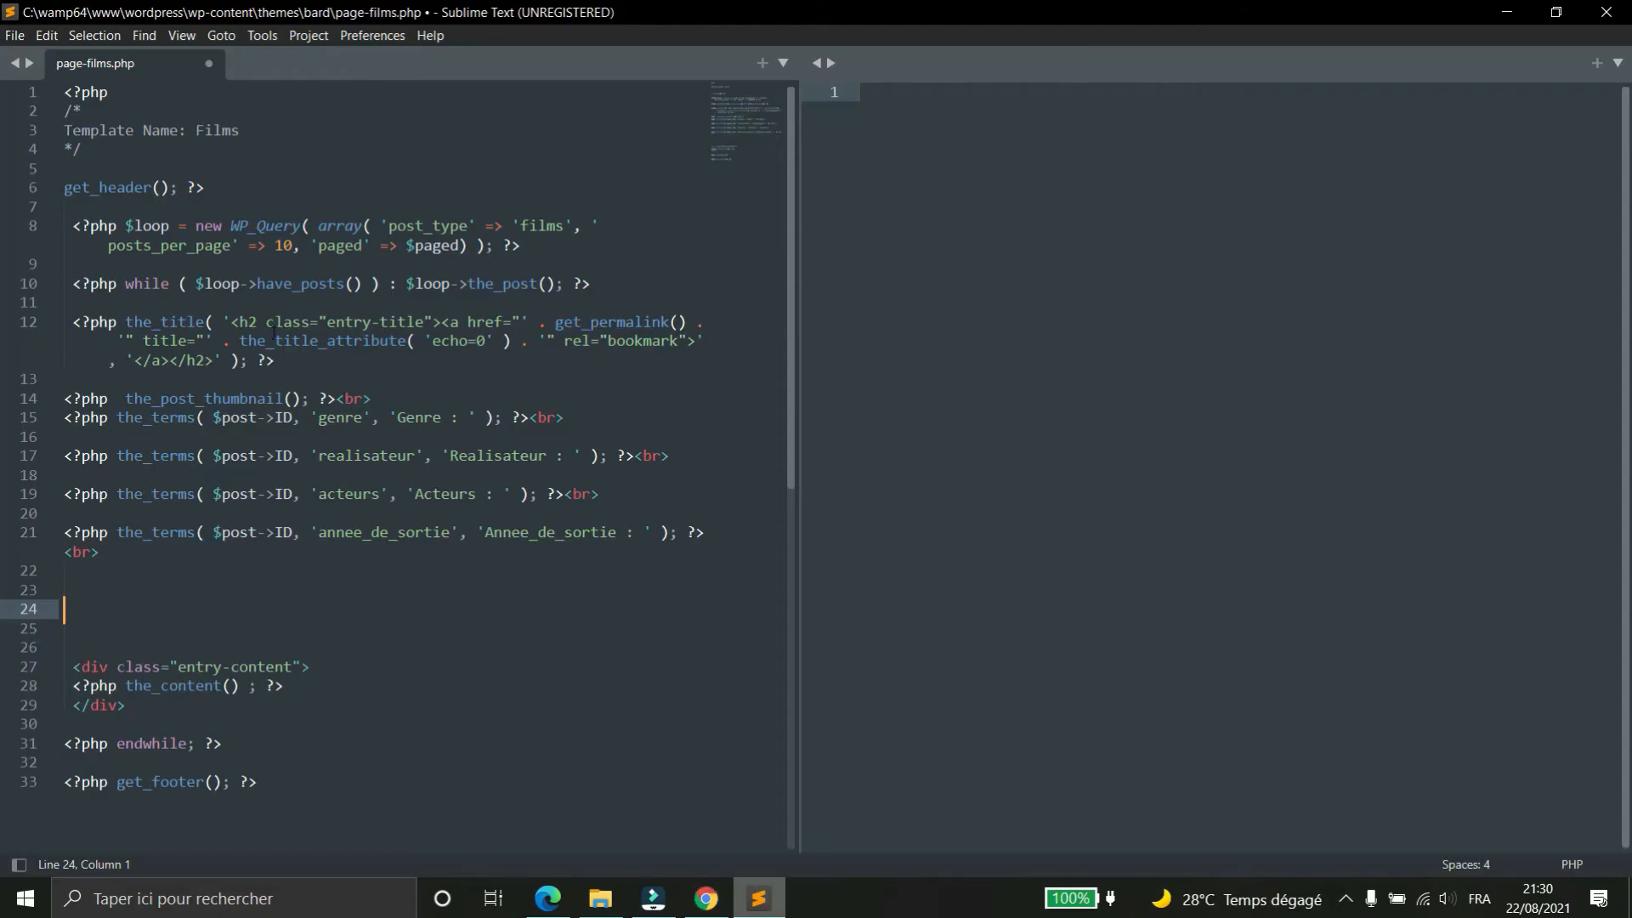
drag(74, 206, 505, 310)
click(589, 247)
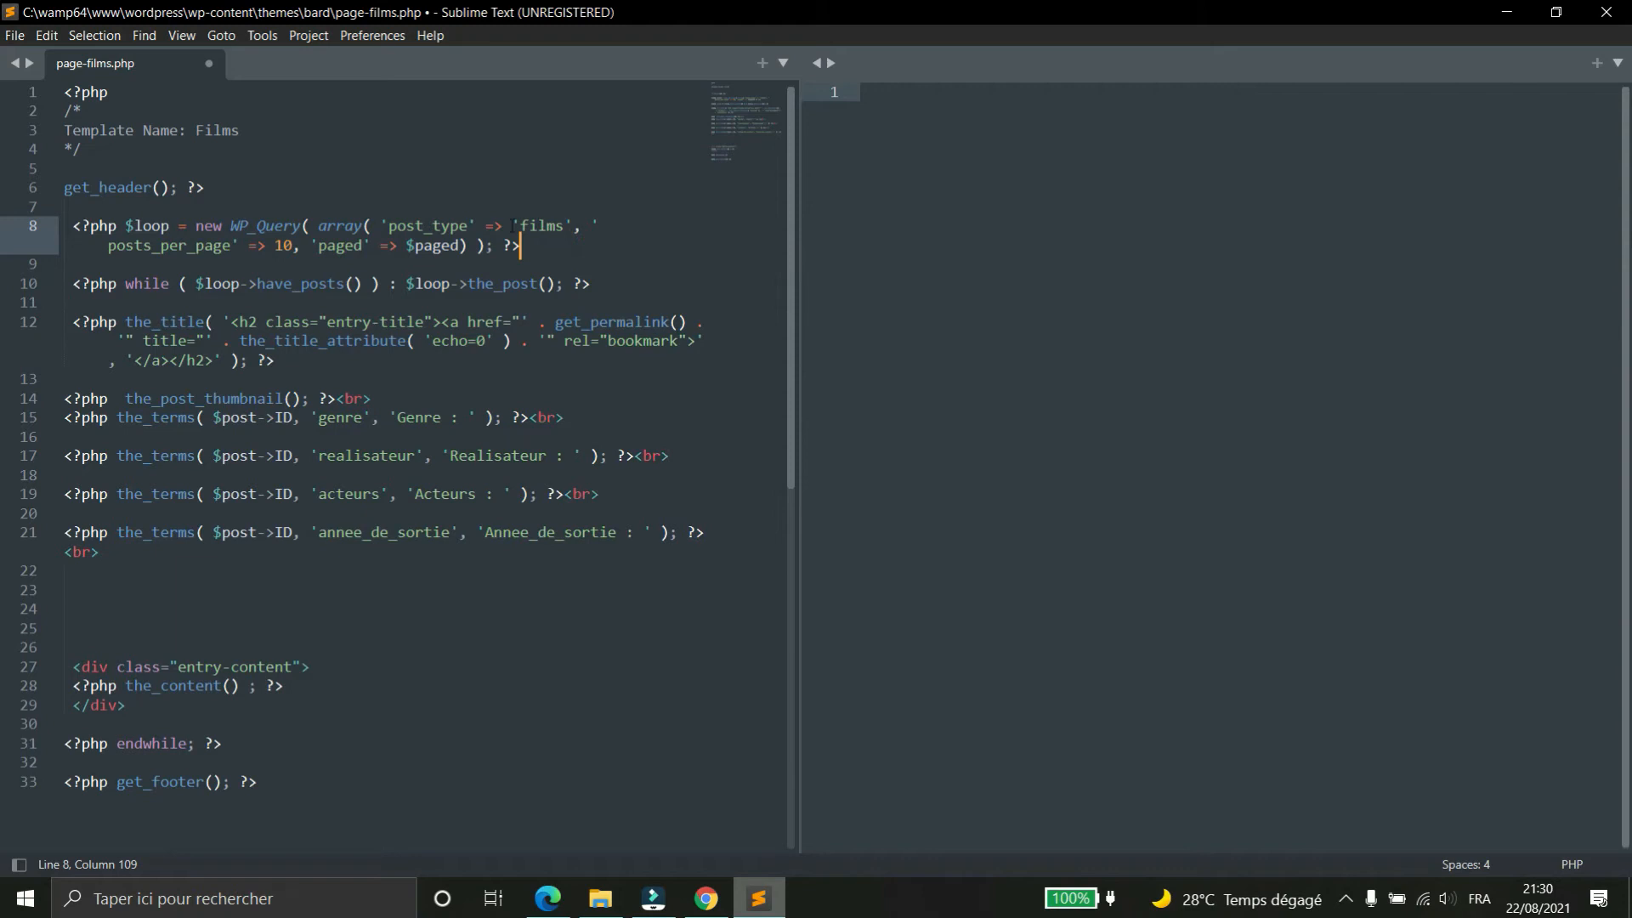
drag(564, 224, 513, 226)
click(348, 417)
click(350, 455)
click(355, 494)
click(360, 548)
- In Chrome, view the published Films 01 page, review how its films and their details are laid out, and close it
click(706, 899)
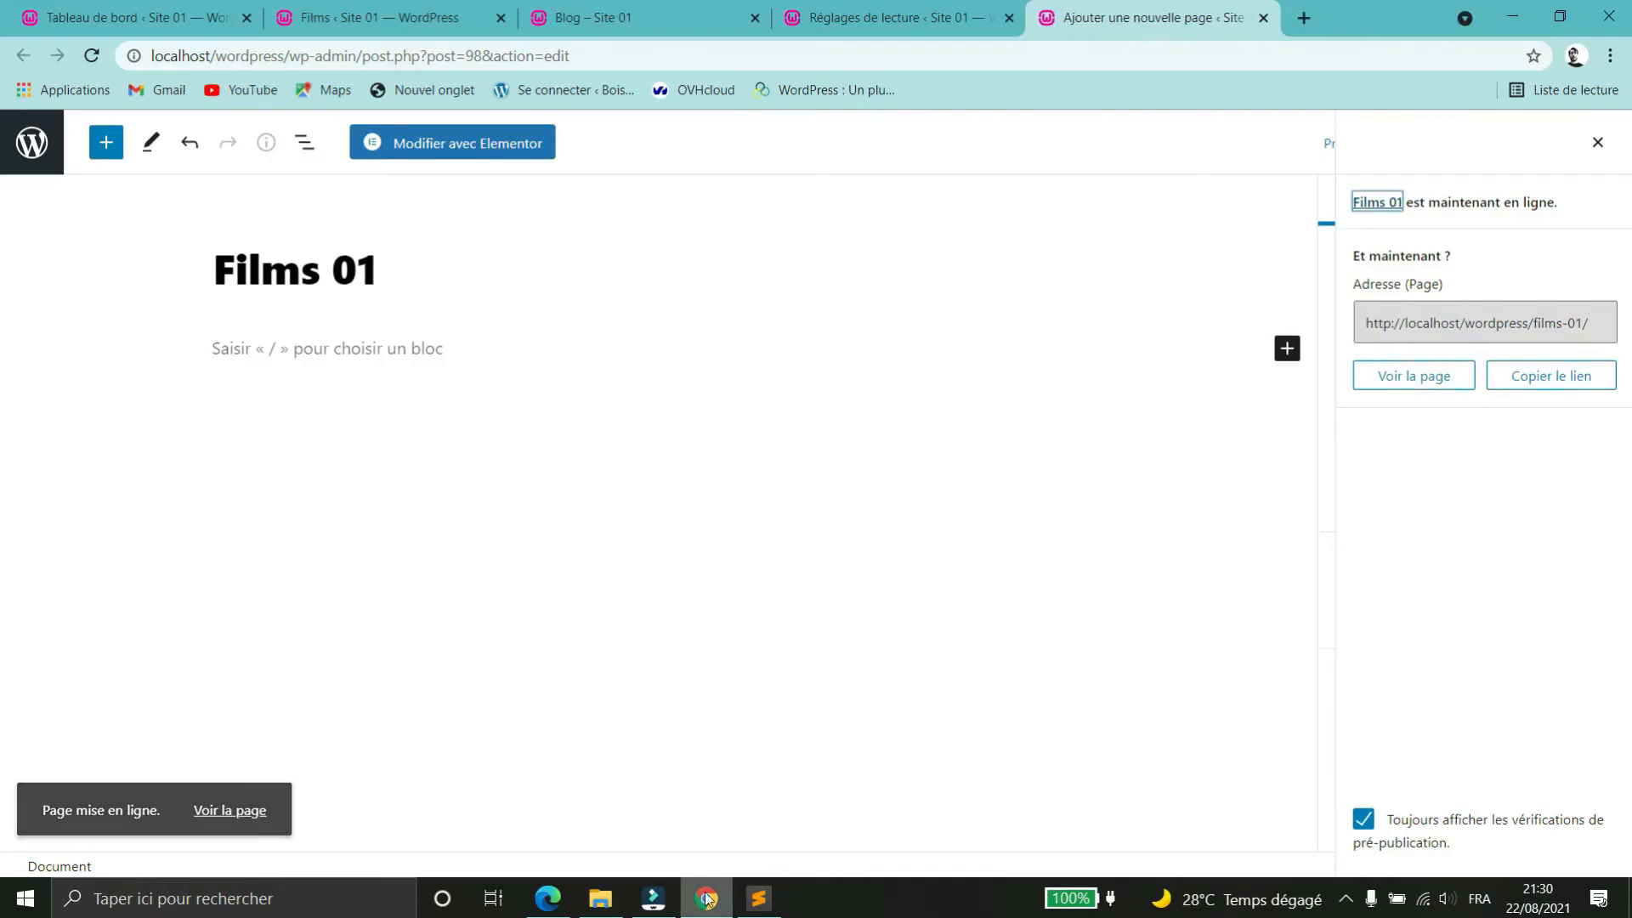
click(1438, 385)
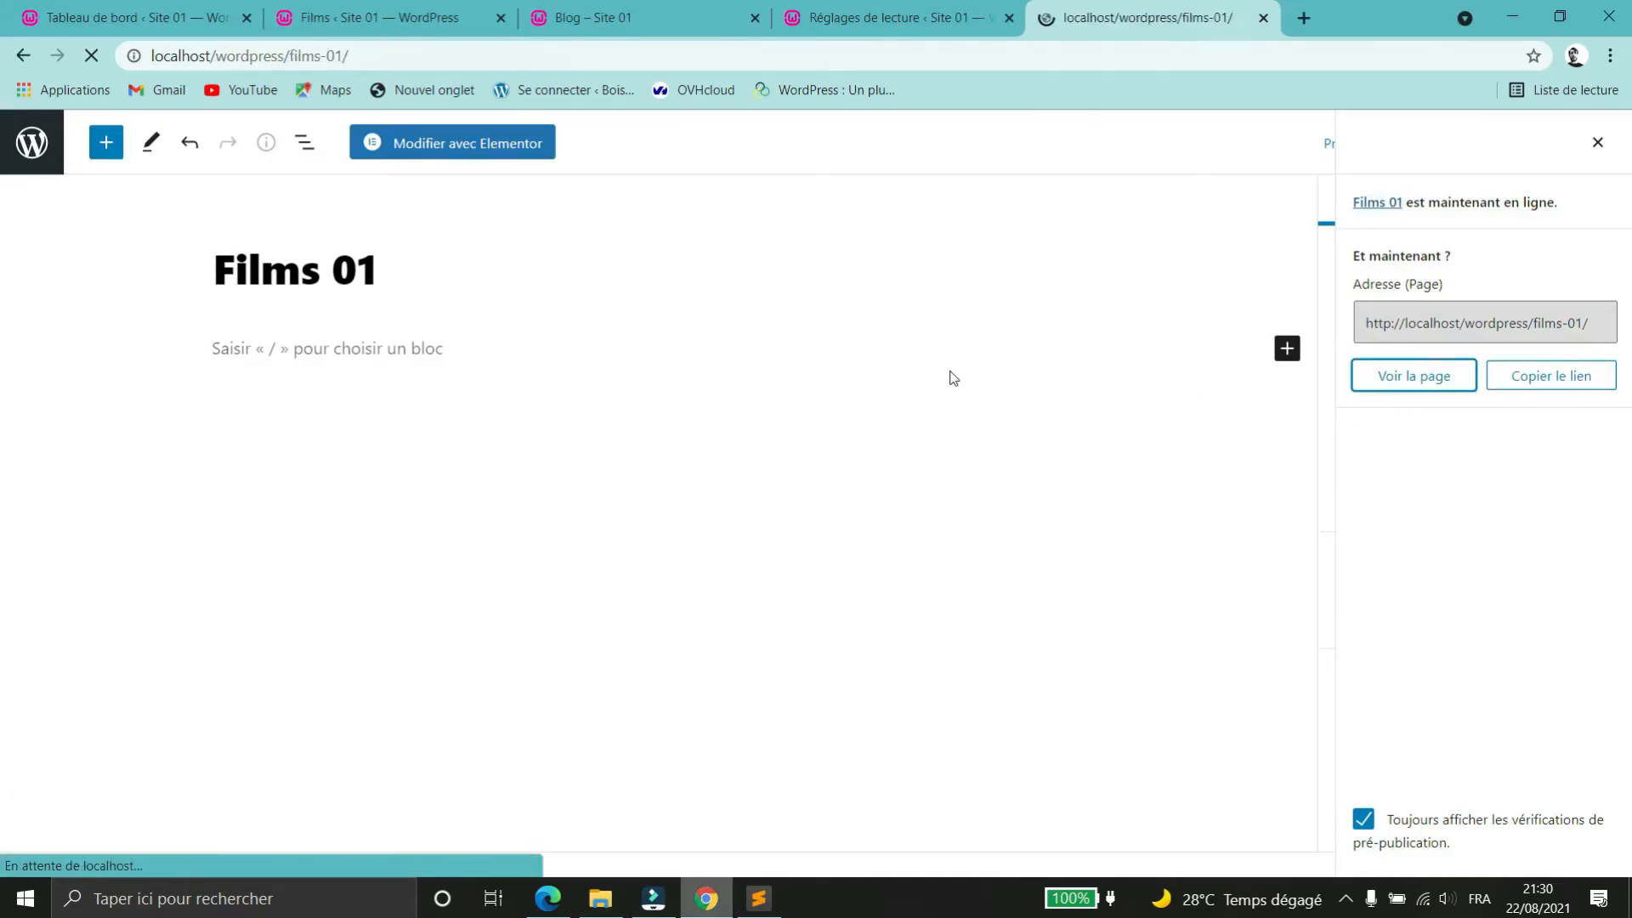
scroll(944, 374, down, 6)
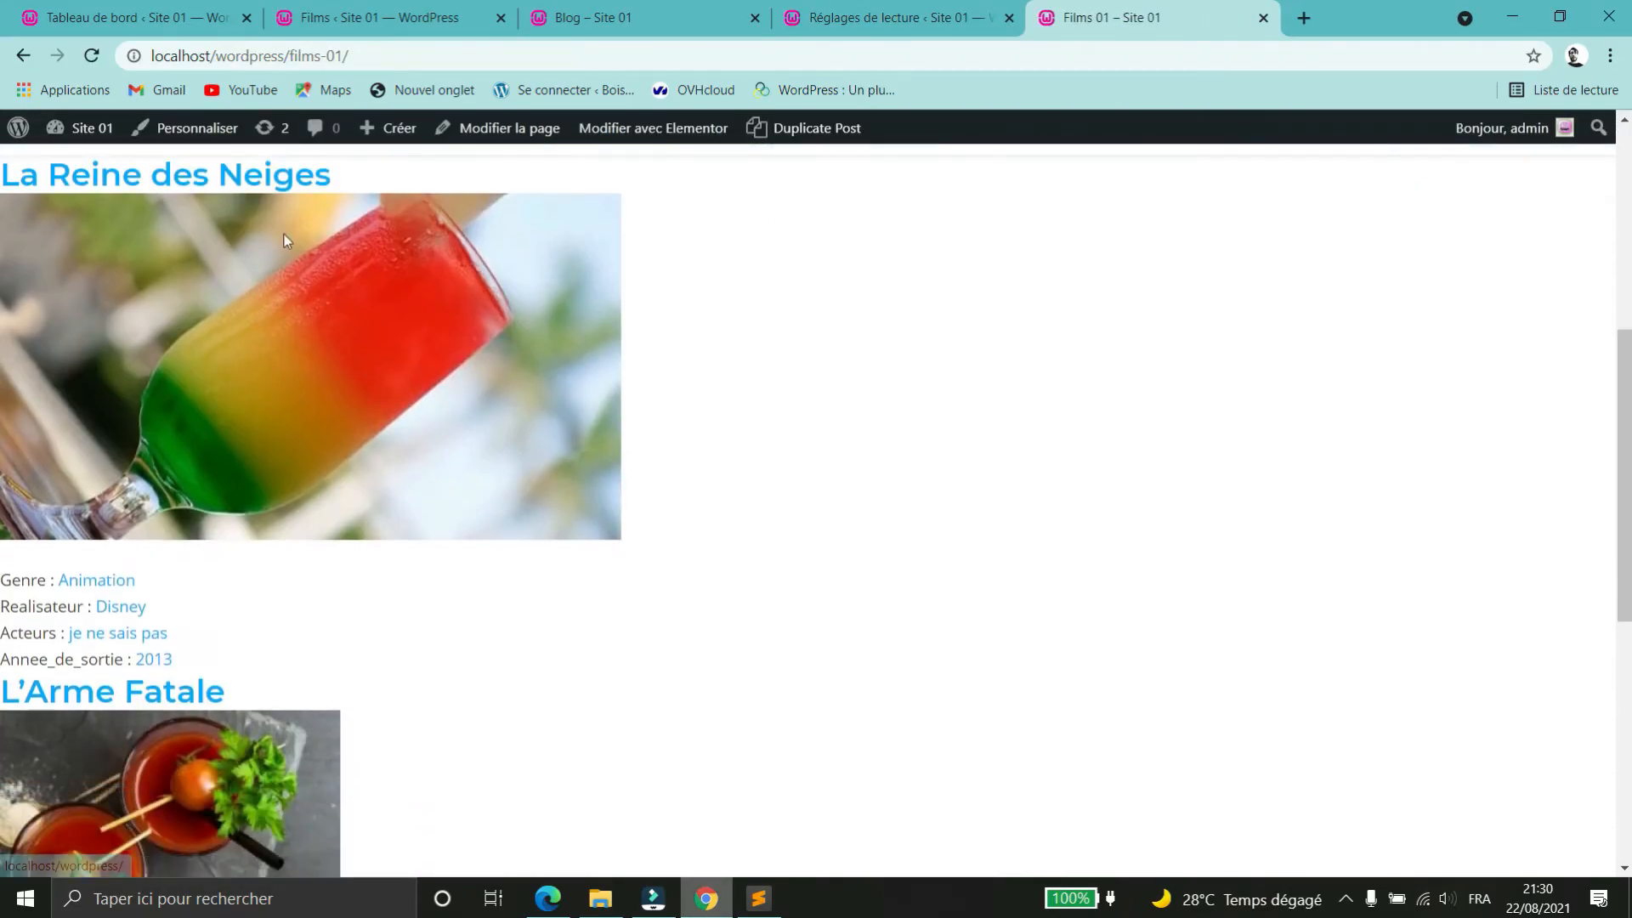
scroll(150, 616, down, 7)
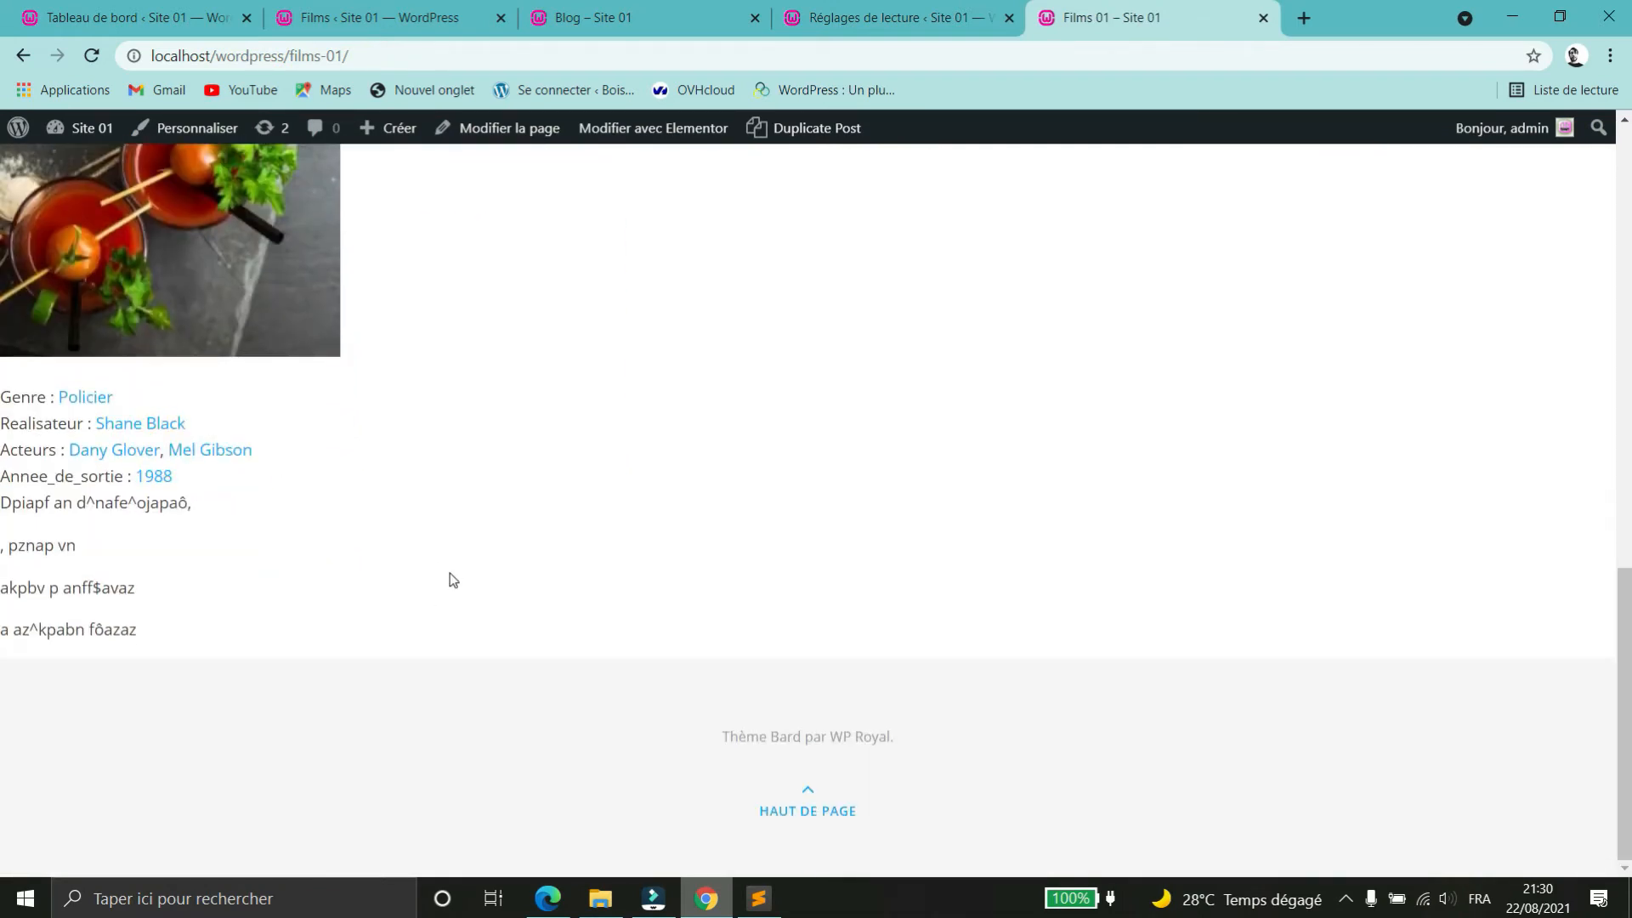
scroll(449, 571, up, 7)
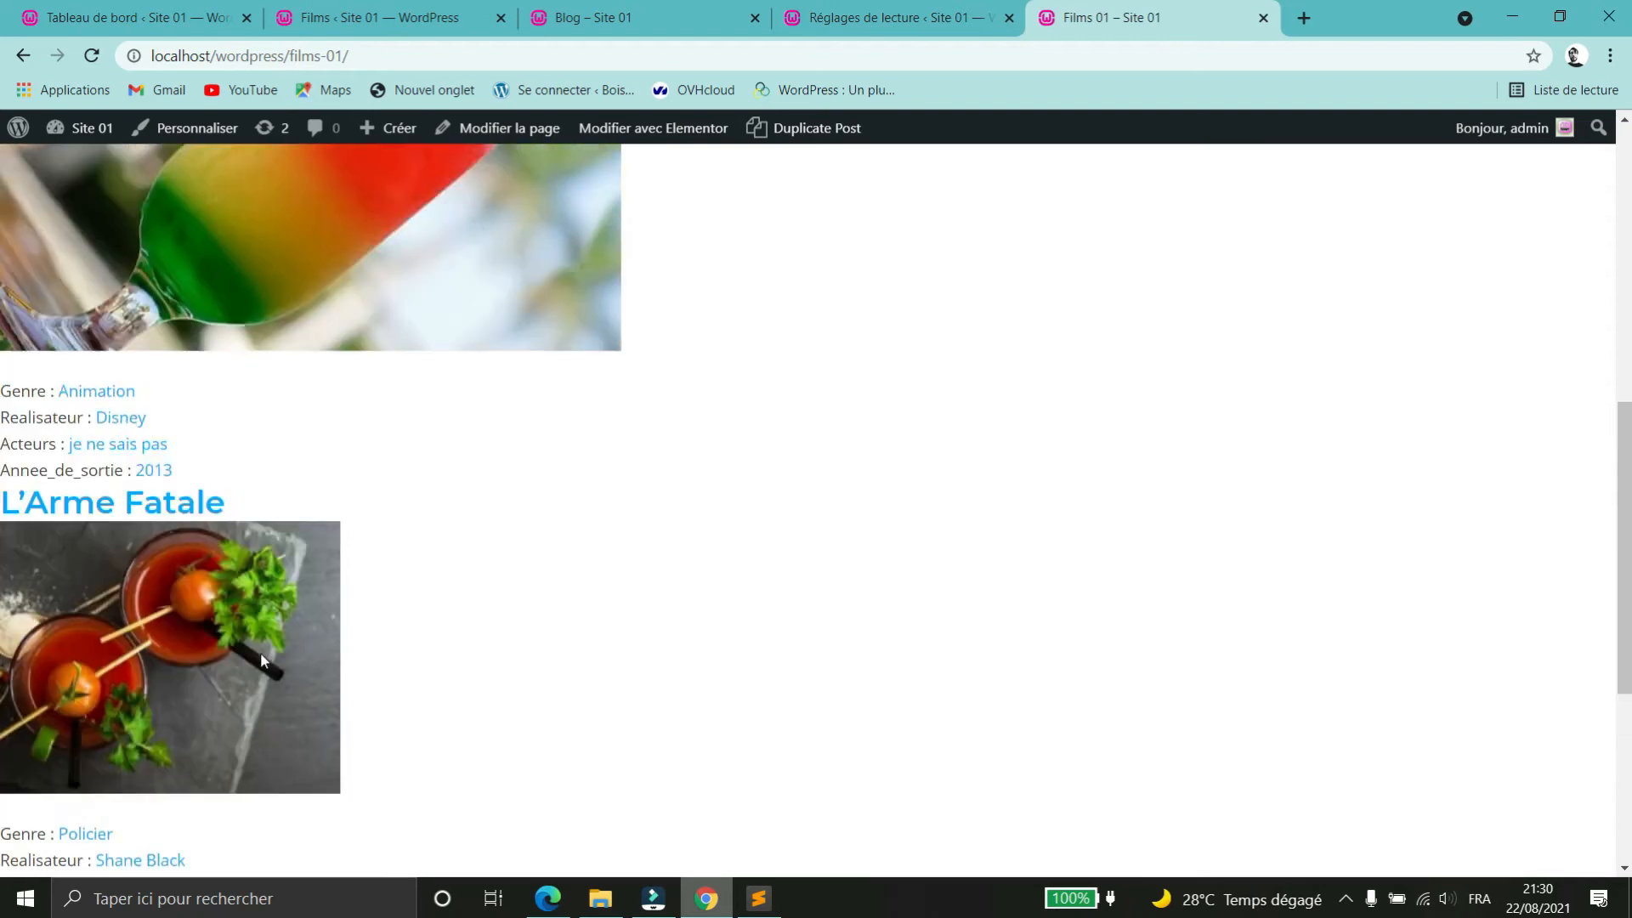
scroll(308, 411, down, 6)
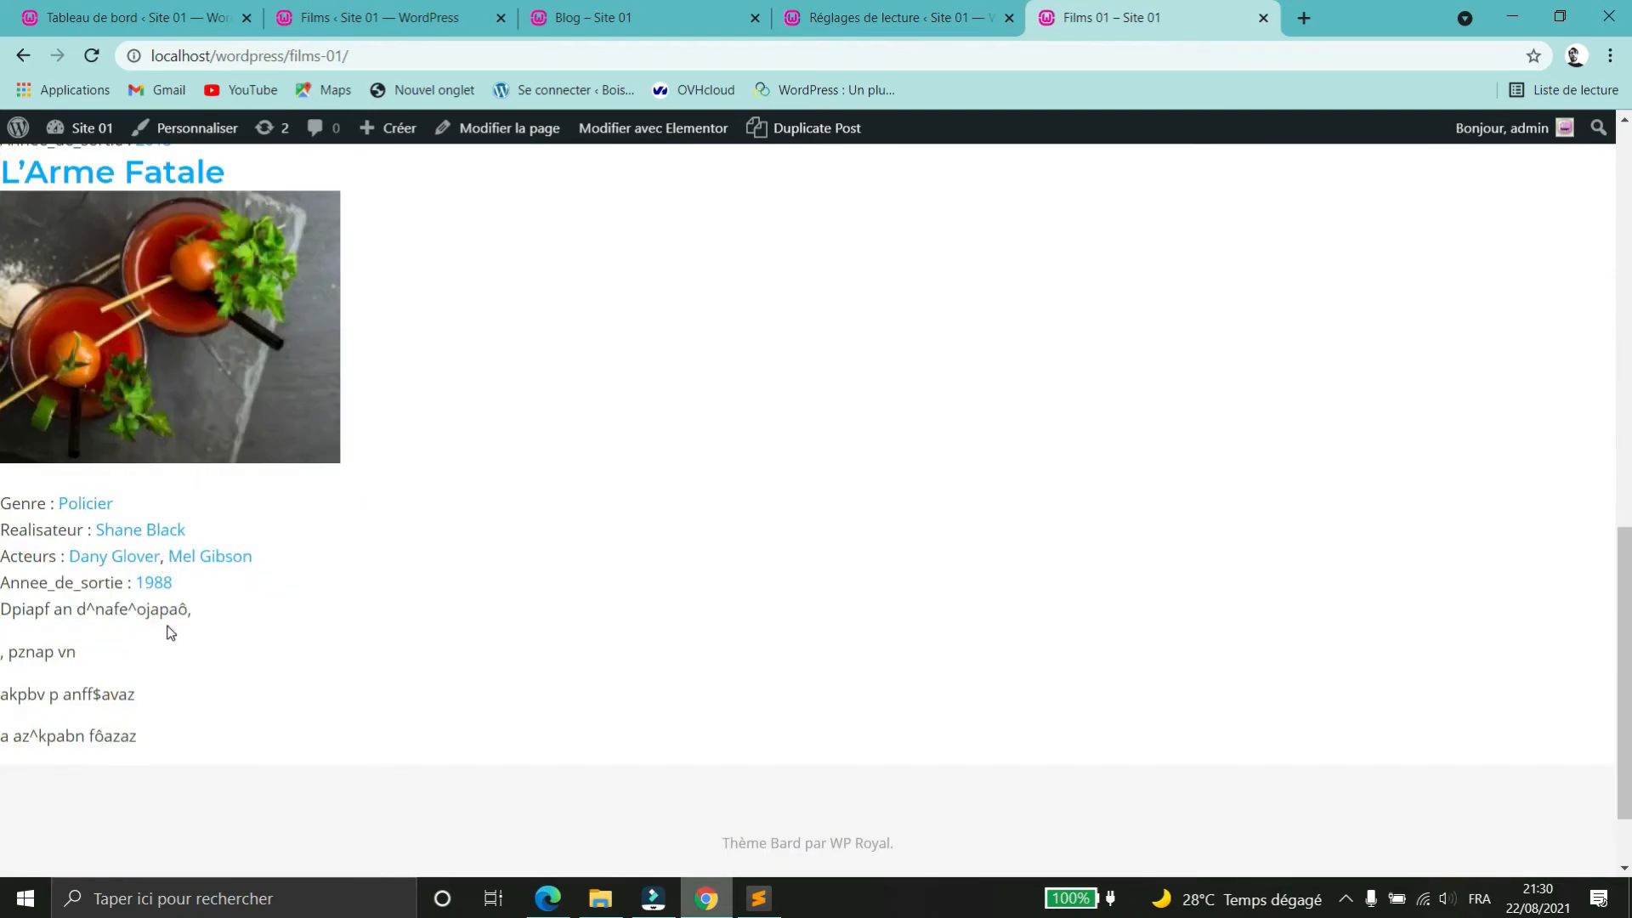
scroll(287, 343, up, 5)
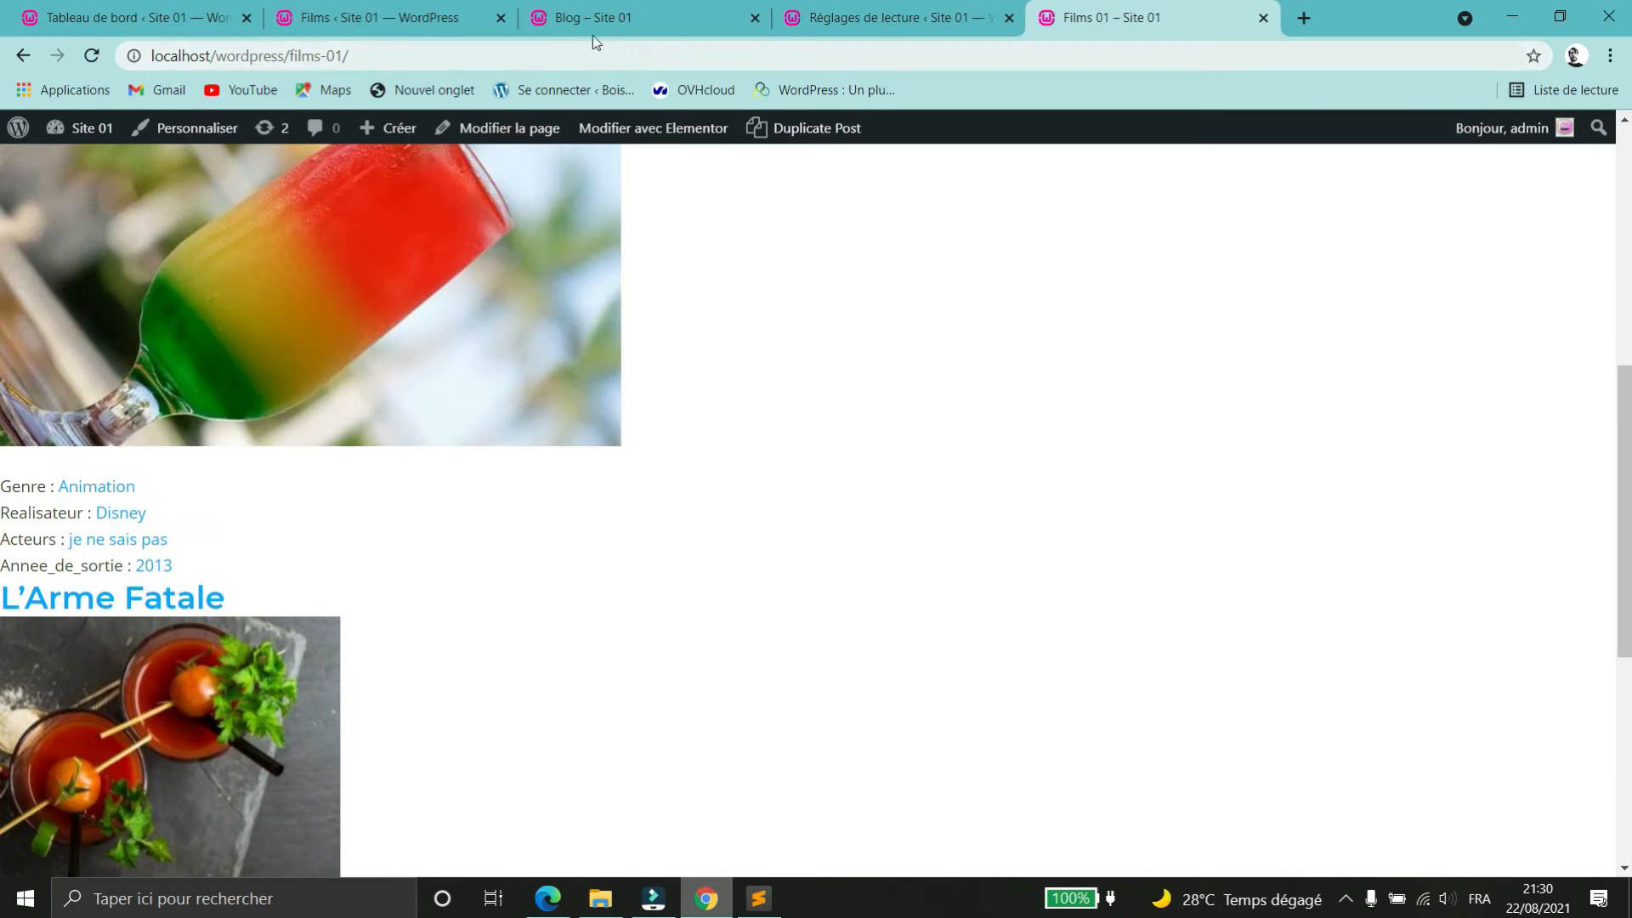
click(1263, 19)
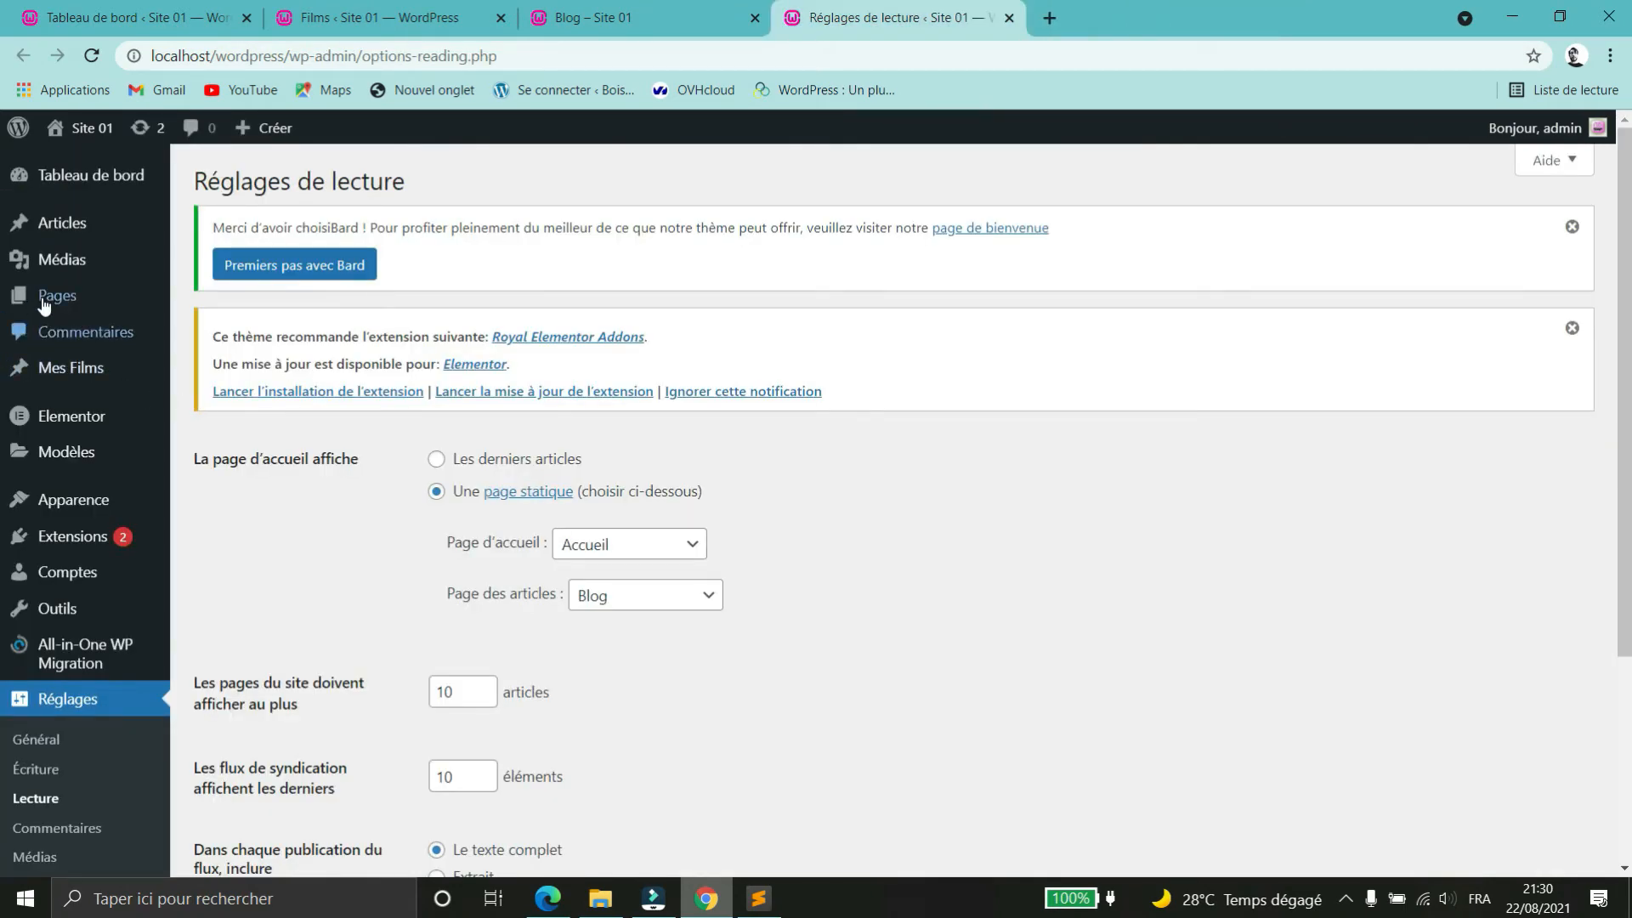
- Add a new WordPress page in its own tab and title it Films
mouse_move(44, 302)
middle_click(217, 336)
click(1078, 27)
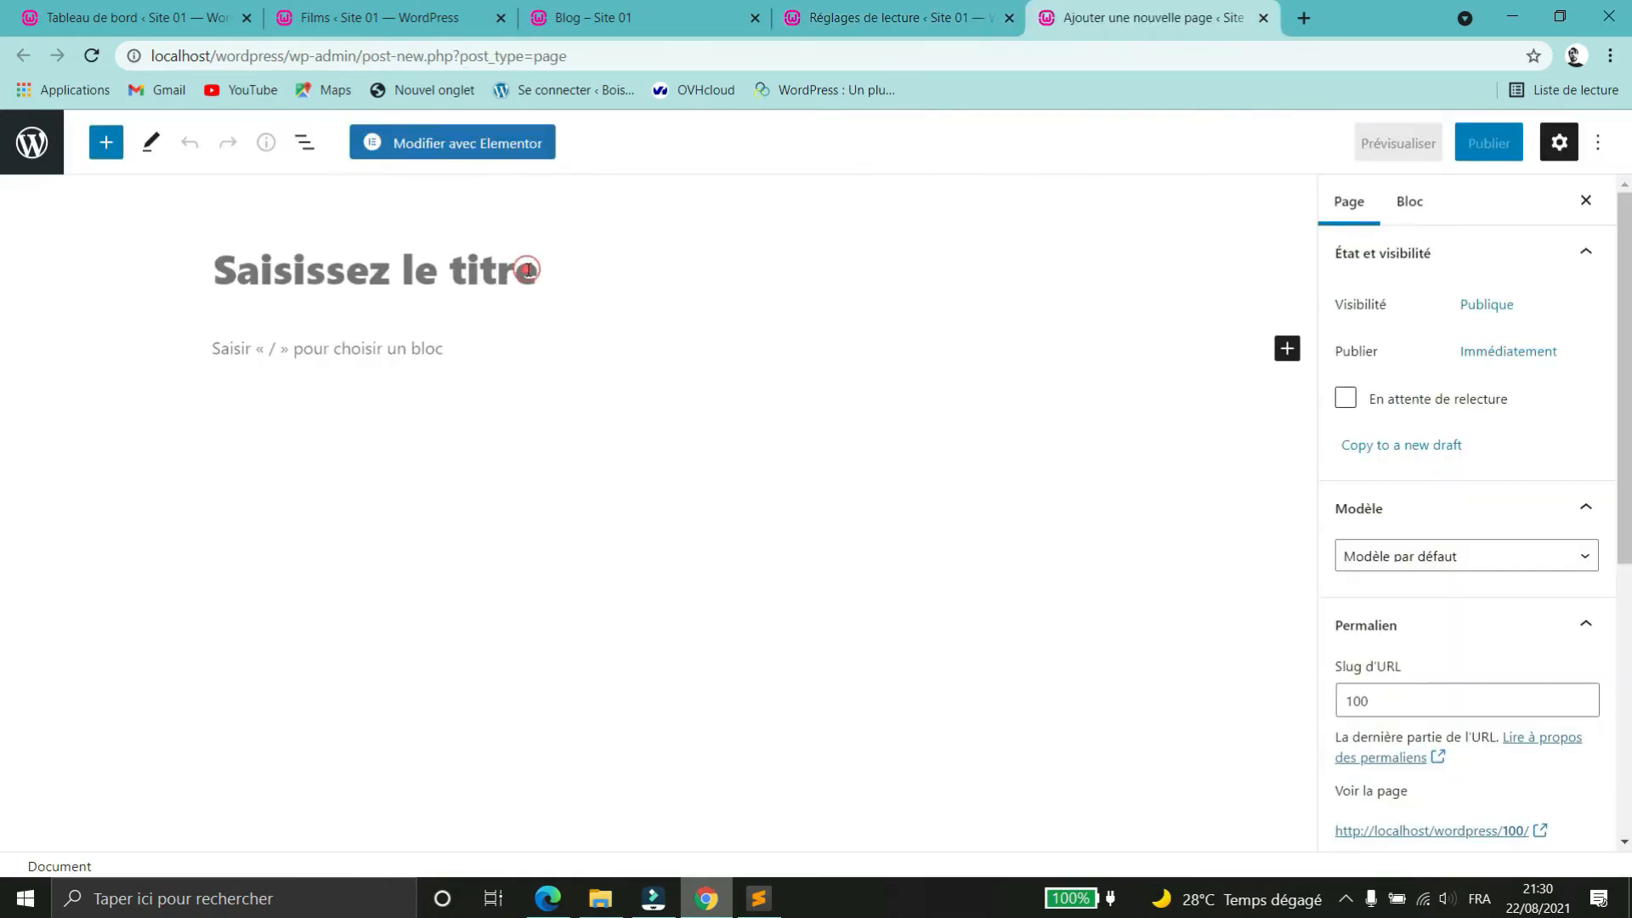
text(Films)
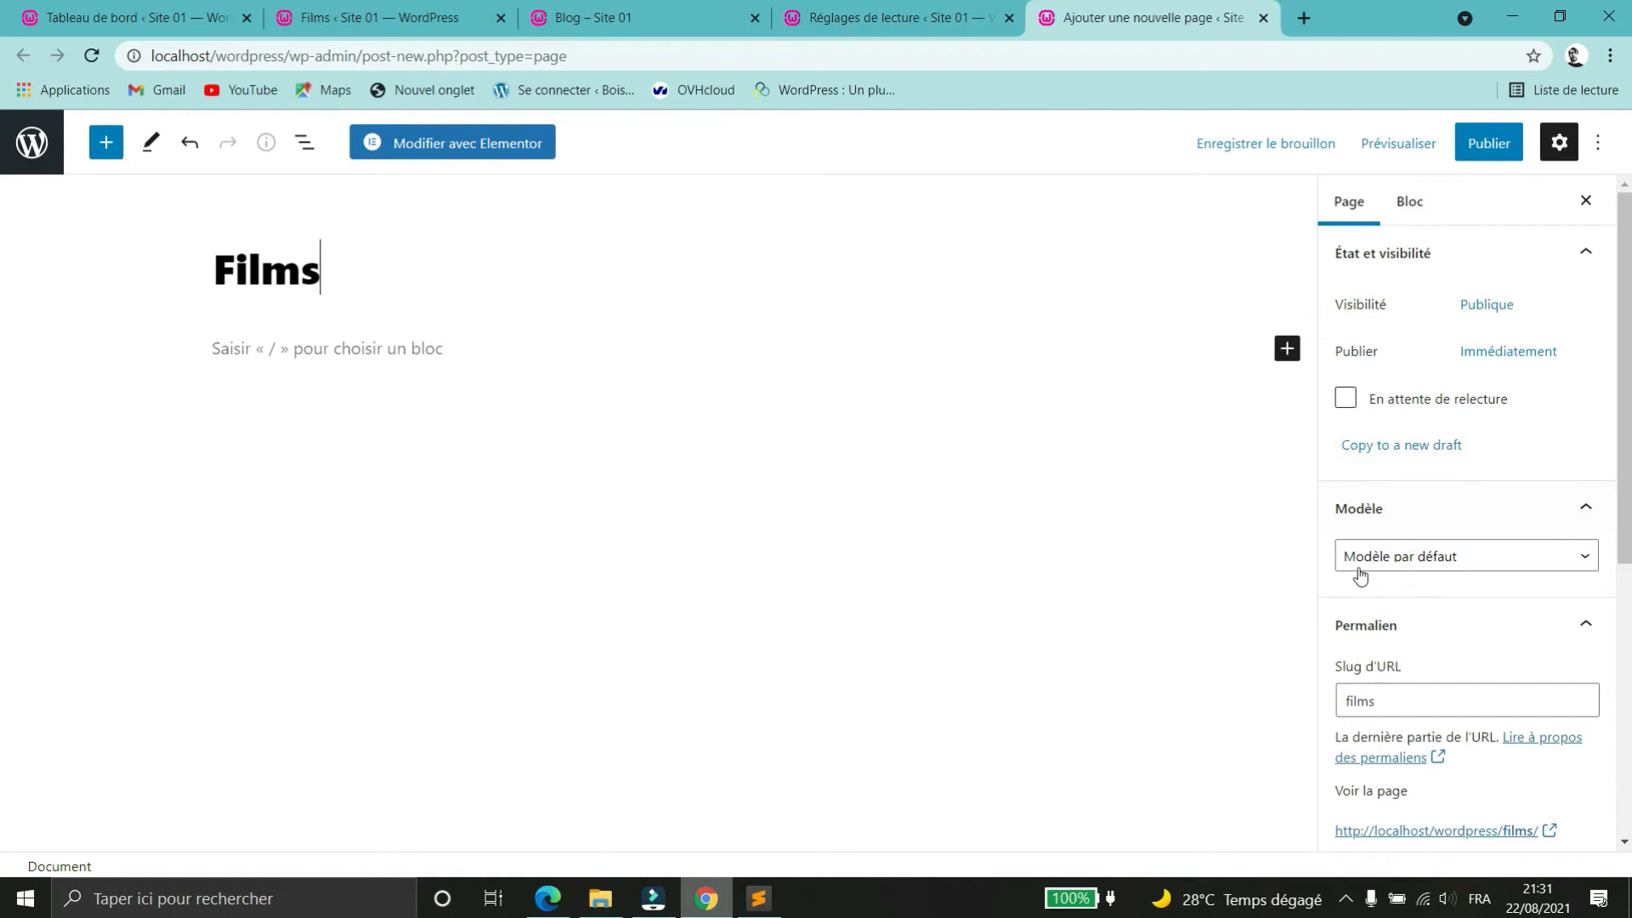
- Apply the Elementor pleine largeur template to the Films page, publish it and open it in Elementor
click(1398, 554)
click(1422, 620)
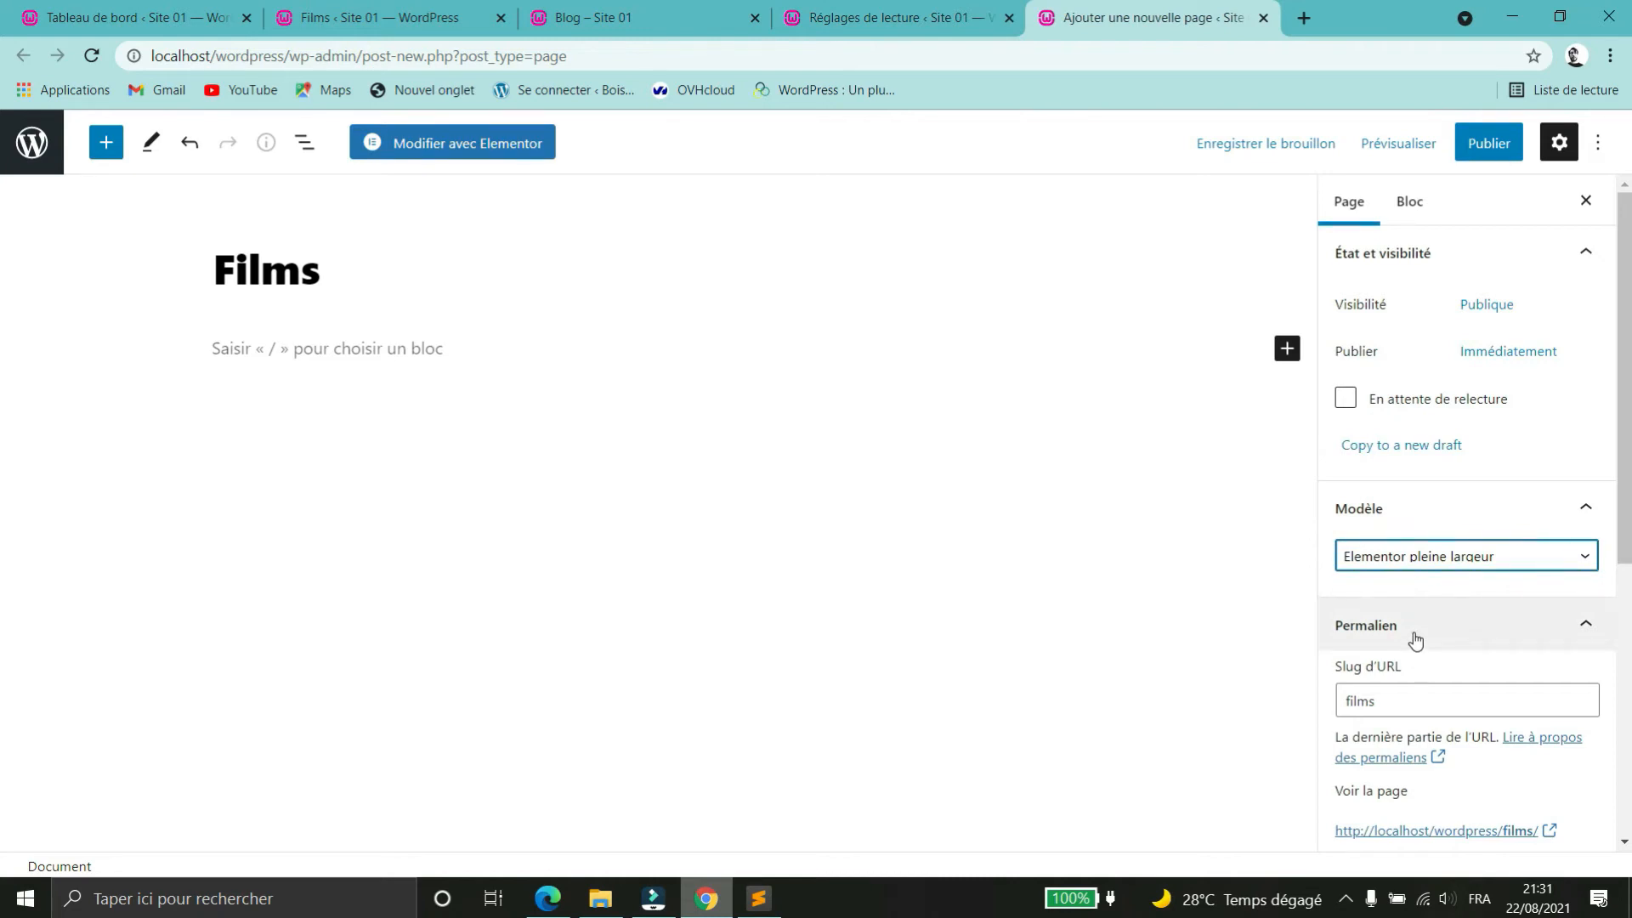
click(1487, 154)
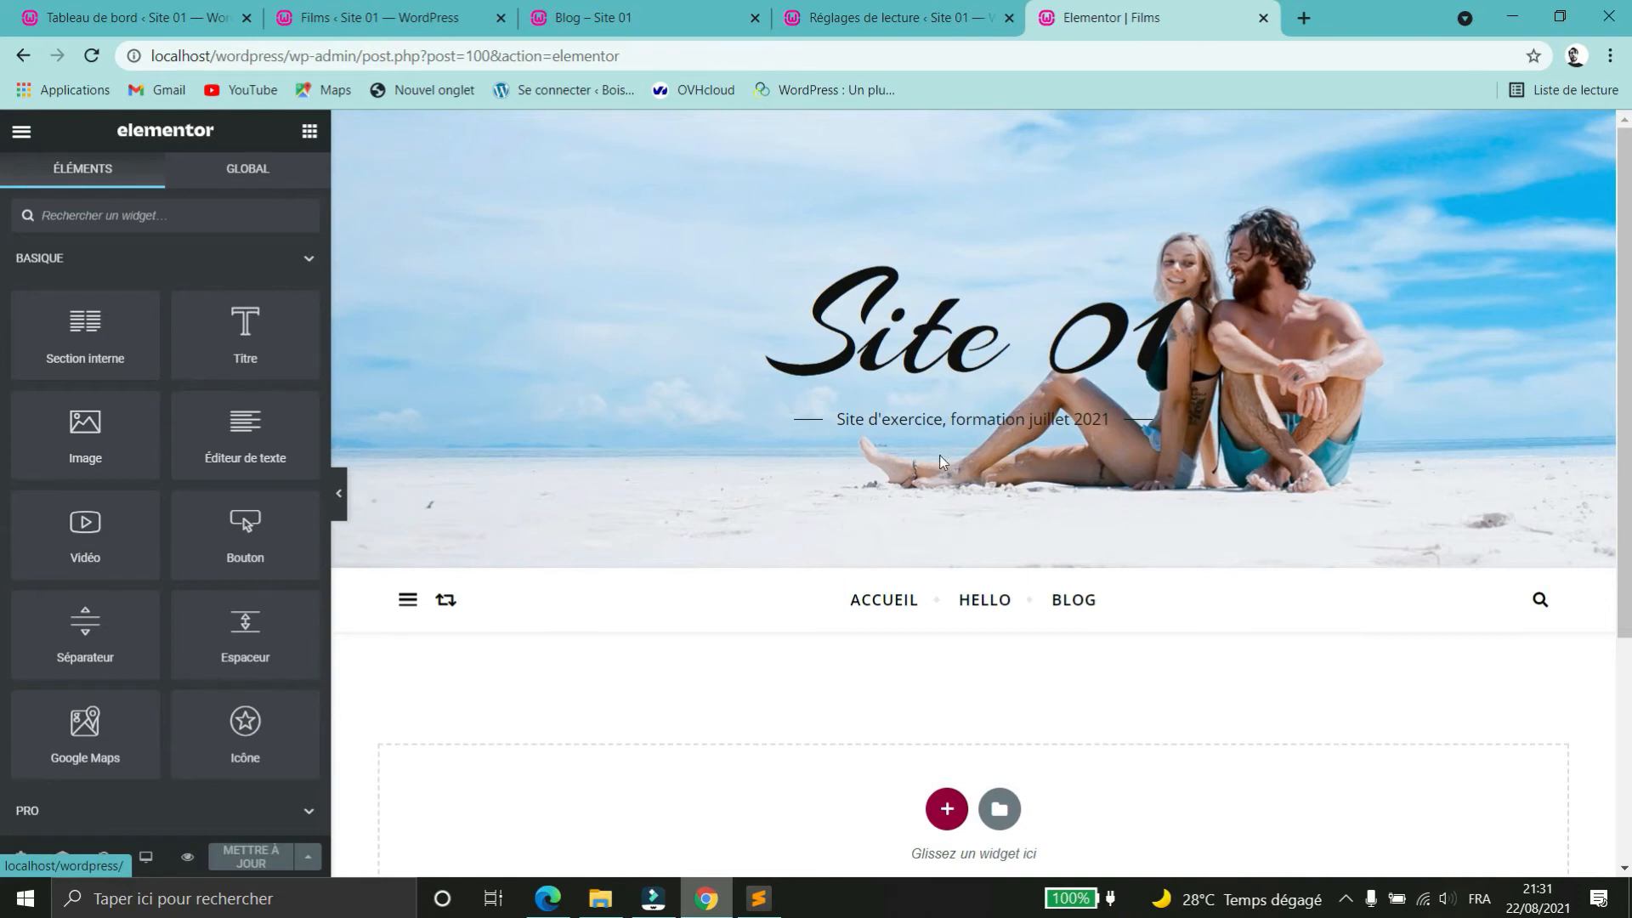
- Add the Pro Posts widget to the empty section of the Films page
scroll(820, 476, down, 1)
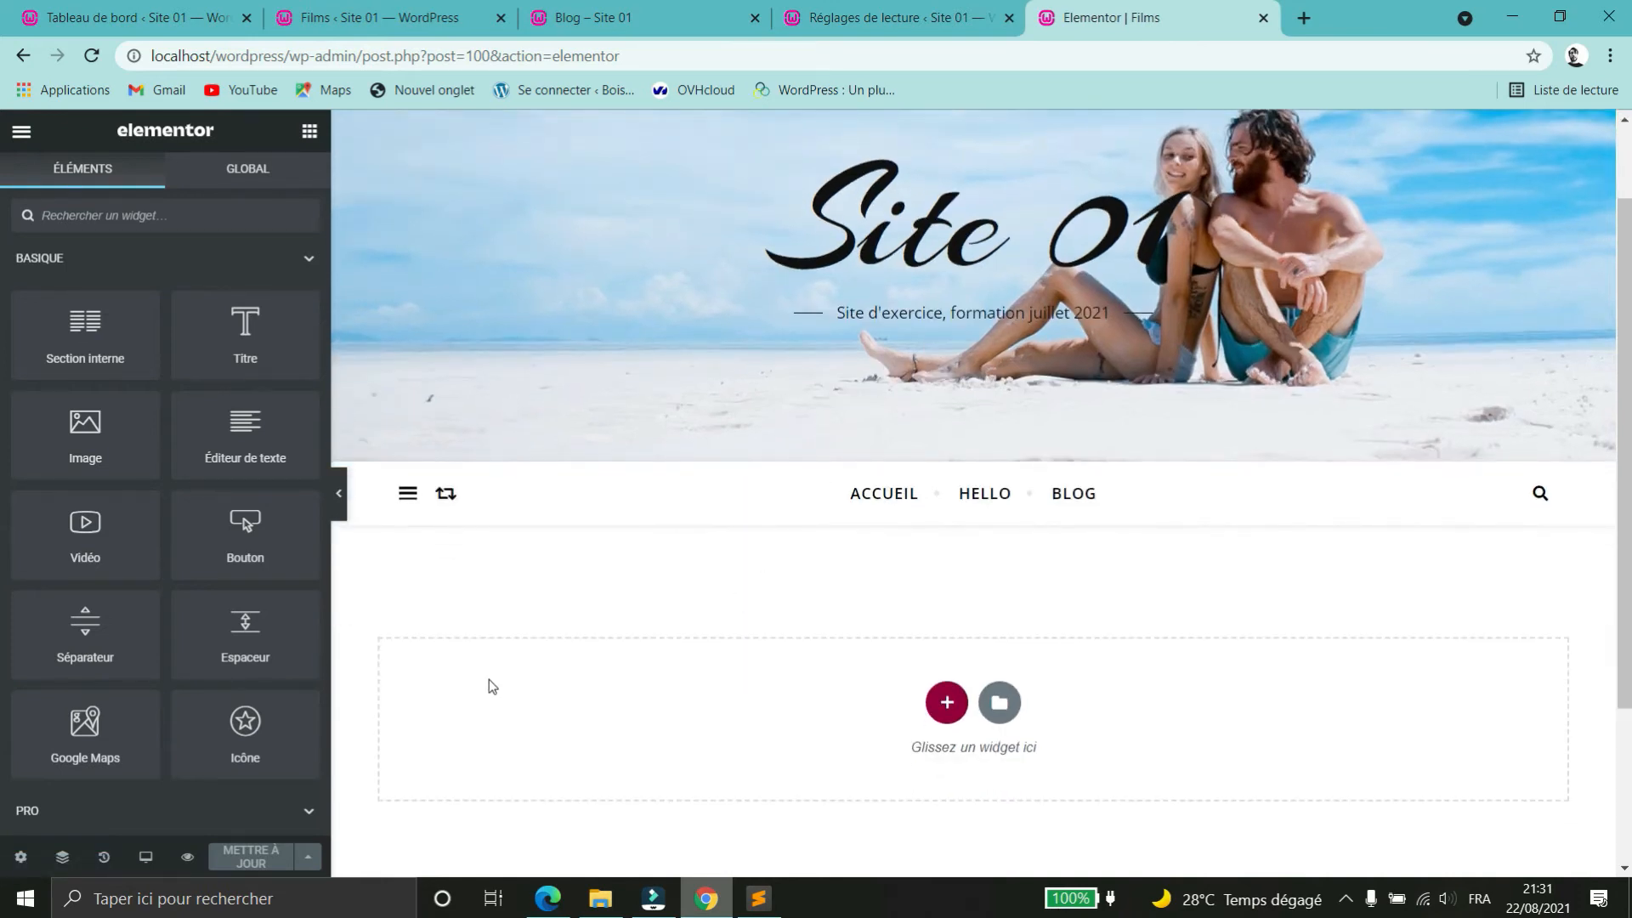
scroll(191, 370, down, 8)
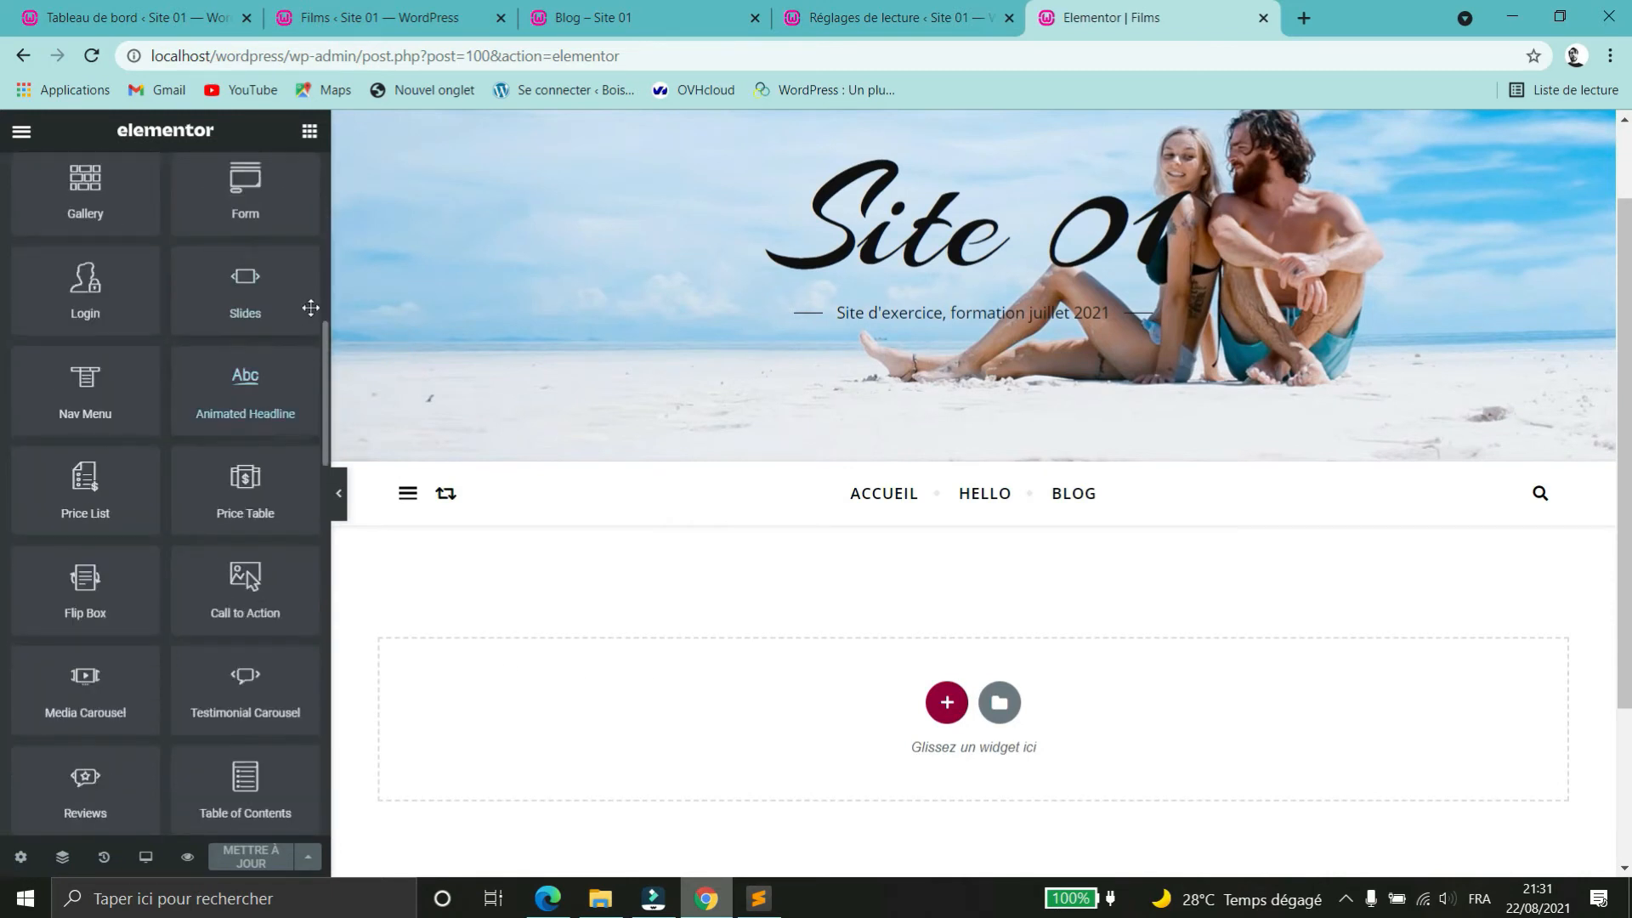
scroll(306, 310, up, 3)
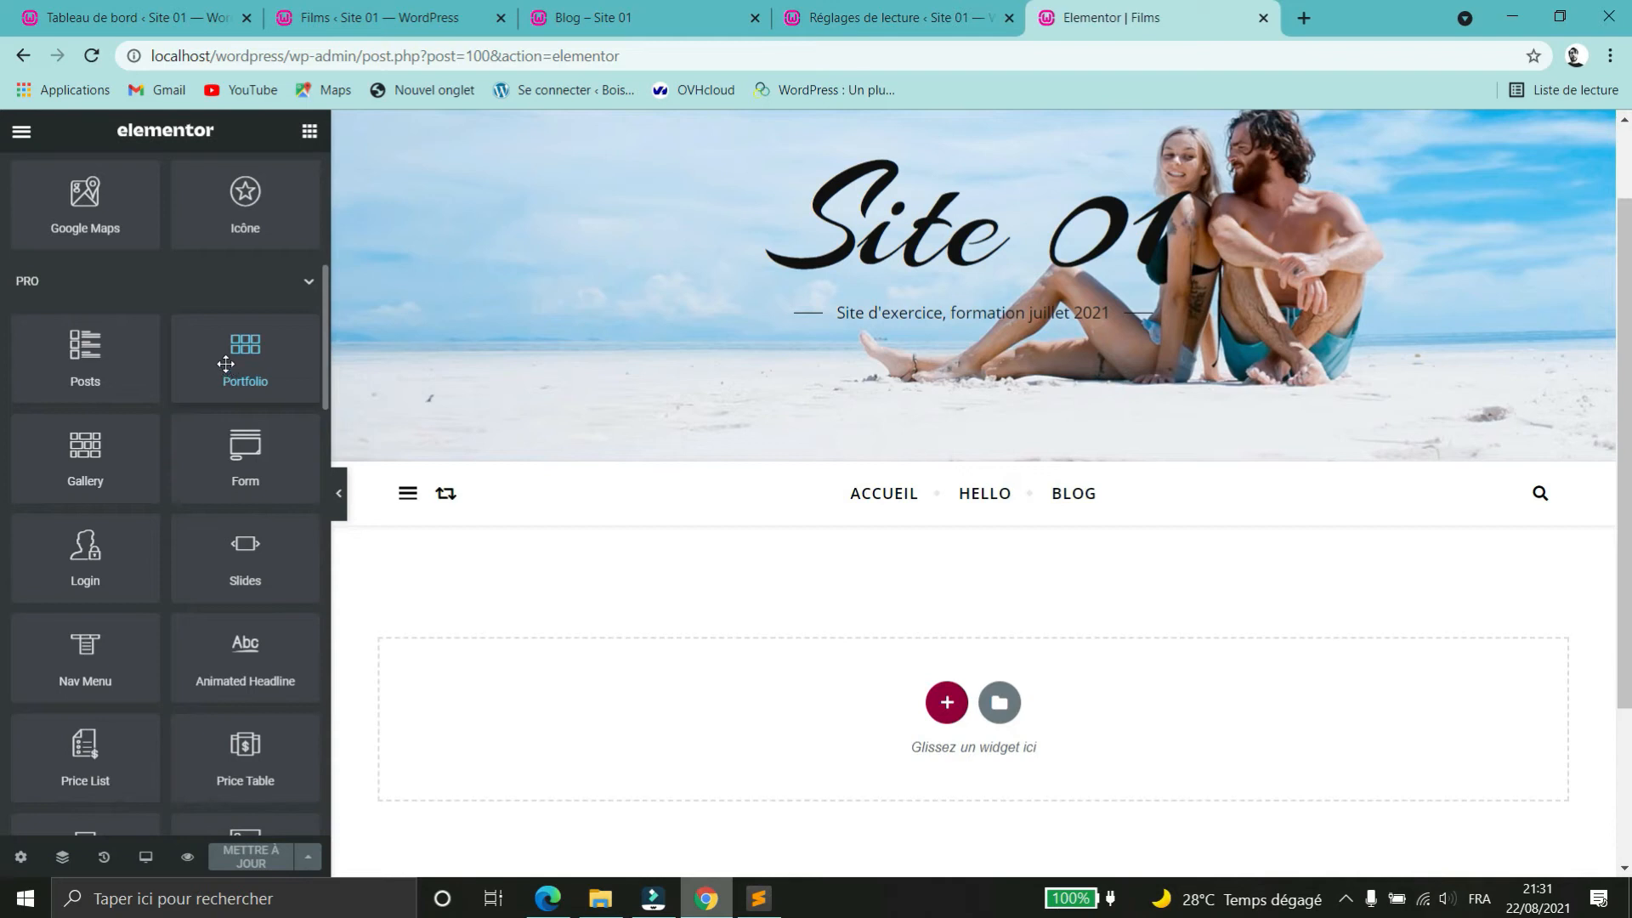
drag(75, 364, 901, 557)
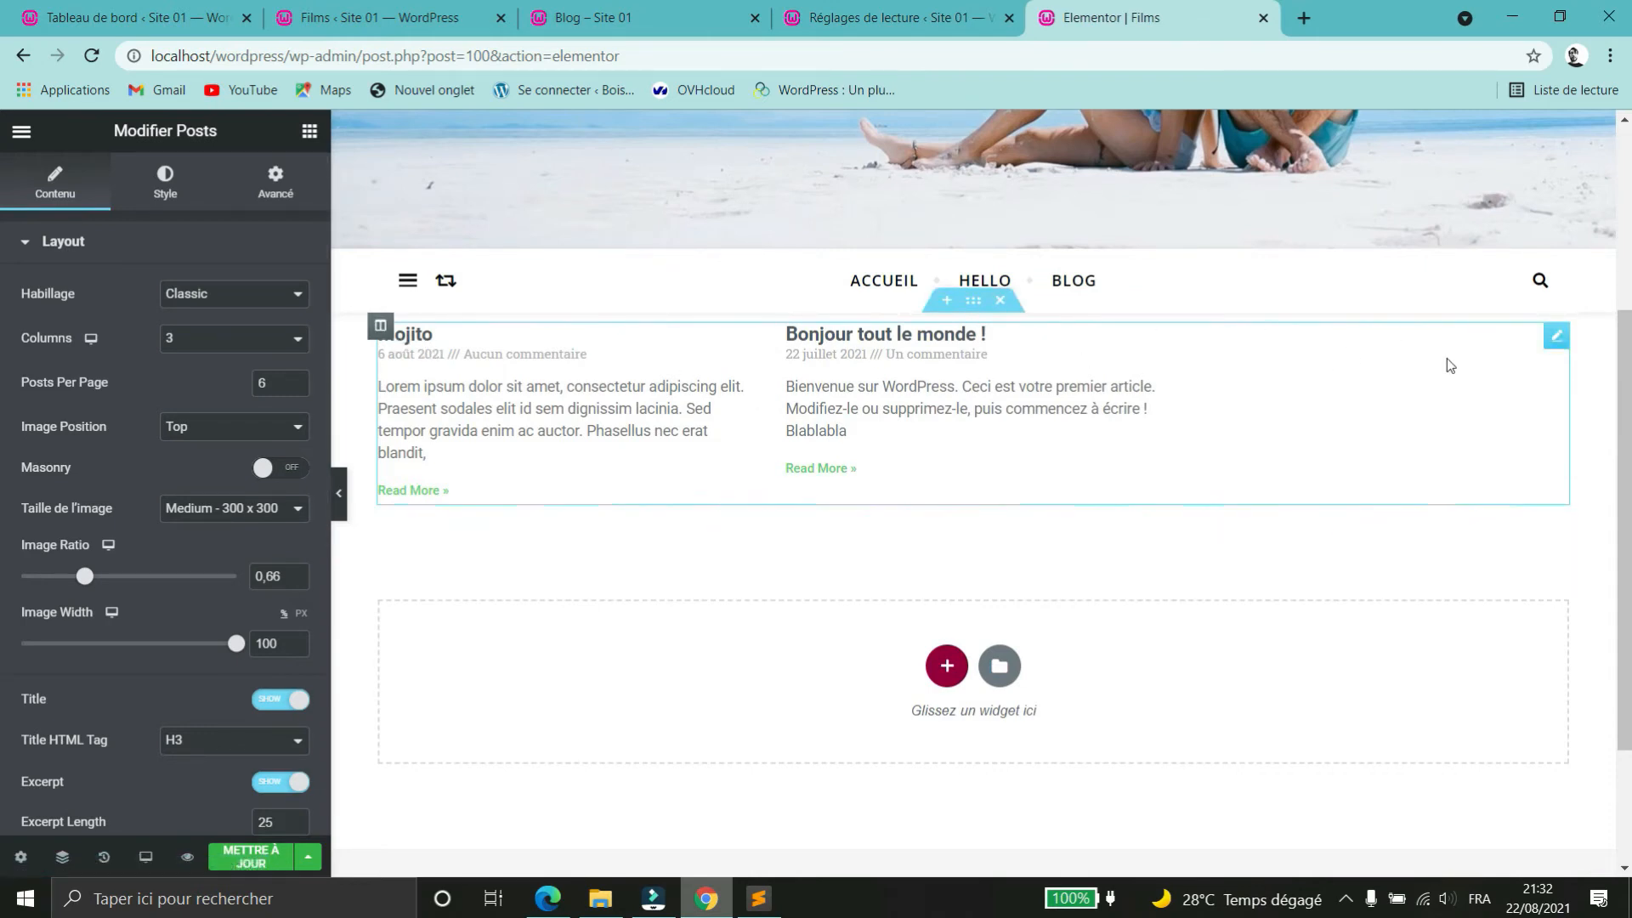
- Set the Posts widget's skin to Cards and its layout to 2 columns
click(289, 294)
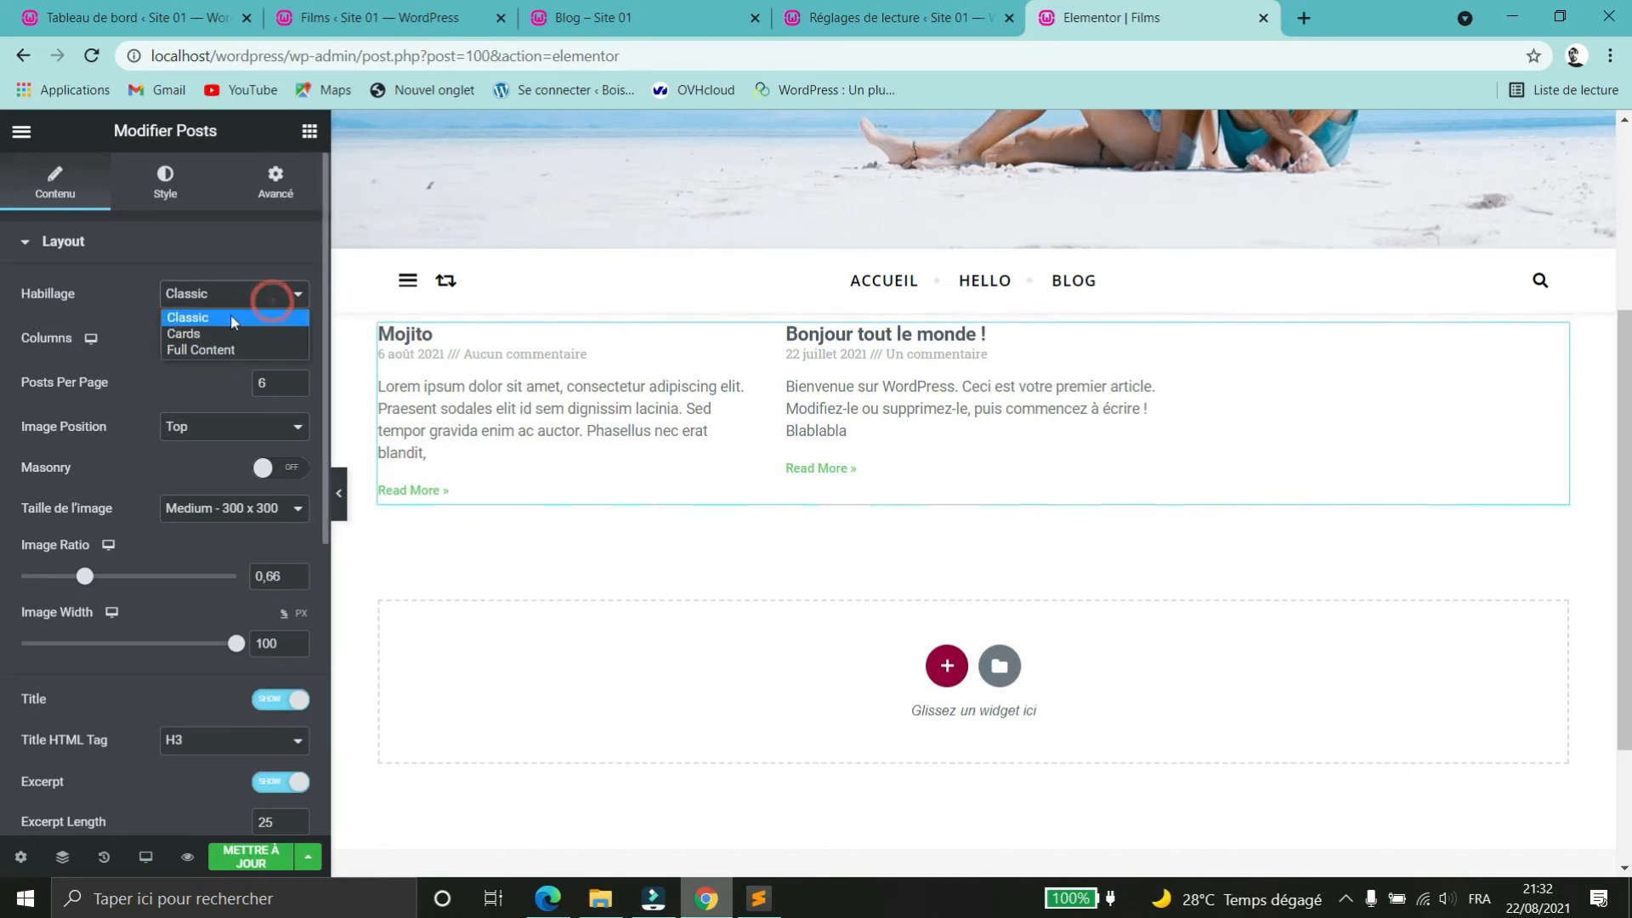
click(174, 331)
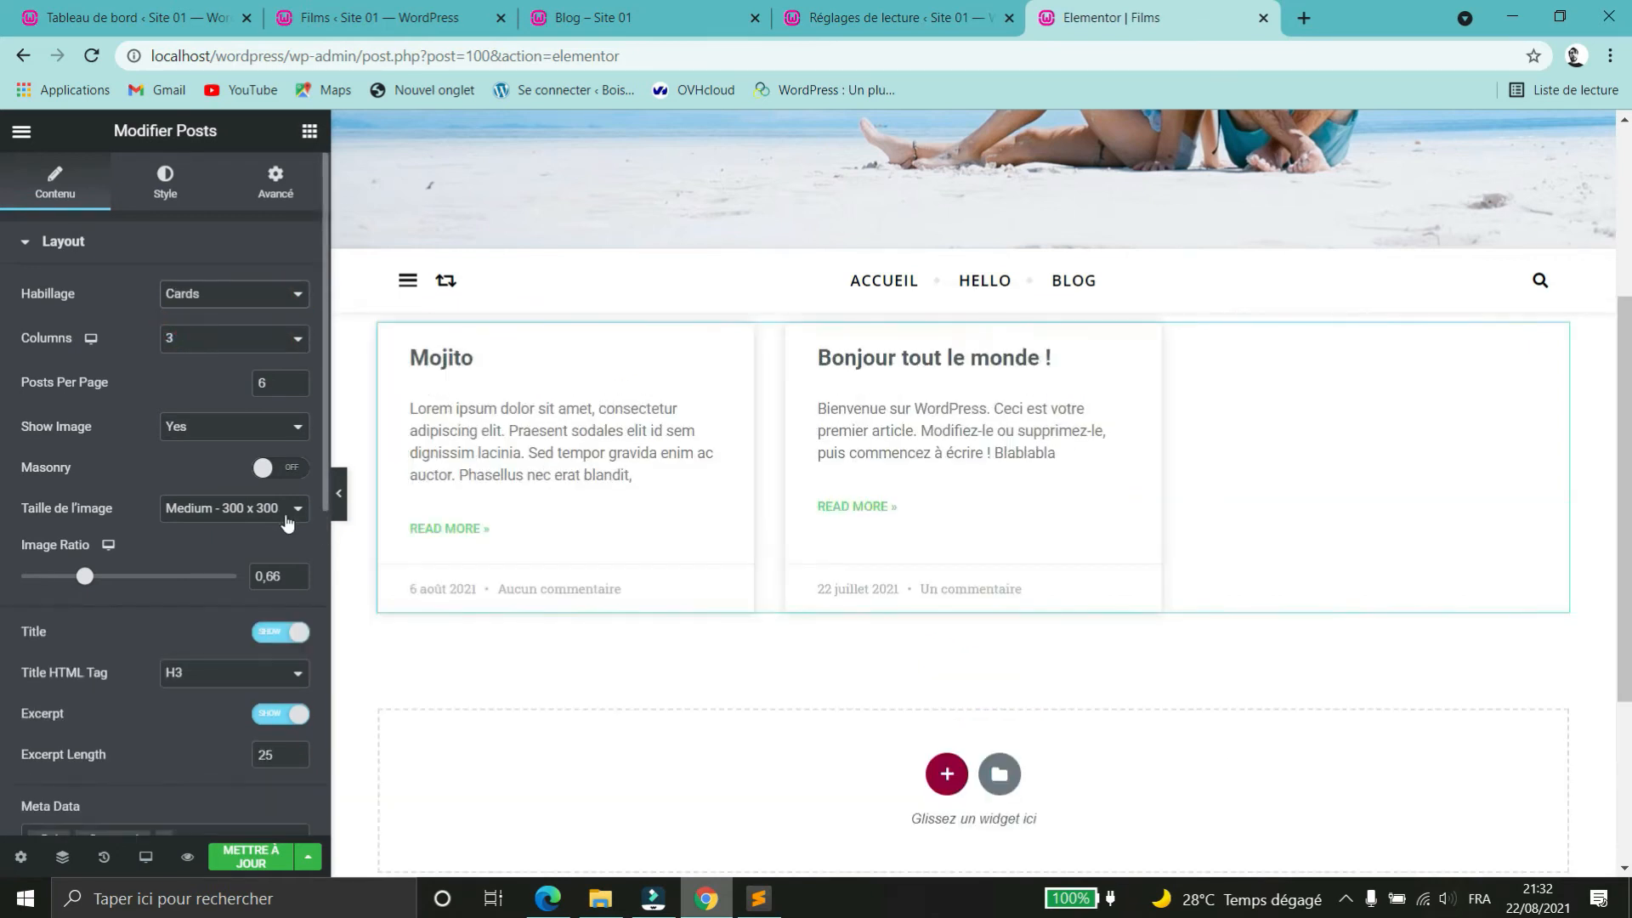
click(255, 340)
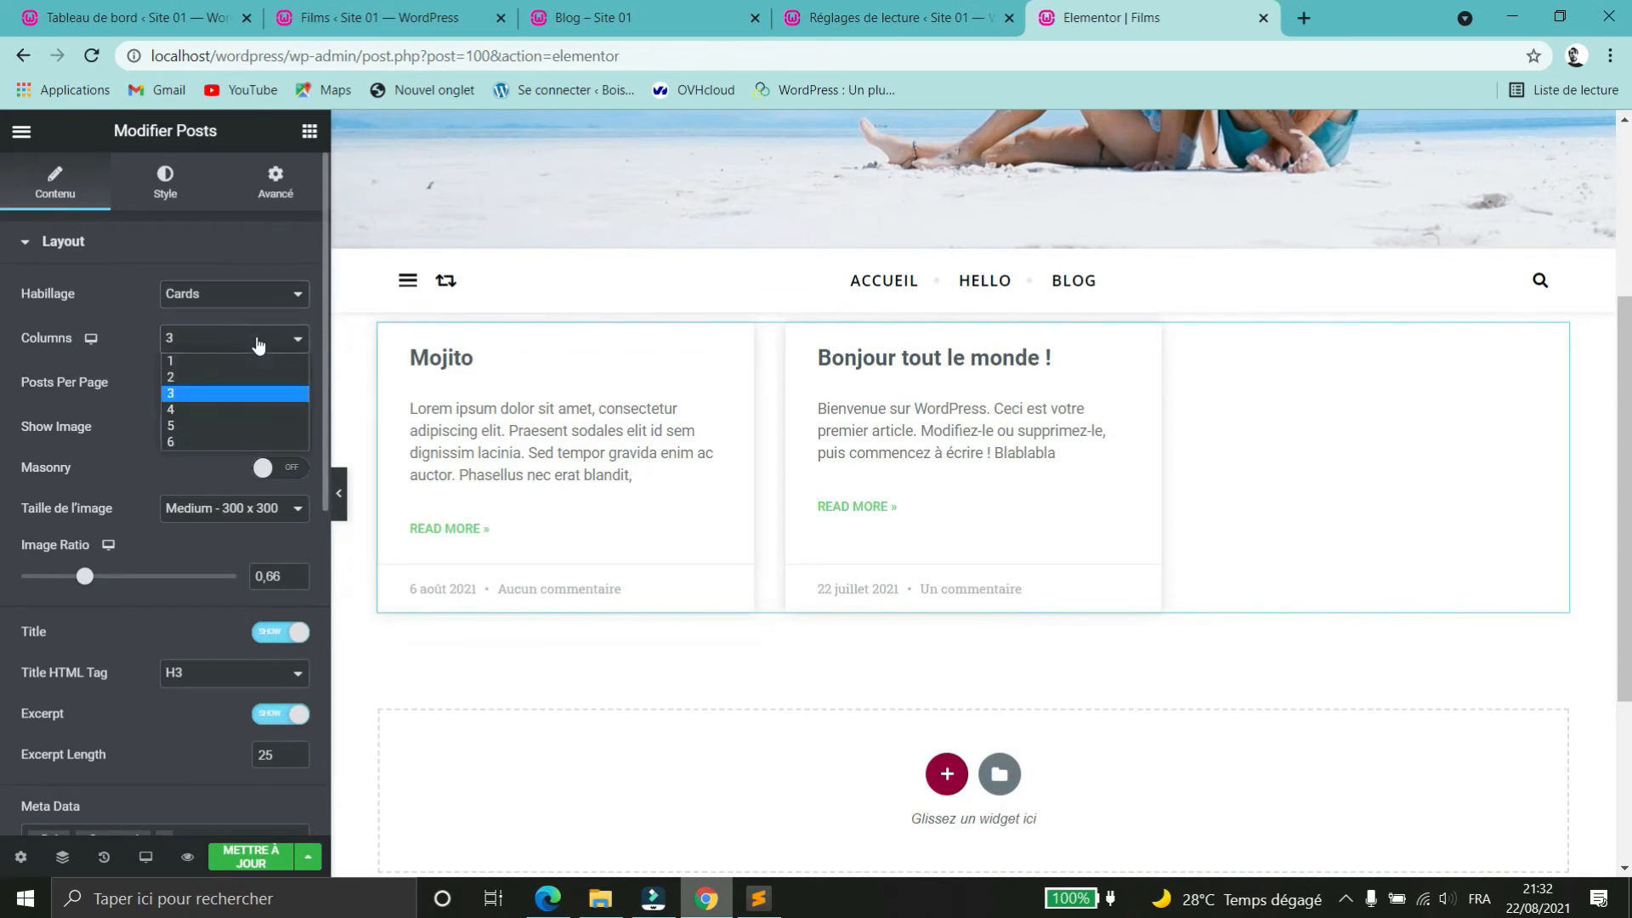
click(203, 377)
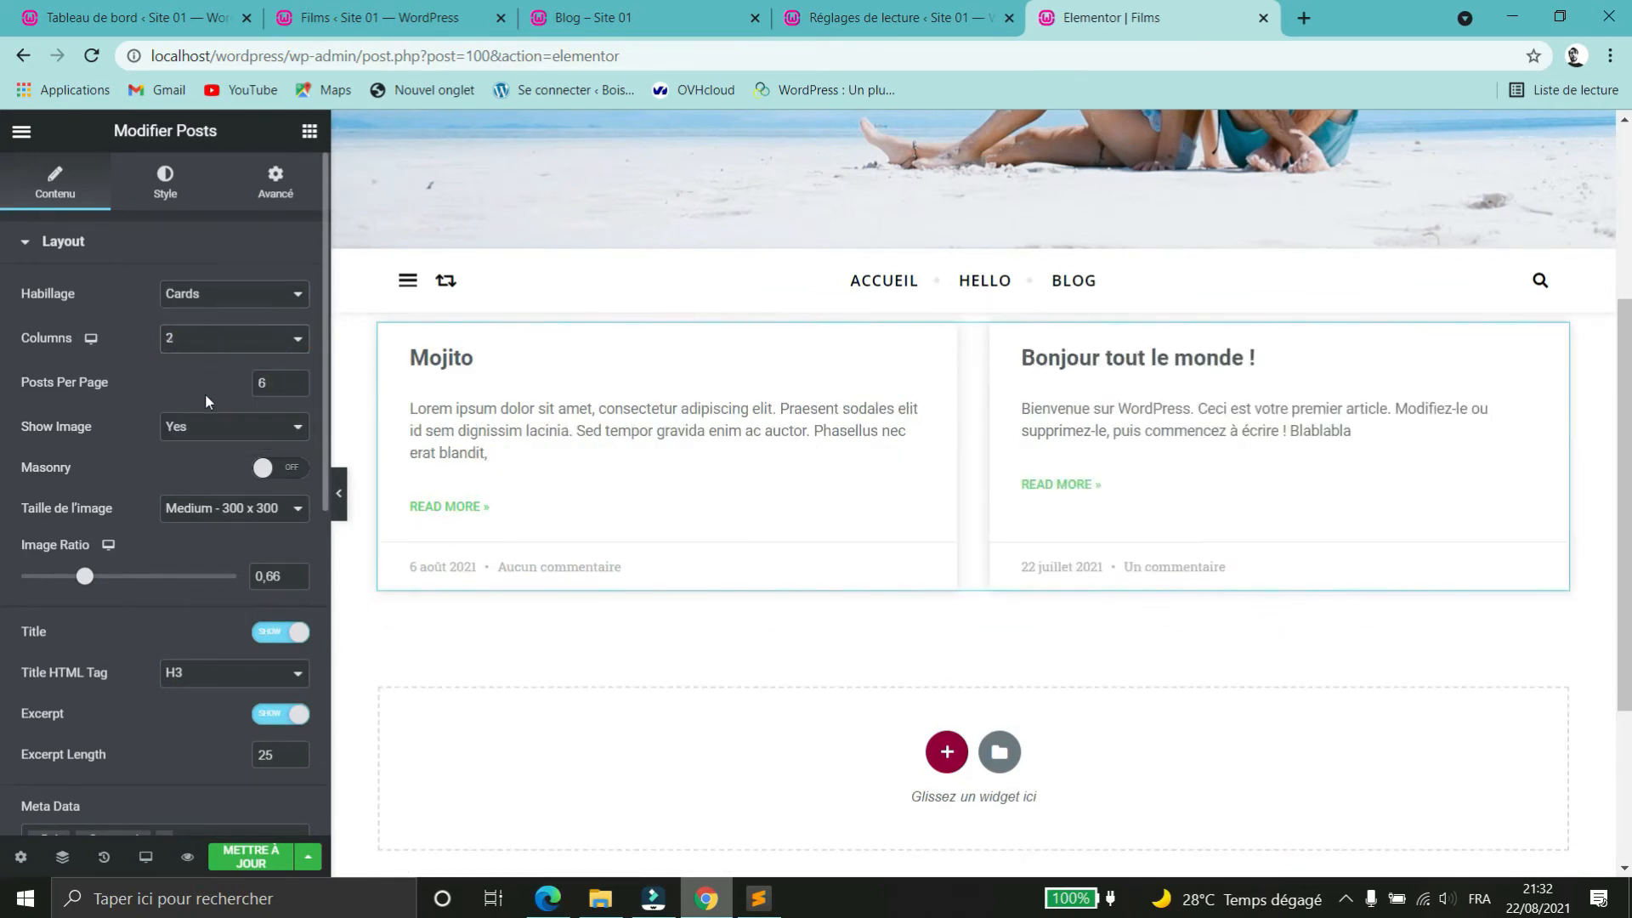
scroll(236, 435, down, 2)
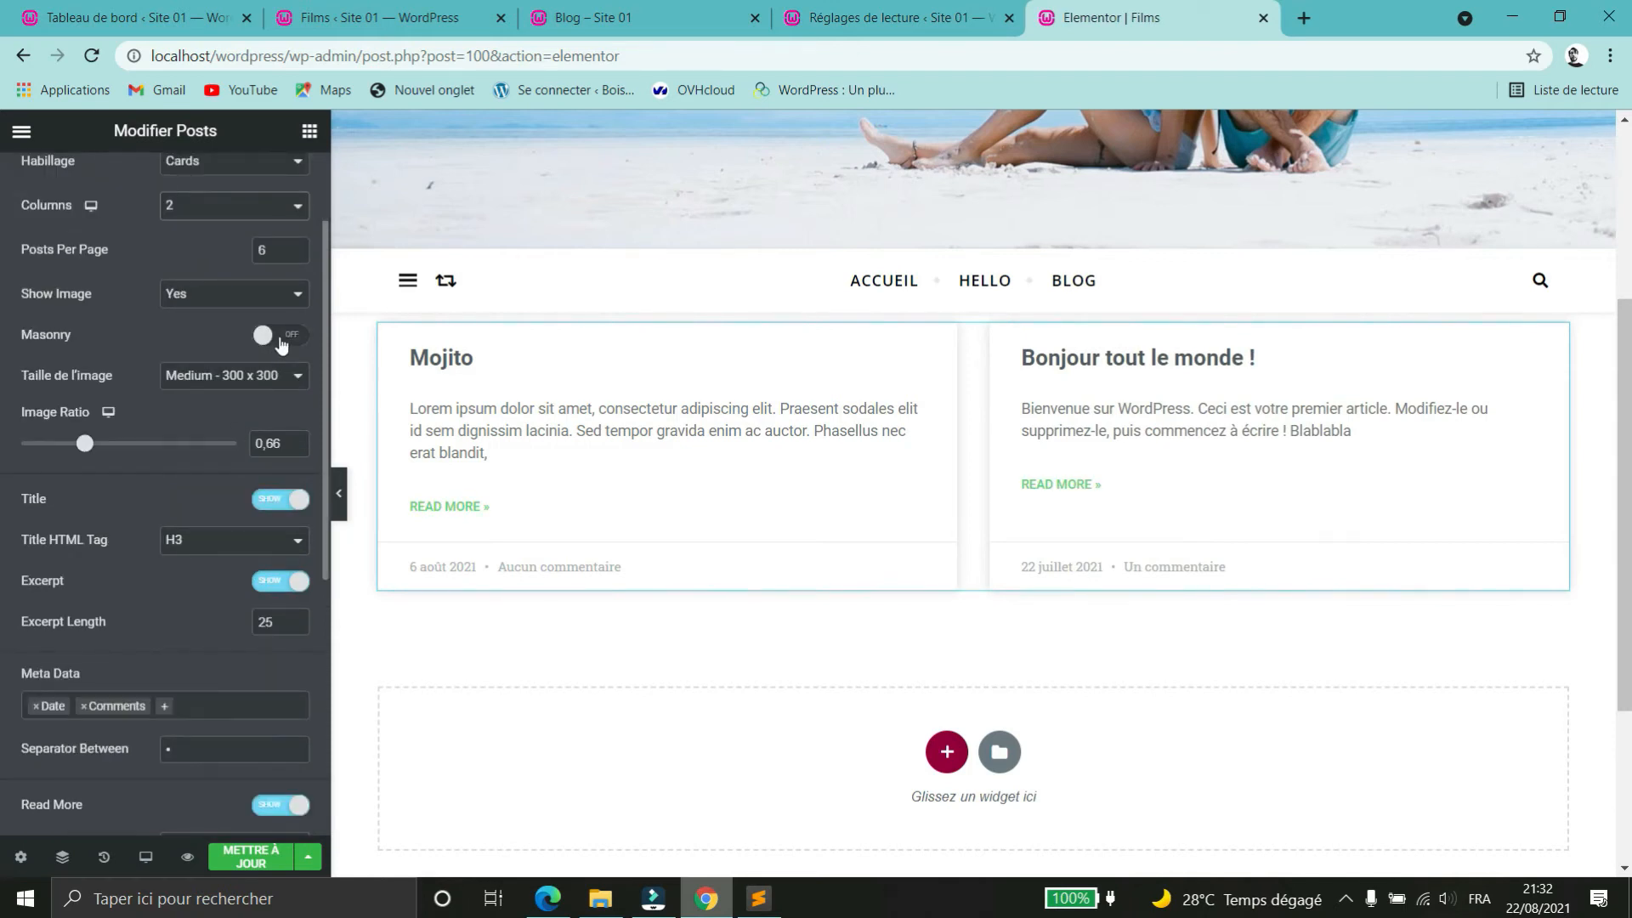
scroll(213, 463, down, 2)
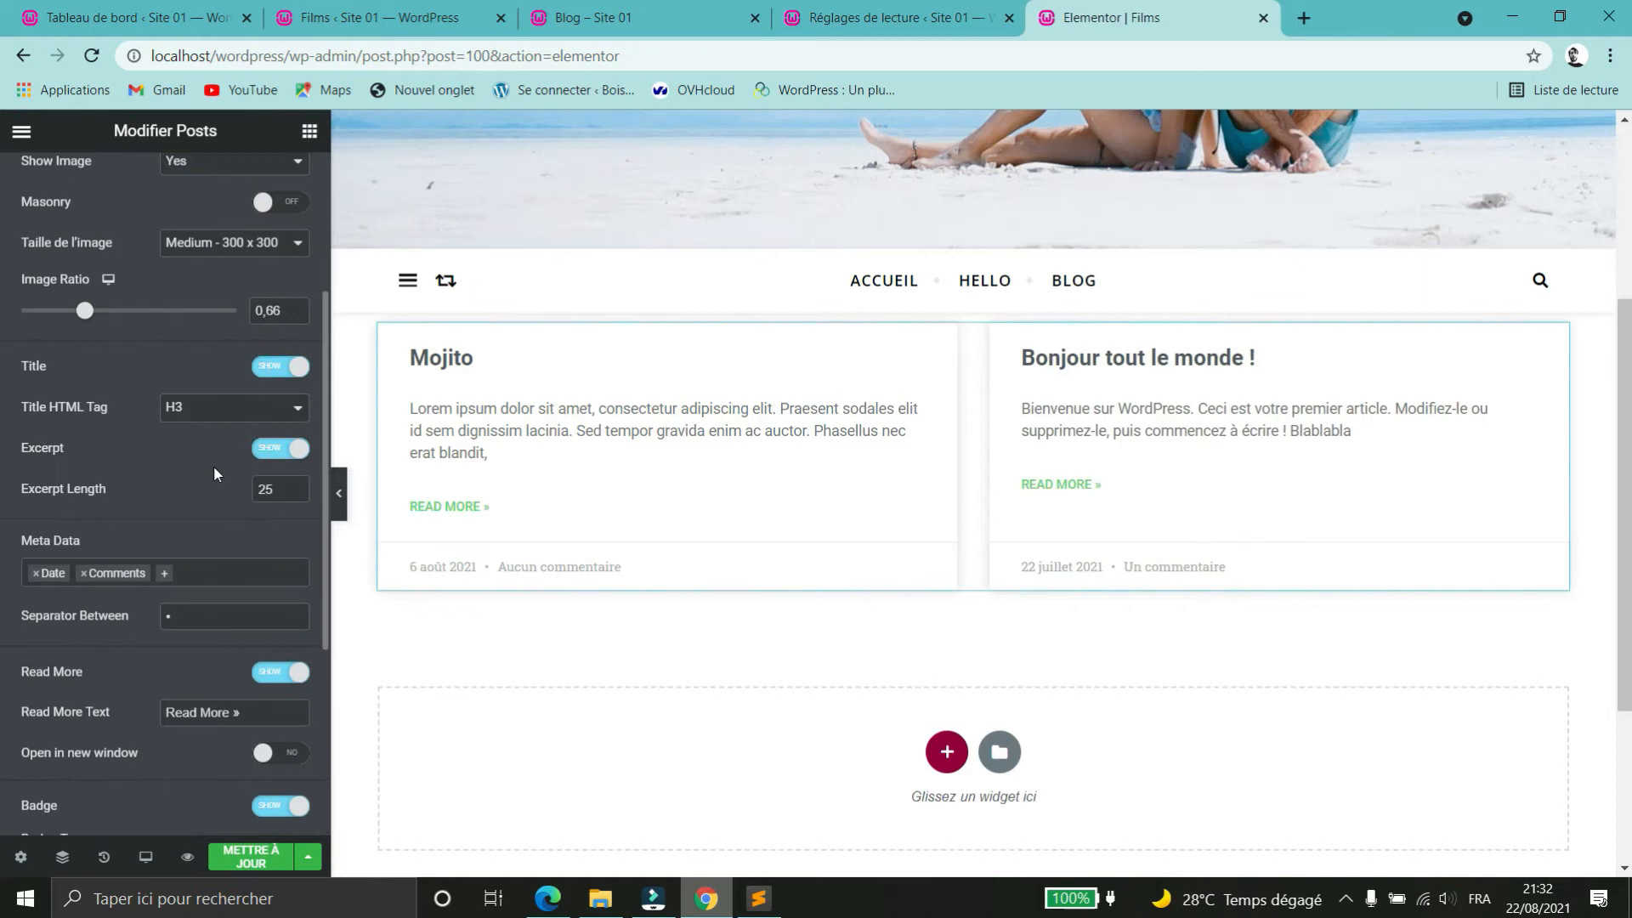
- Review the Posts widget's meta data options and set its badge taxonomy to Genre
scroll(157, 394, down, 2)
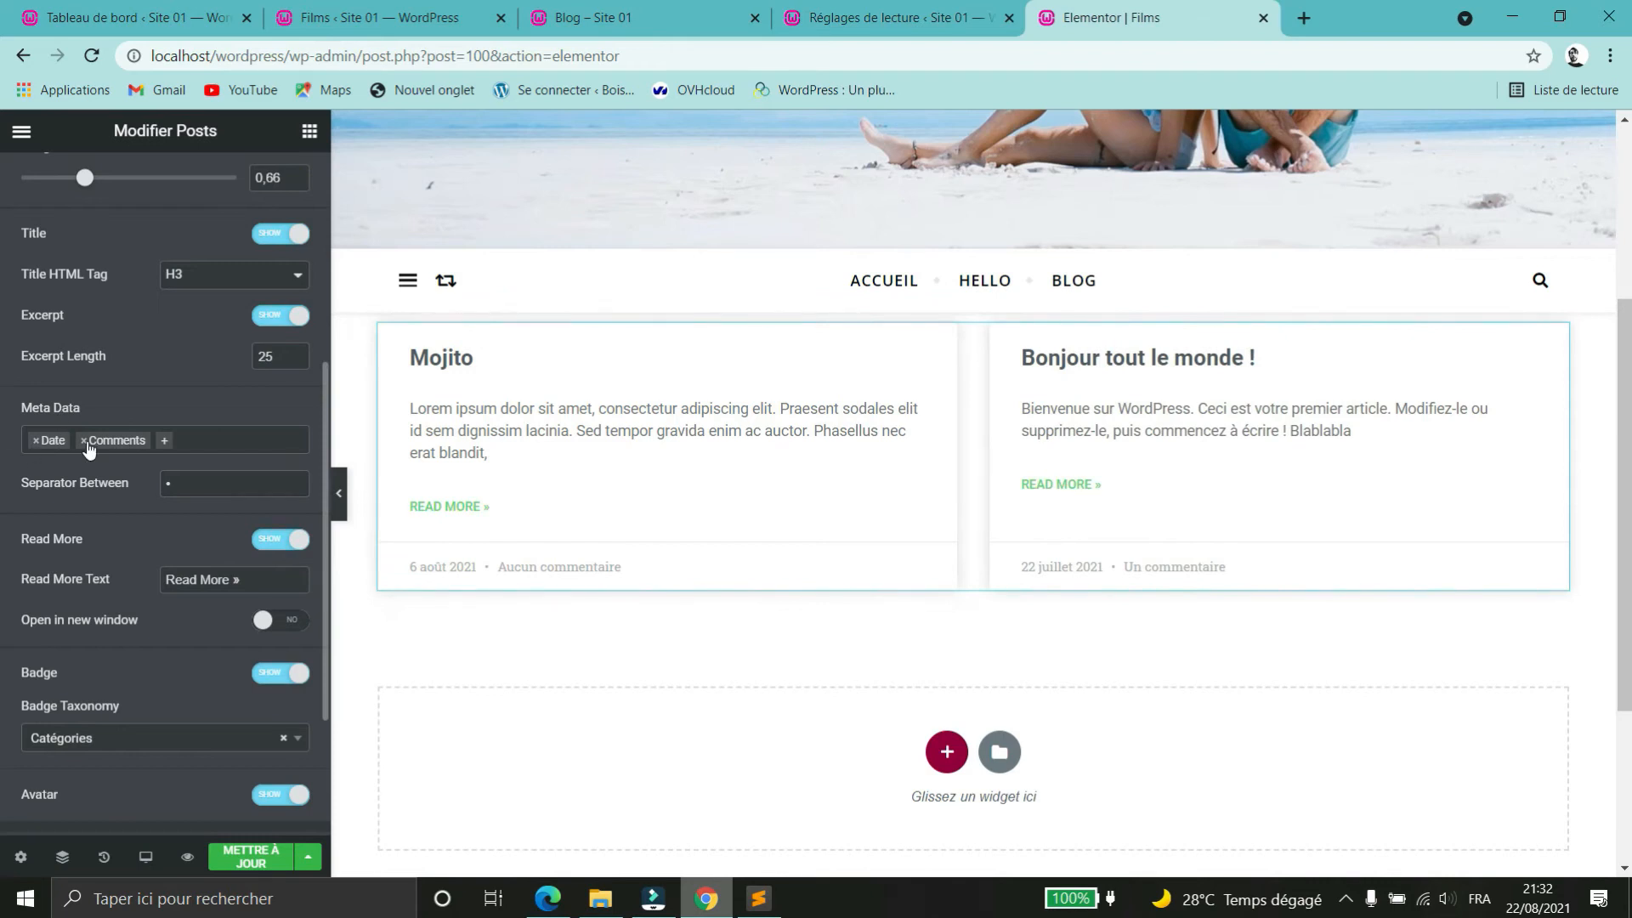
click(165, 441)
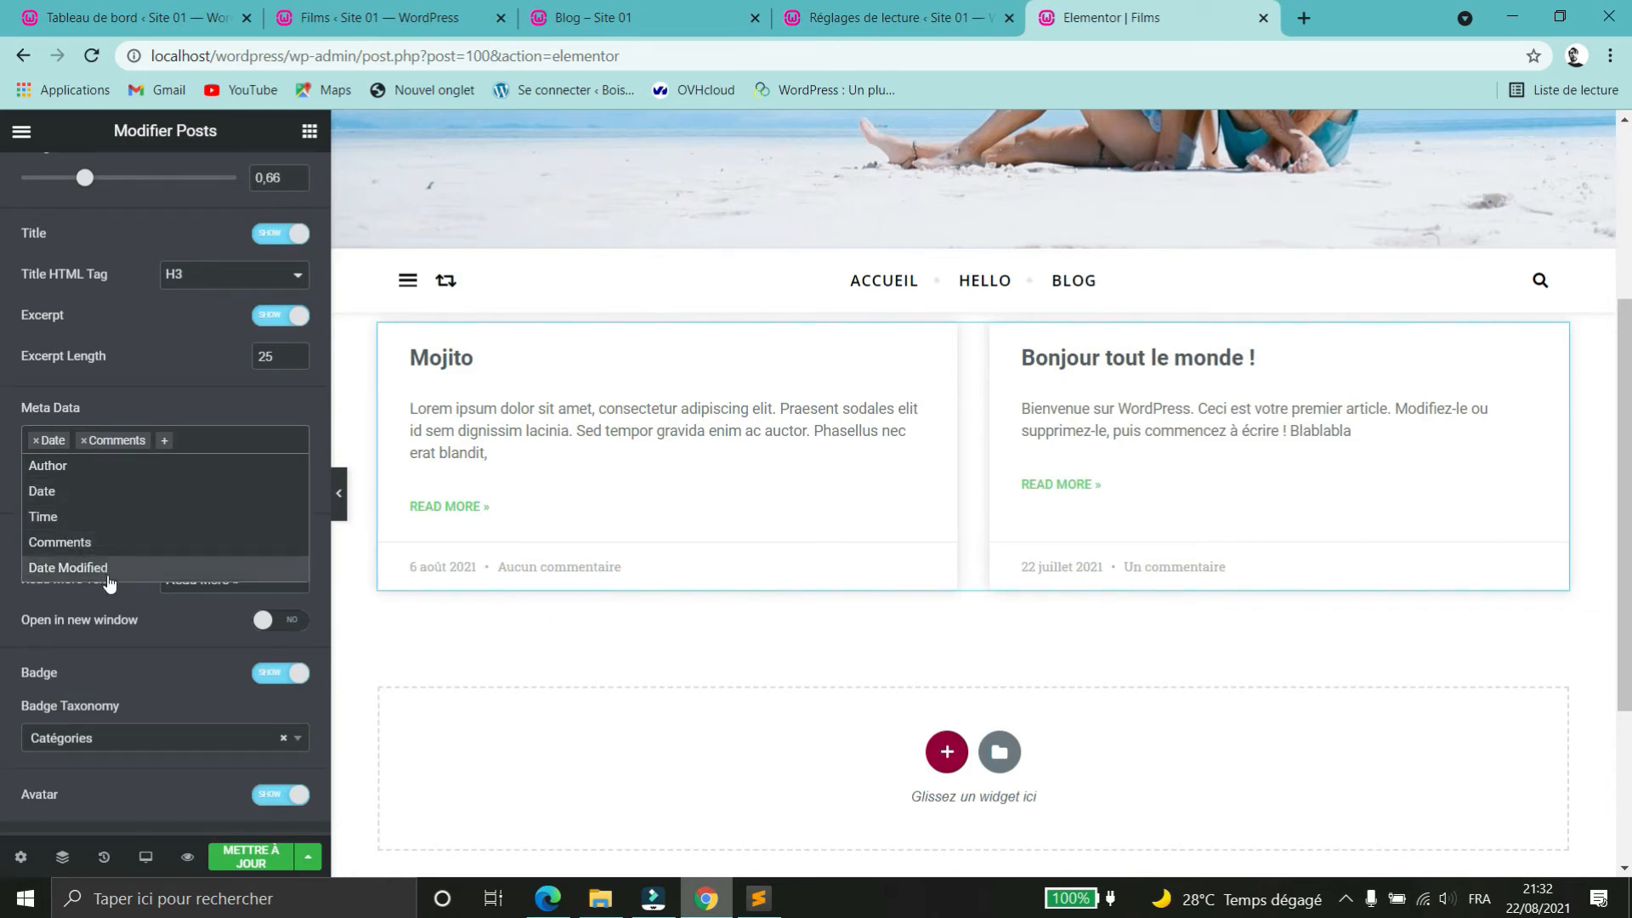
click(179, 407)
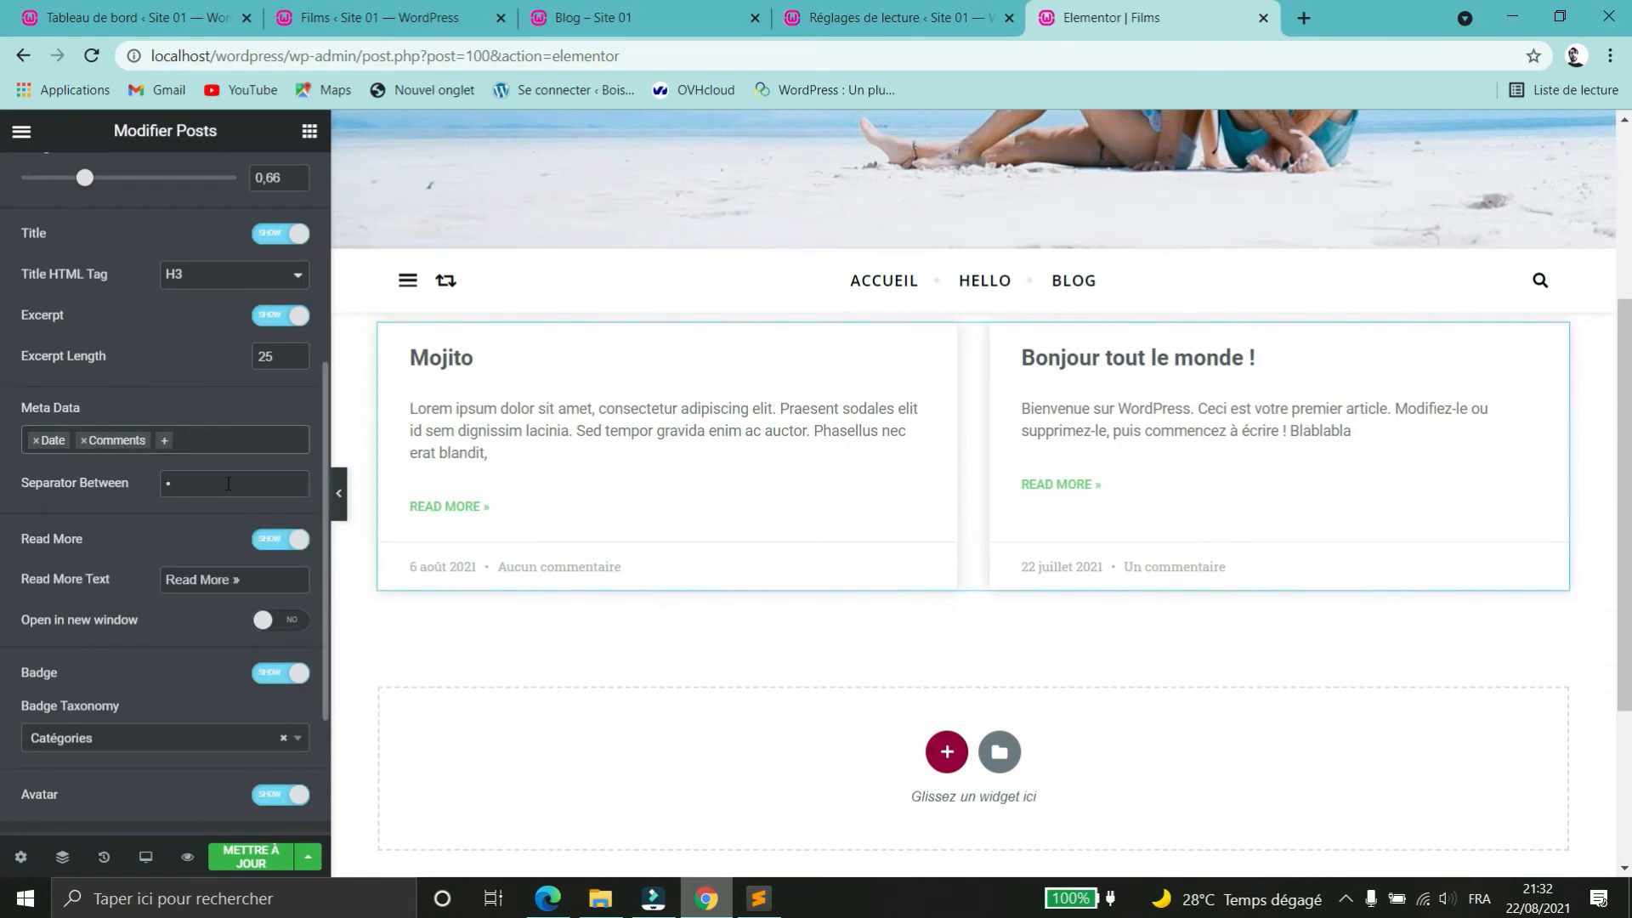
scroll(171, 509, down, 2)
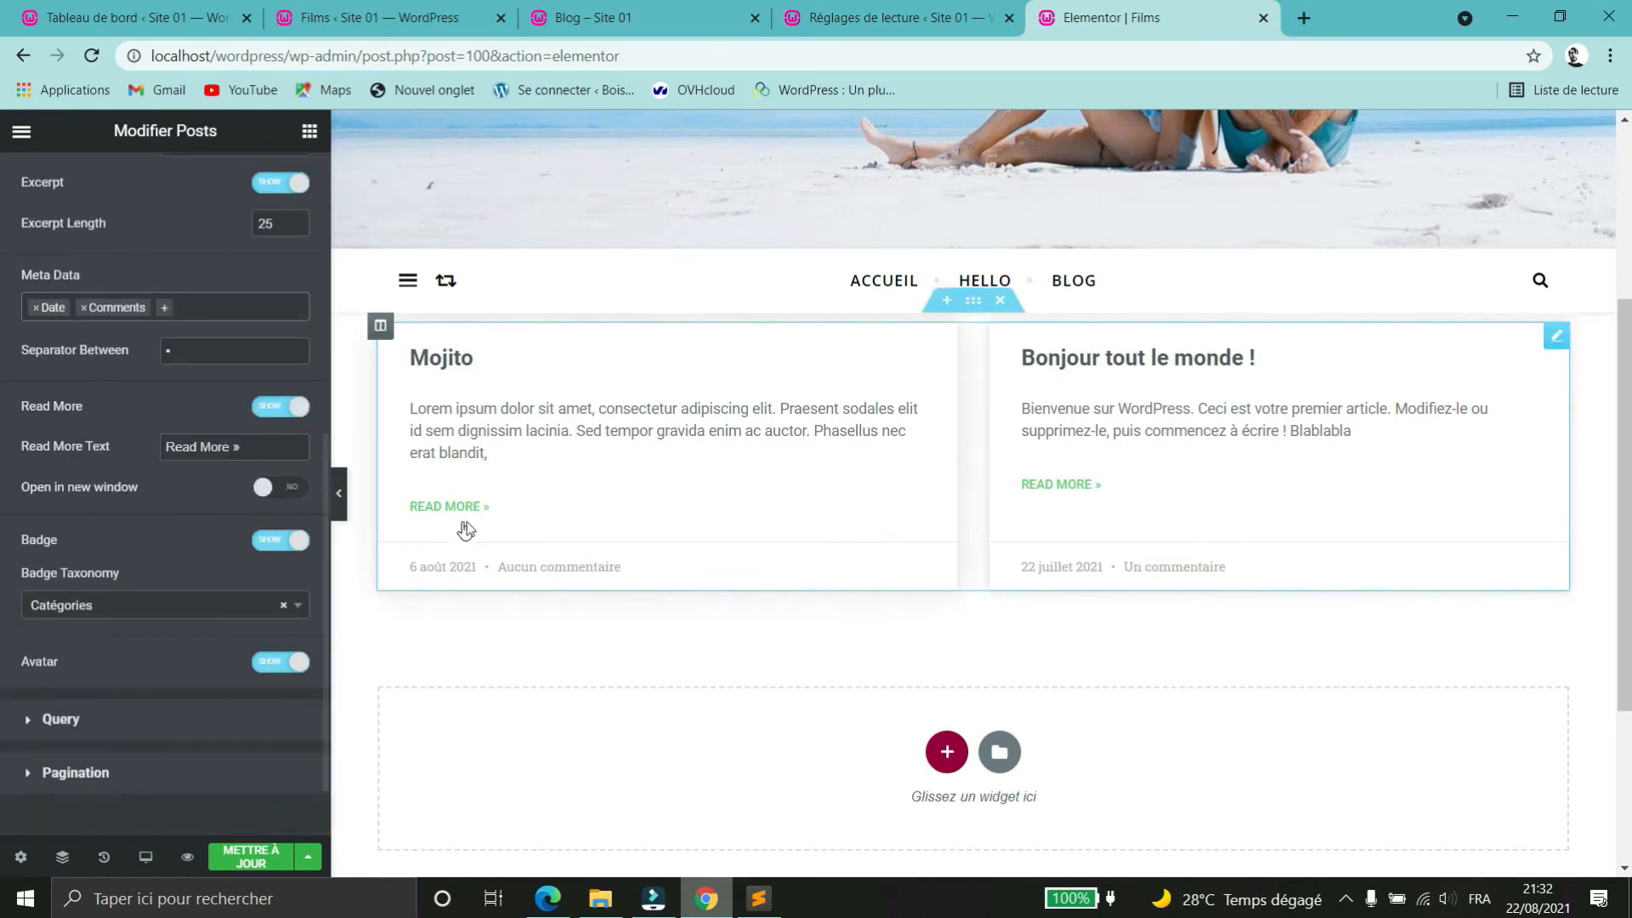
scroll(173, 576, down, 1)
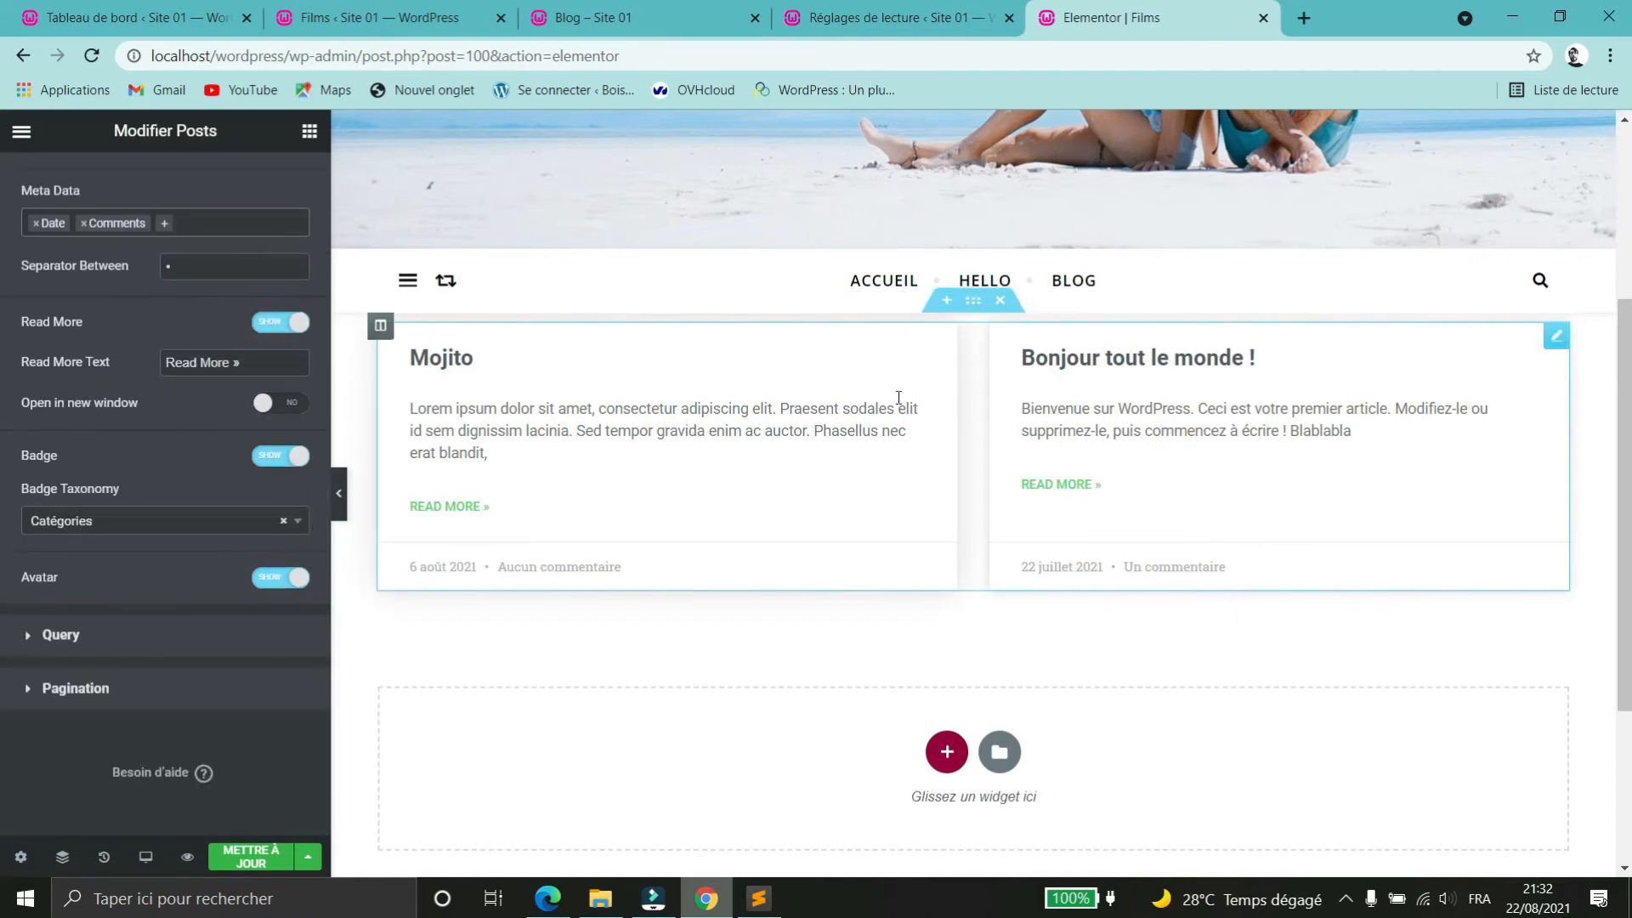
click(191, 522)
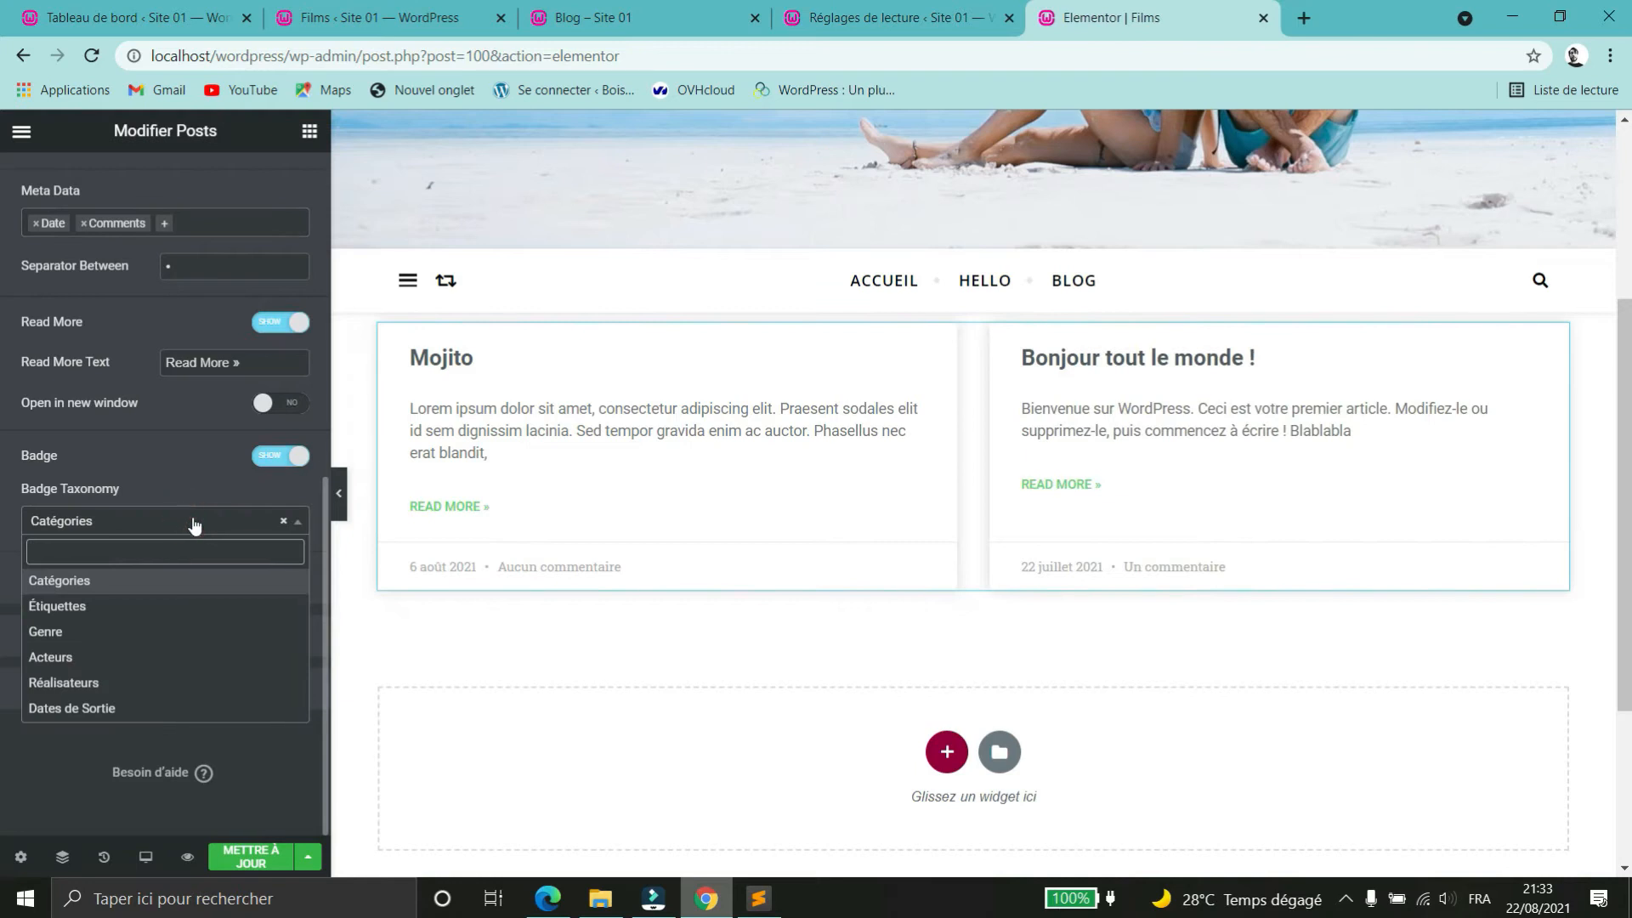
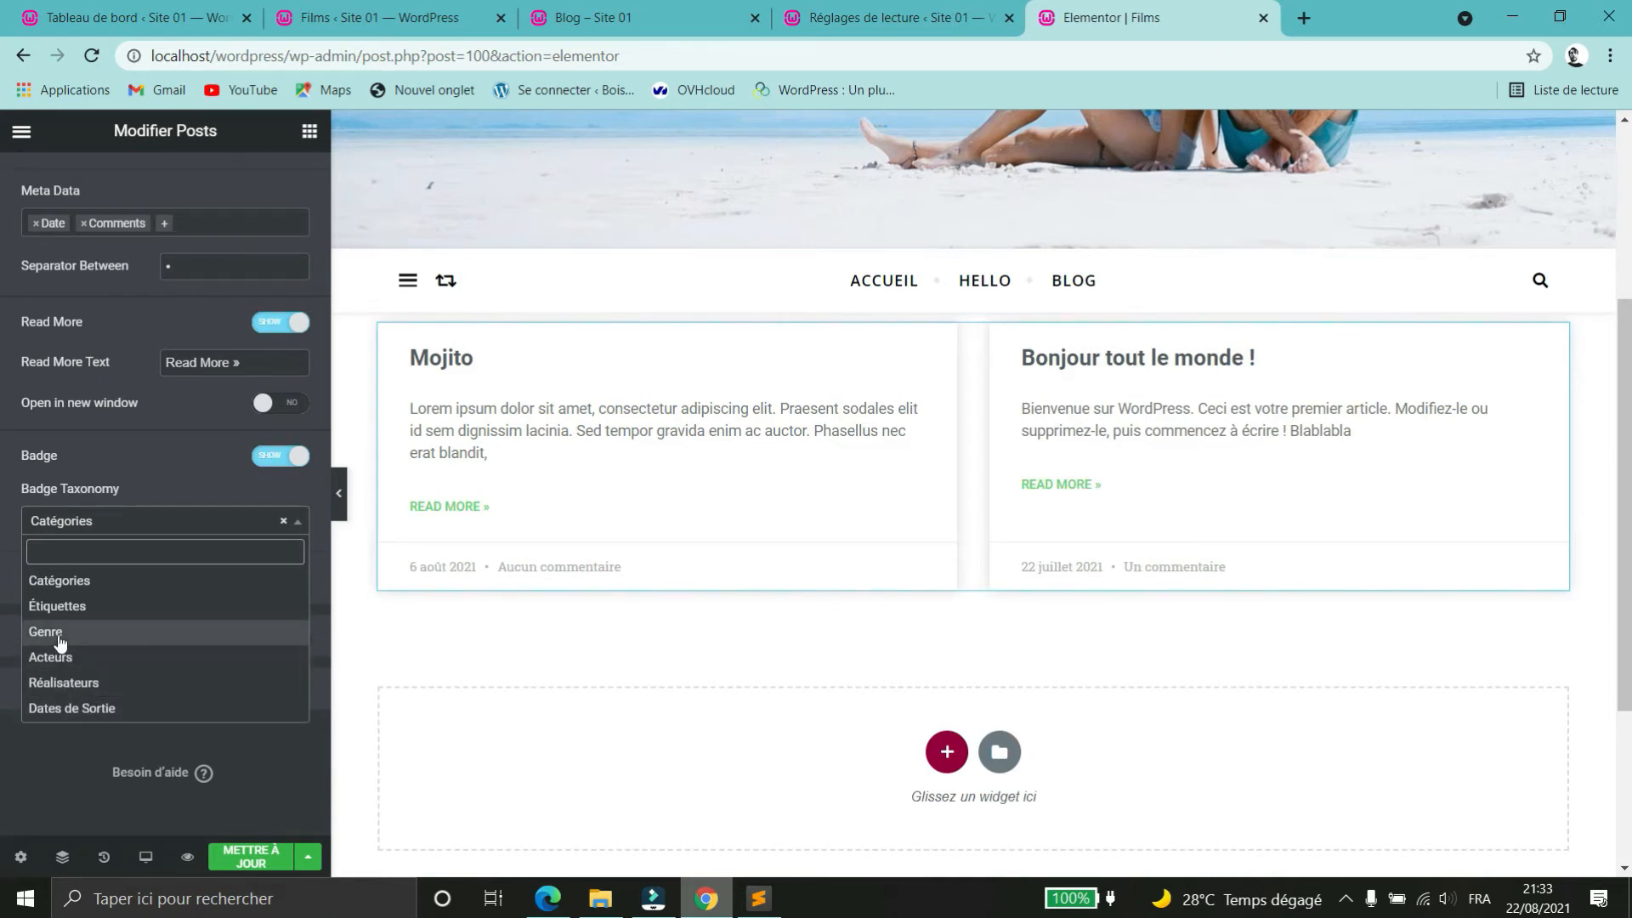
click(59, 634)
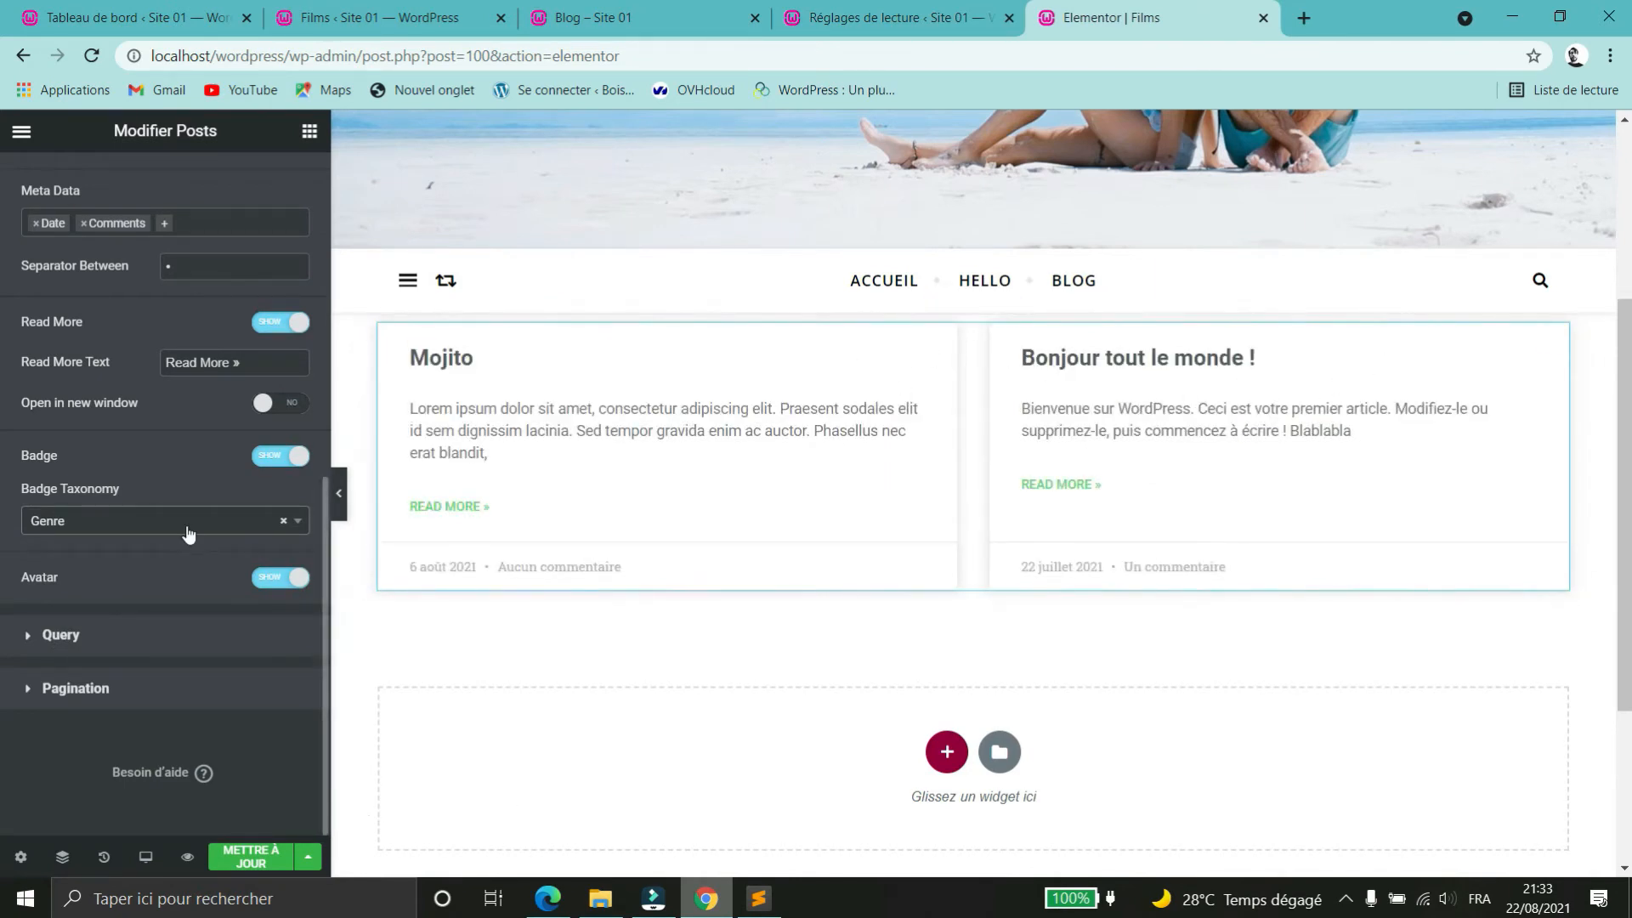
- Set the Posts widget's query source to Films, update the page and check the film cards
click(83, 638)
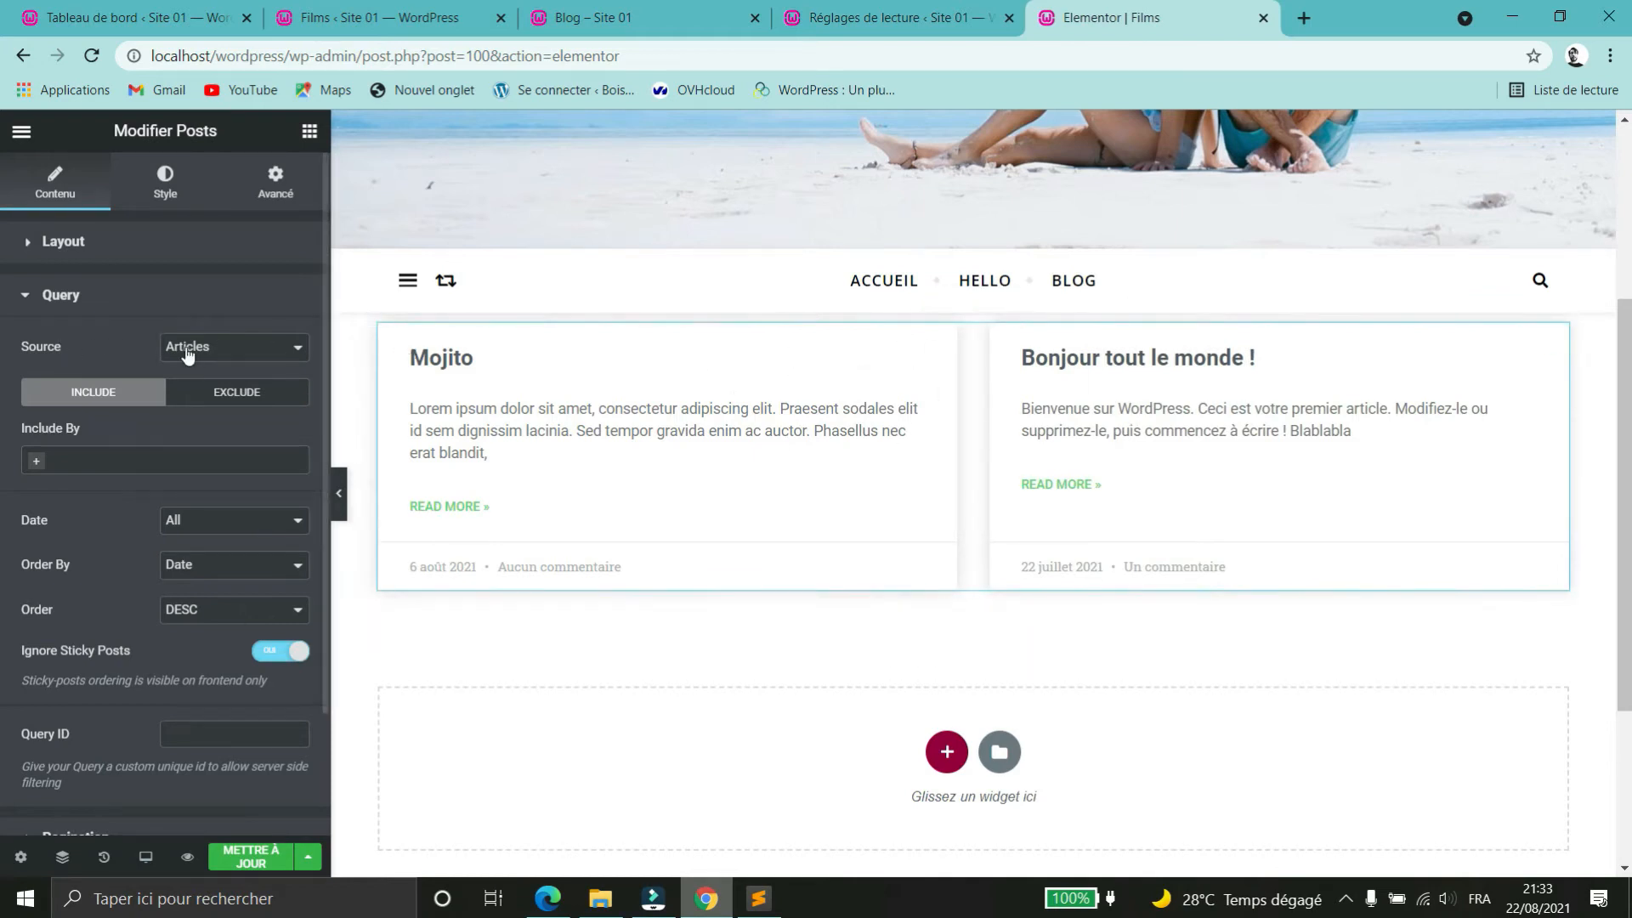
click(228, 351)
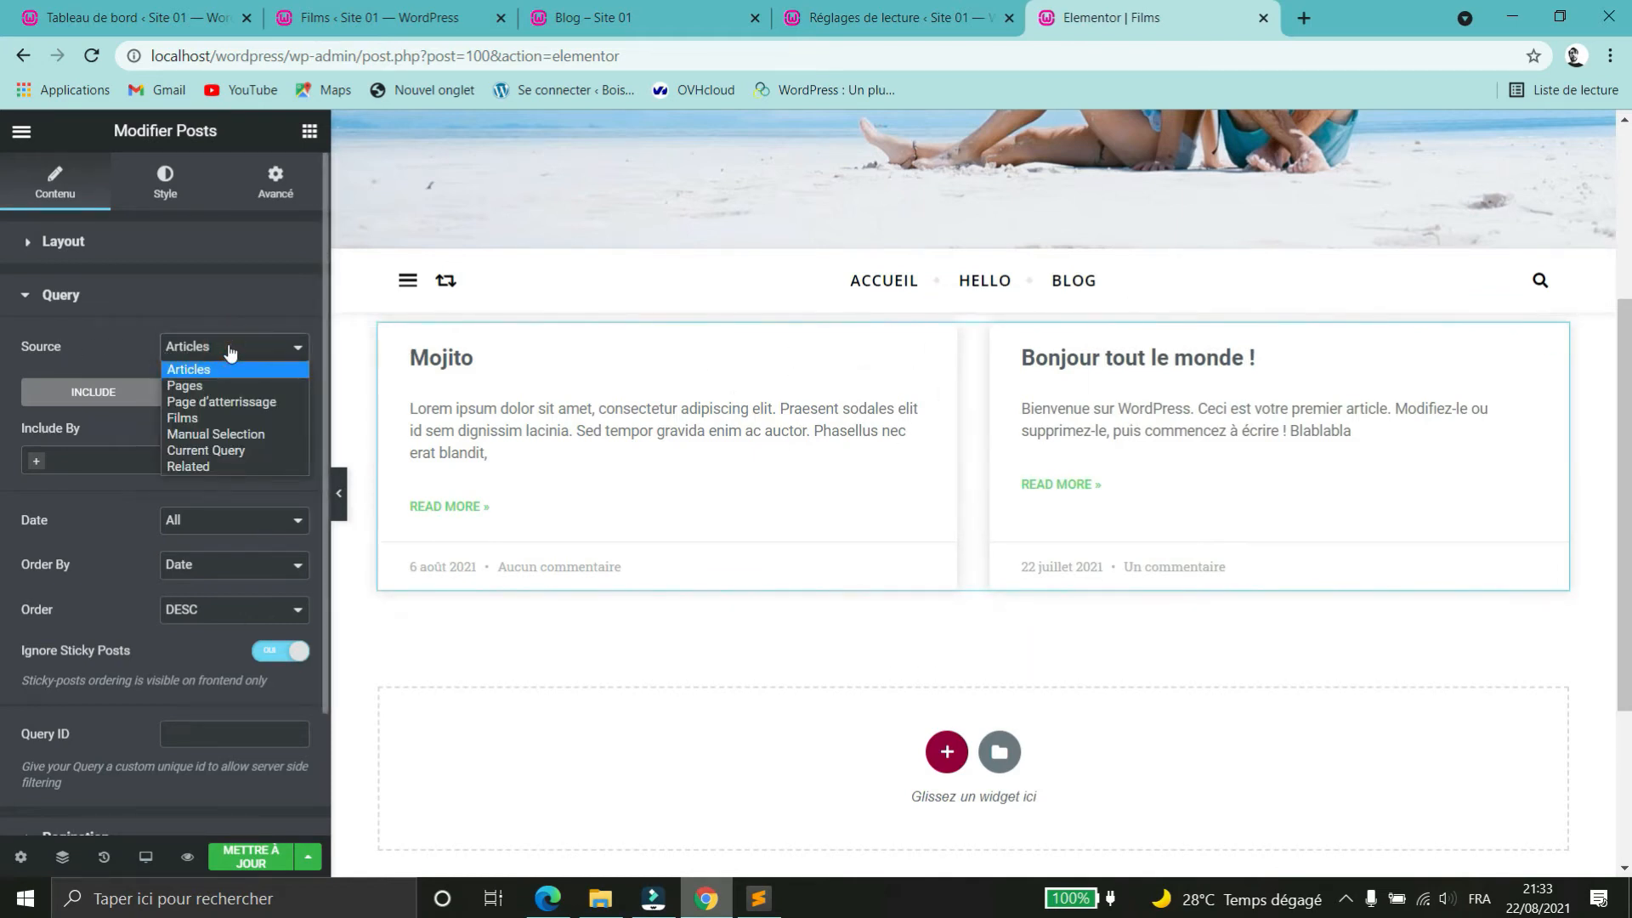
click(201, 421)
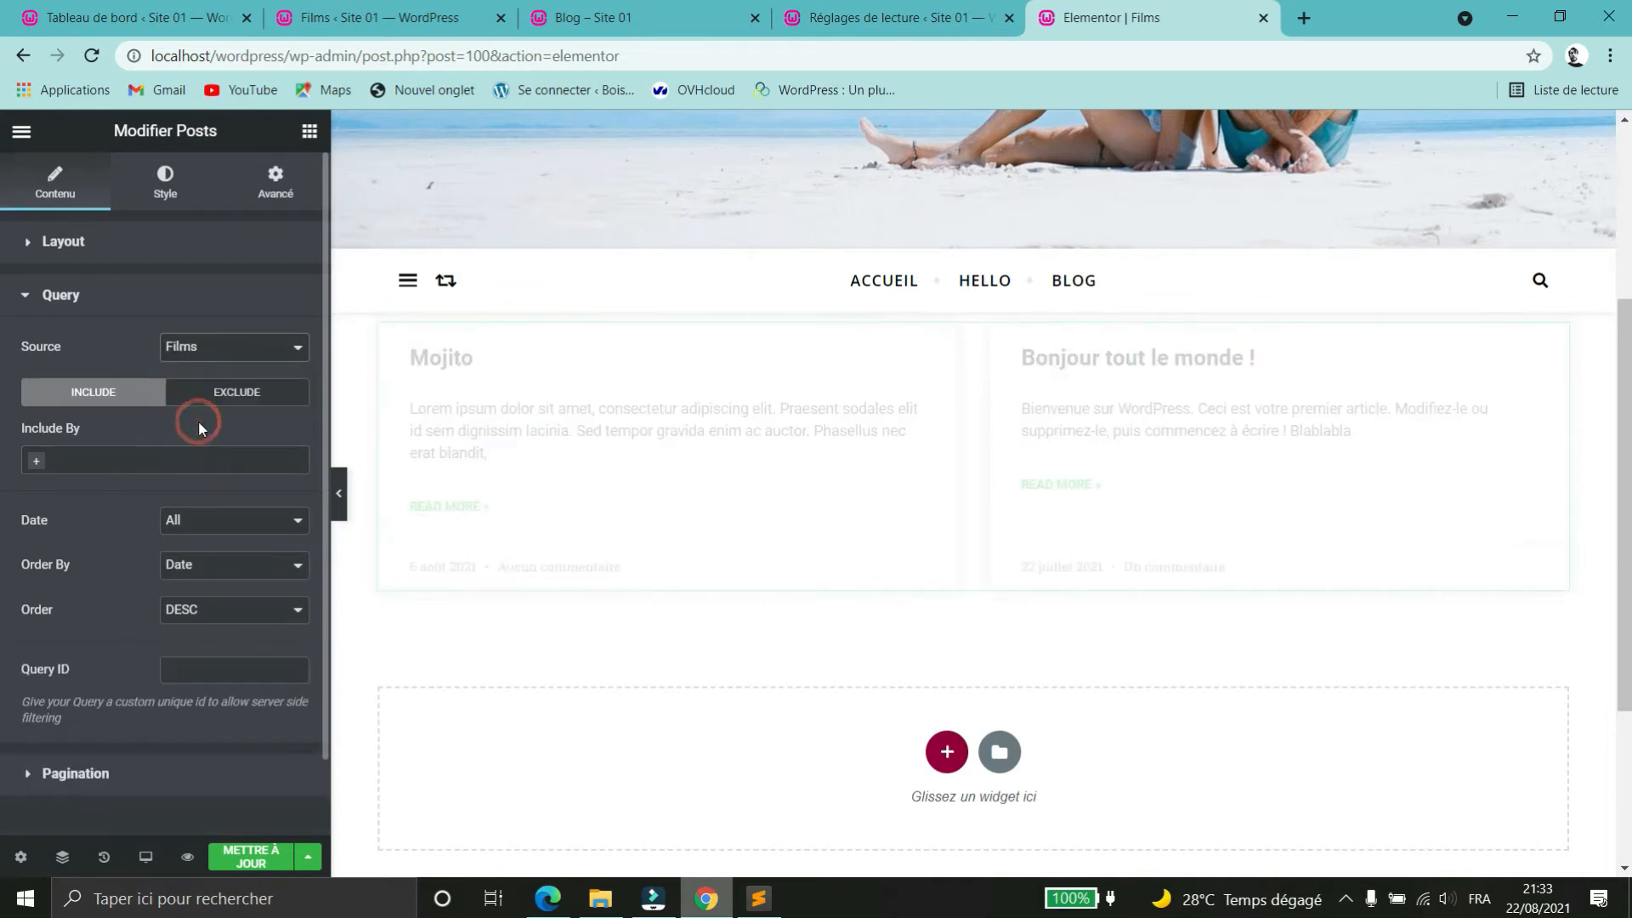
scroll(708, 510, down, 4)
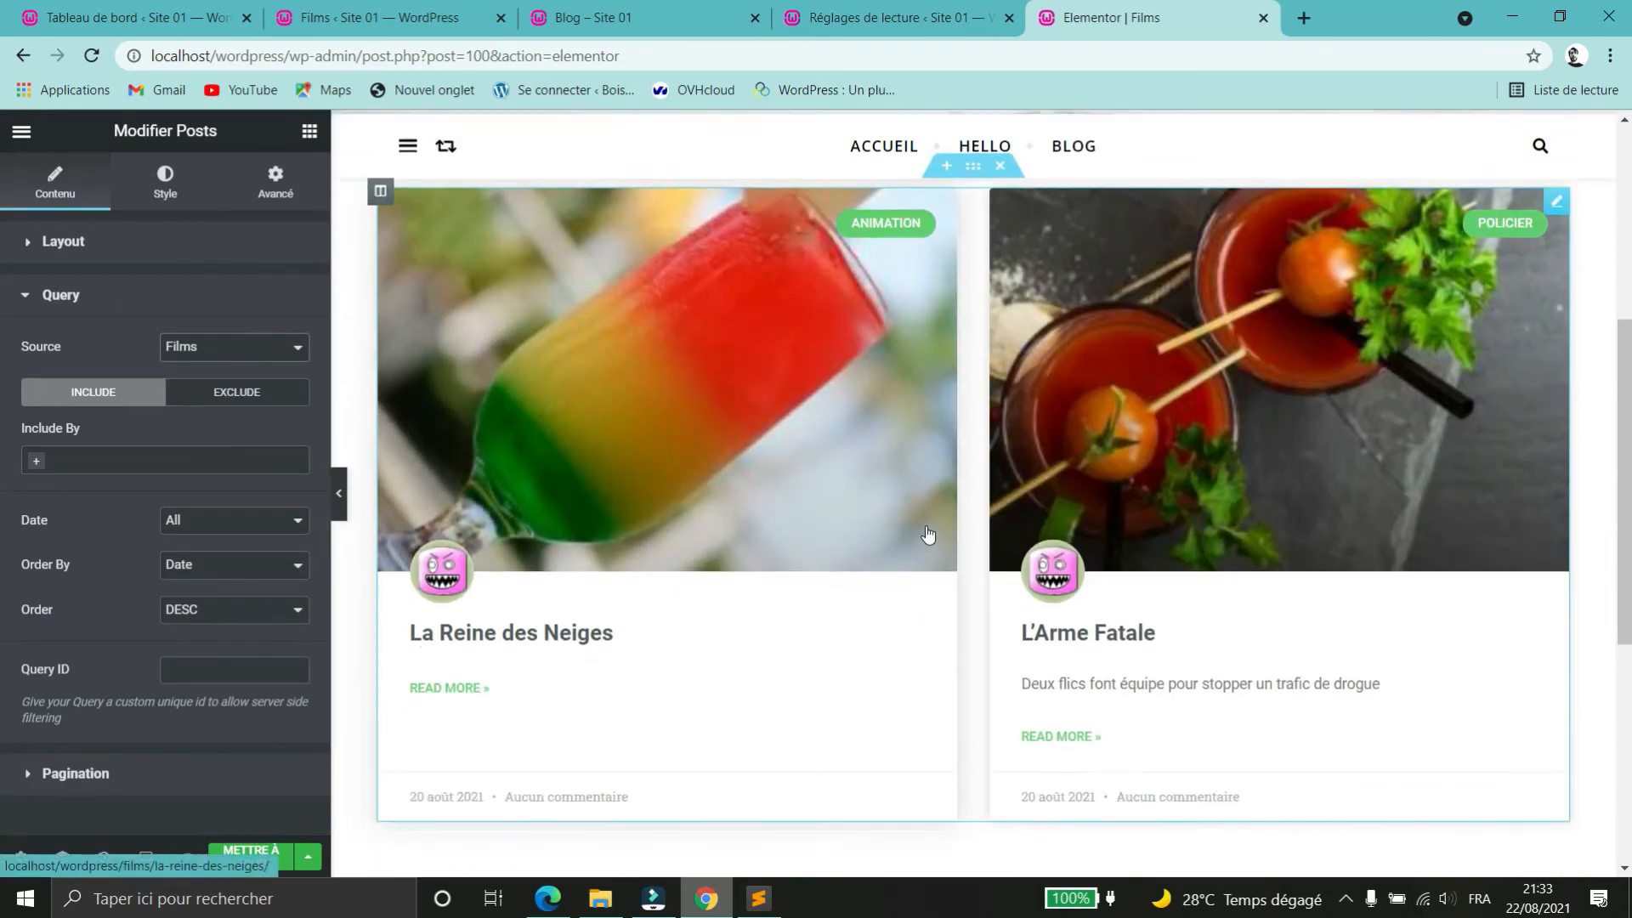
scroll(699, 260, up, 3)
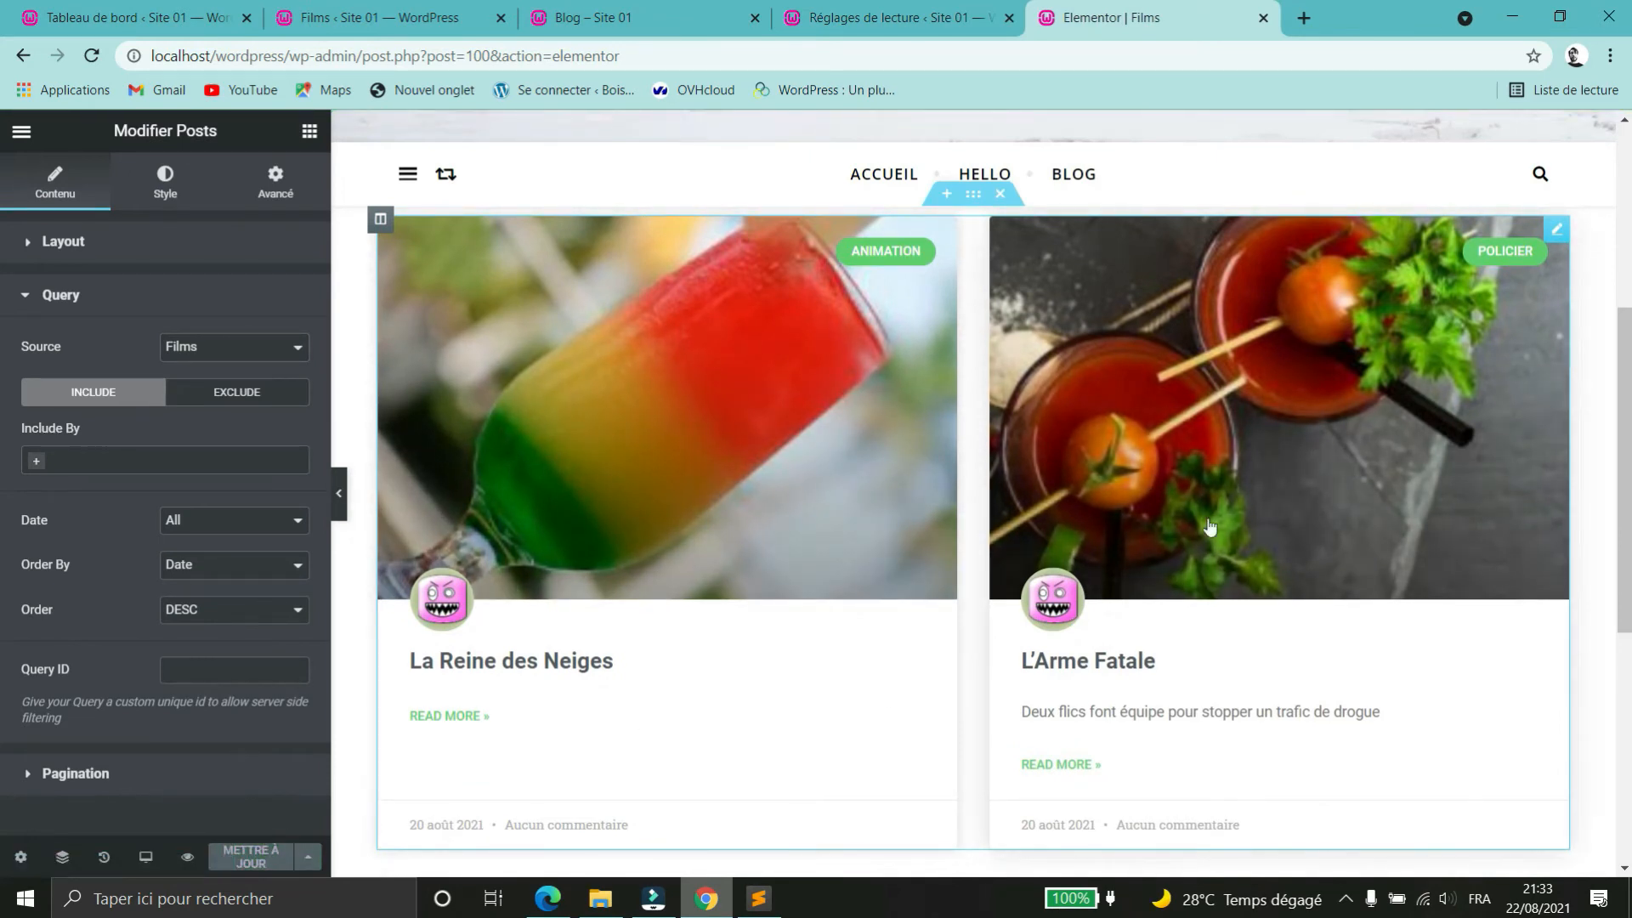
scroll(1208, 527, up, 3)
scroll(1243, 588, down, 3)
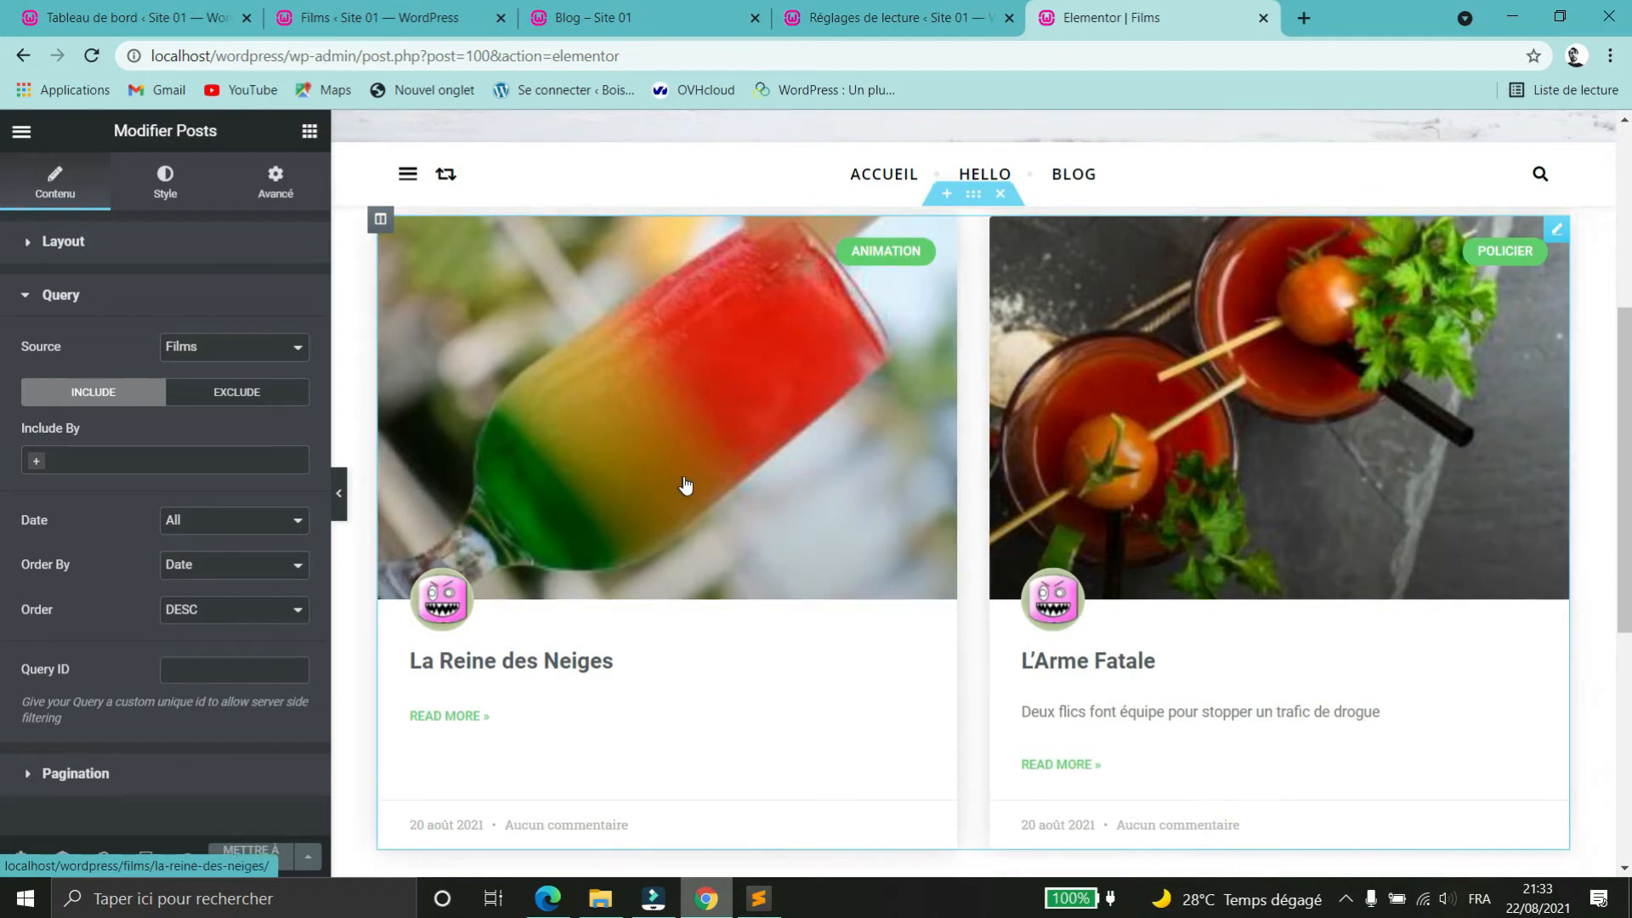
- Preview the published Films page, look over its cards and open the L'Arme Fatale film
drag(1169, 656, 1088, 353)
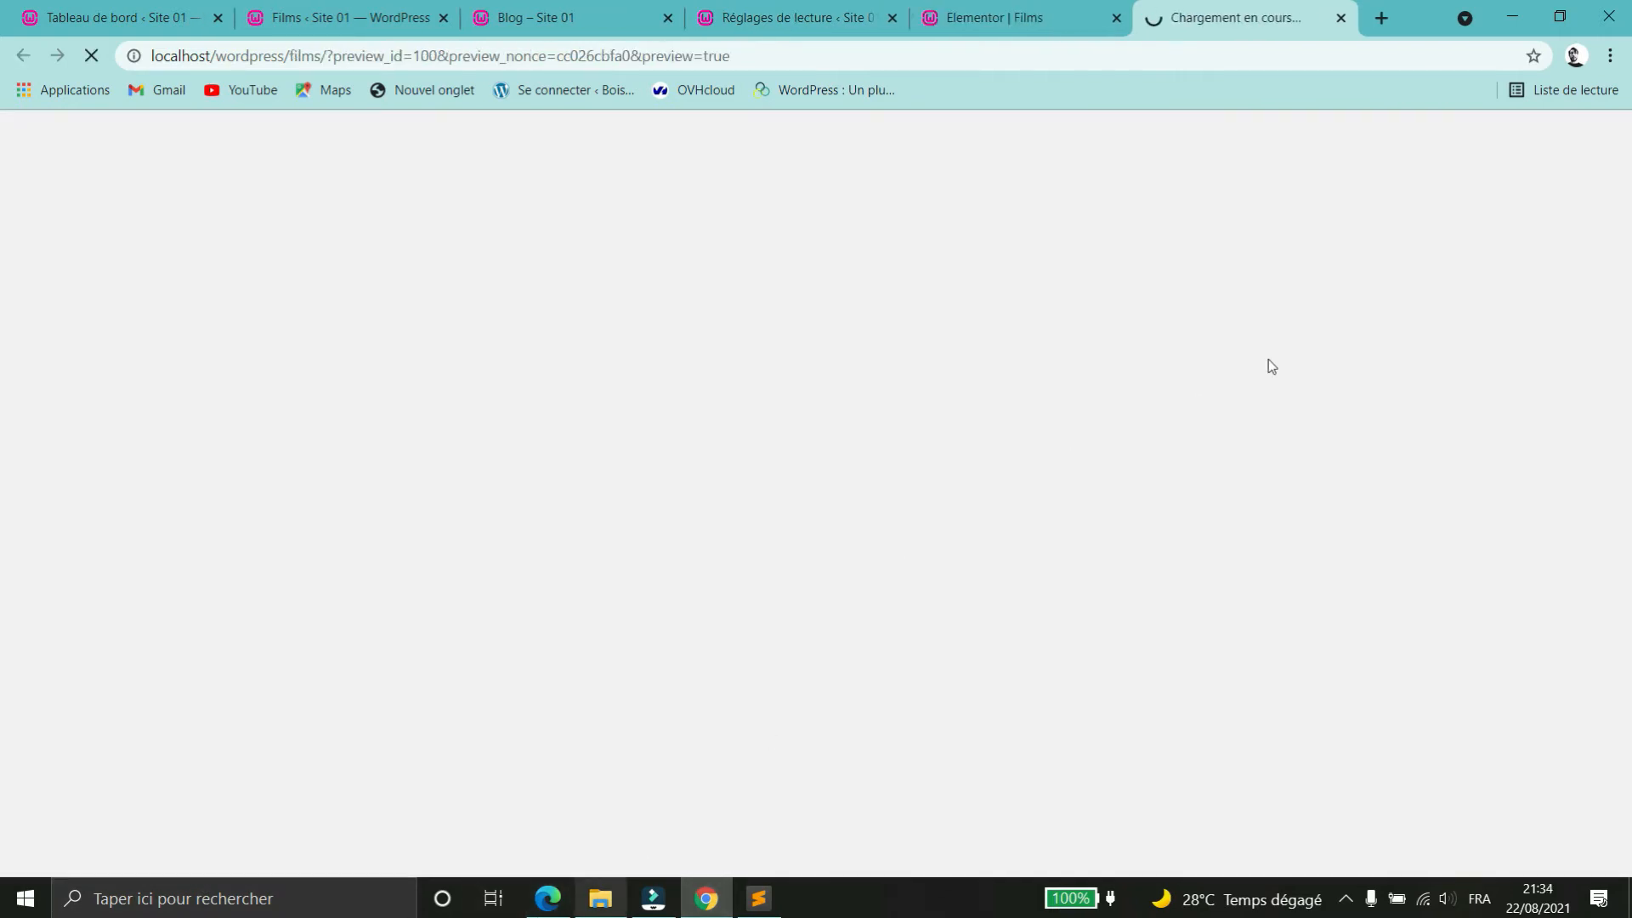
scroll(1465, 311, down, 5)
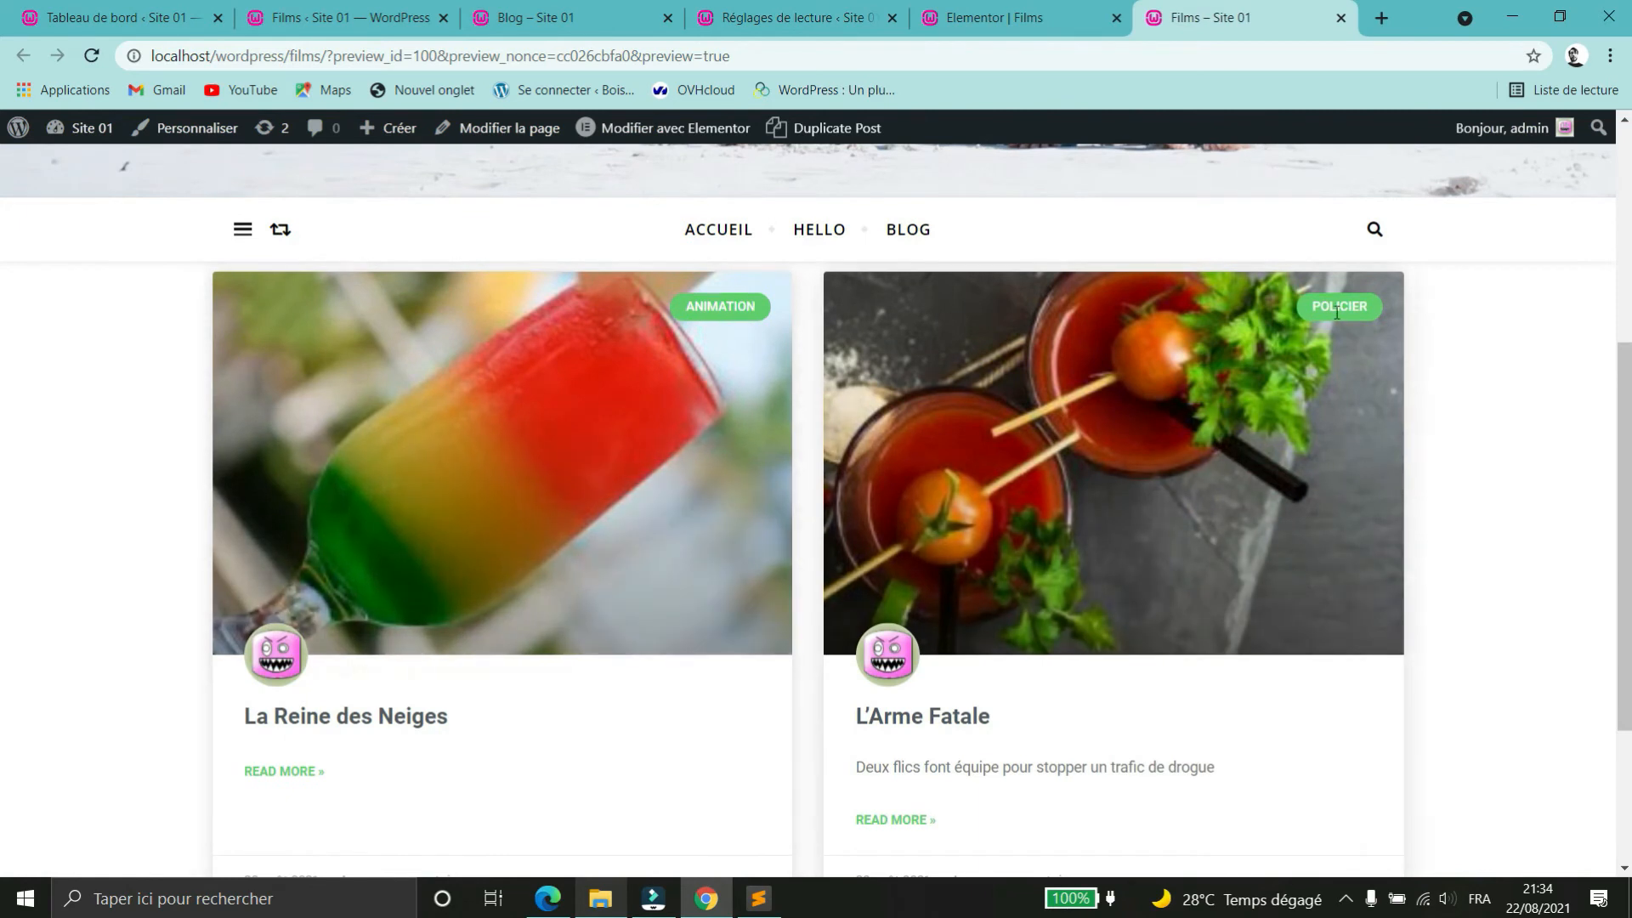
scroll(1345, 427, down, 1)
scroll(1345, 427, down, 3)
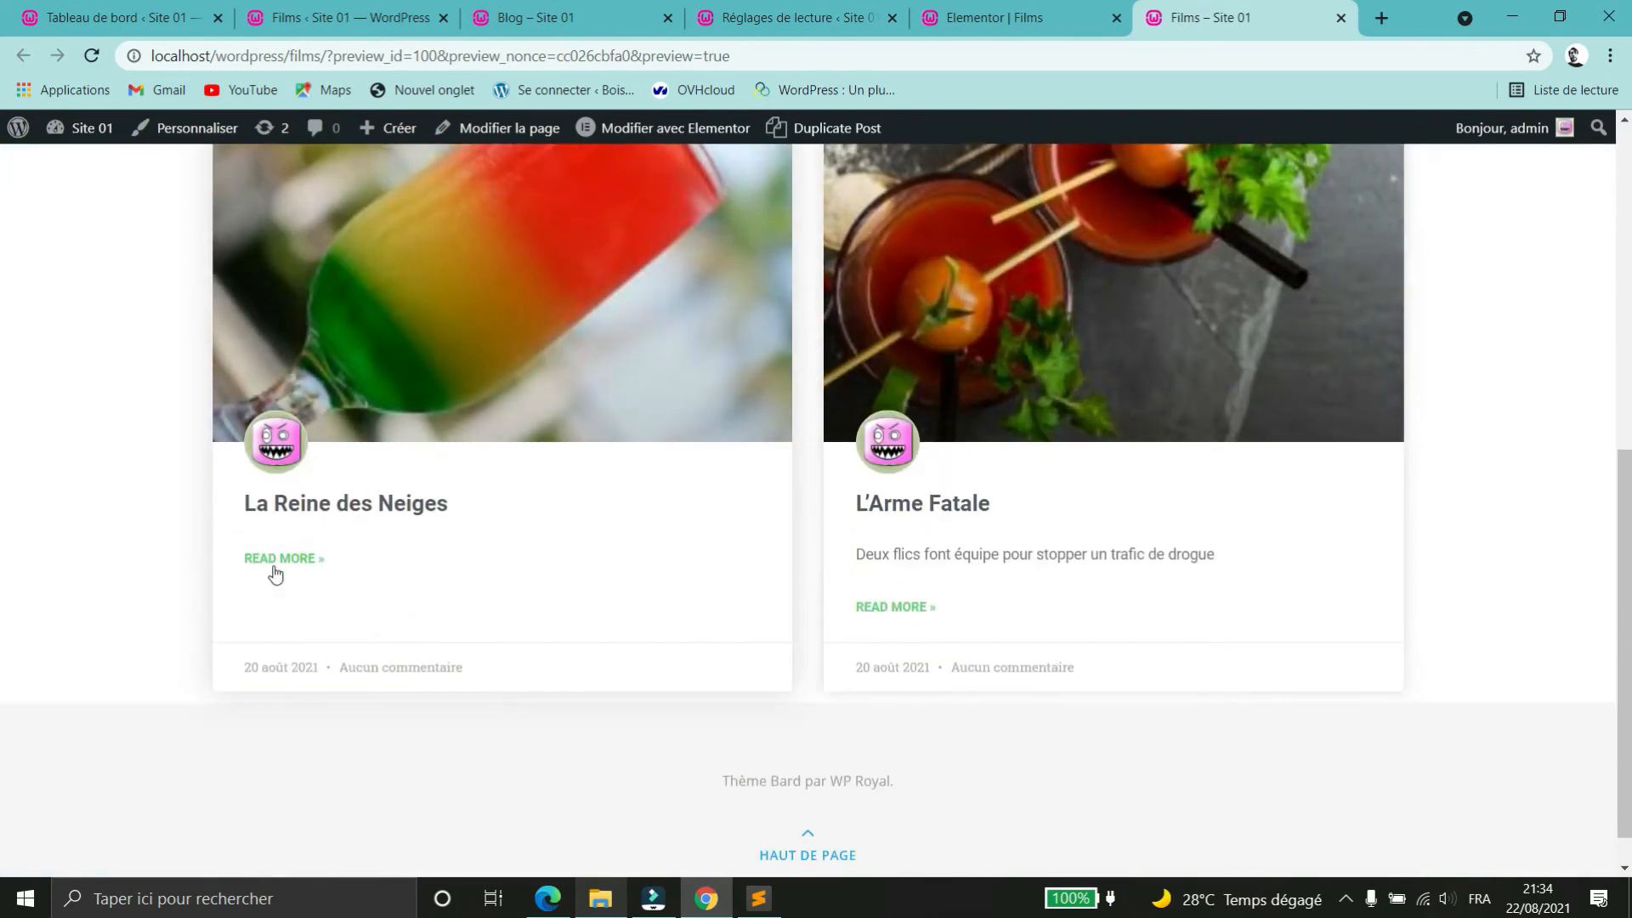
click(889, 623)
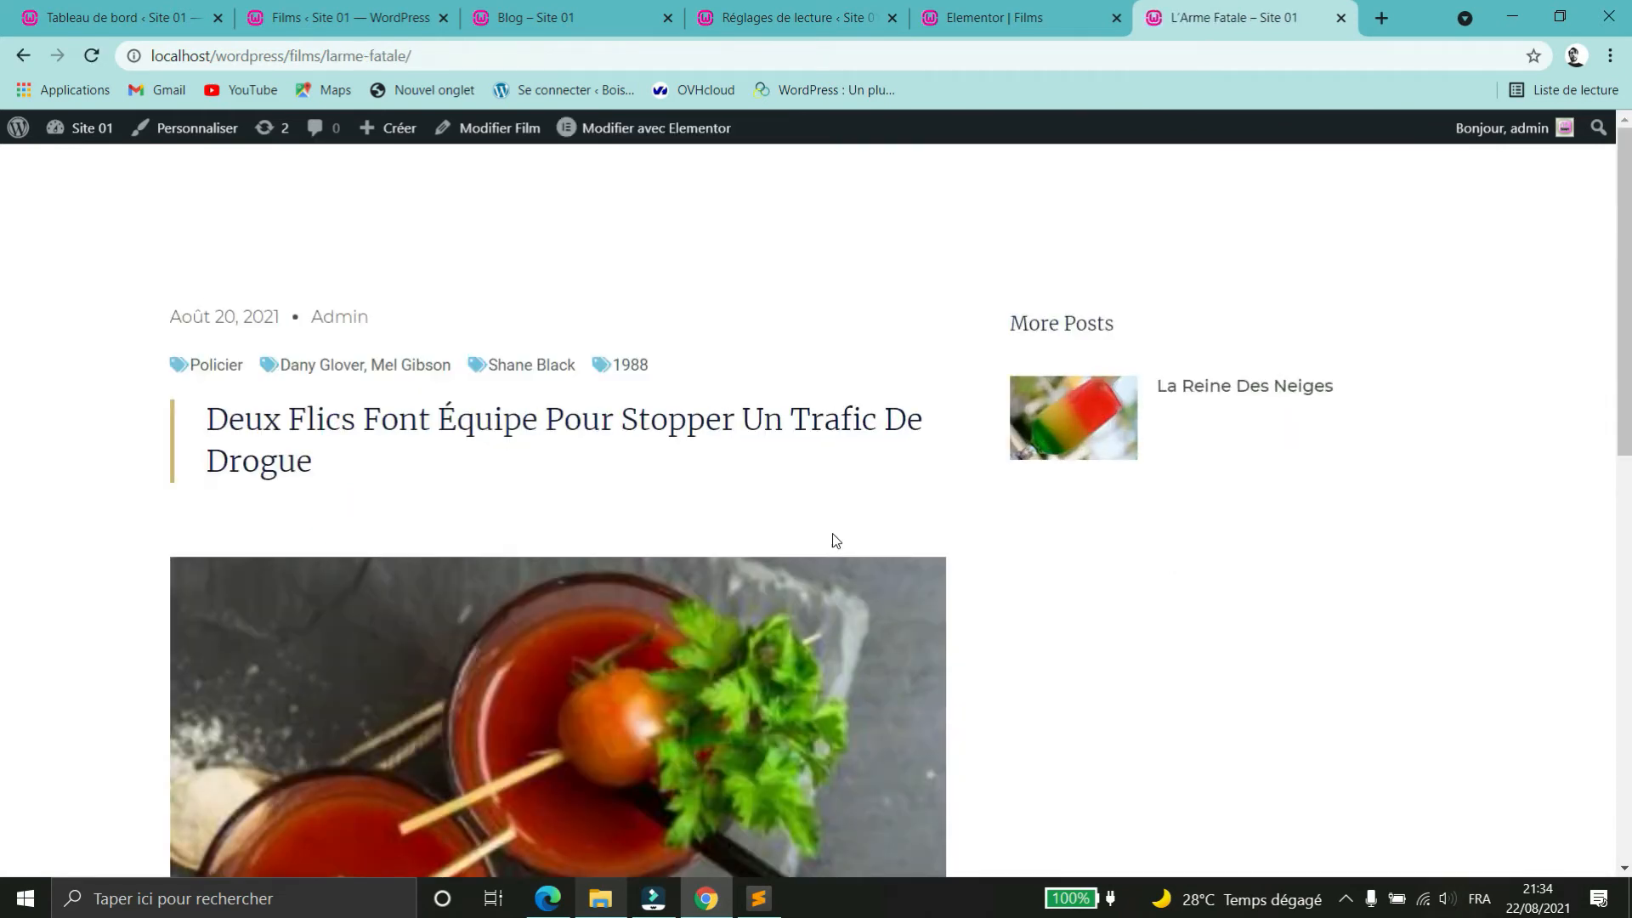
- Examine the layout of the L'Arme Fatale single page, from its taxonomy details to its body text
scroll(497, 338, down, 1)
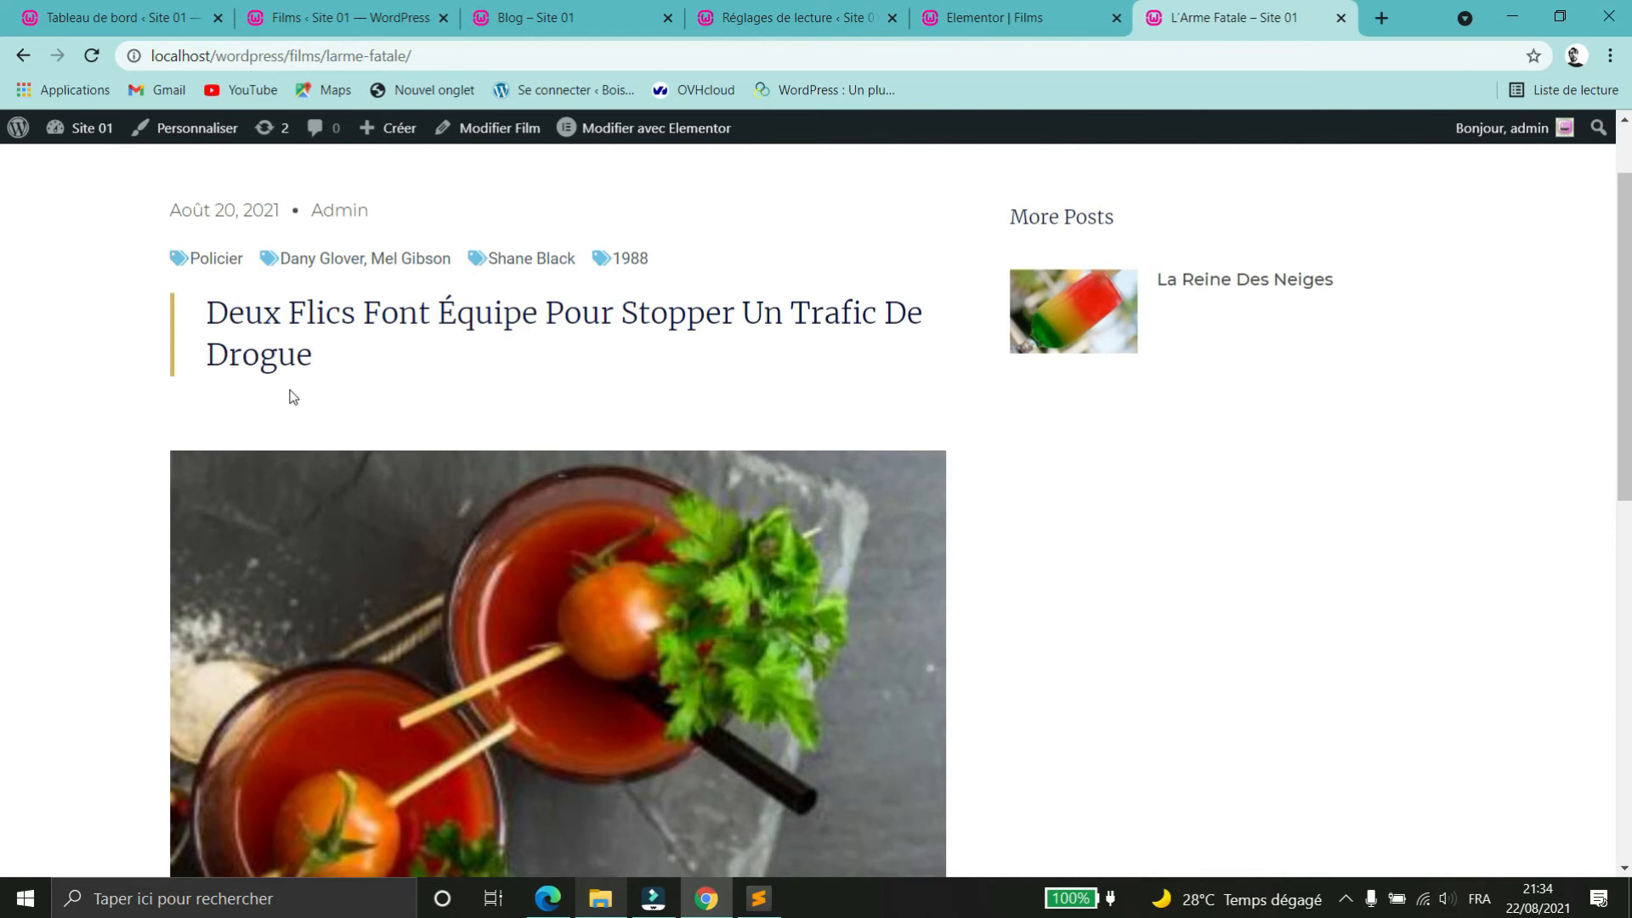
key(ctrl+shift+Tab)
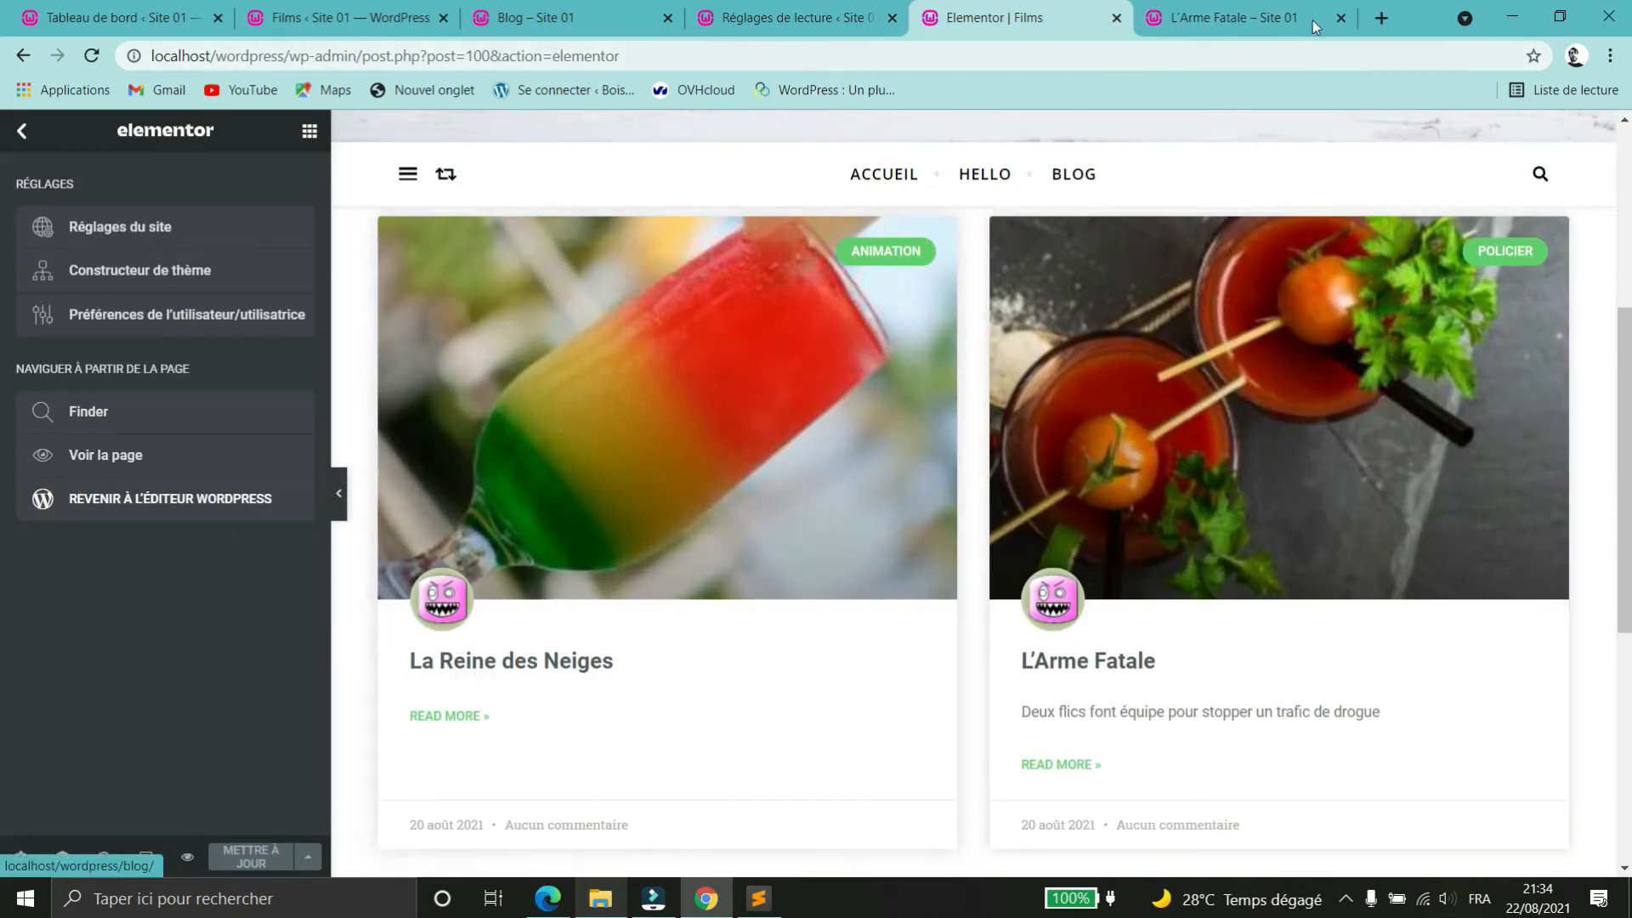
click(1239, 23)
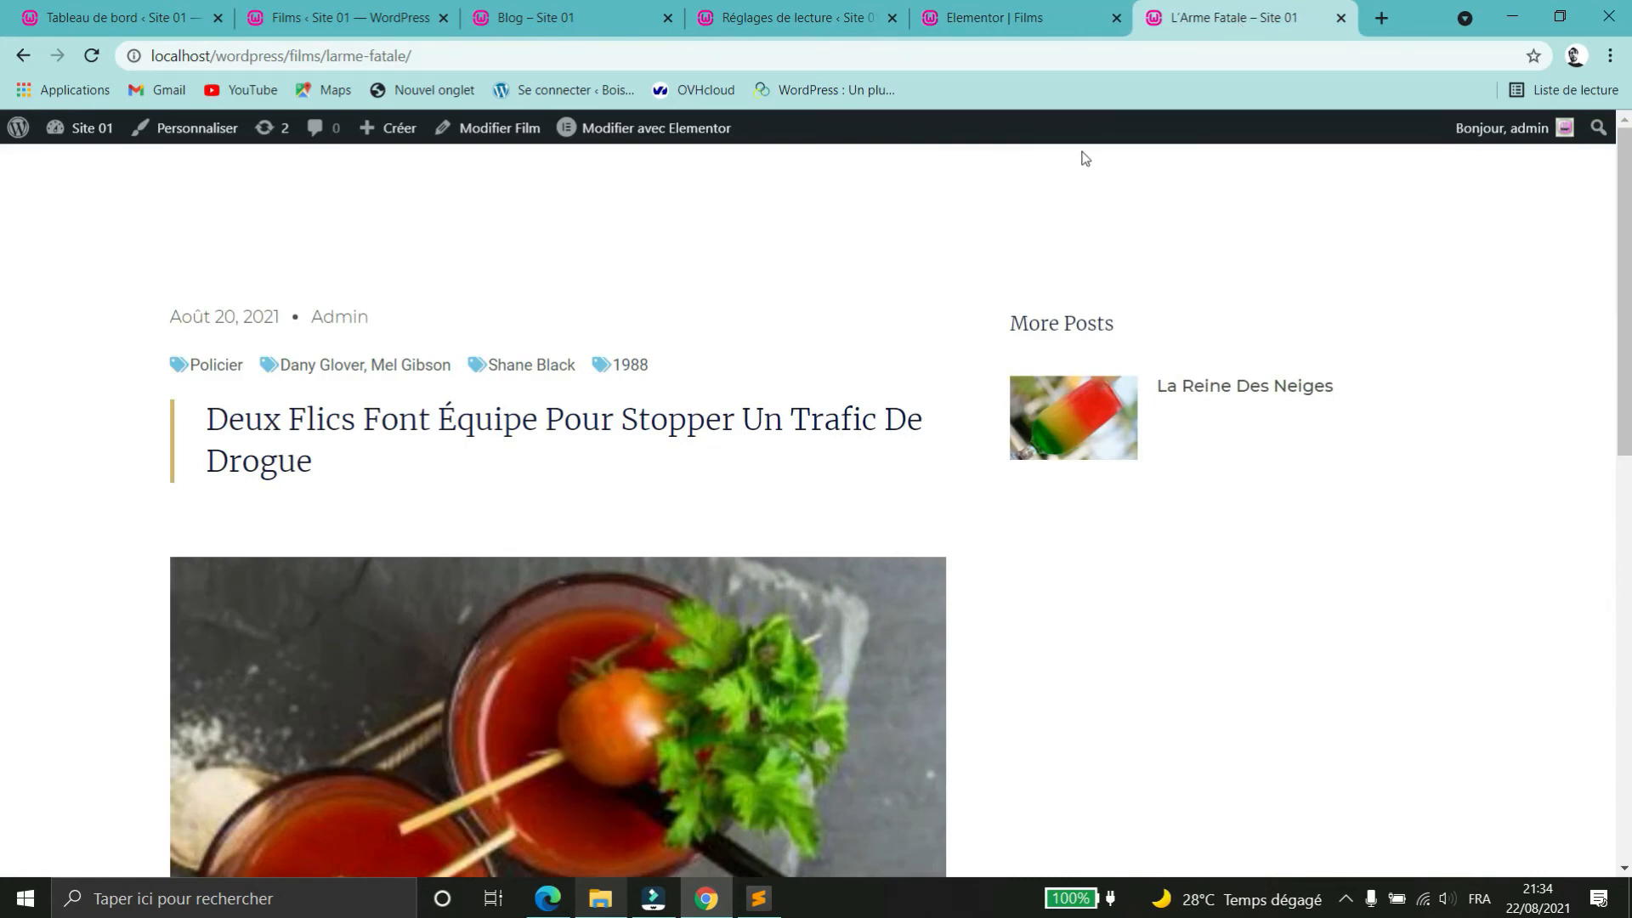
scroll(561, 606, down, 2)
scroll(559, 605, down, 4)
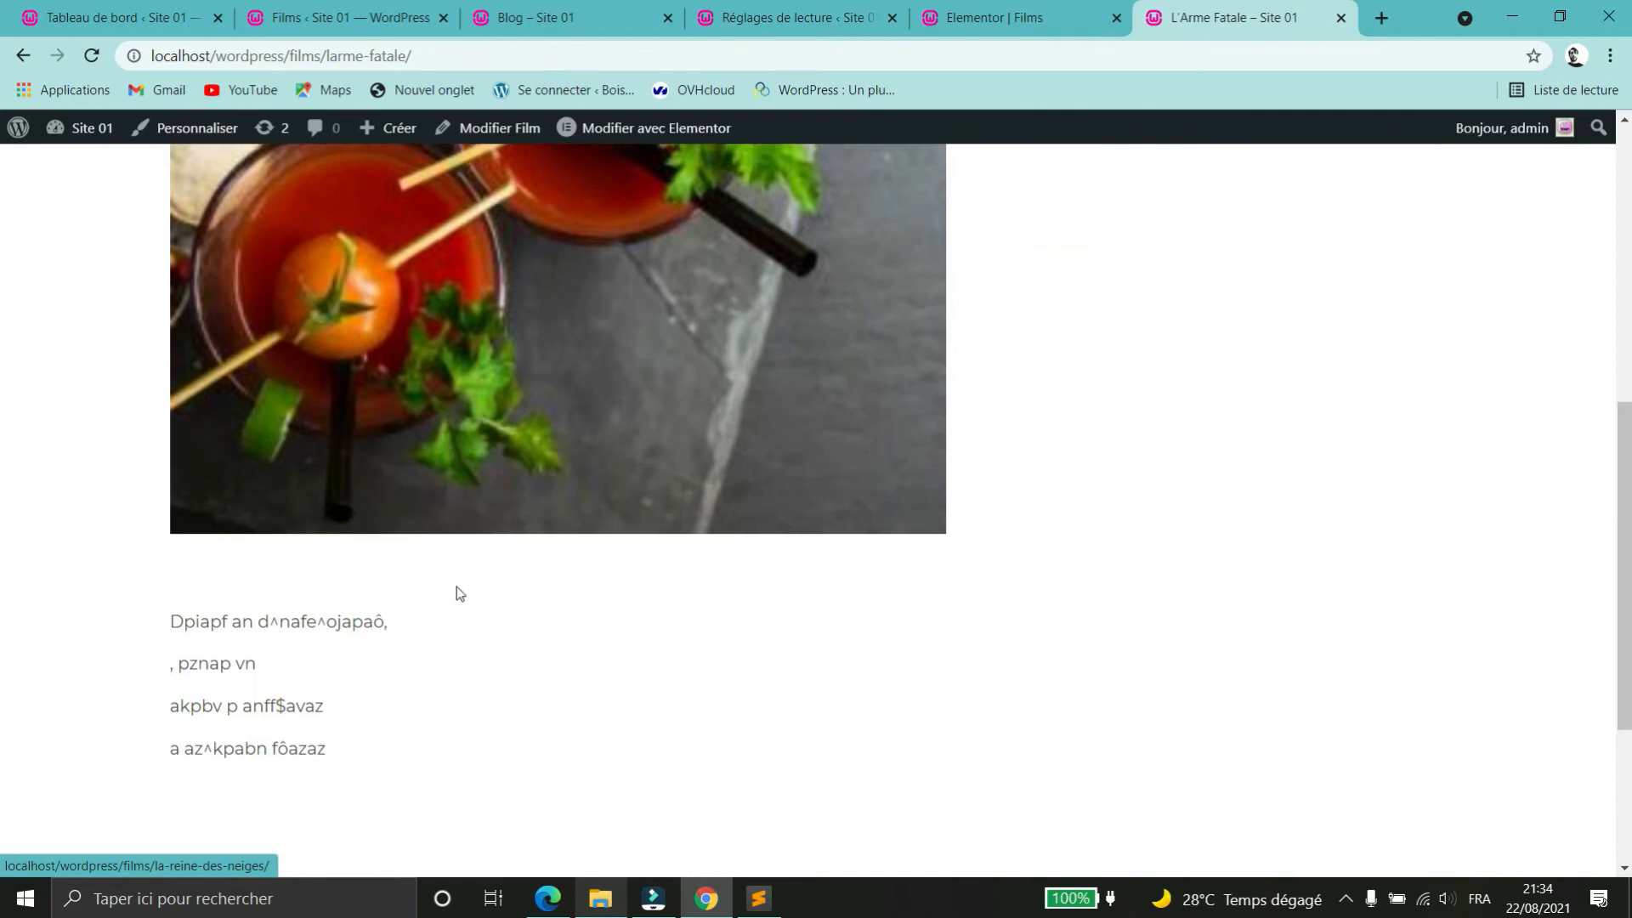
scroll(787, 319, up, 6)
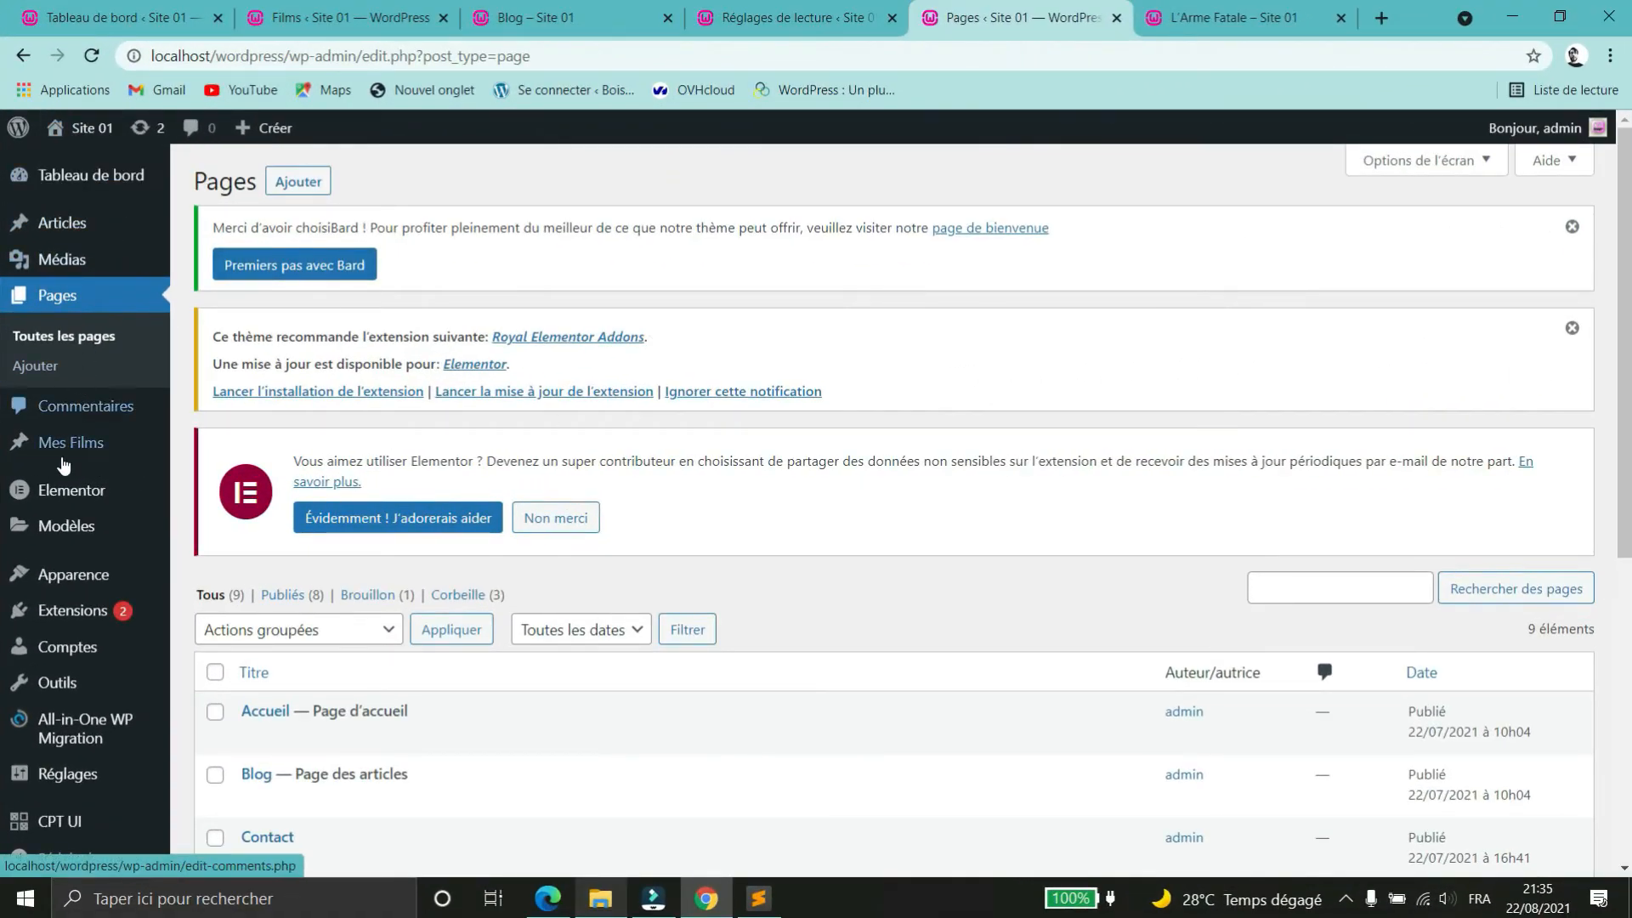
- Open the Single Post templates in the WordPress Theme Builder
mouse_move(104, 538)
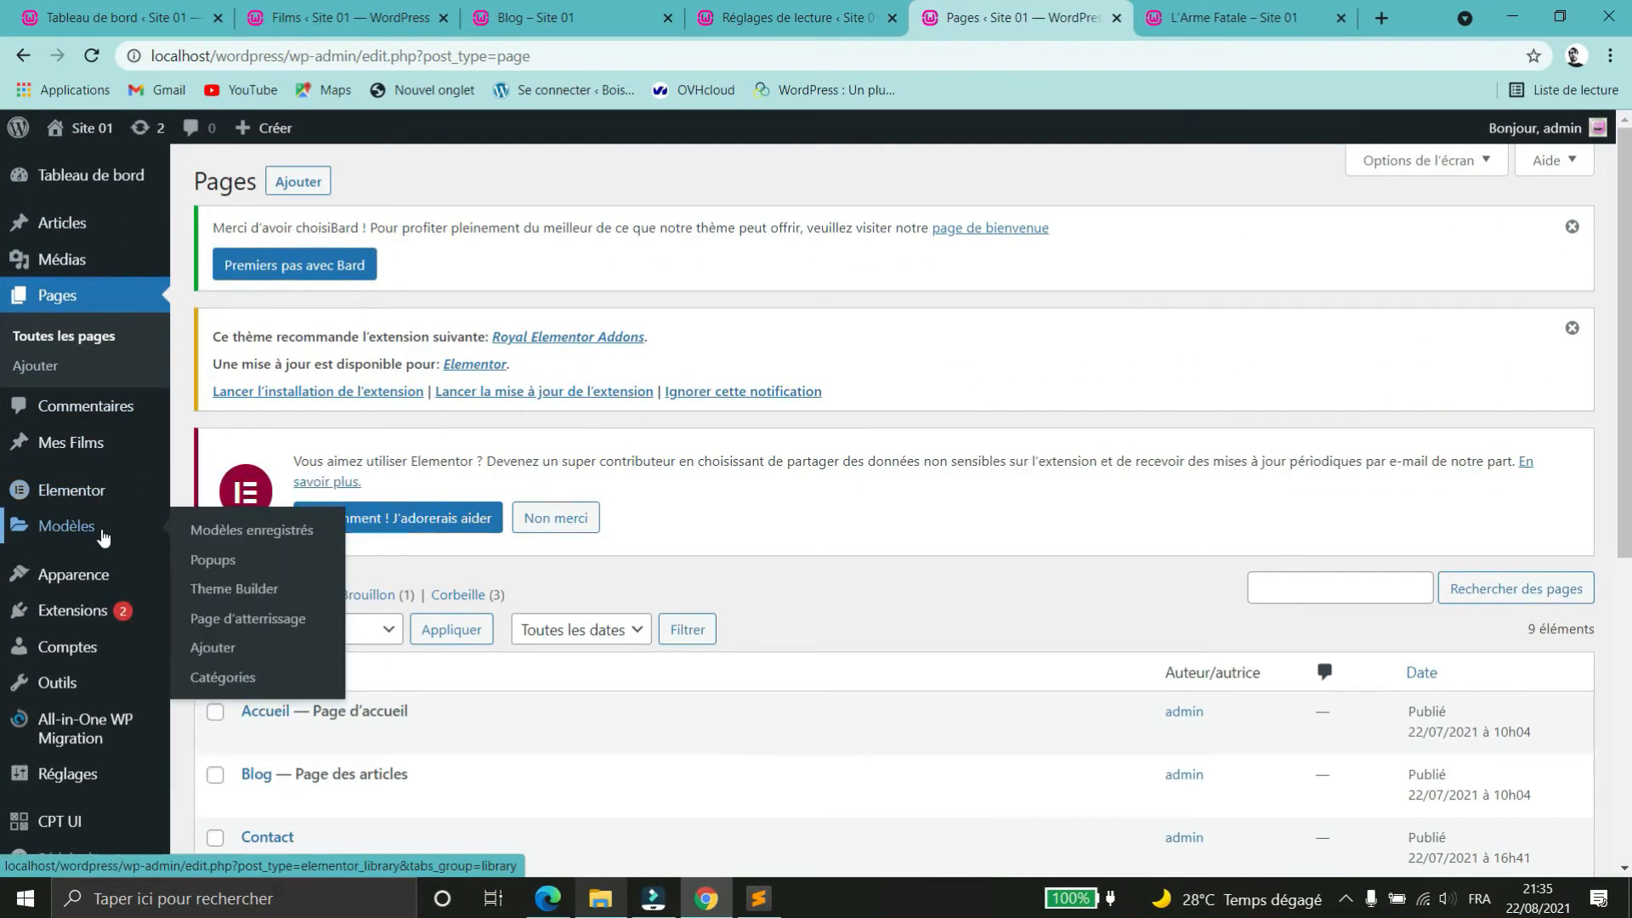
click(239, 588)
scroll(773, 486, down, 3)
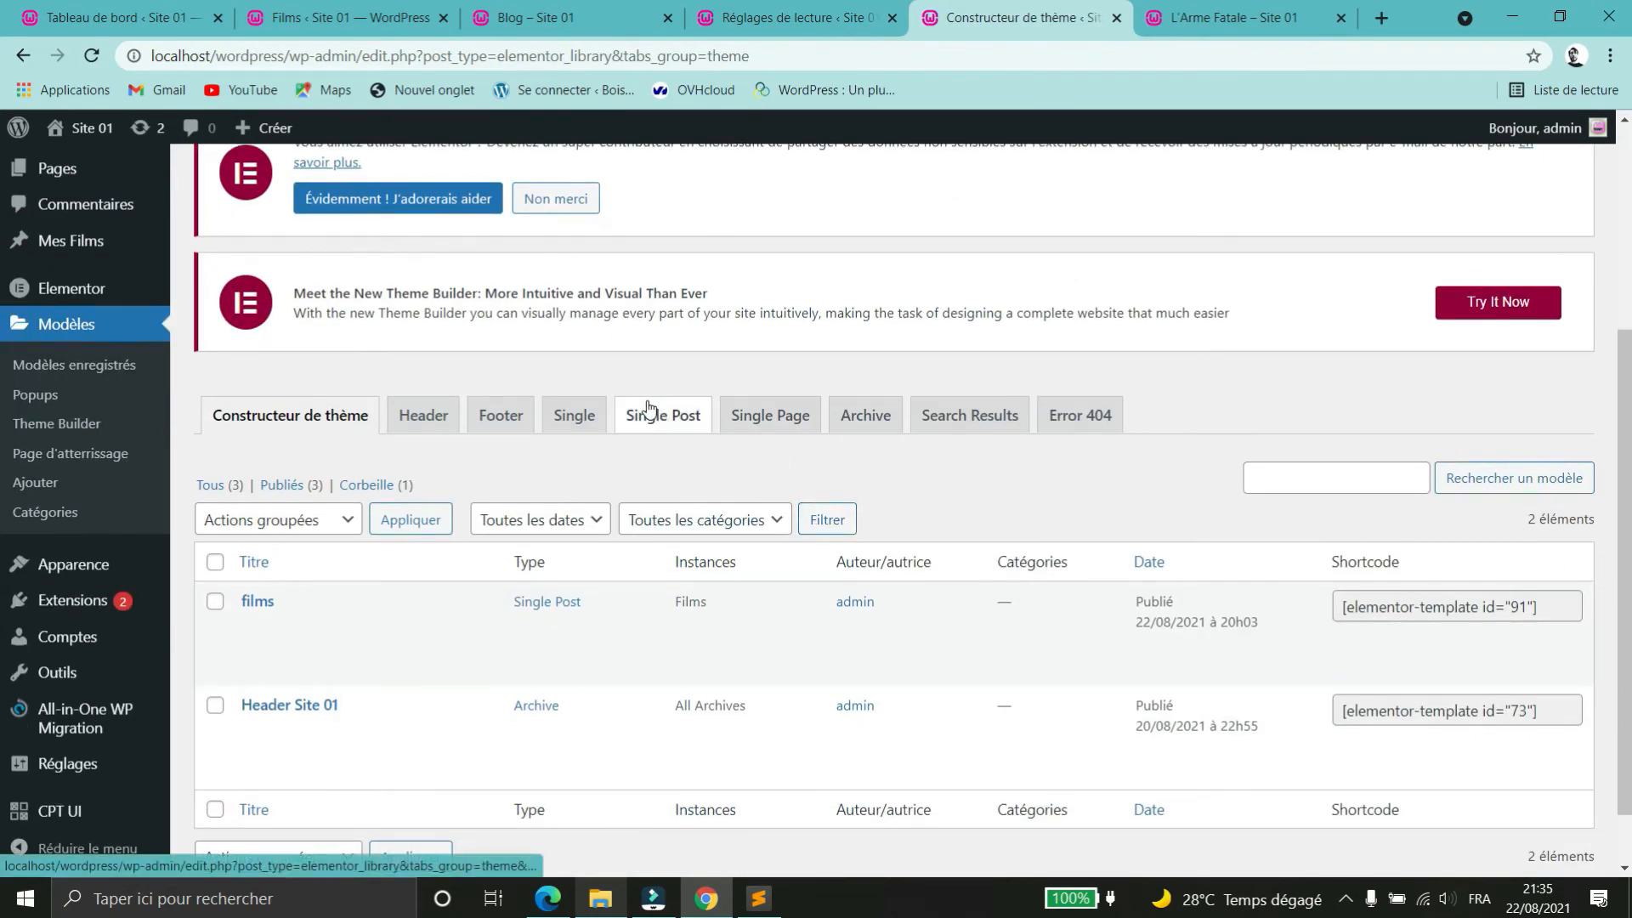
click(646, 417)
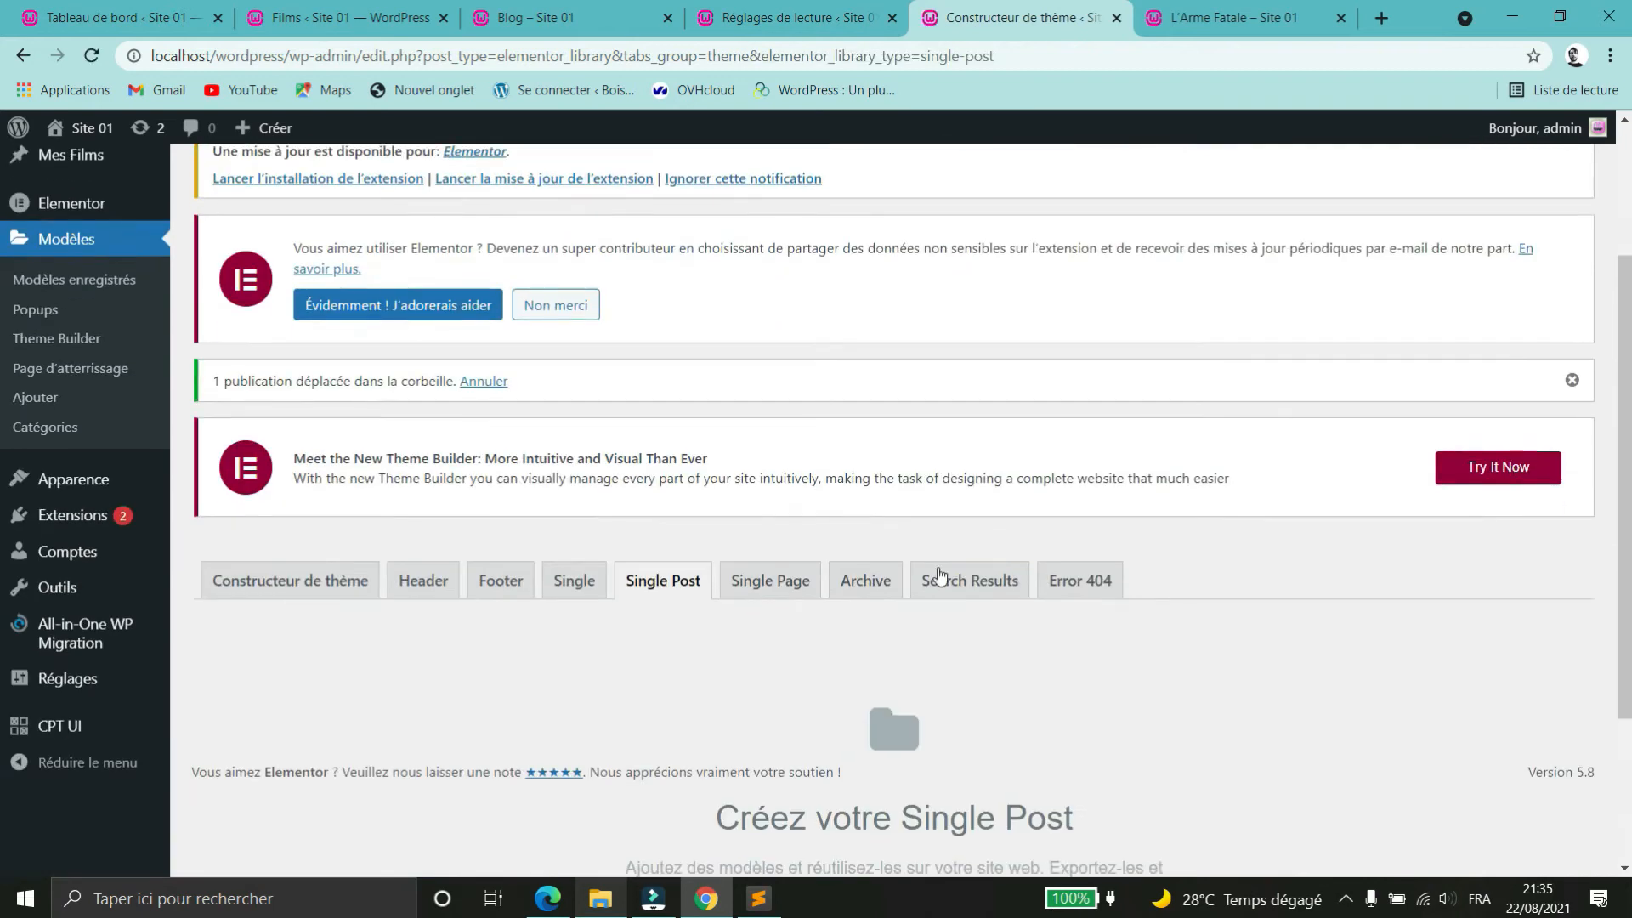
- Create a Single Post template named Single Film
scroll(772, 651, down, 3)
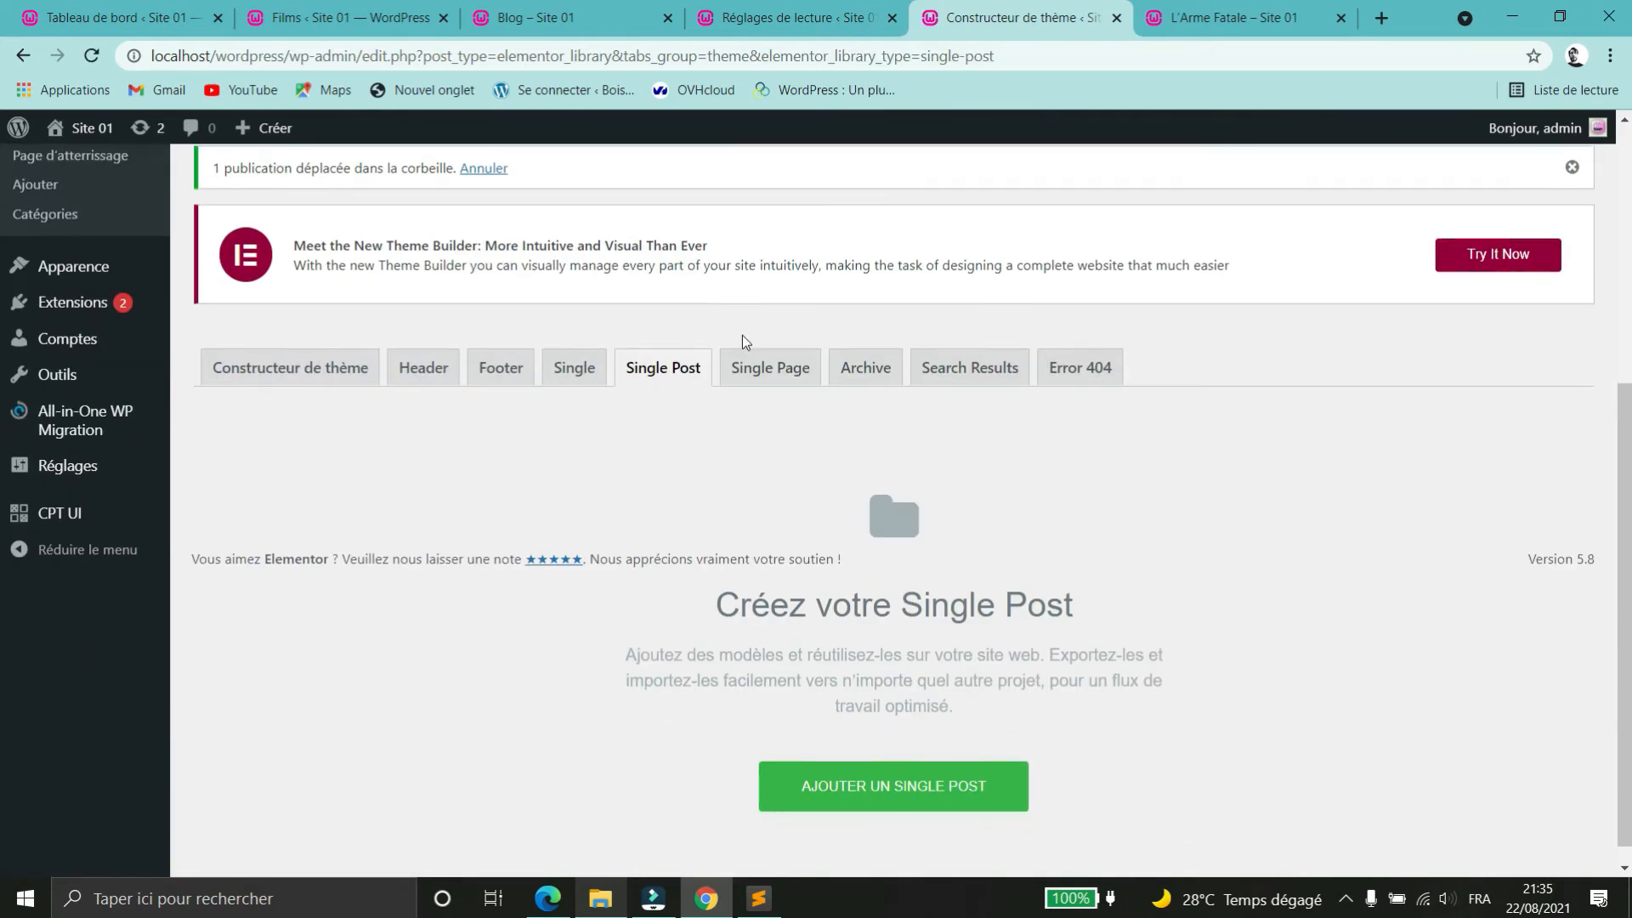
click(902, 799)
click(977, 595)
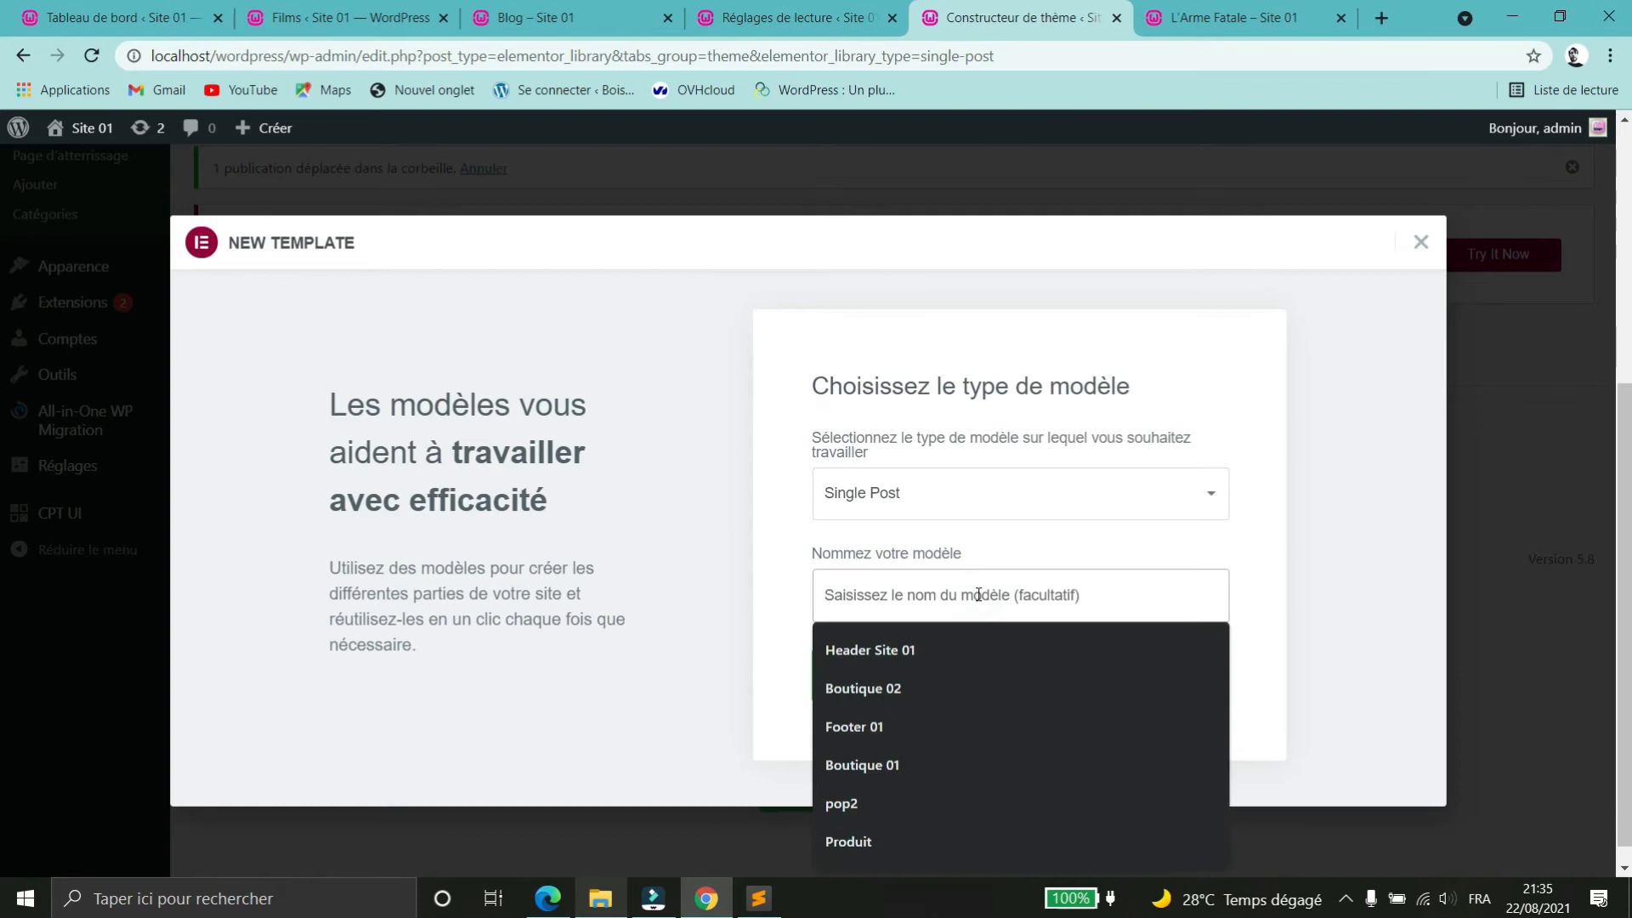
text(Single Film)
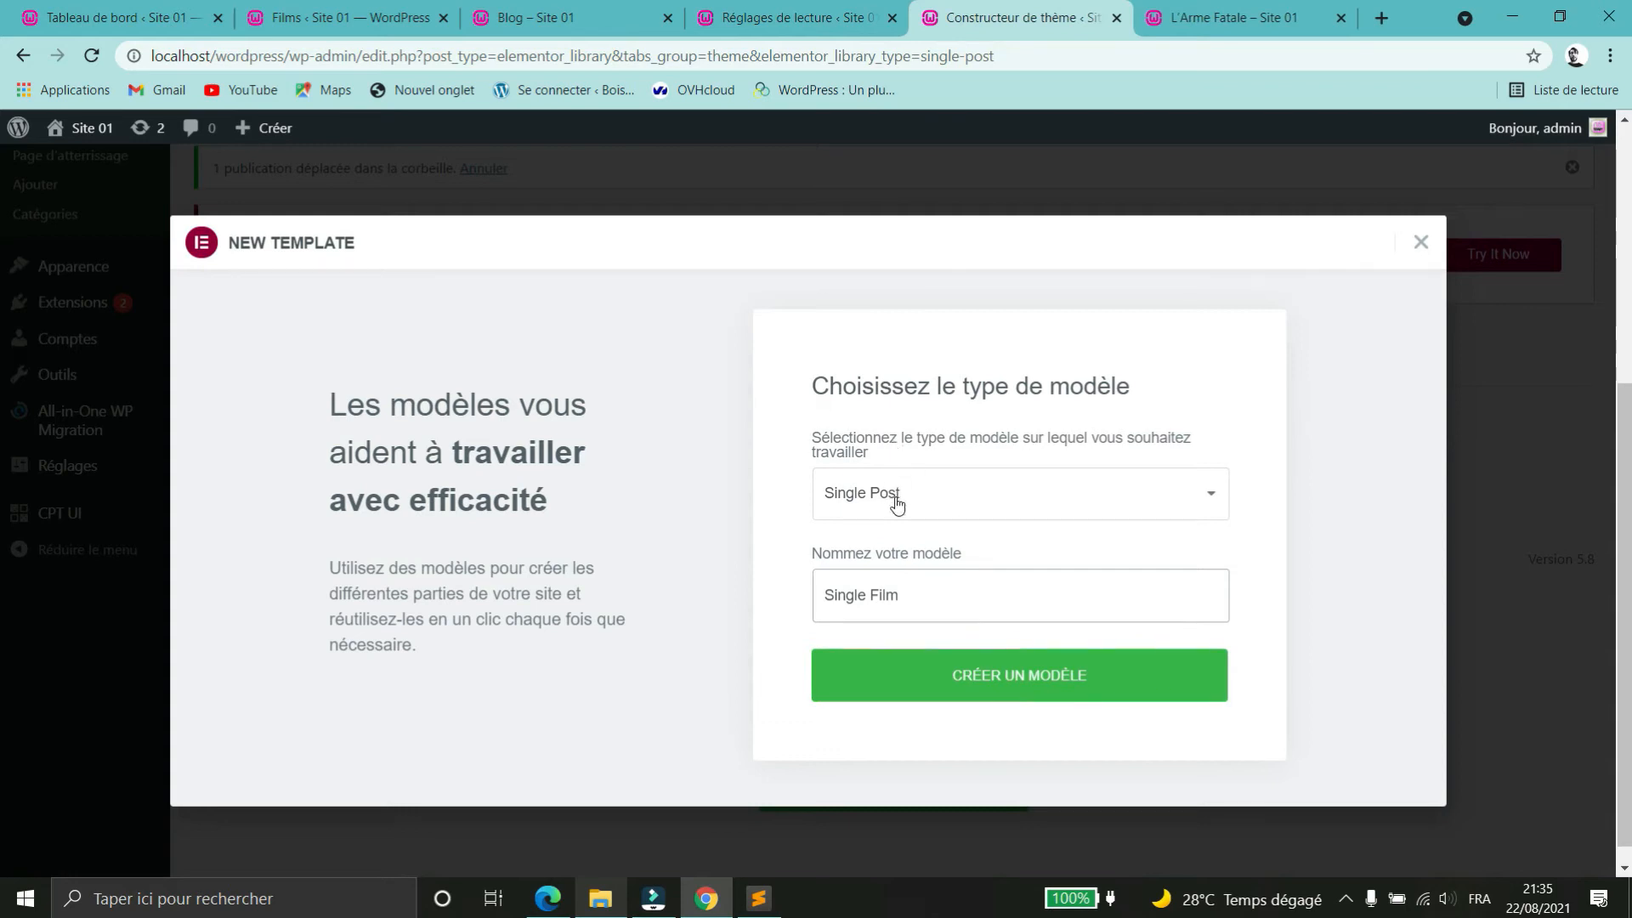
click(1061, 496)
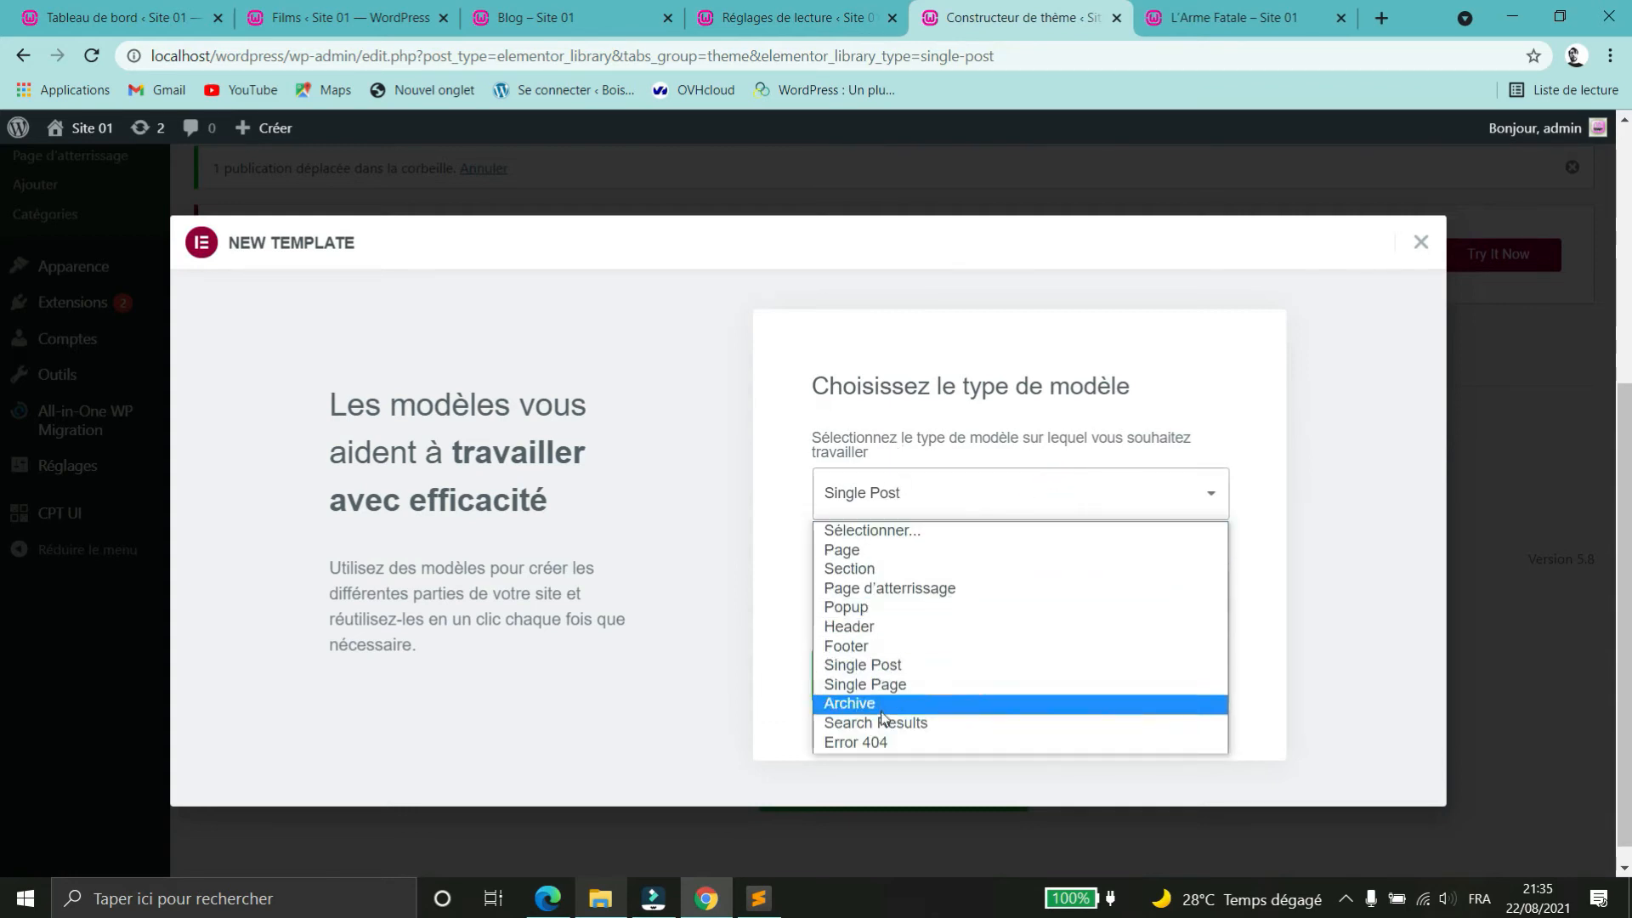
click(1050, 506)
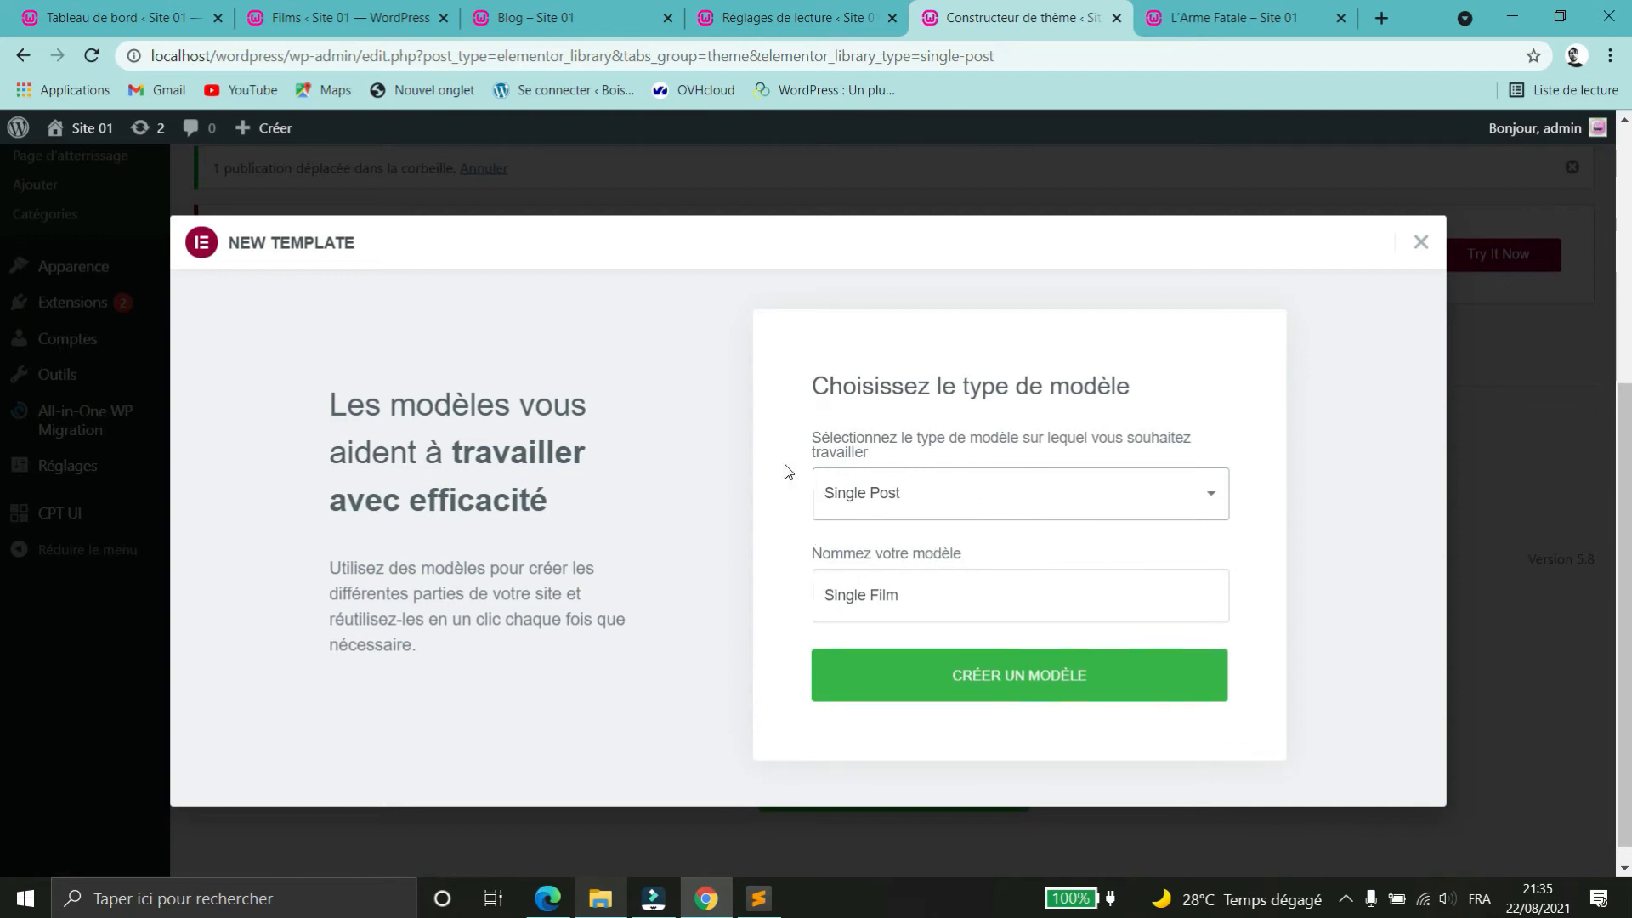
drag(918, 595, 885, 596)
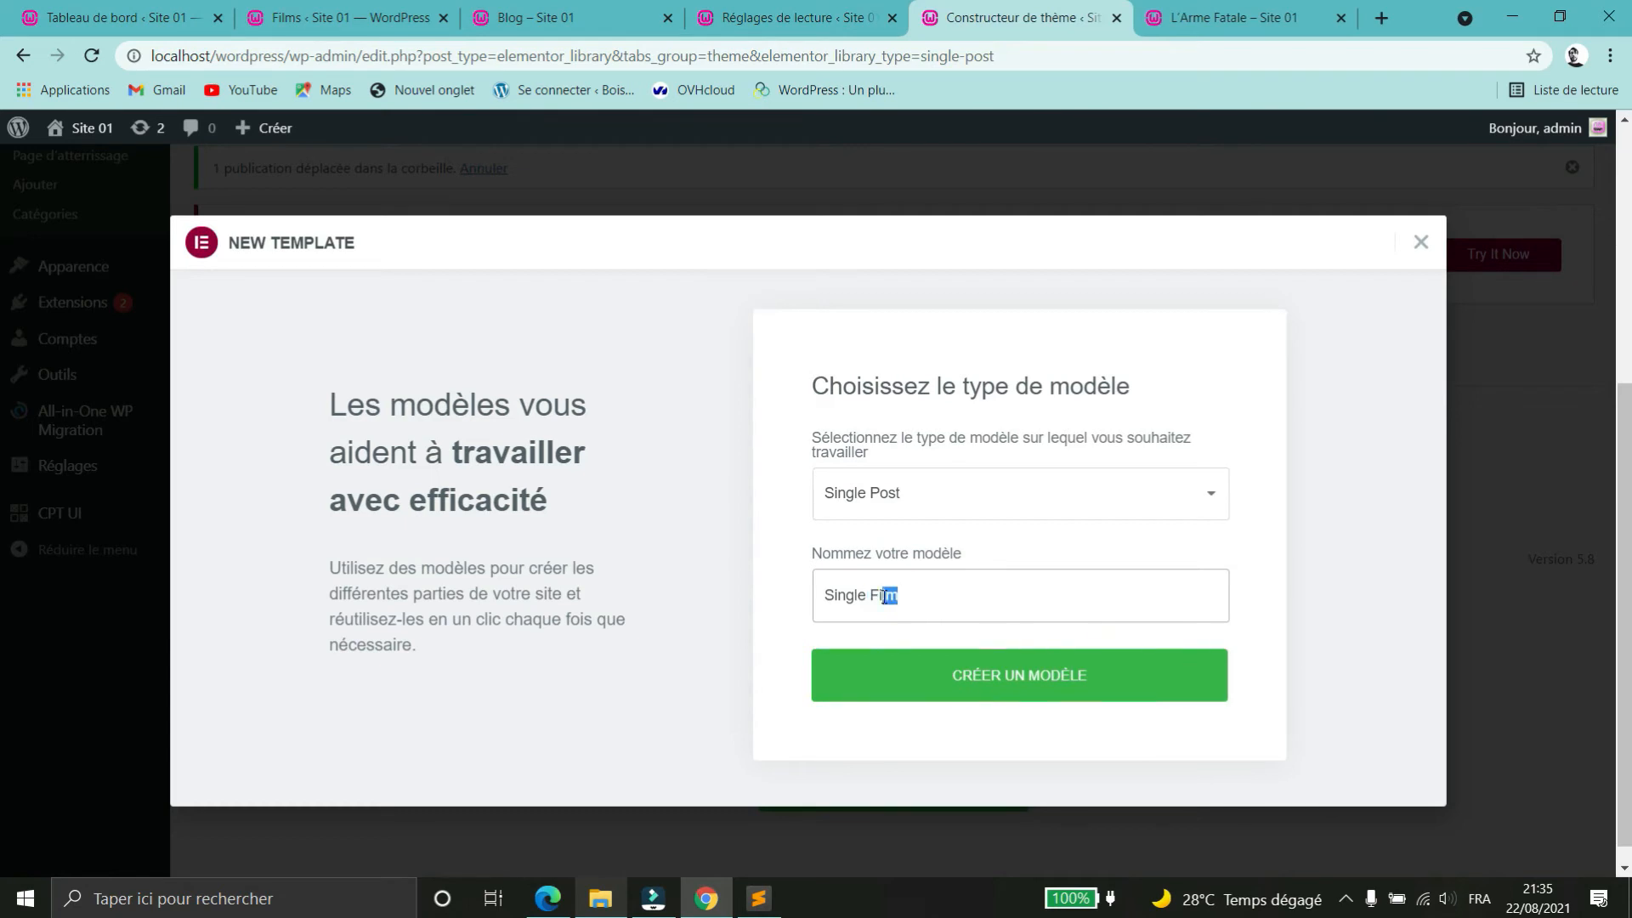
click(851, 688)
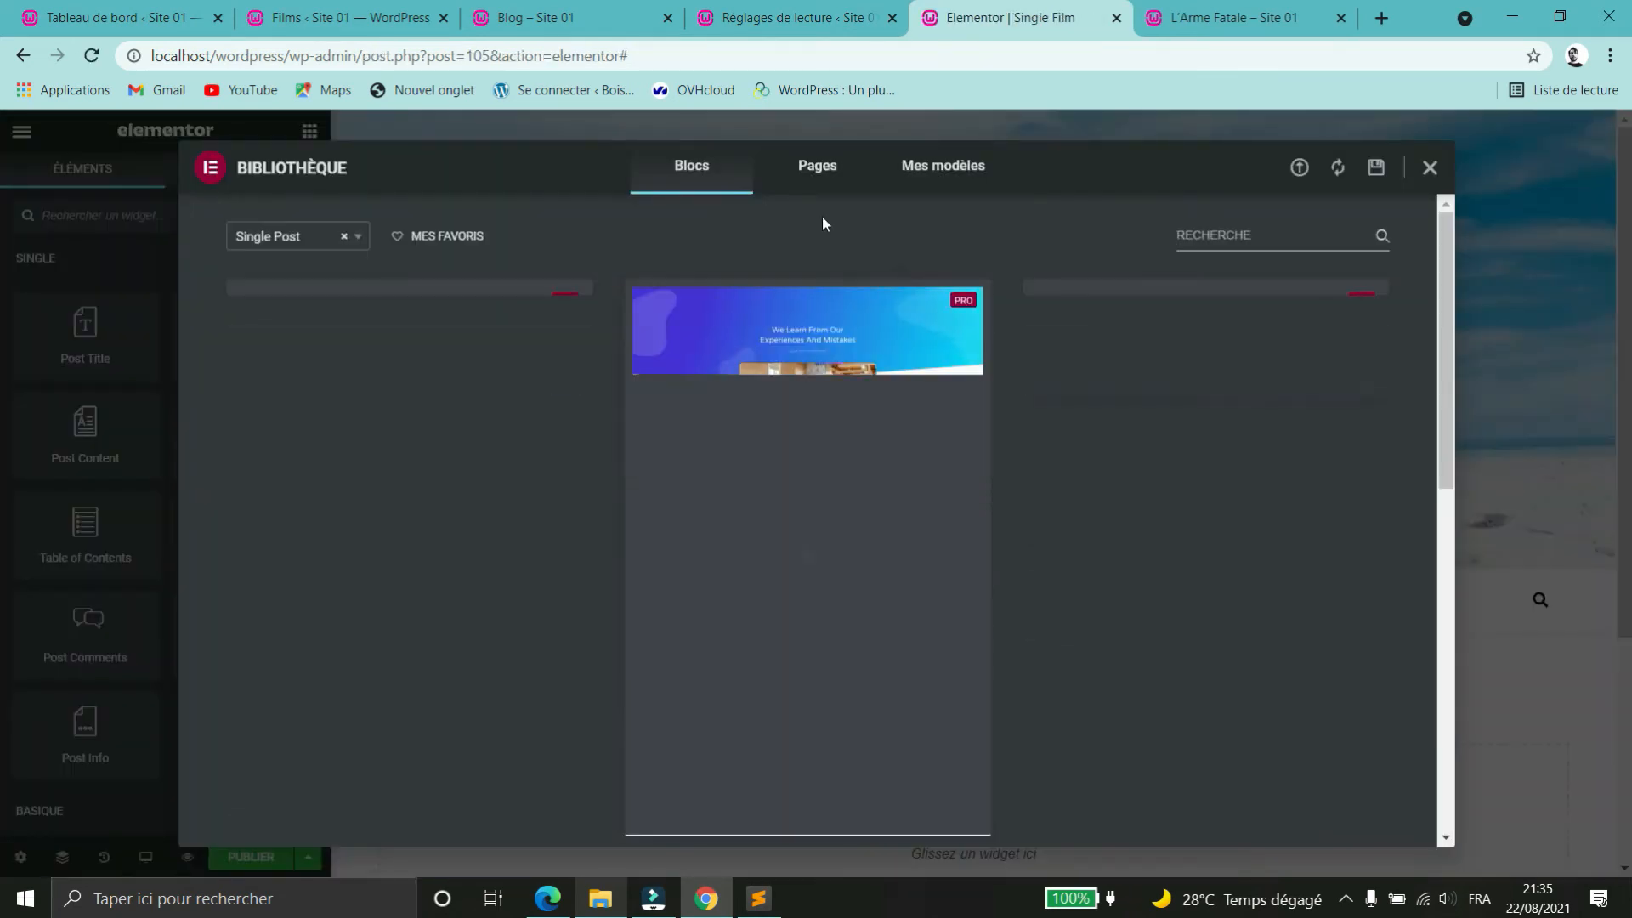
- Look through the ready-made Single Post blocks in the template library, then close it without inserting one
scroll(1139, 417, down, 10)
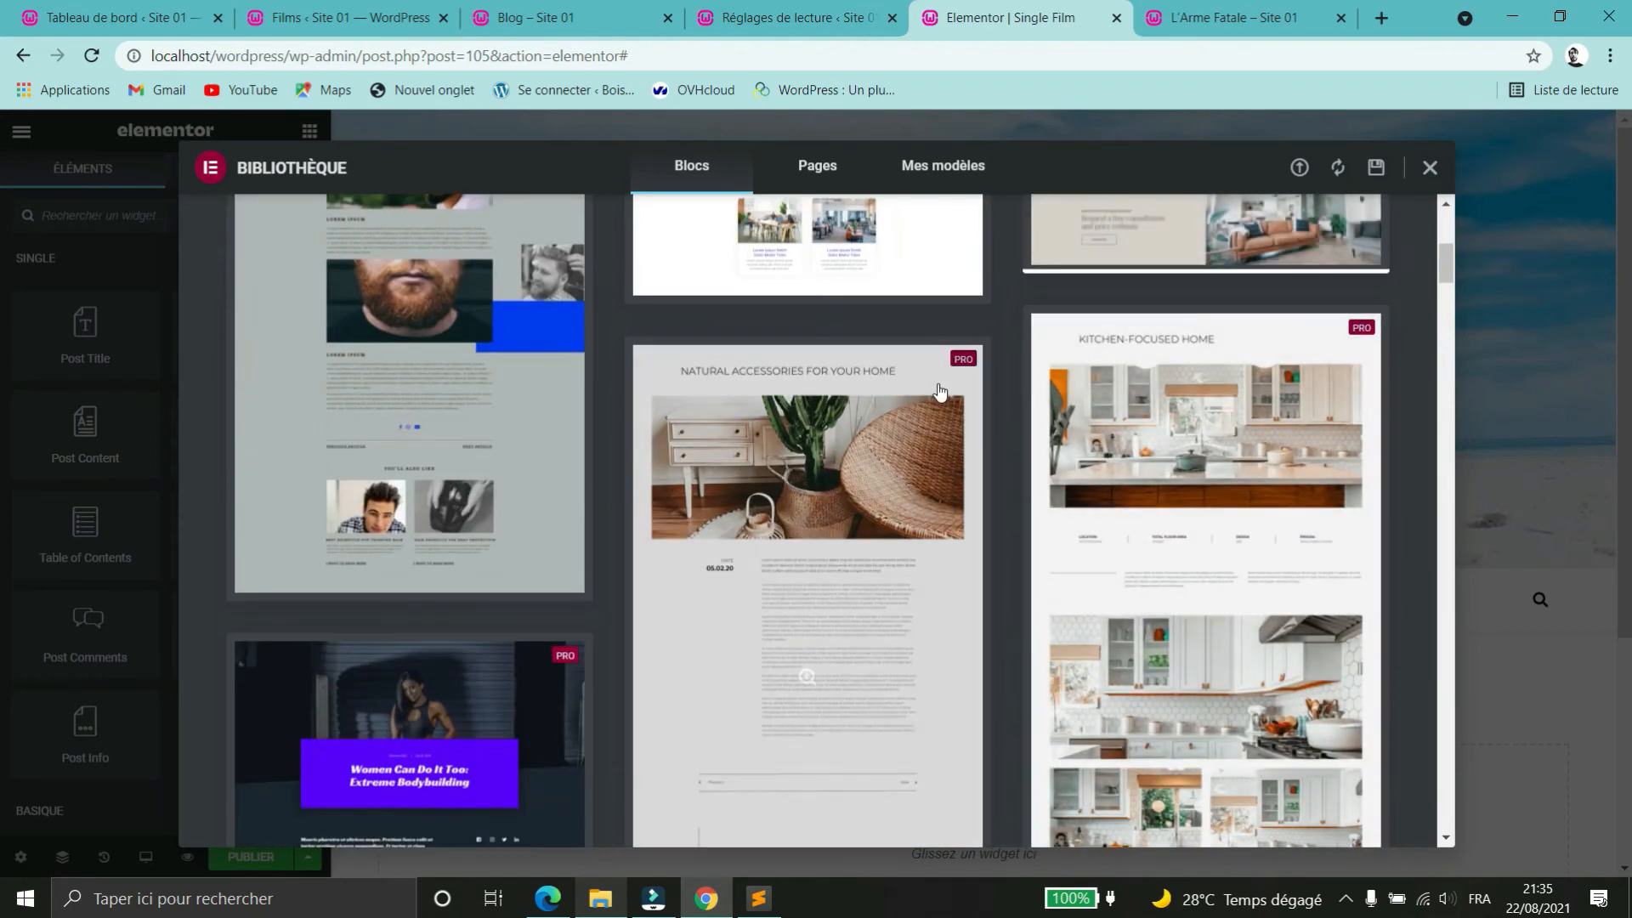
scroll(1208, 463, down, 15)
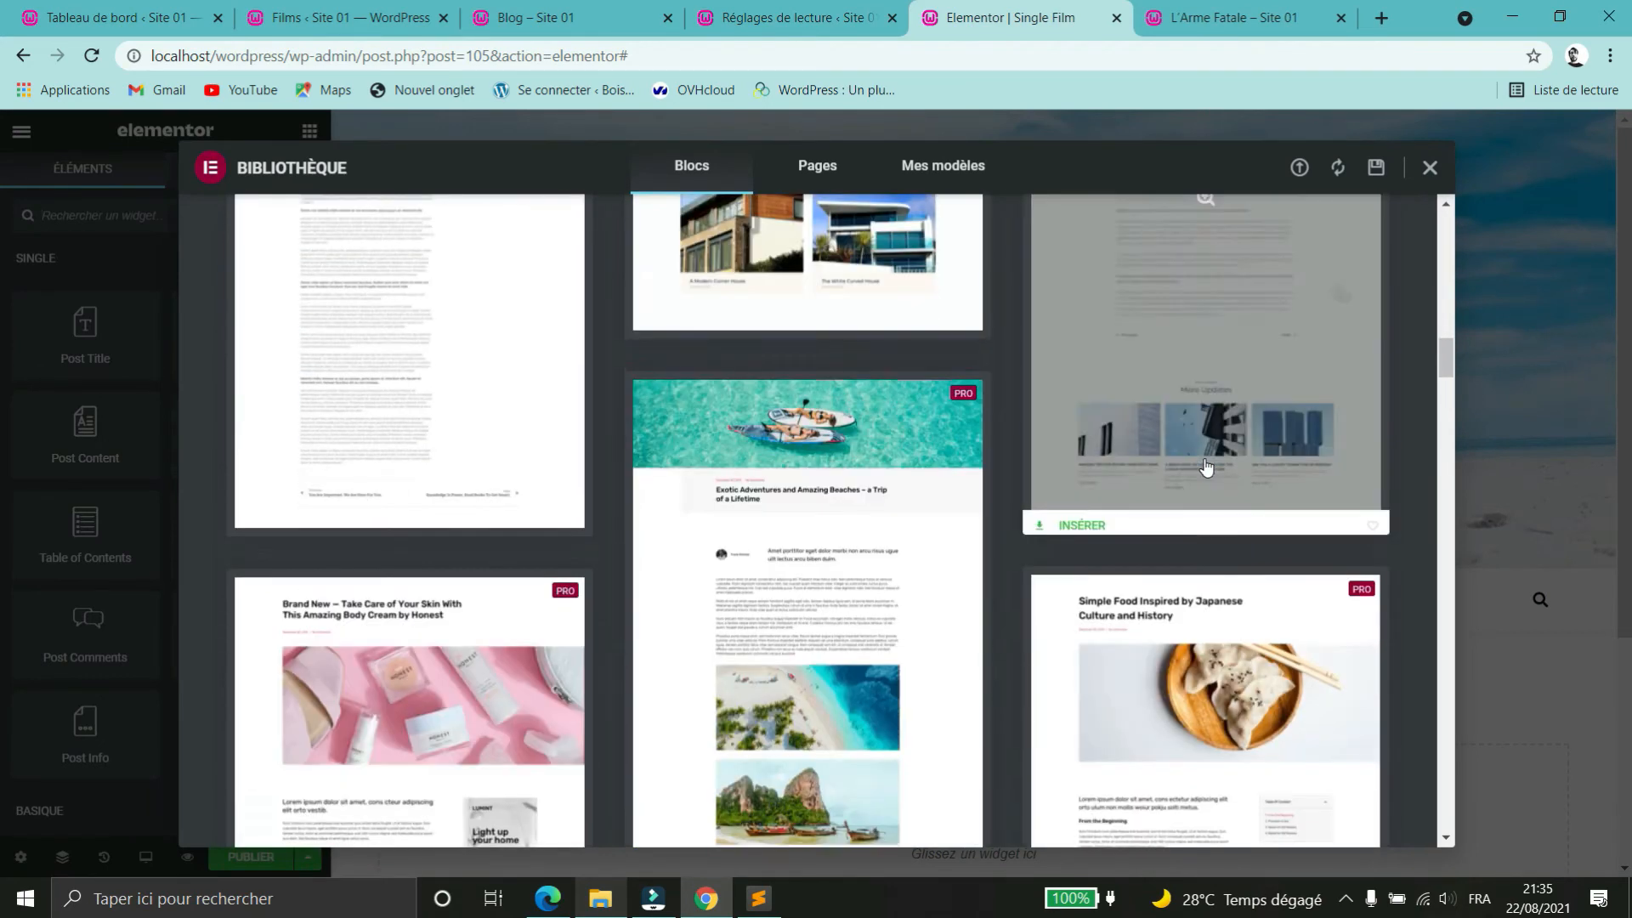
scroll(1208, 465, down, 15)
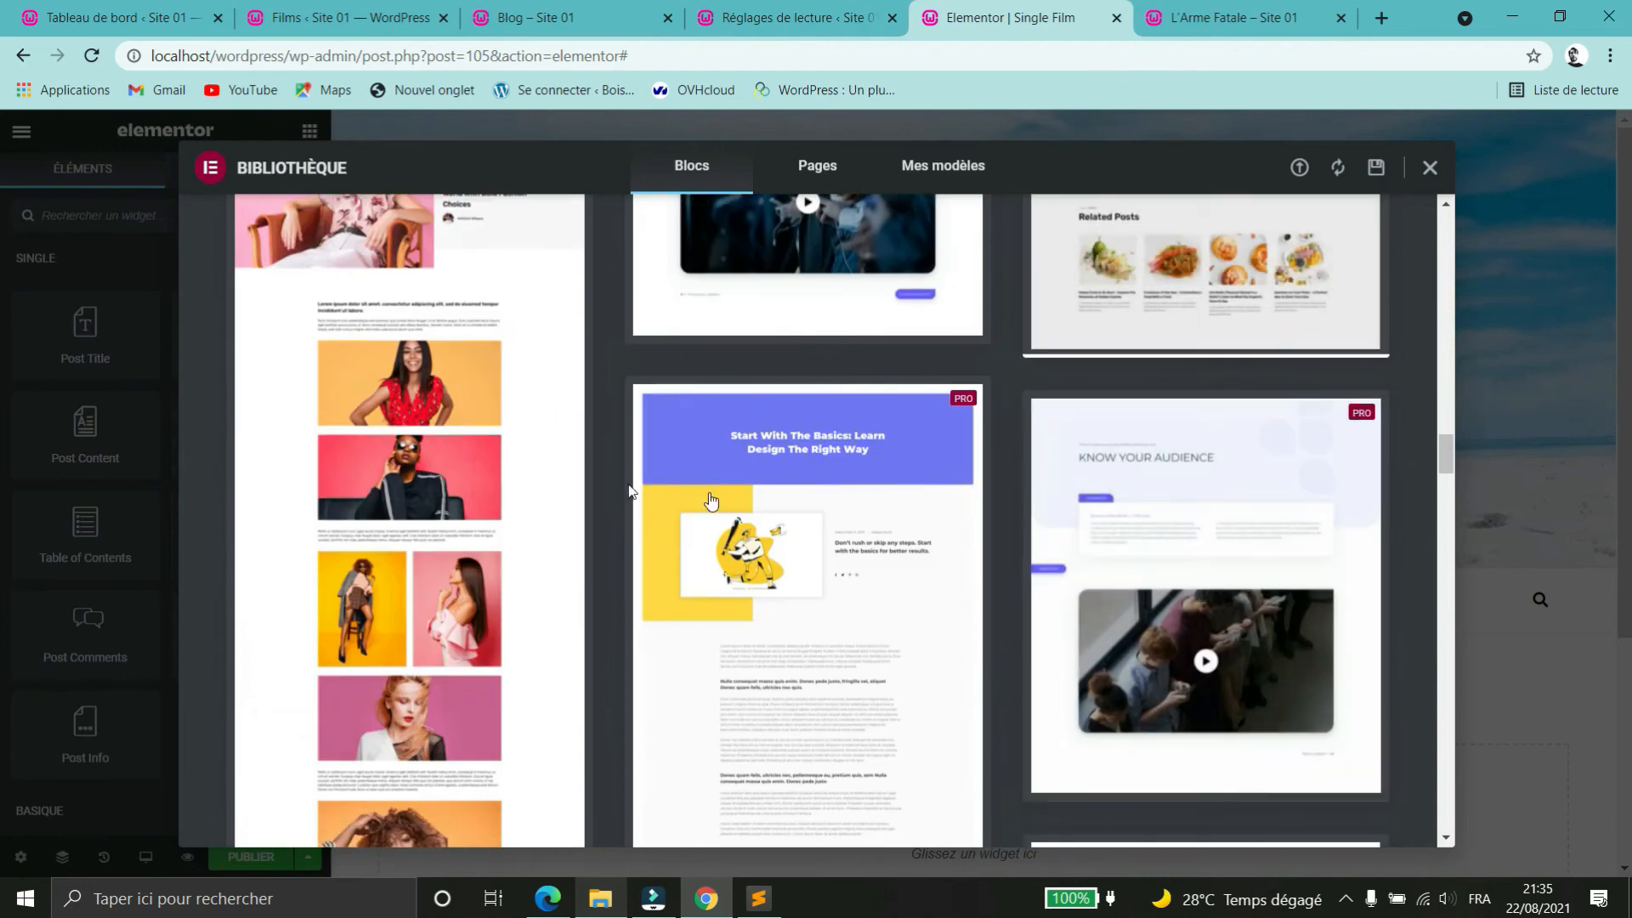
scroll(980, 646, down, 15)
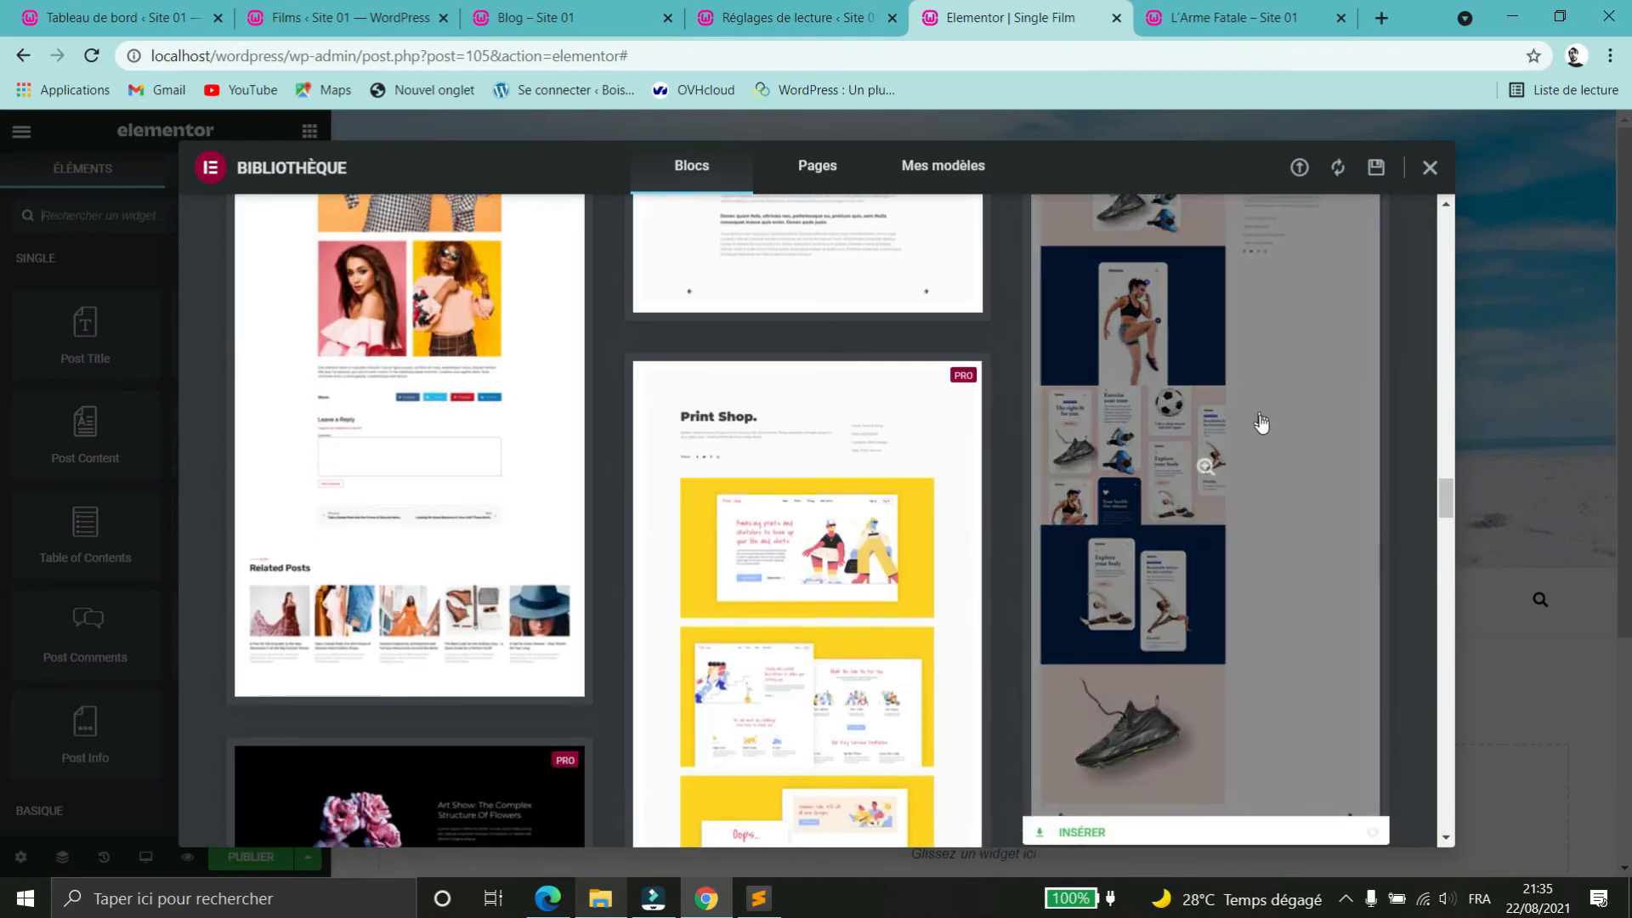
scroll(1262, 430, down, 15)
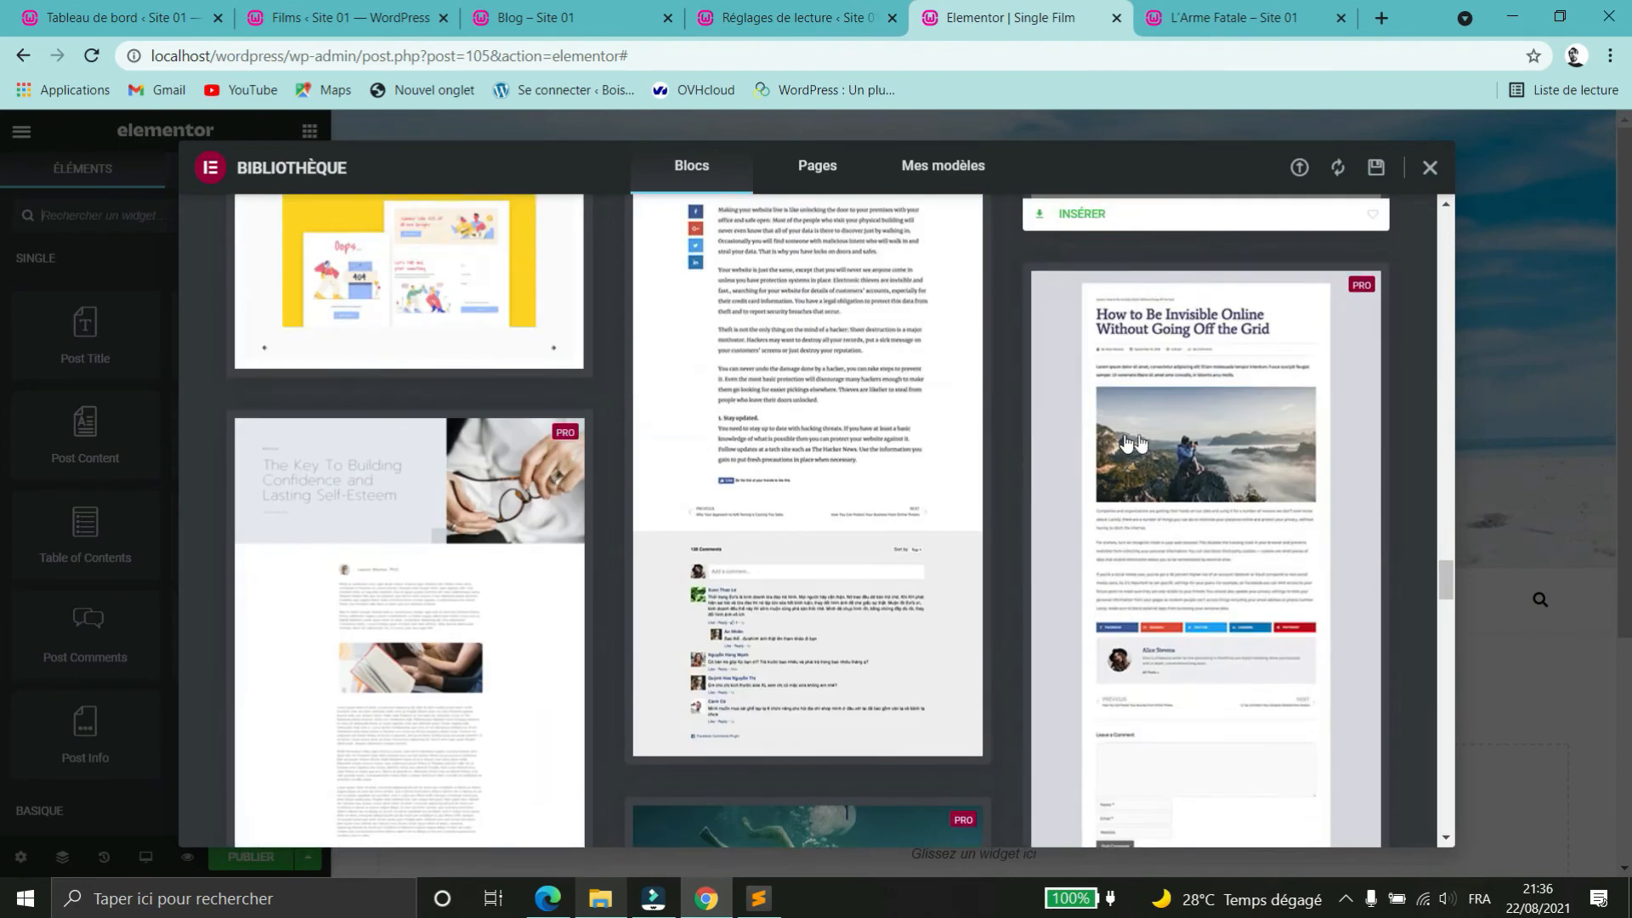
scroll(1214, 460, down, 15)
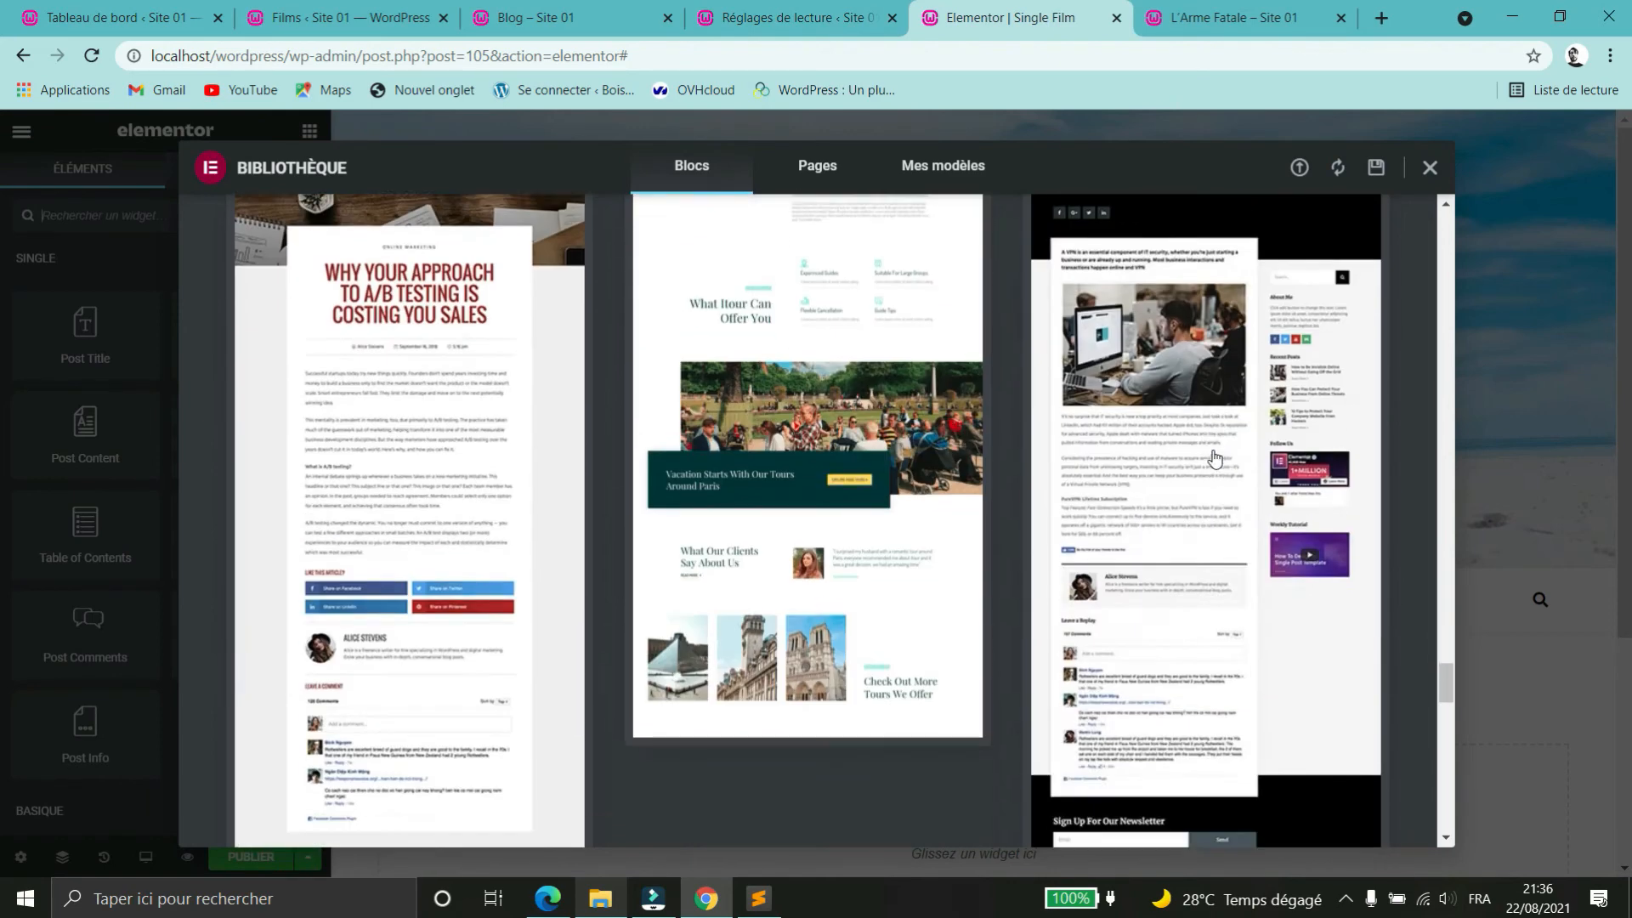
scroll(874, 266, down, 6)
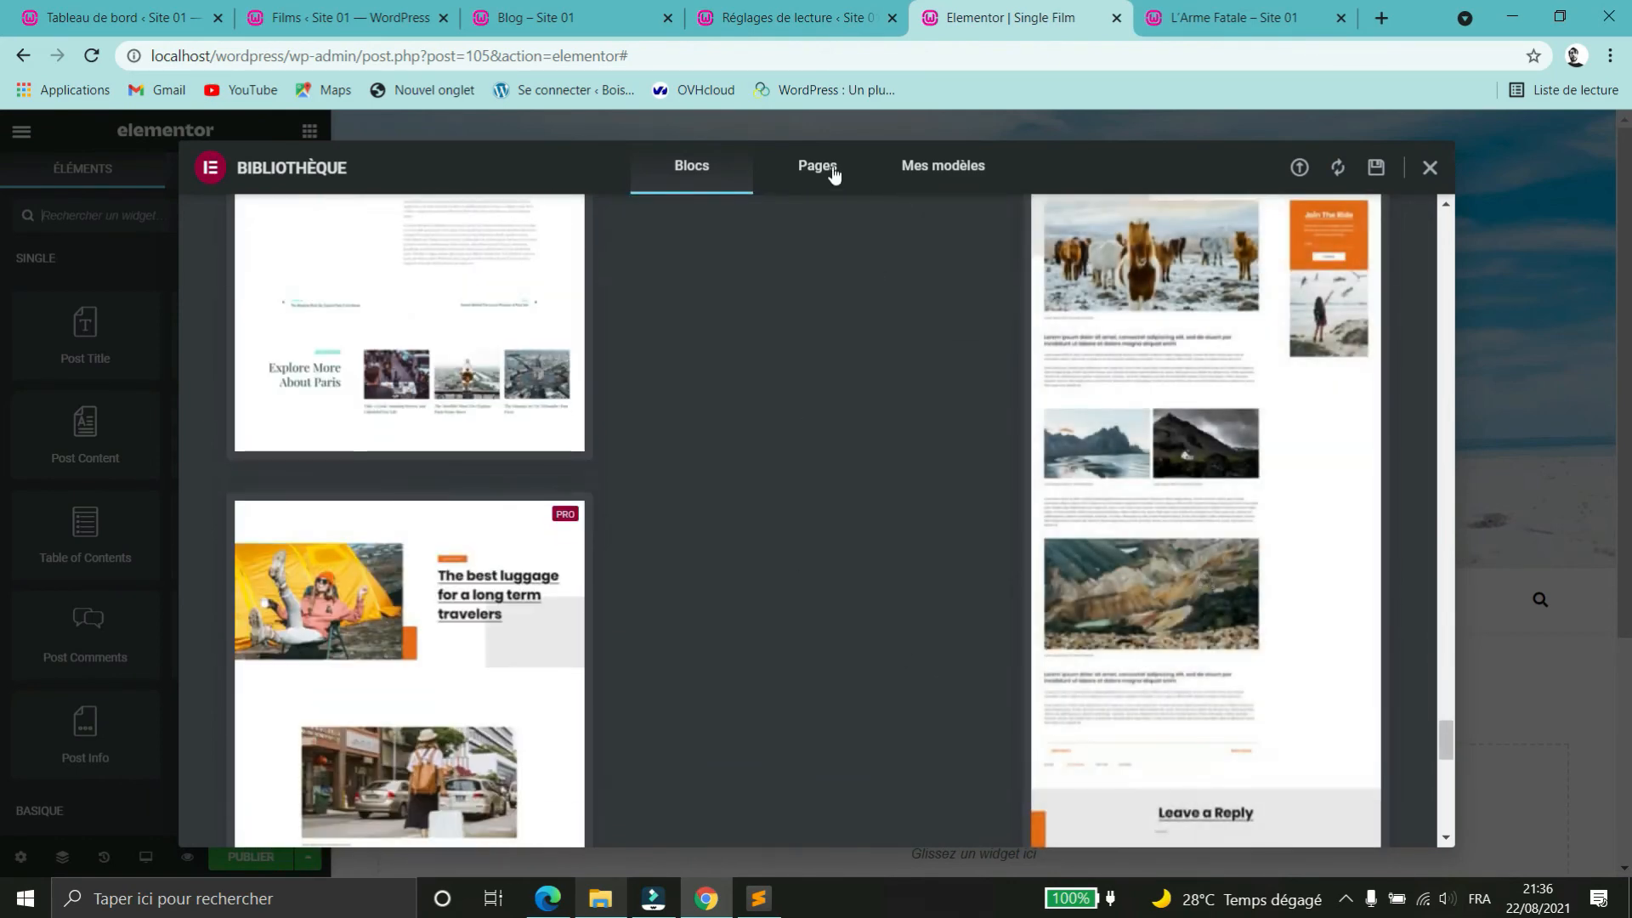
click(1430, 168)
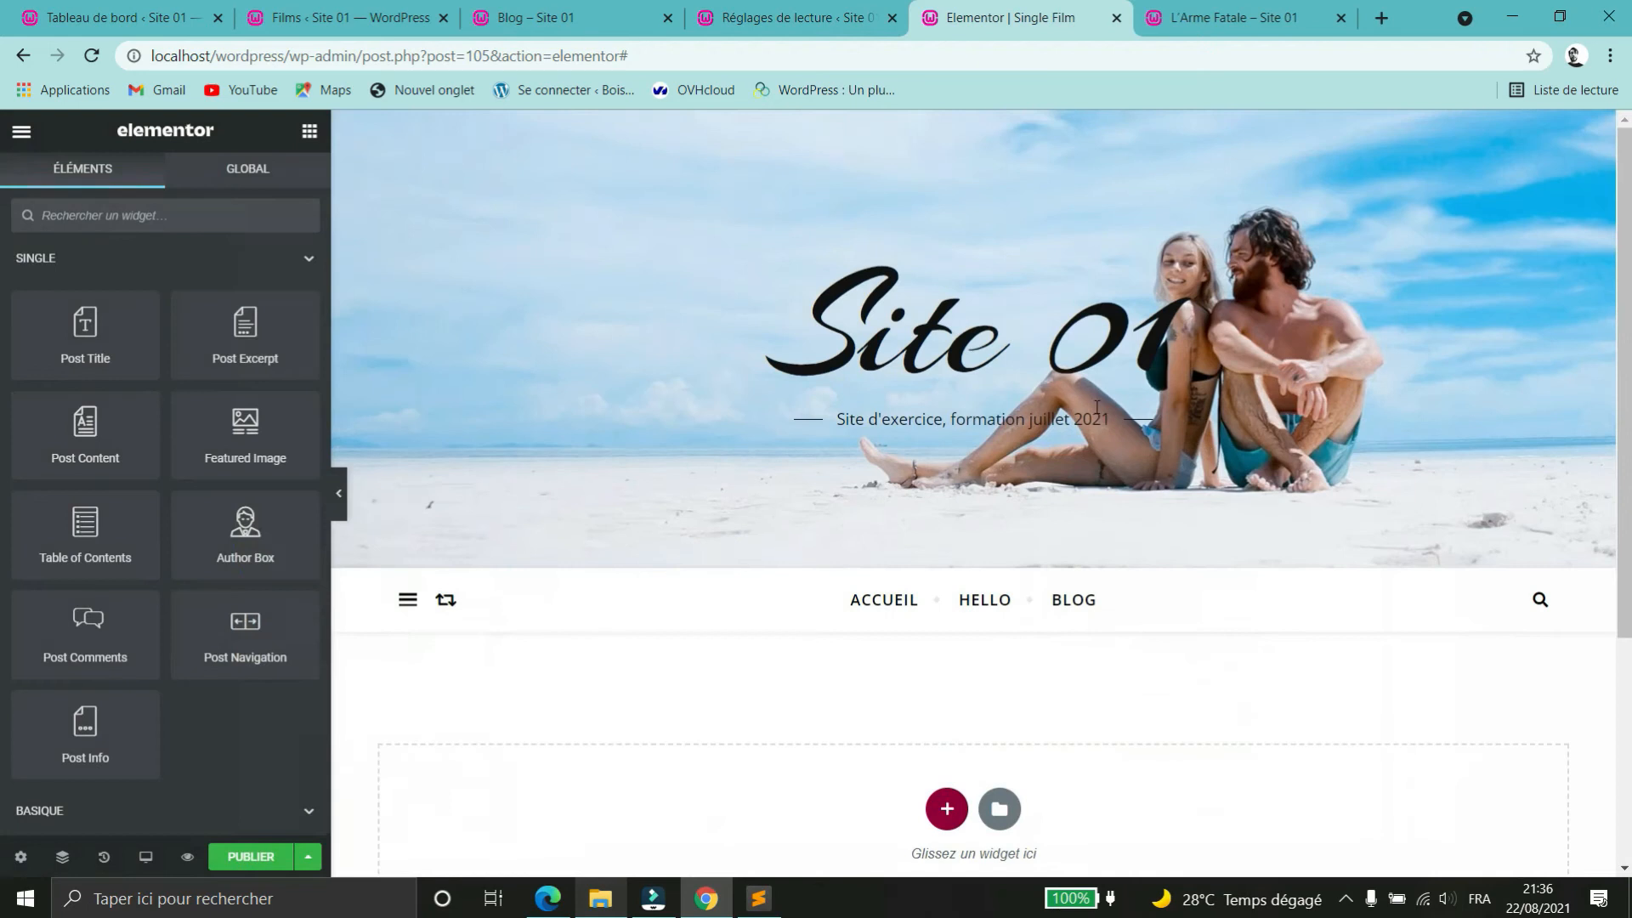
- Add a two-column section with a wide first column and a narrow second one, and set its content width to full width
scroll(1084, 583, down, 4)
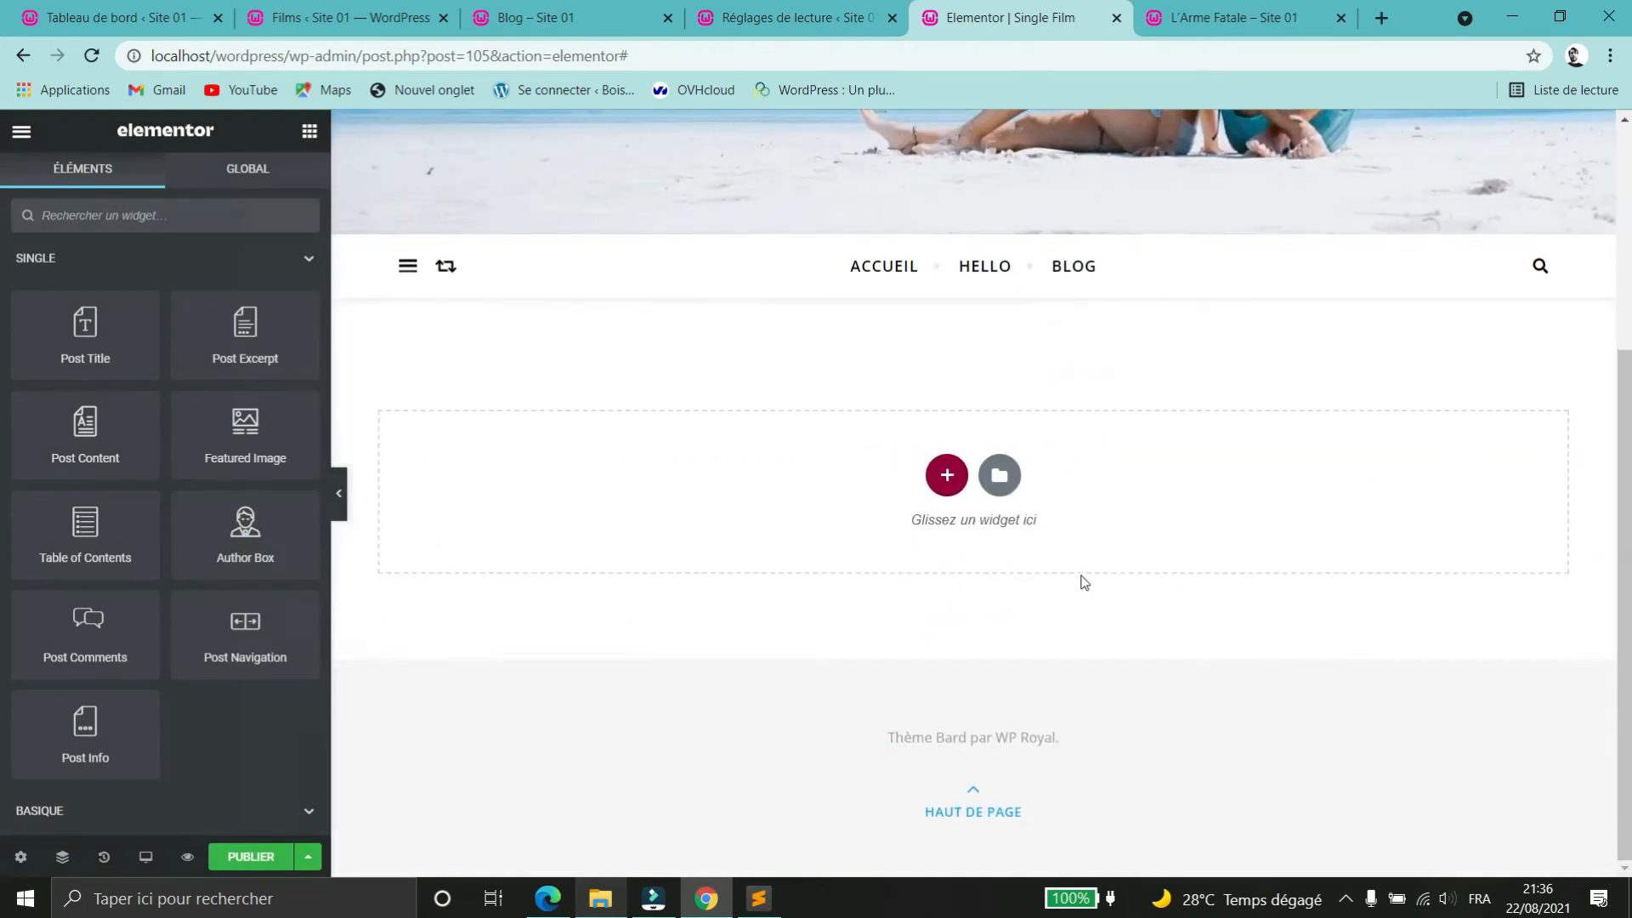
click(947, 476)
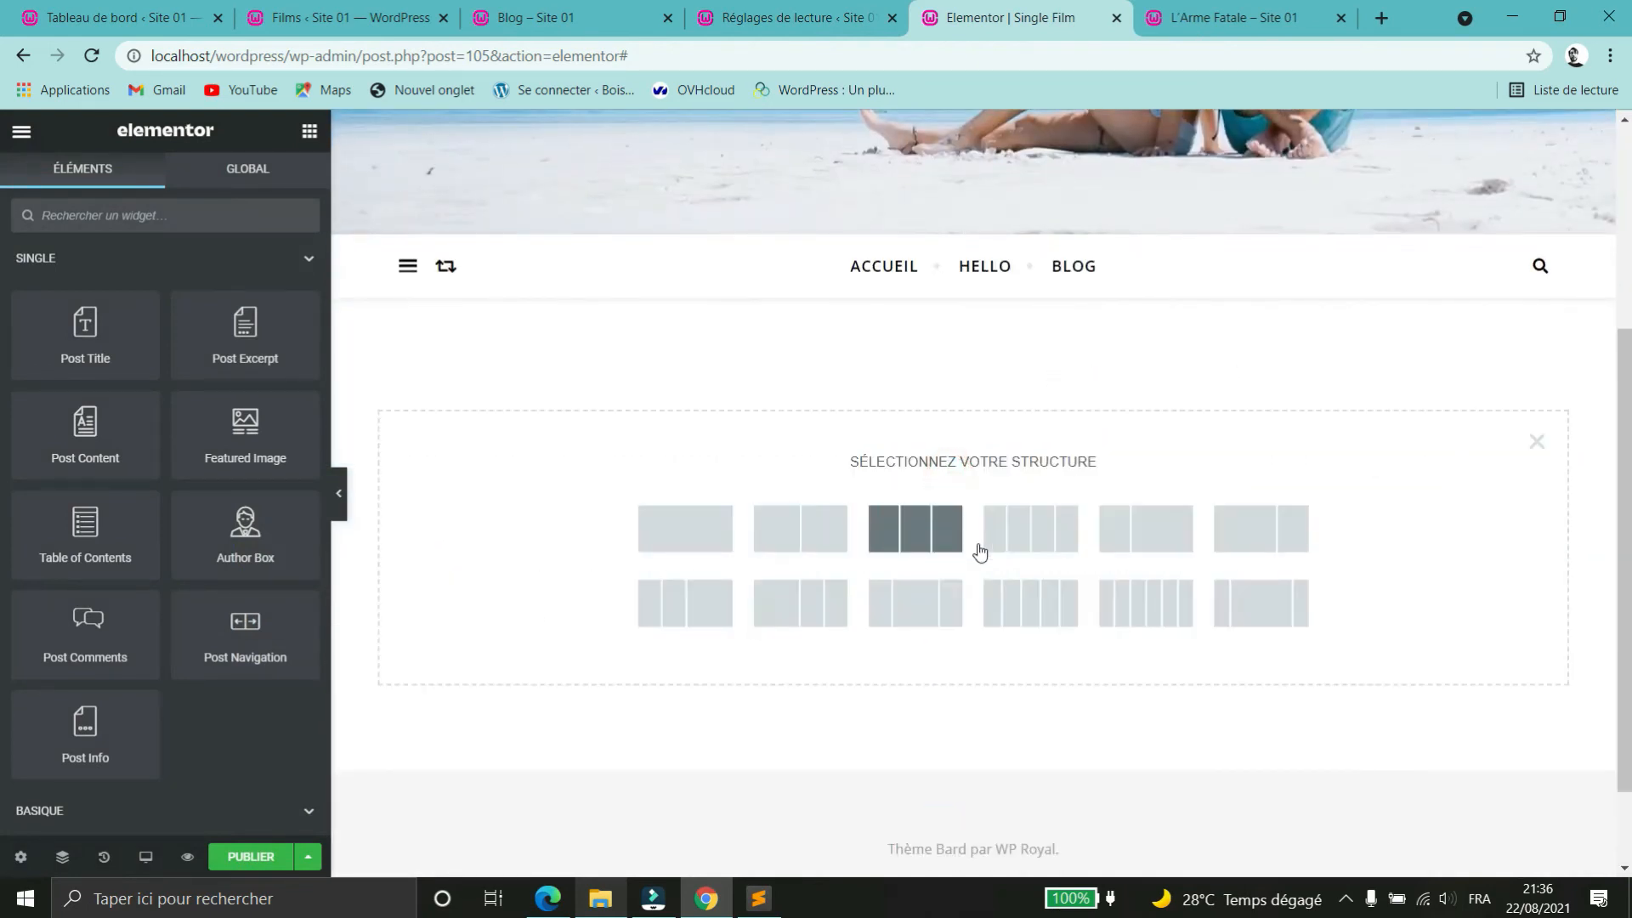
click(1258, 539)
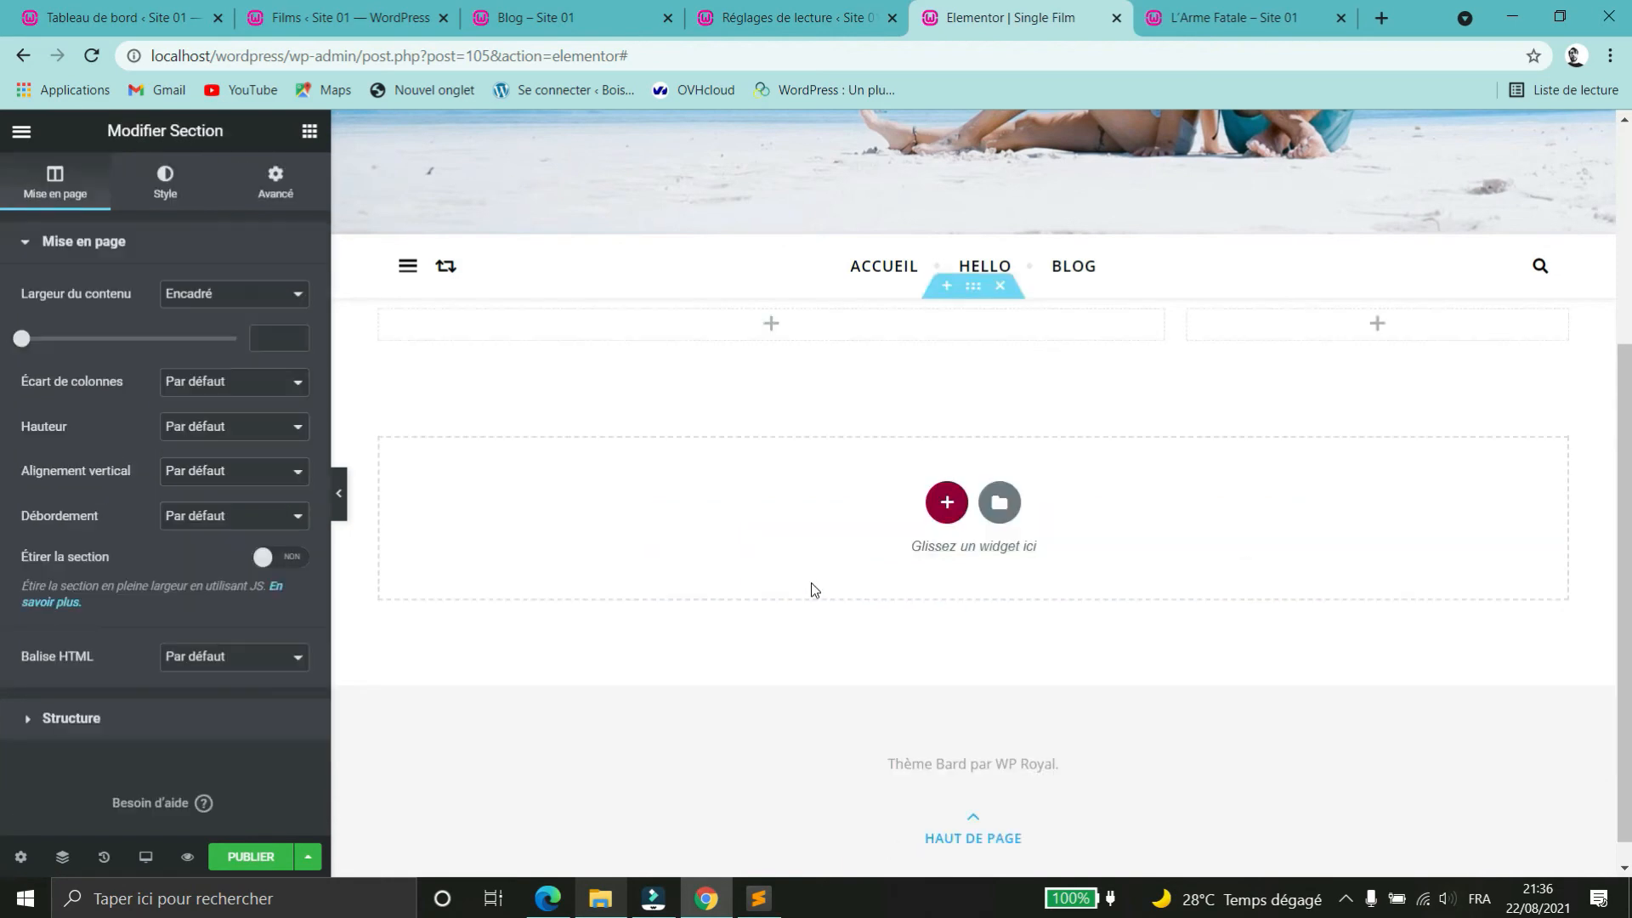
click(246, 294)
click(226, 335)
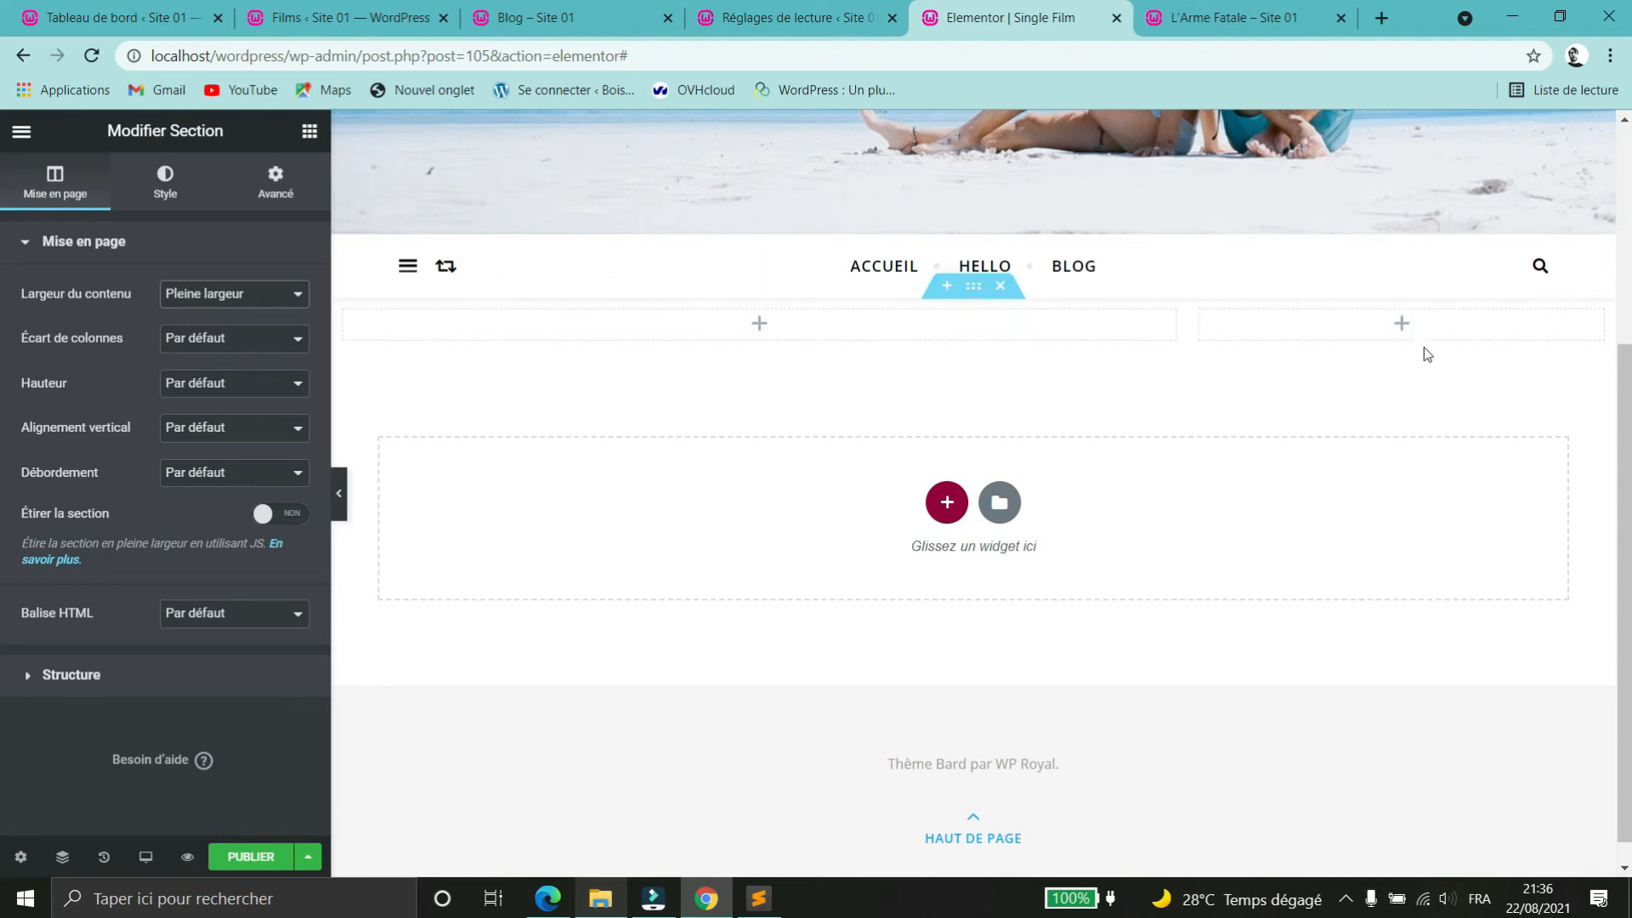
- Add a centred Post Title widget in a new section above the two-column section
click(946, 285)
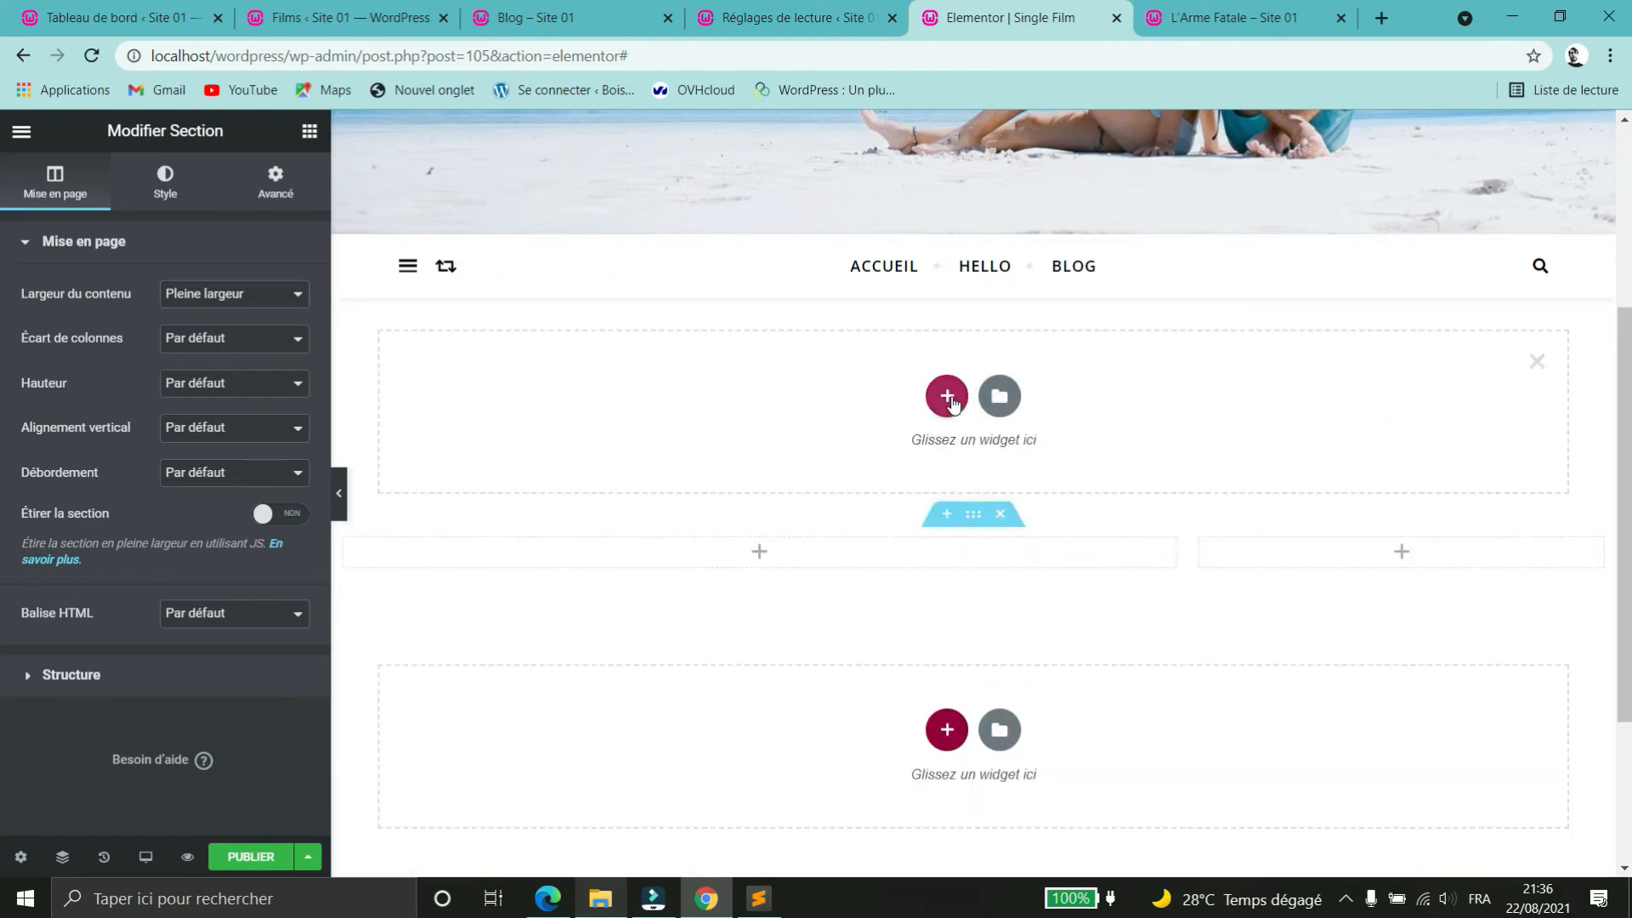
click(310, 134)
drag(89, 333, 976, 325)
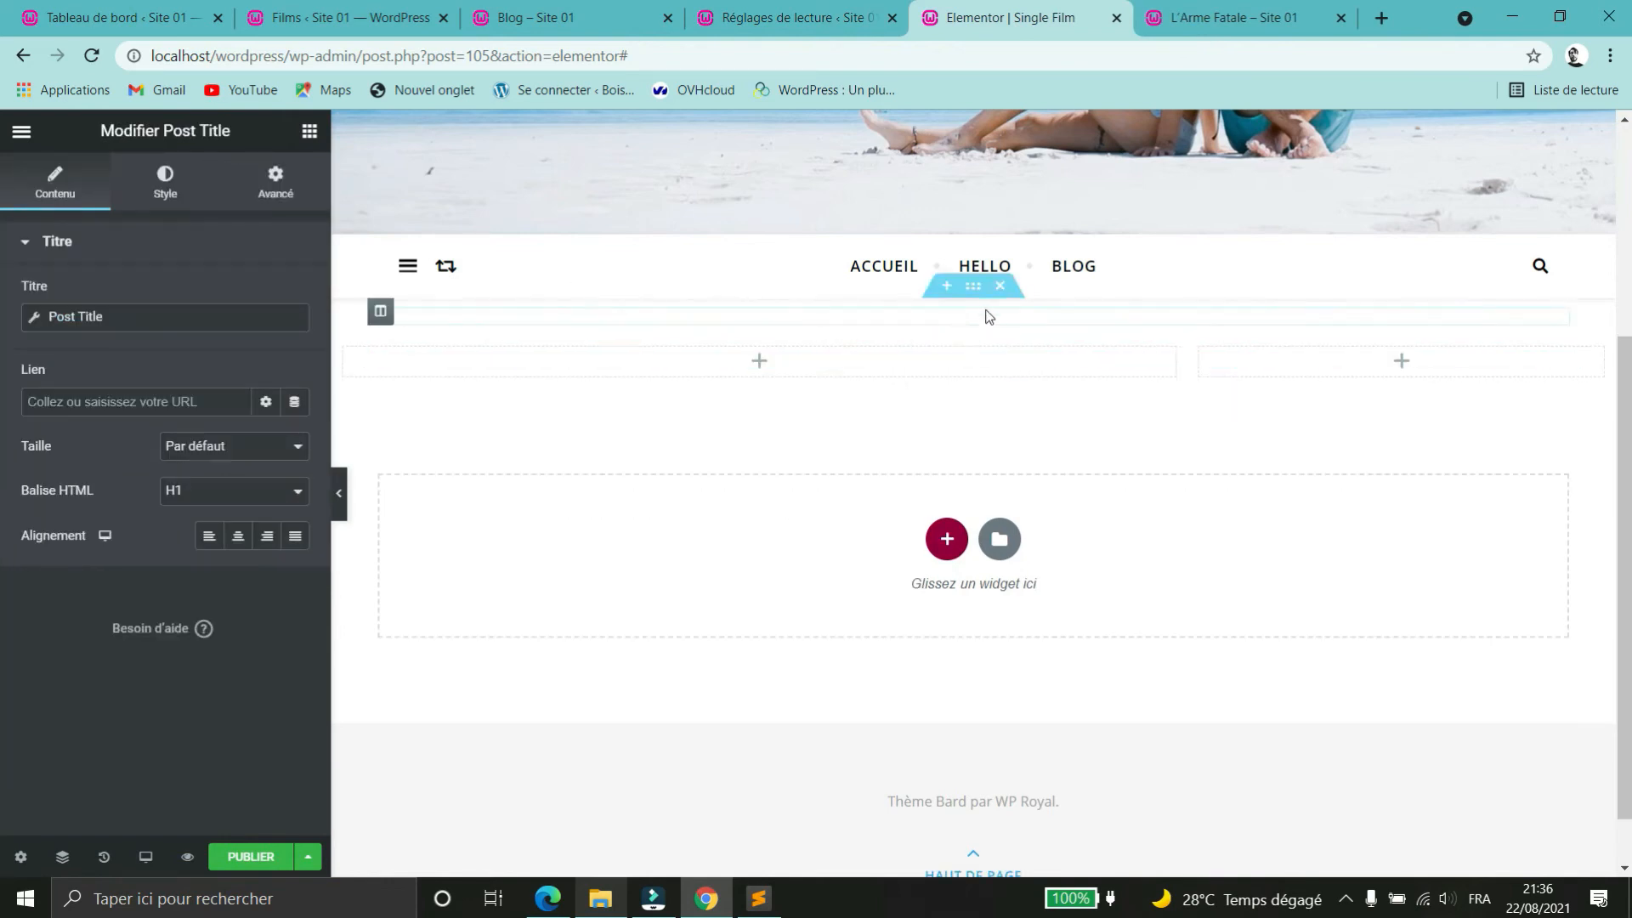
click(239, 535)
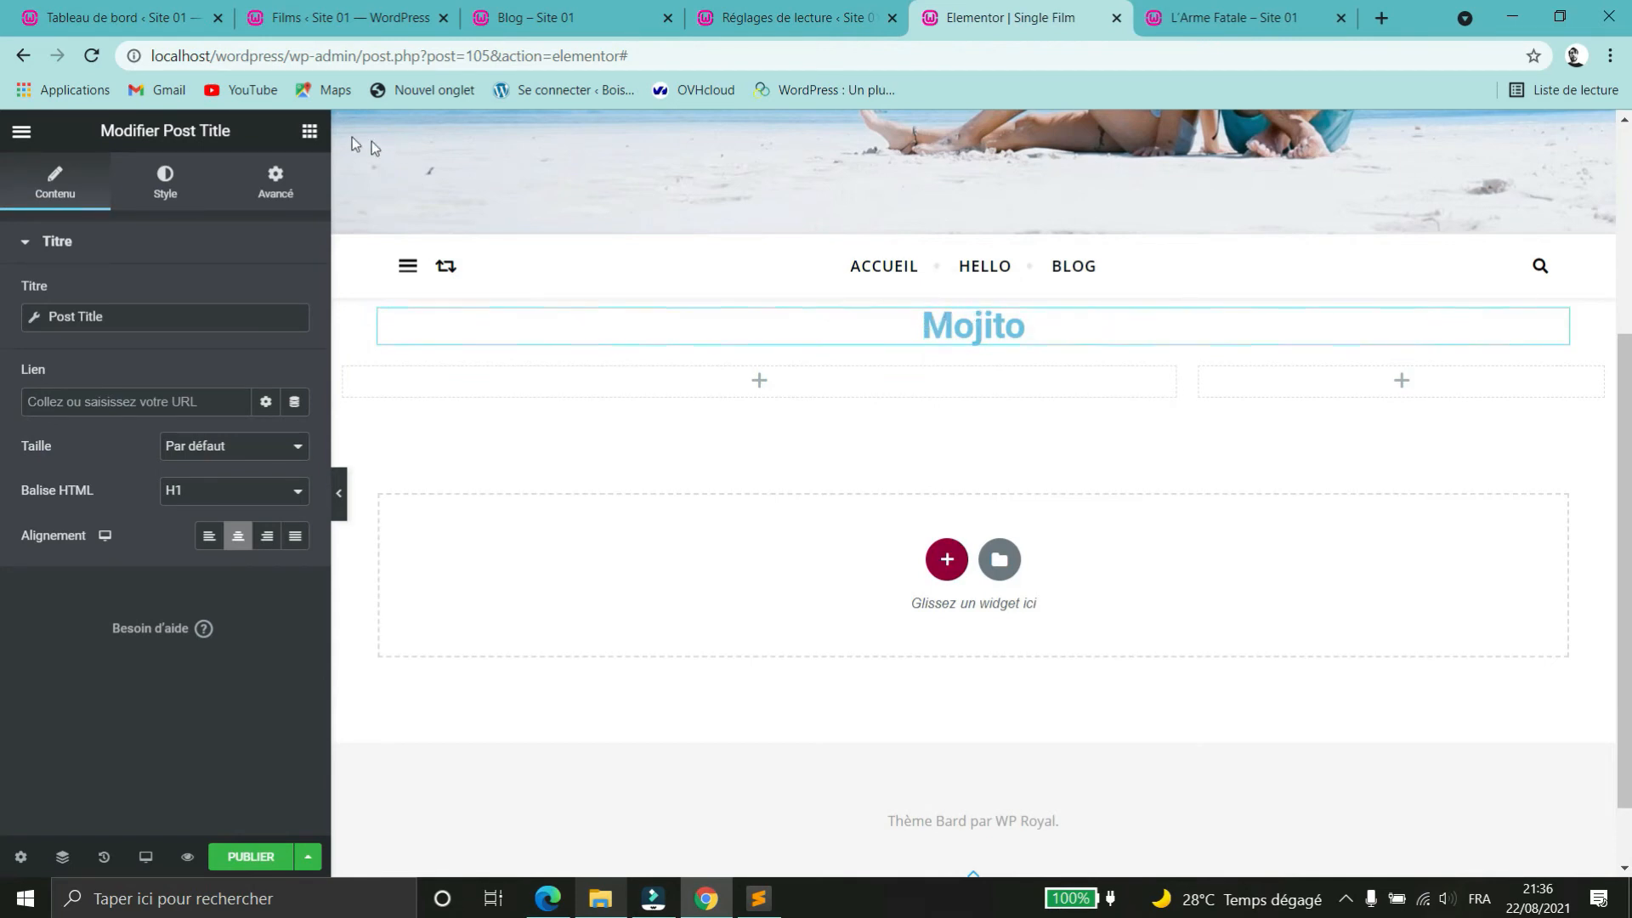
- Place a Featured Image widget in the narrow column, with width and maximum width 400 px, height 600 px and object fit Couvrir
click(310, 132)
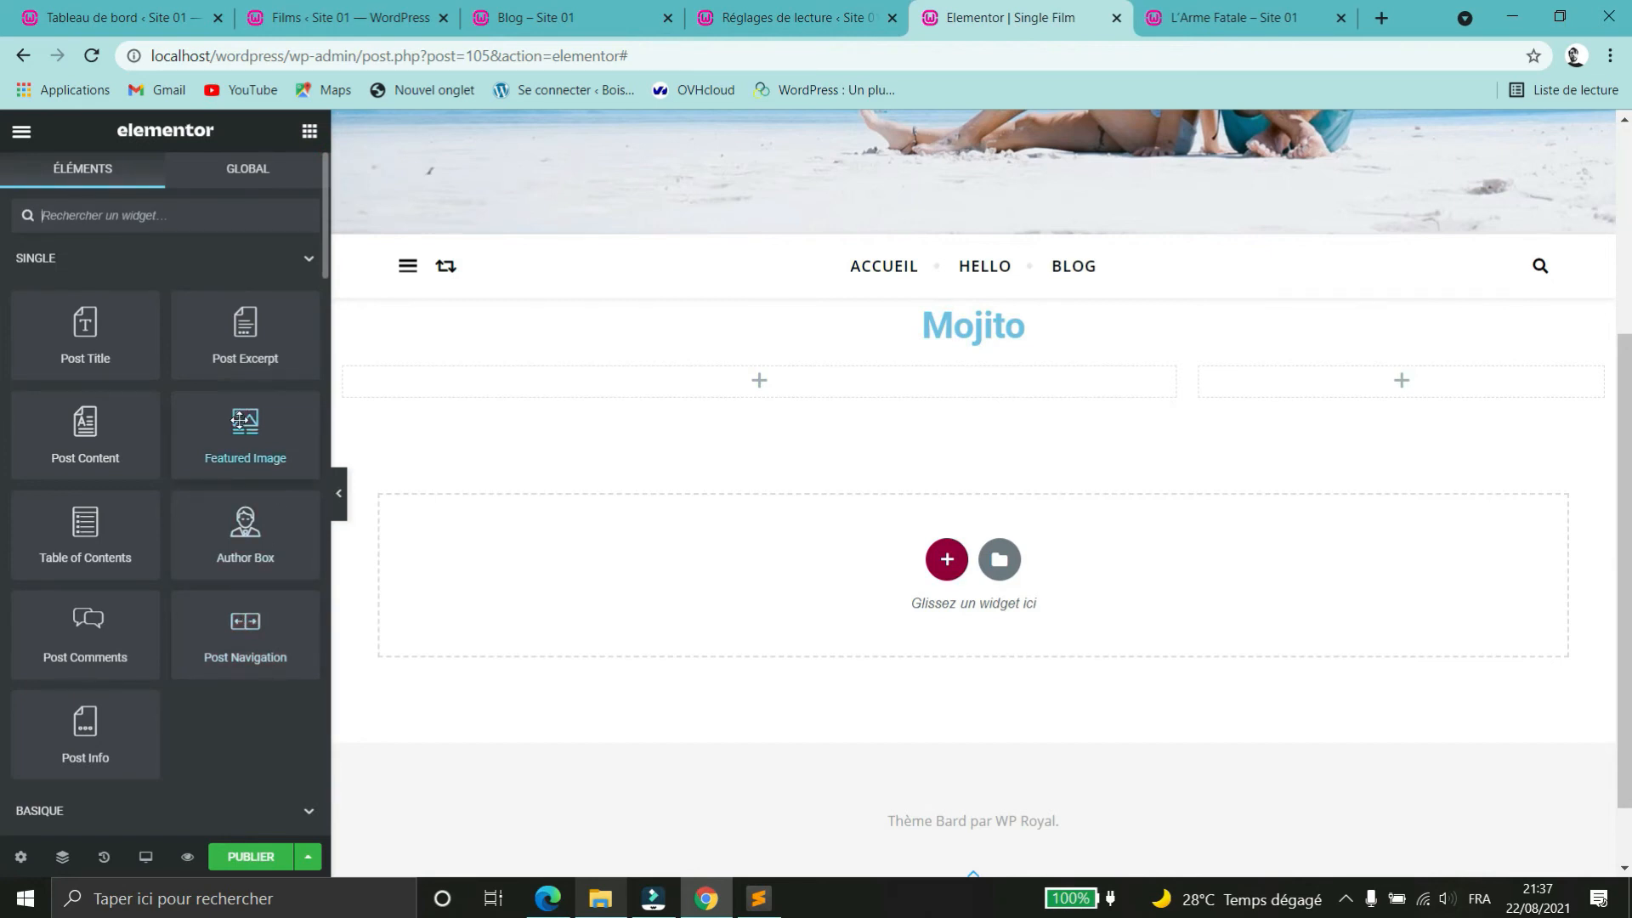
drag(246, 426, 966, 331)
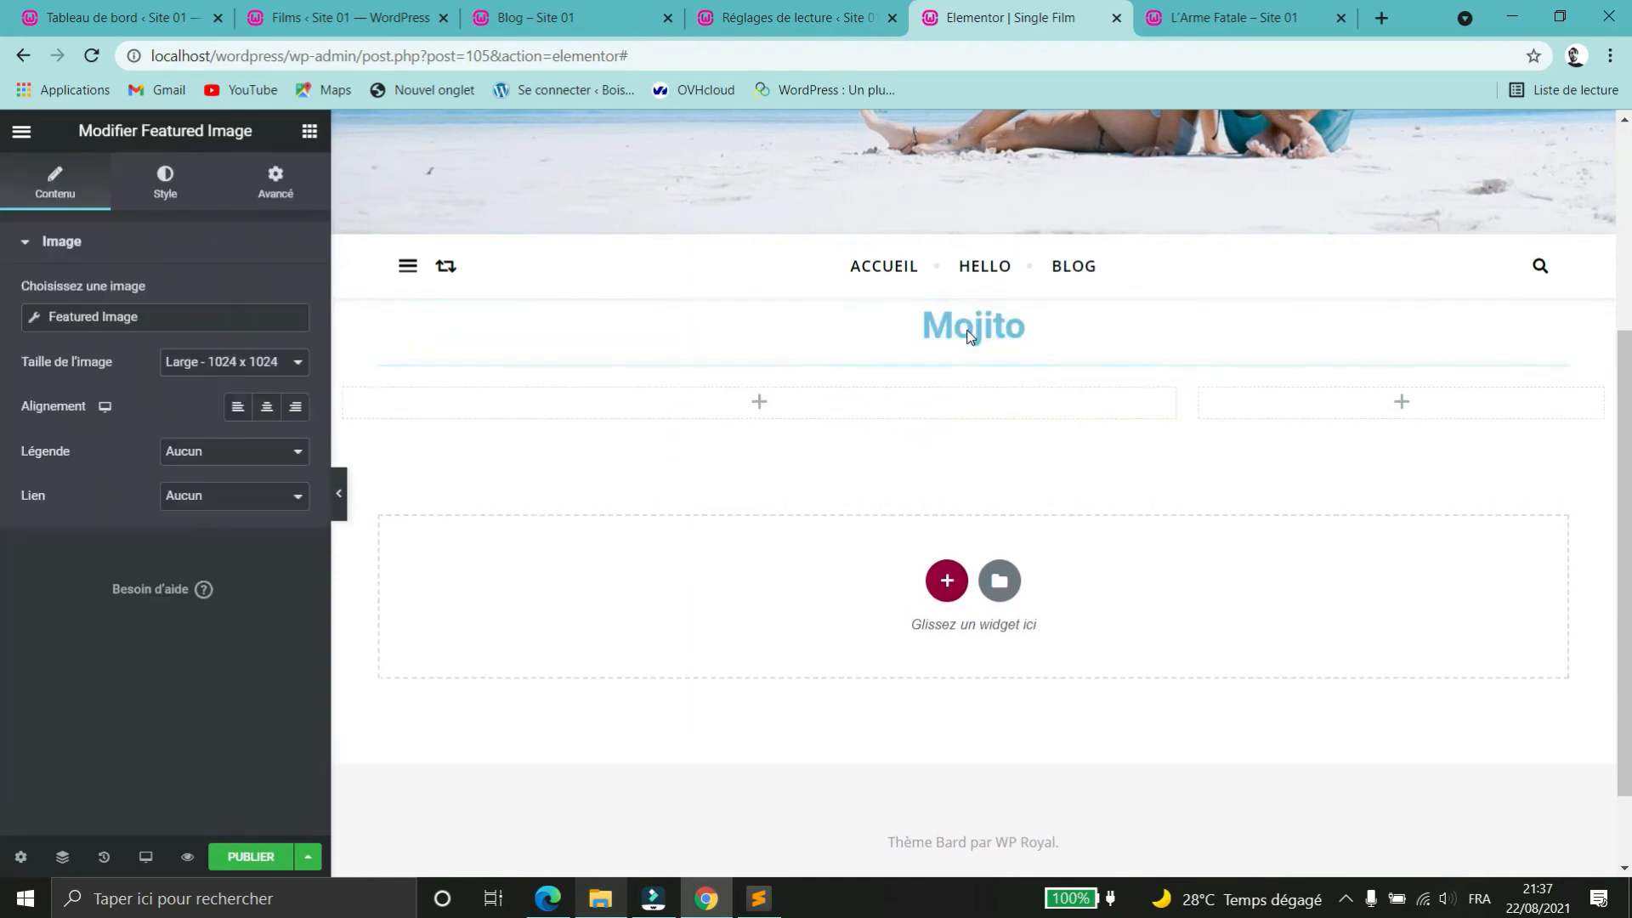
drag(1555, 392, 1384, 420)
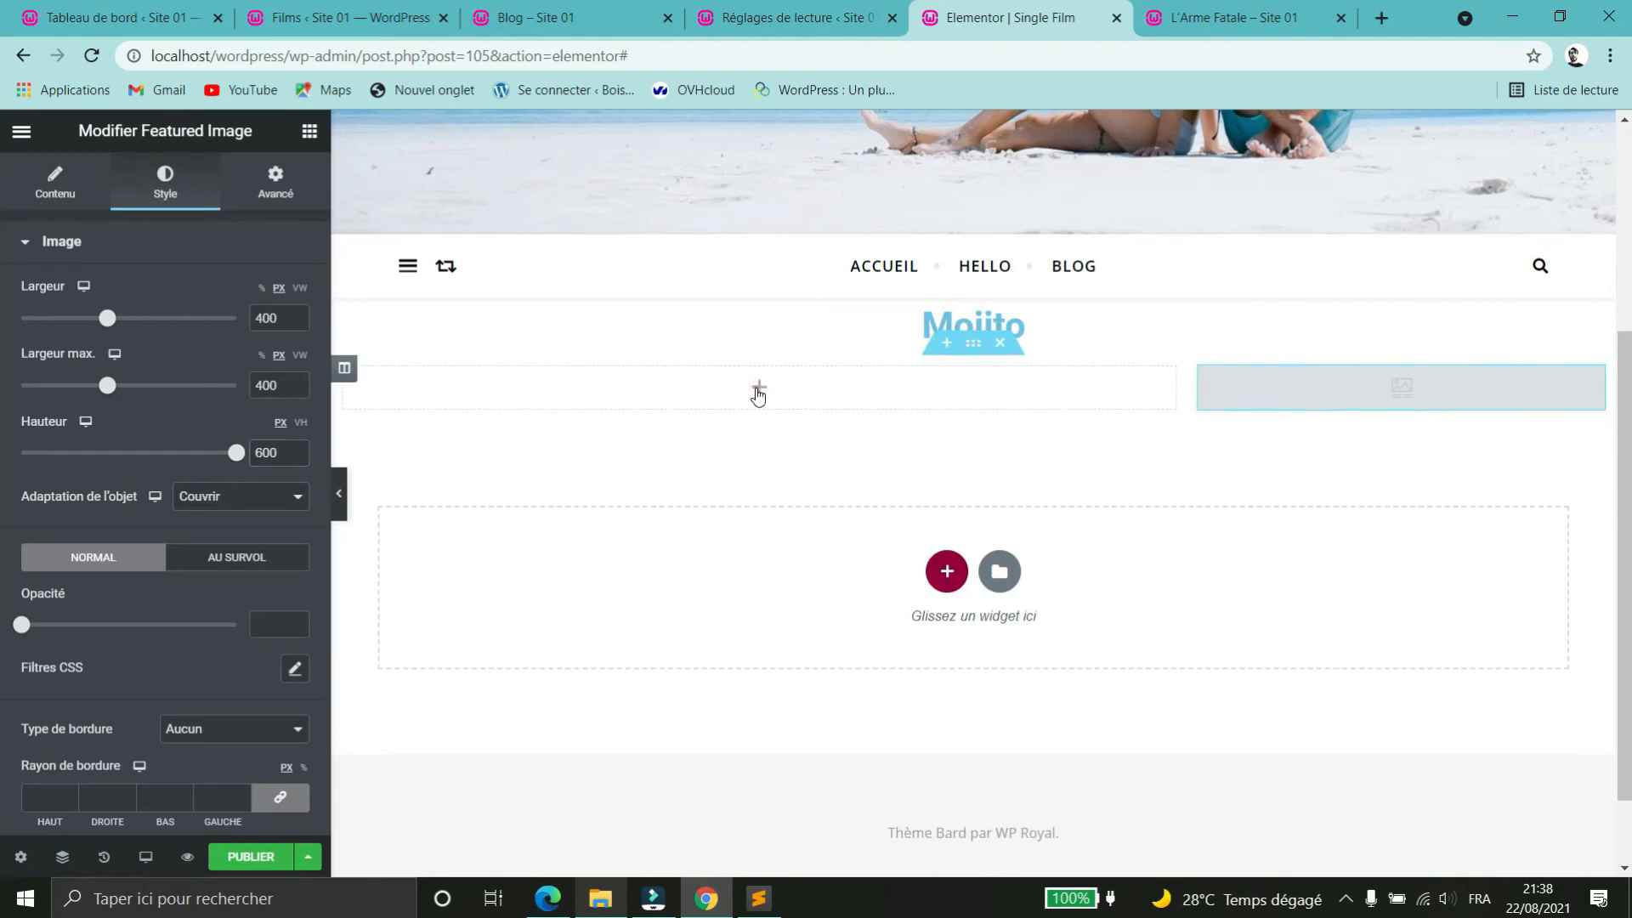
- Add a Post Content widget to the wide column and review the text it displays
click(758, 389)
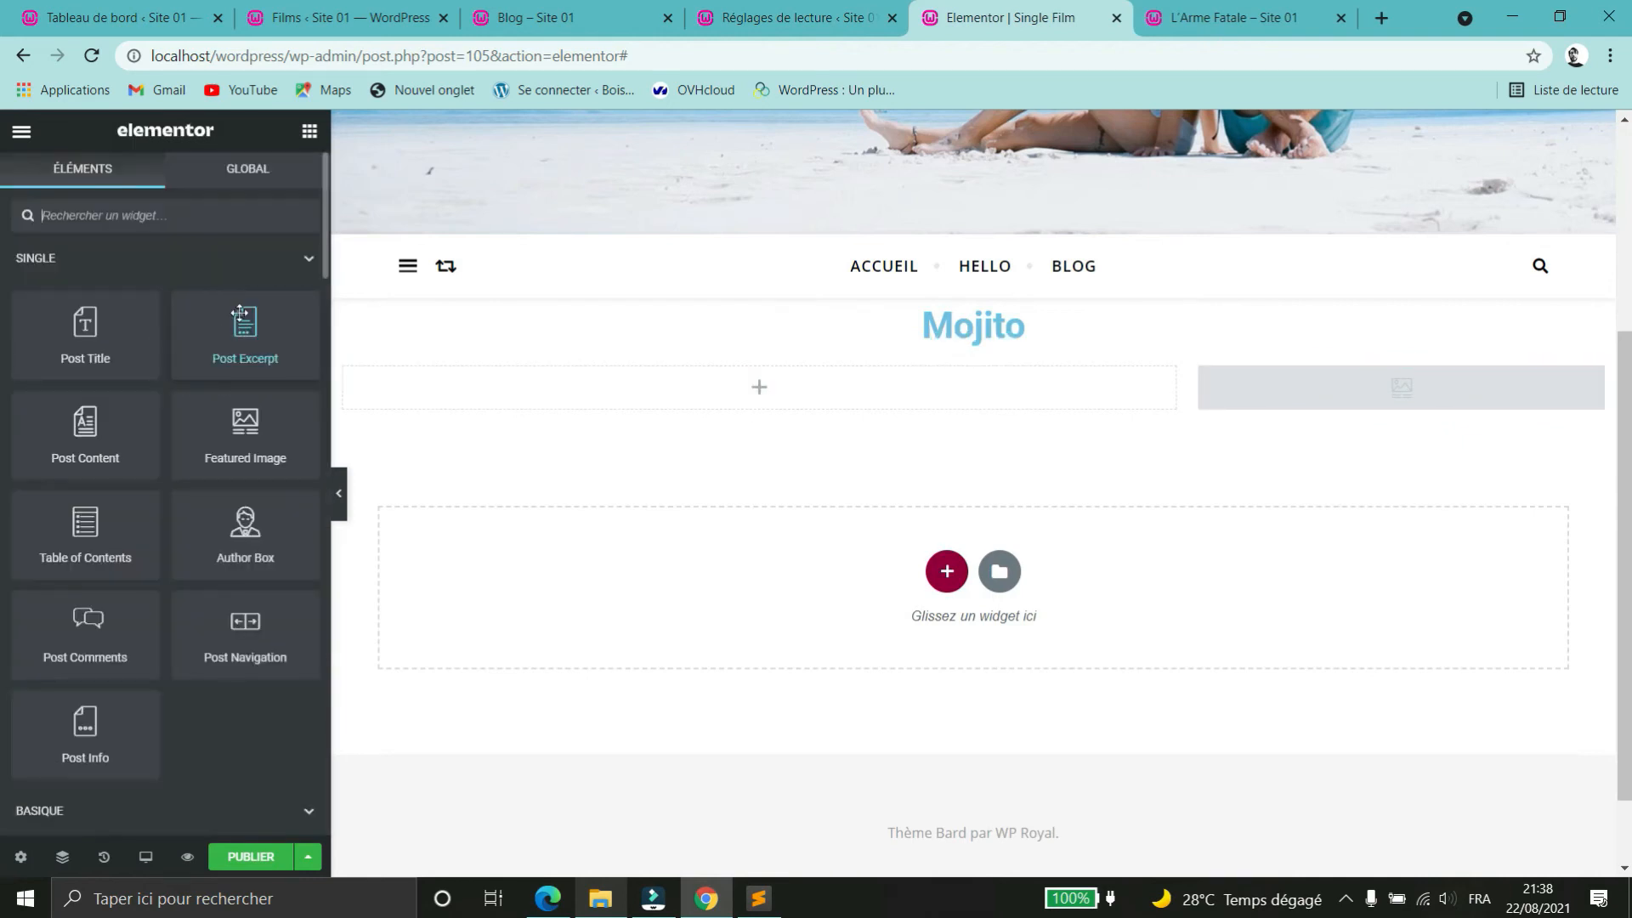
drag(153, 406, 733, 373)
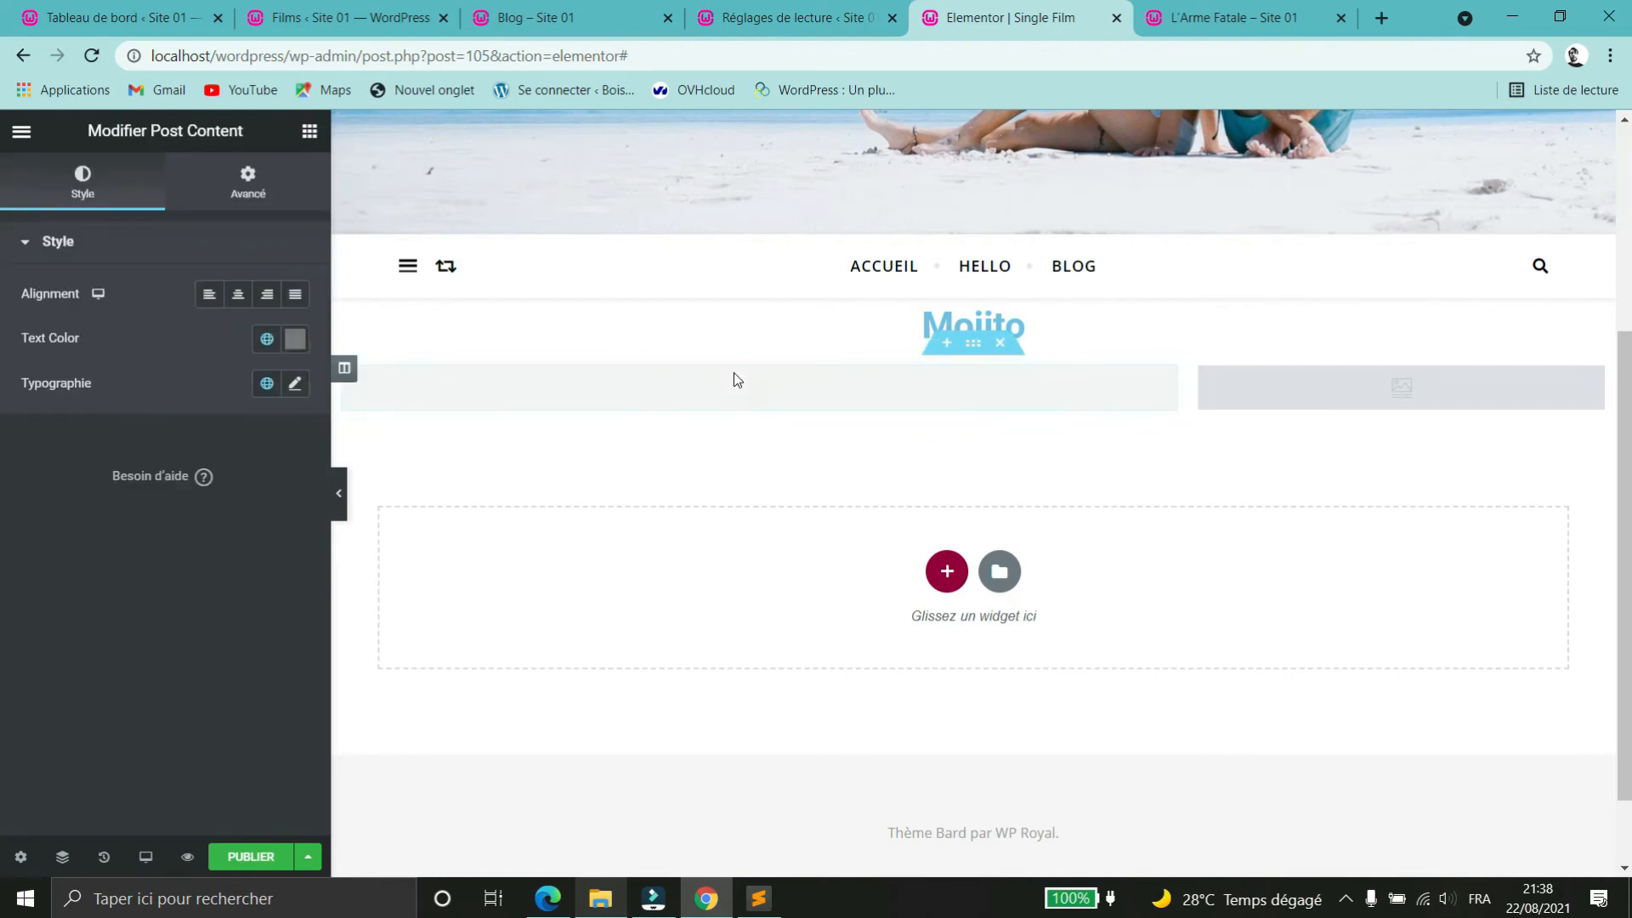
scroll(762, 583, down, 6)
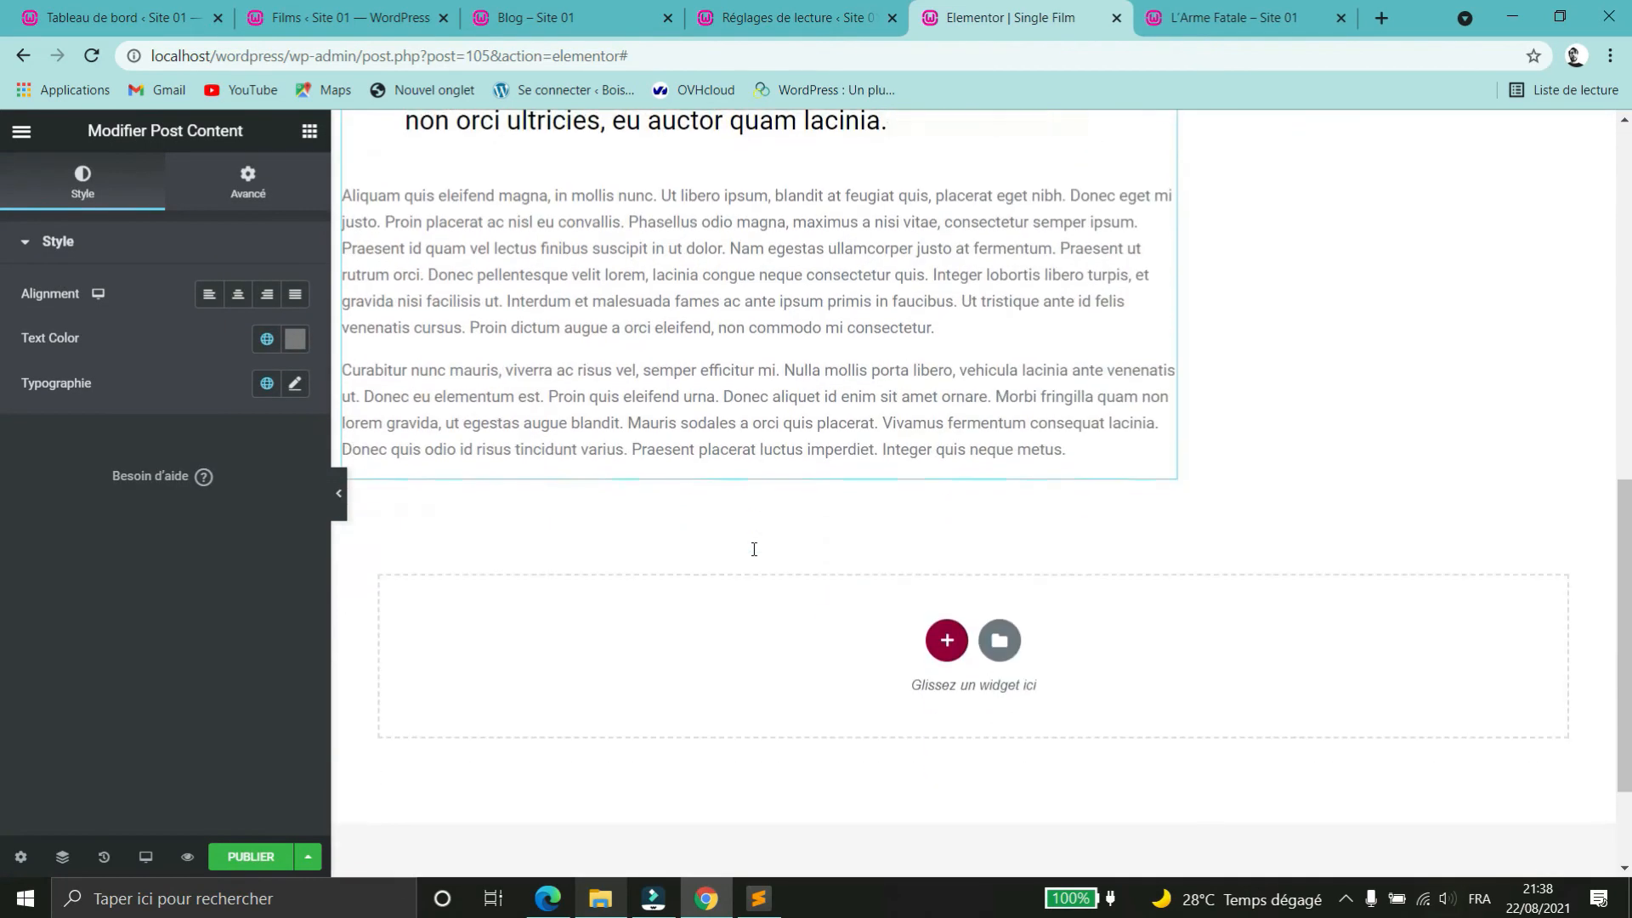
scroll(755, 551, up, 6)
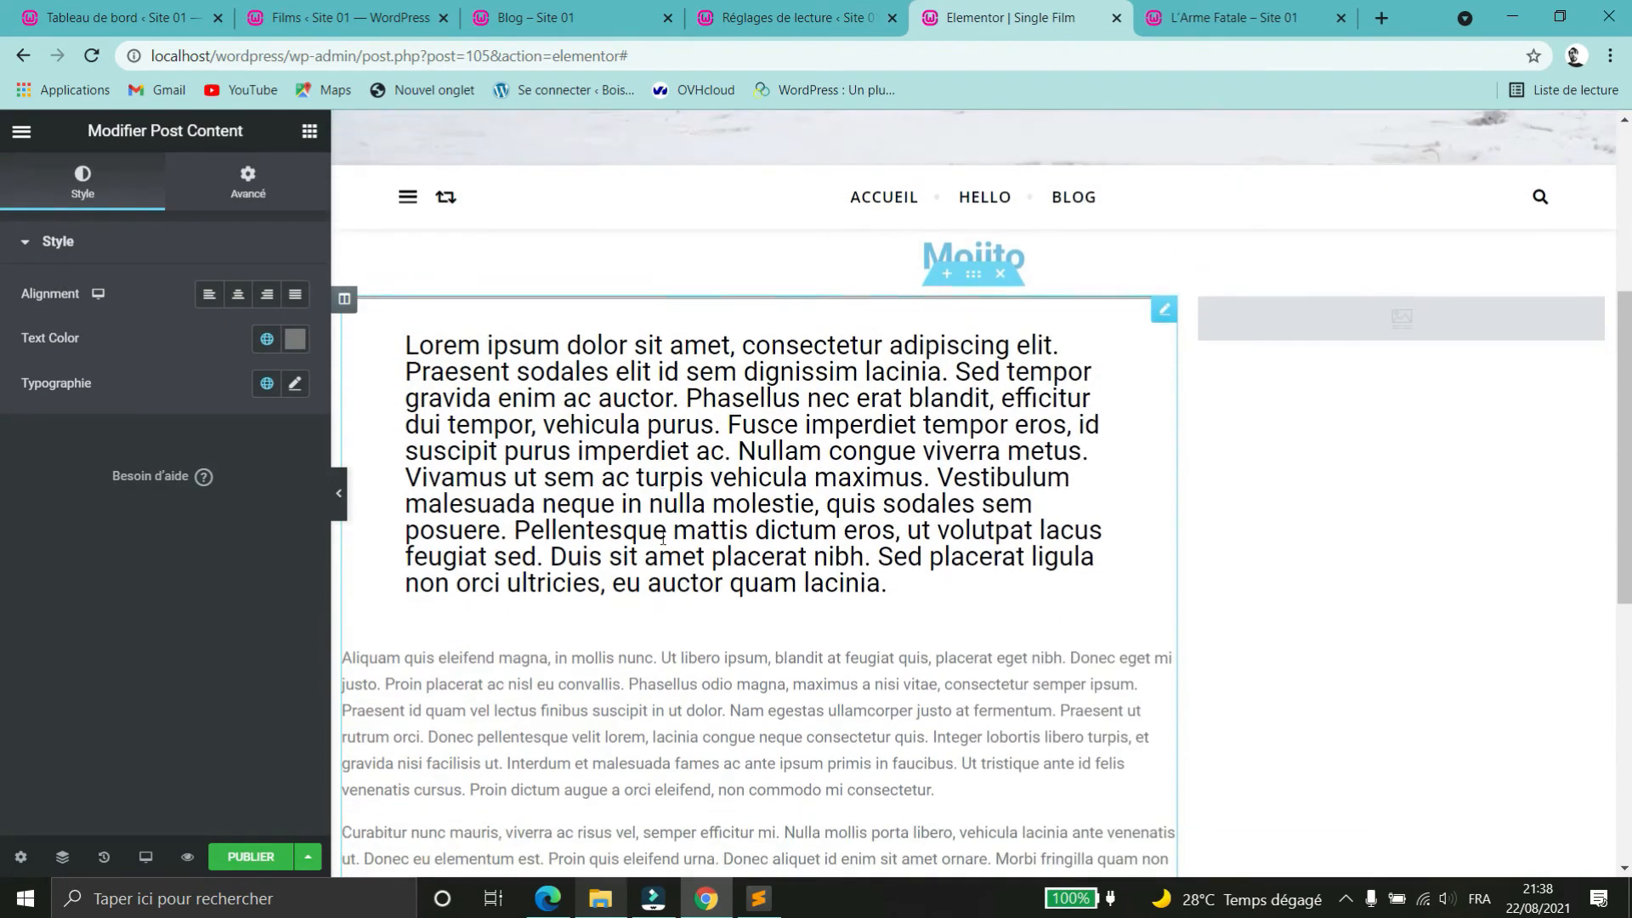
scroll(656, 520, down, 3)
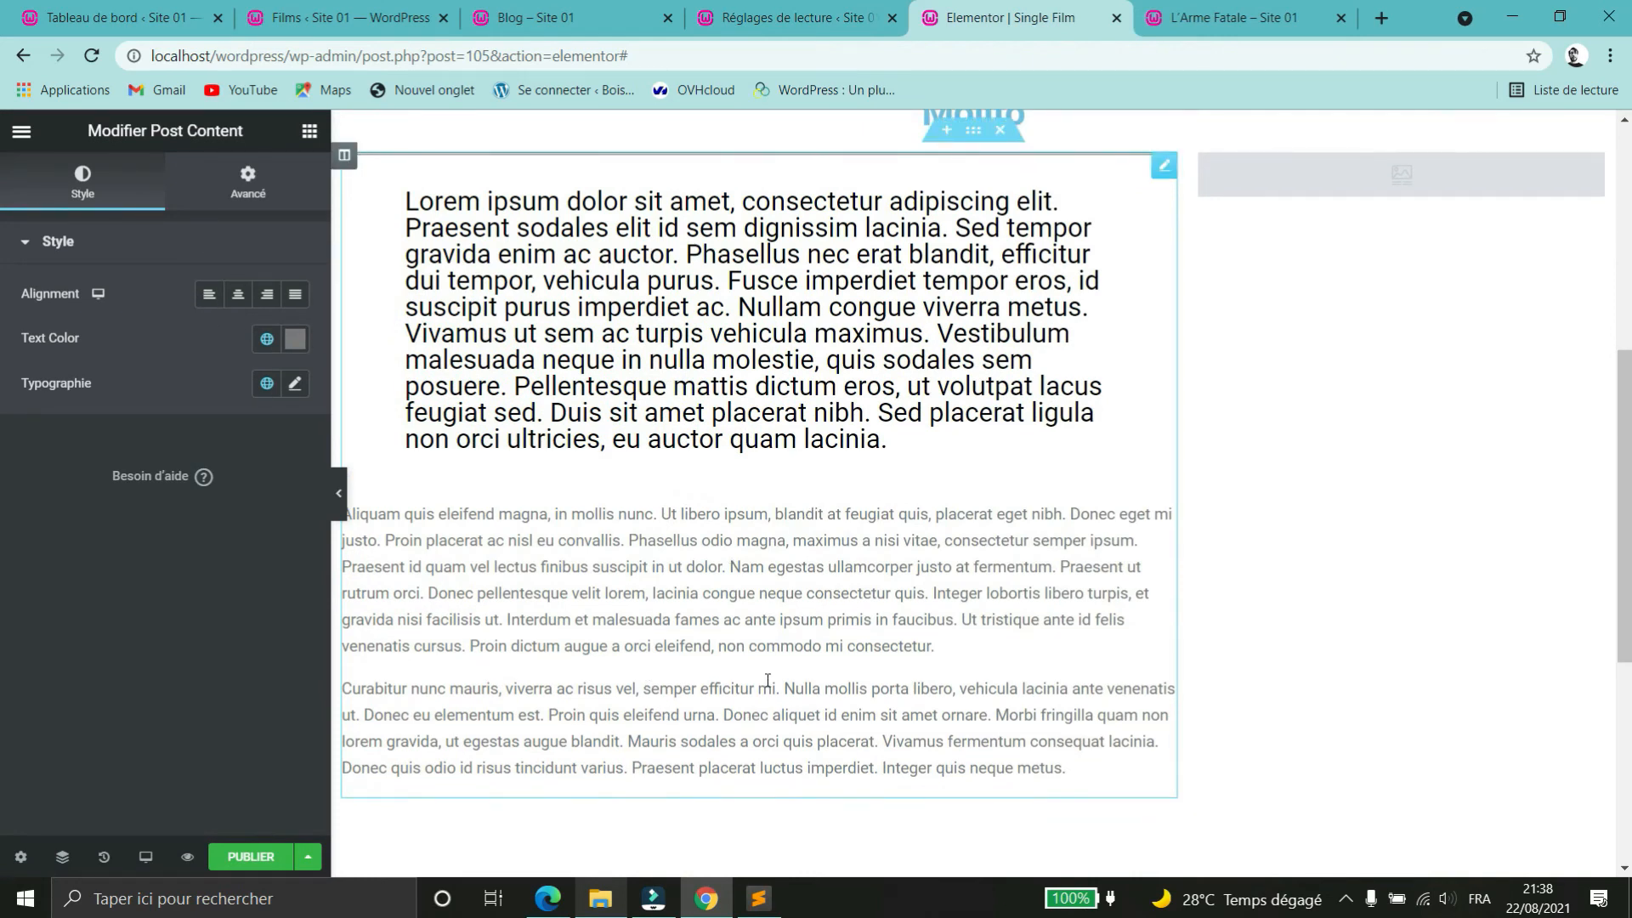
click(298, 209)
click(82, 182)
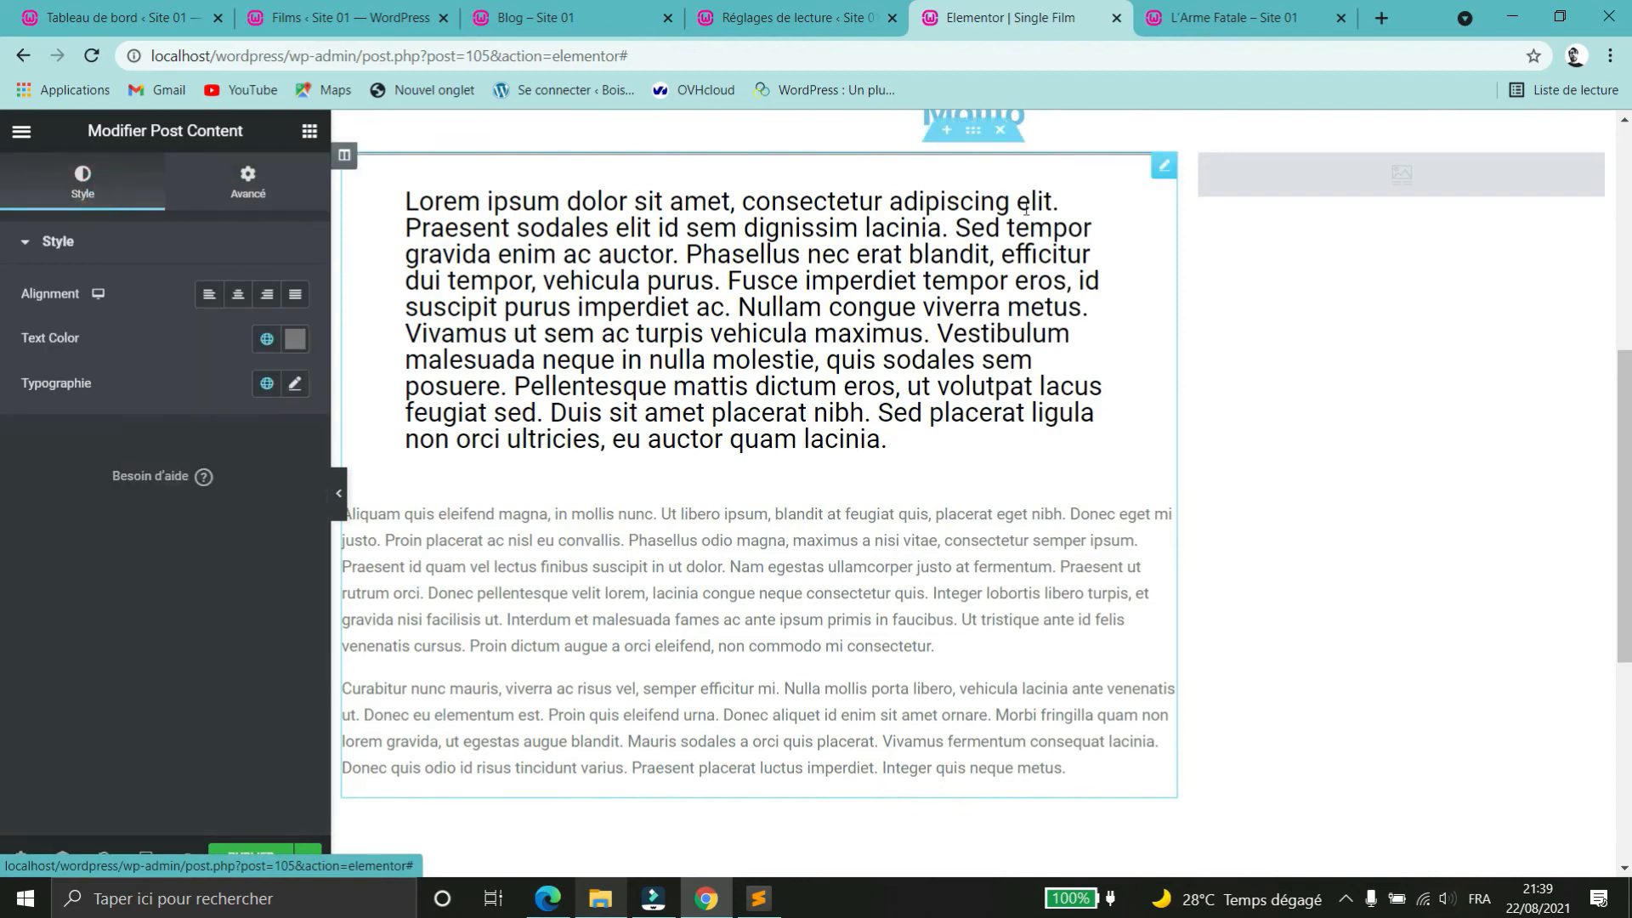
scroll(966, 314, up, 1)
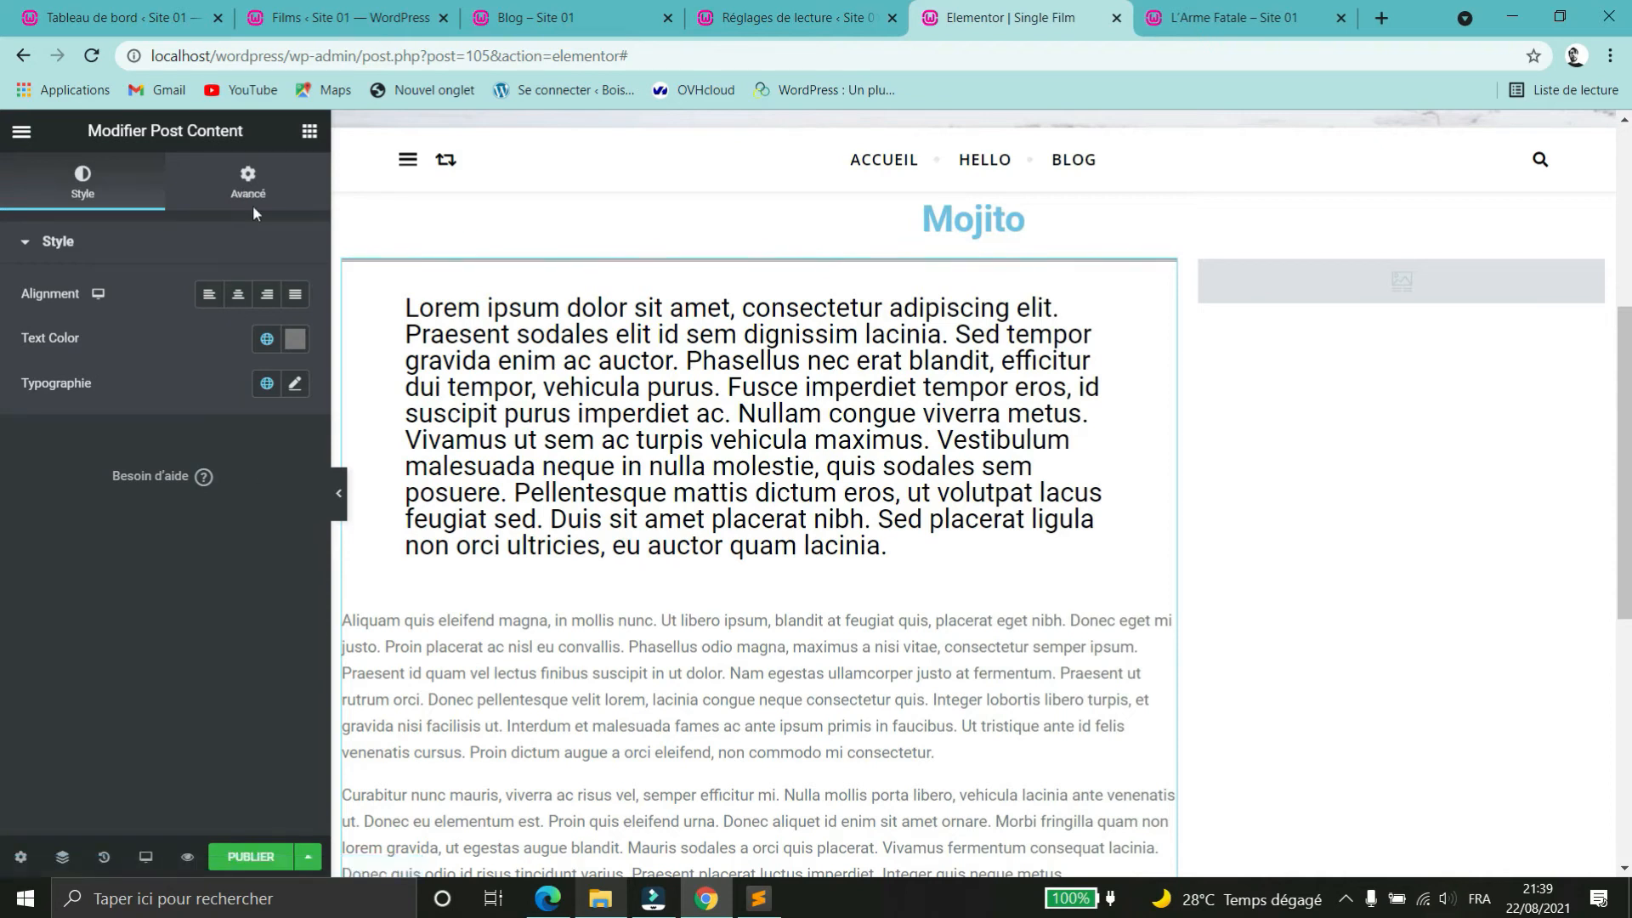
- Add a Post Navigation widget below the post content in the wide column
click(309, 131)
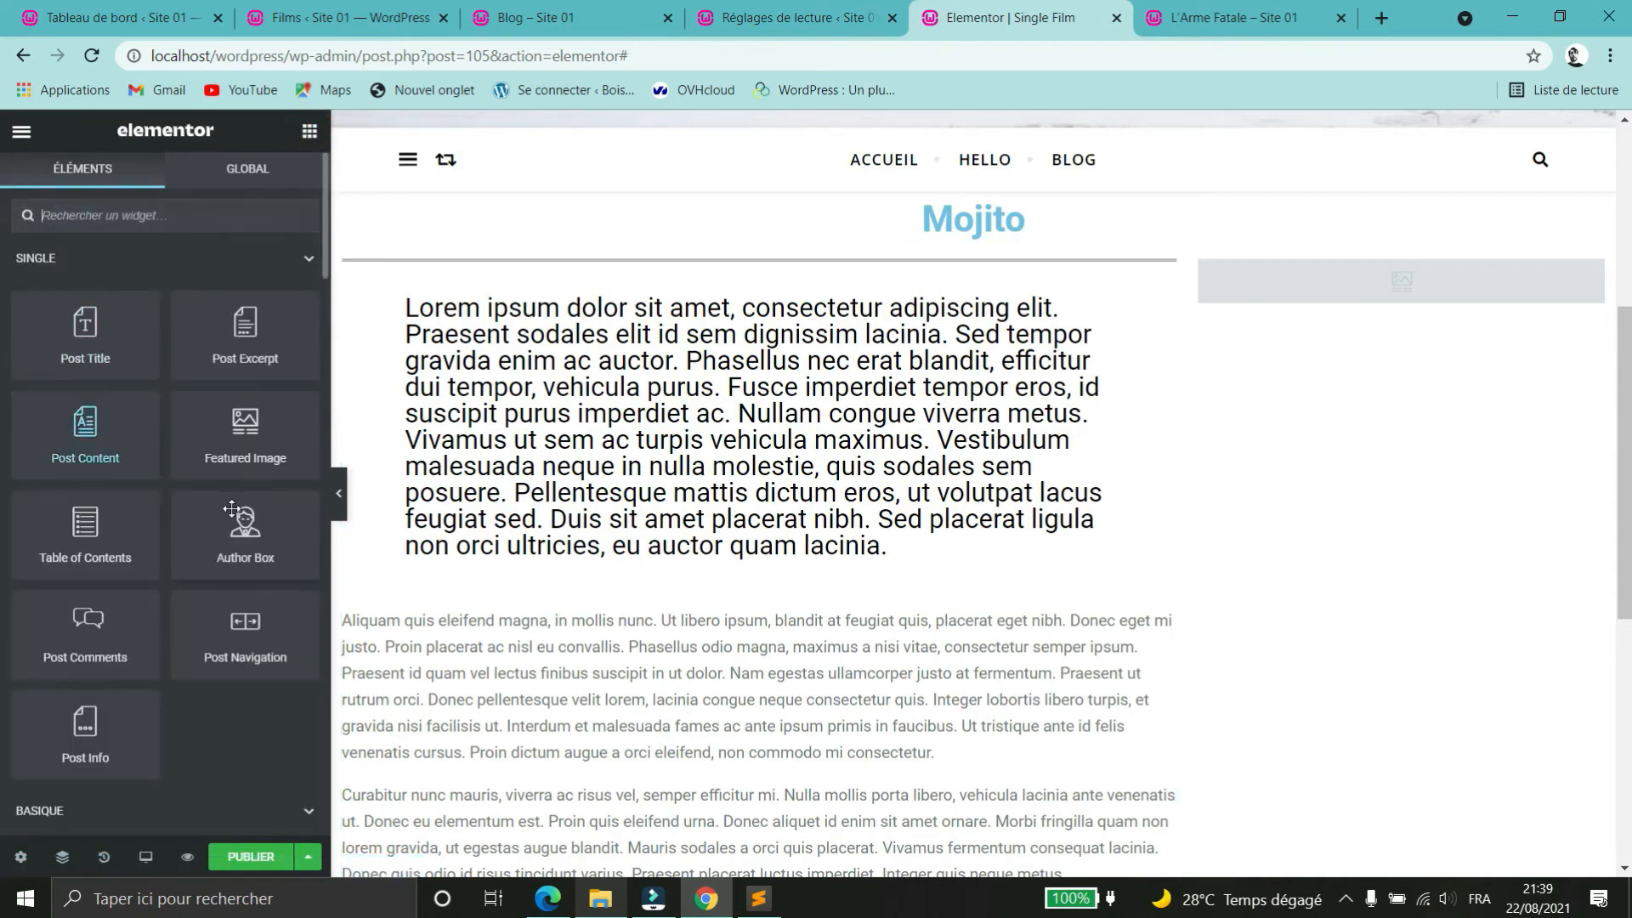
scroll(247, 525, down, 2)
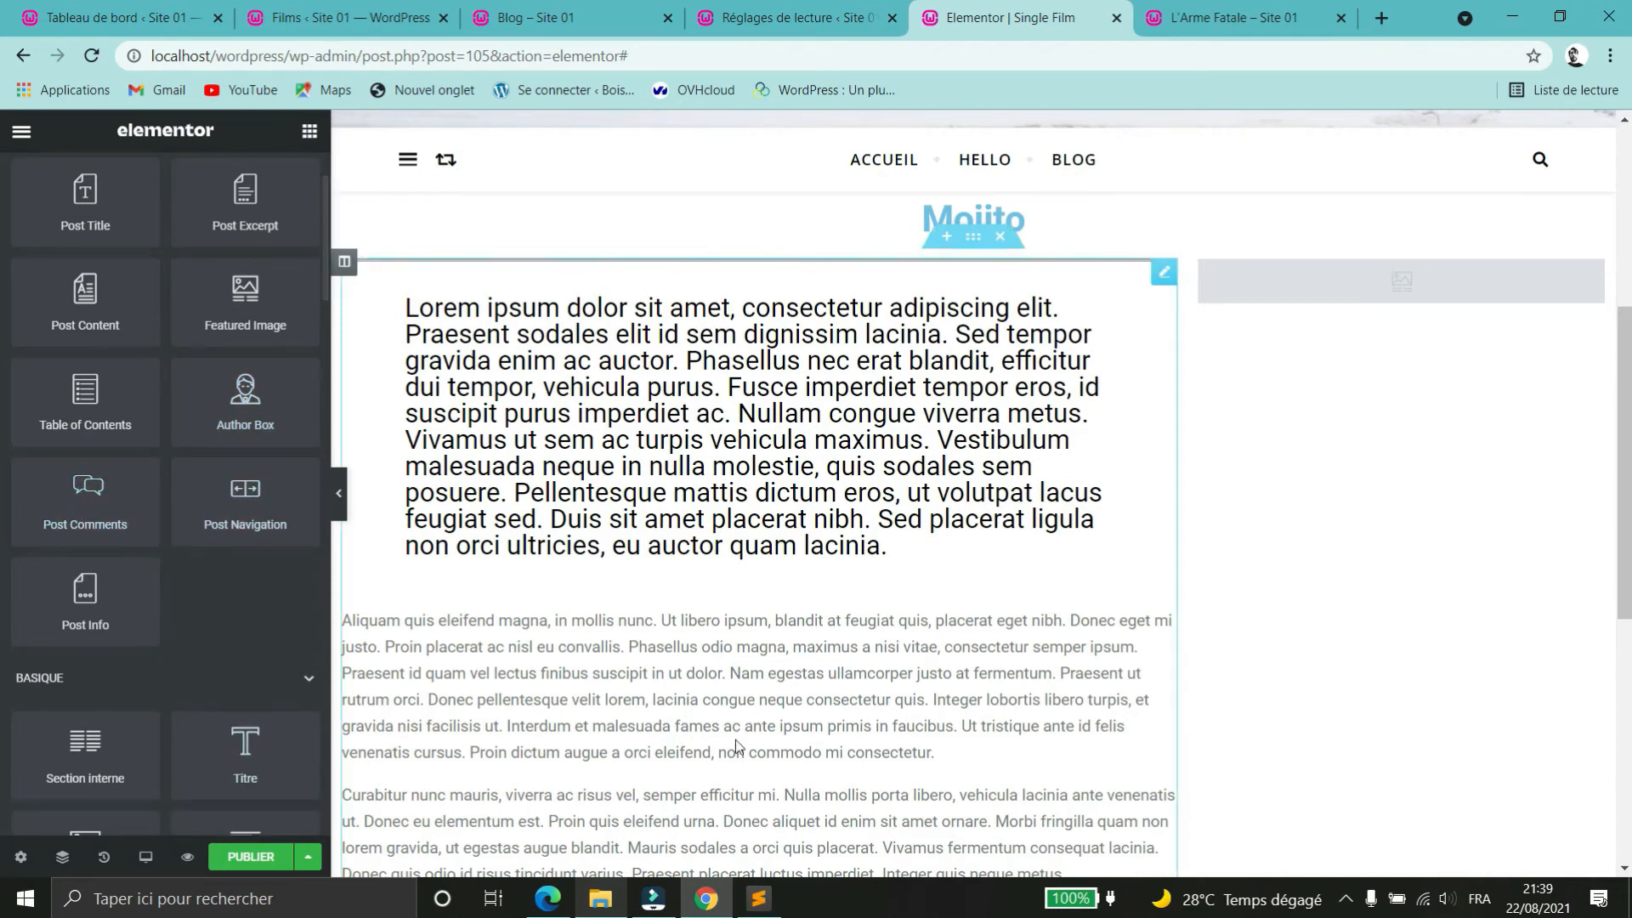
scroll(405, 687, down, 2)
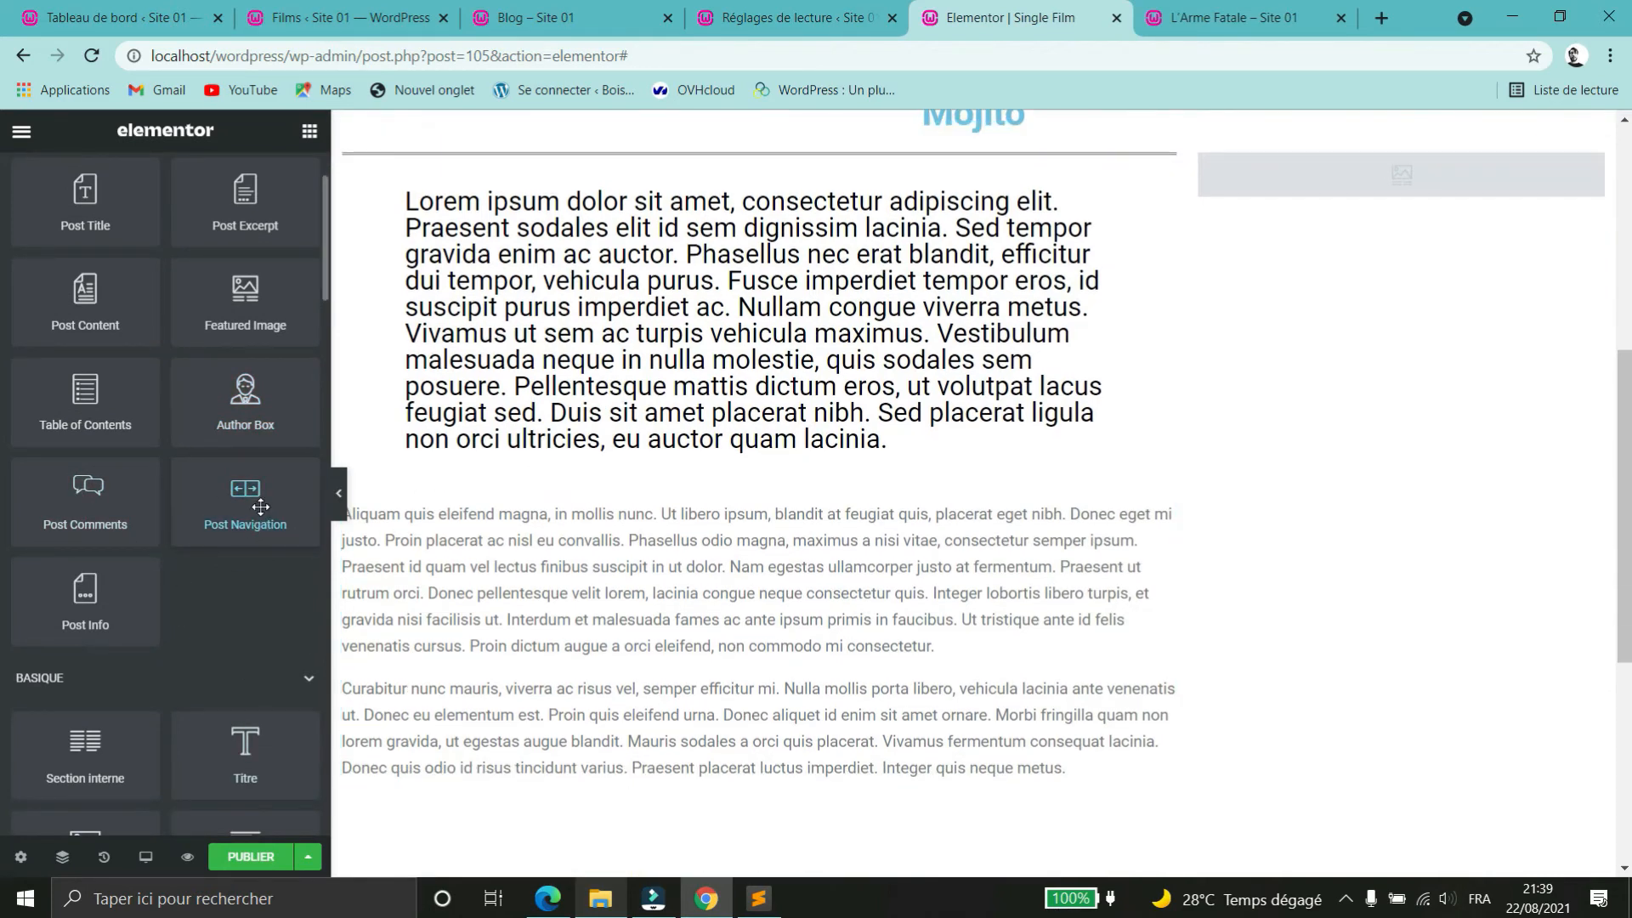
drag(260, 507, 644, 784)
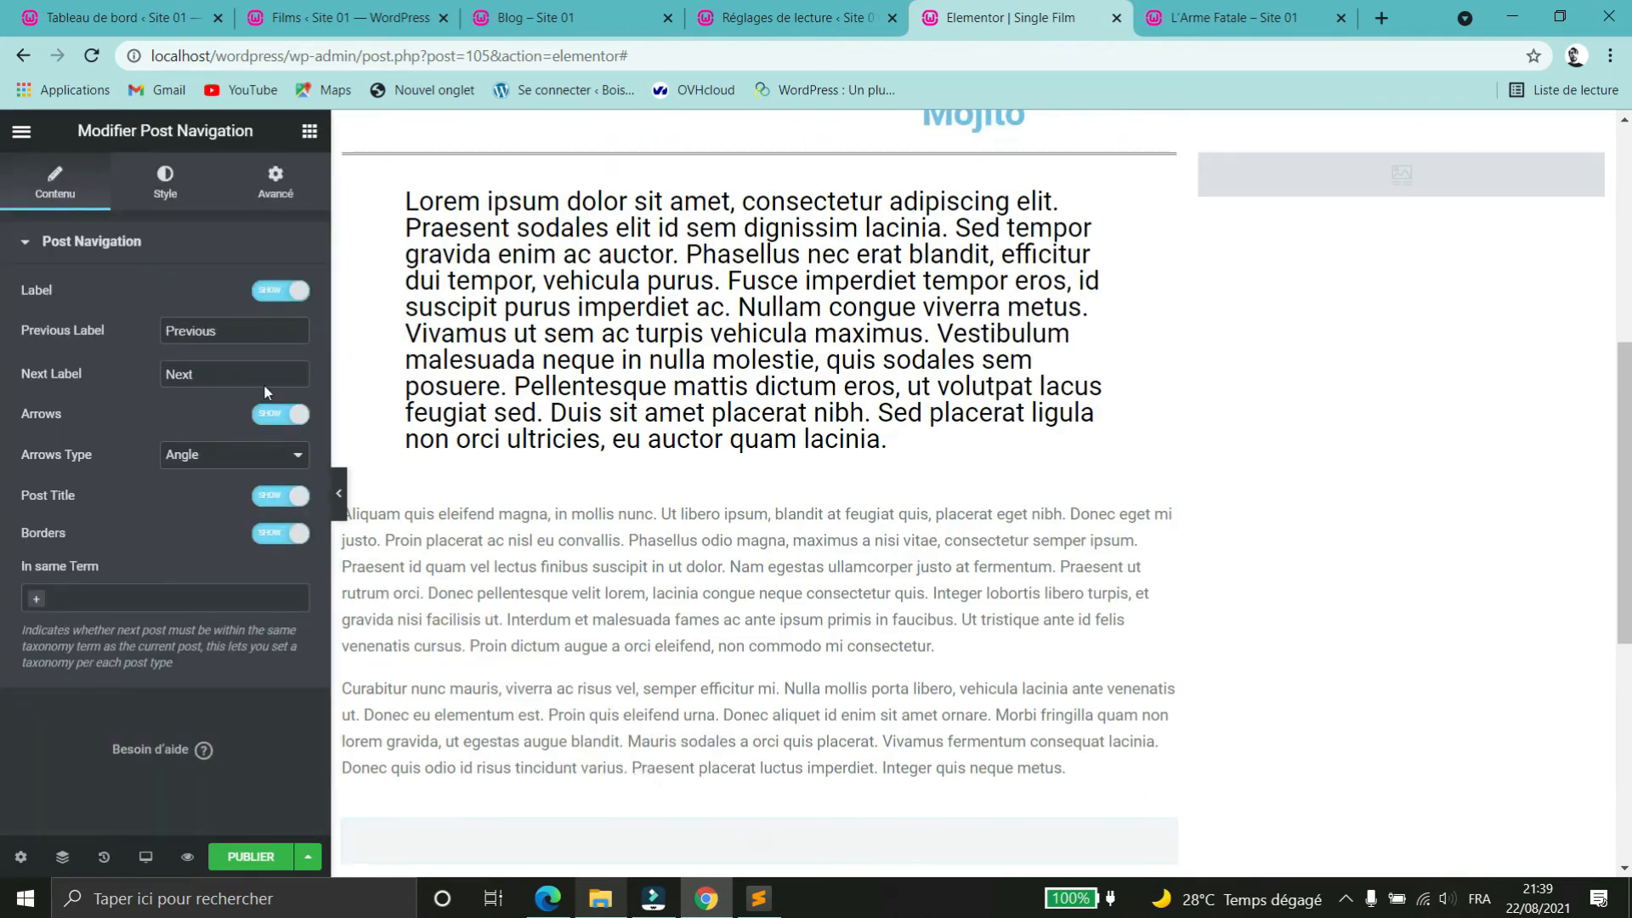
- Add a Post Comments widget below the post navigation
click(310, 130)
scroll(126, 552, down, 2)
drag(98, 523, 603, 841)
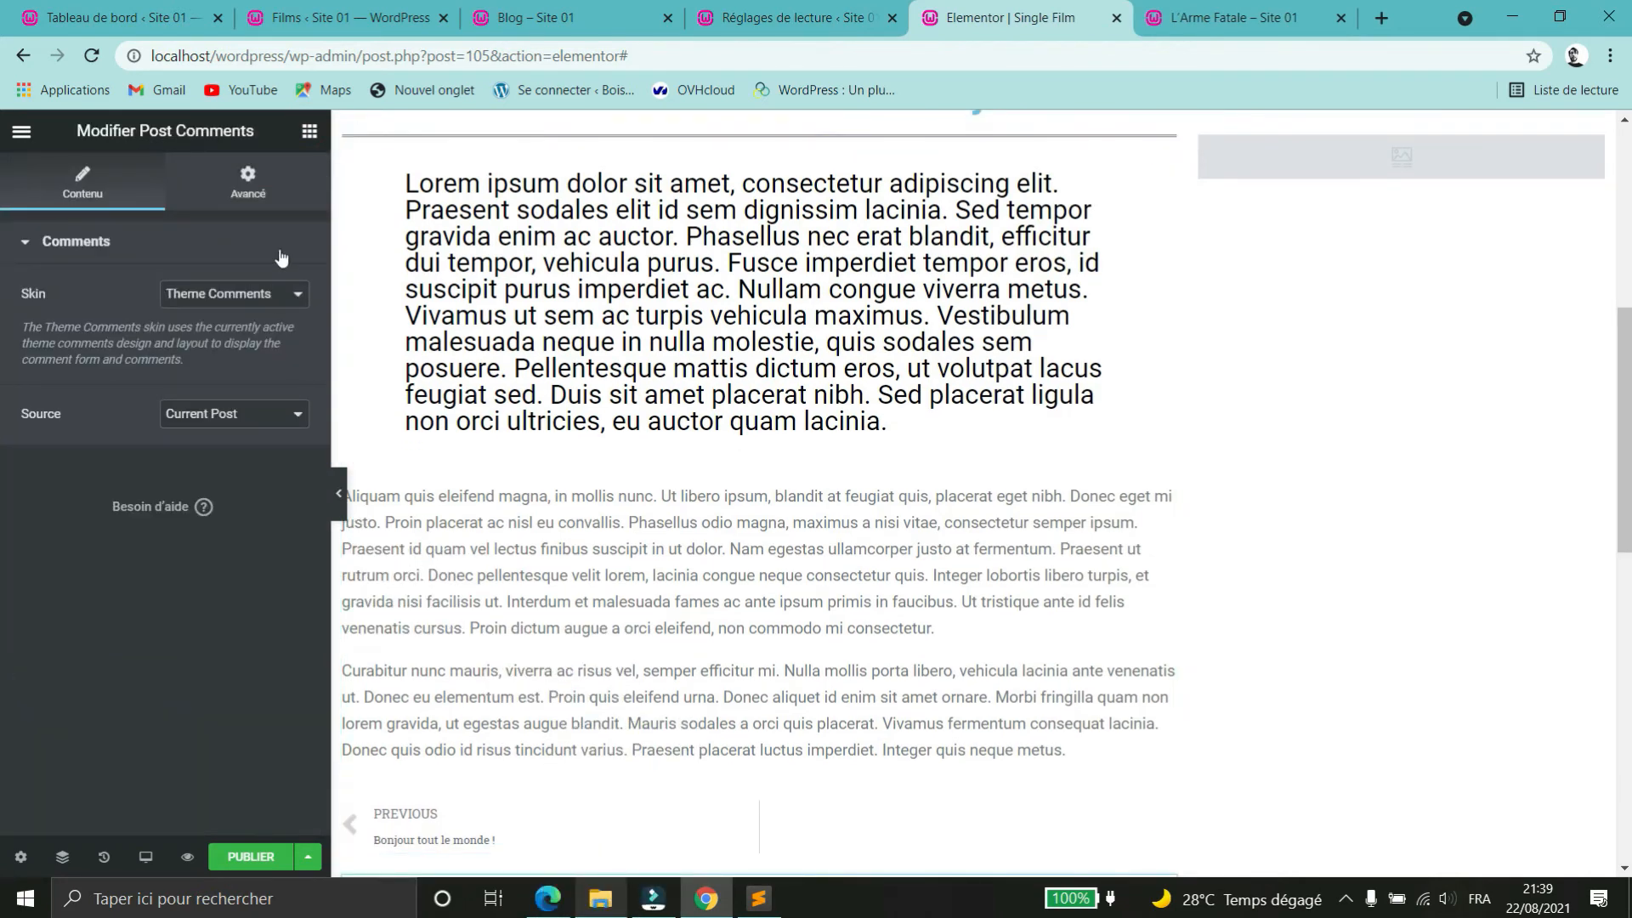
- Insert a Post Info widget above the post content in the wide column
click(308, 133)
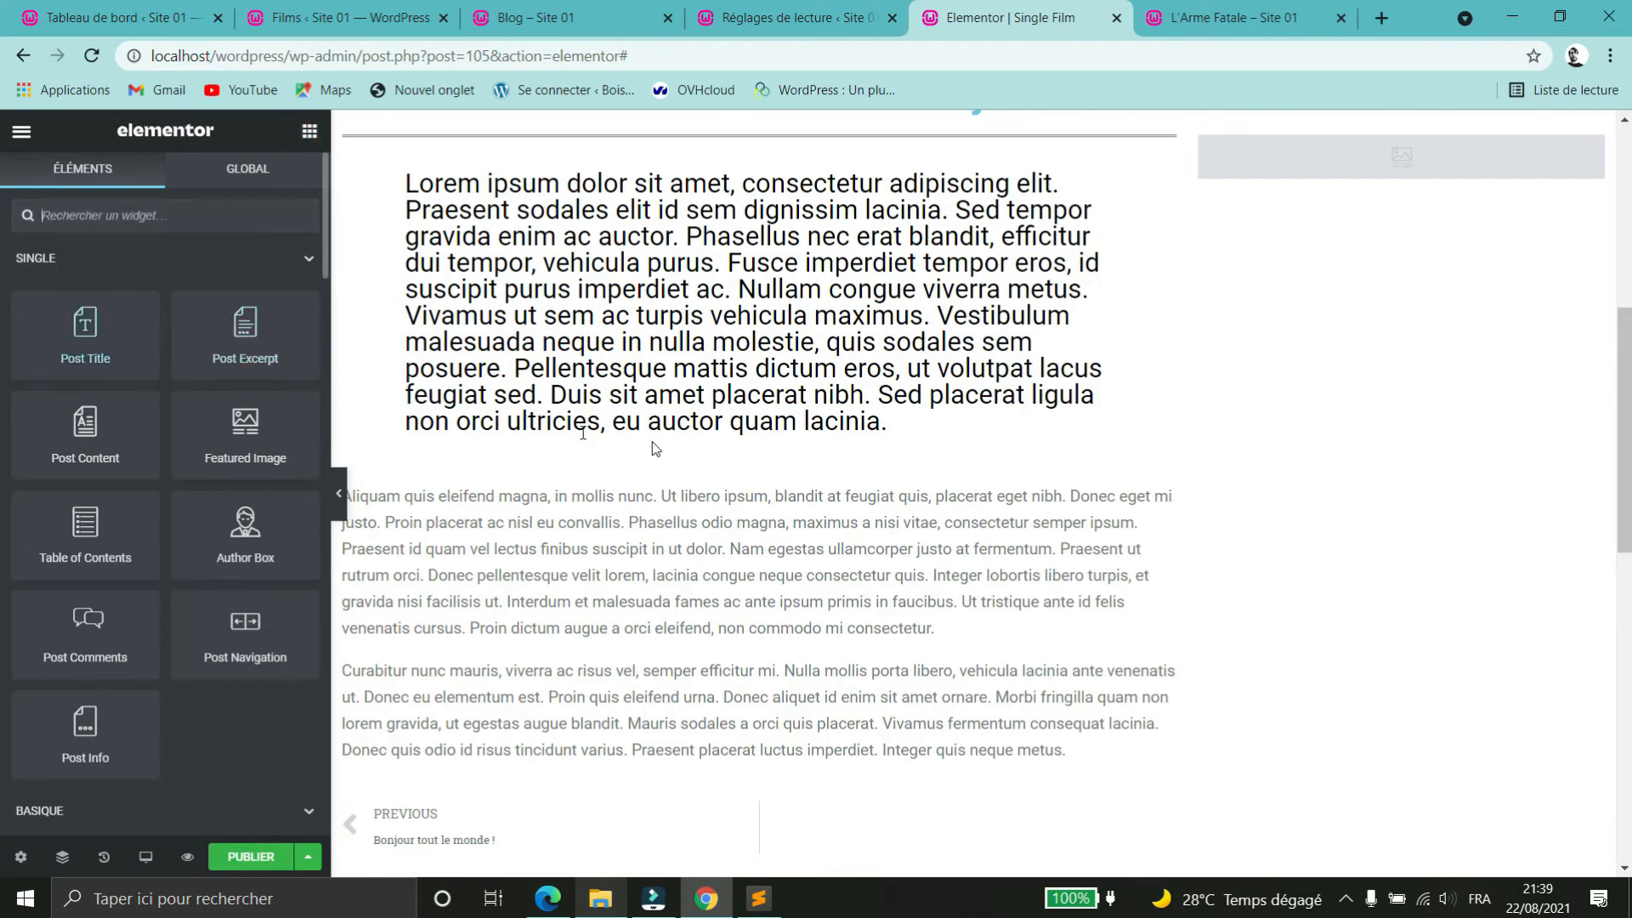
scroll(1136, 385, up, 2)
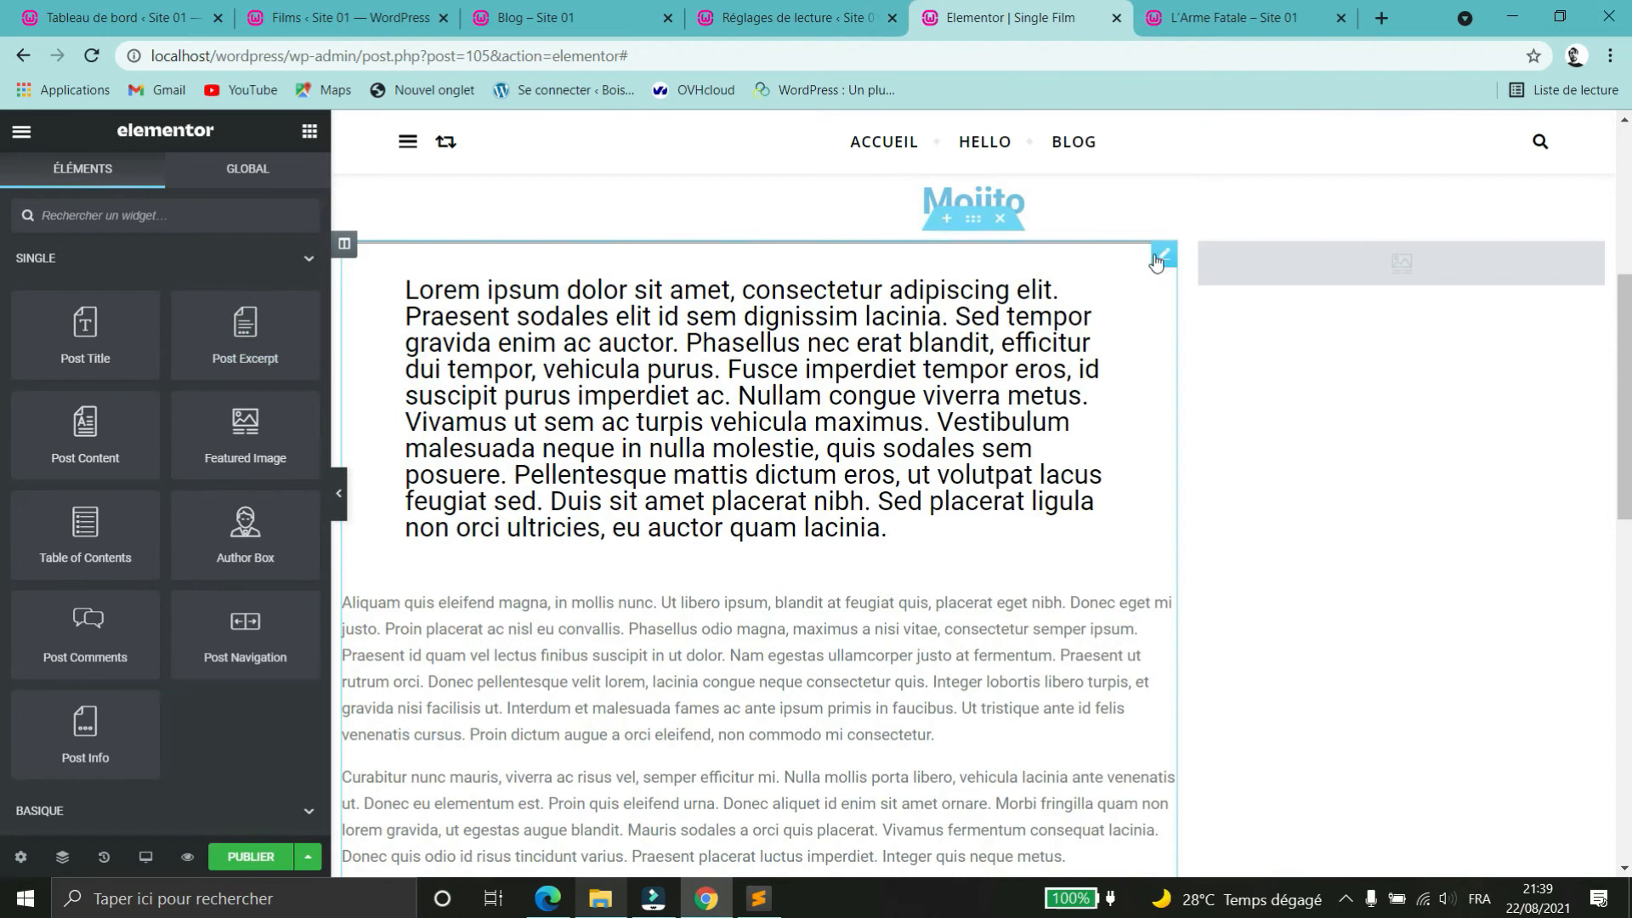
click(1165, 256)
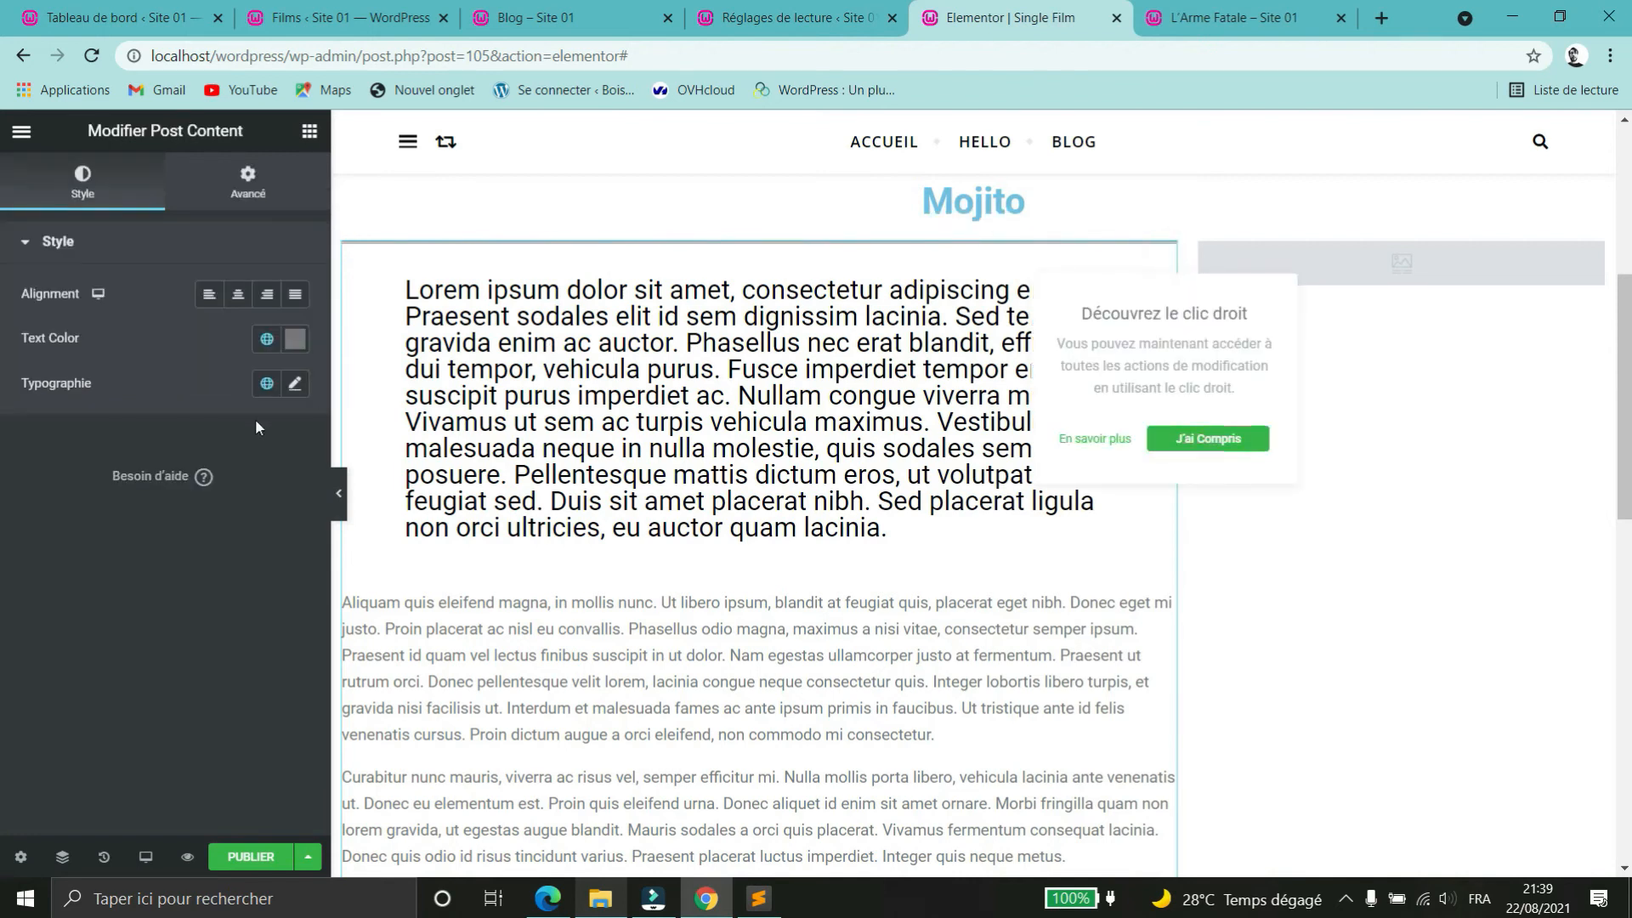
click(309, 132)
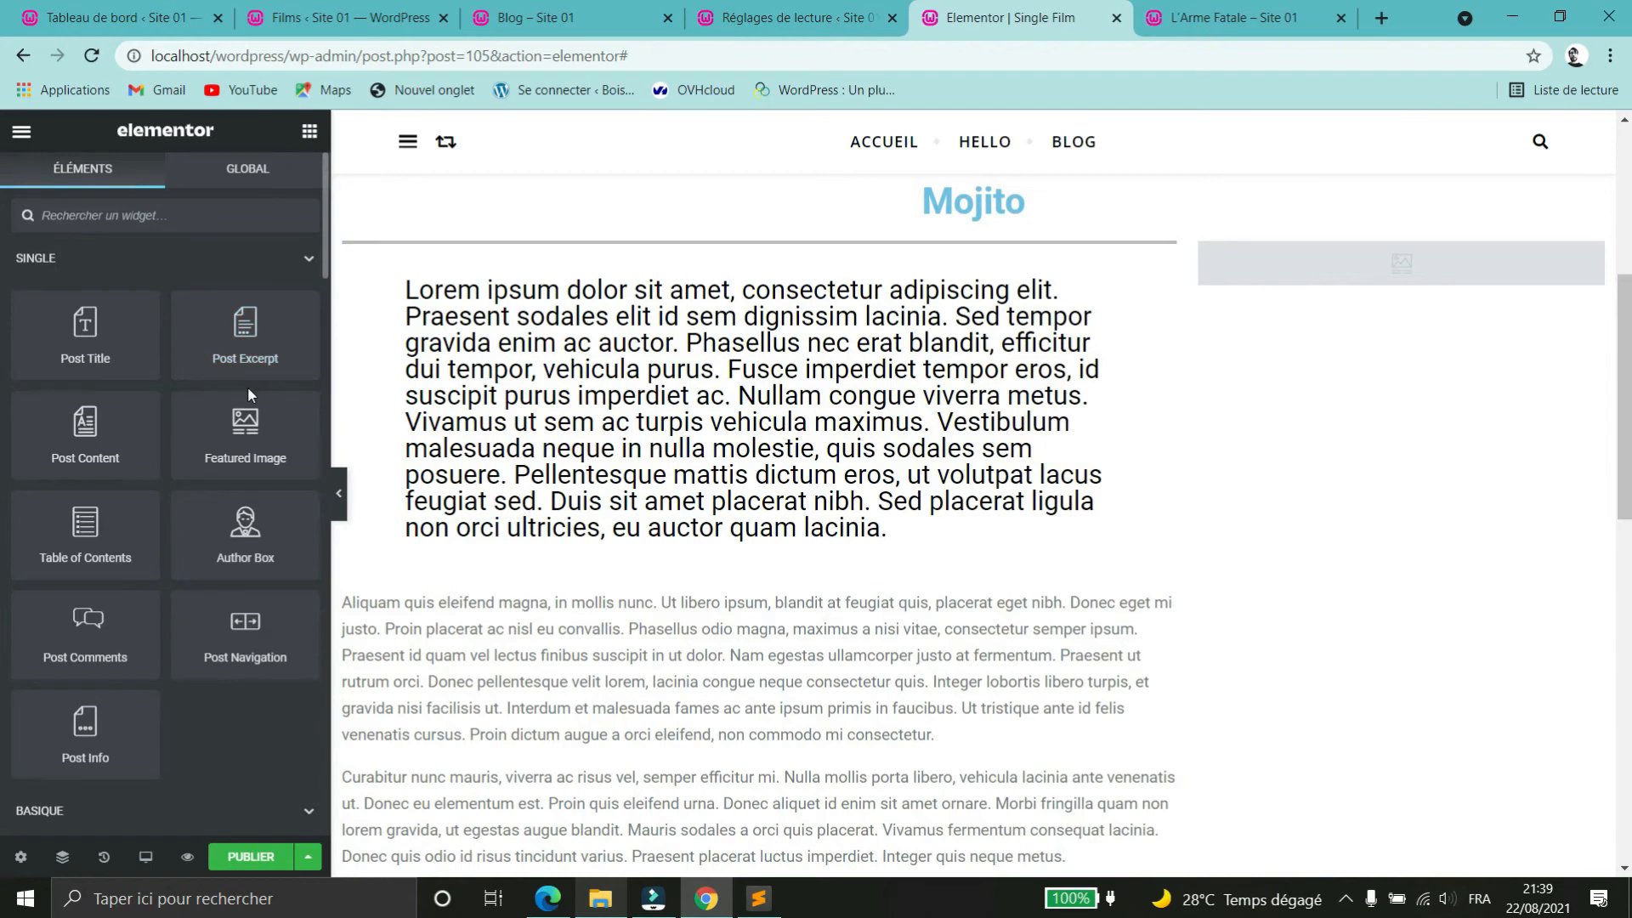
drag(85, 729, 481, 272)
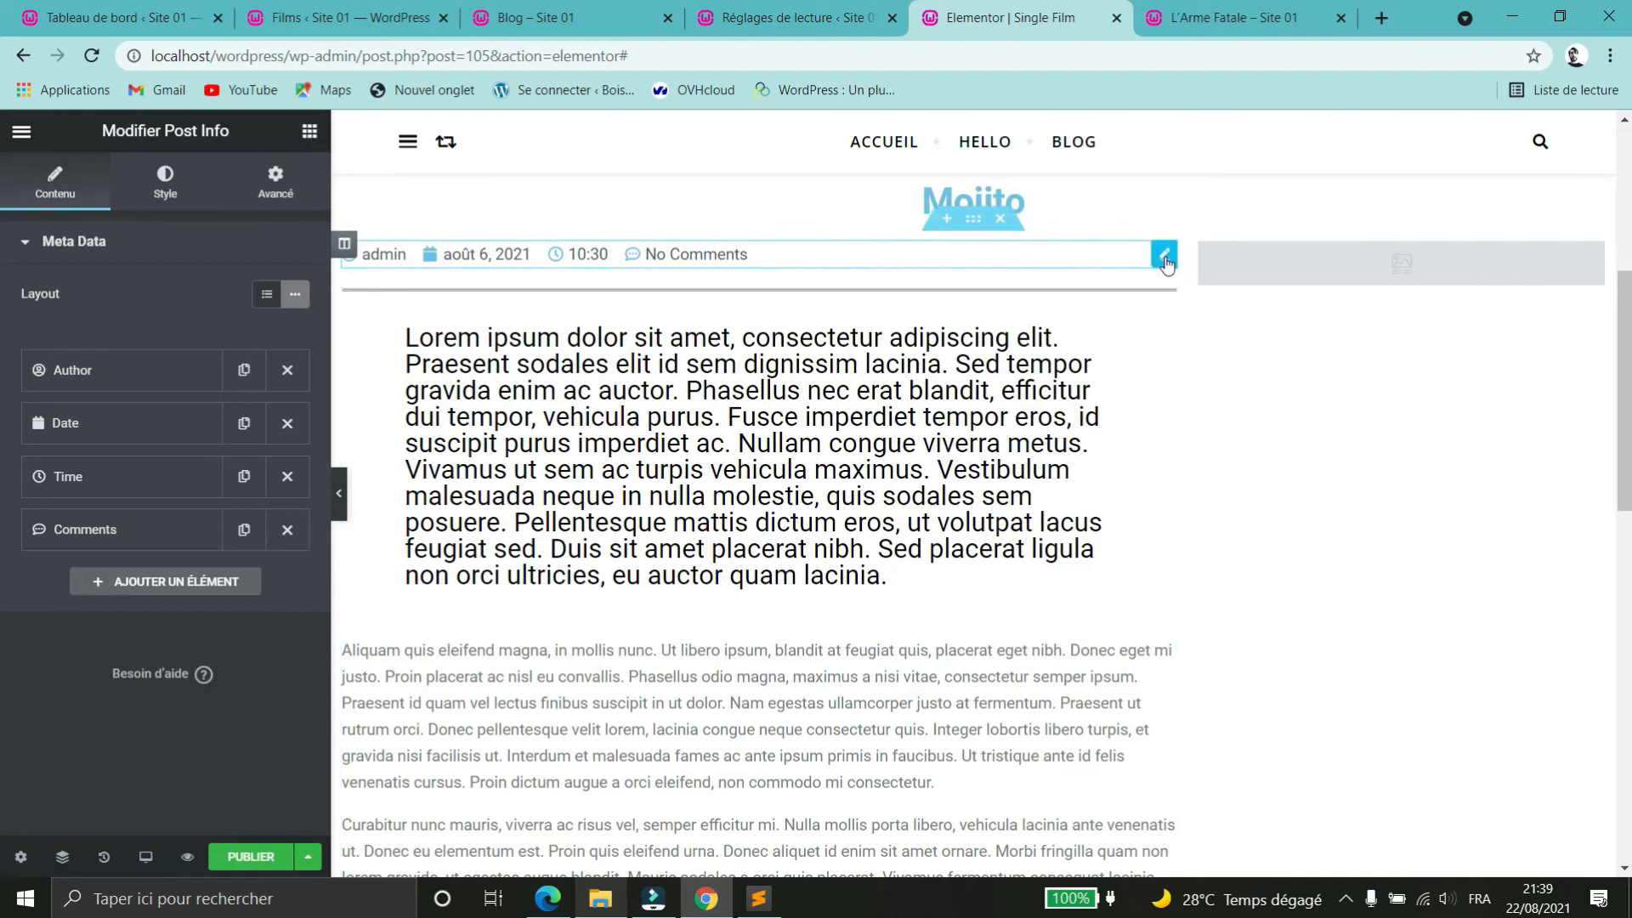
- Duplicate the Post Info widget and remove the Date, Time and Comments items from the copy
right_click(1166, 264)
click(1177, 304)
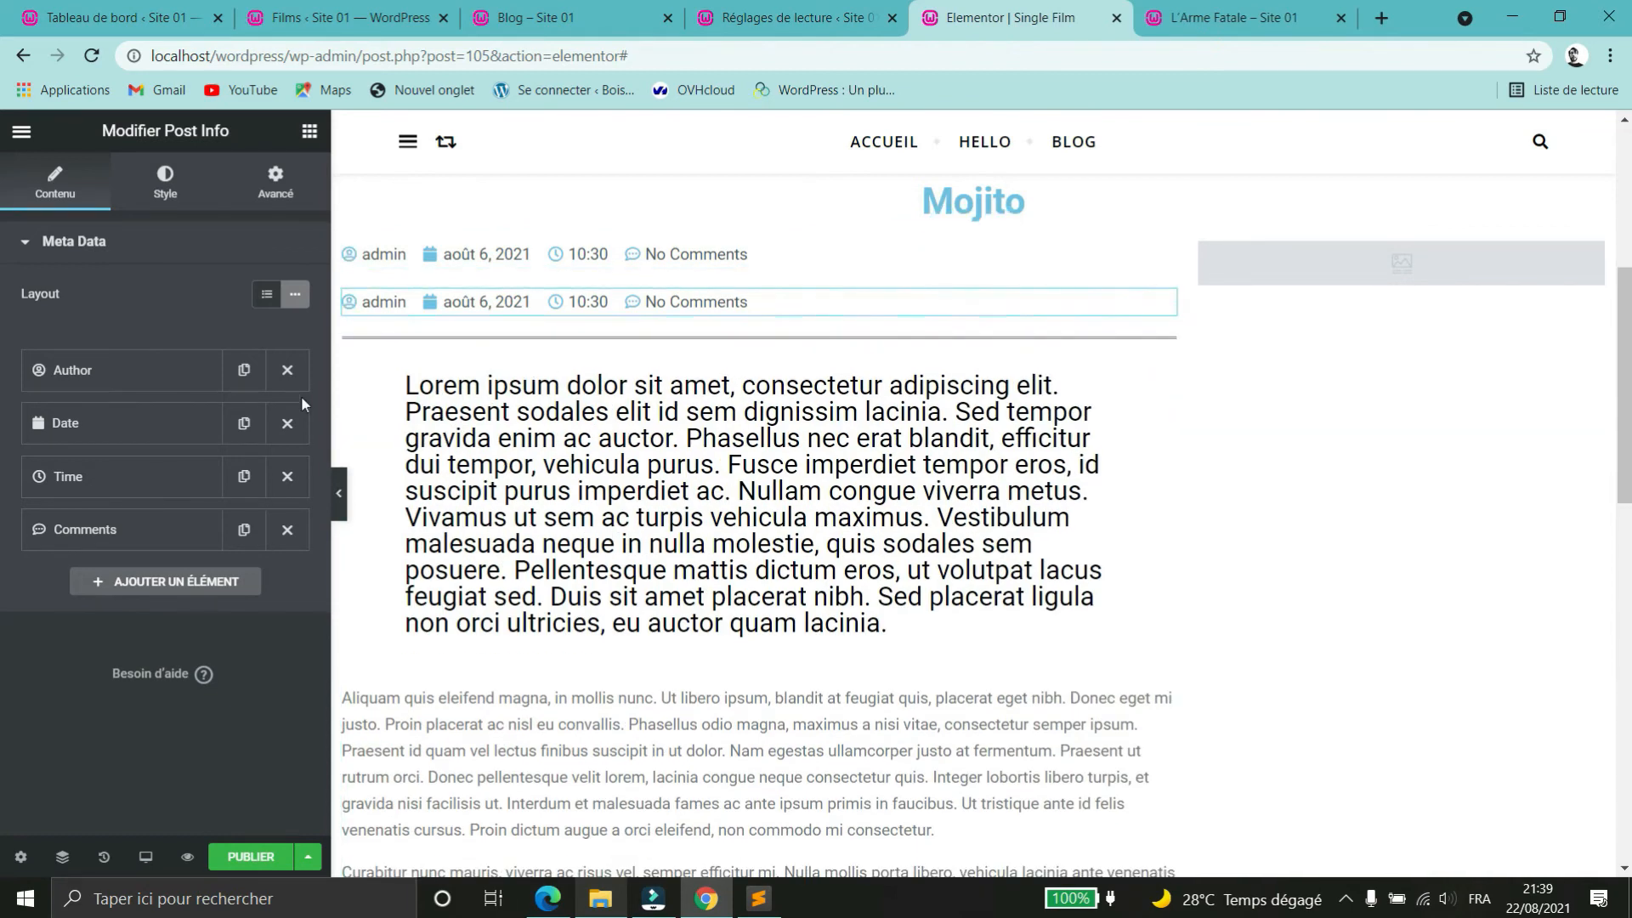
click(287, 425)
click(287, 425)
click(287, 427)
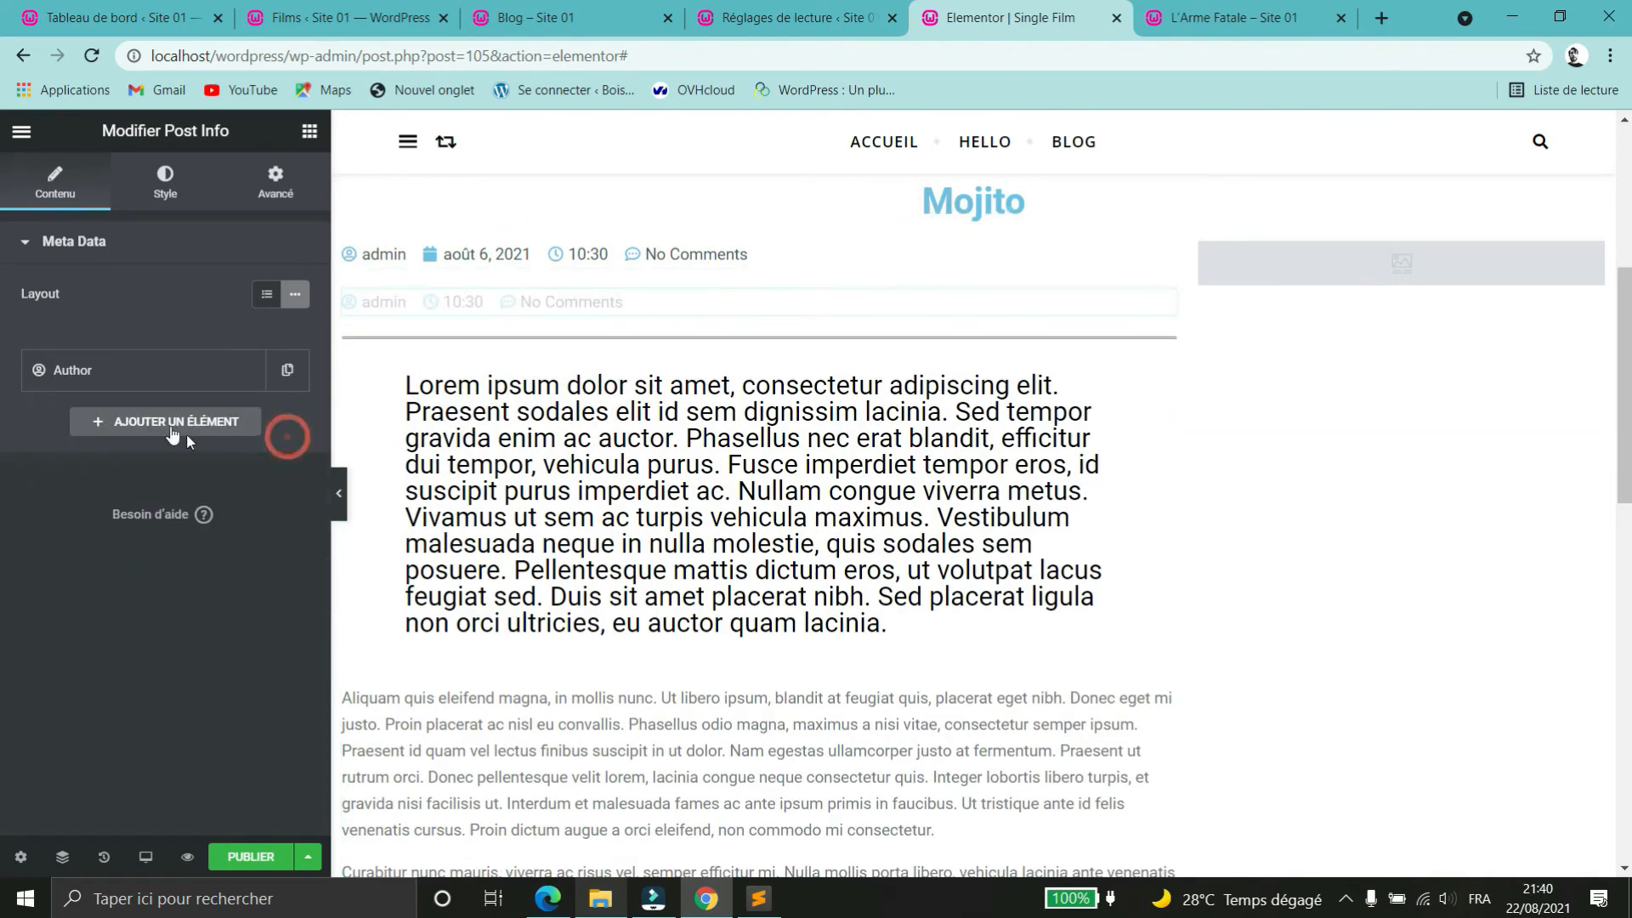
- Add a Terms item with the Réalisateurs taxonomy to the copied Post Info widget and remove its Author item
click(165, 423)
click(245, 476)
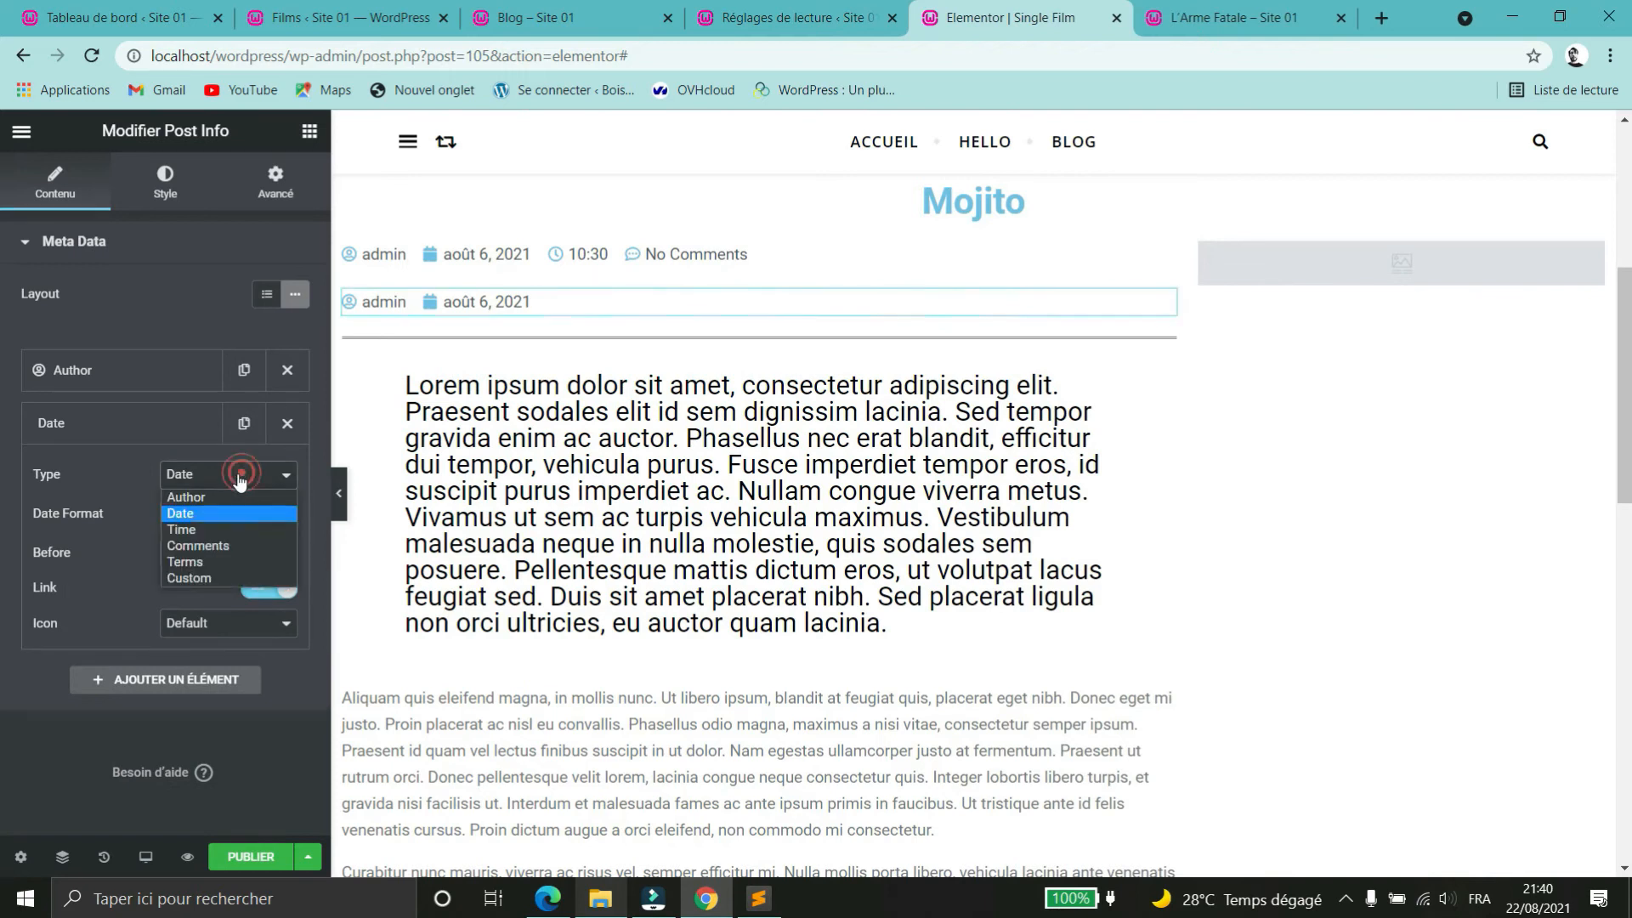
click(203, 562)
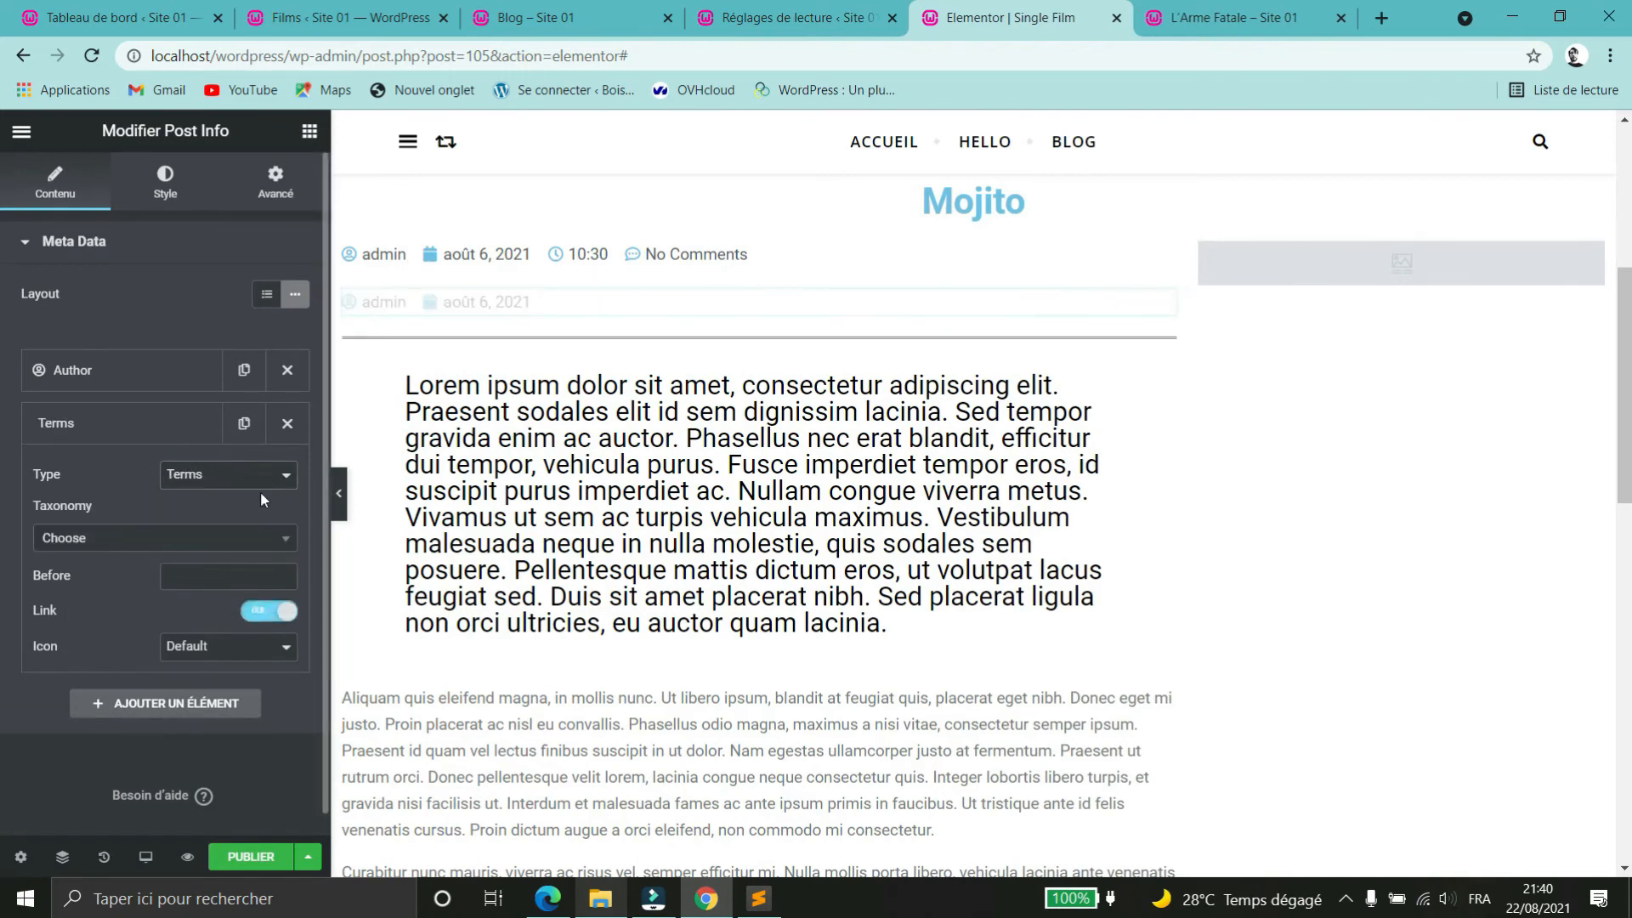
click(208, 540)
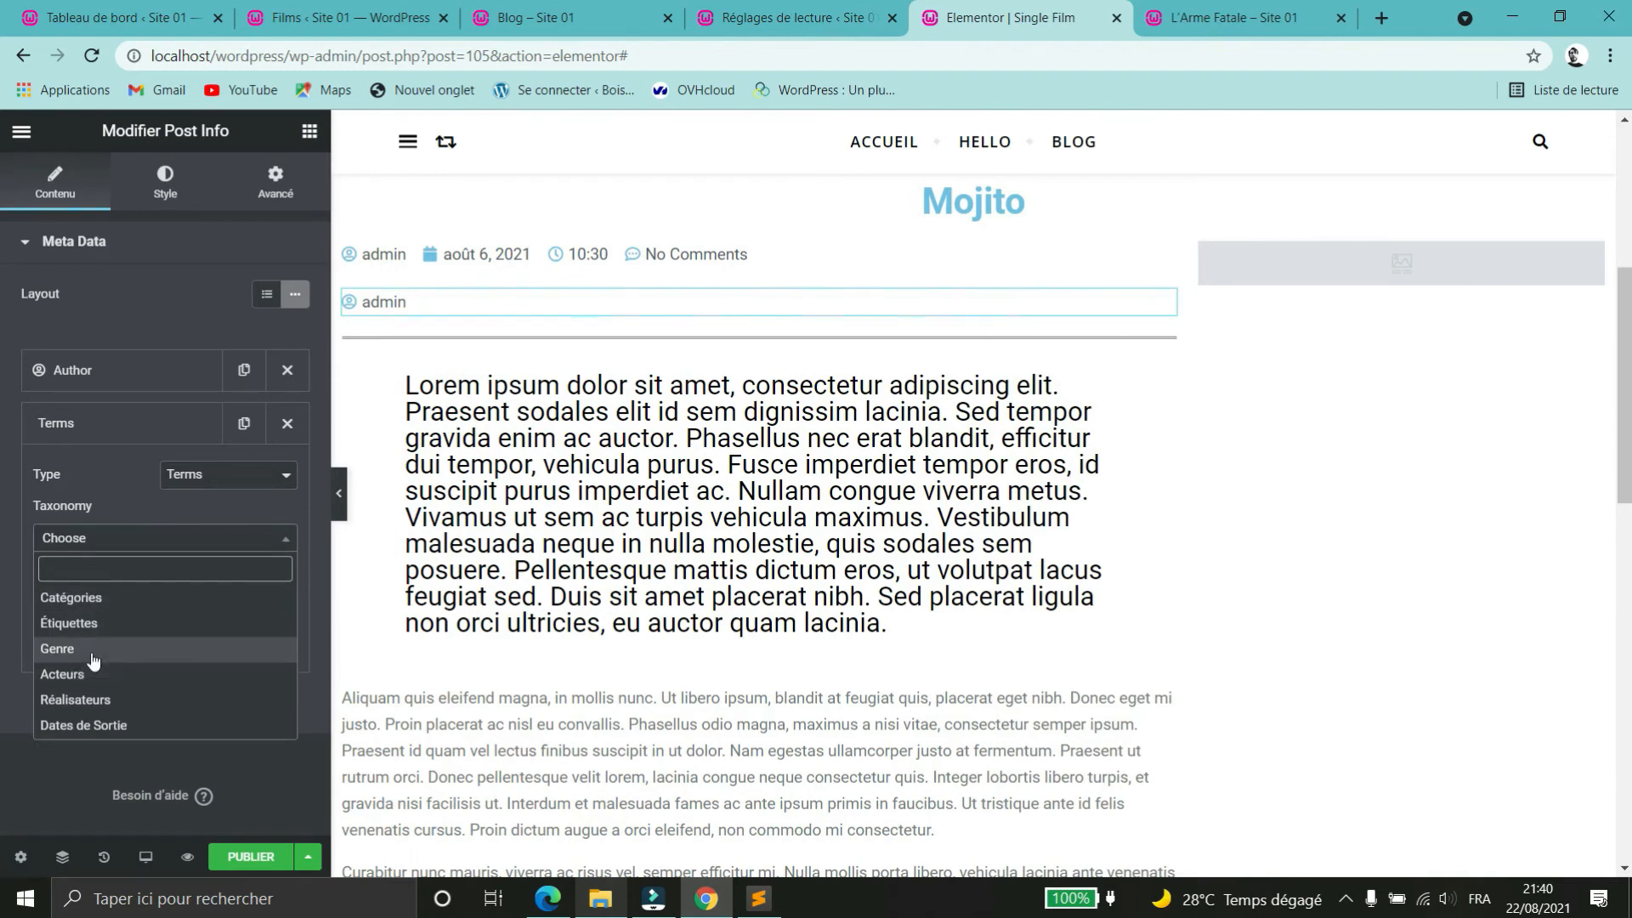
click(80, 700)
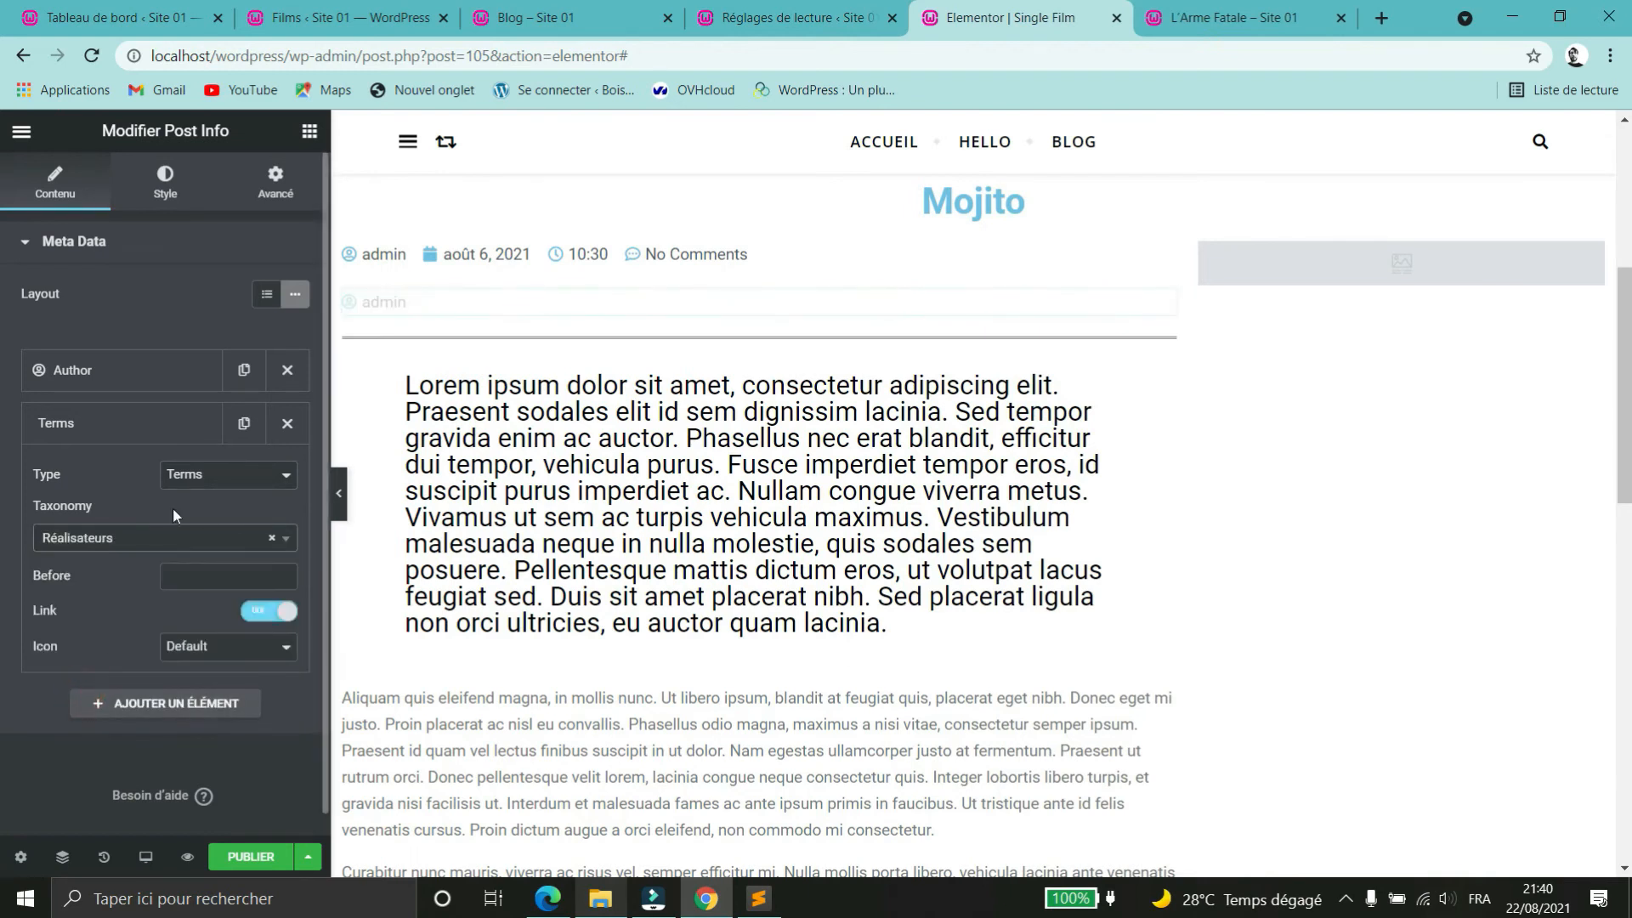
click(289, 372)
- Add a second meta data item of type Terms using the Dates de Sortie taxonomy
click(151, 649)
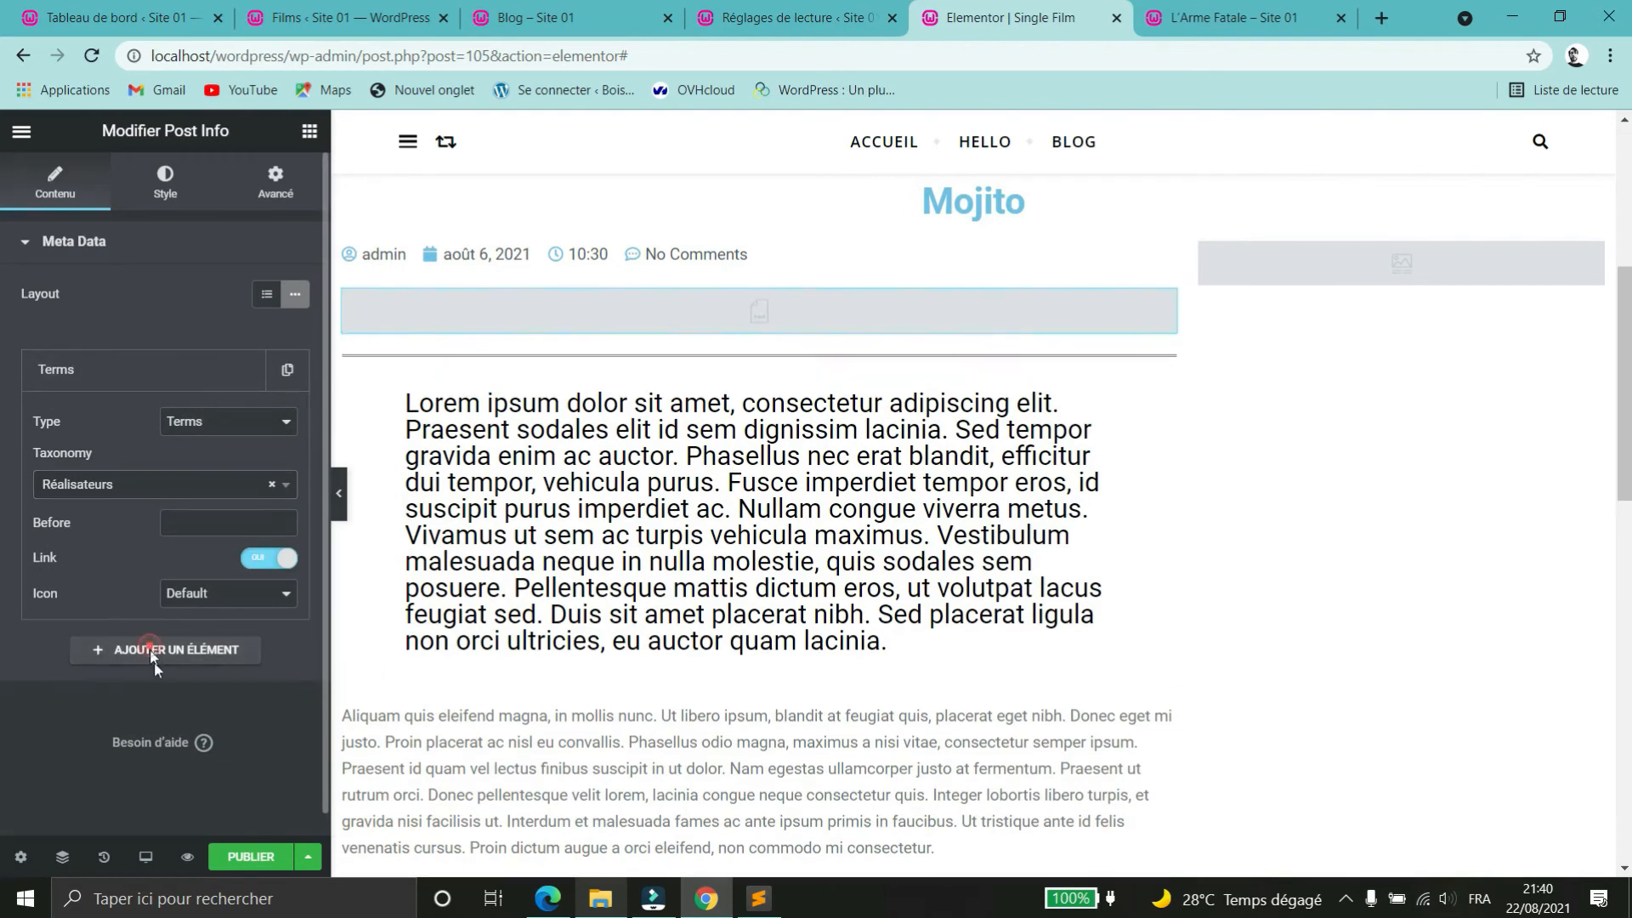
click(225, 474)
click(223, 556)
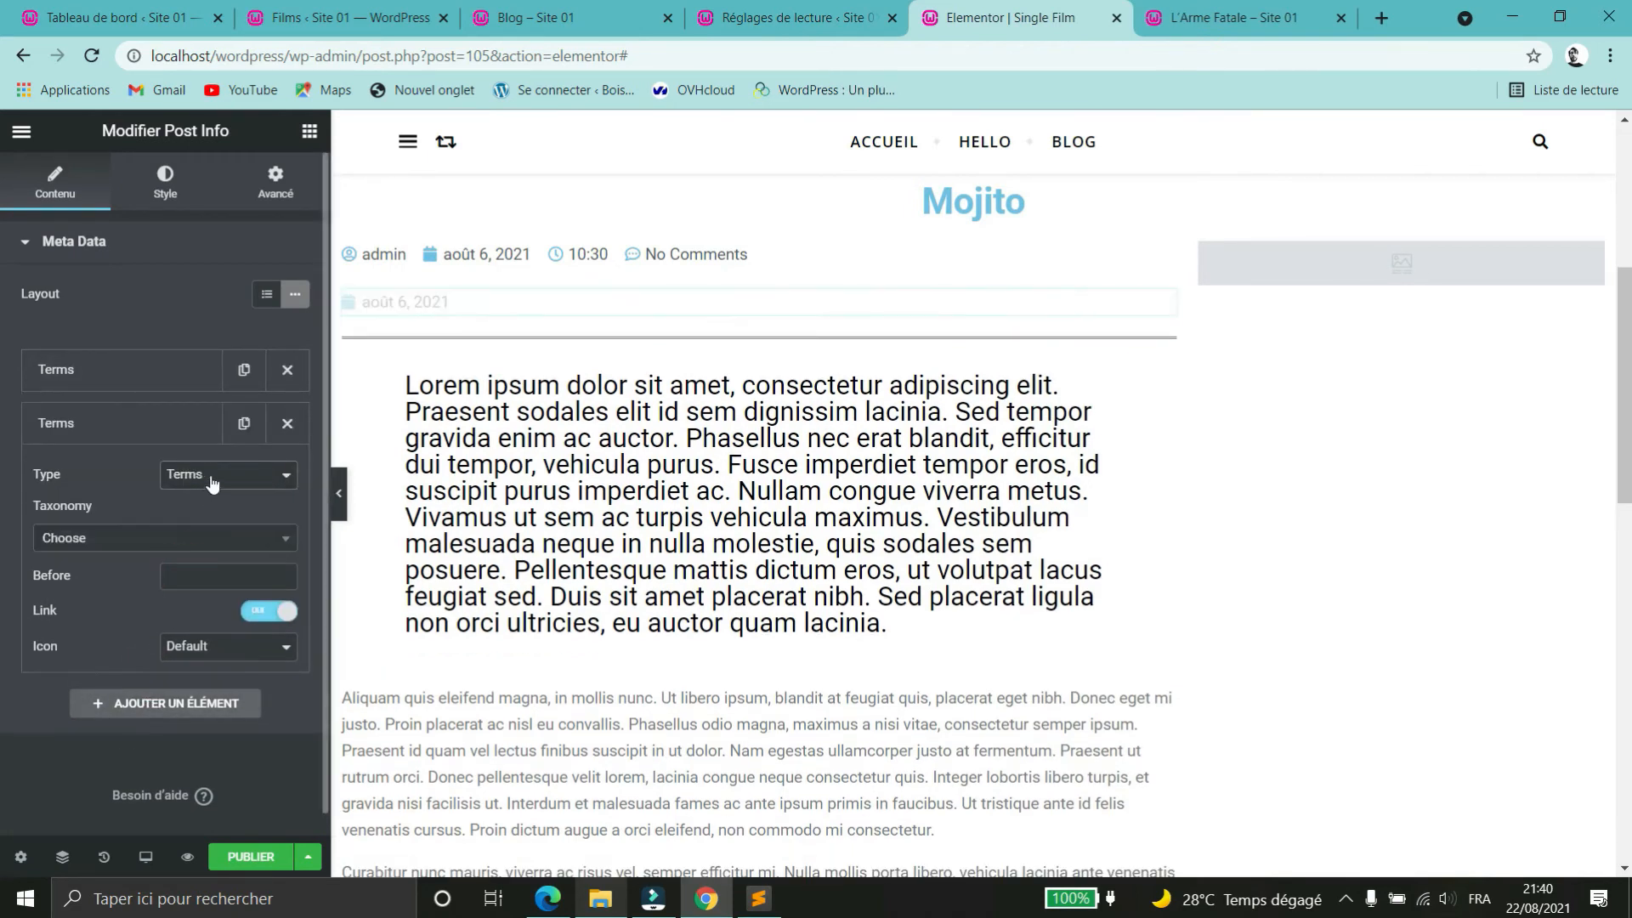
click(212, 538)
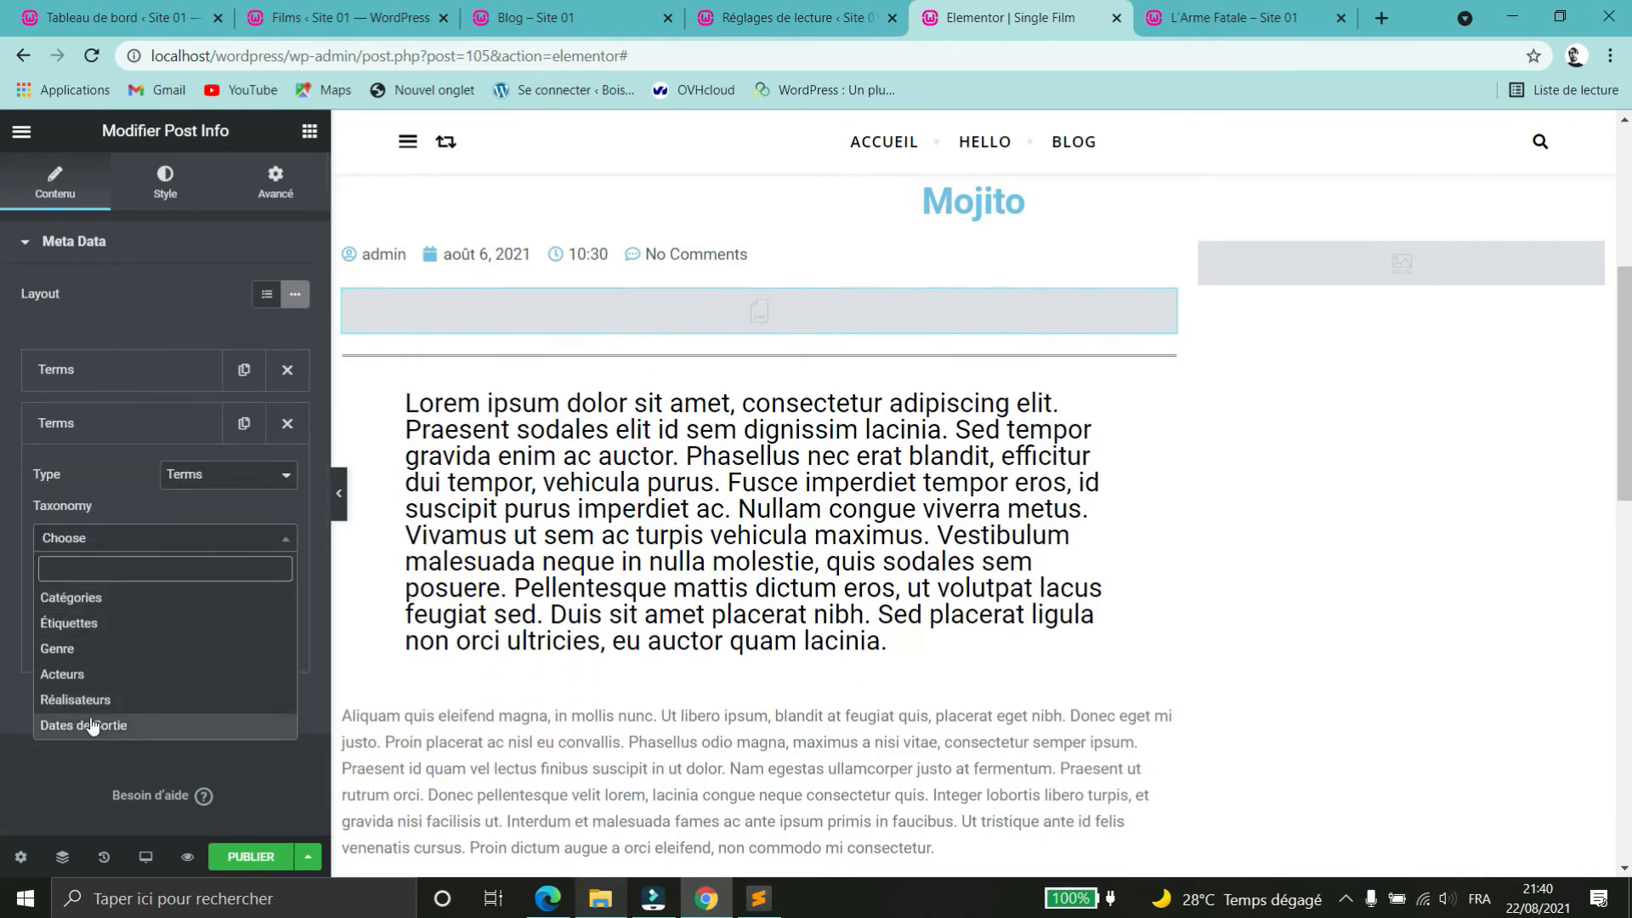
click(92, 725)
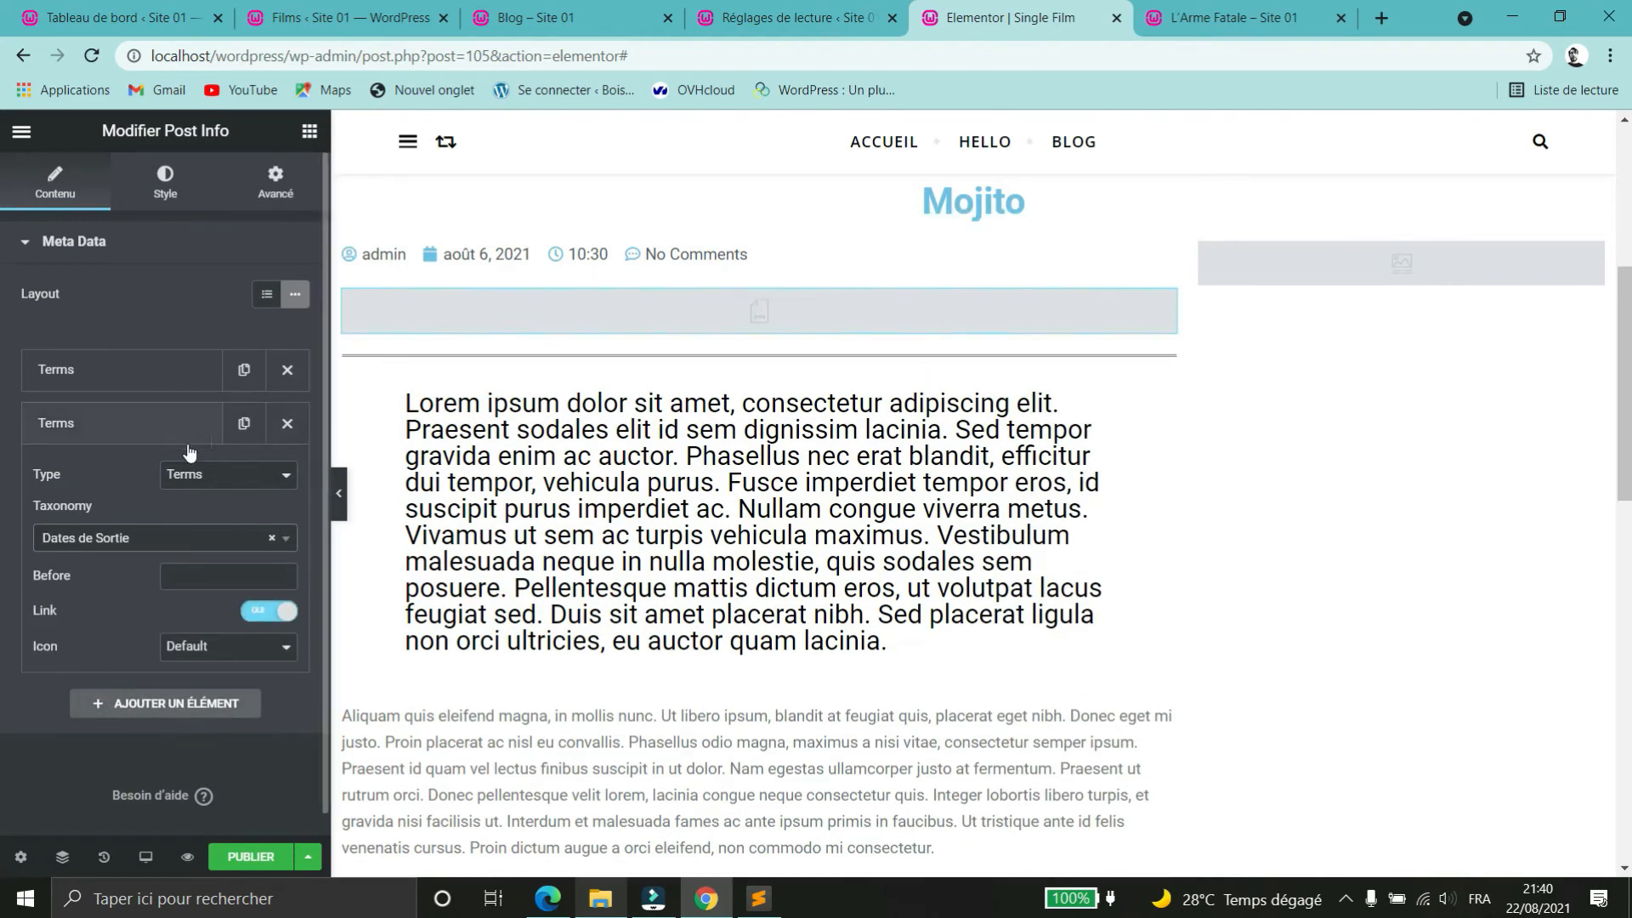
- Add a third meta data item of type Terms using the Genre taxonomy
click(162, 704)
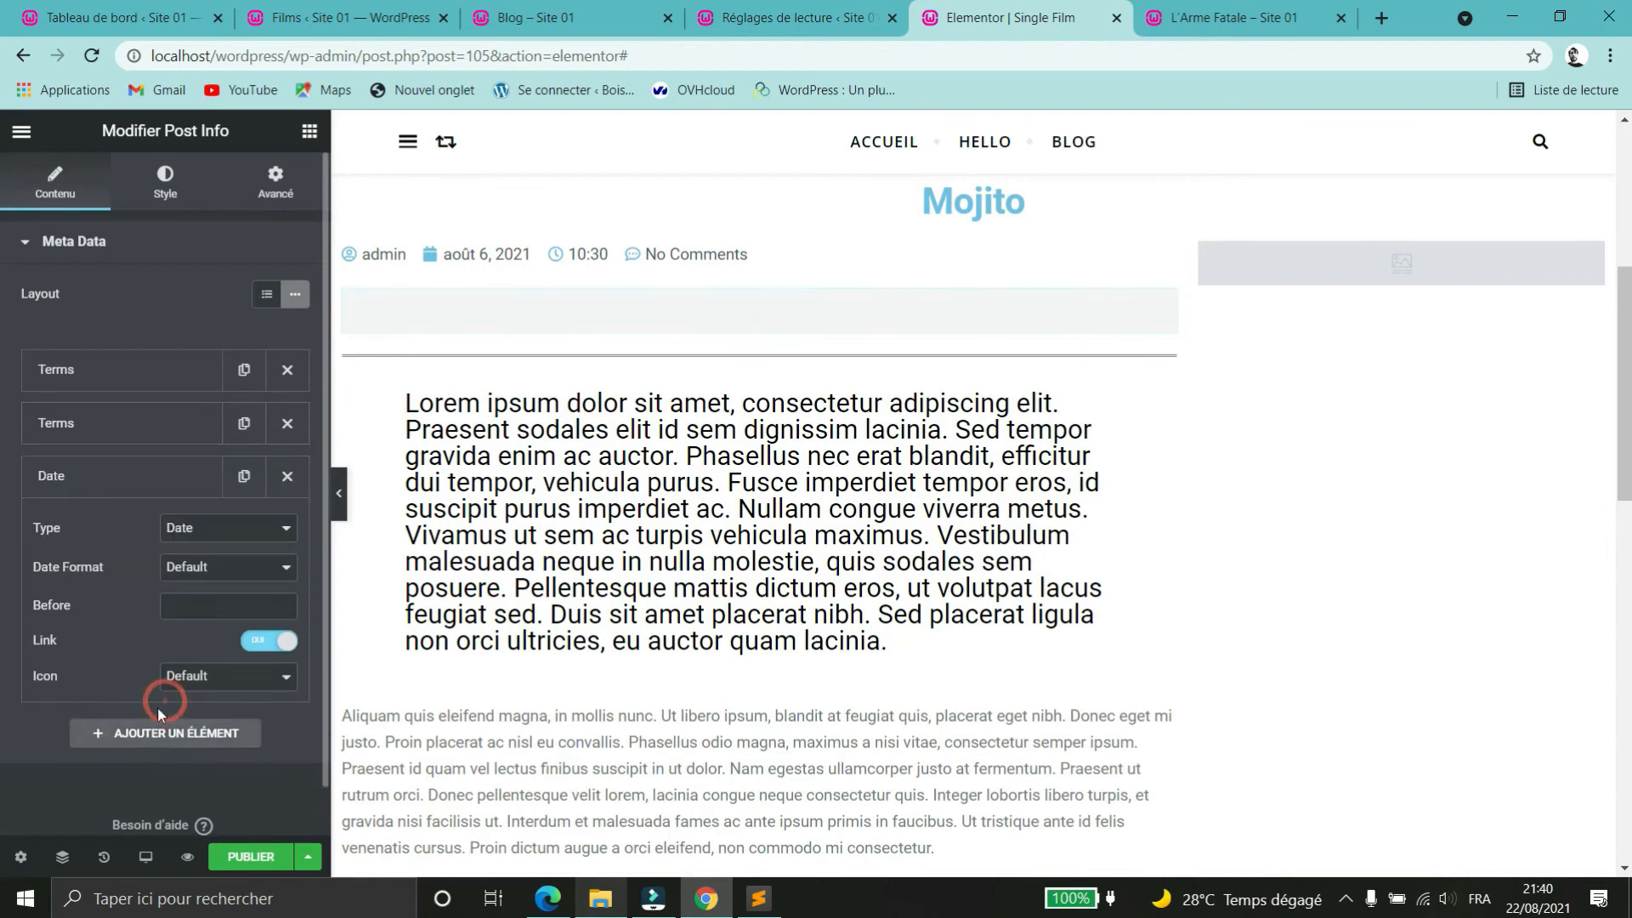
click(229, 532)
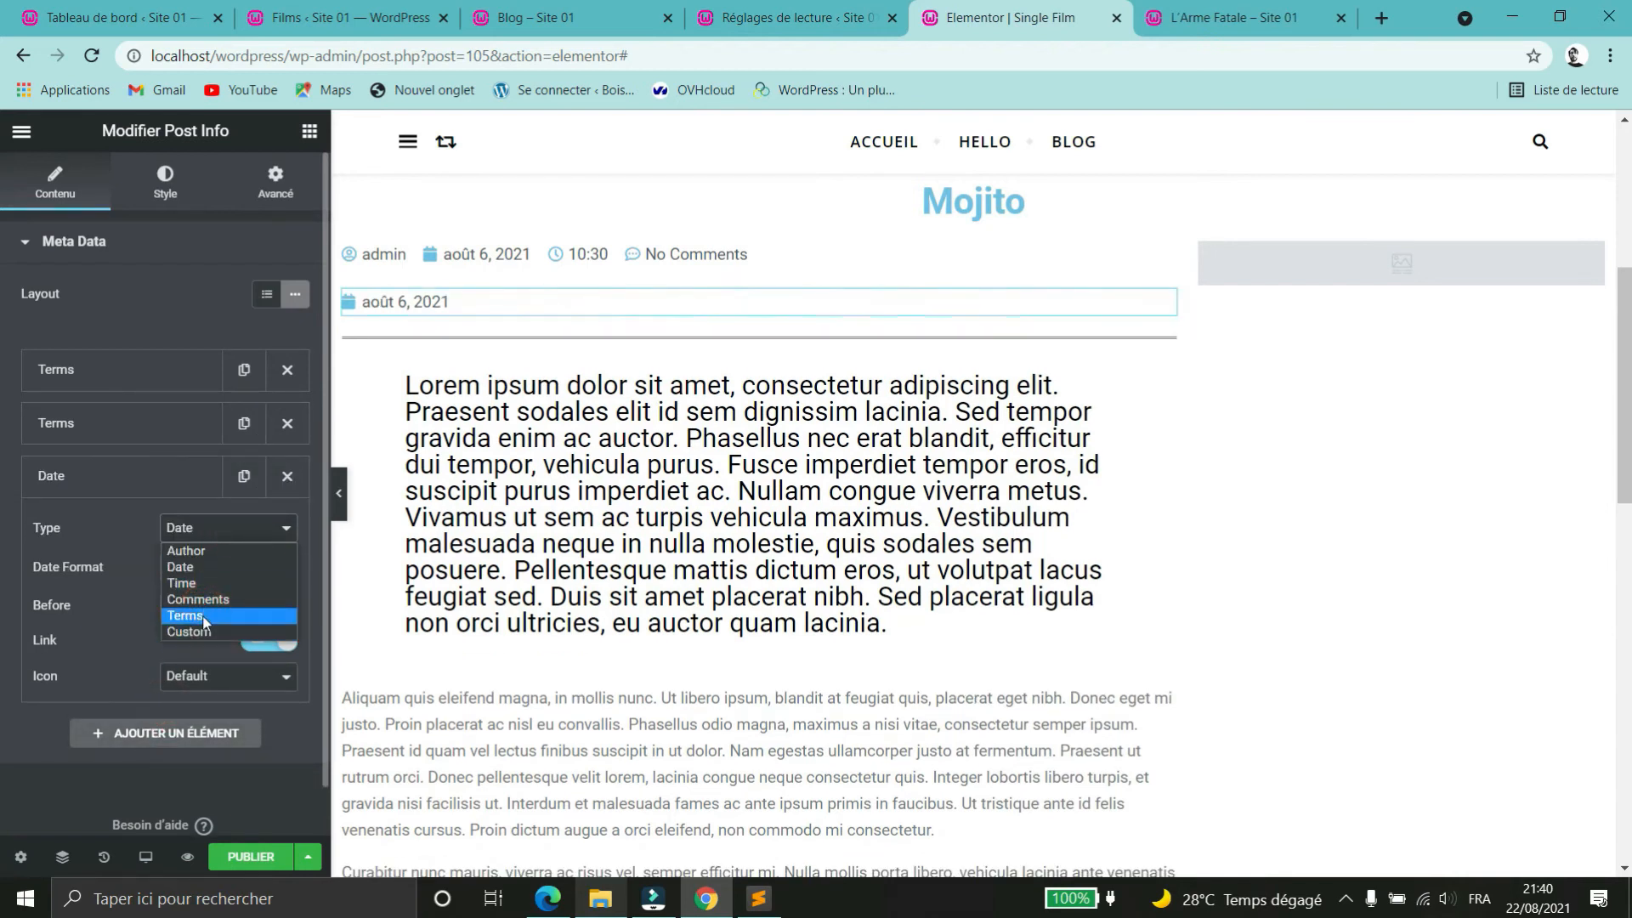
click(202, 613)
click(142, 592)
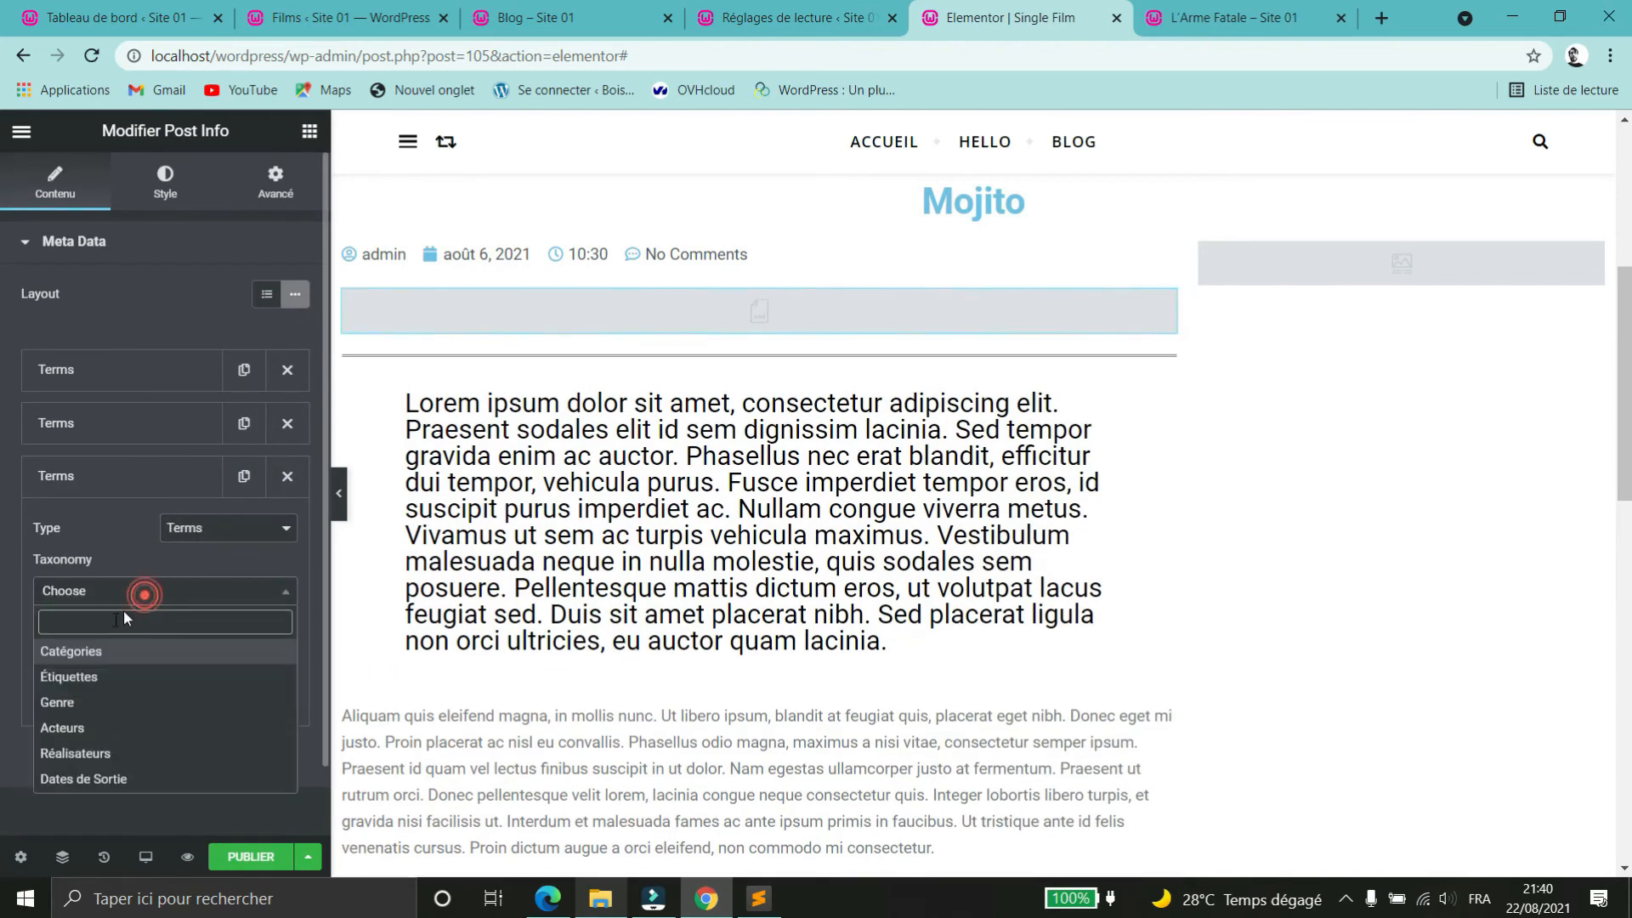
click(141, 698)
- Move the Genre item to the first position in the meta data list and collapse the items
click(114, 478)
click(119, 420)
click(126, 372)
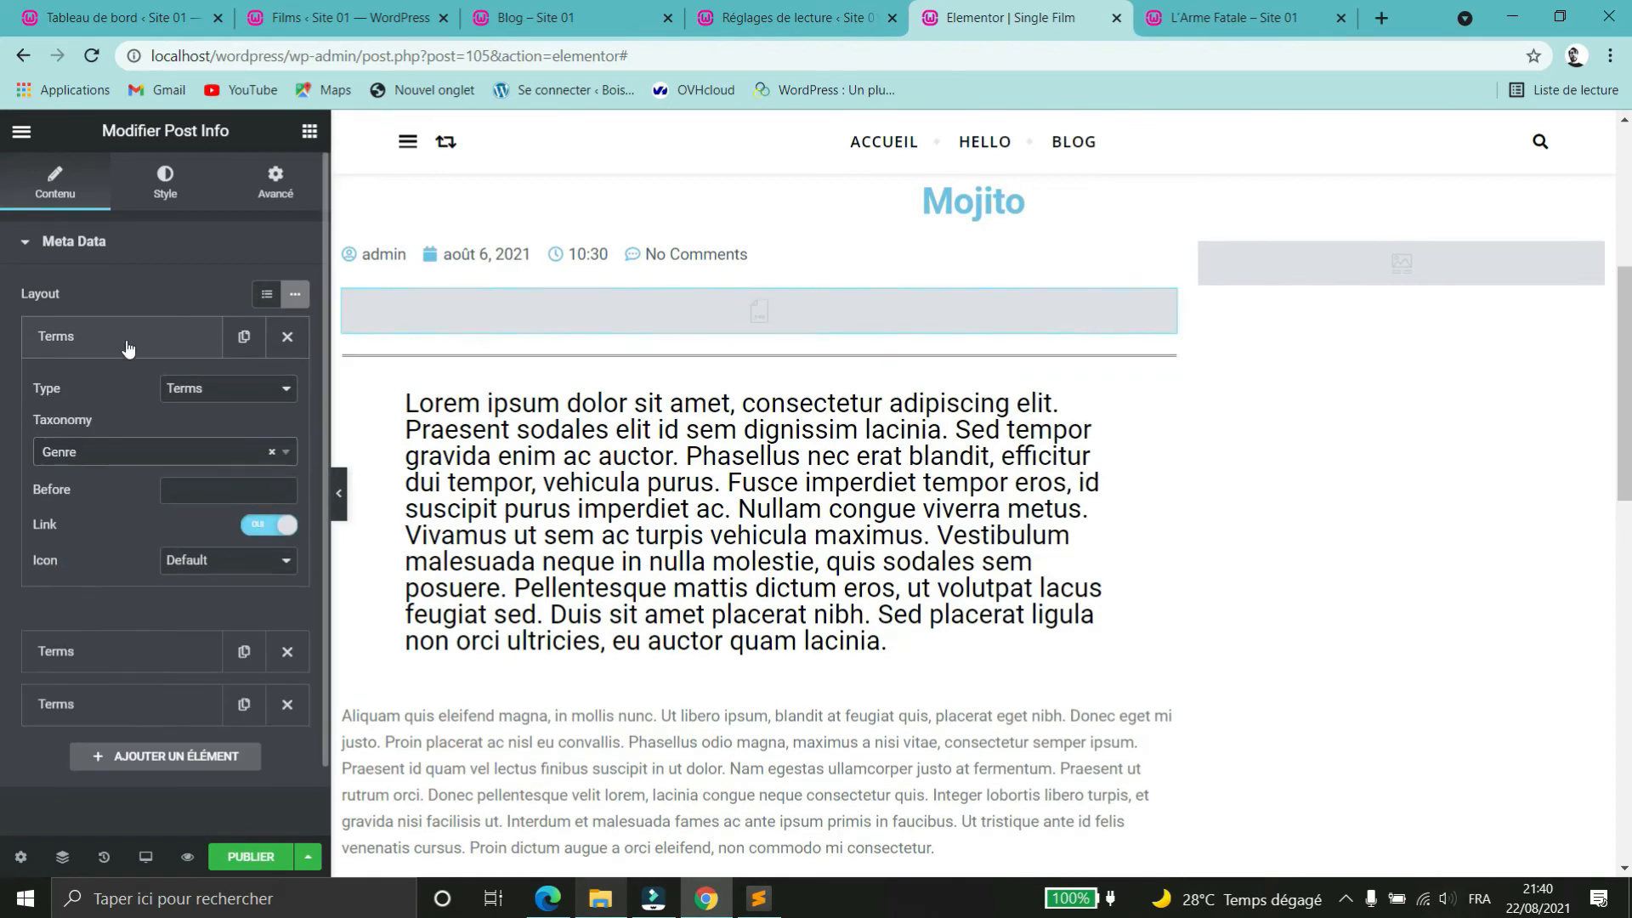
click(129, 370)
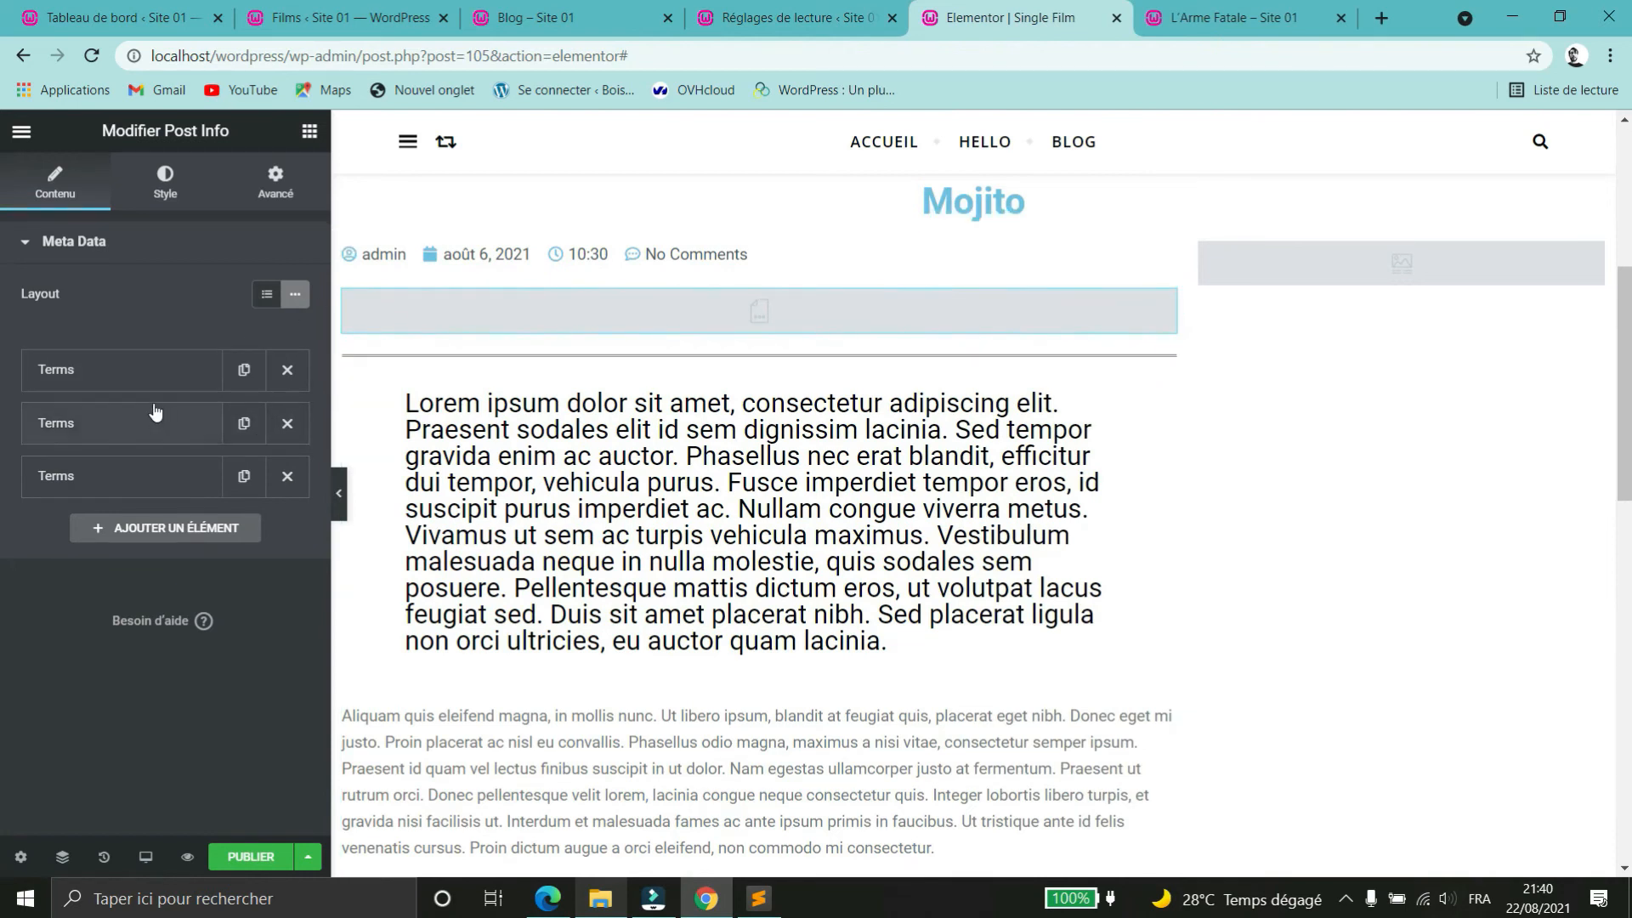
- Set the text before the Genre terms to "Genre :"
click(188, 385)
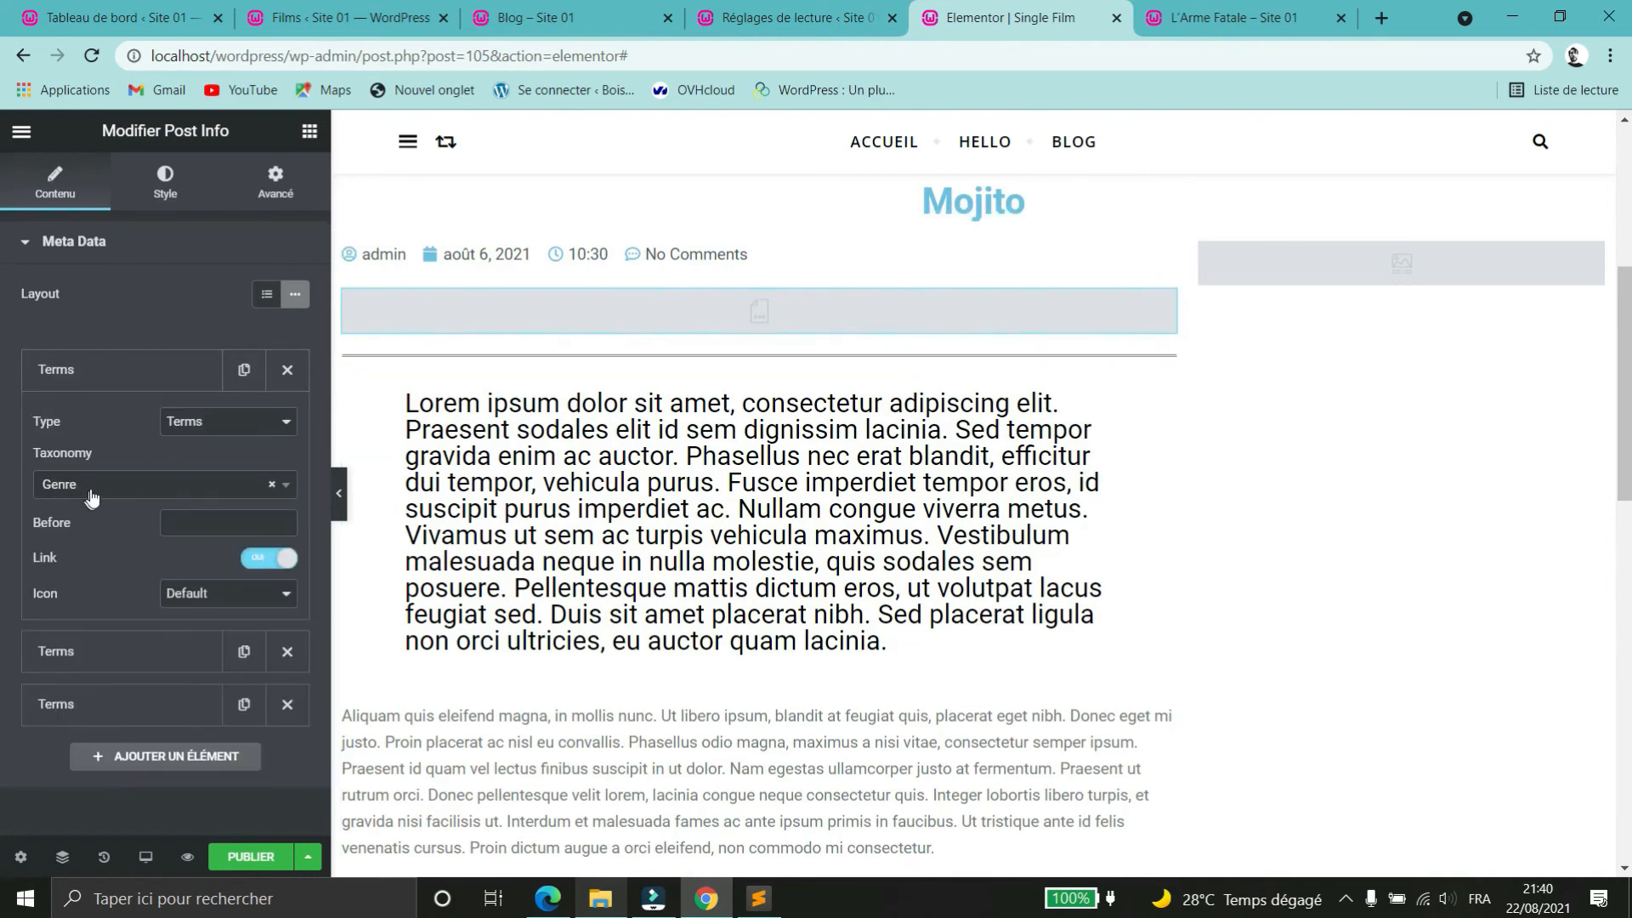
click(206, 521)
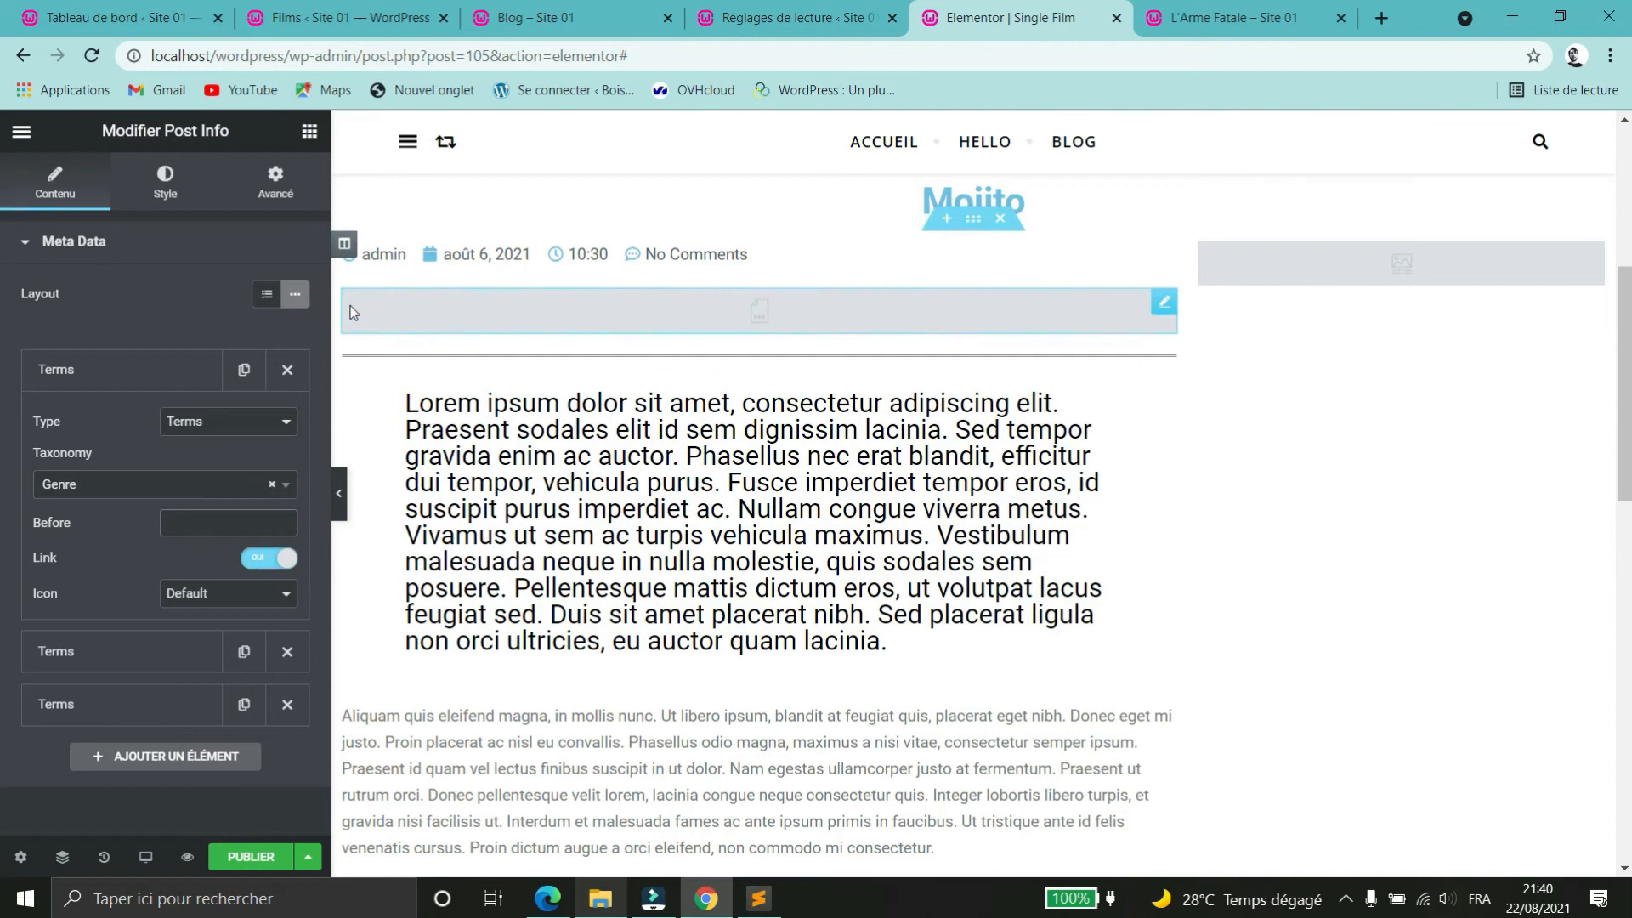
click(207, 518)
text(Genre :)
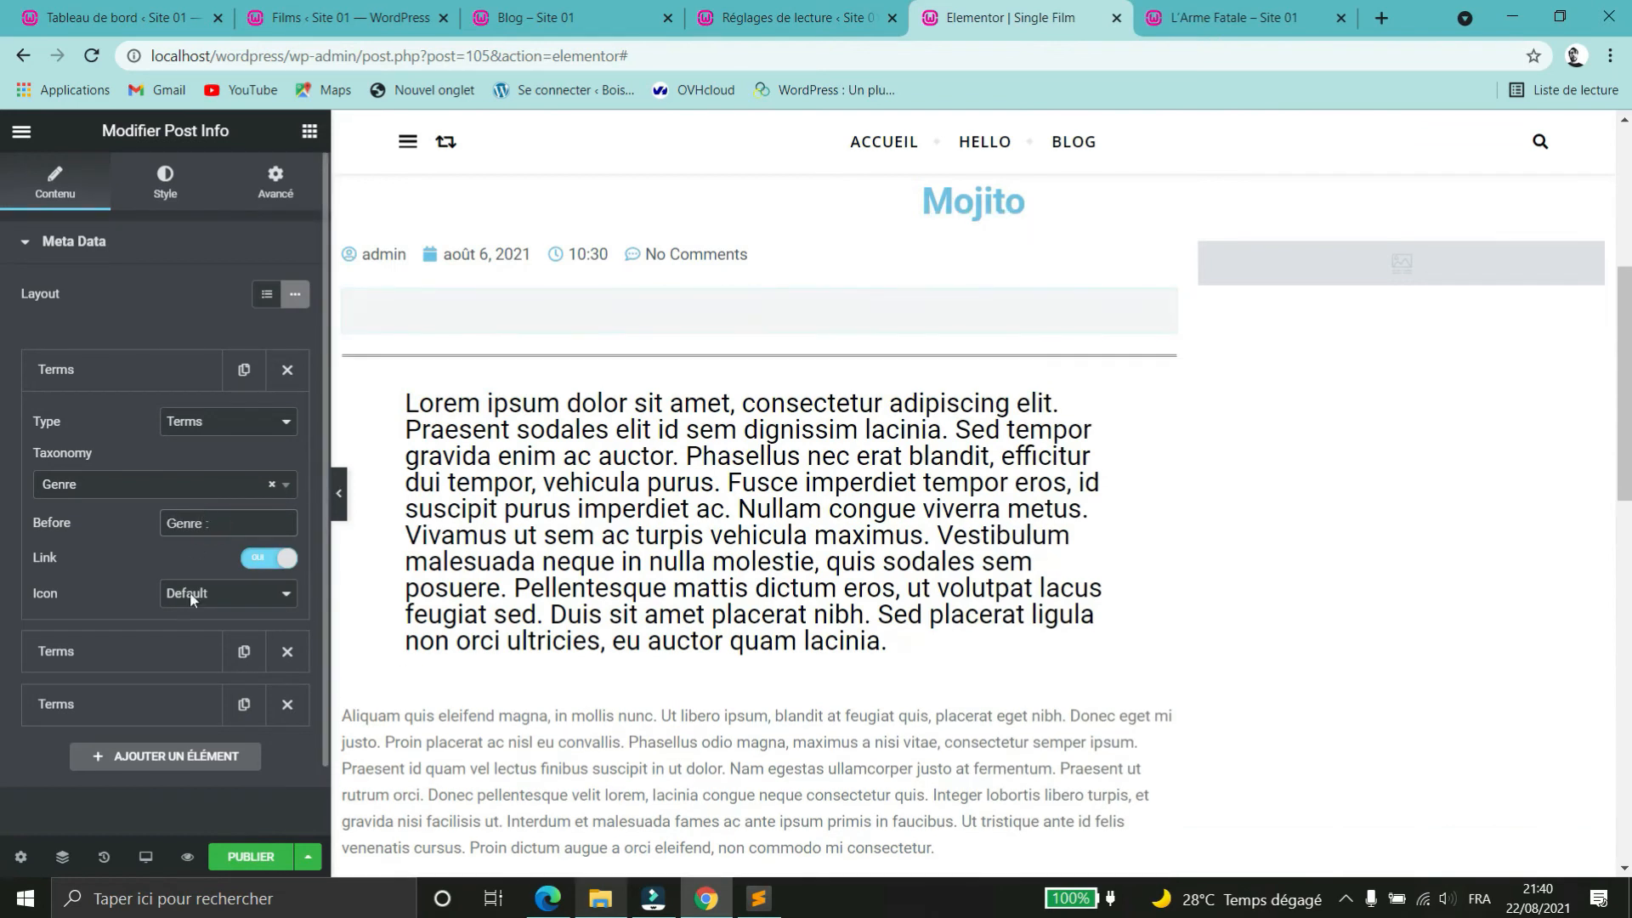
- Give the Genre item a custom Film icon from the icon library
click(285, 603)
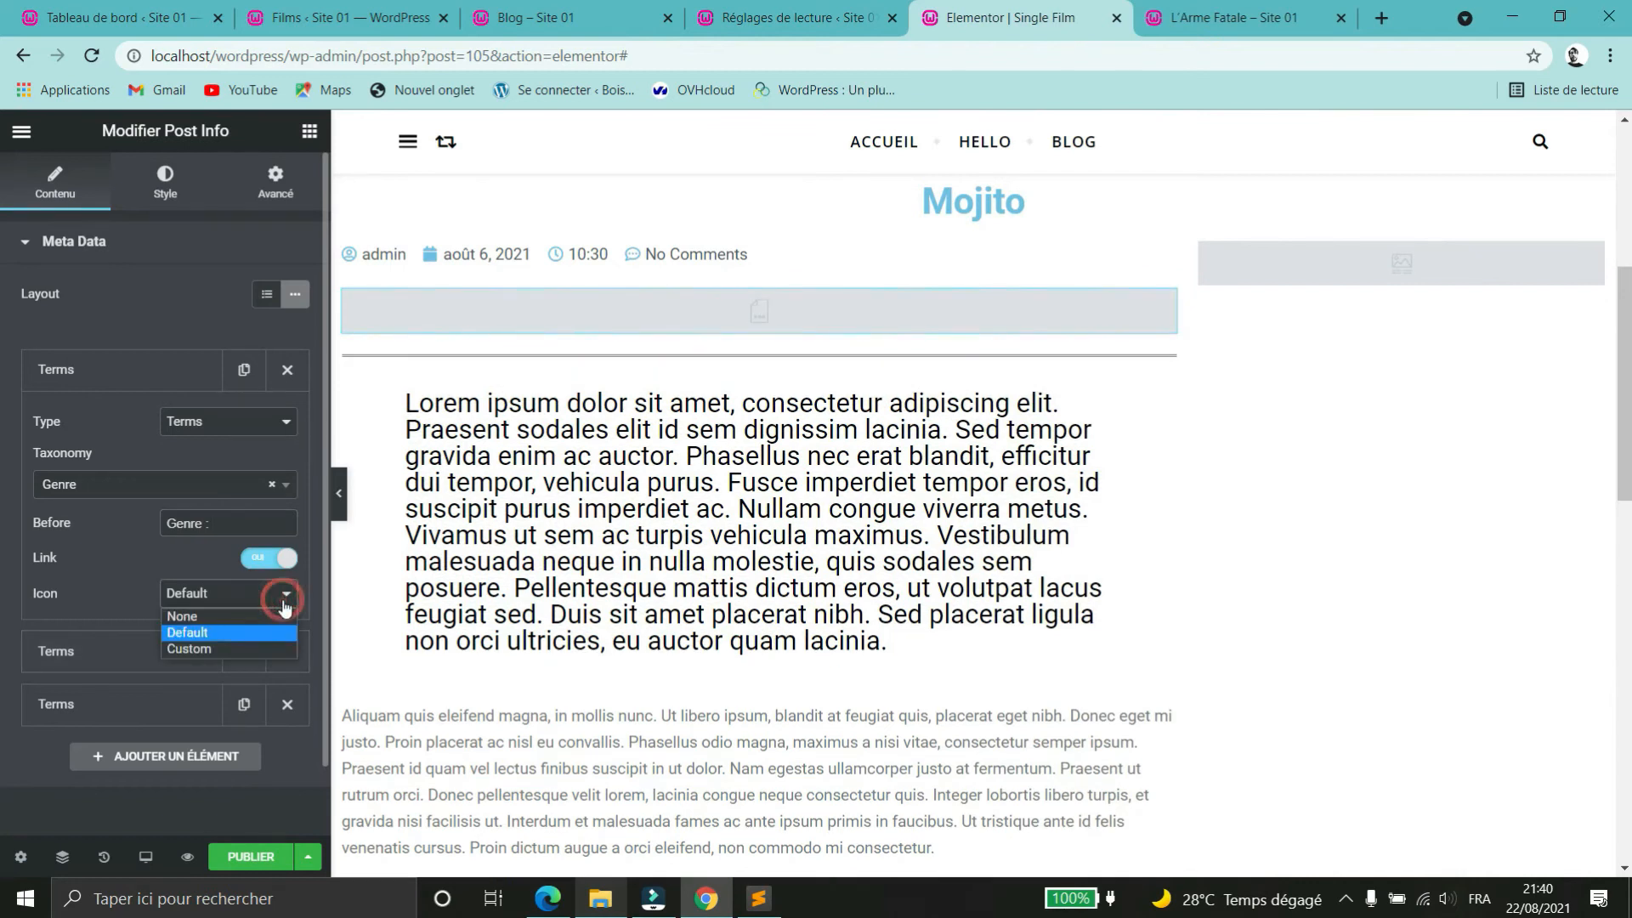
click(212, 646)
click(251, 663)
click(700, 216)
text(mov)
drag(637, 216, 579, 241)
text(film)
click(630, 350)
click(1378, 847)
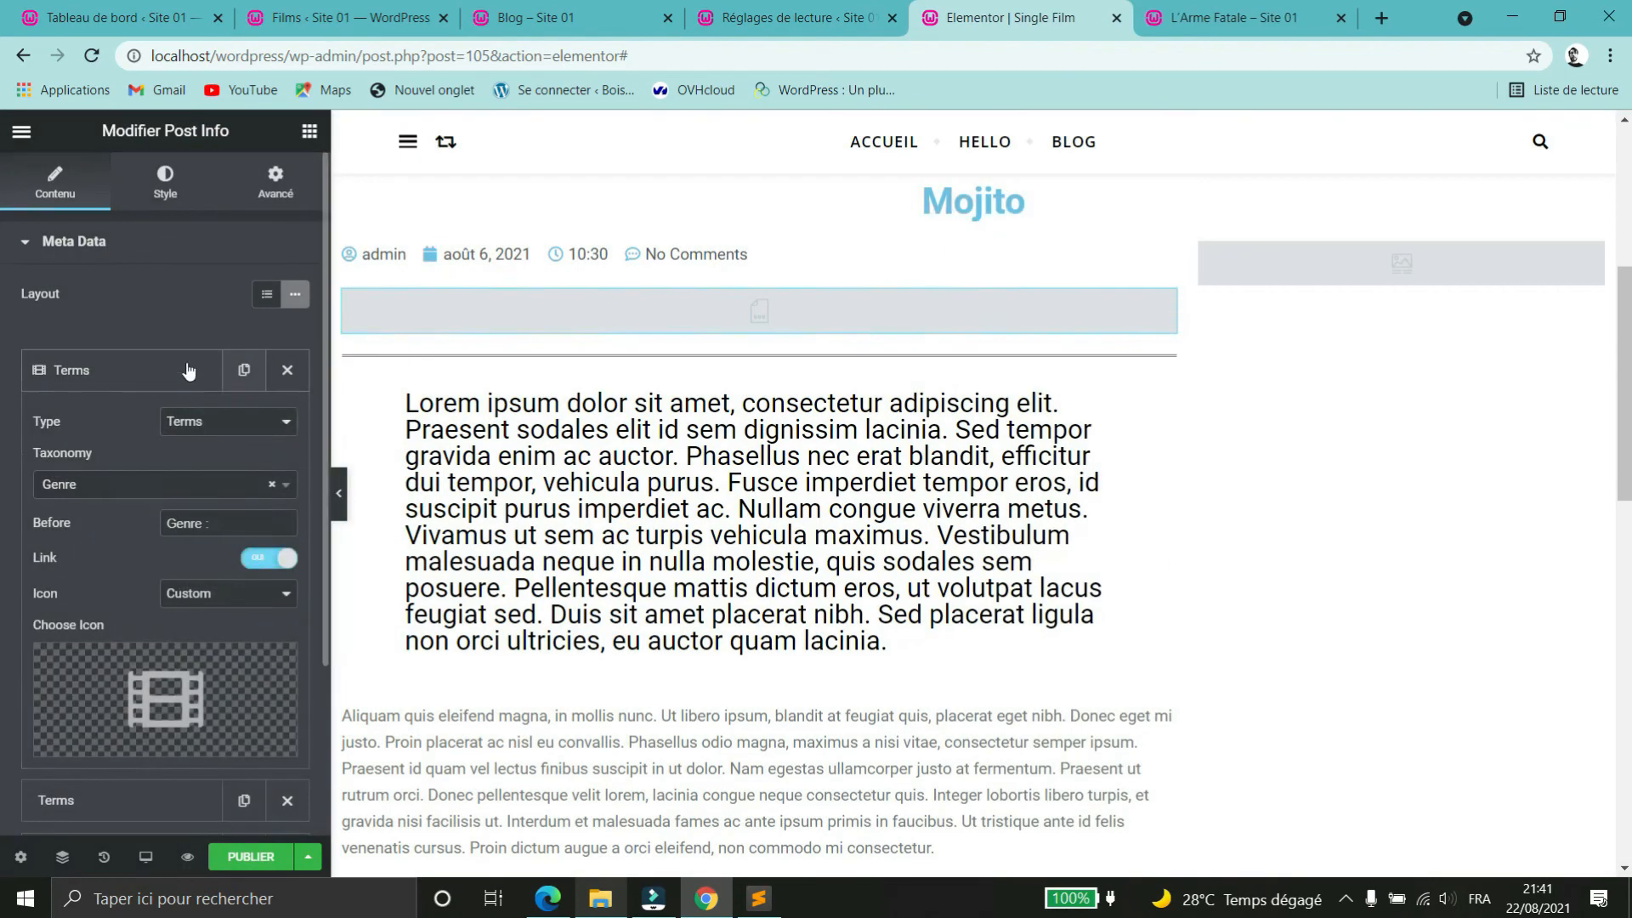
click(189, 371)
- Set the text before the Réalisateurs terms to "Réalisateur"
click(170, 425)
click(134, 539)
click(134, 539)
click(221, 577)
text(Réalisateur)
- Give the Réalisateurs item a custom Bullhorn icon from the icon library
click(213, 648)
click(189, 702)
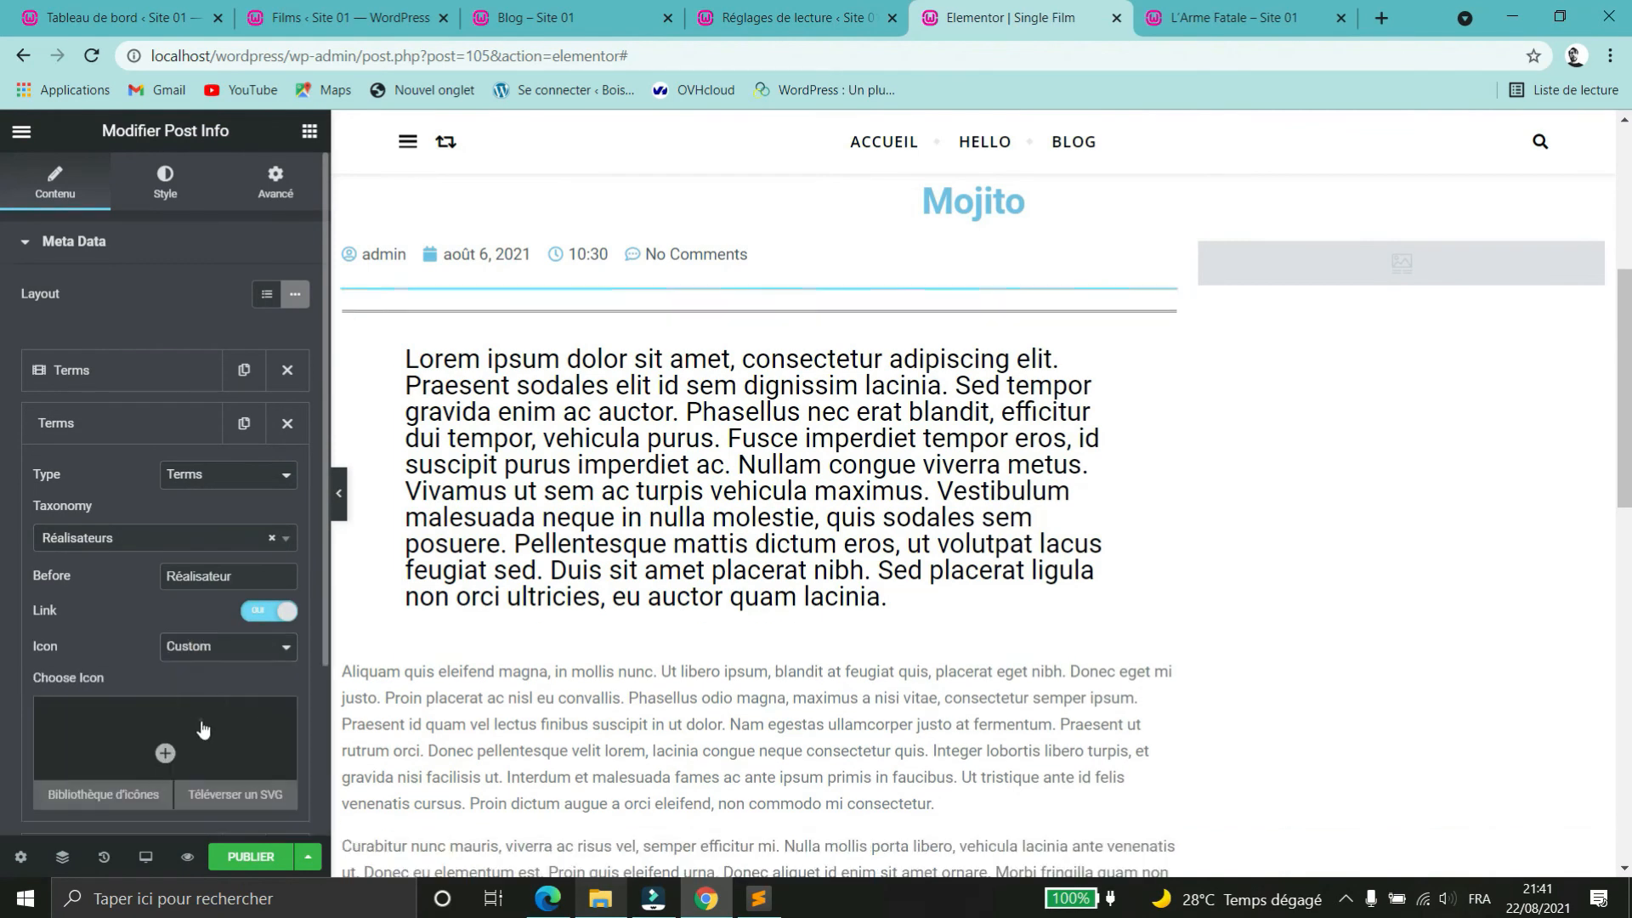
click(165, 753)
scroll(1038, 445, down, 5)
click(817, 216)
text(hor)
click(745, 350)
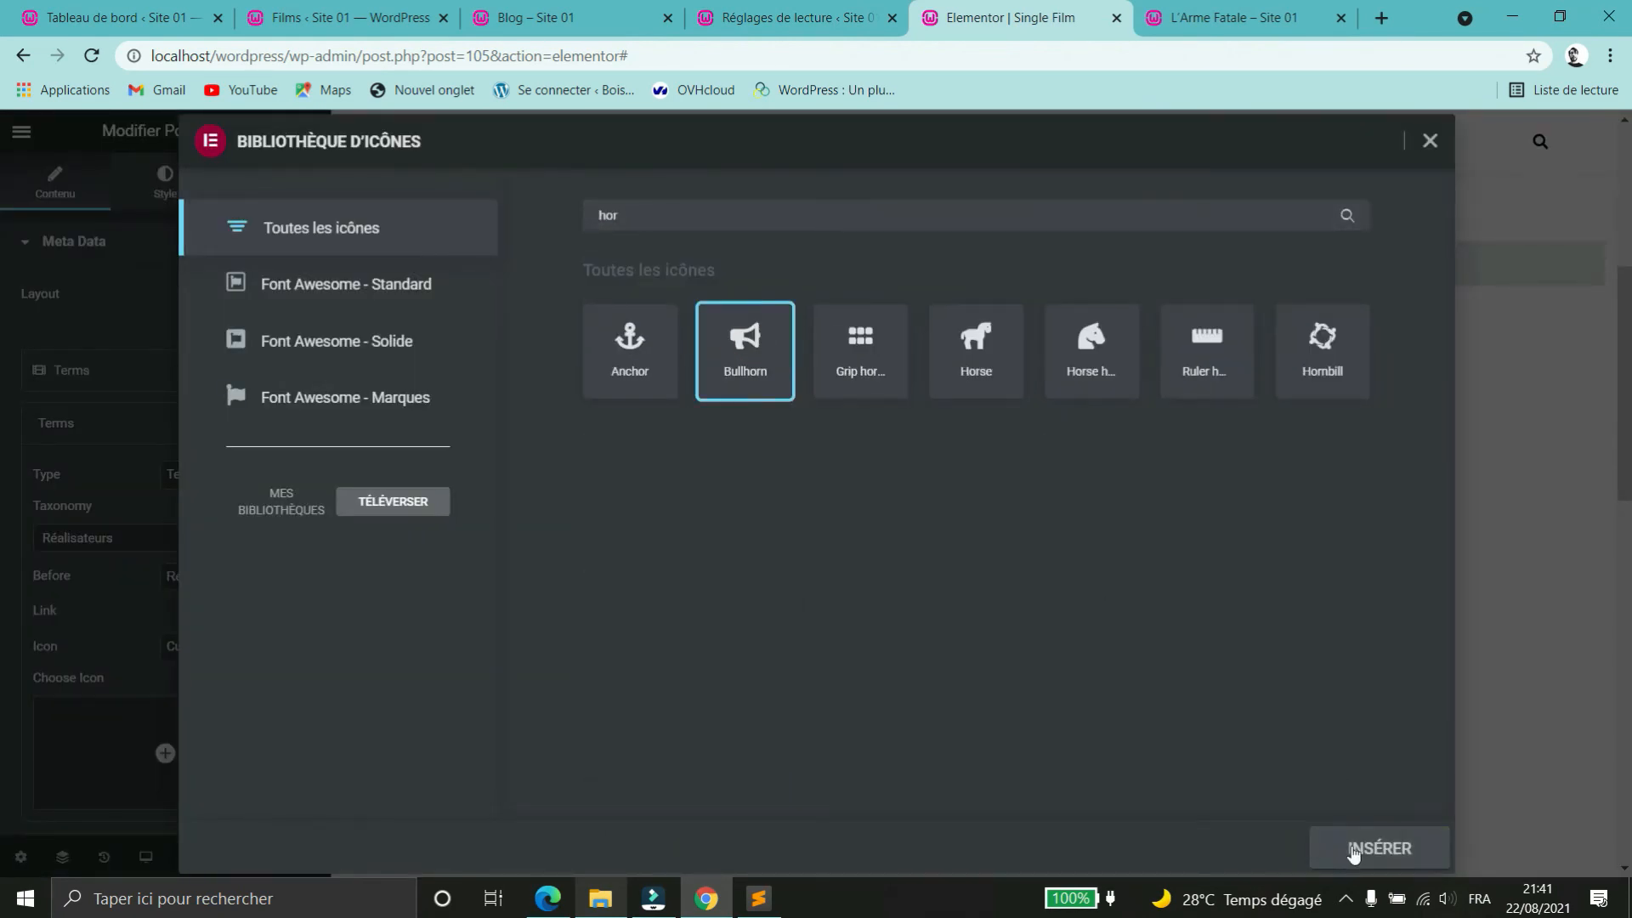
click(1360, 848)
- Give the Dates de Sortie item a custom calendar icon showing a date grid
click(157, 466)
click(203, 528)
click(165, 729)
click(706, 222)
text(ca)
click(854, 350)
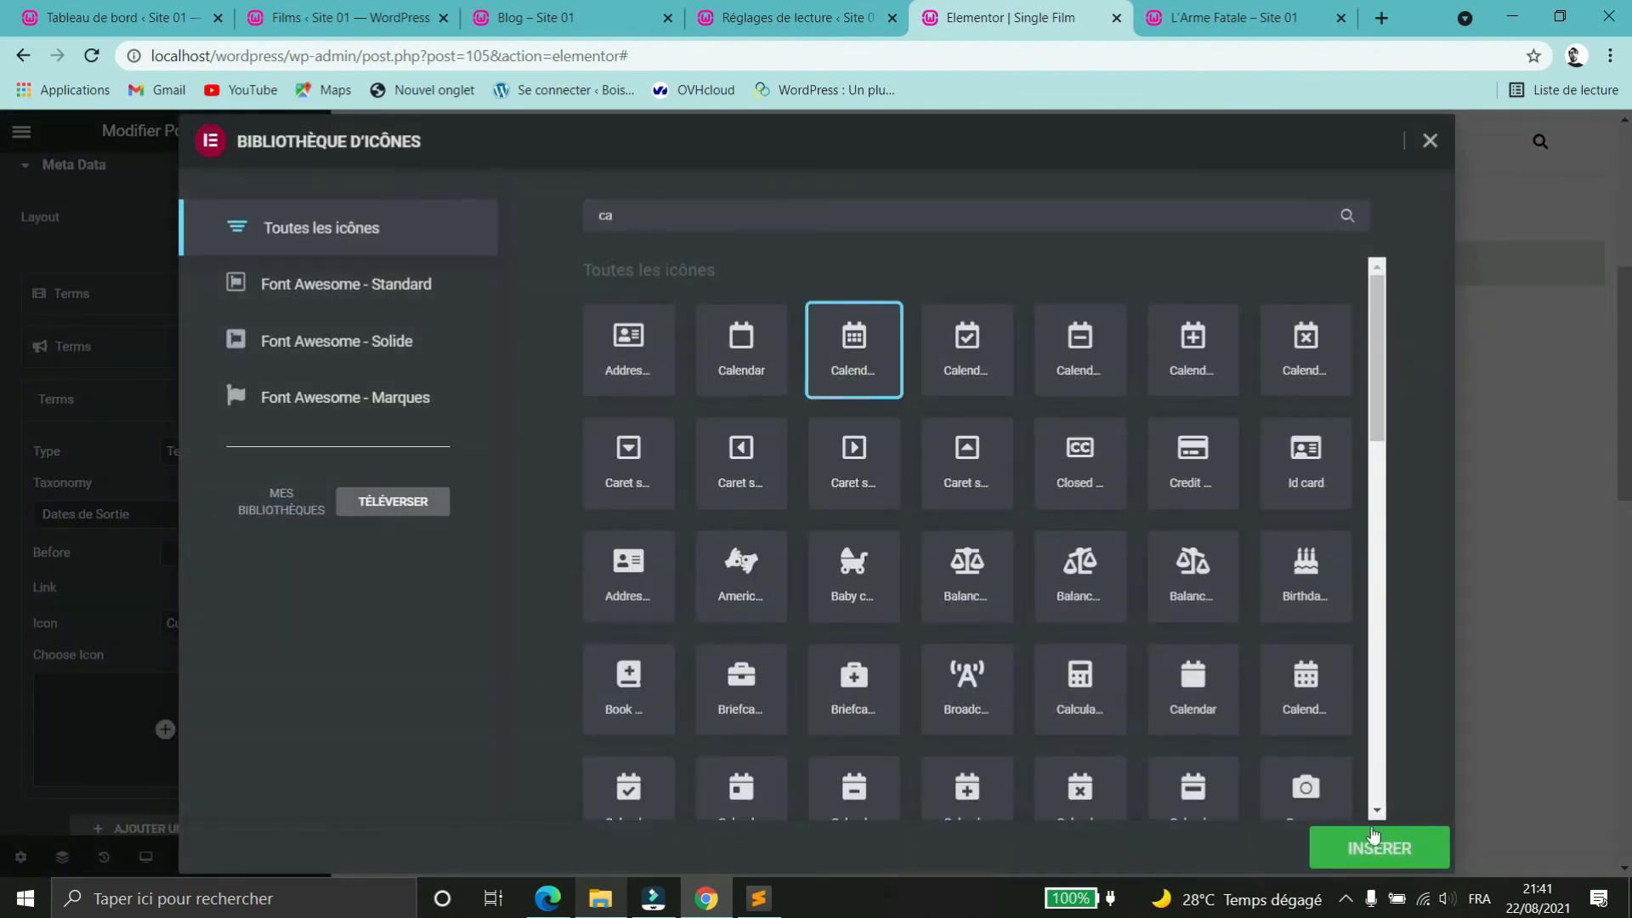
click(1376, 845)
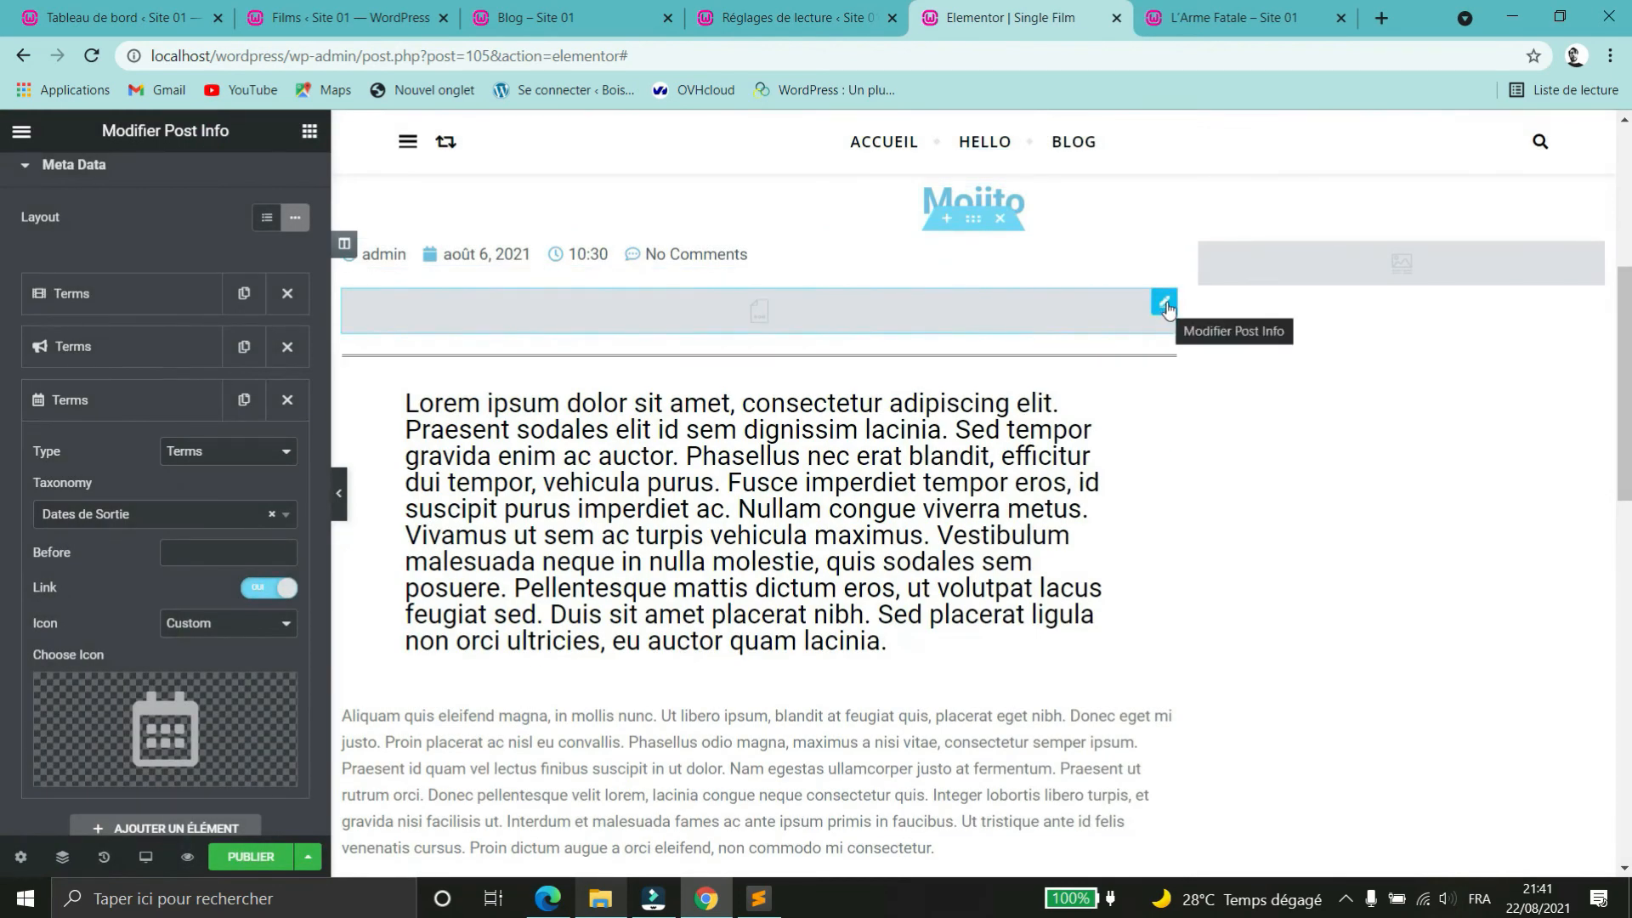
- Duplicate the taxonomy Post Info widget and remove the bullhorn and calendar items from the copy
right_click(1167, 308)
click(1236, 356)
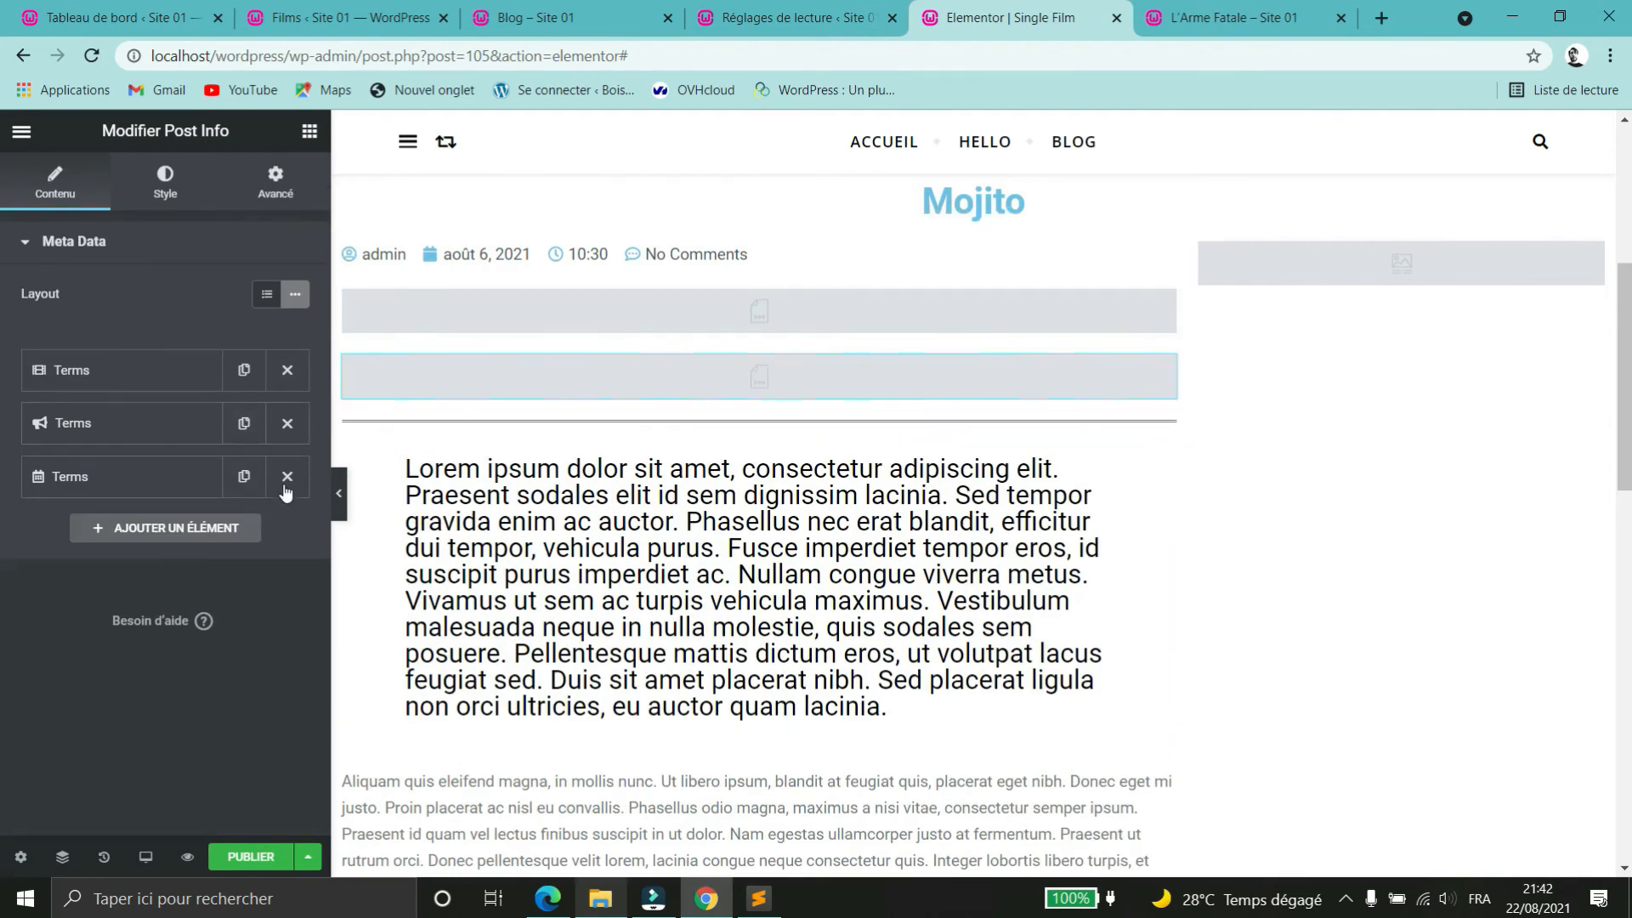
click(287, 477)
click(287, 424)
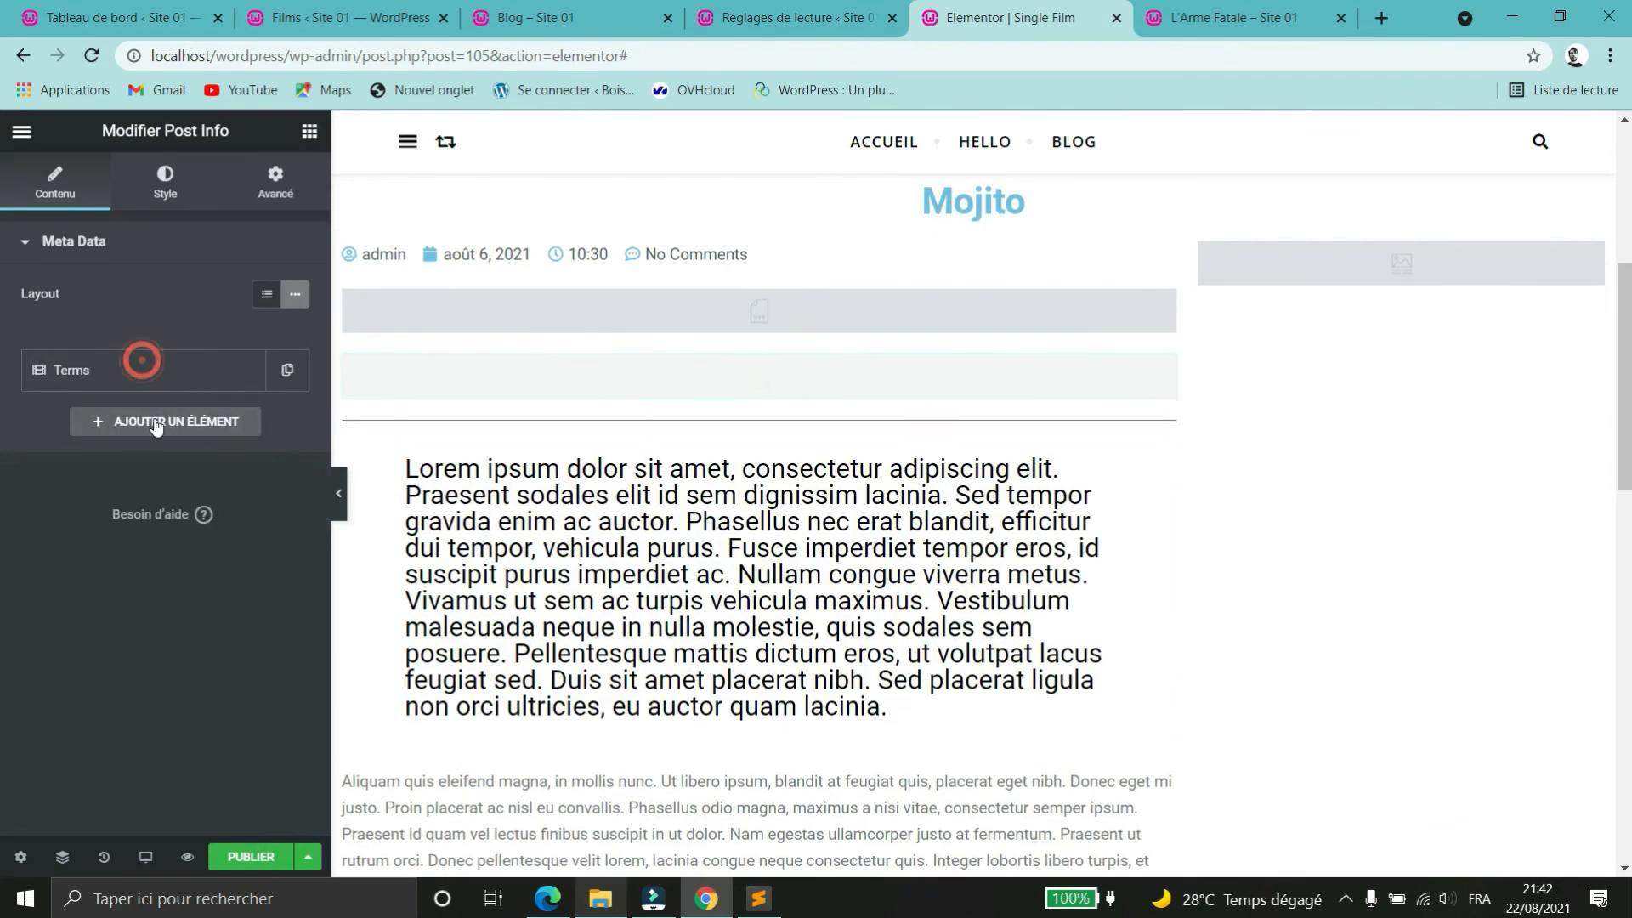
- Switch the copy's remaining Terms item to the Acteurs taxonomy with "Acteurs :" as the text before it
click(170, 373)
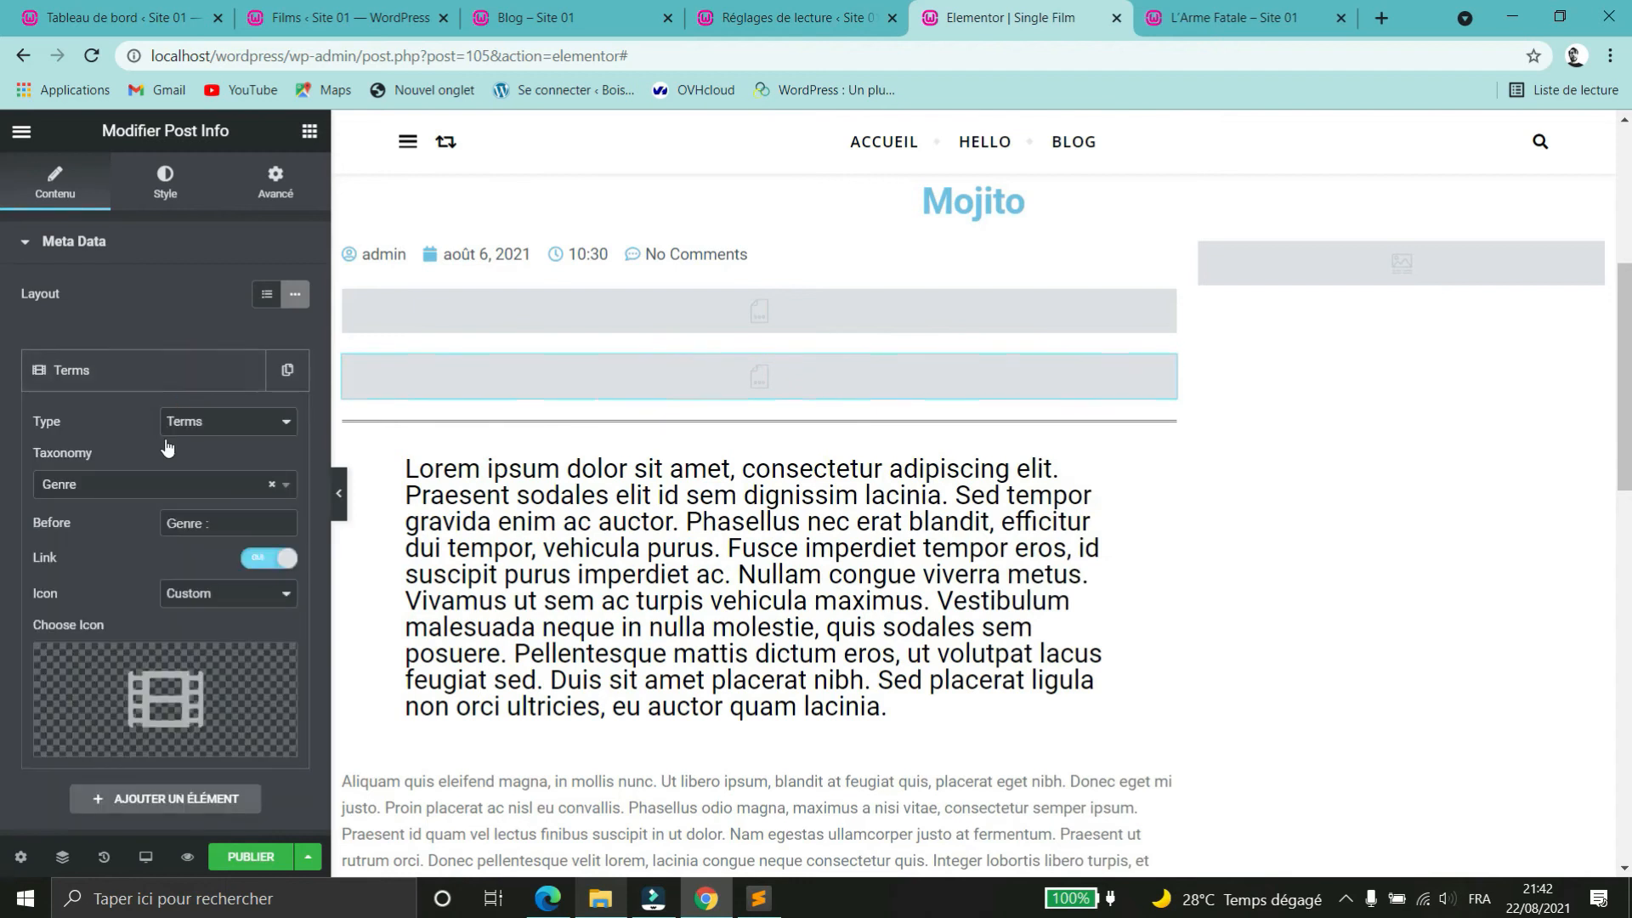
click(134, 498)
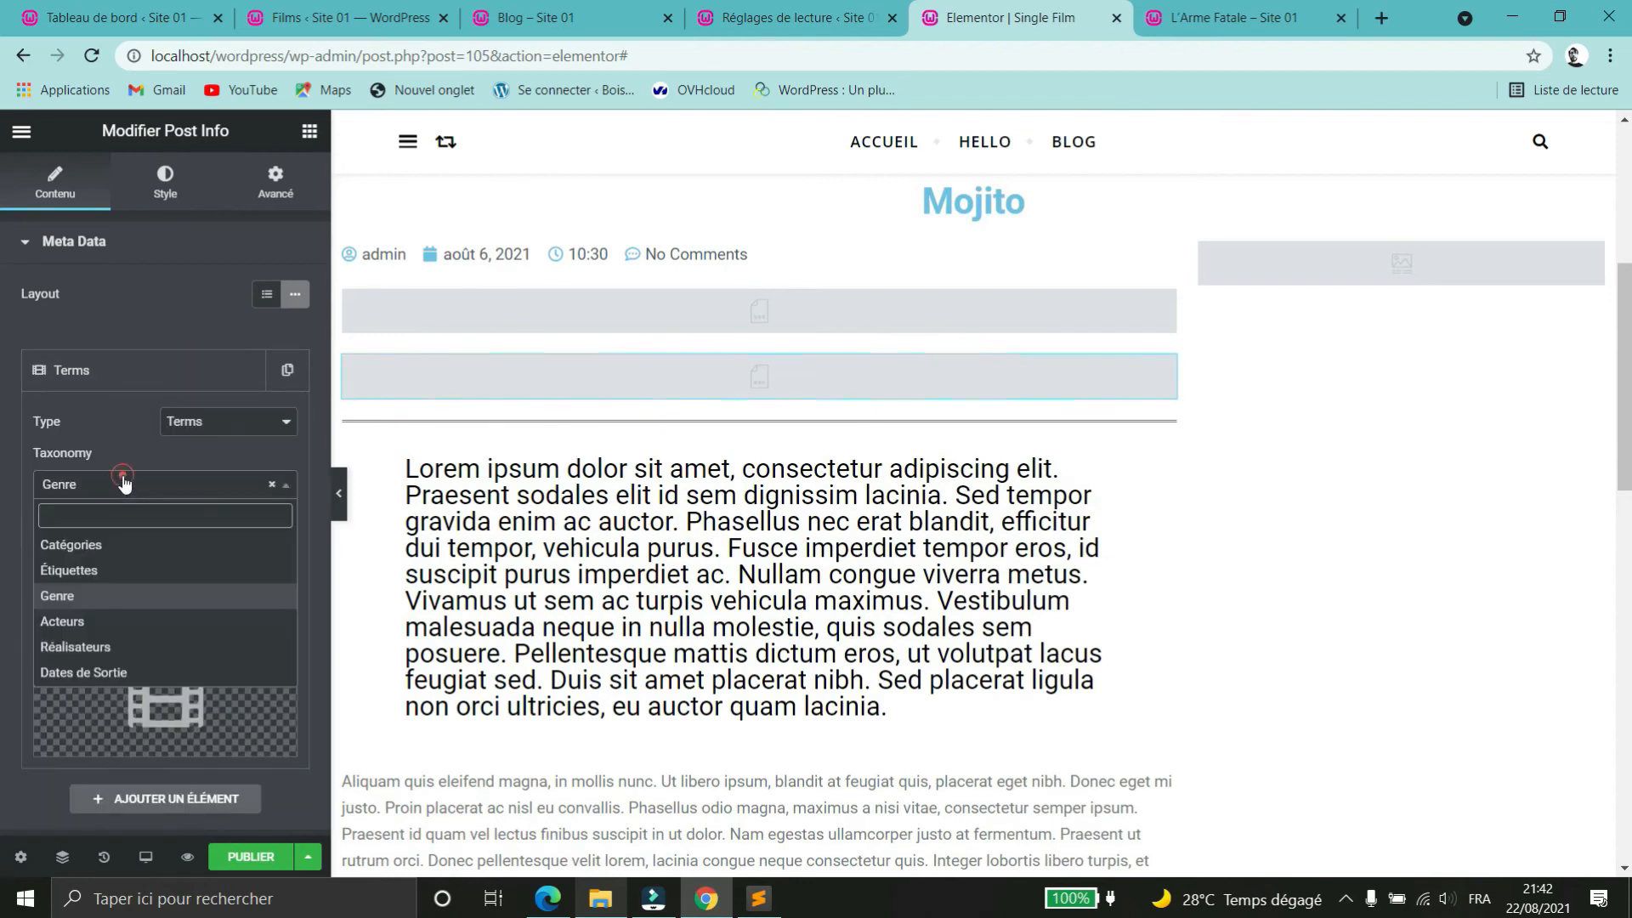
click(85, 621)
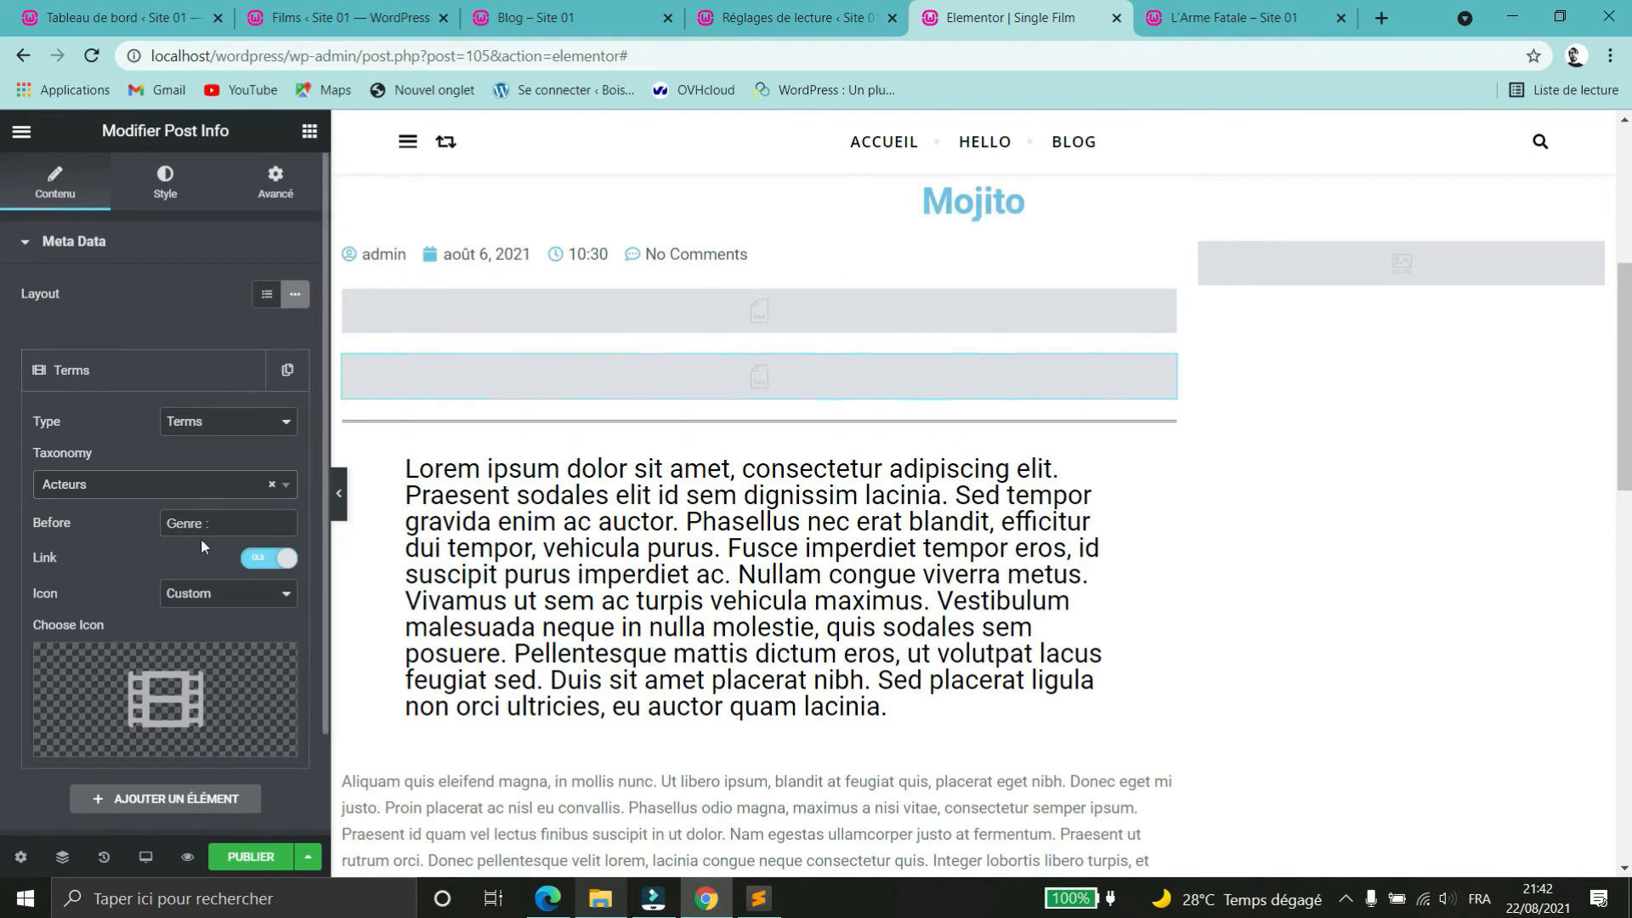
drag(234, 520, 171, 558)
text(A)
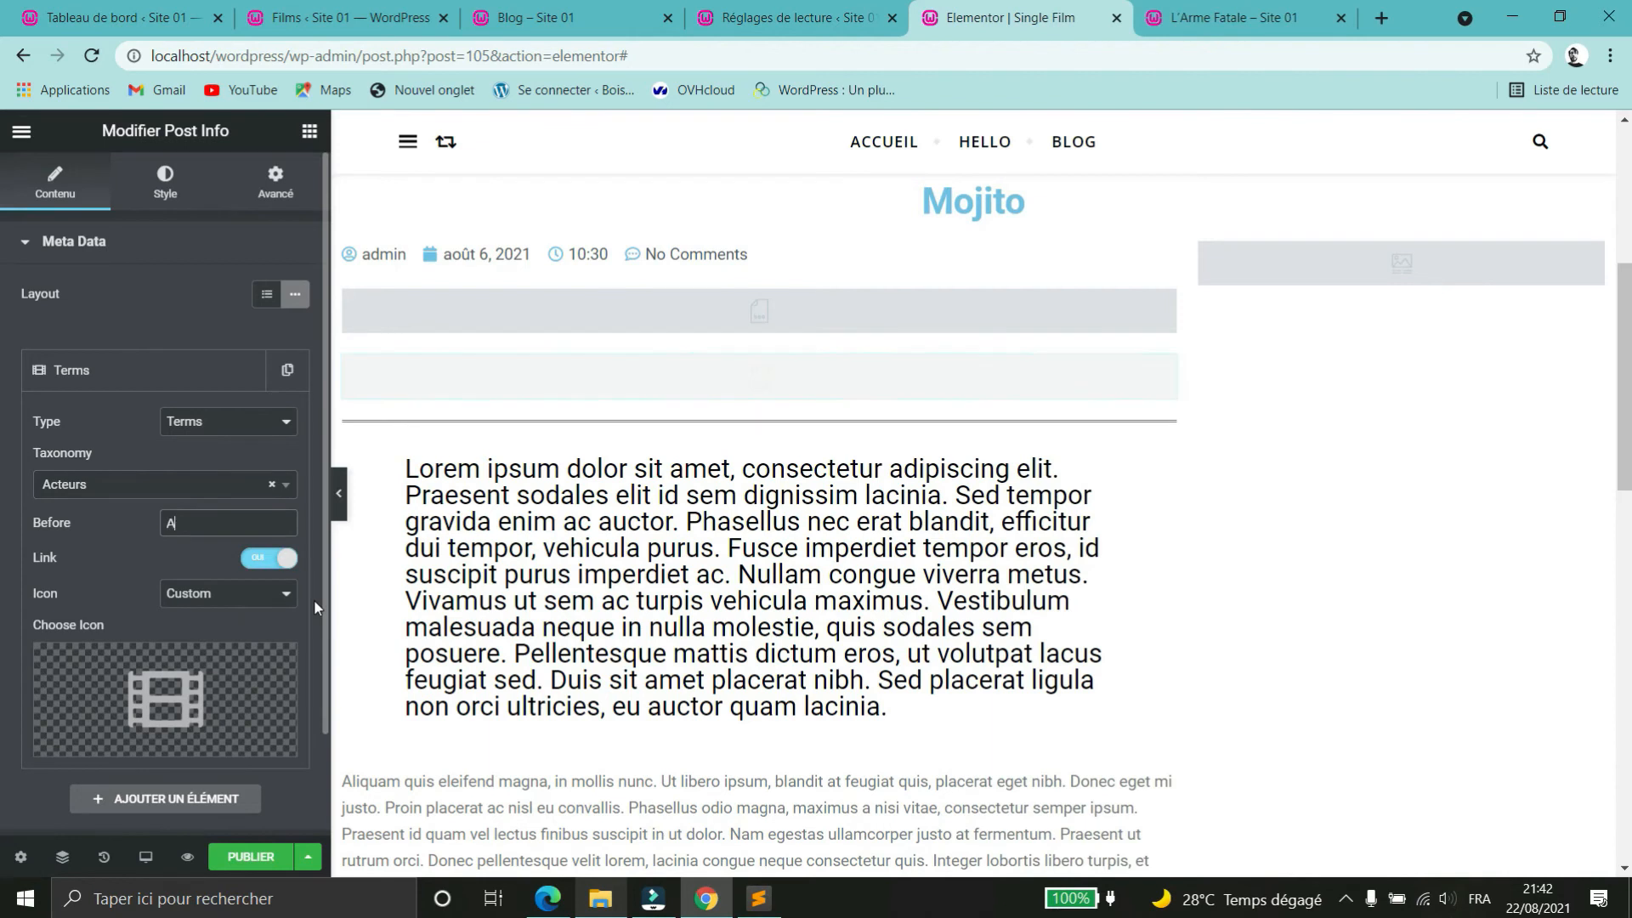
text(cteurs :)
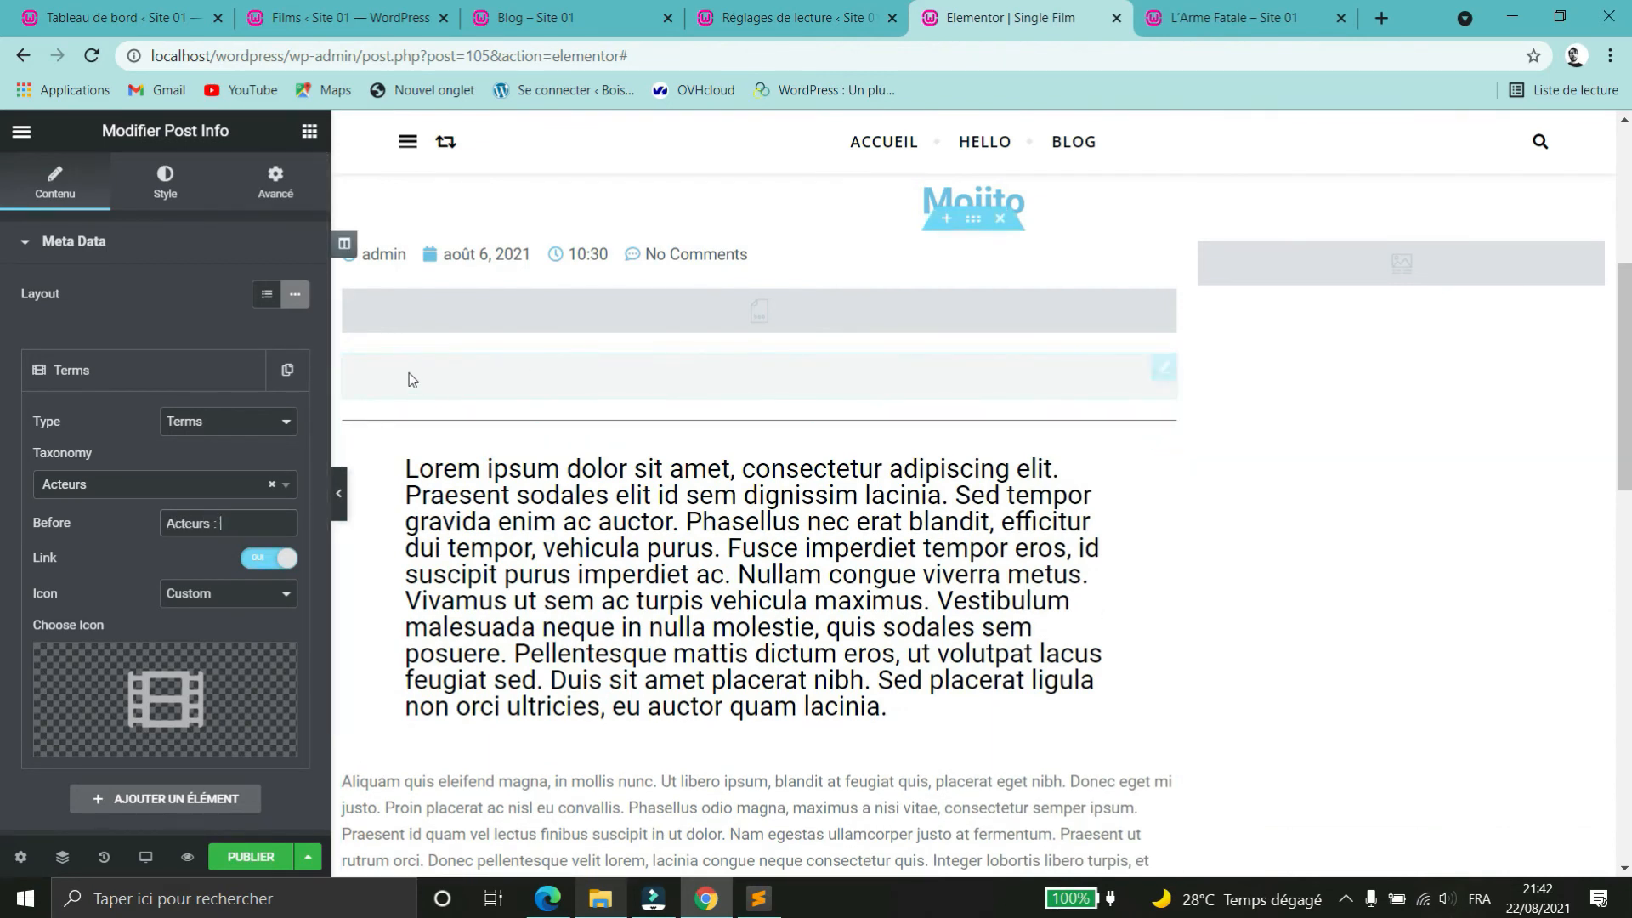
- Replace the Acteurs item's icon with the one showing a group of three users
click(425, 302)
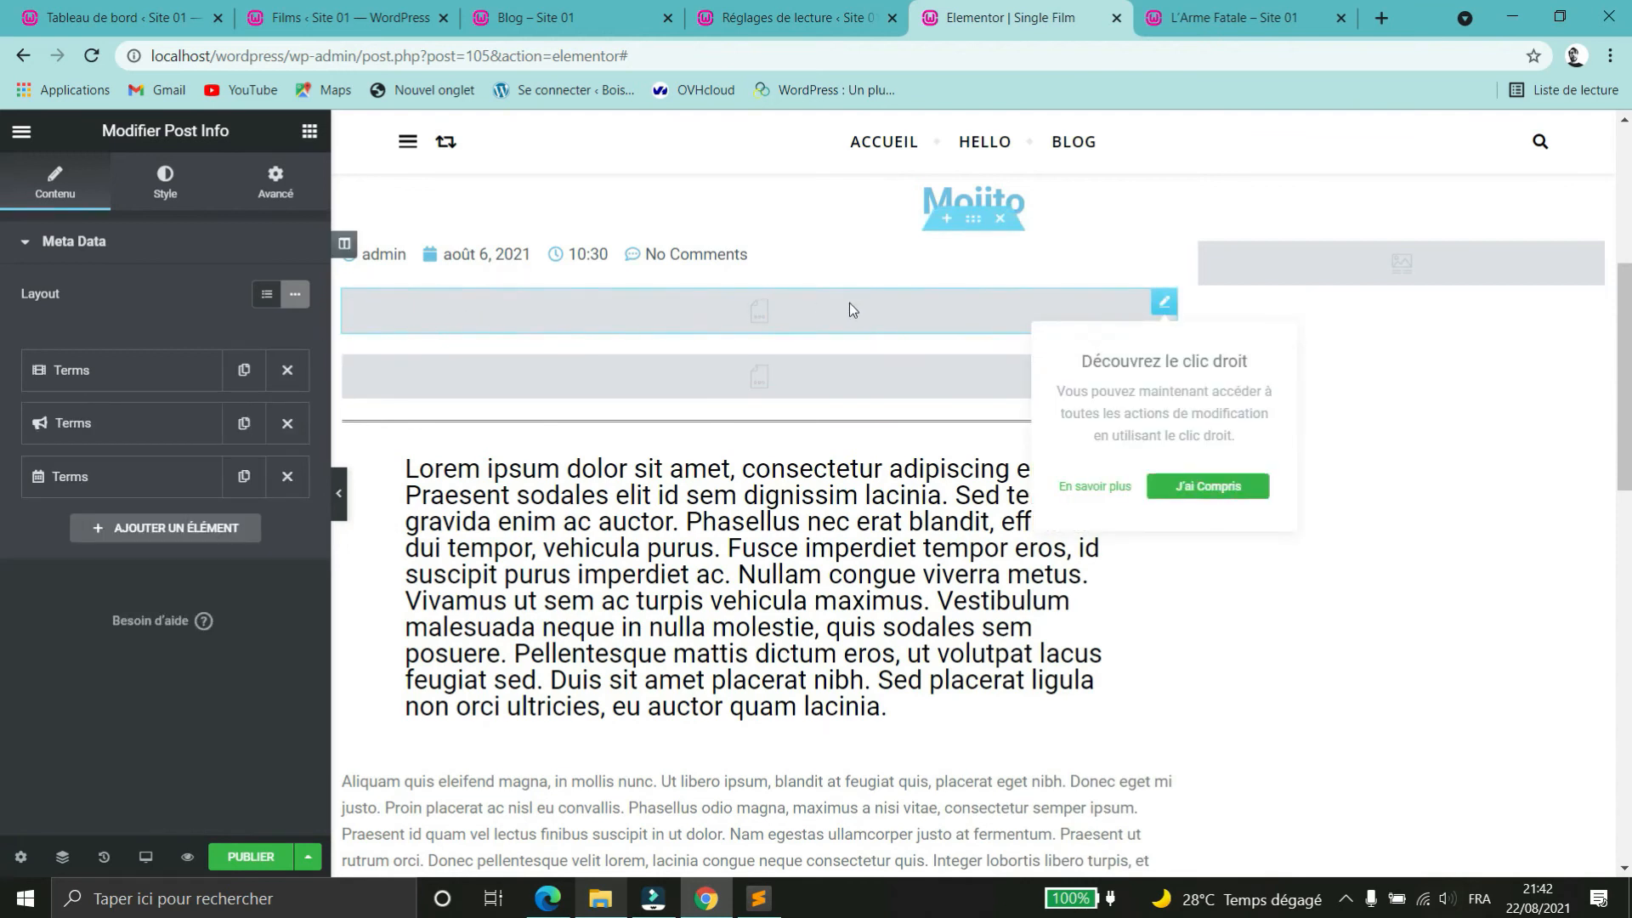
click(809, 387)
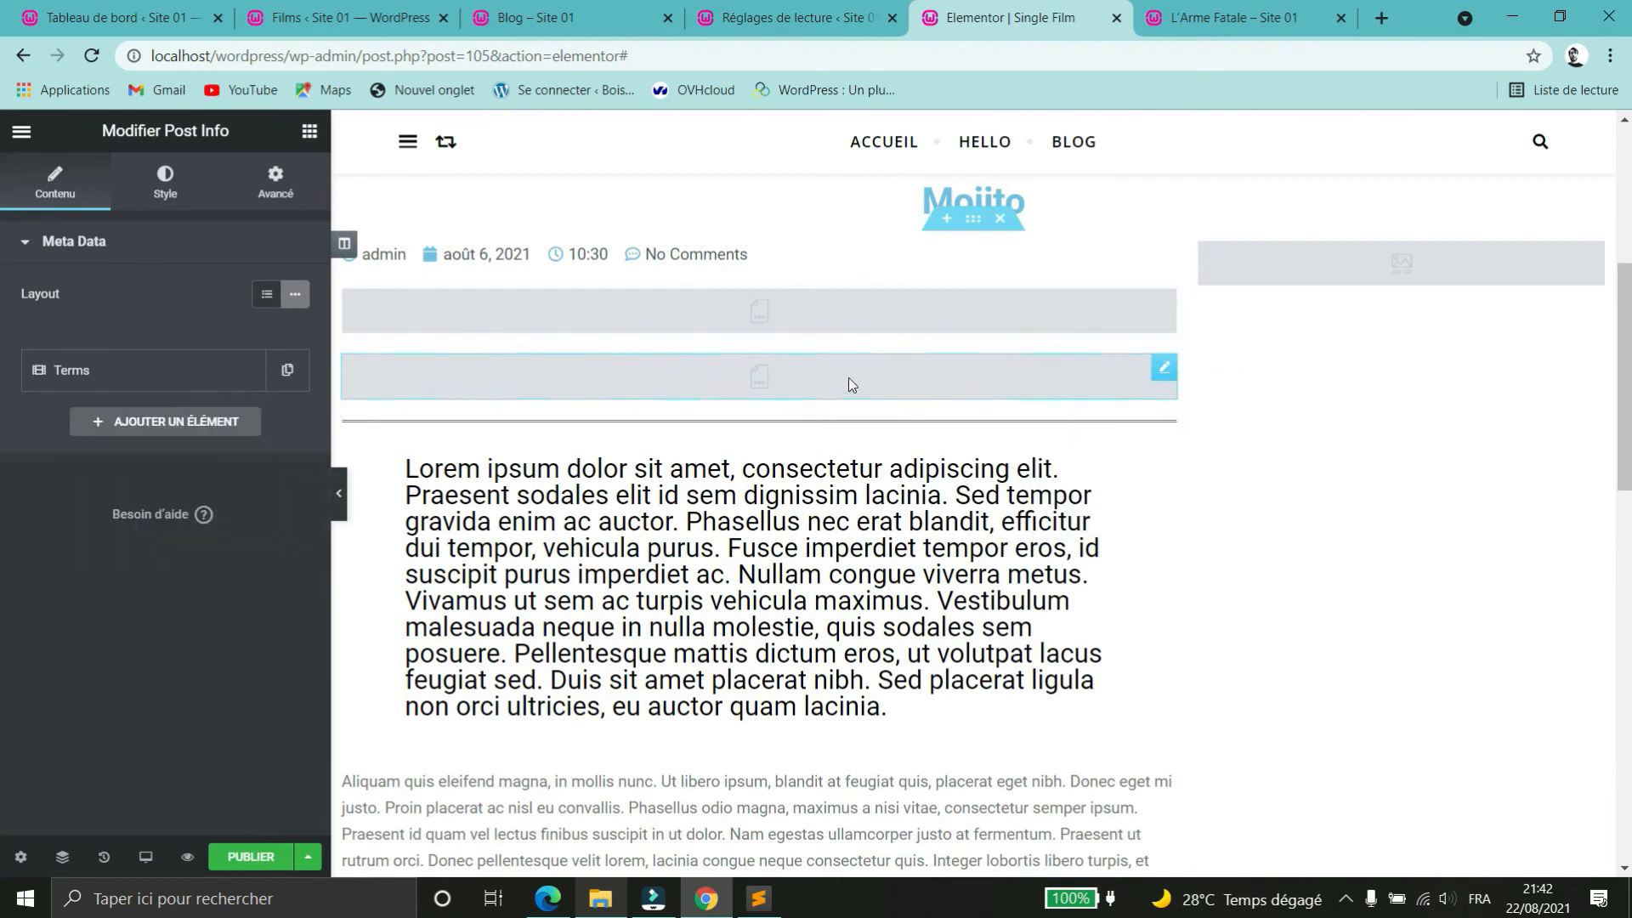
click(157, 376)
click(166, 699)
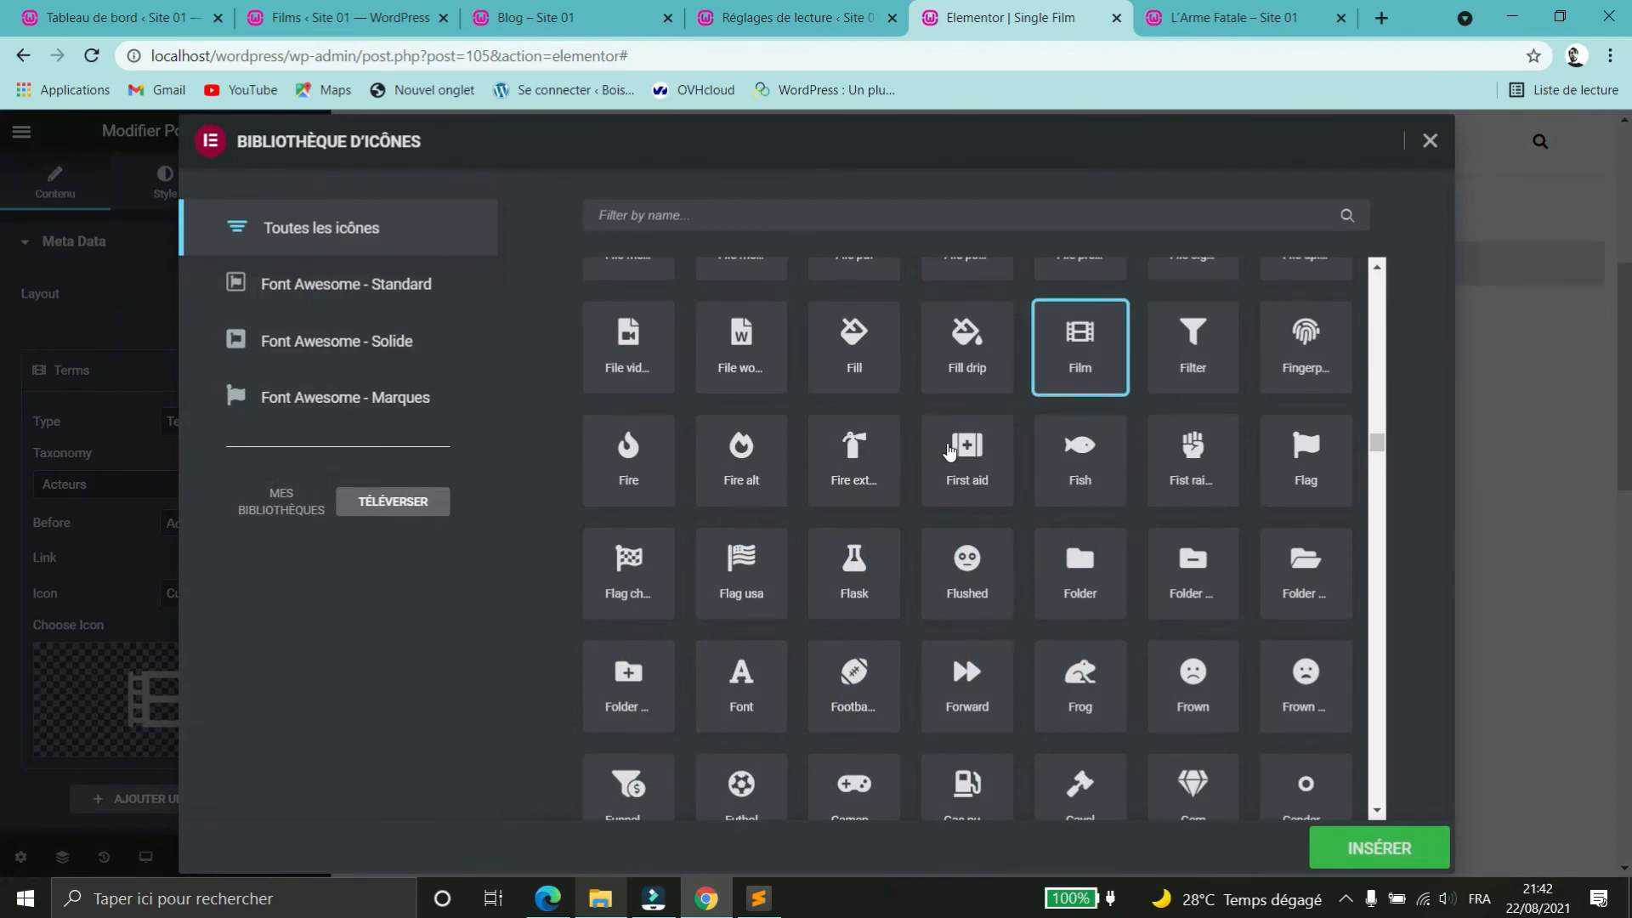
click(759, 216)
text(user)
click(1306, 687)
click(1369, 847)
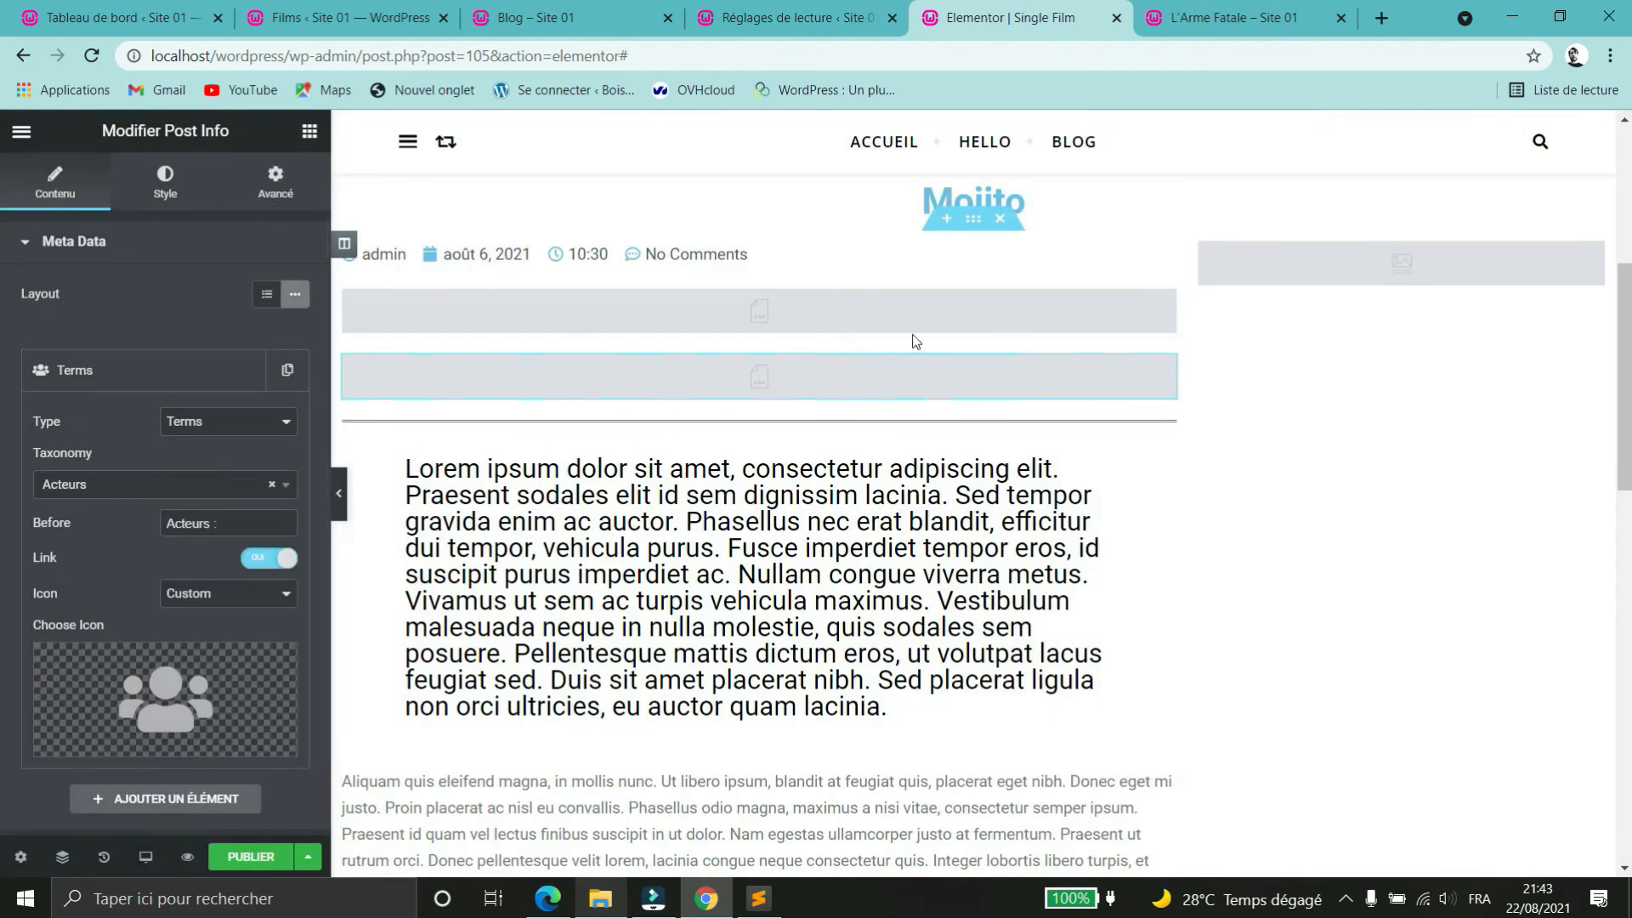
- Review the template's layout from the post info widgets through the content and post navigation down to the comment form
scroll(916, 341, down, 4)
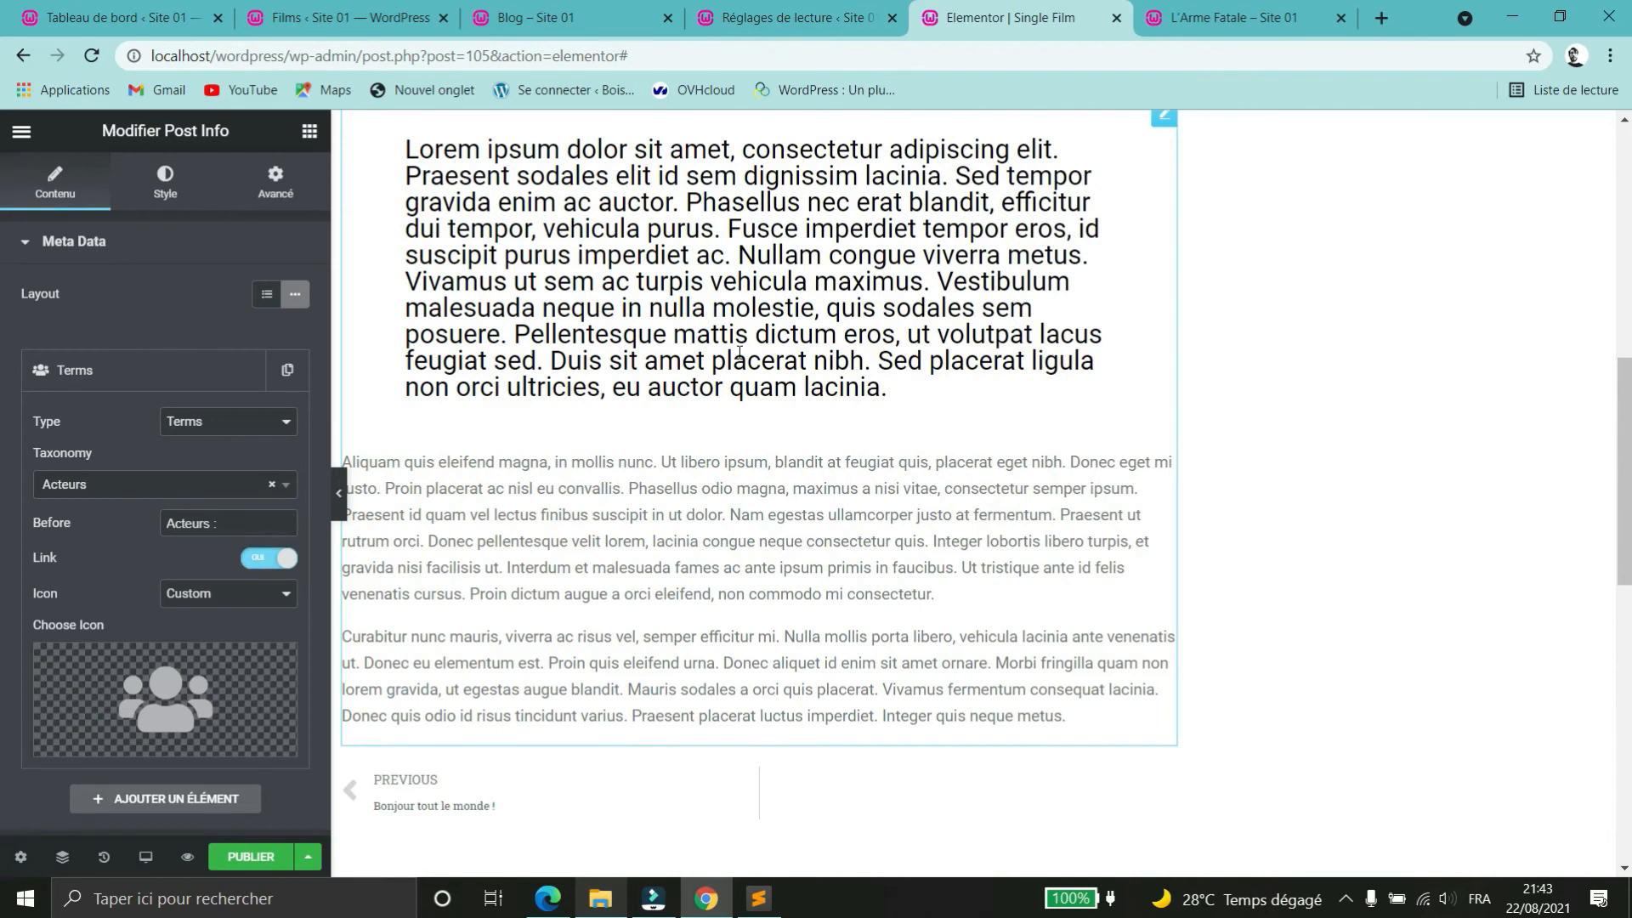
scroll(1060, 331, up, 2)
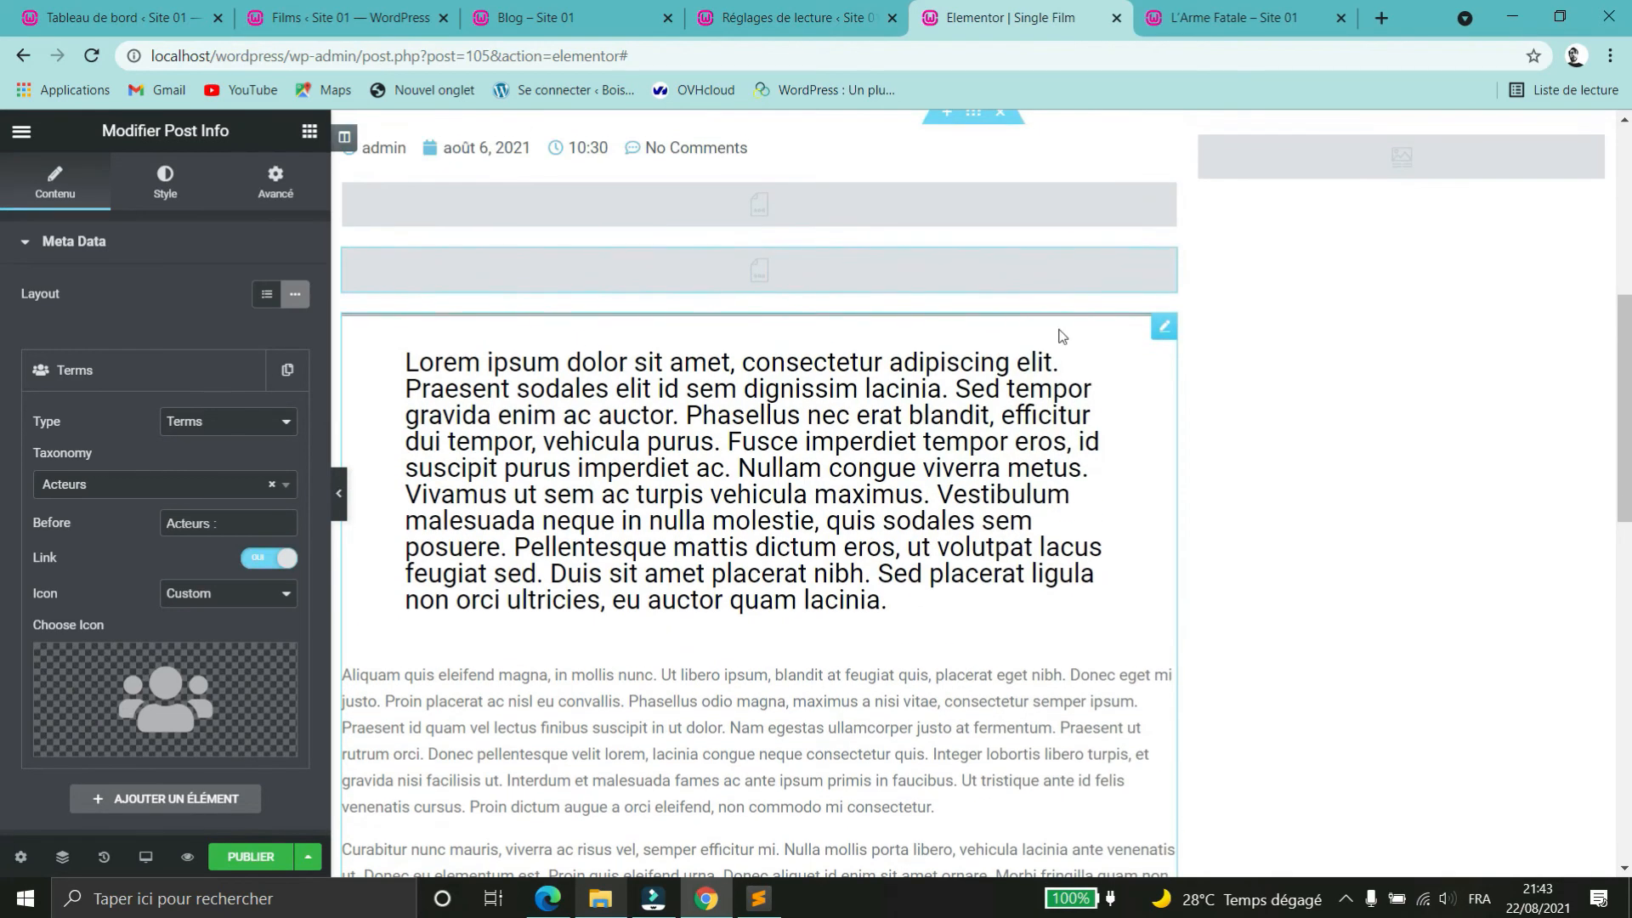
scroll(1220, 466, down, 6)
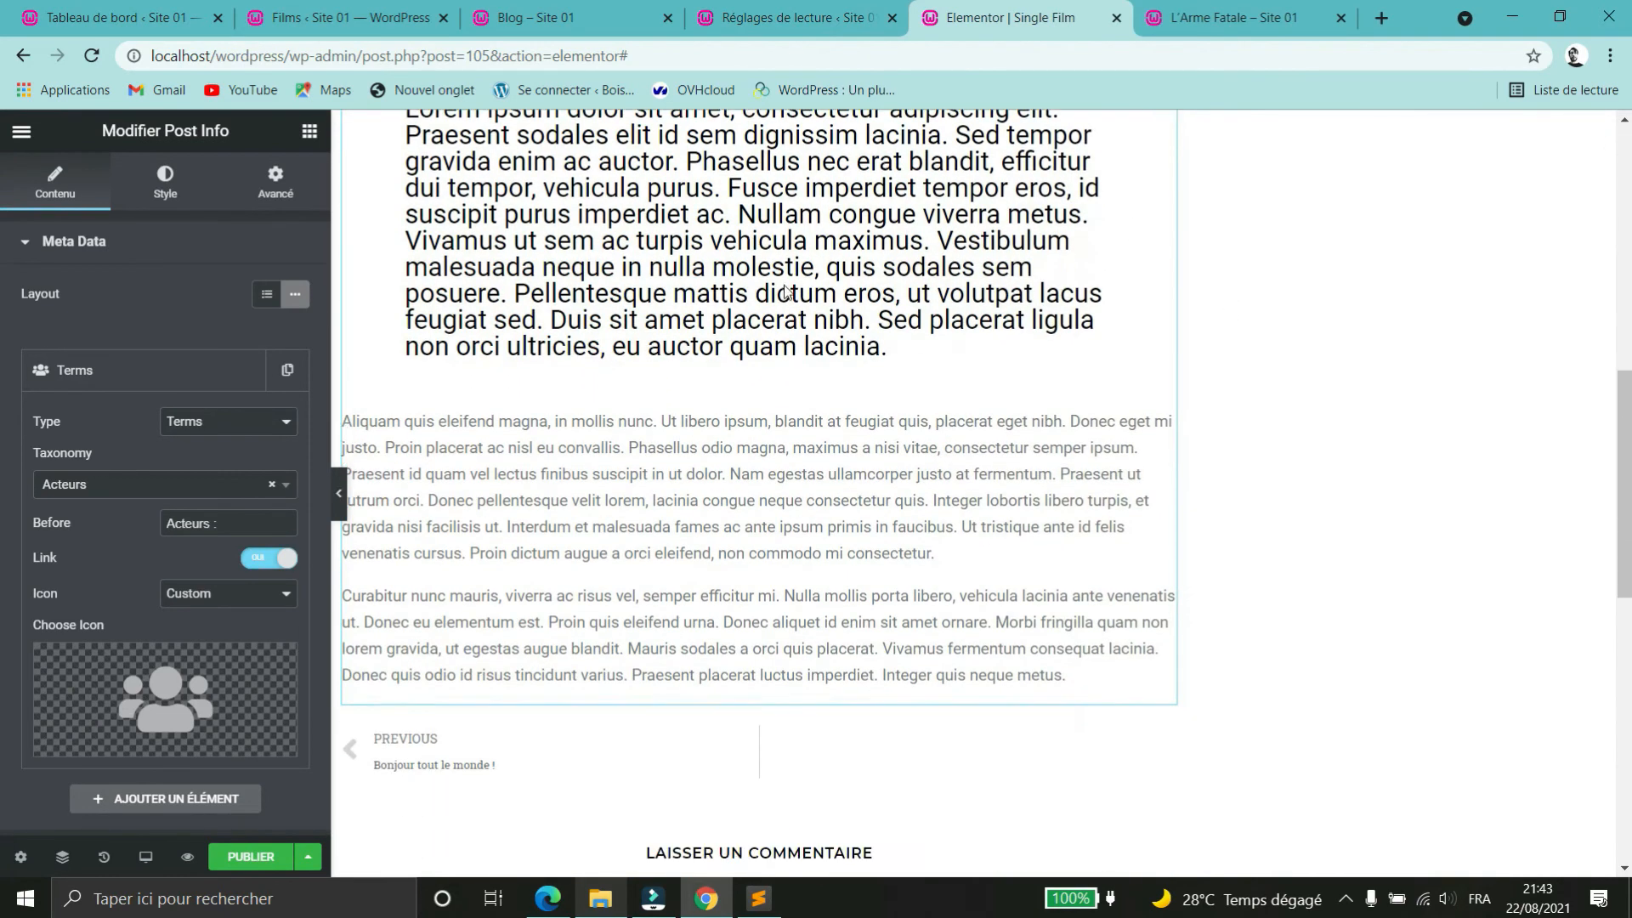
scroll(734, 310, up, 1)
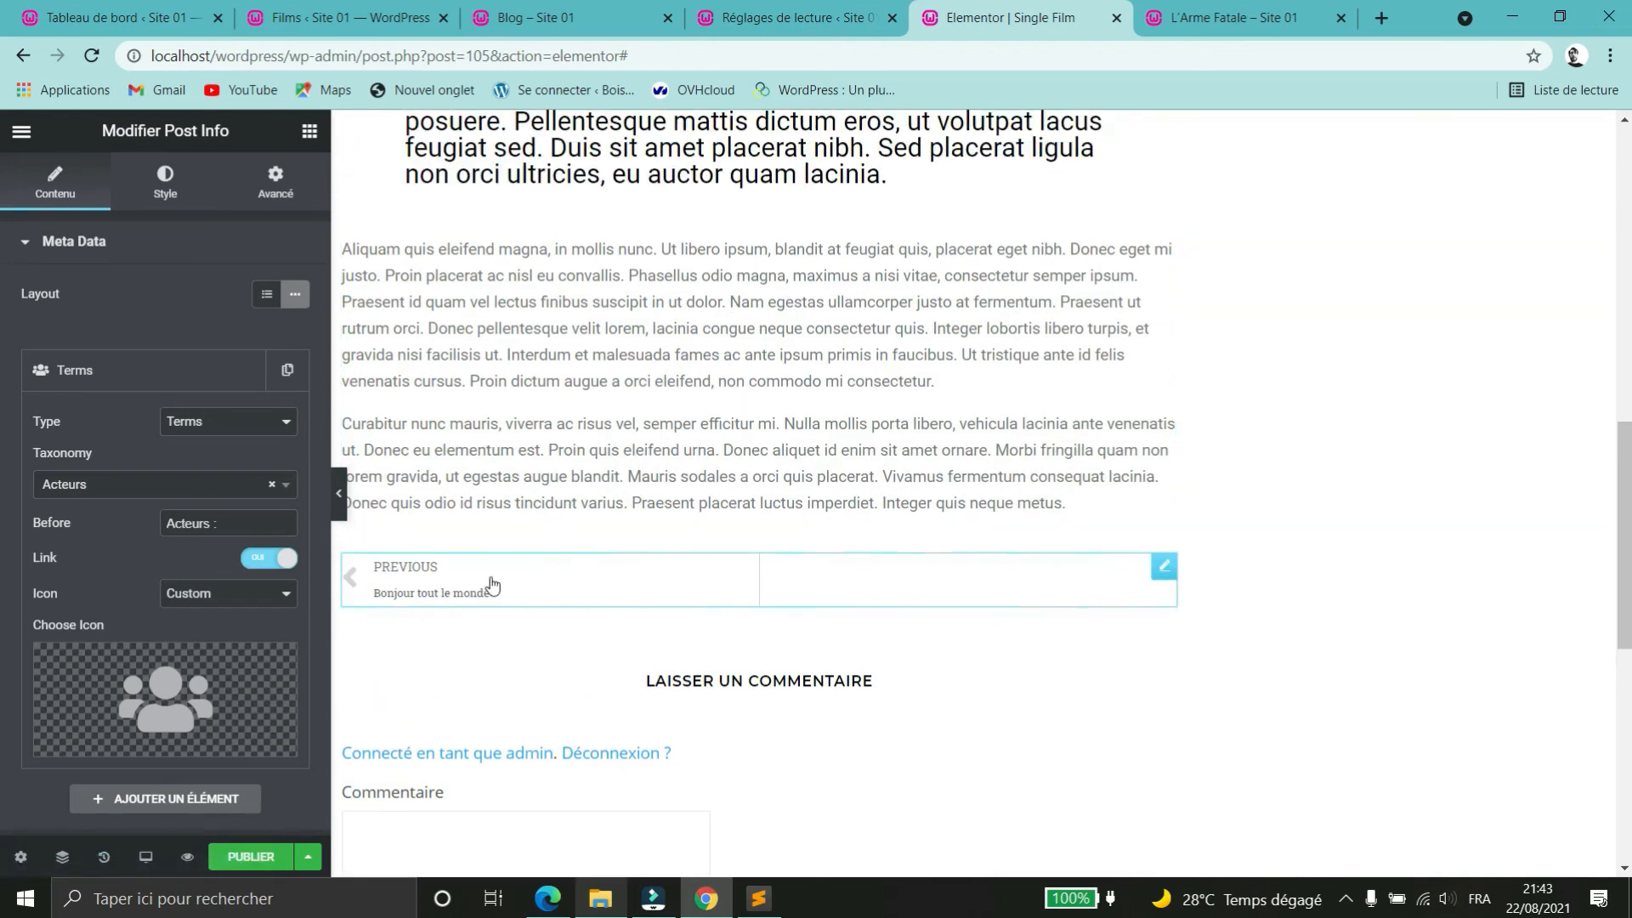
scroll(1019, 581, down, 1)
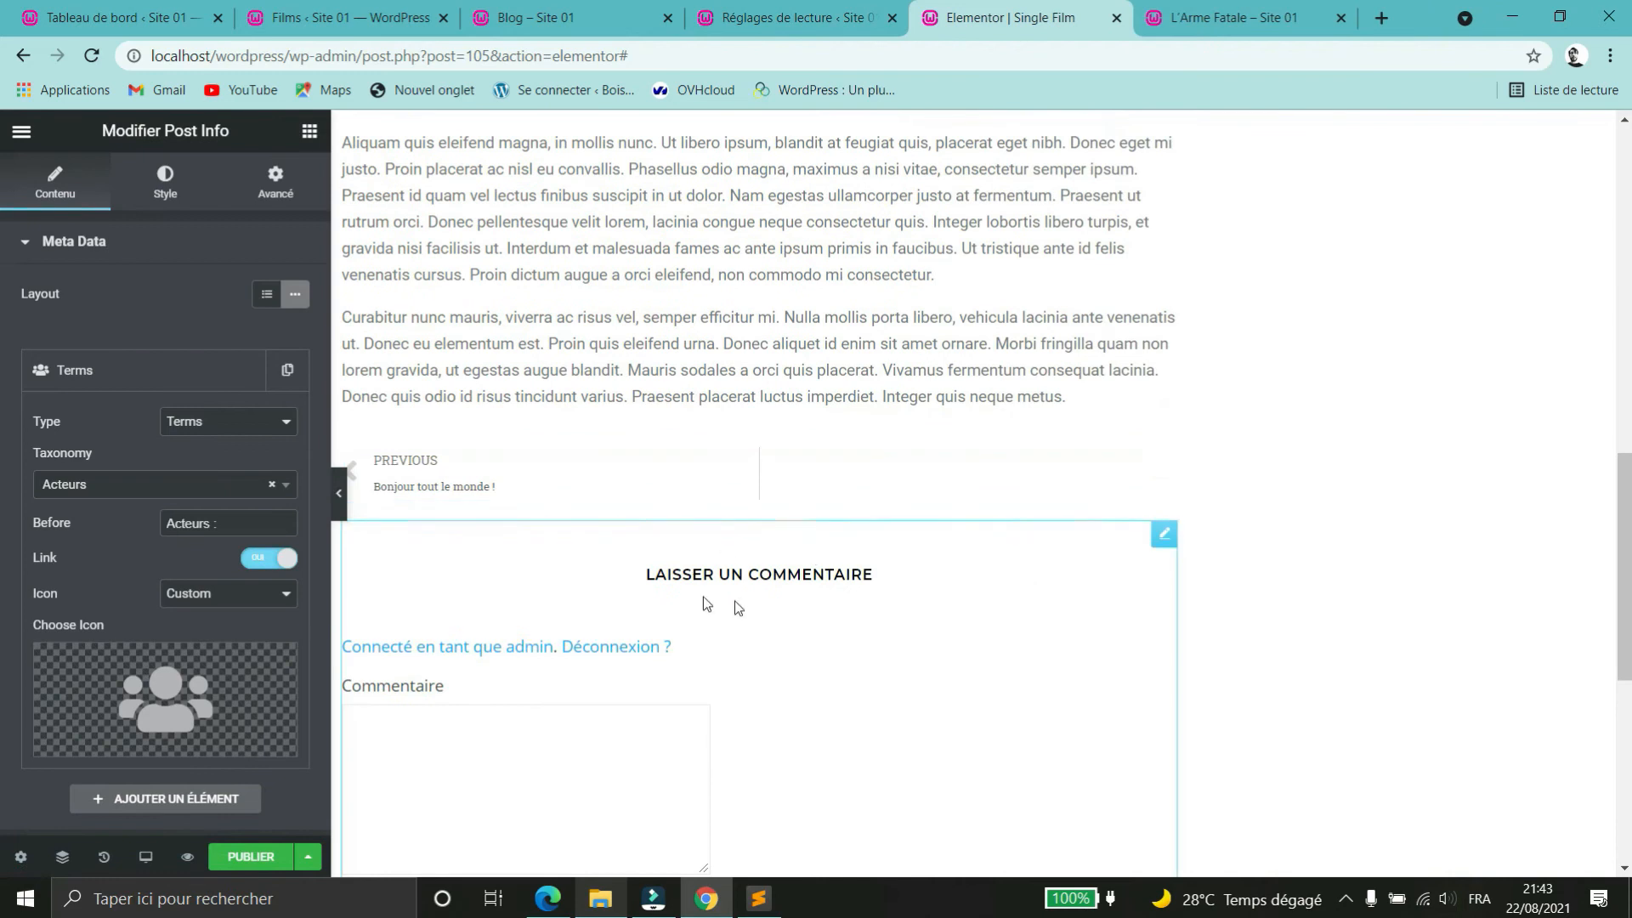
scroll(732, 604, down, 4)
scroll(876, 472, up, 15)
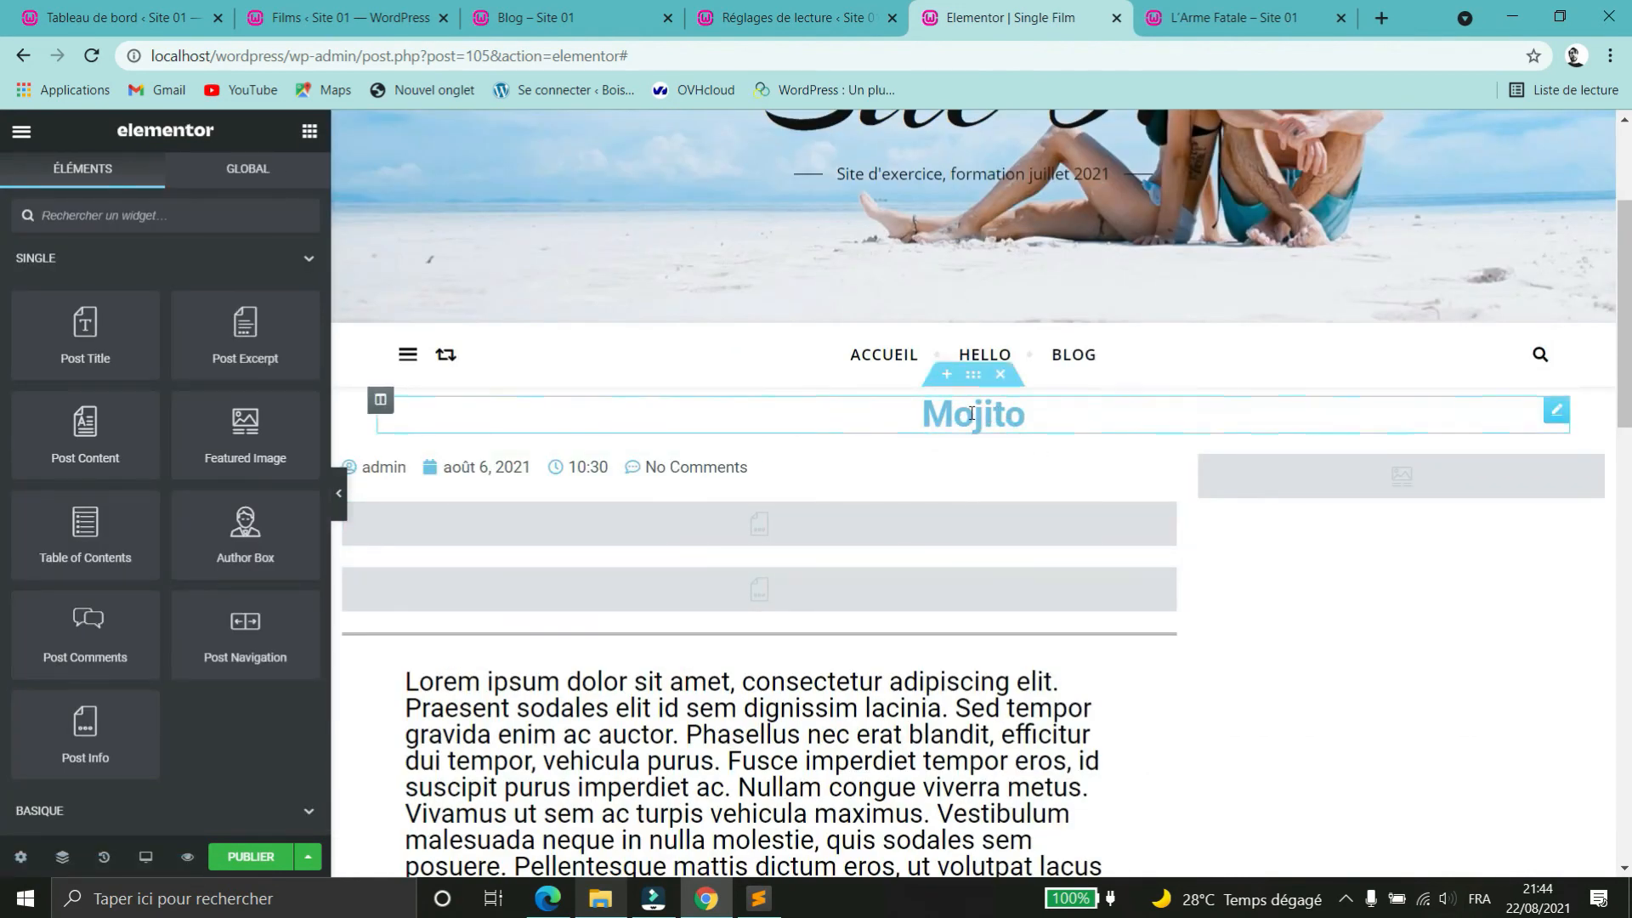
- Inspect the post title, both taxonomy Post Info widgets, the content and comment areas, and the Featured Image settings
drag(1025, 411, 920, 410)
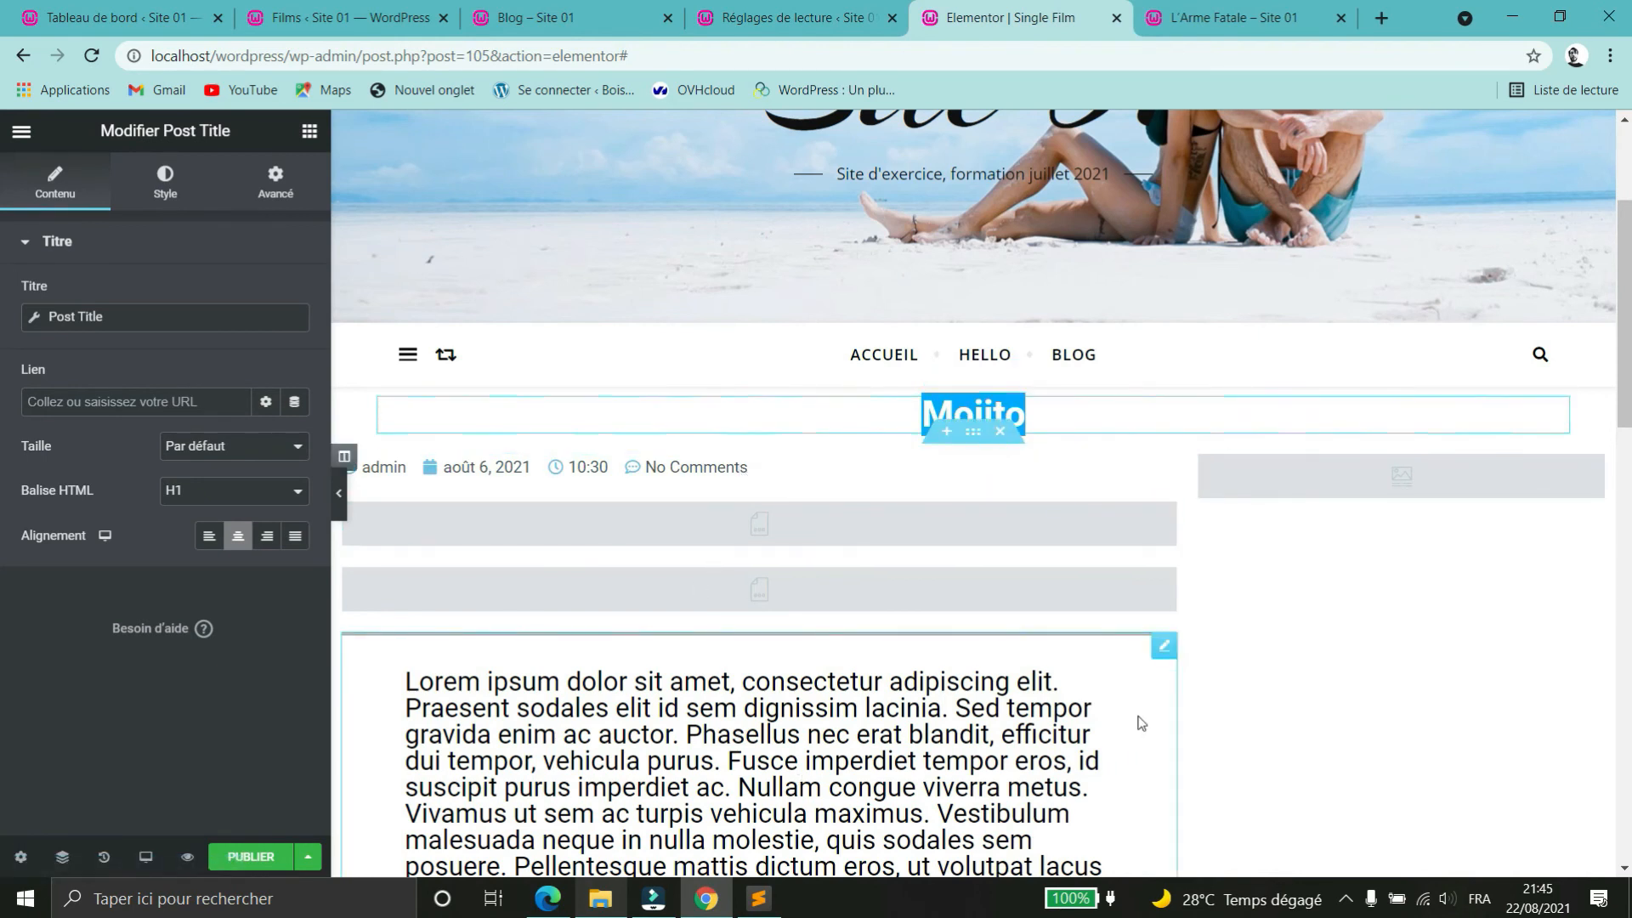
click(1165, 515)
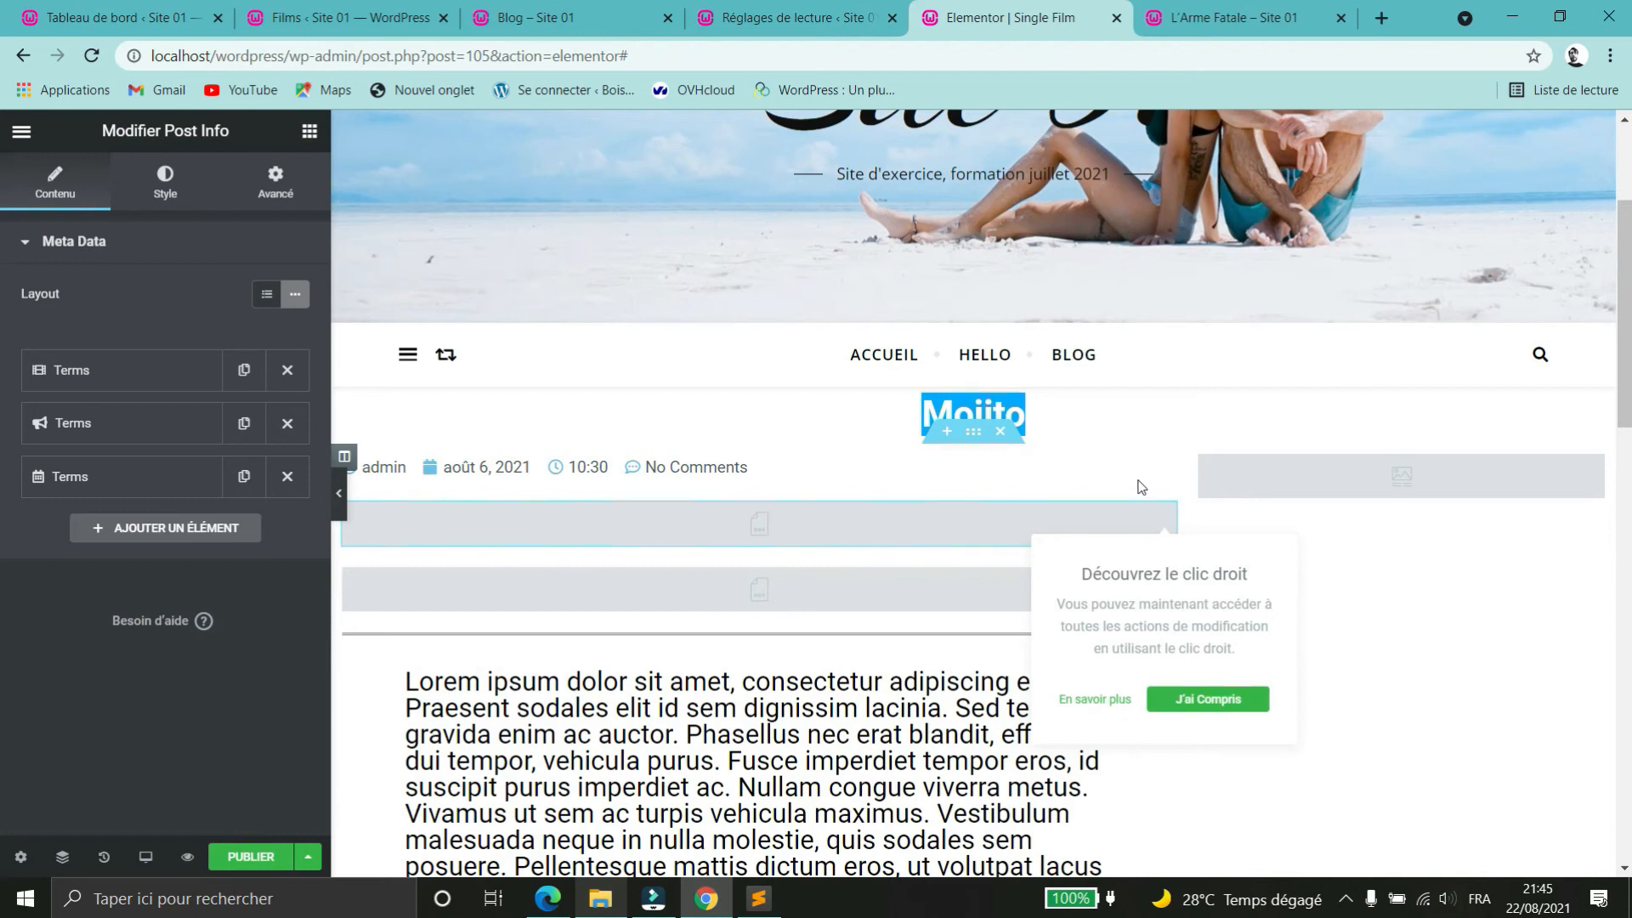
click(844, 584)
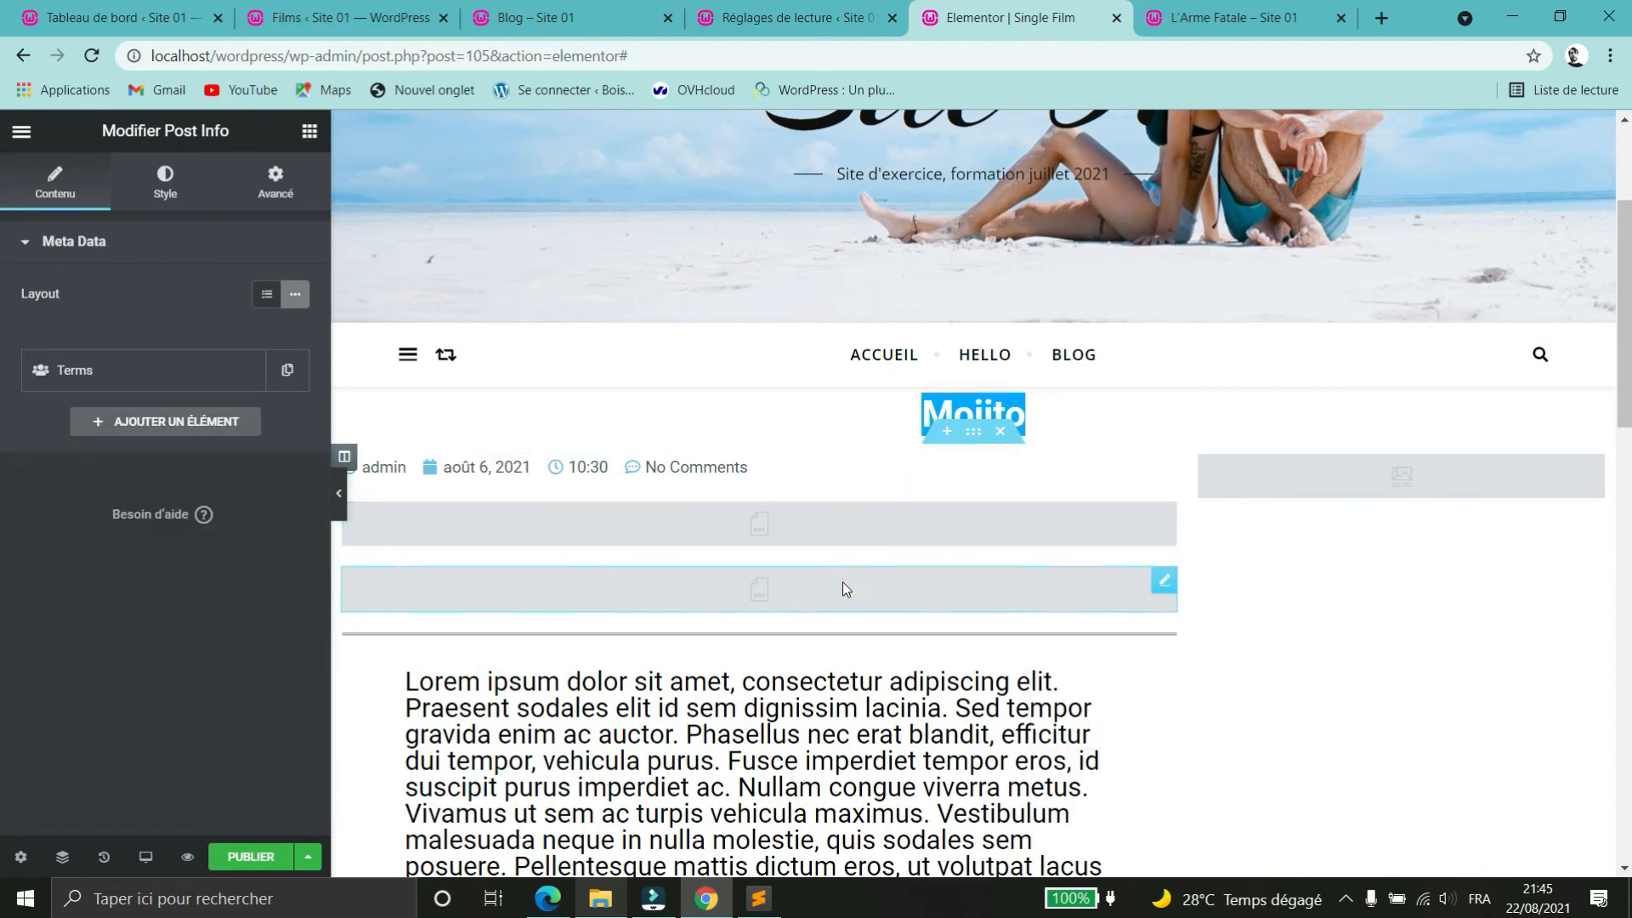
scroll(919, 565, down, 7)
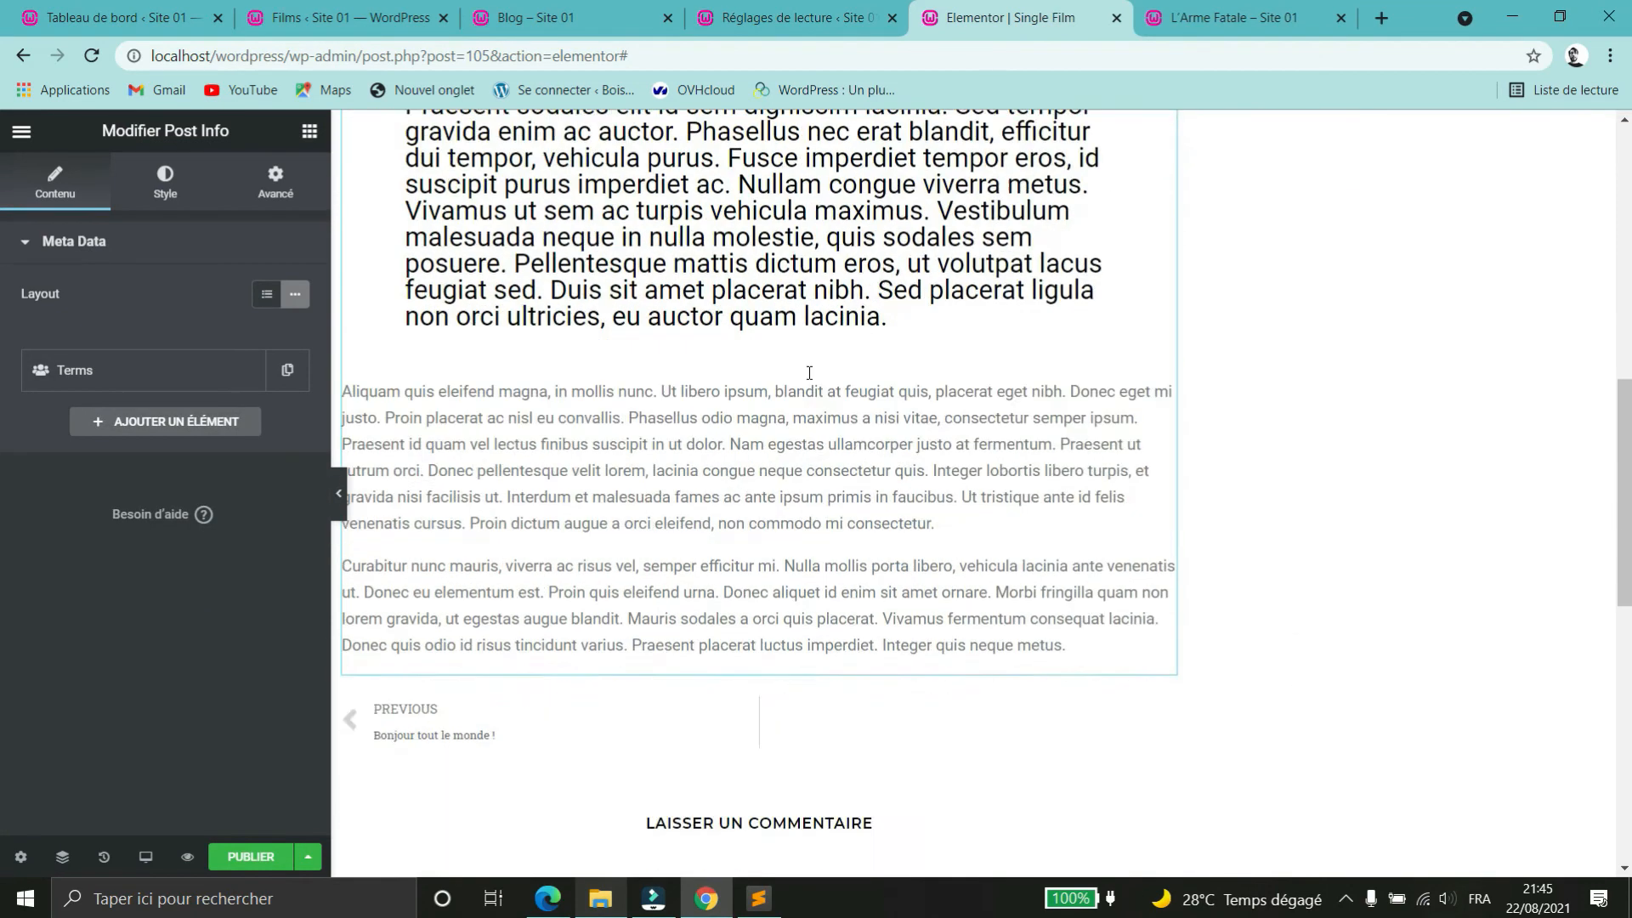
scroll(757, 281, up, 1)
scroll(756, 360, up, 1)
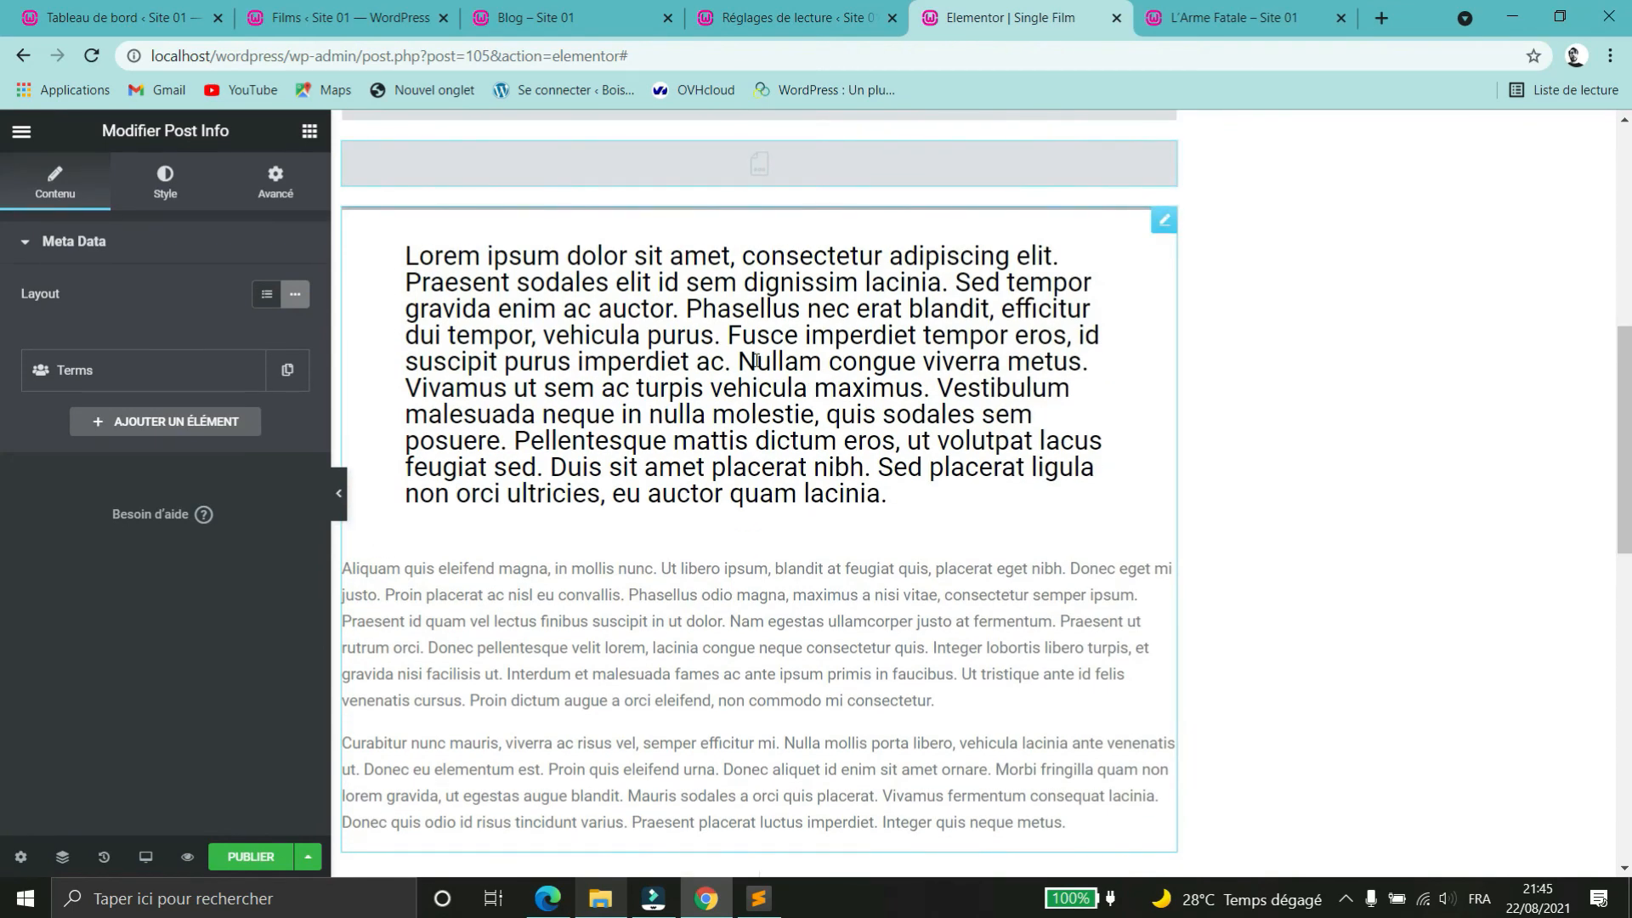
scroll(940, 408, up, 3)
scroll(977, 412, down, 9)
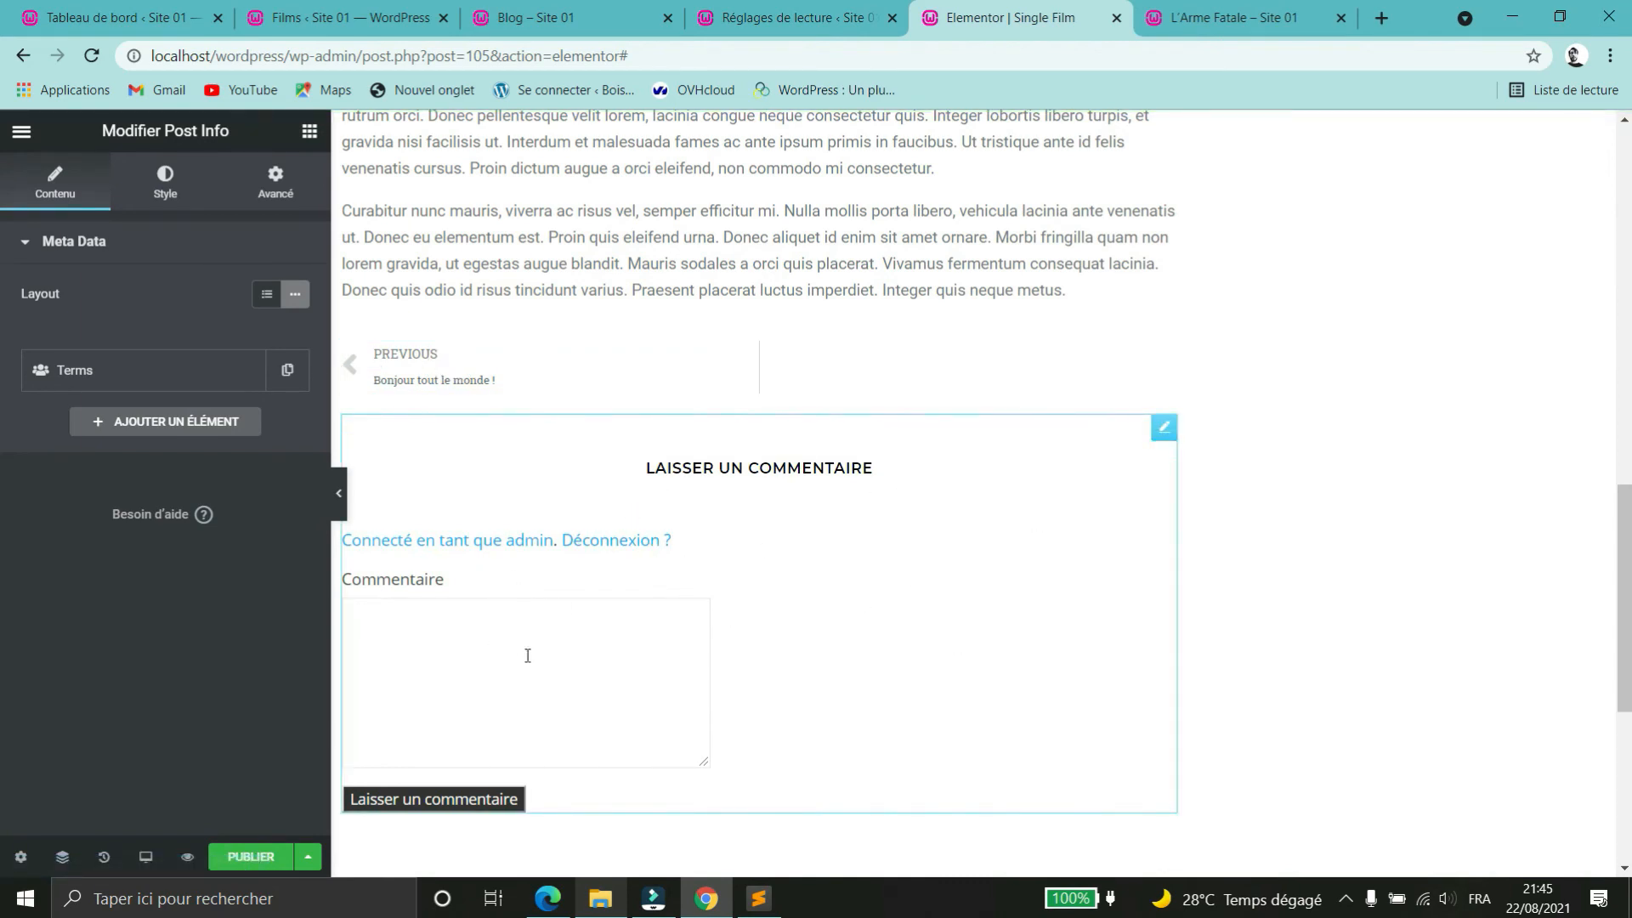
scroll(1091, 597, up, 10)
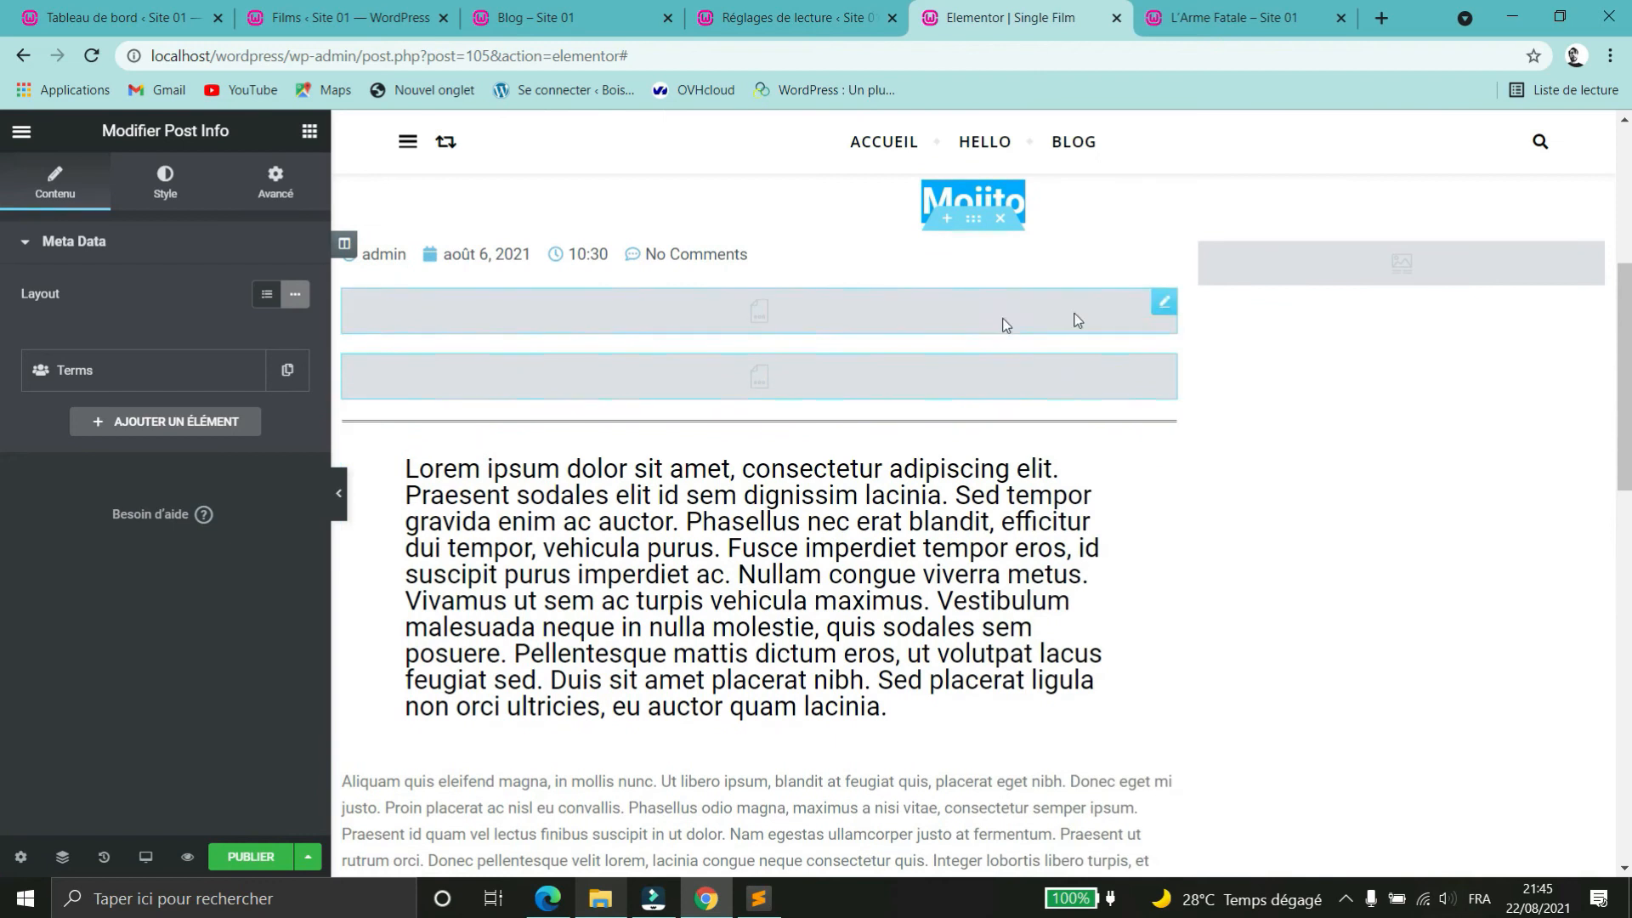
click(1594, 256)
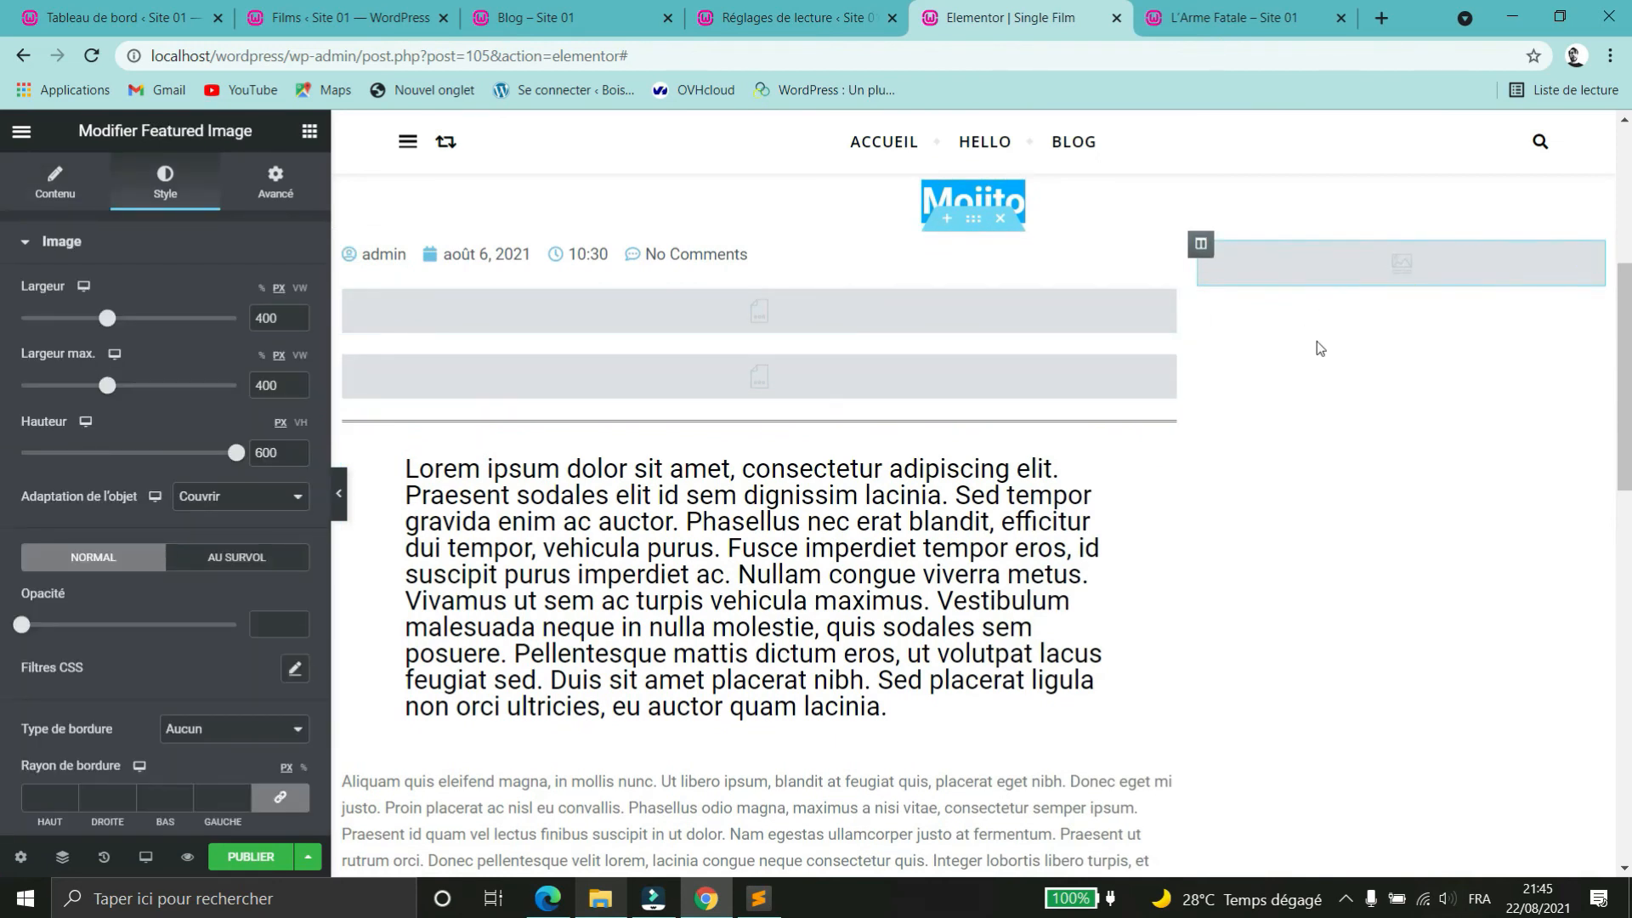
- Add a Titre widget below the featured image in the narrow column and open it for editing
click(309, 132)
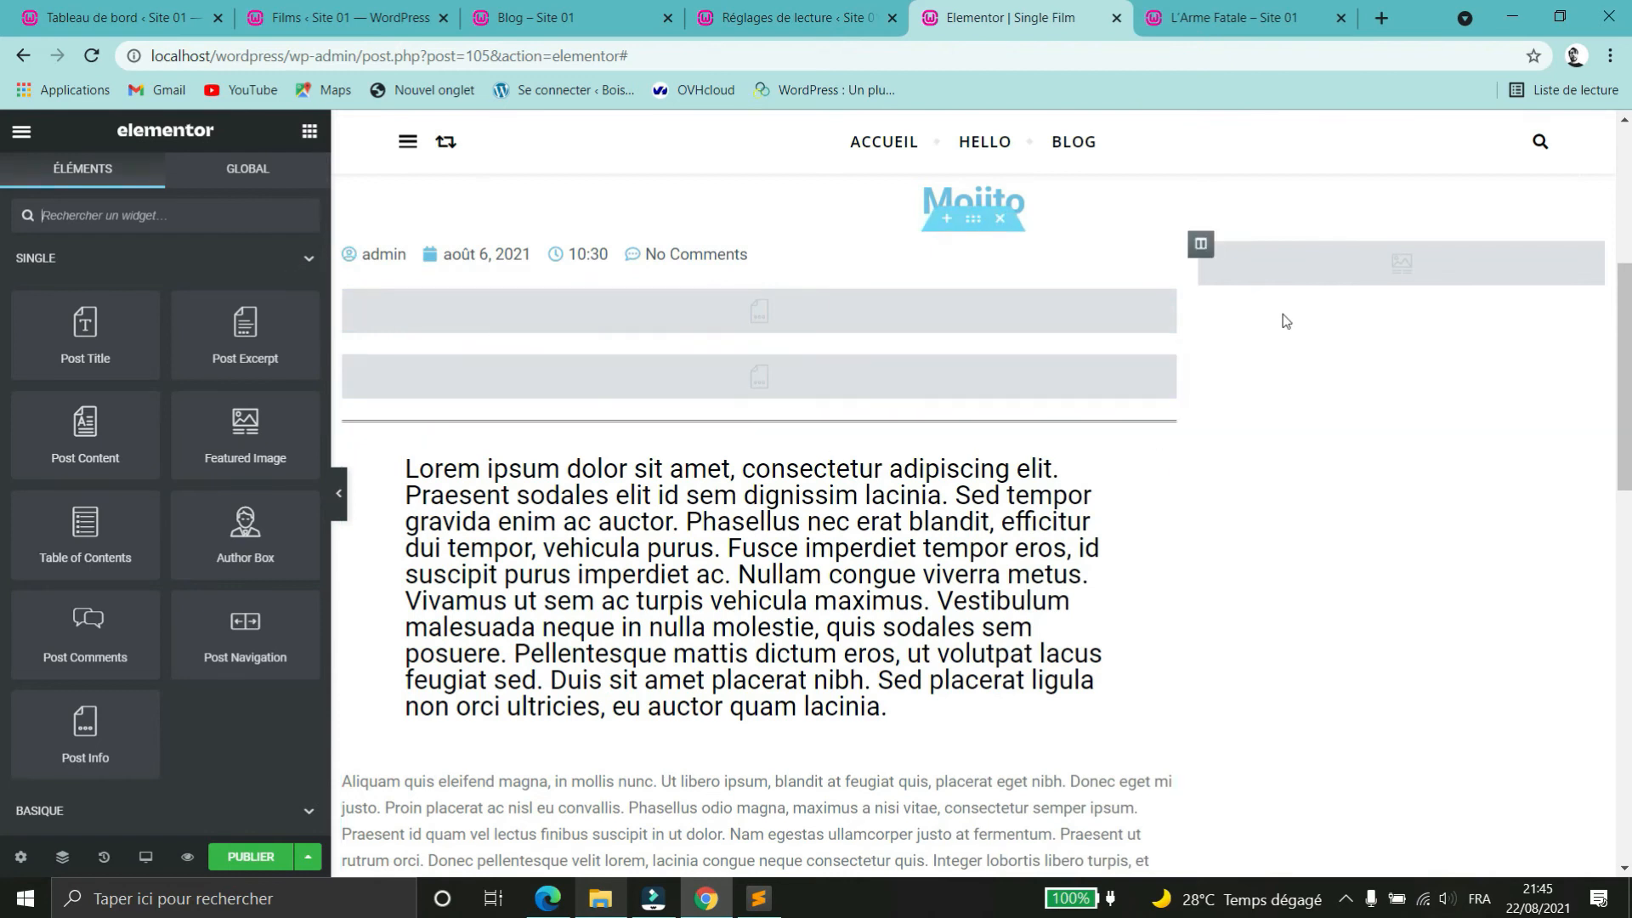
scroll(159, 600, down, 5)
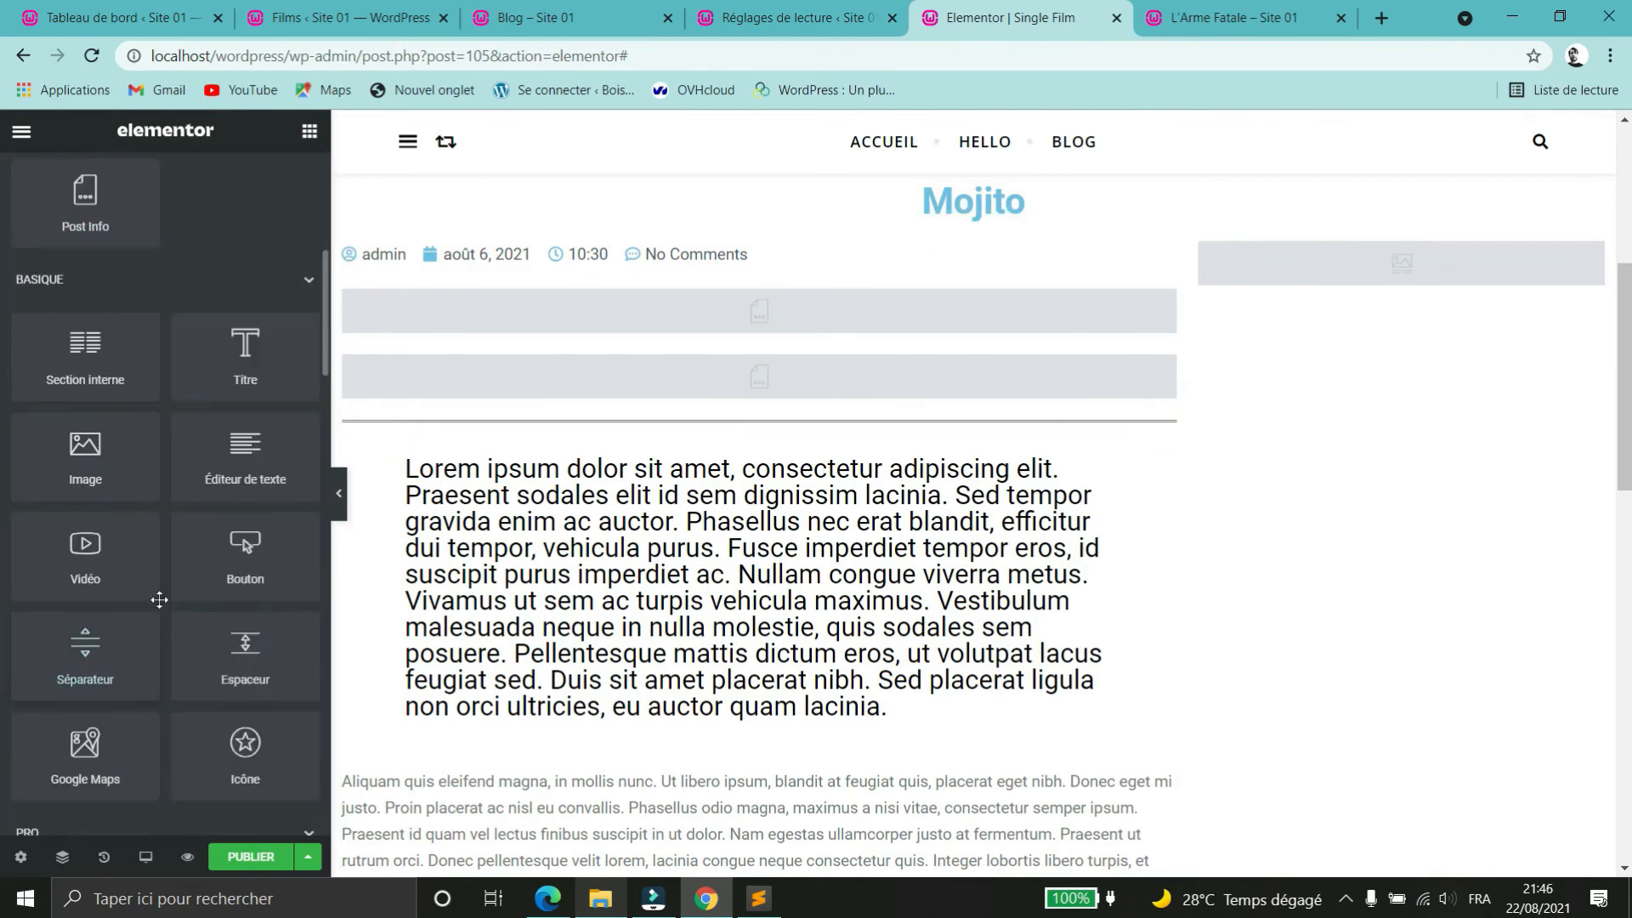
drag(243, 357, 1360, 302)
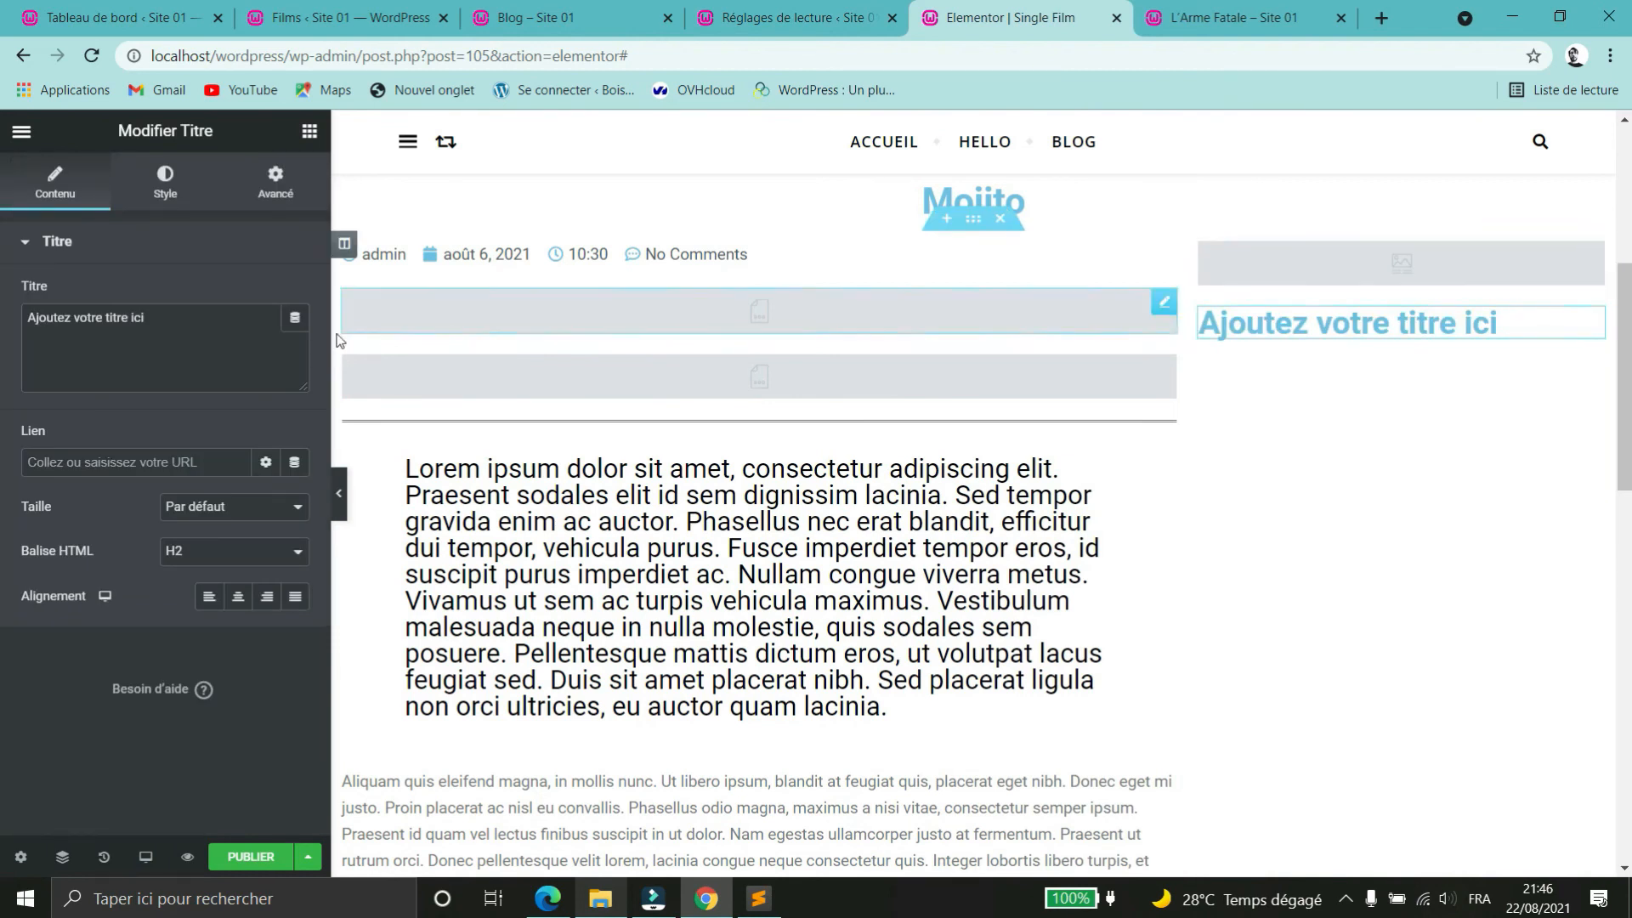
click(310, 136)
click(1581, 325)
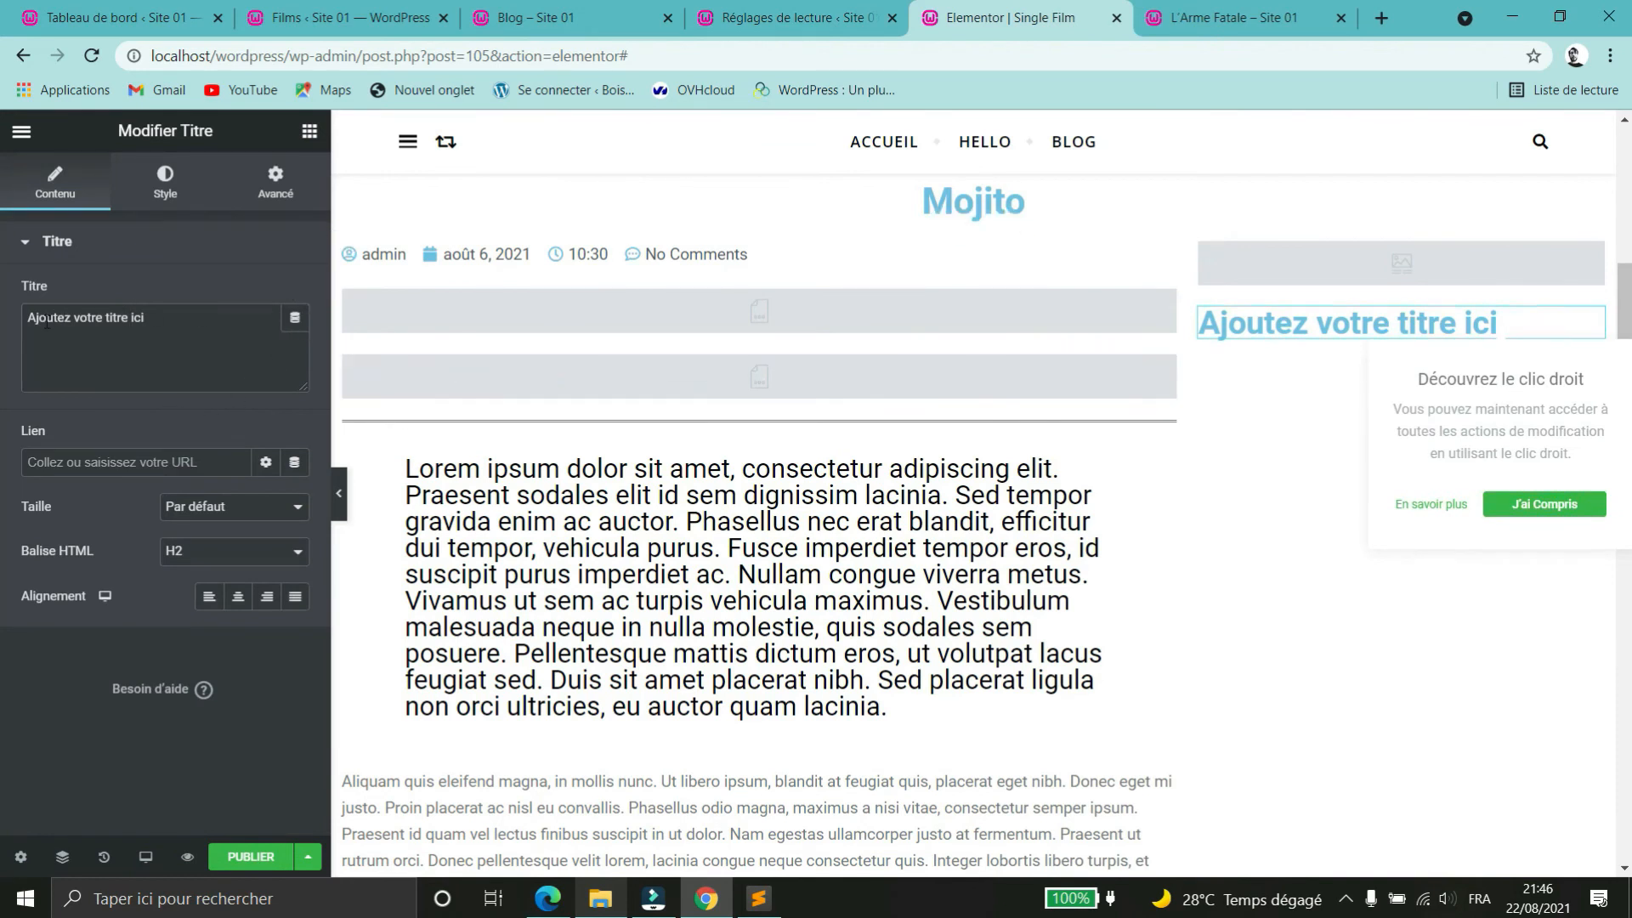
- Link the new title to the dynamic Post Terms content using the Genre taxonomy
click(295, 318)
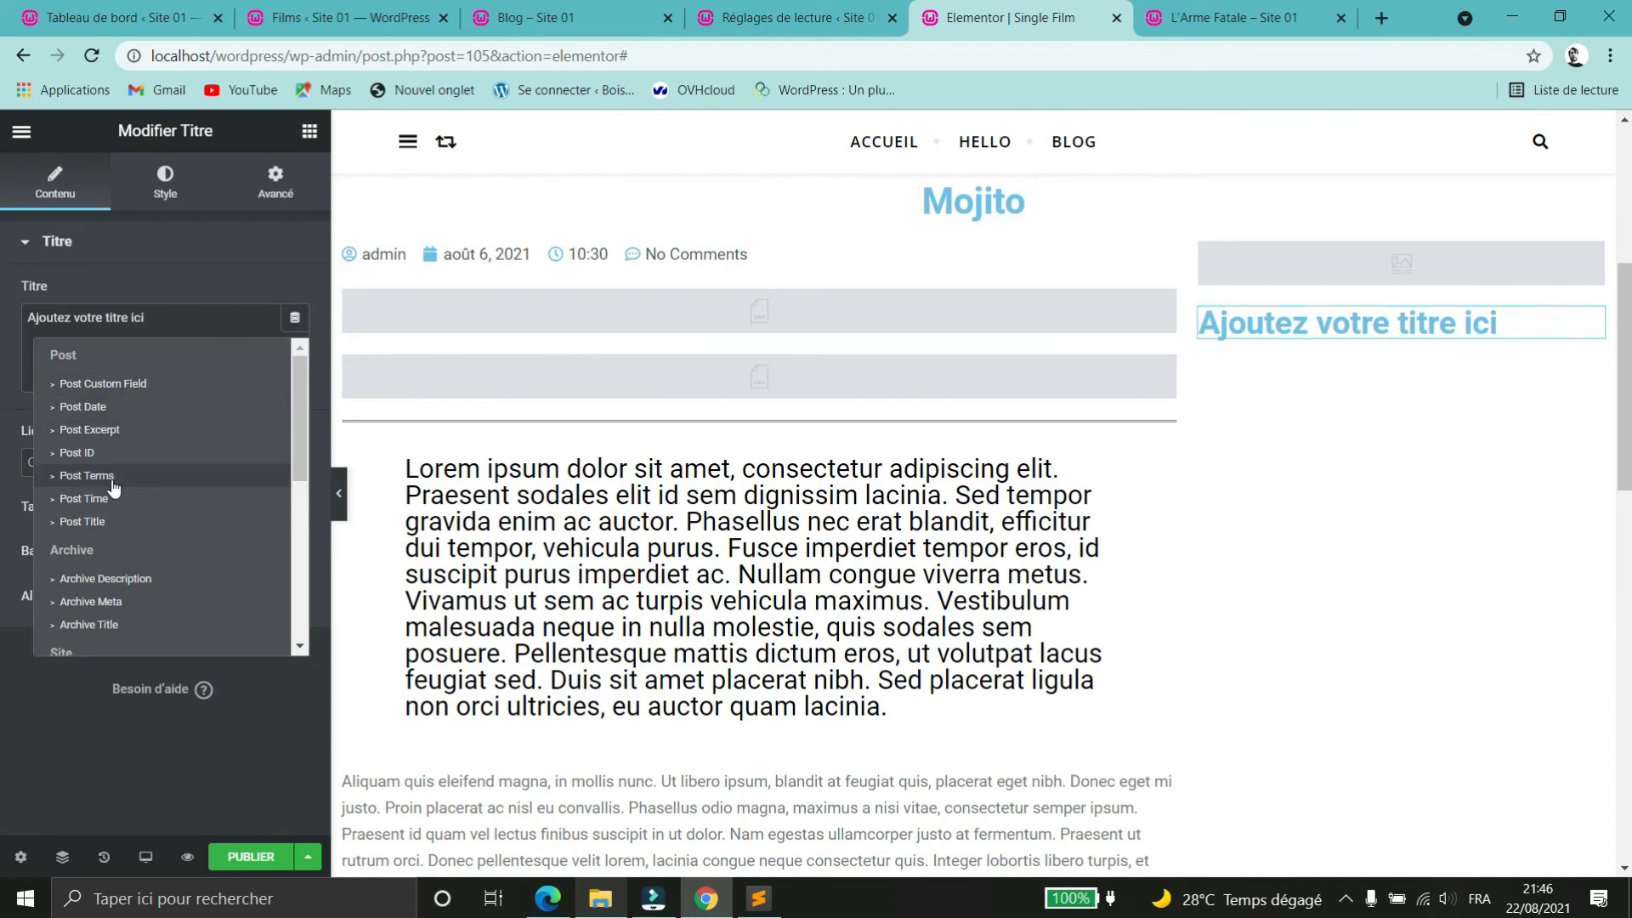
click(86, 475)
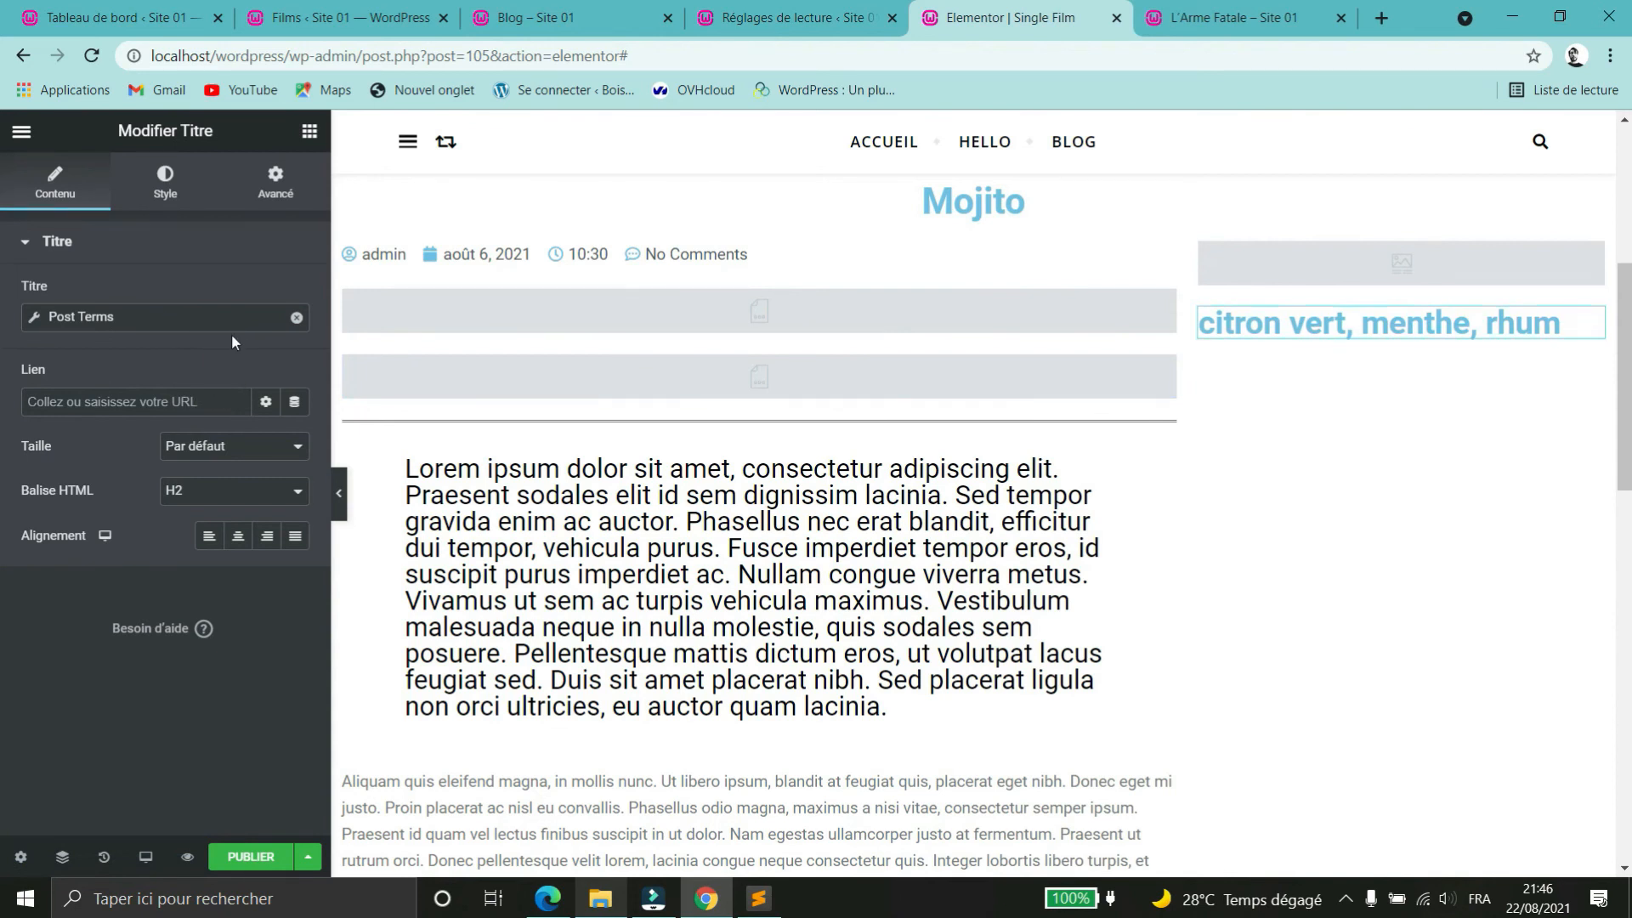
click(36, 319)
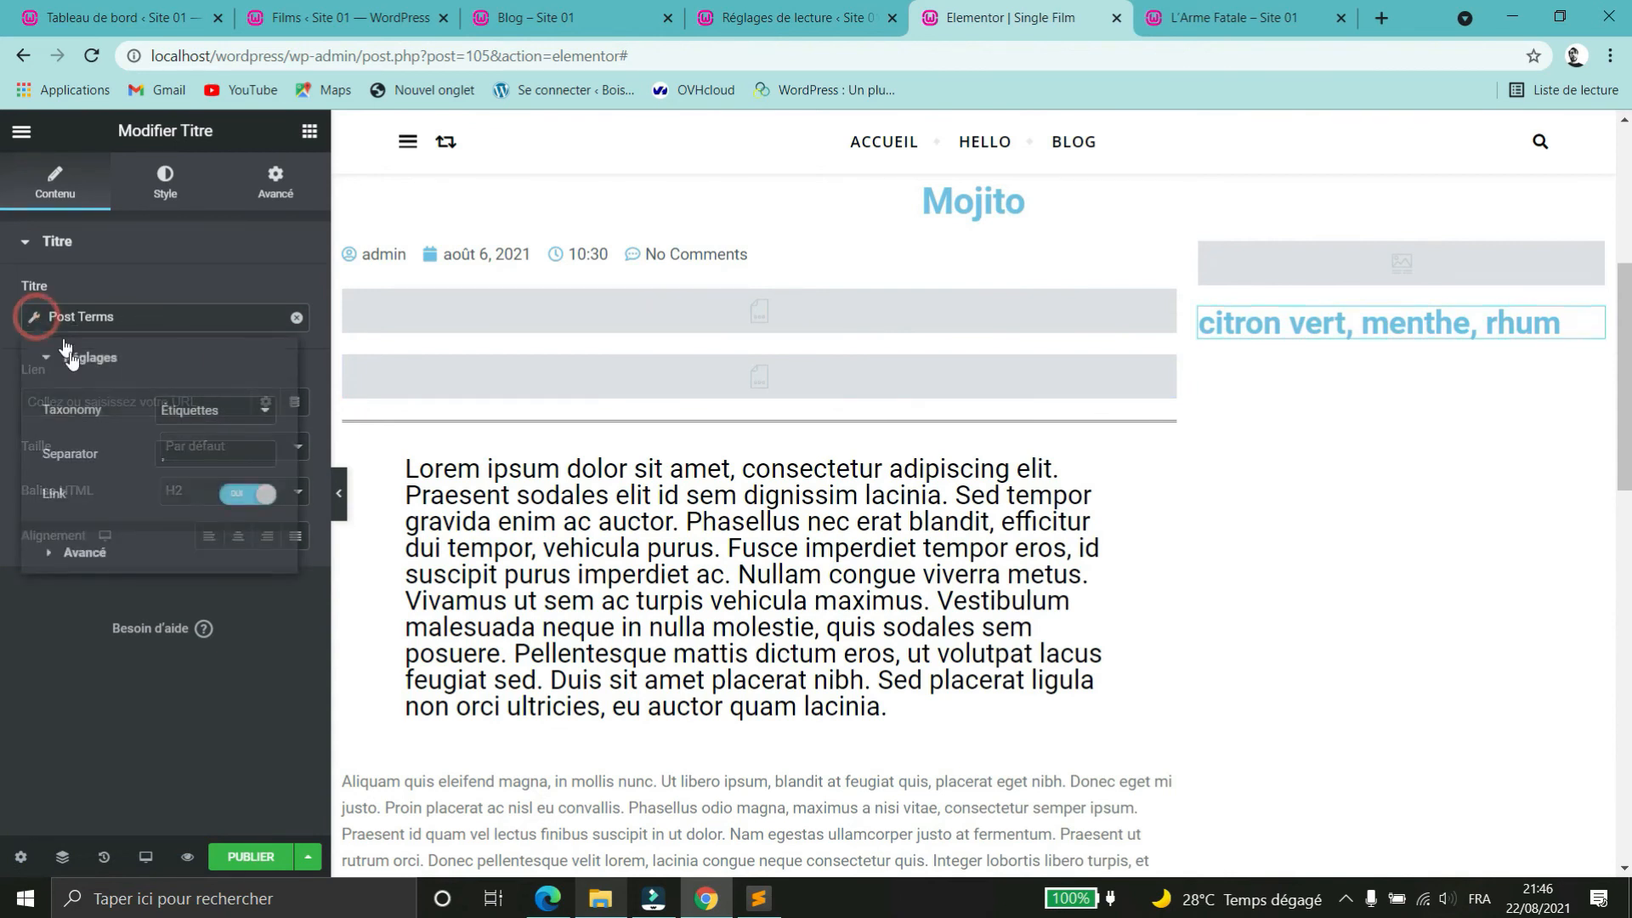
click(213, 416)
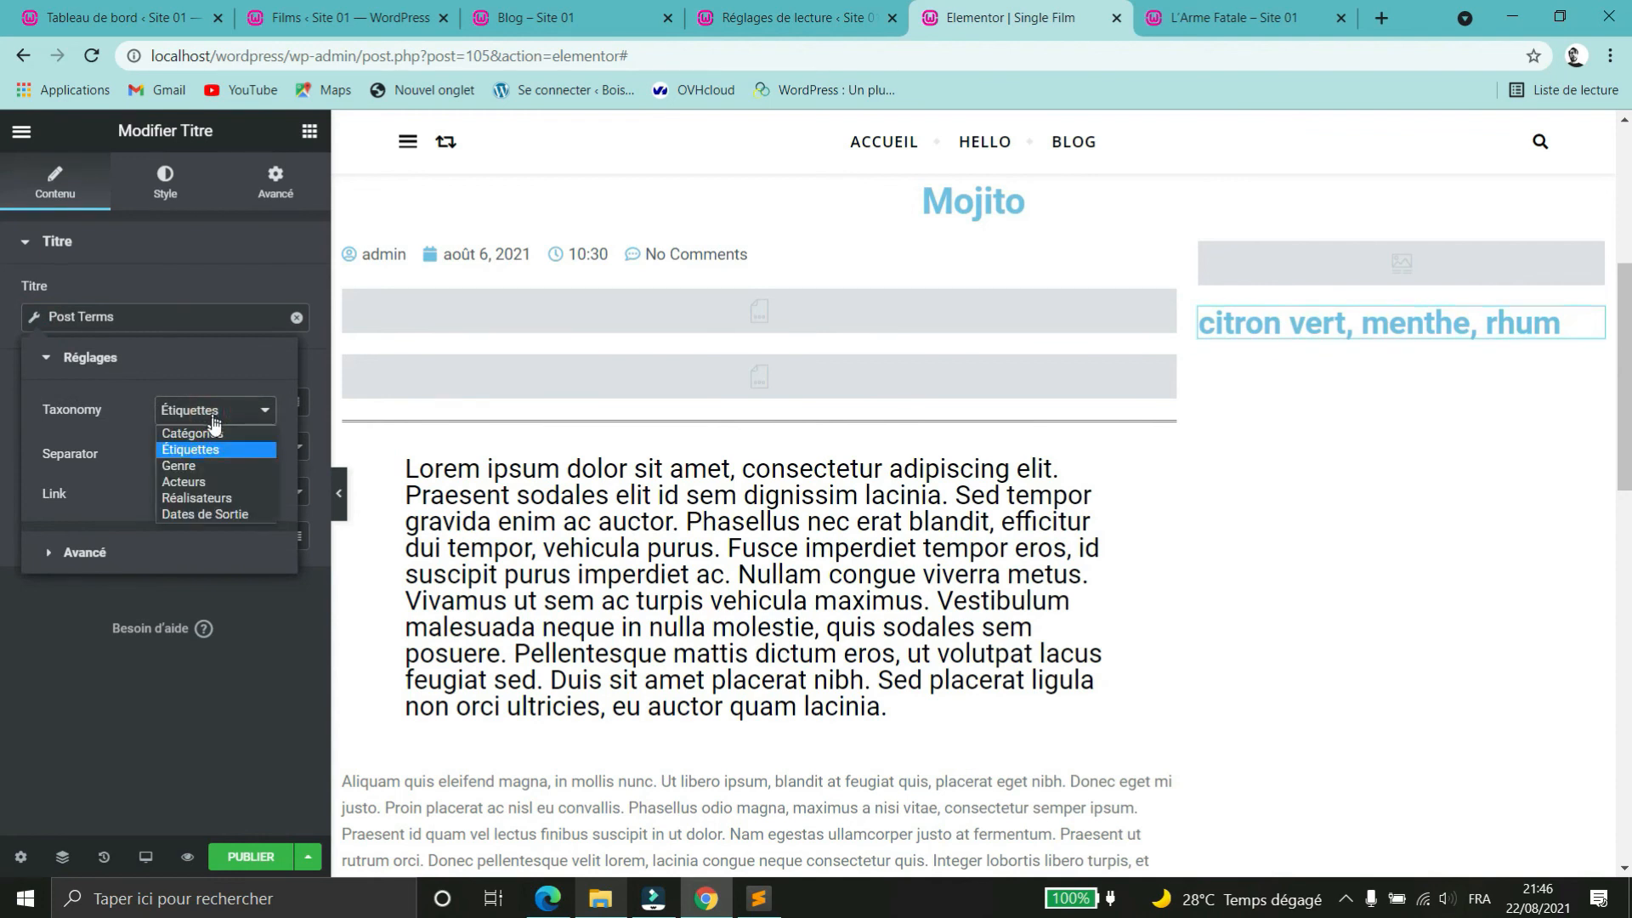
click(188, 466)
- Duplicate the Genre title widget and switch the copy's Post Terms taxonomy to Réalisateurs
right_click(1421, 313)
click(1507, 369)
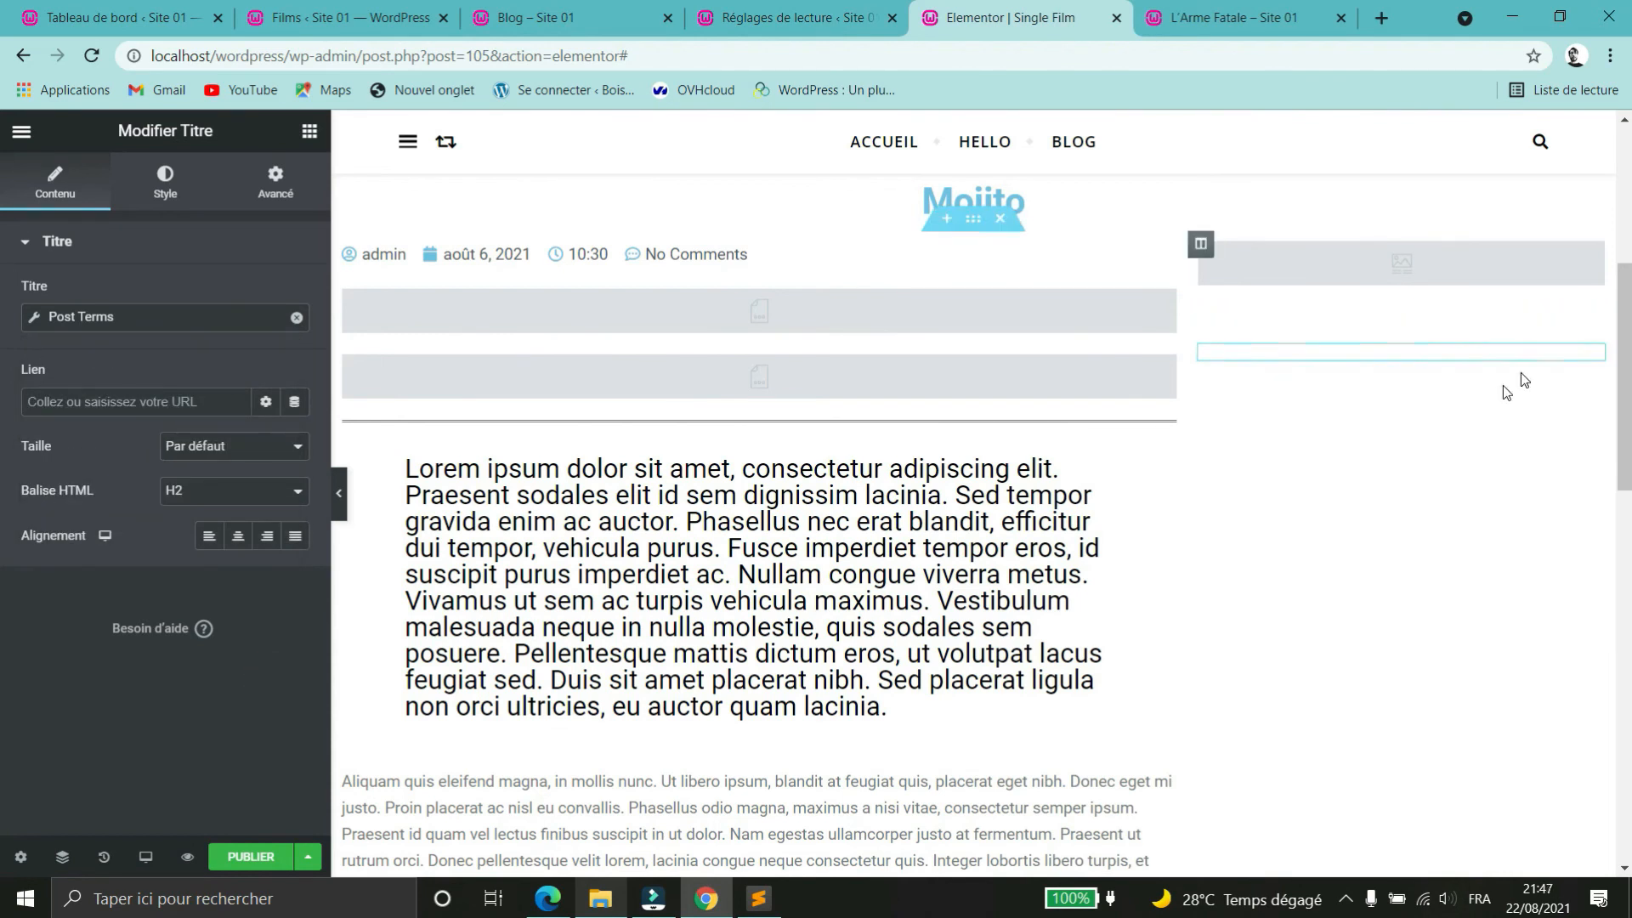
click(34, 317)
click(215, 410)
click(198, 484)
- Duplicate the Réalisateurs title widget and switch the copy's Post Terms taxonomy to Dates de Sortie
right_click(1592, 347)
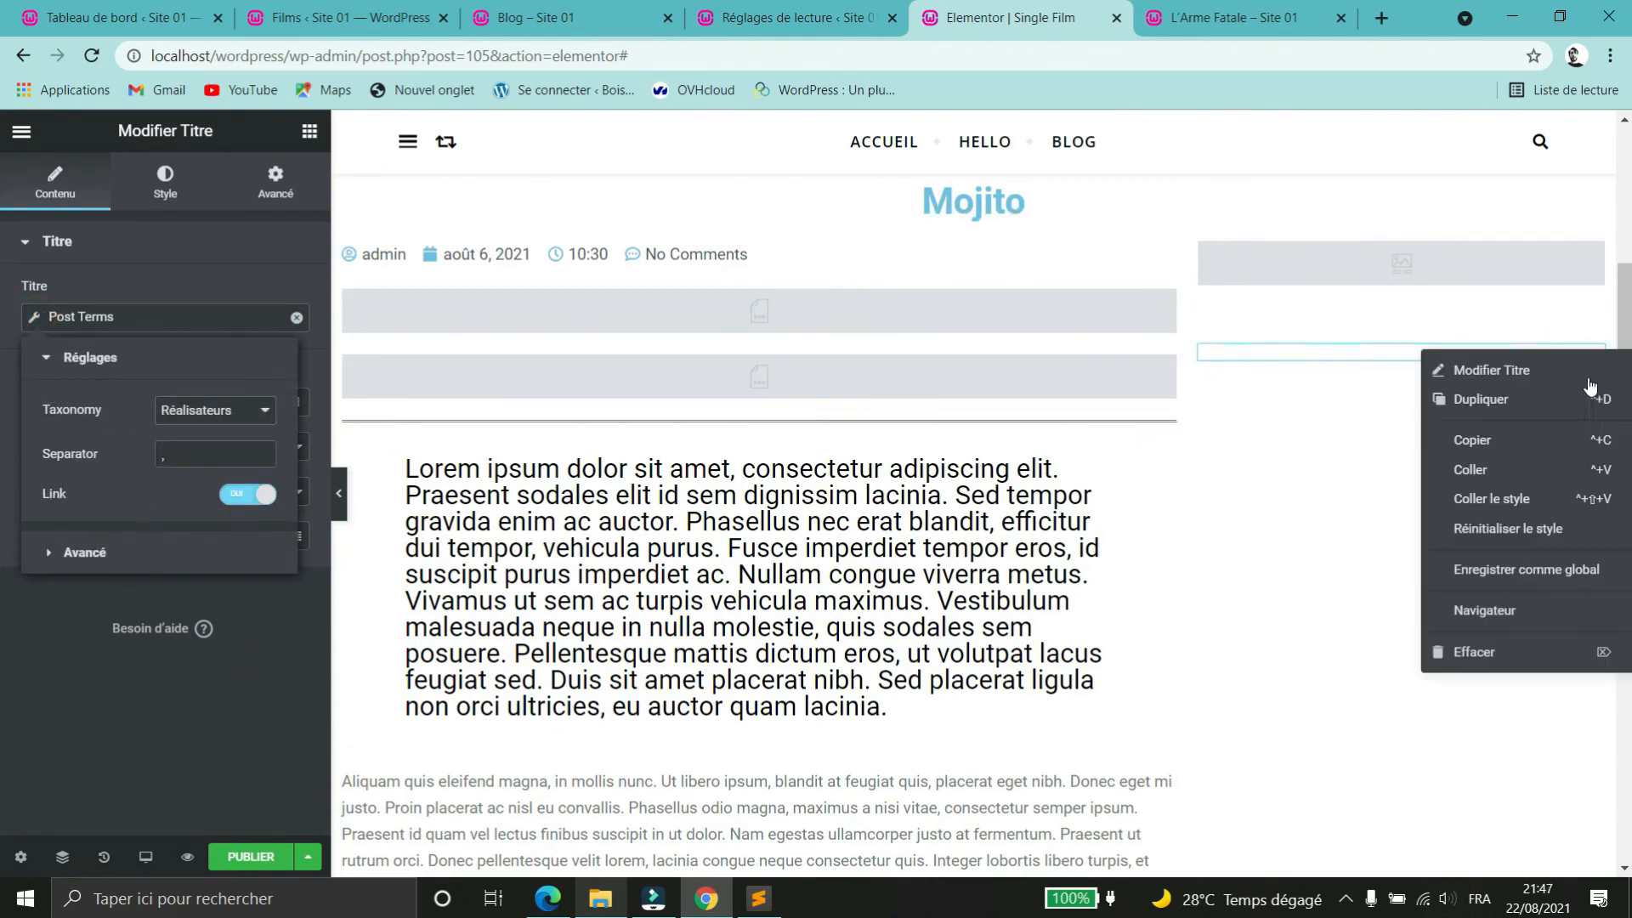
click(1569, 397)
click(34, 317)
click(215, 409)
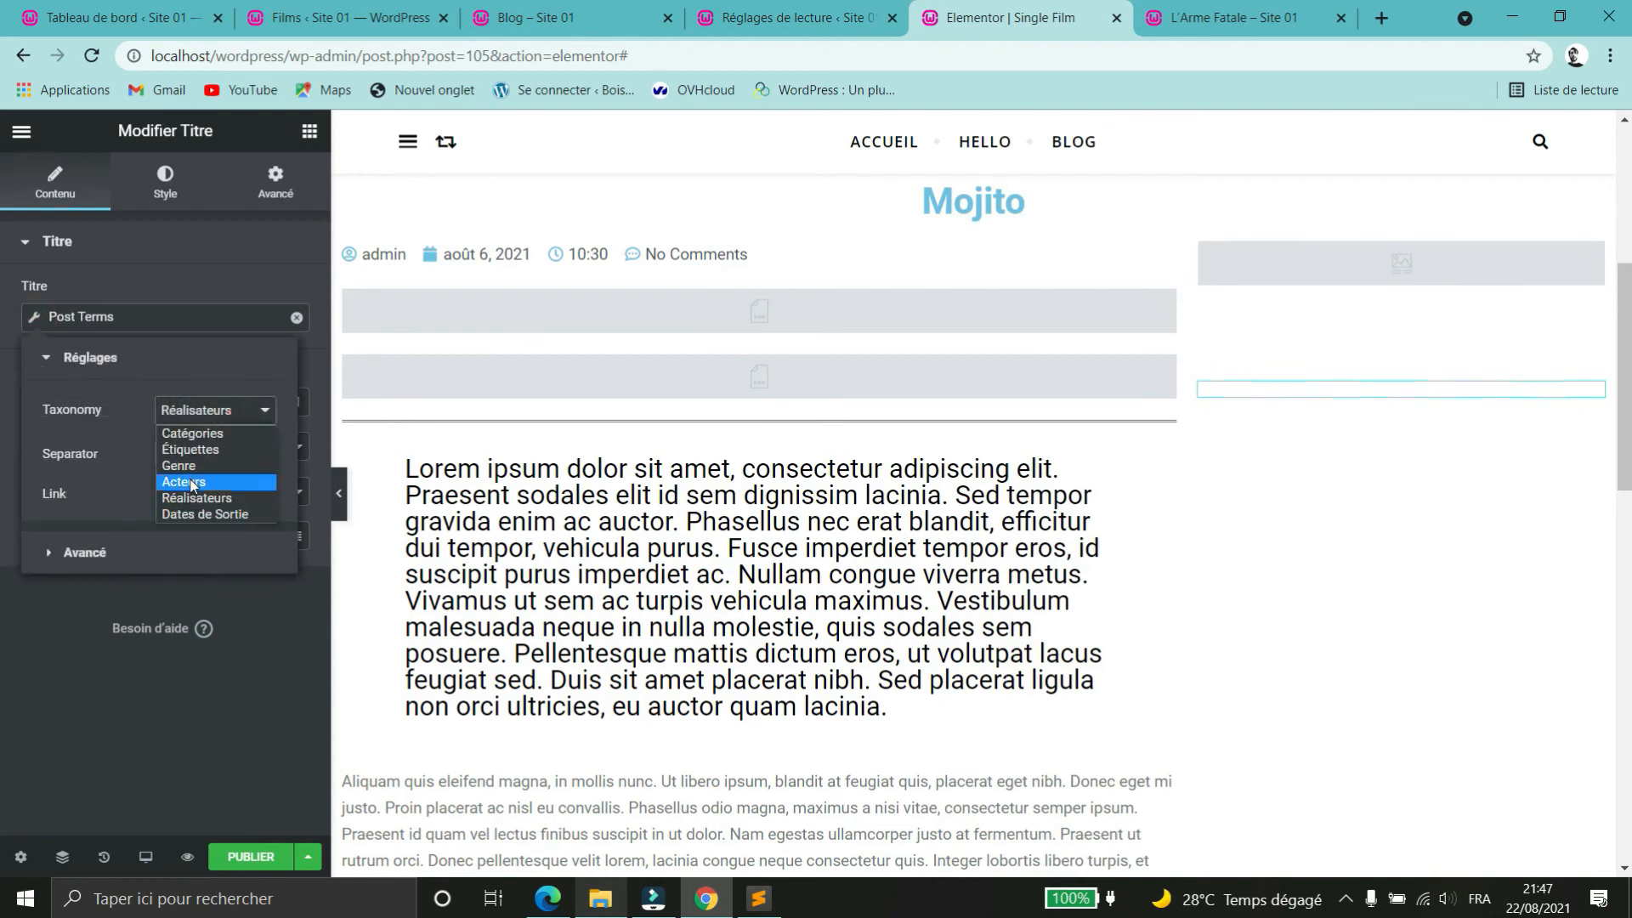
click(197, 515)
- Duplicate the Dates de Sortie title widget and switch the copy's Post Terms taxonomy to Acteurs
right_click(1424, 391)
click(1497, 410)
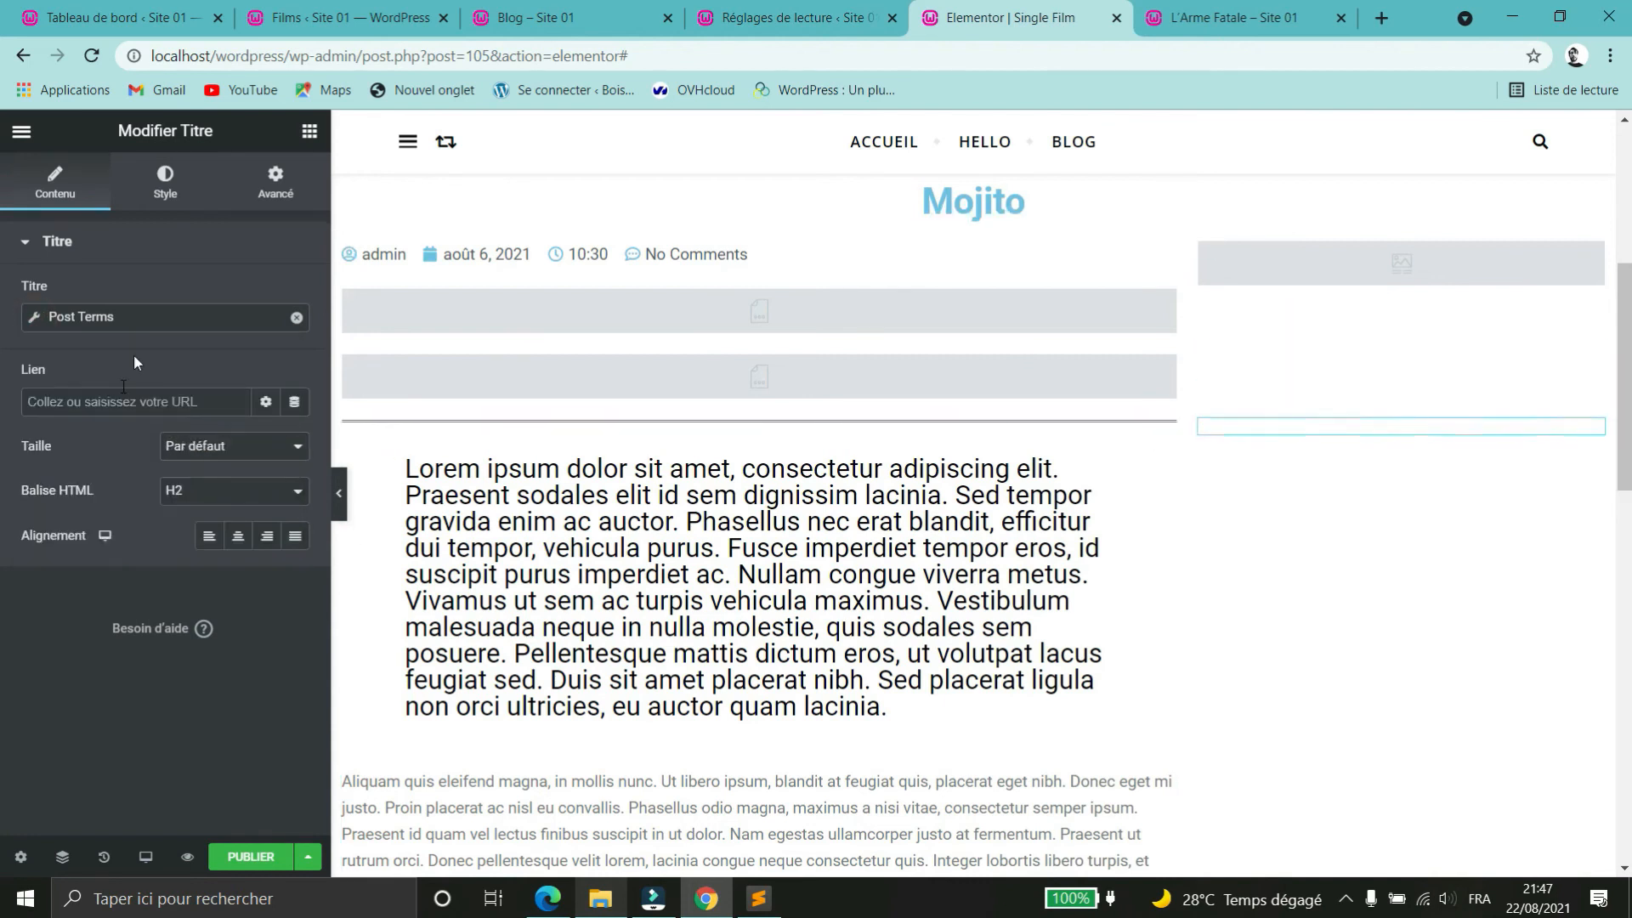
click(34, 317)
click(215, 410)
click(198, 490)
- Set "Acteurs :" as the text before the terms in the Acteurs title widget
click(1275, 421)
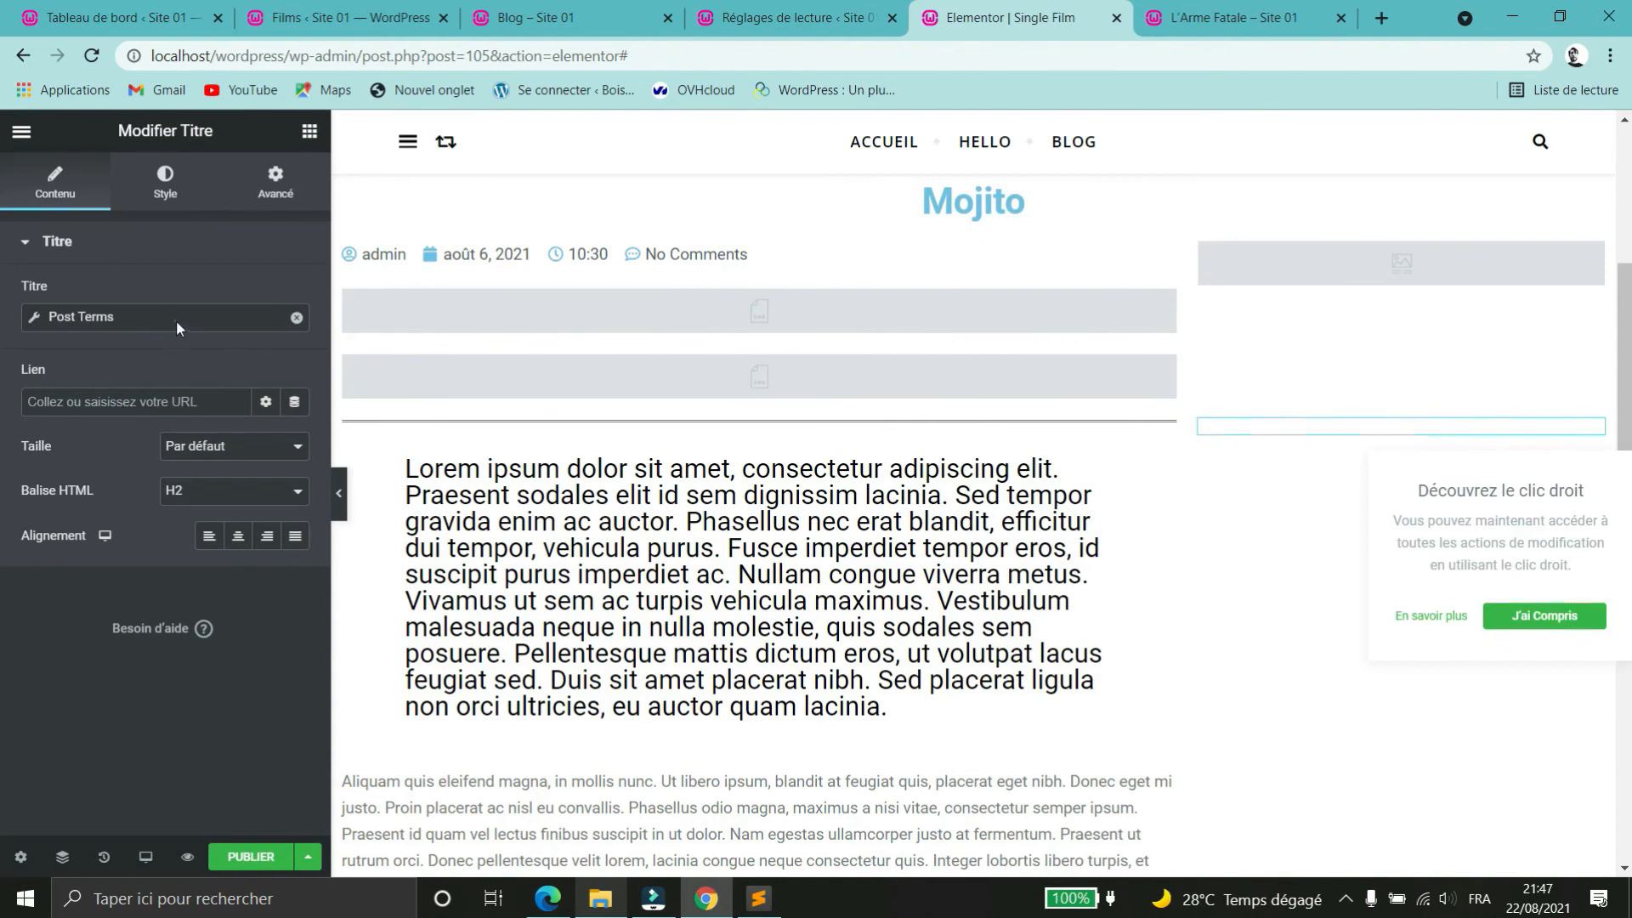
click(210, 321)
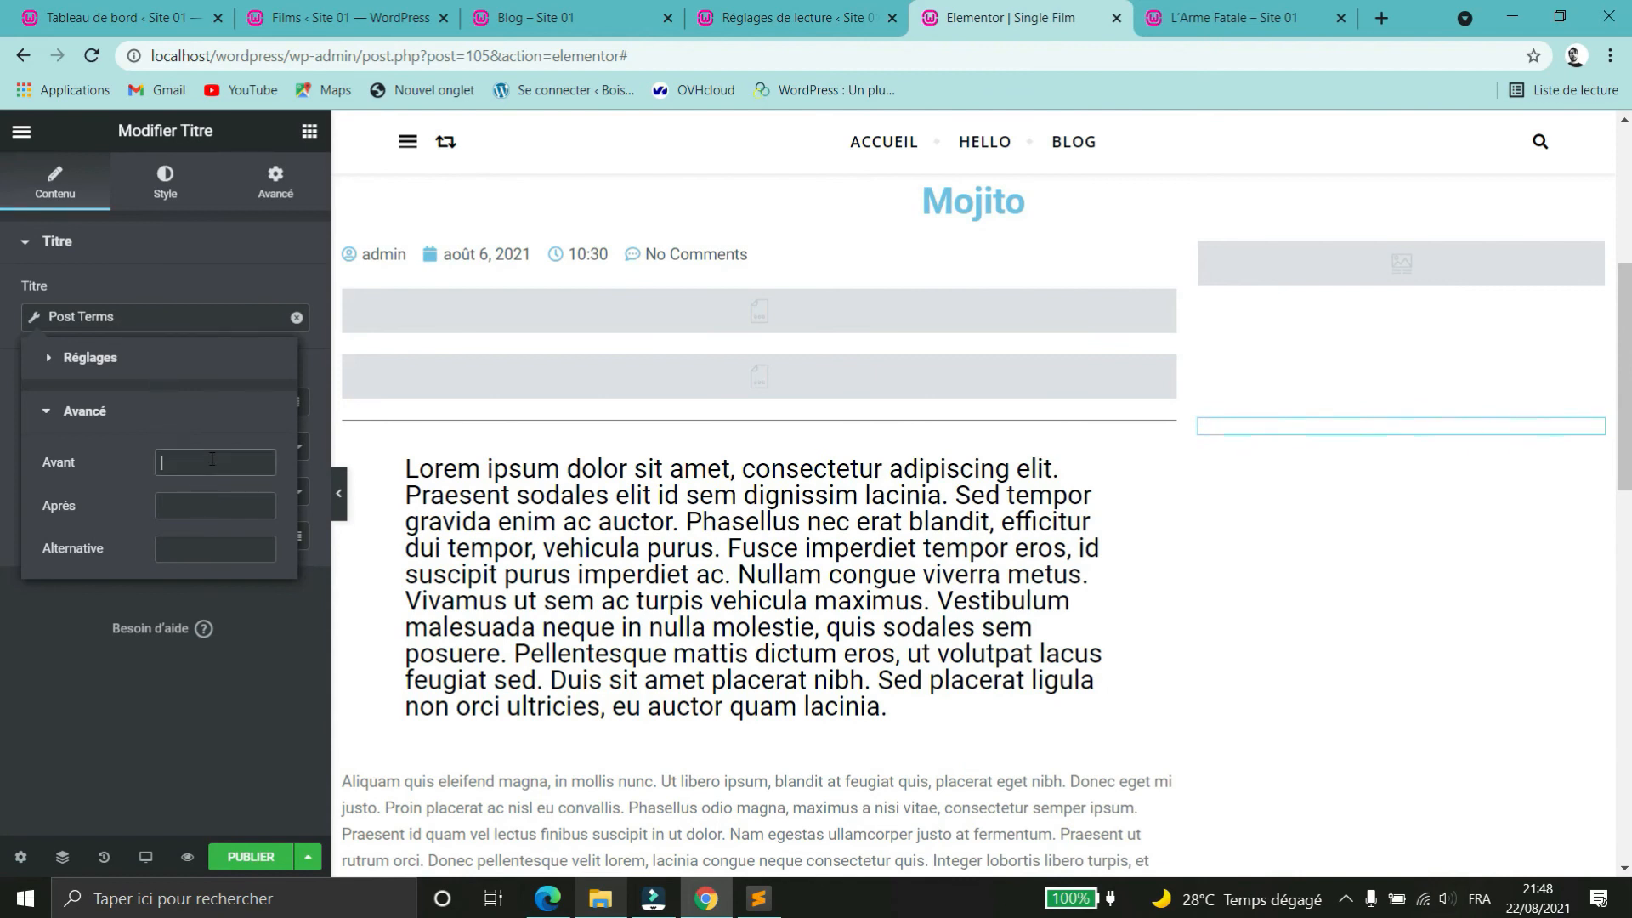
text(Act)
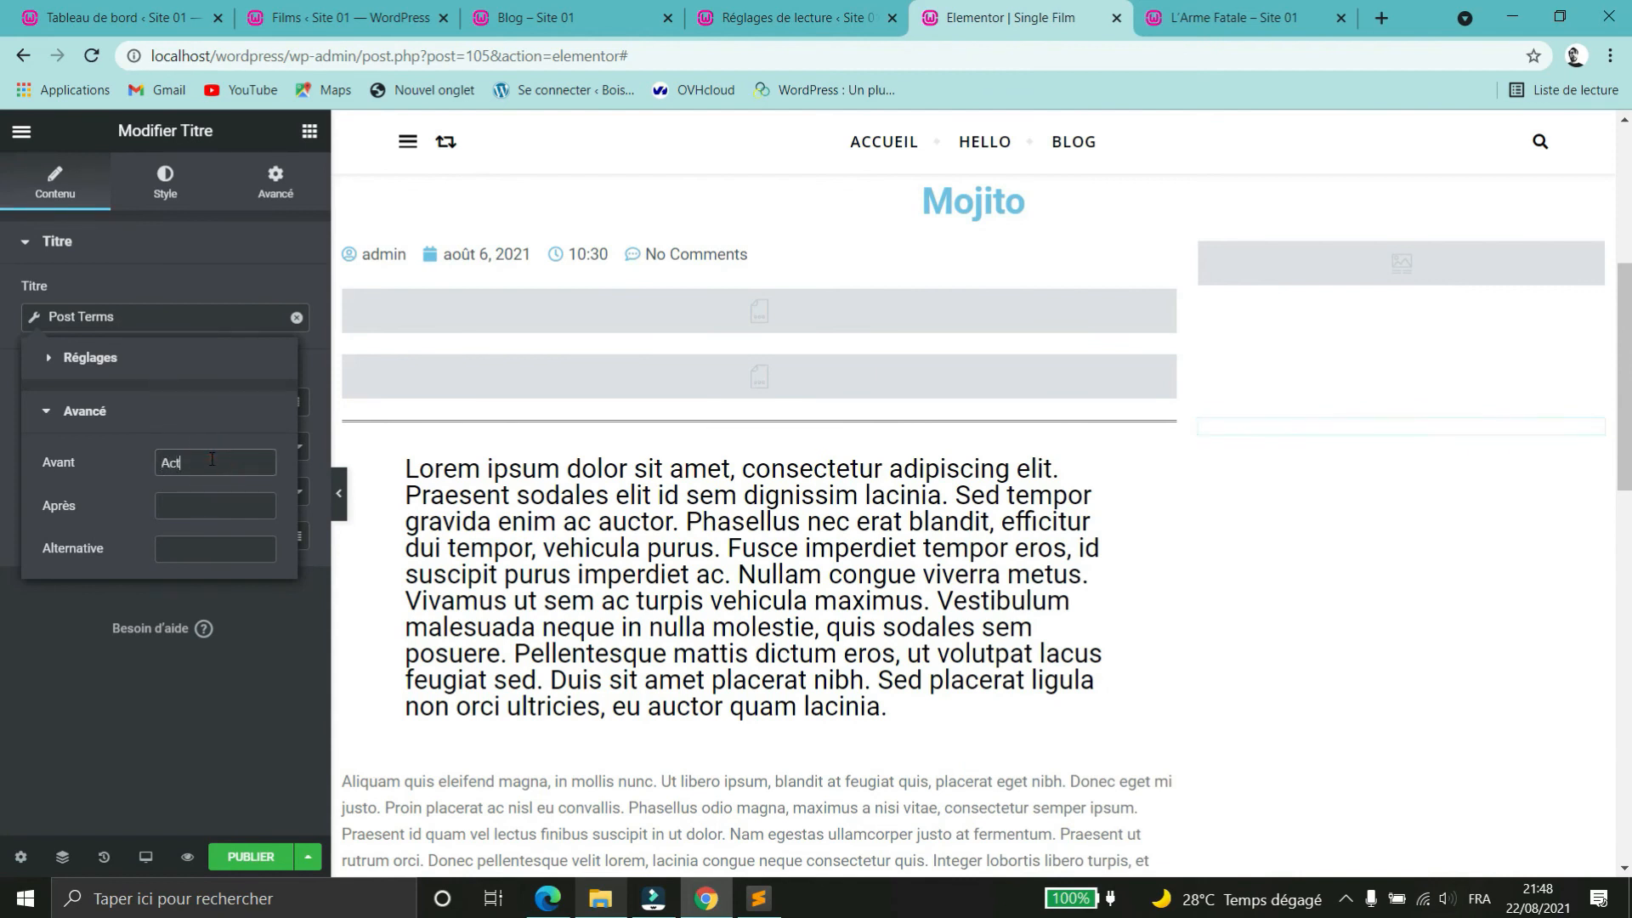
text(eurs :)
click(238, 723)
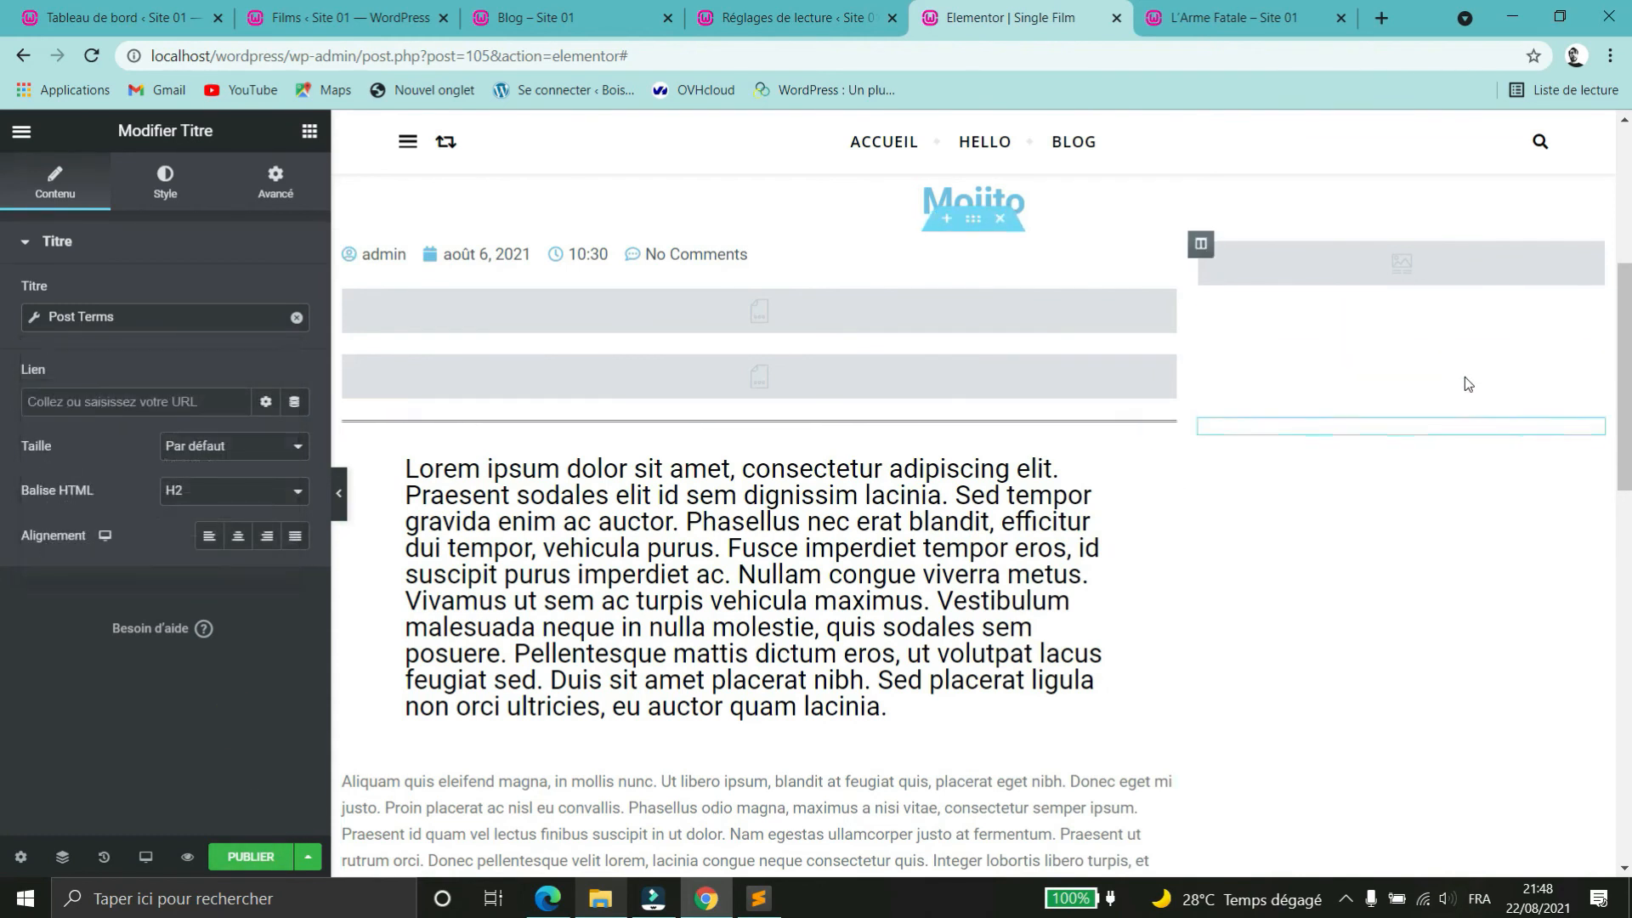
- Set "Sortie en :" as the text before the terms in the Dates de Sortie title widget
click(204, 315)
click(1592, 389)
click(101, 318)
click(146, 553)
text(Sortie le :)
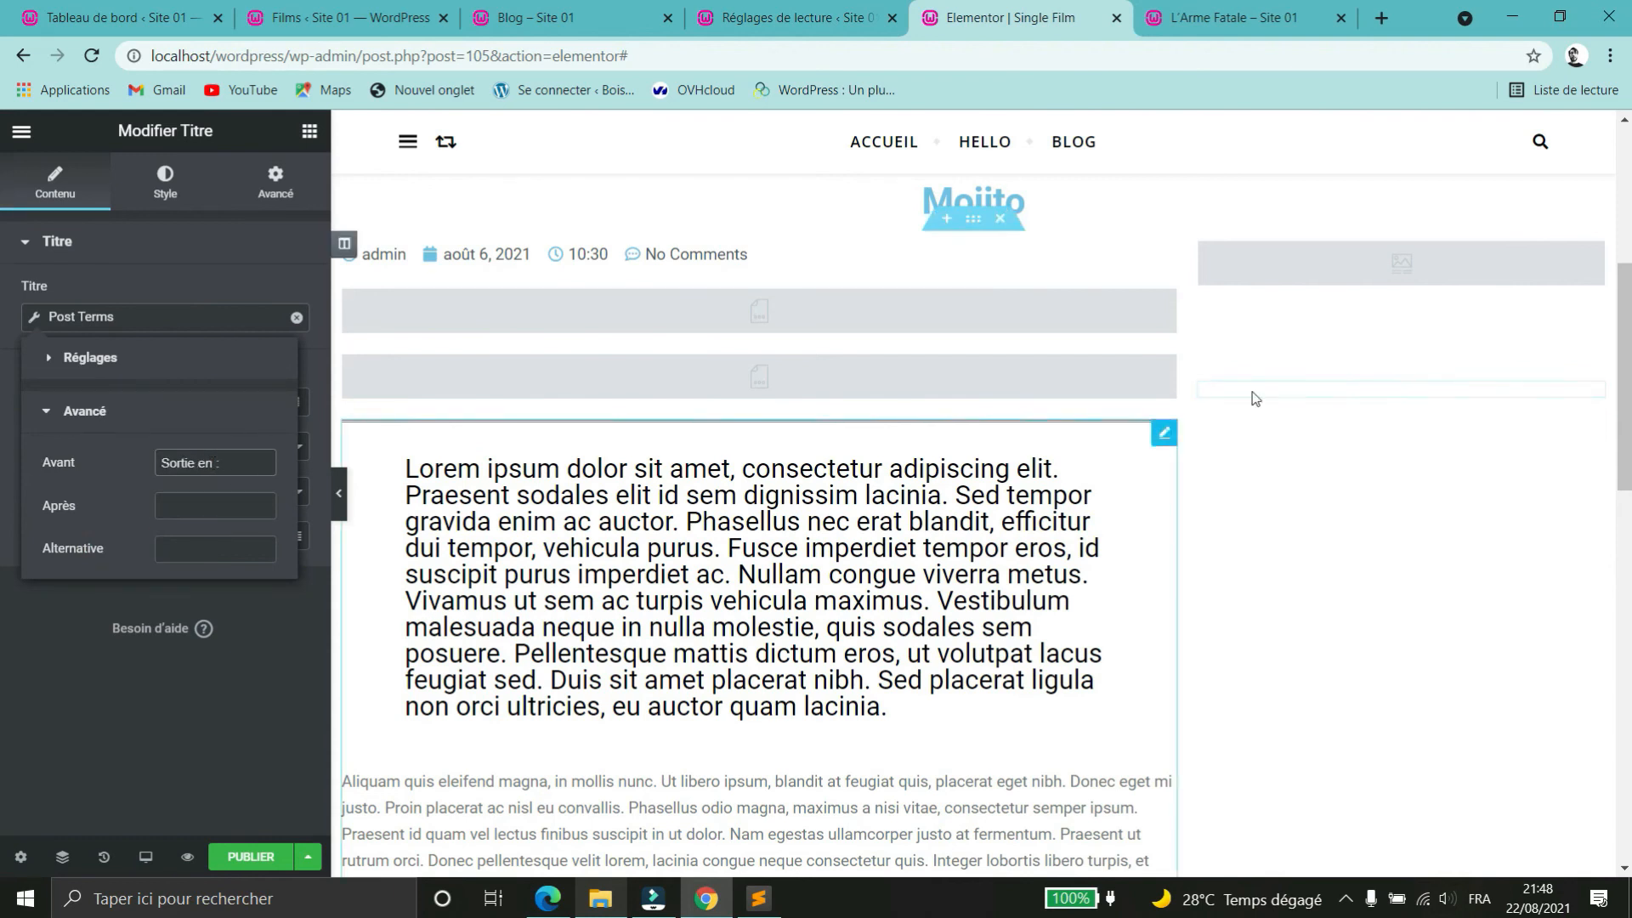
- Set "Réalisateur :" as the text before the terms in the Réalisateurs title widget
click(1592, 360)
click(165, 320)
click(173, 321)
click(173, 320)
click(153, 553)
click(175, 458)
text(Réalisateur :)
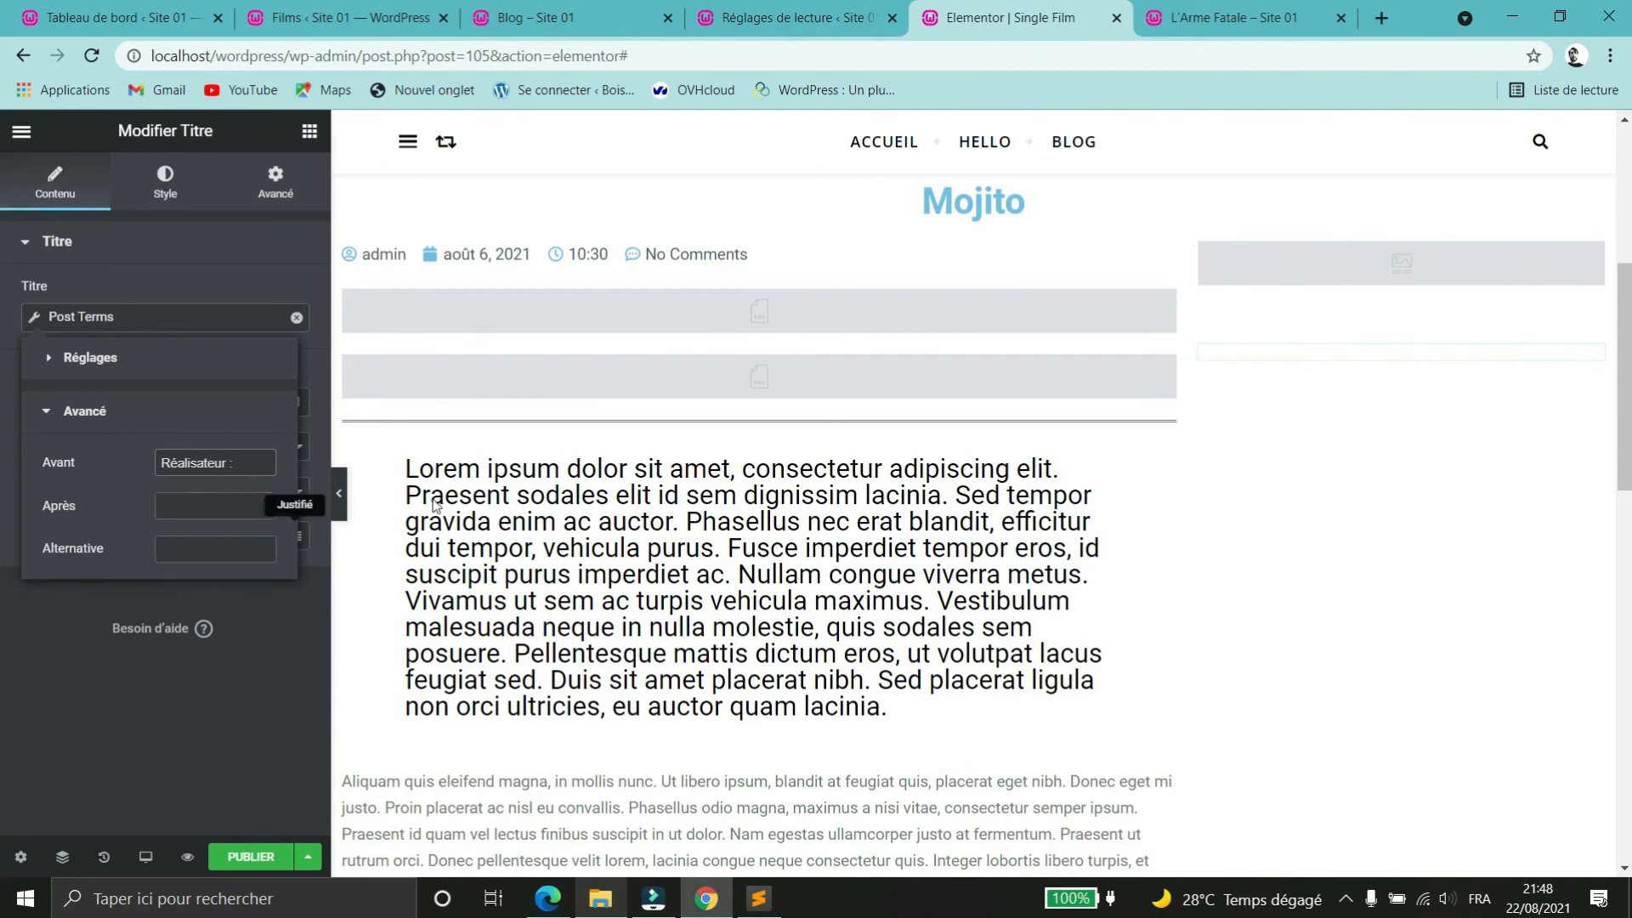
- Set "Genre :" as the text before the terms in the Genre title widget
click(1592, 323)
click(156, 318)
click(199, 463)
text(Genre :)
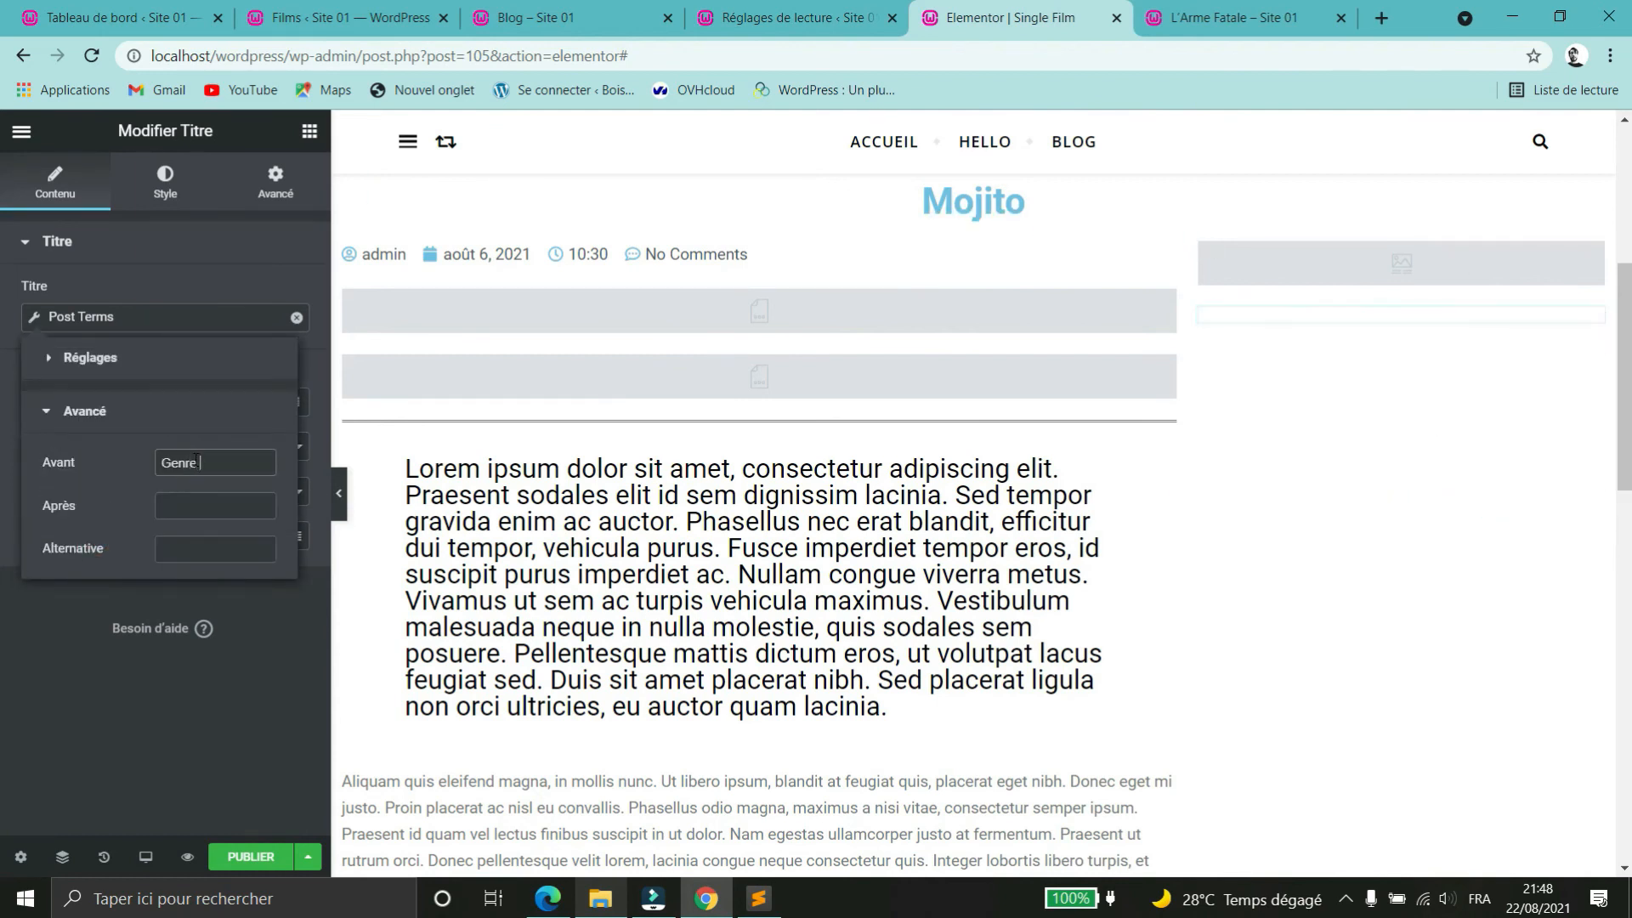
- Publish the Single Film template with a display condition that includes all Films
scroll(751, 584, down, 5)
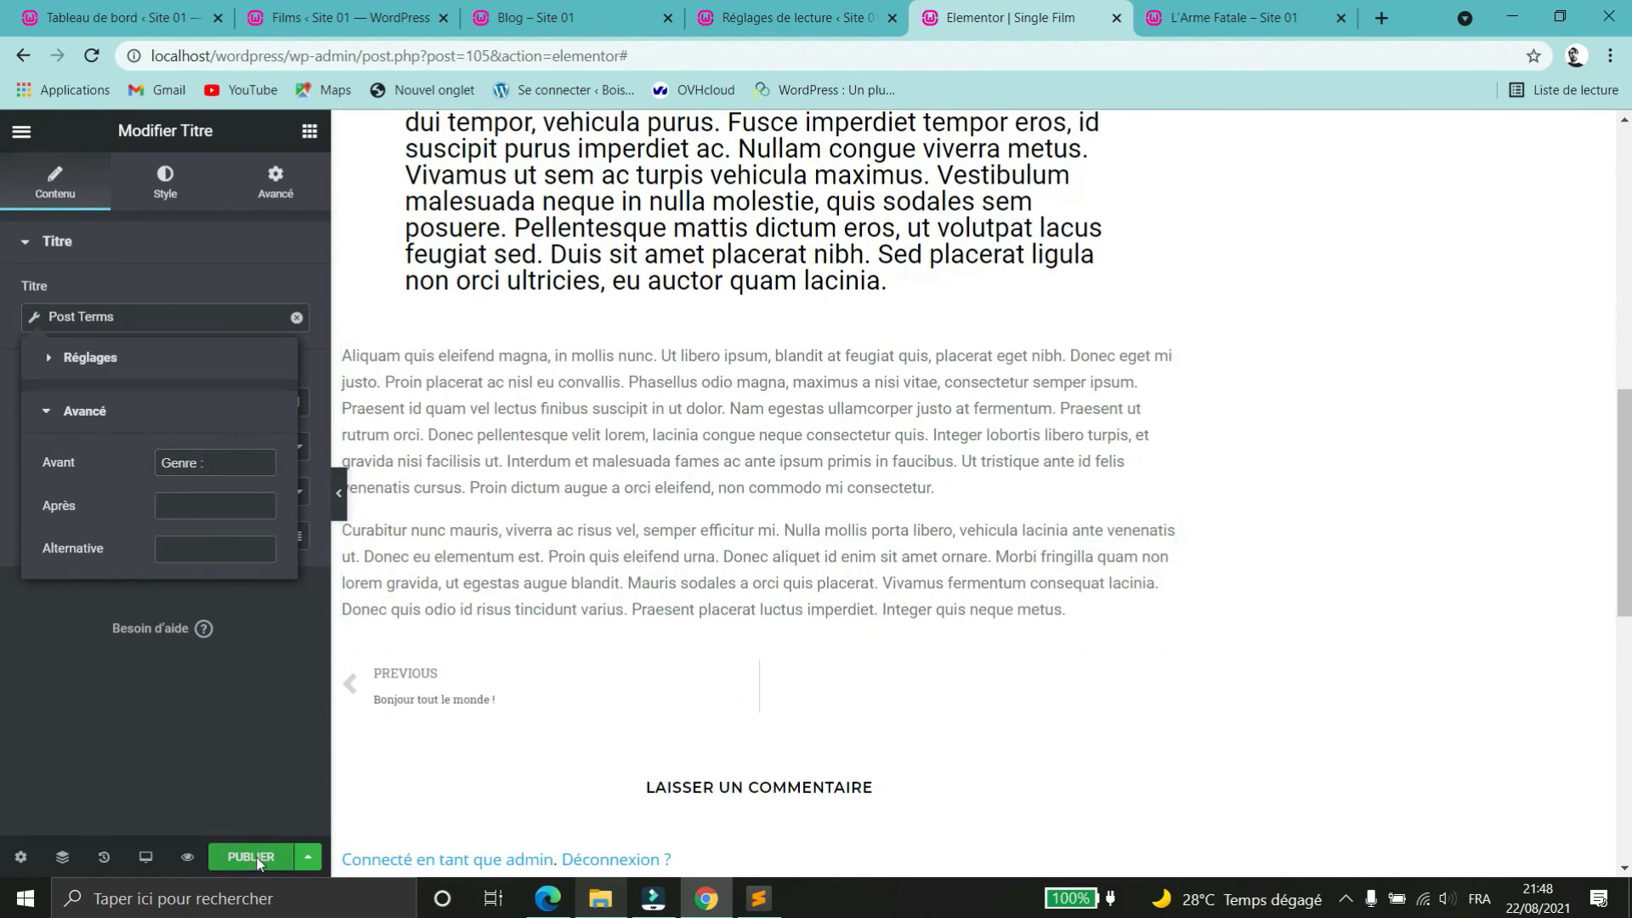
click(251, 856)
click(852, 641)
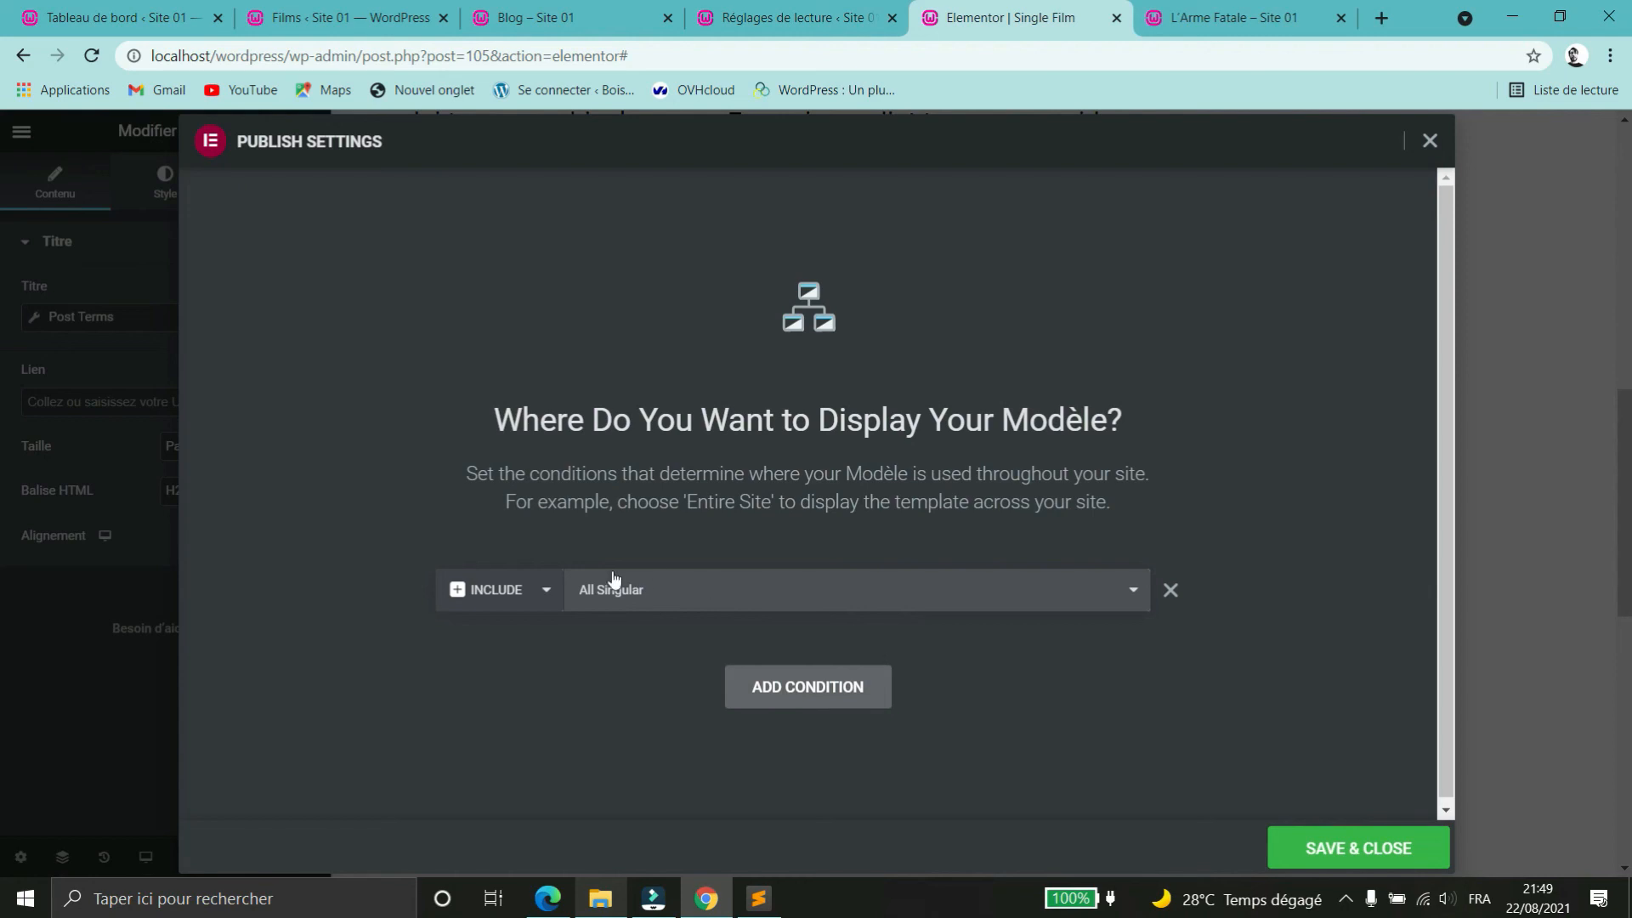
click(674, 600)
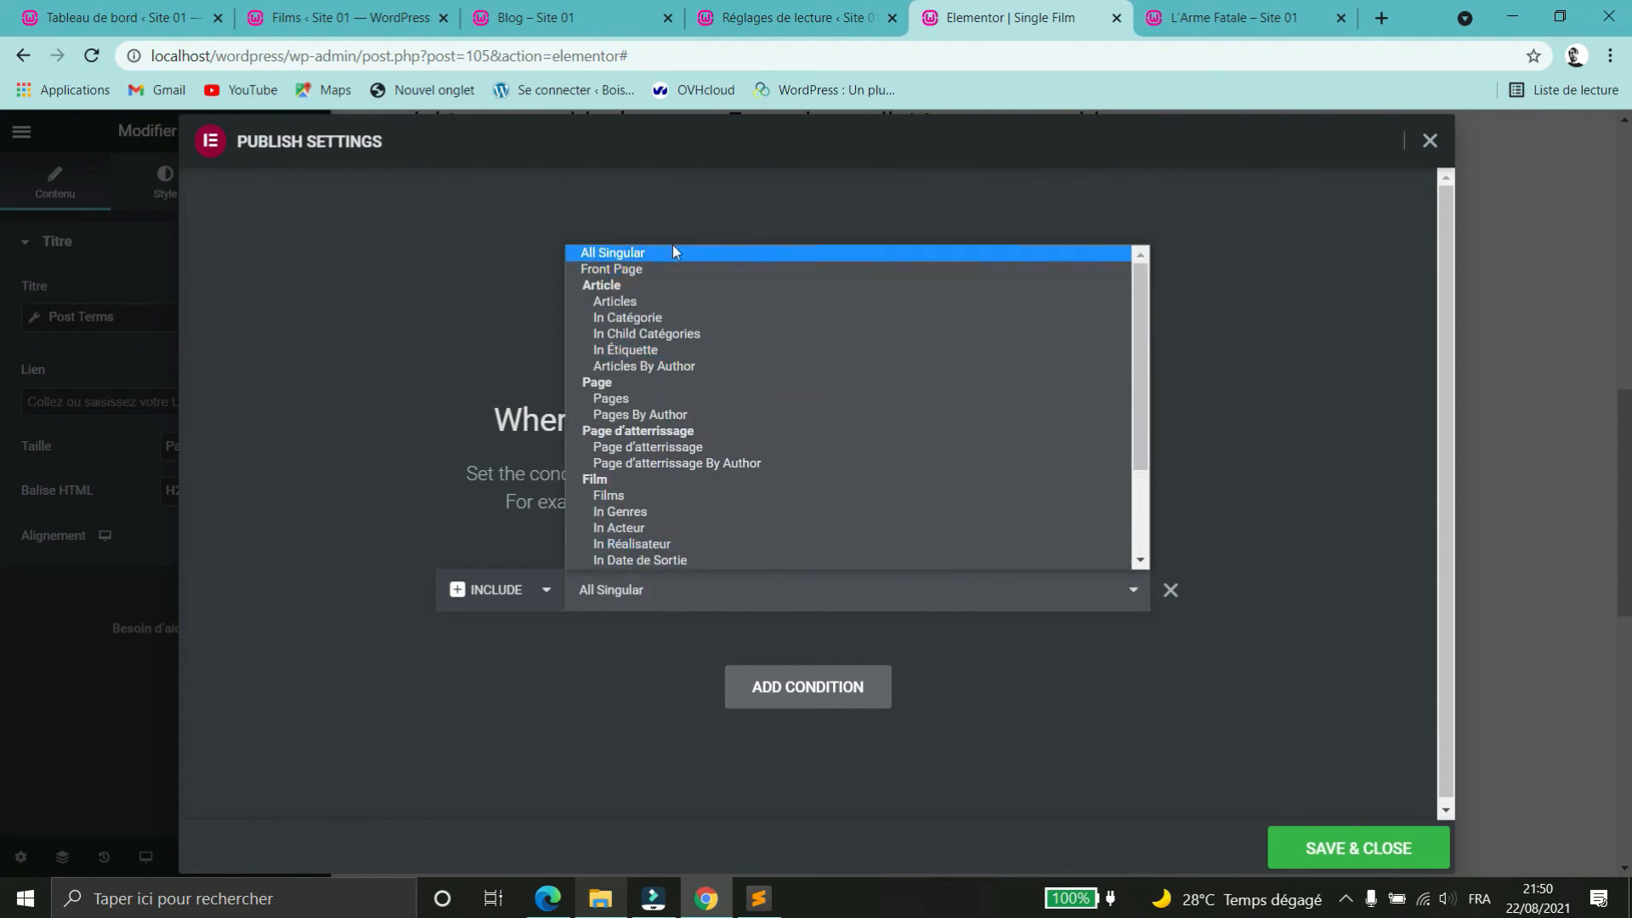
click(675, 252)
click(772, 590)
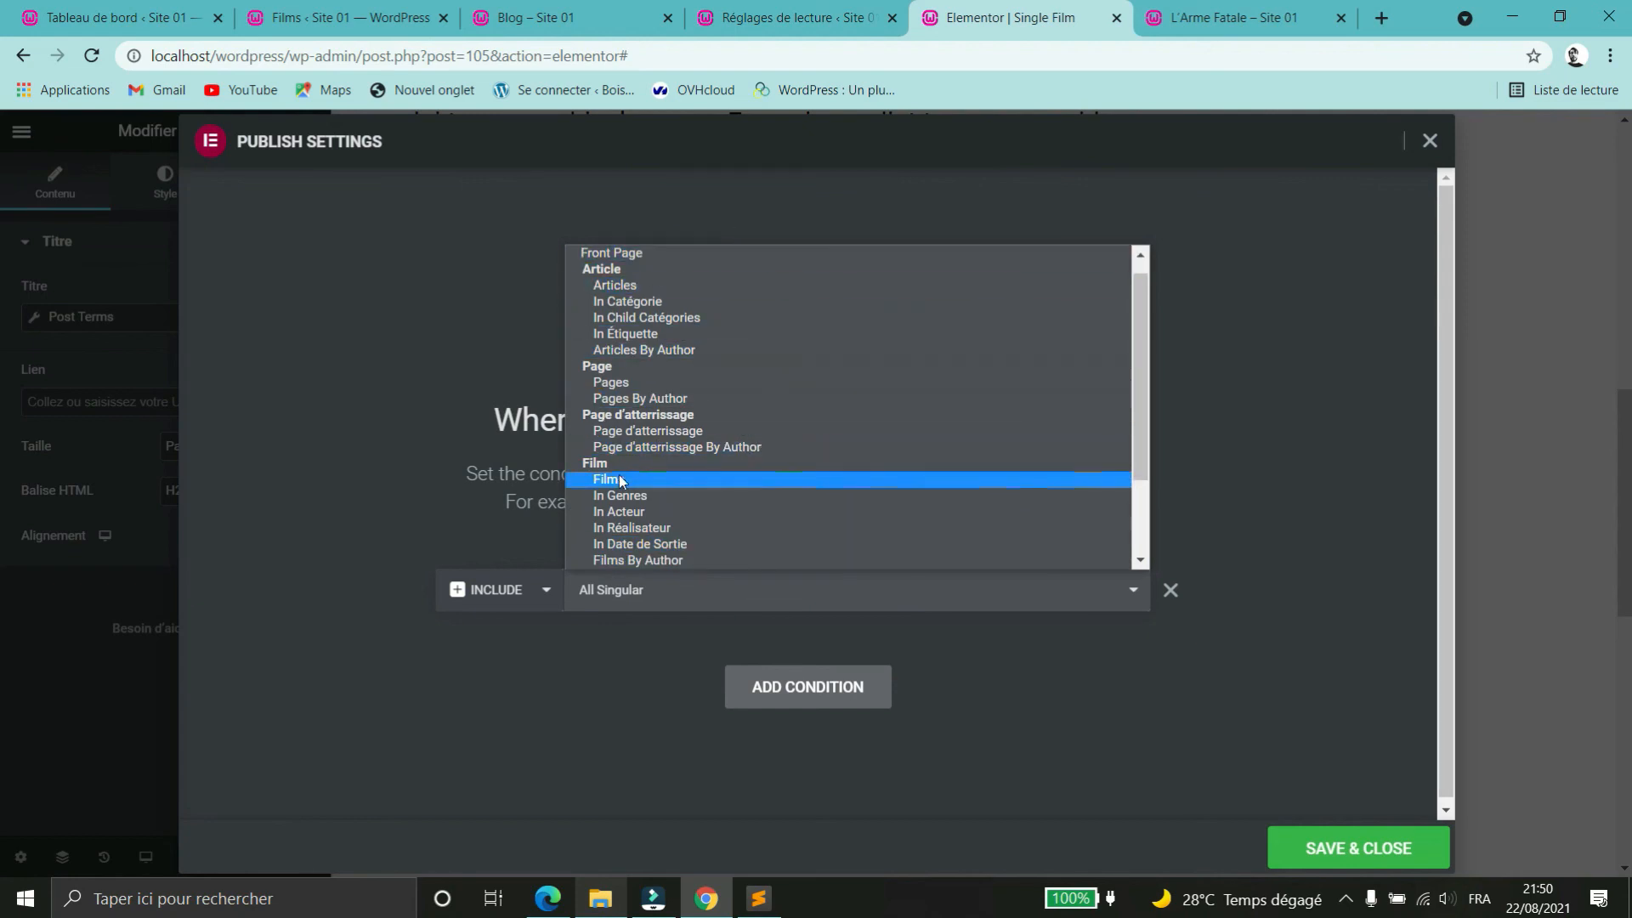
click(619, 481)
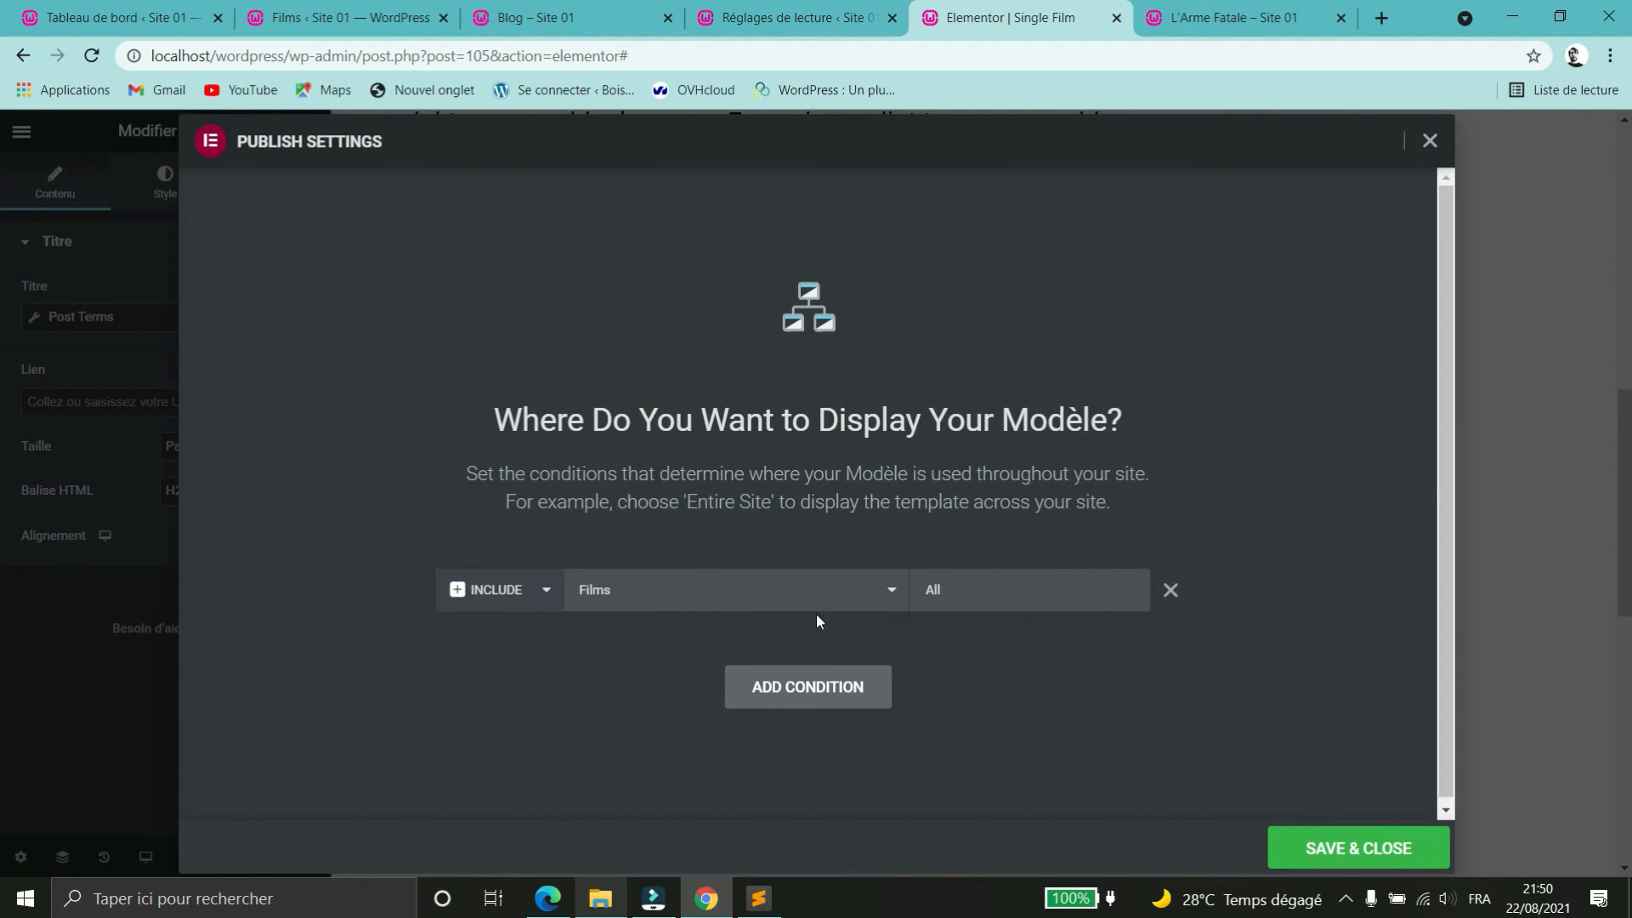
click(838, 599)
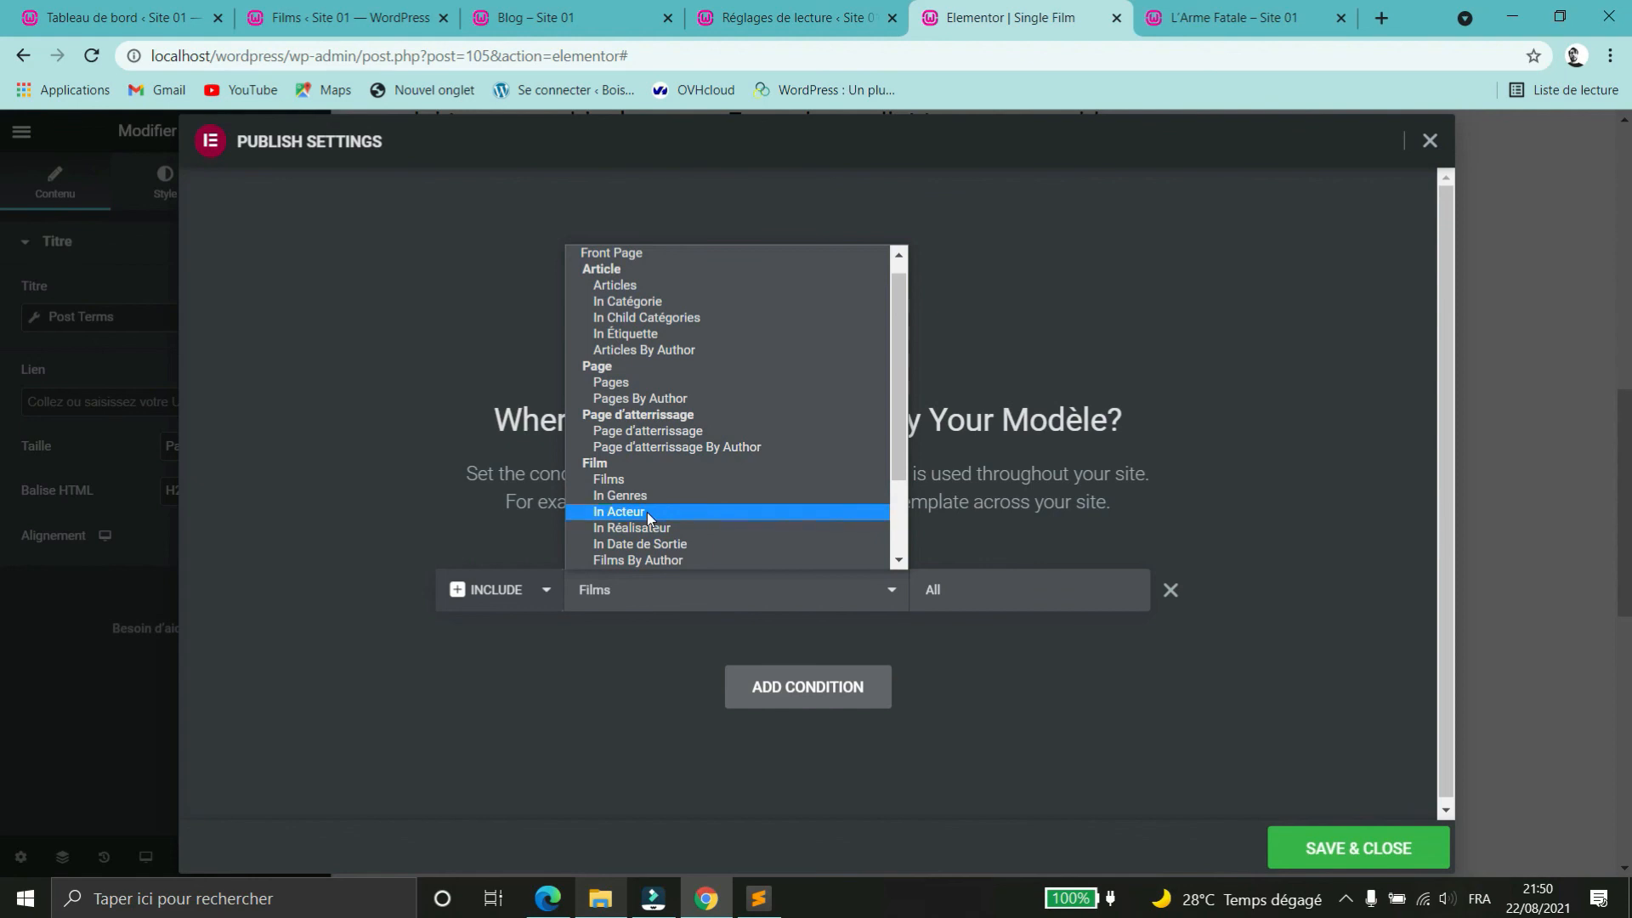
click(967, 630)
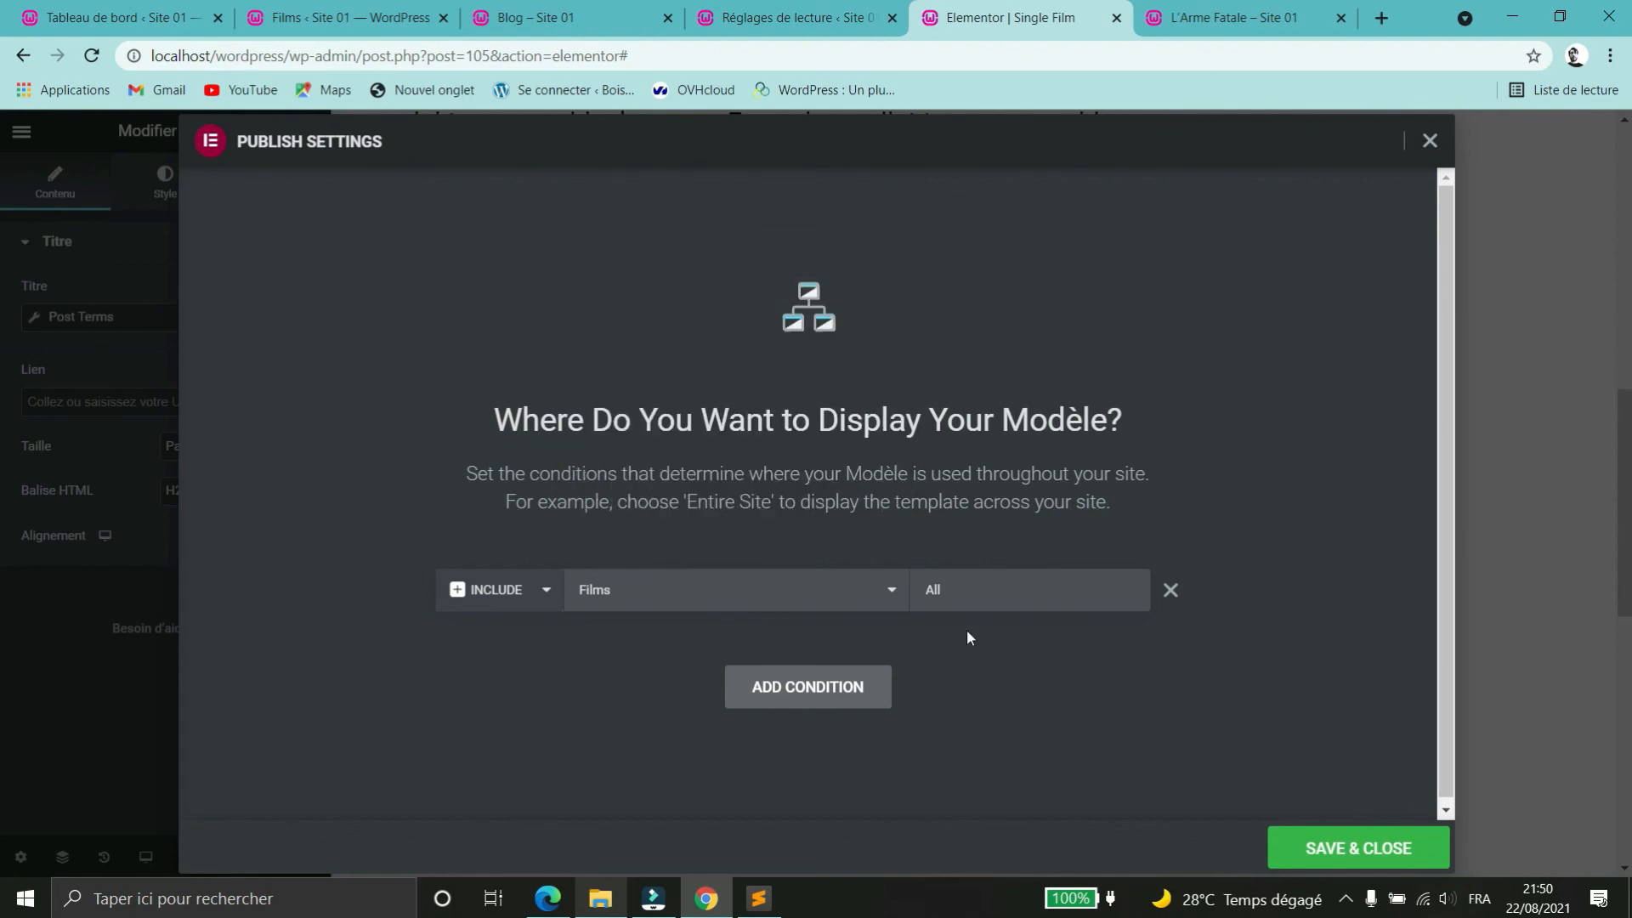
click(1358, 847)
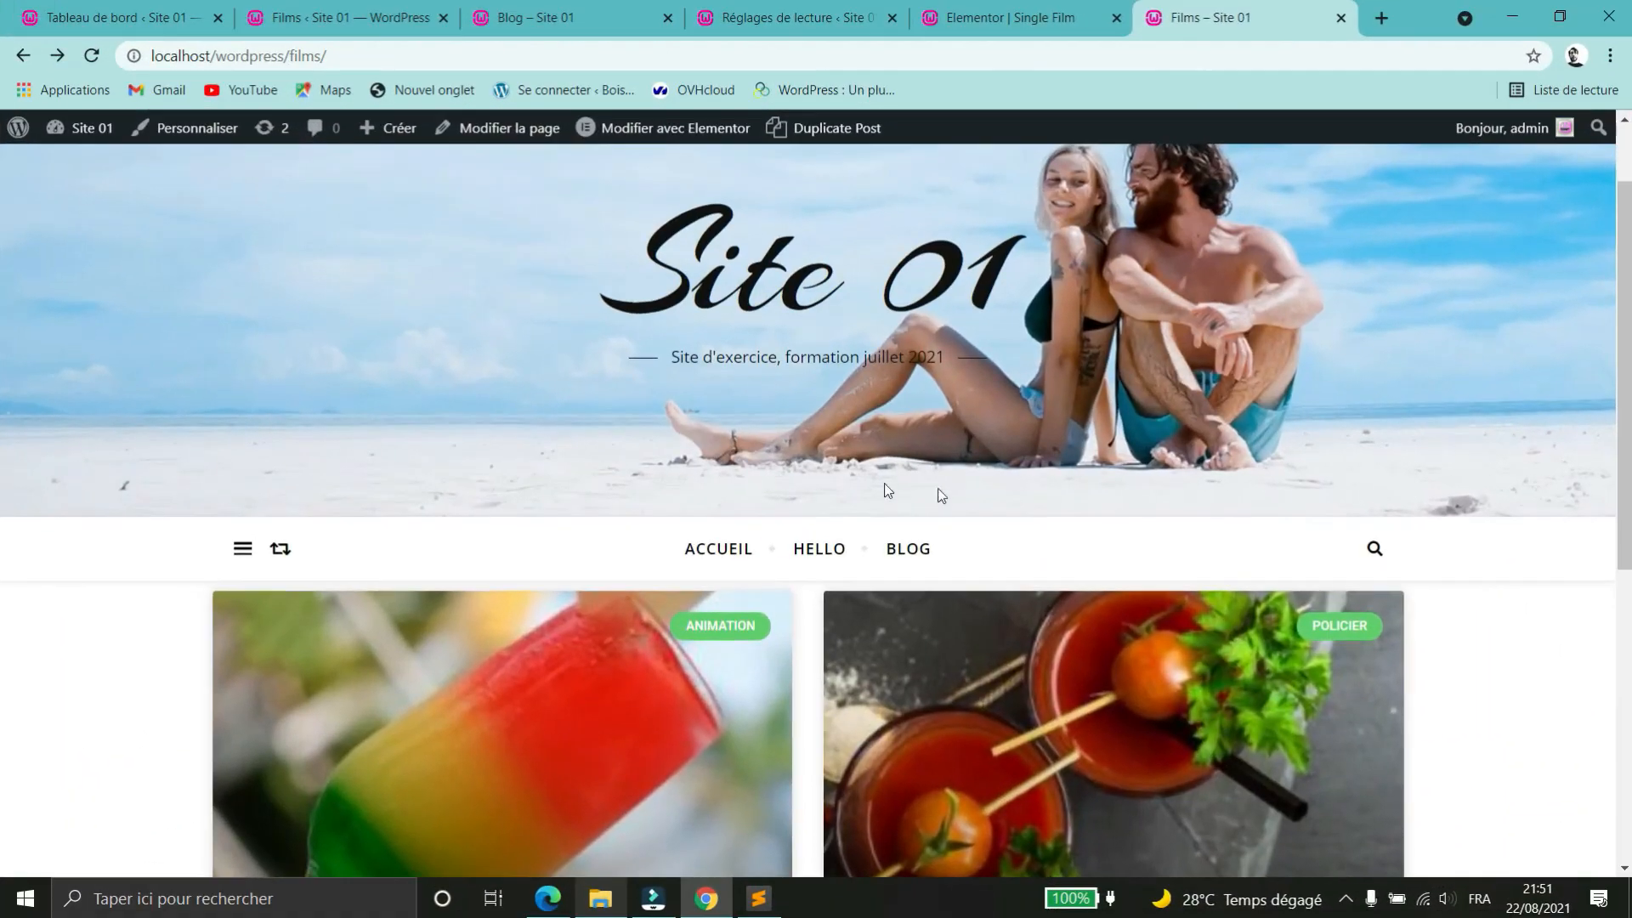
- Open the L'Arme Fatale film page from the site's Films listing and reload it
scroll(938, 489, down, 4)
scroll(478, 521, down, 1)
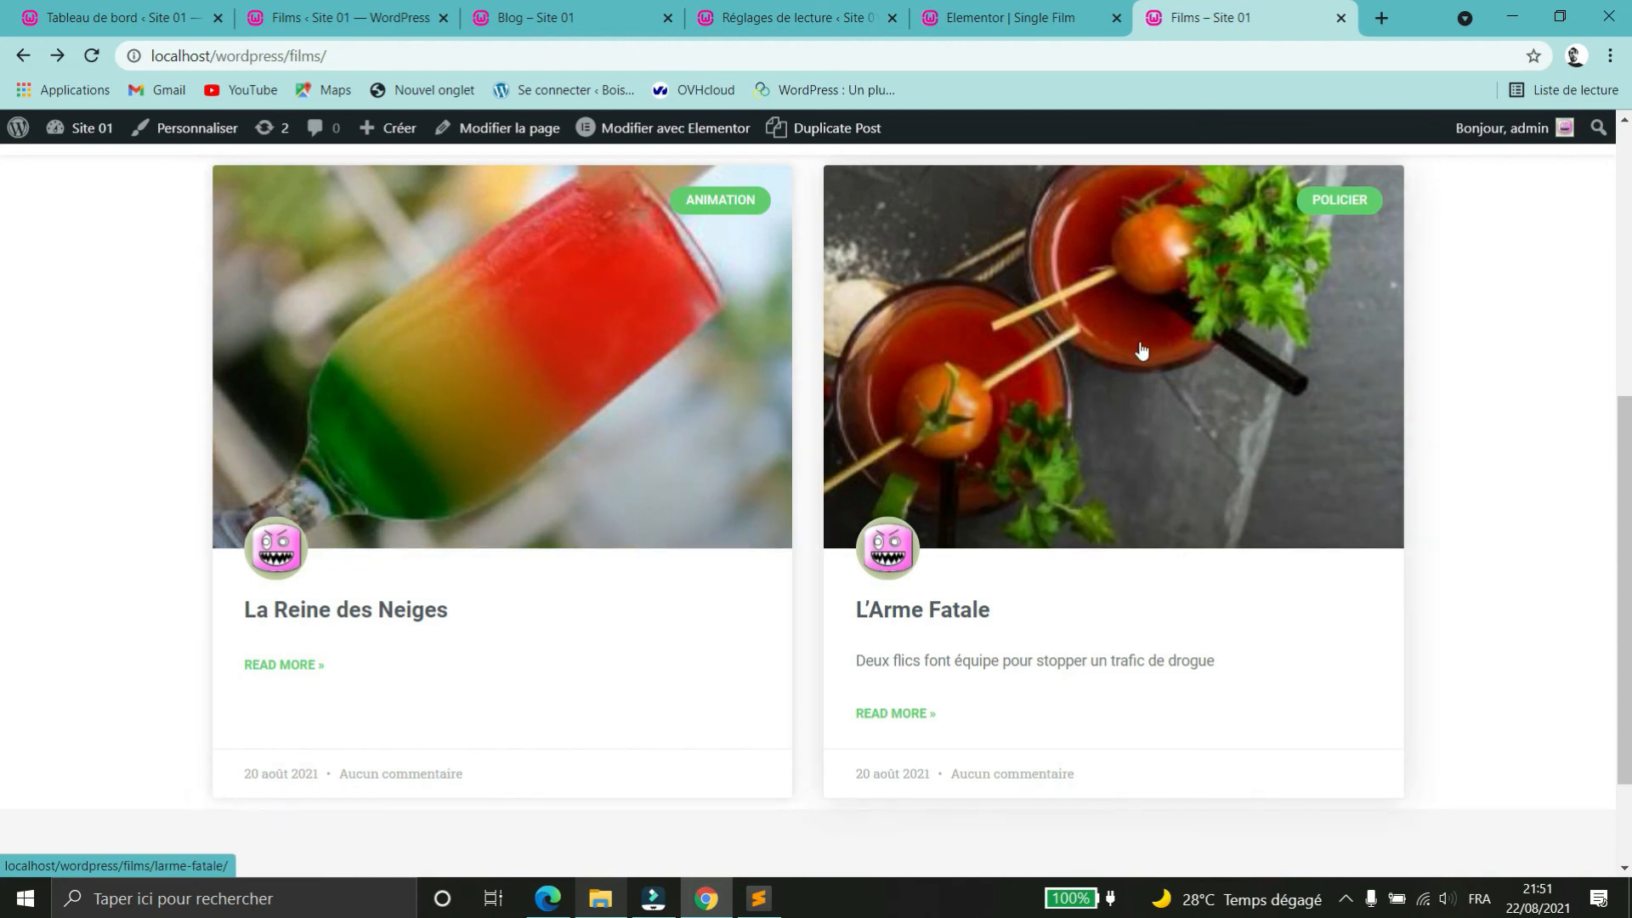
click(1047, 15)
scroll(1064, 506, up, 2)
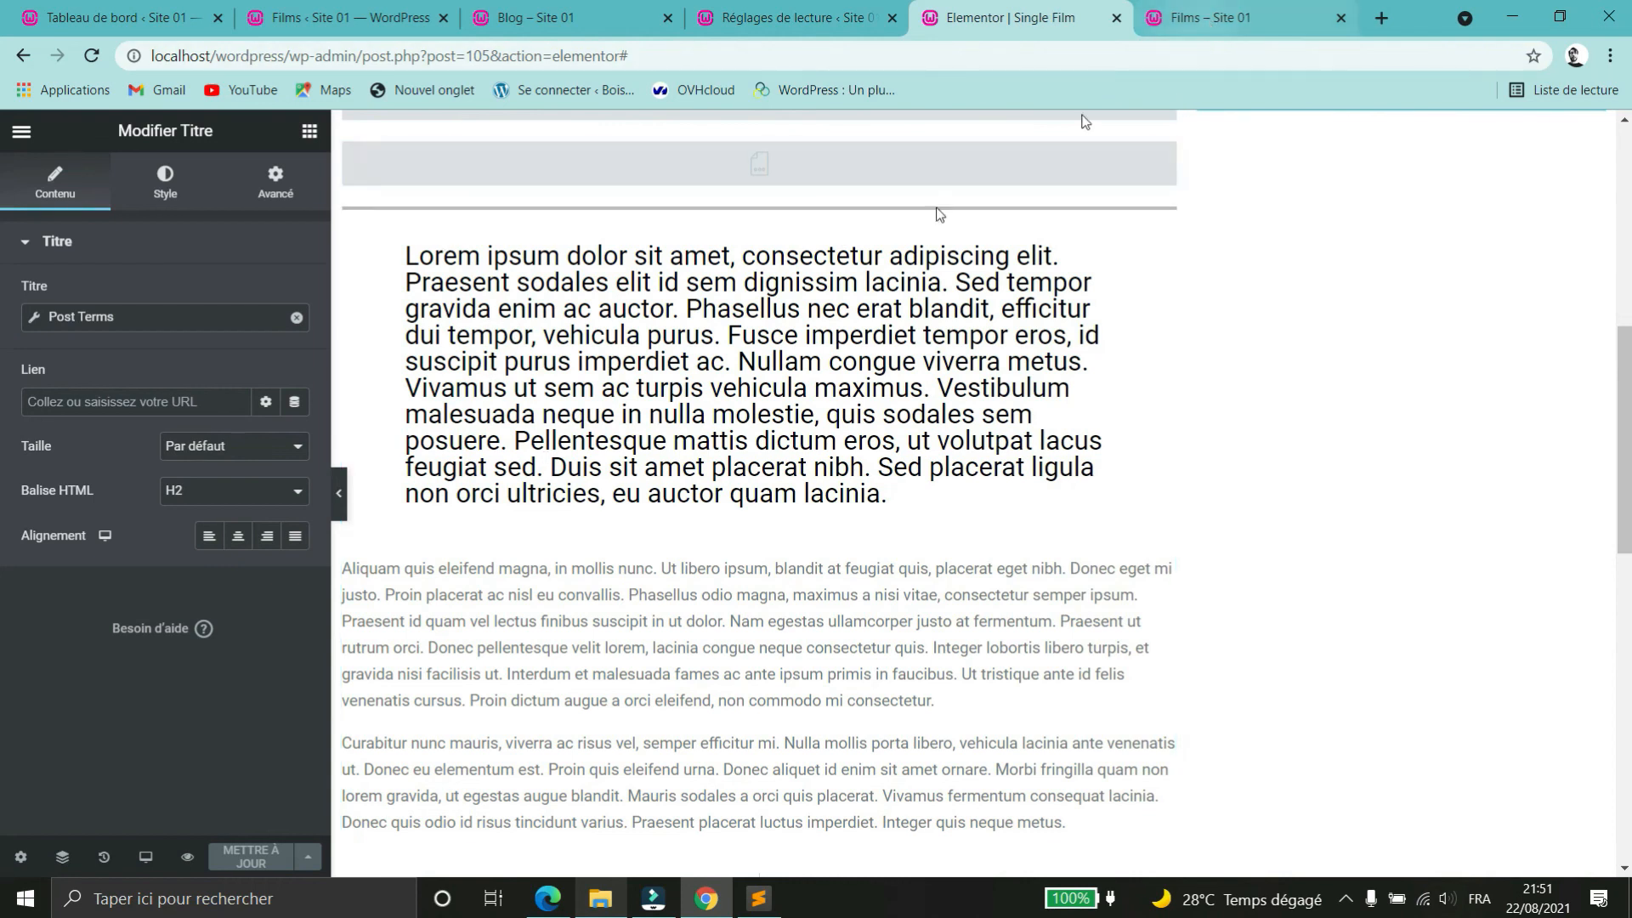
click(1223, 21)
key(F5)
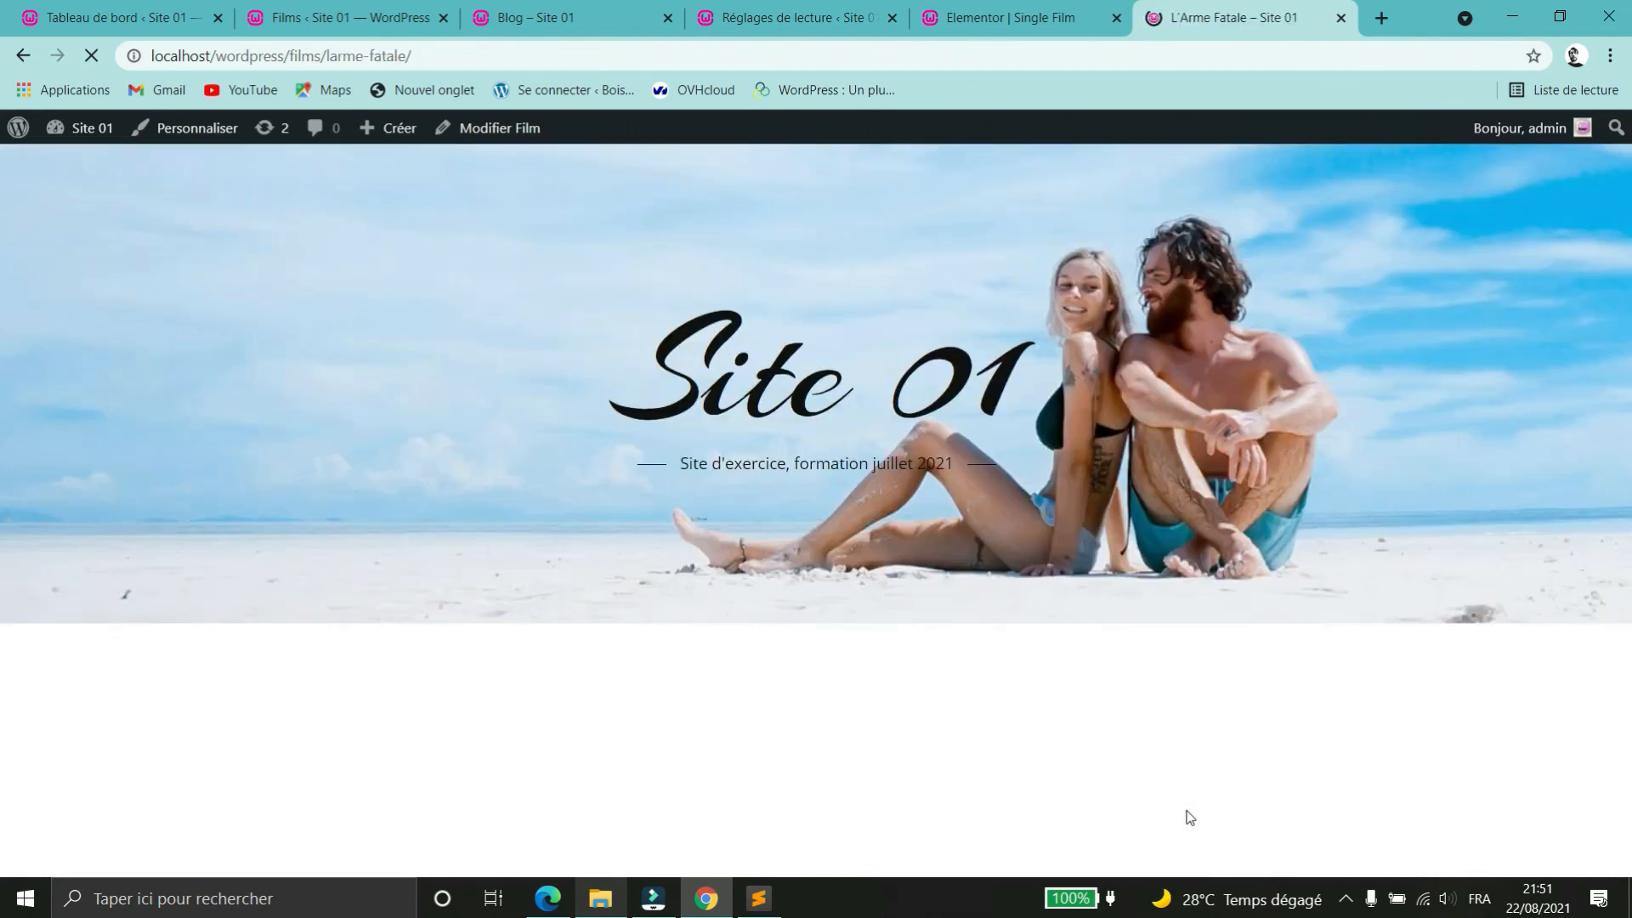
- Examine the L'Arme Fatale page's title, post info, featured image, comment form and taxonomy headings
scroll(1176, 656, down, 4)
drag(929, 406, 704, 417)
click(759, 511)
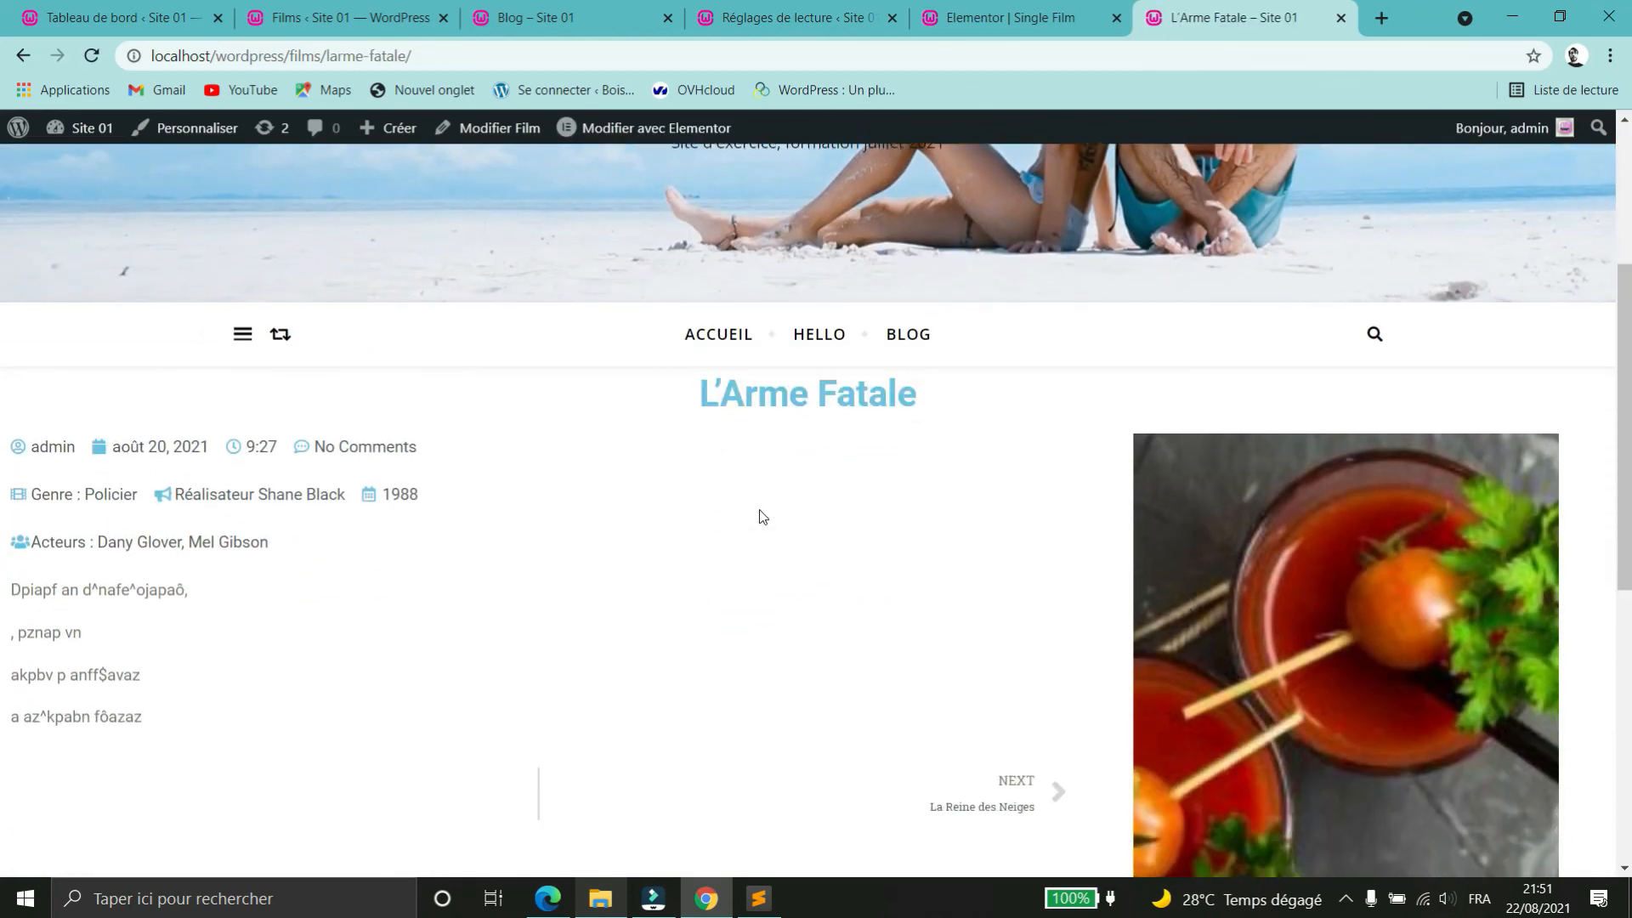
scroll(759, 511, down, 3)
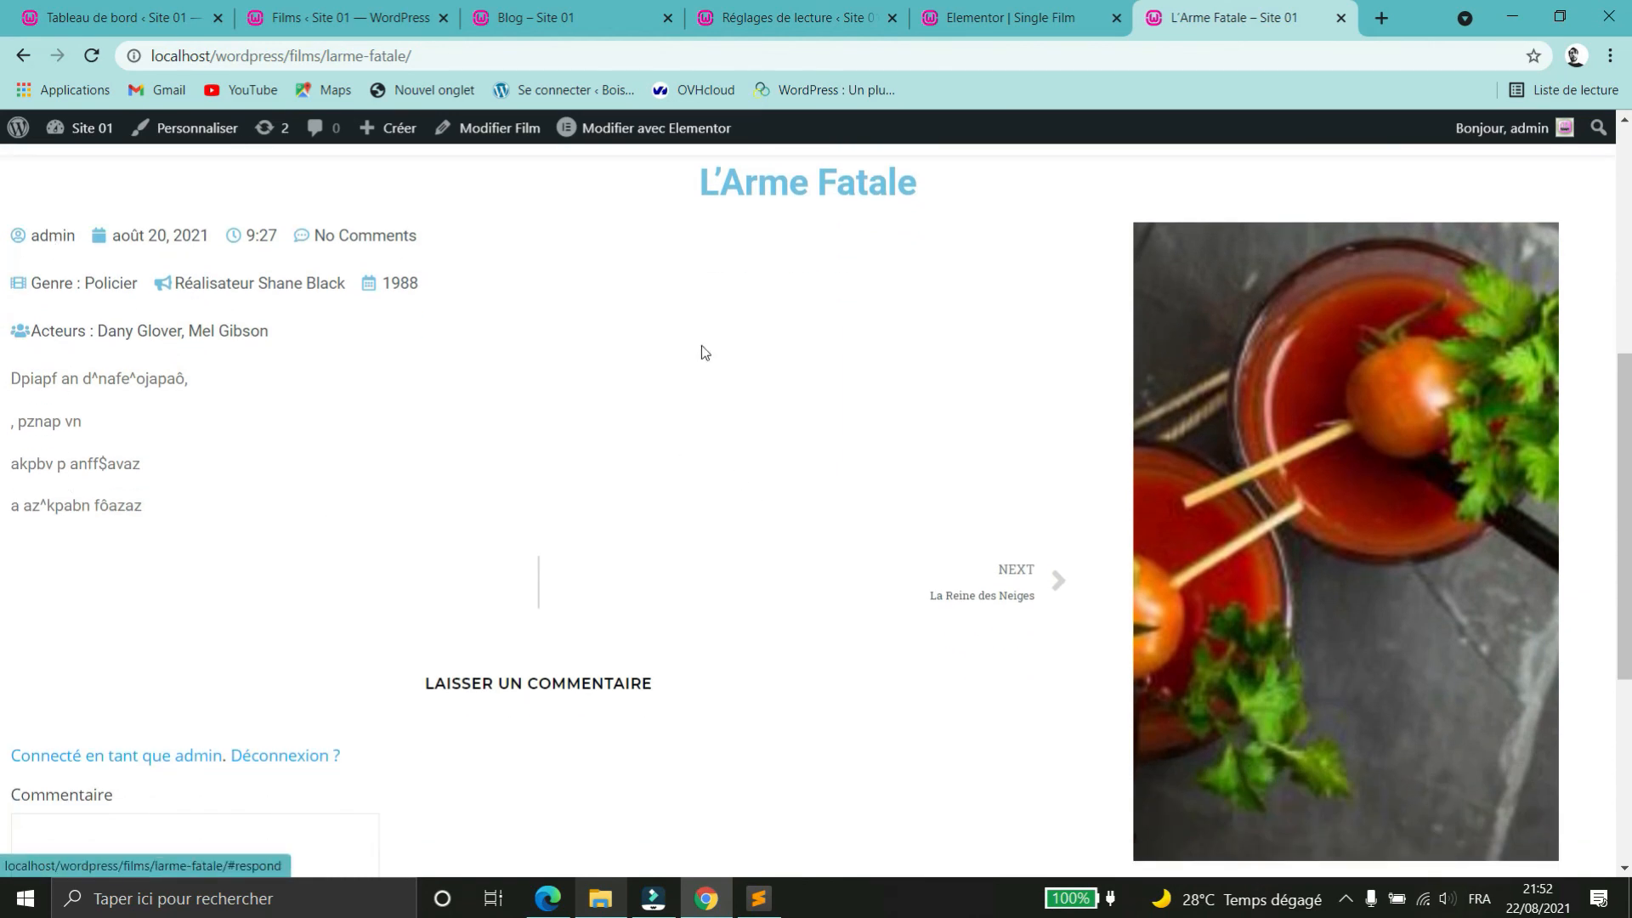
drag(442, 233, 106, 239)
click(564, 262)
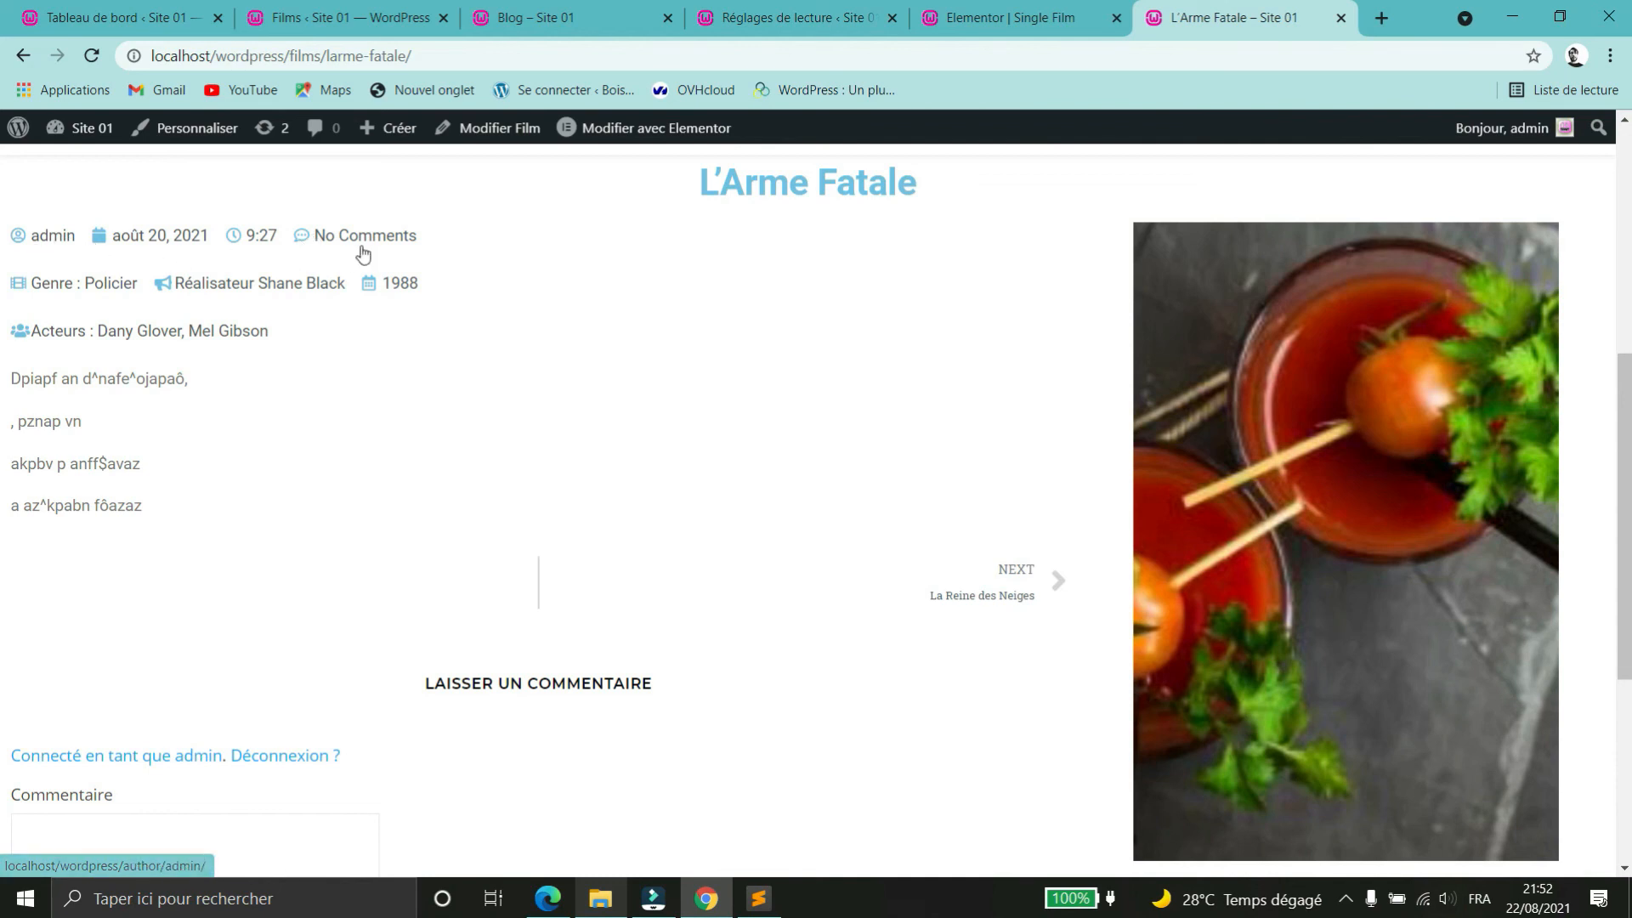
scroll(408, 762, down, 4)
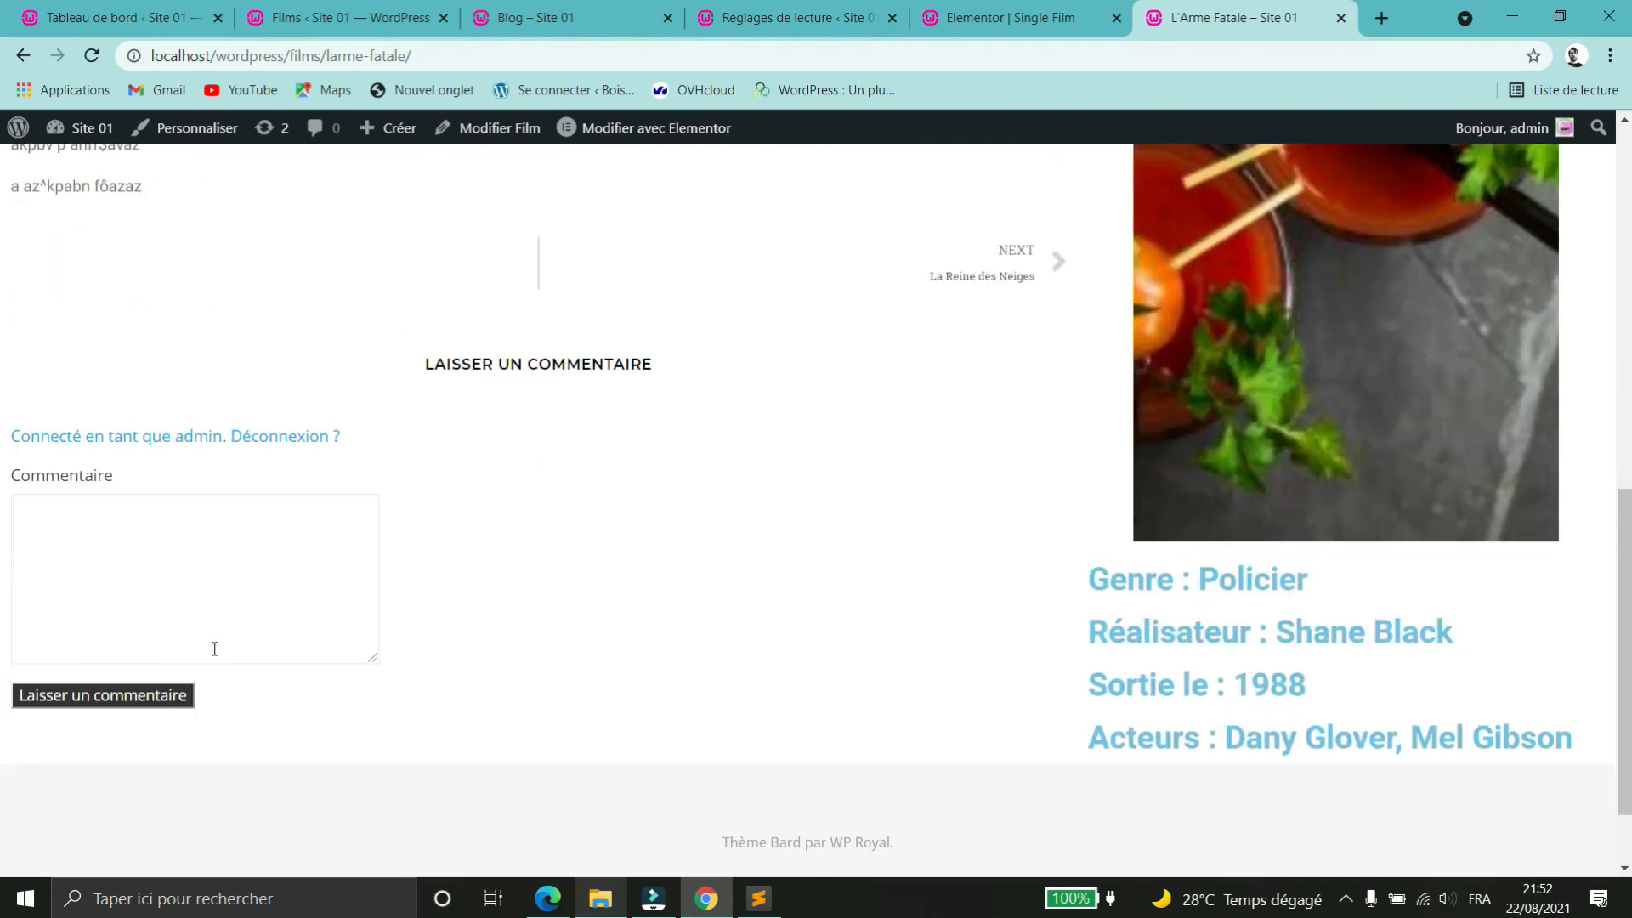
scroll(513, 511, up, 5)
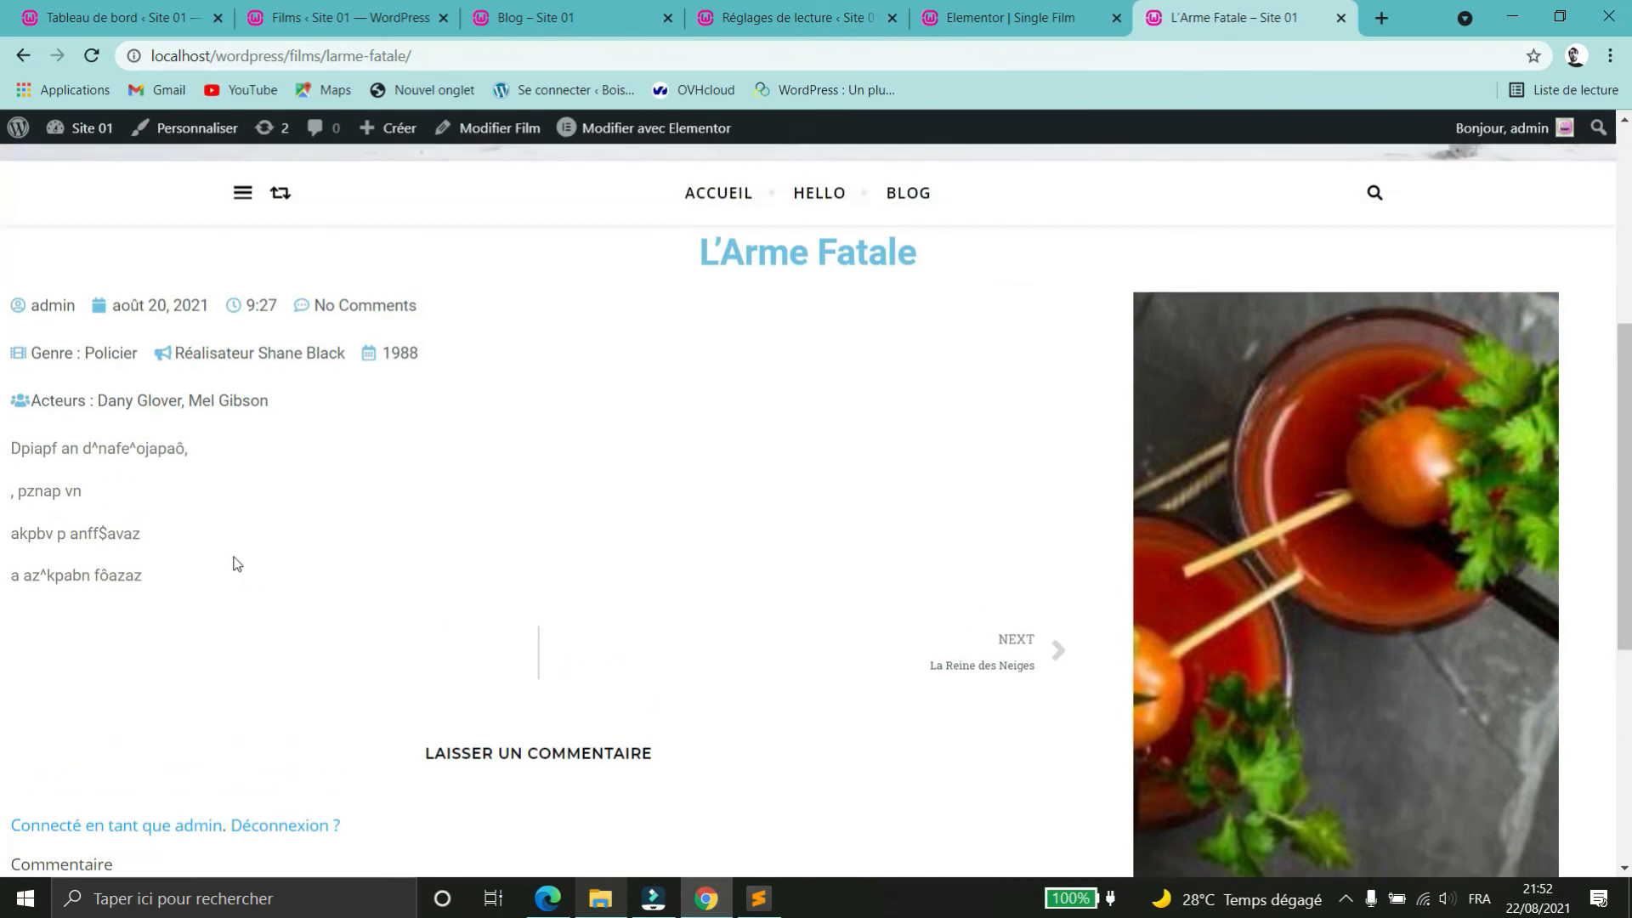
- Check the film's body text on the page, and open L'Arme Fatale for editing from the WordPress Films list
drag(226, 613, 62, 437)
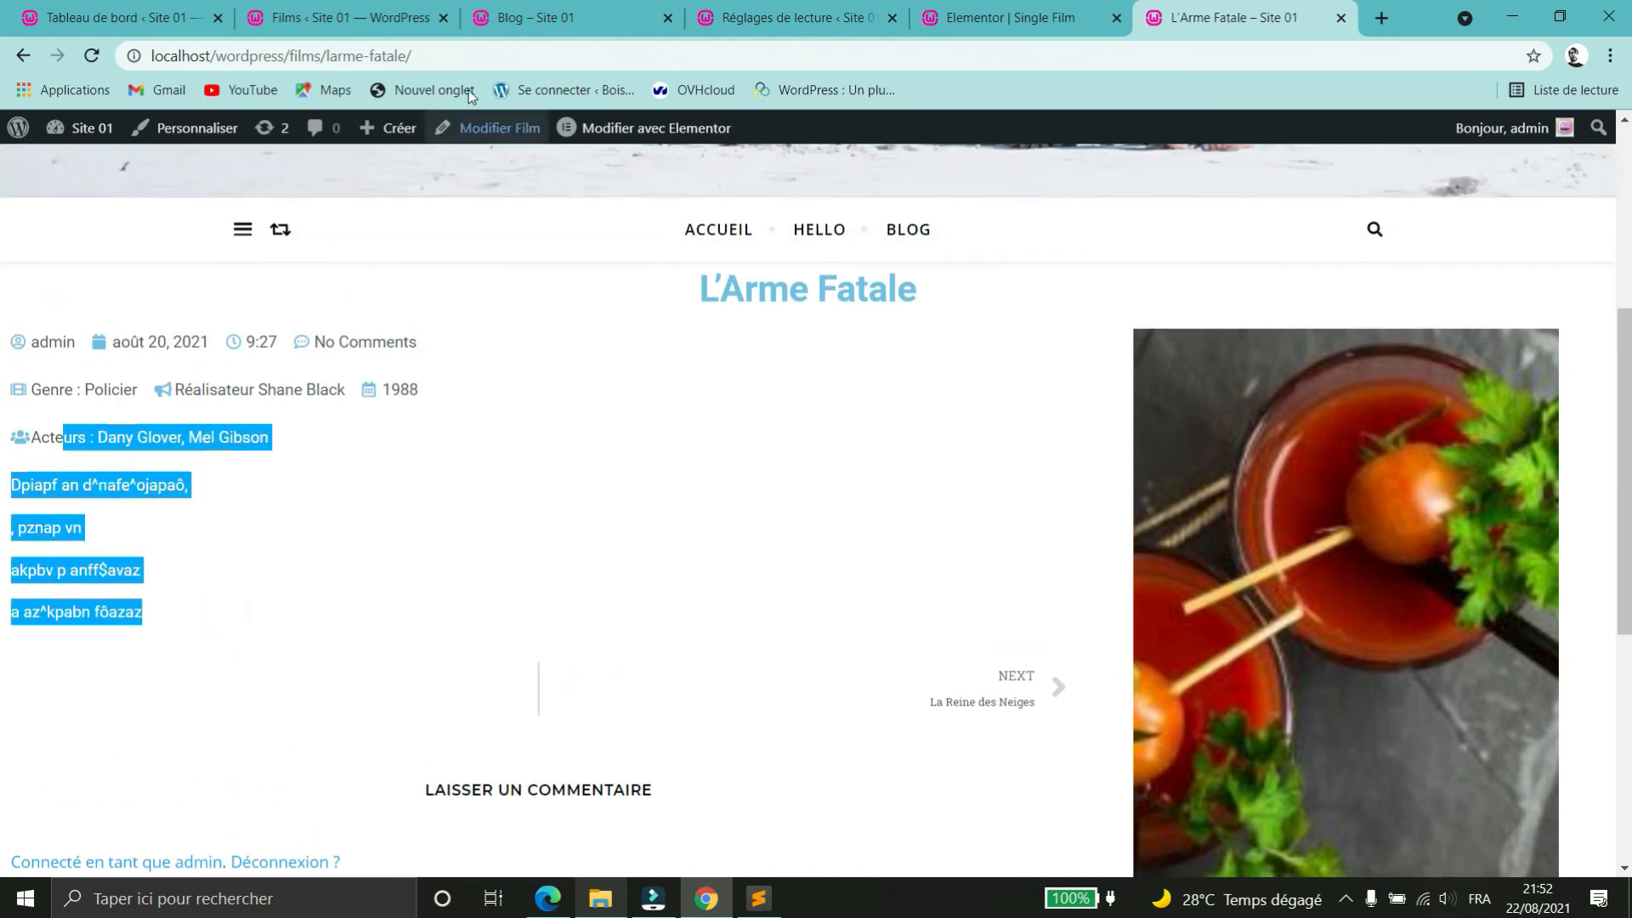
click(375, 18)
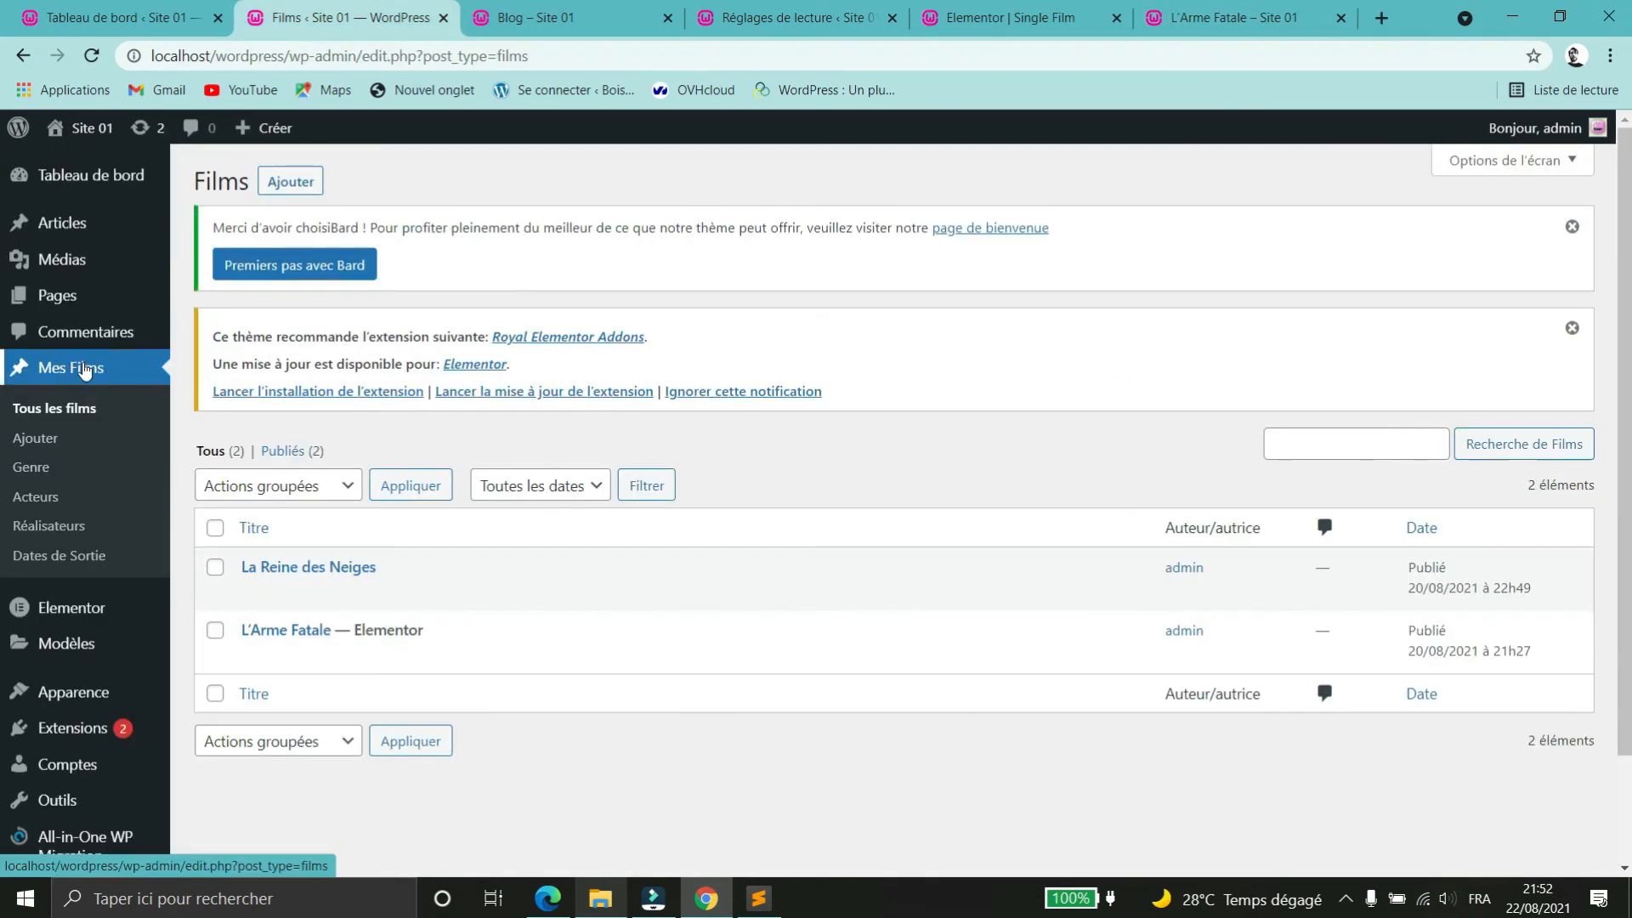
click(308, 638)
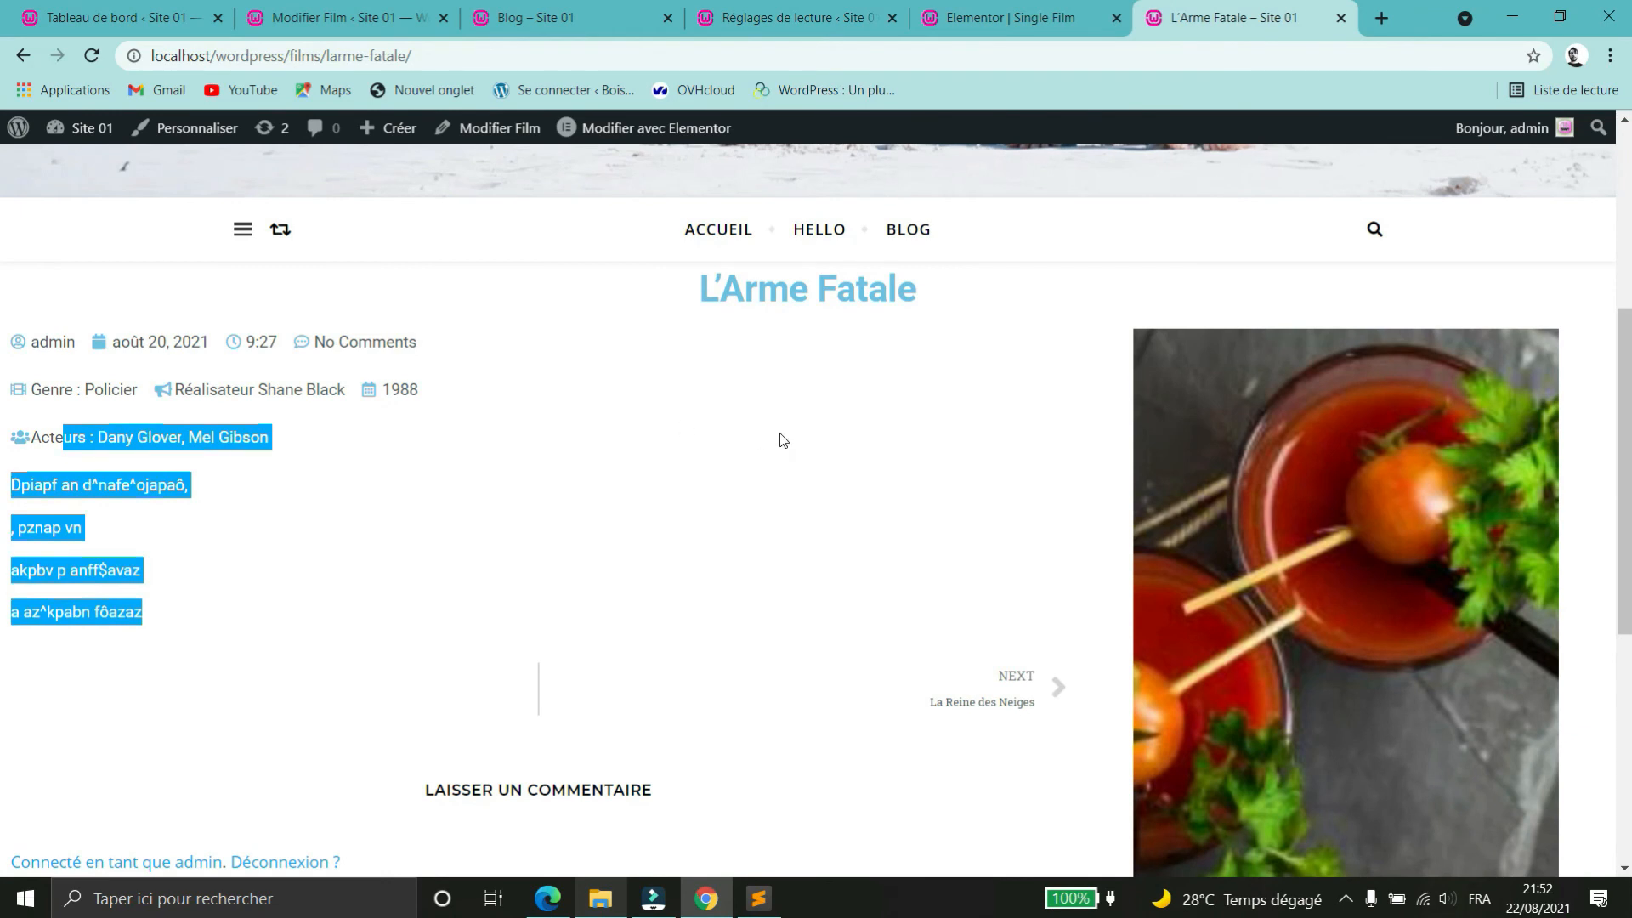
- Test the post navigation on the site by going to La Reine des Neiges and back to L'Arme Fatale
scroll(780, 441, down, 2)
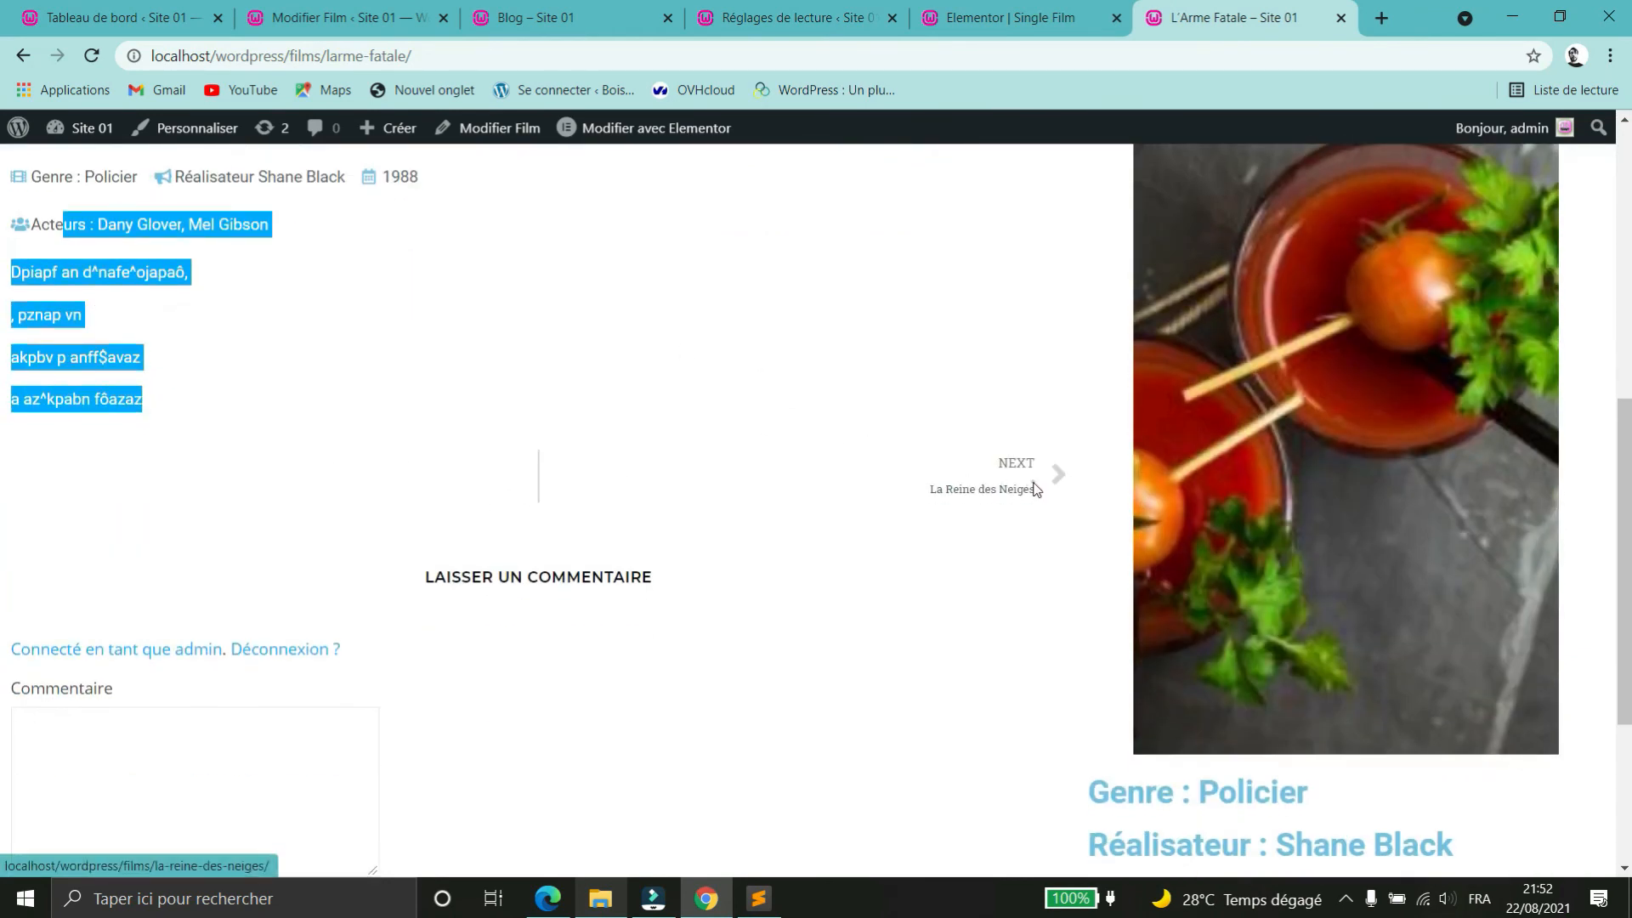
click(970, 502)
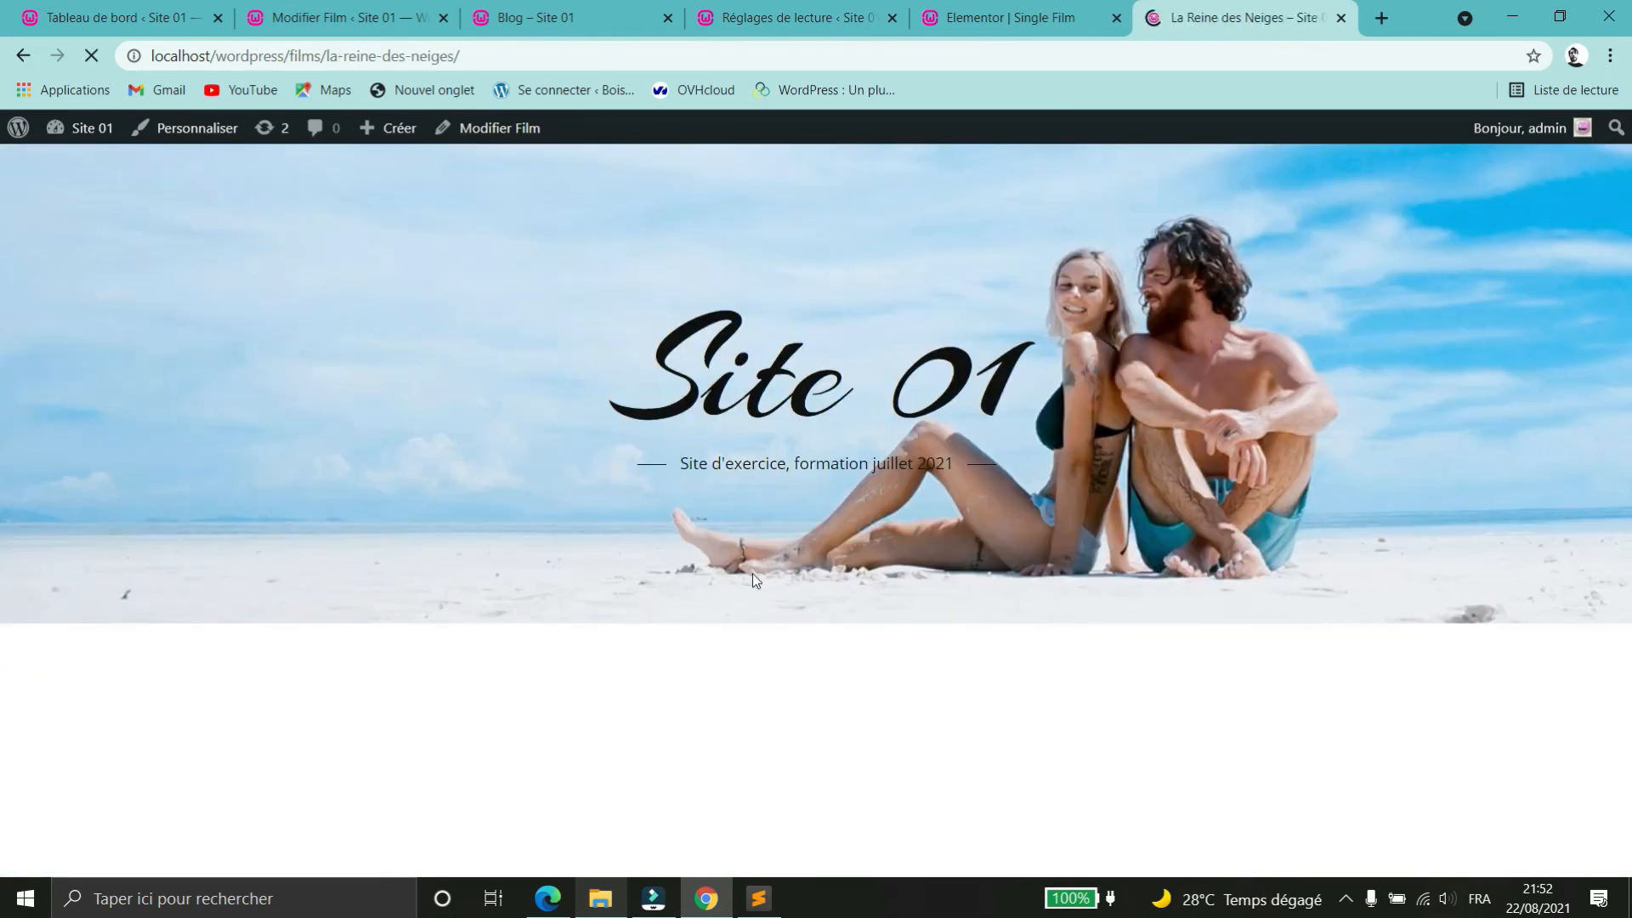
scroll(430, 654, down, 5)
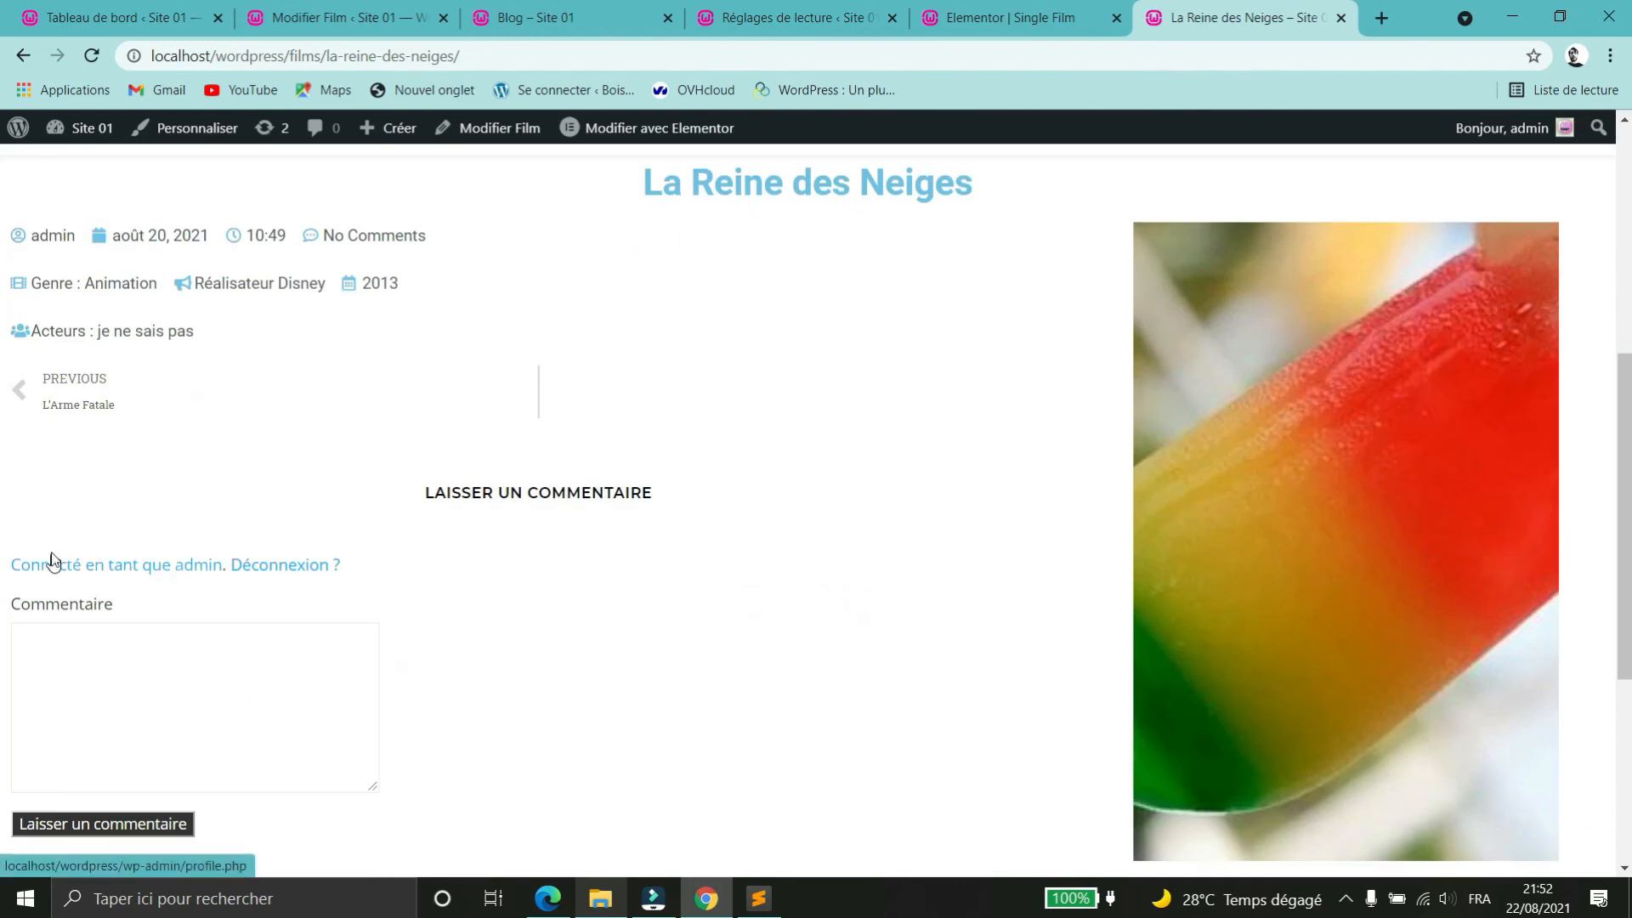
click(79, 406)
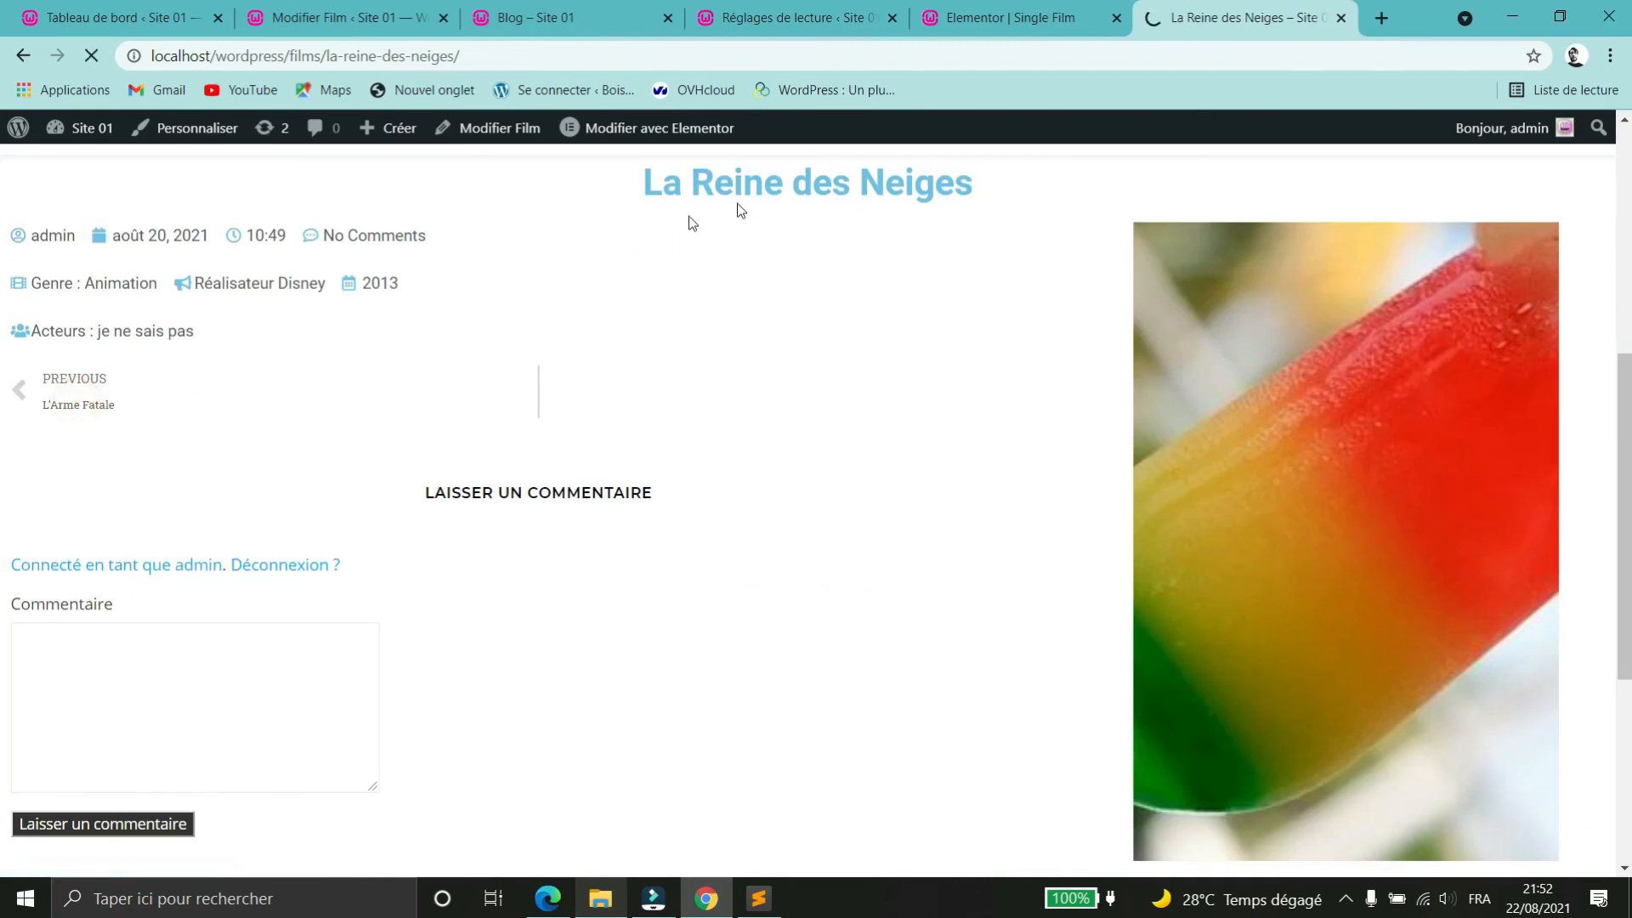
- Compare the post info line of the L'Arme Fatale page with the taxonomy headings below its featured image
scroll(748, 459, down, 7)
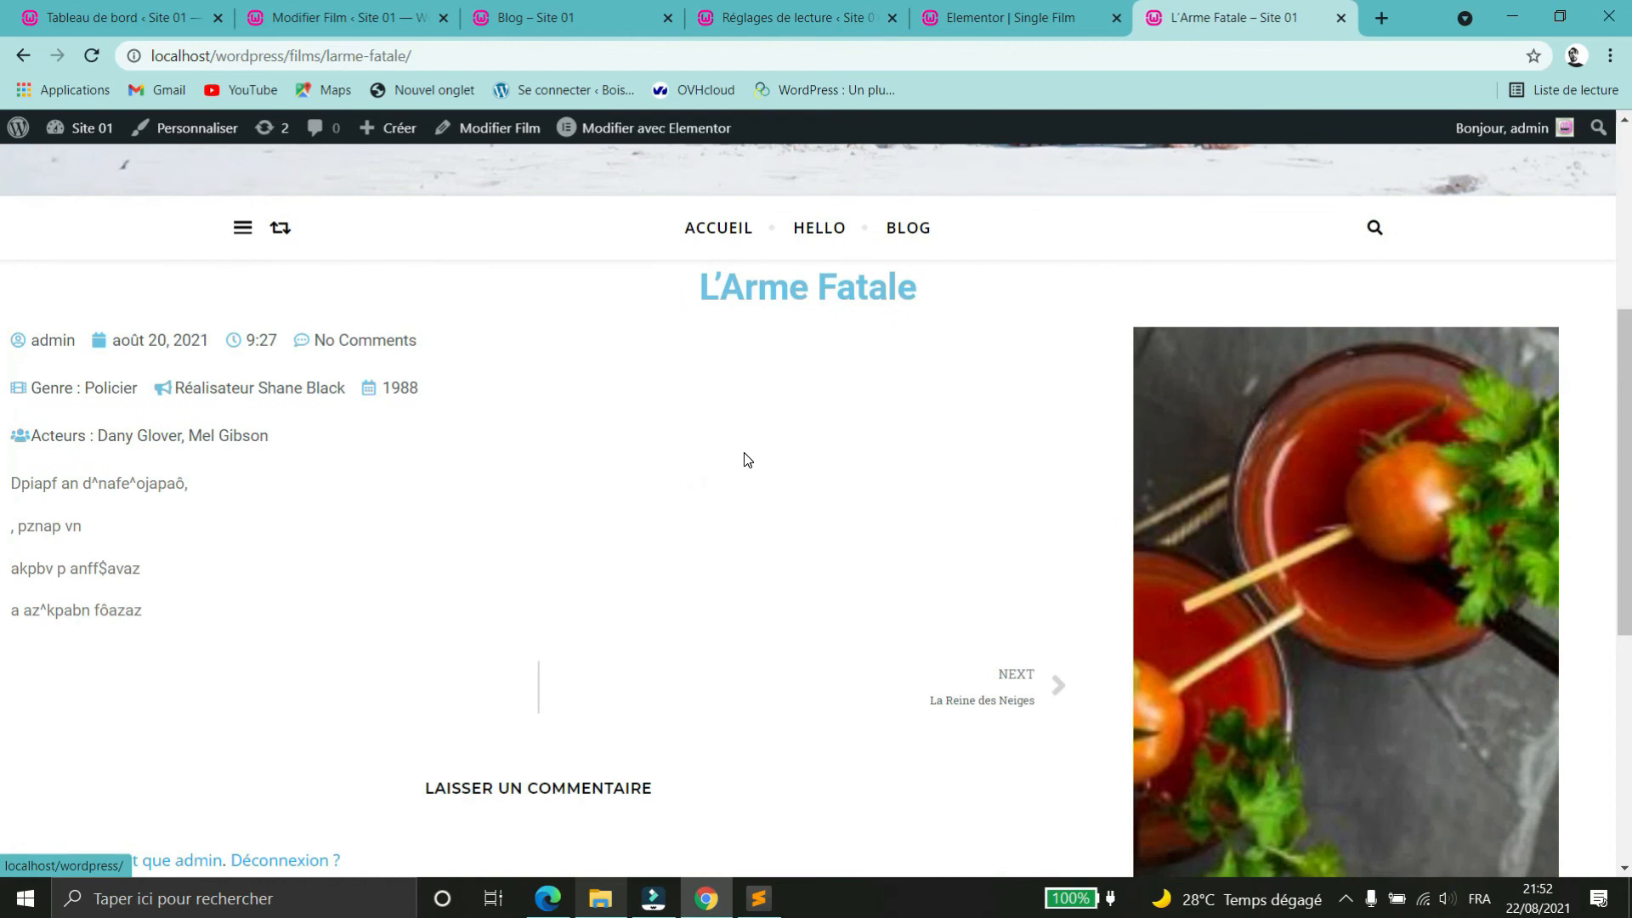
scroll(1207, 365, down, 4)
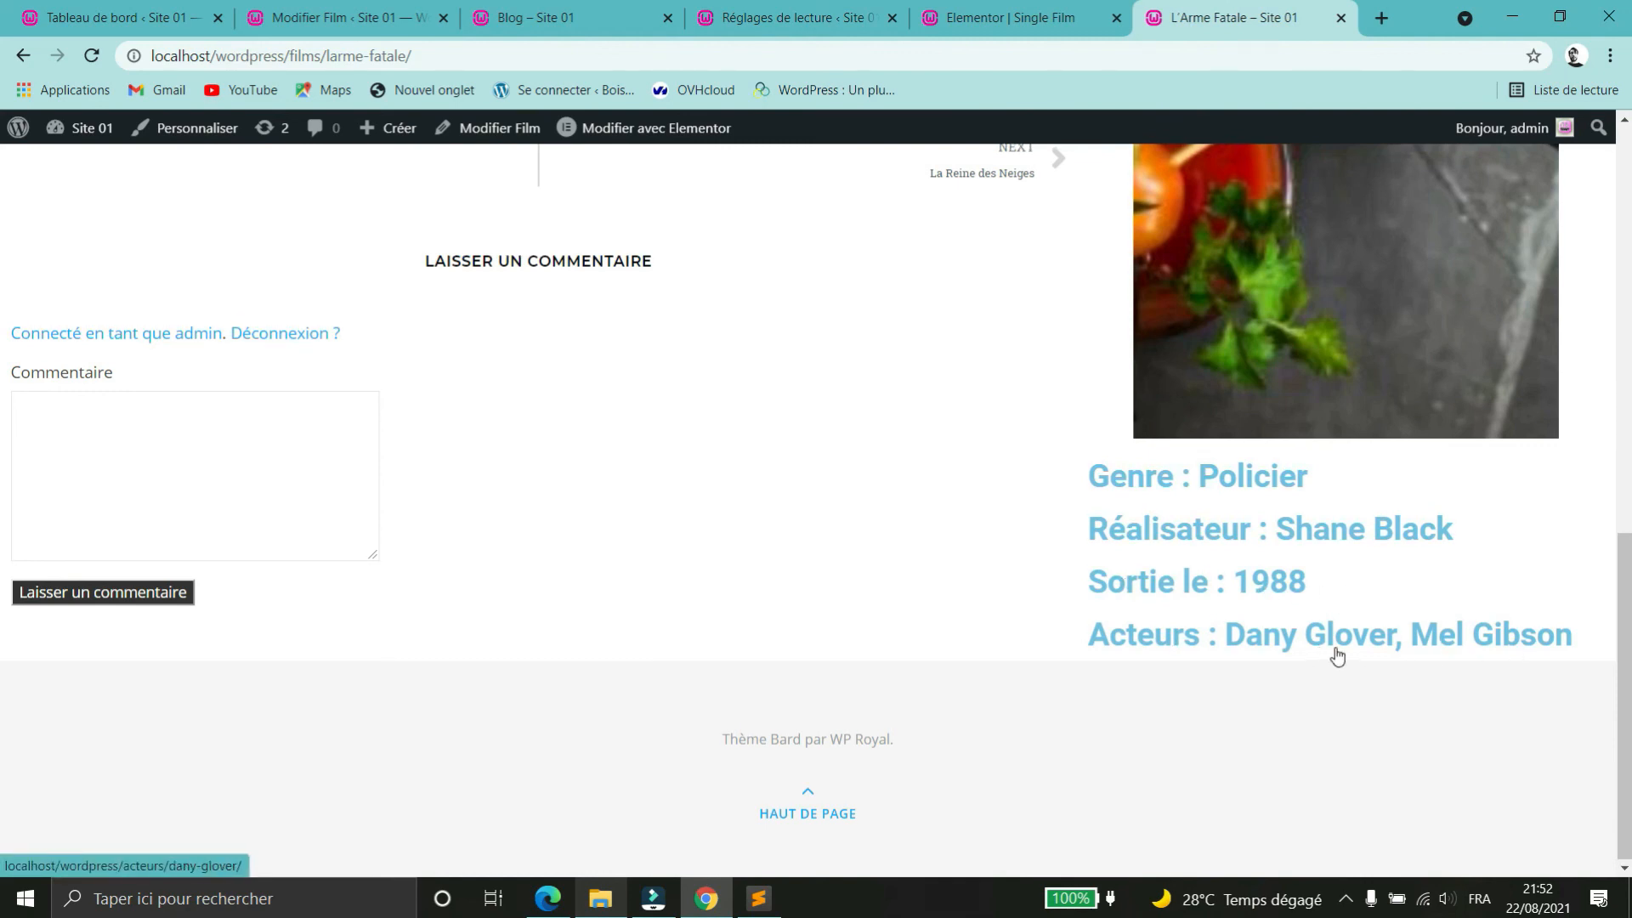
scroll(1337, 656, up, 5)
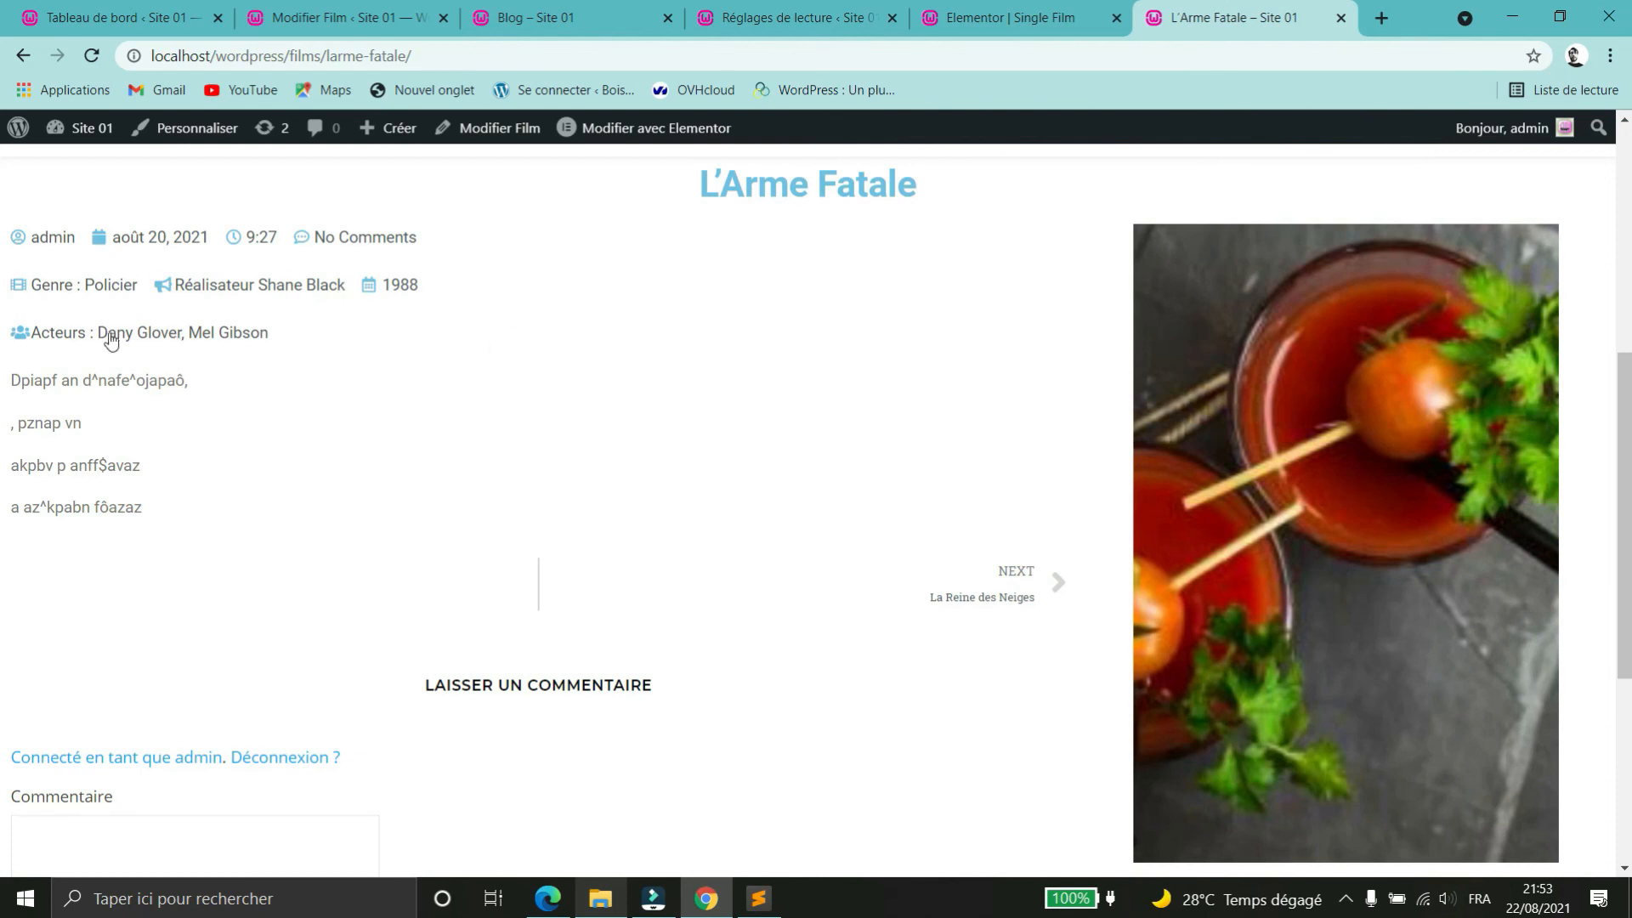
scroll(651, 646, down, 4)
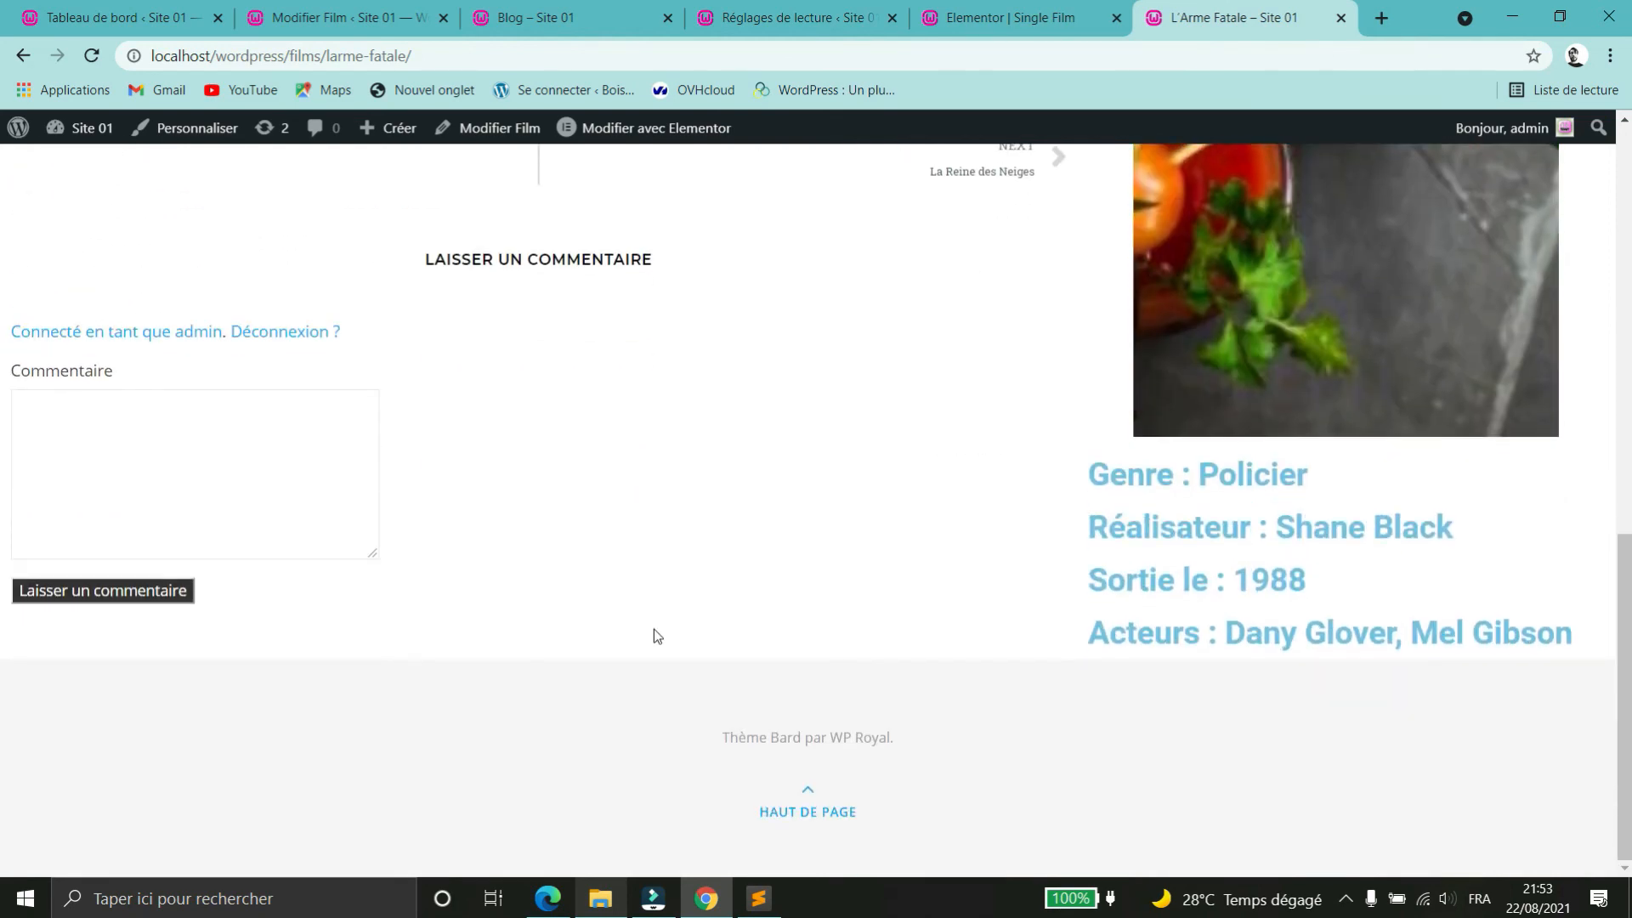
scroll(655, 633, up, 12)
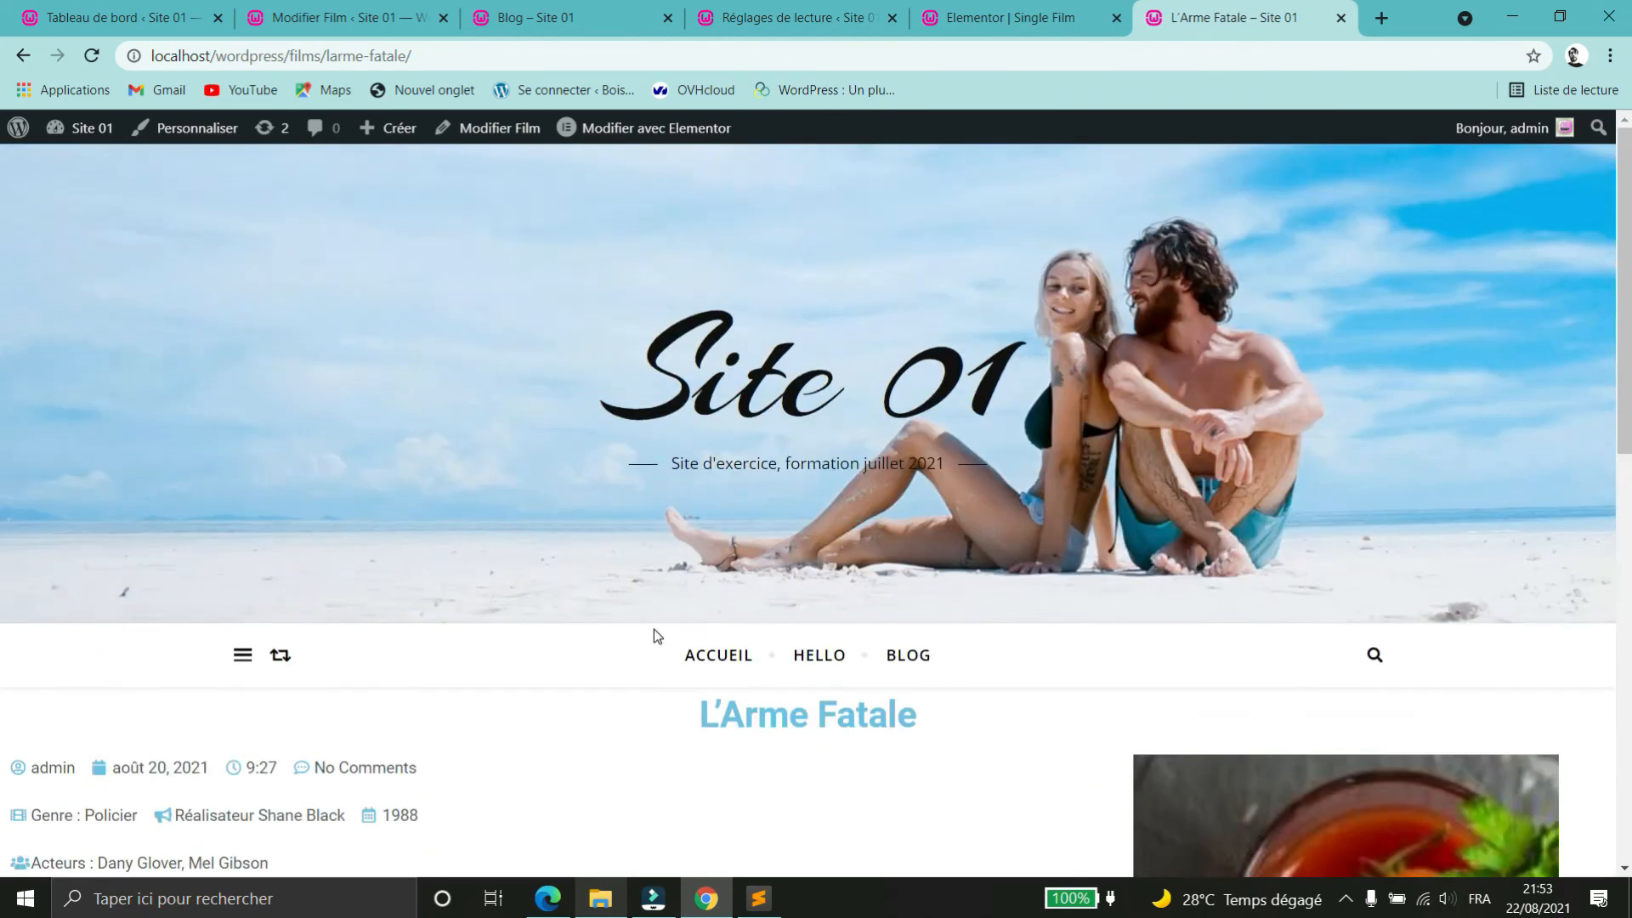
scroll(981, 313, down, 3)
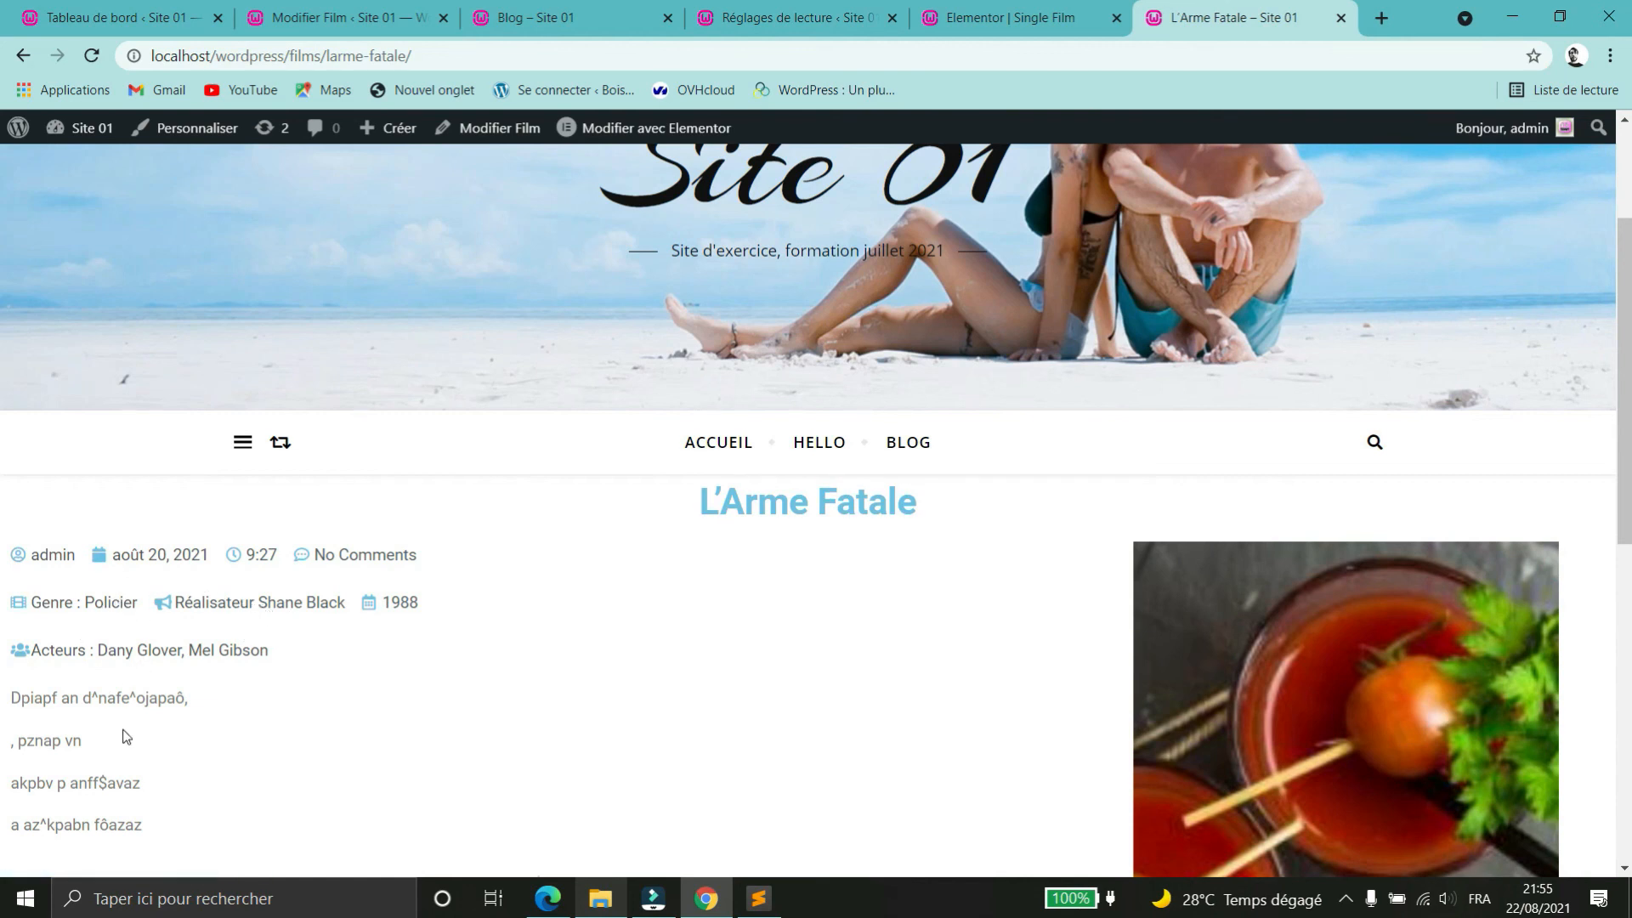
scroll(602, 780, down, 4)
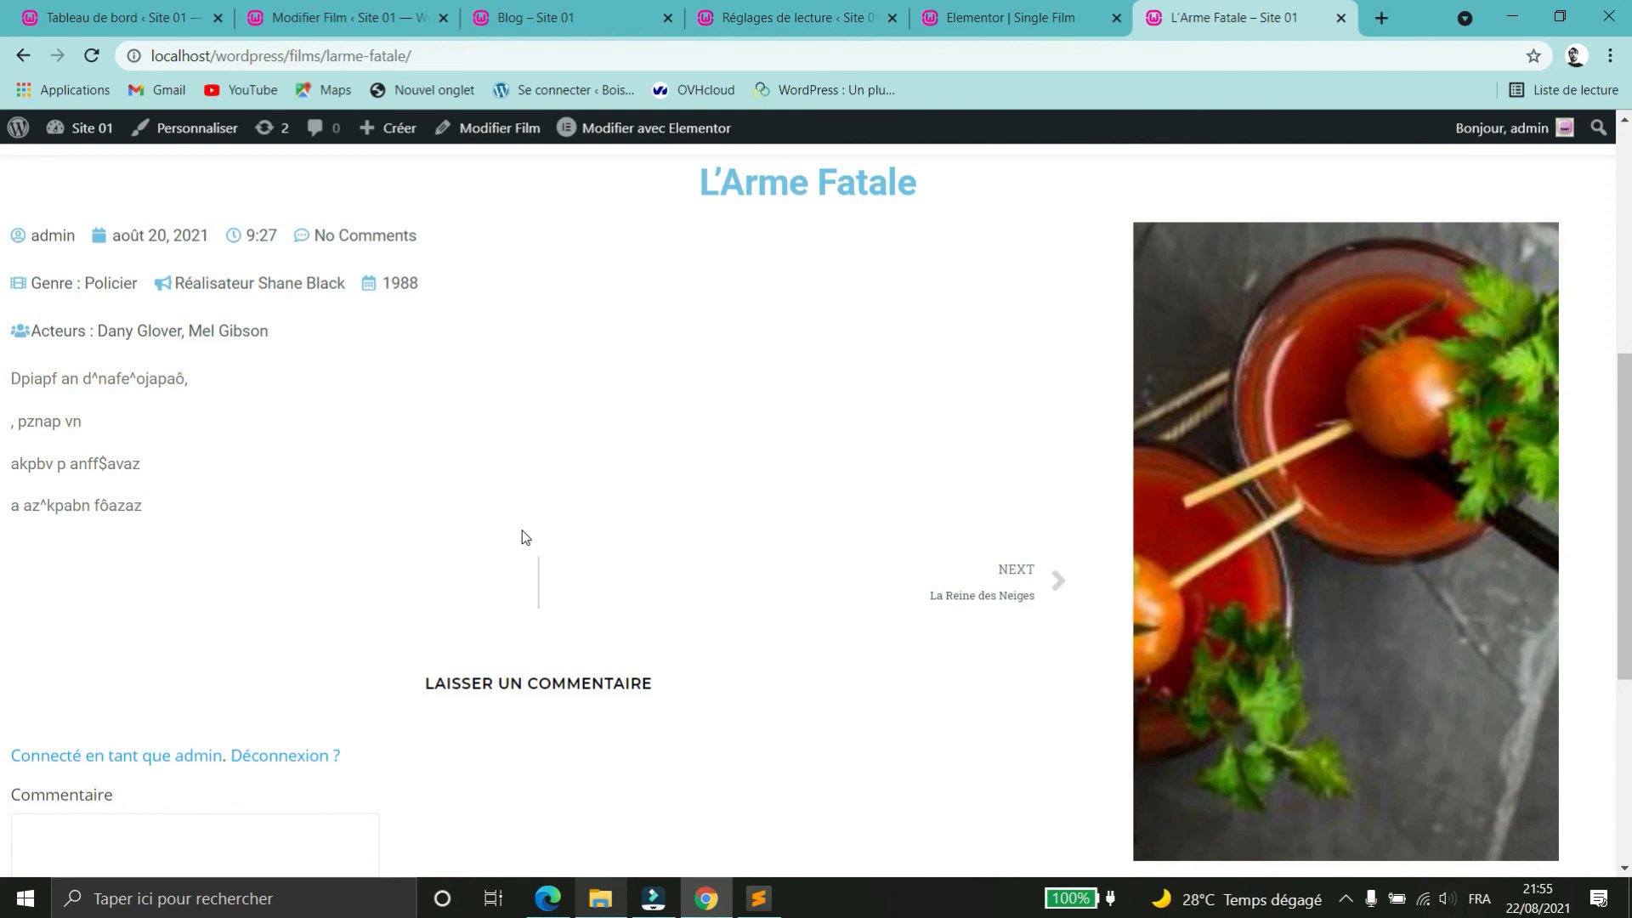
- Review the L'Arme Fatale film in the WordPress editor, including its genre, actor and director terms
click(357, 16)
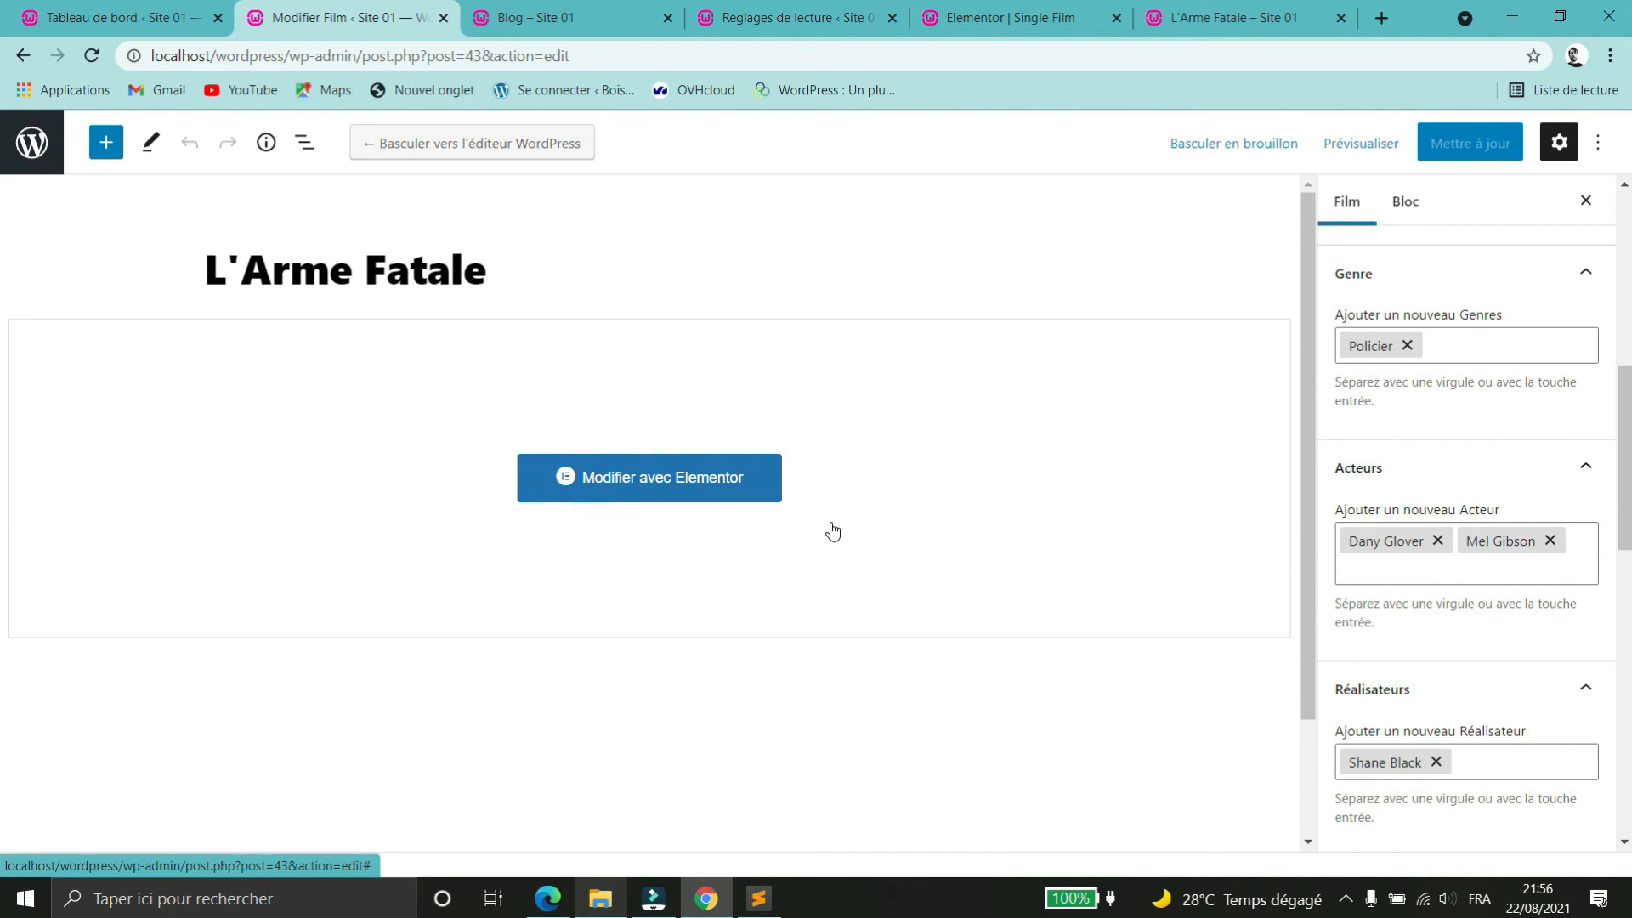
scroll(808, 518, down, 1)
scroll(619, 470, up, 1)
scroll(627, 456, down, 2)
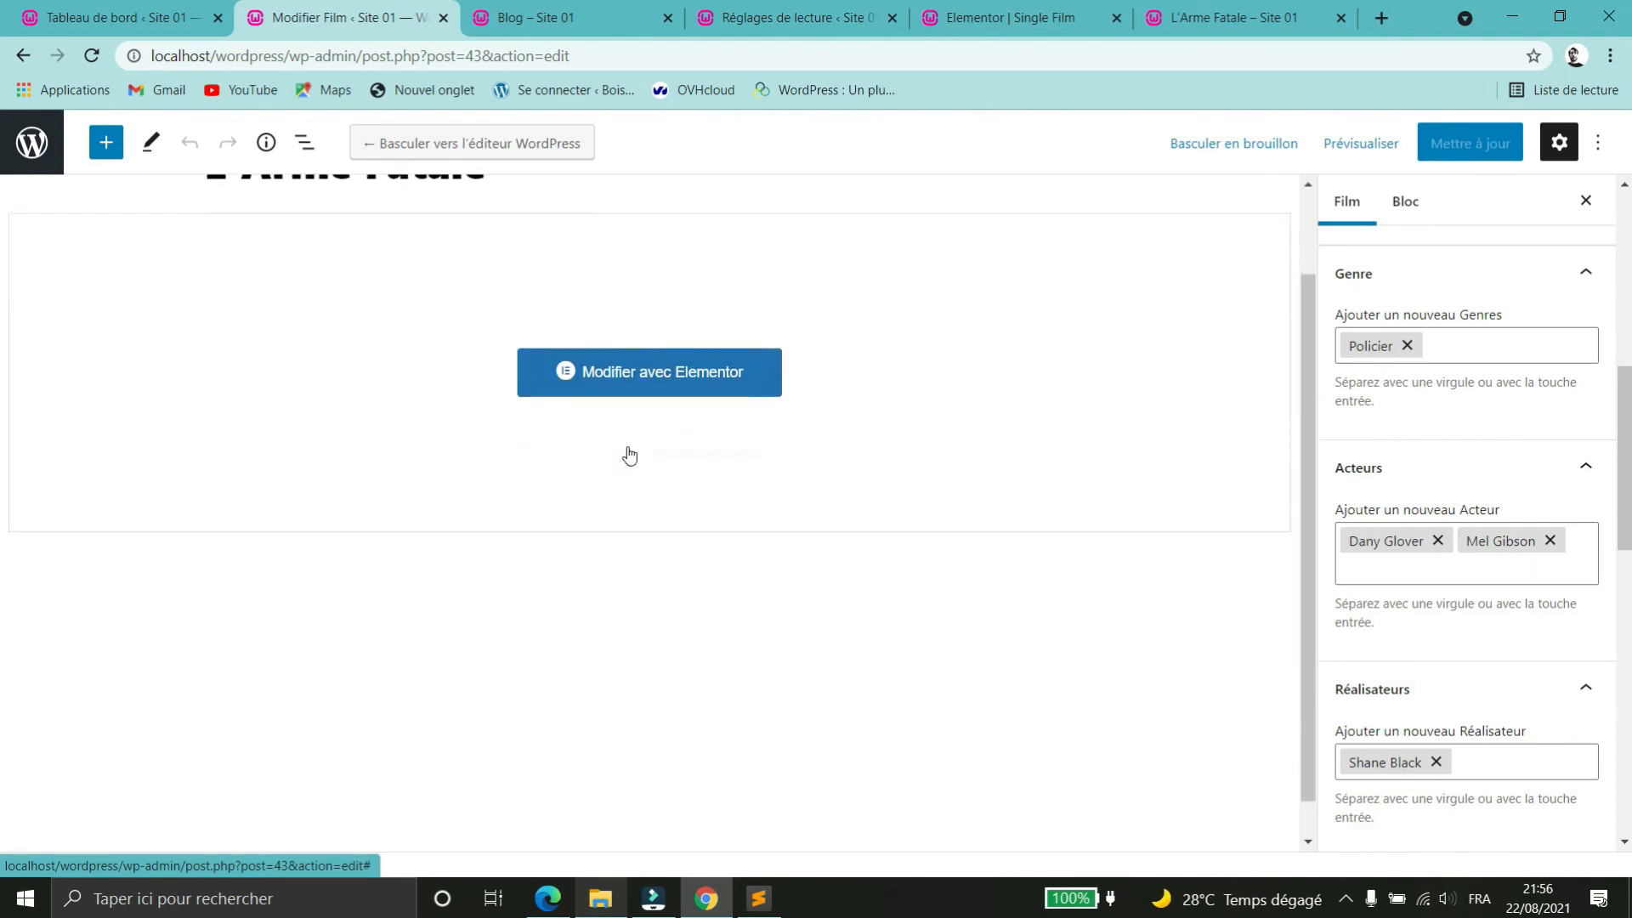
scroll(645, 412, up, 2)
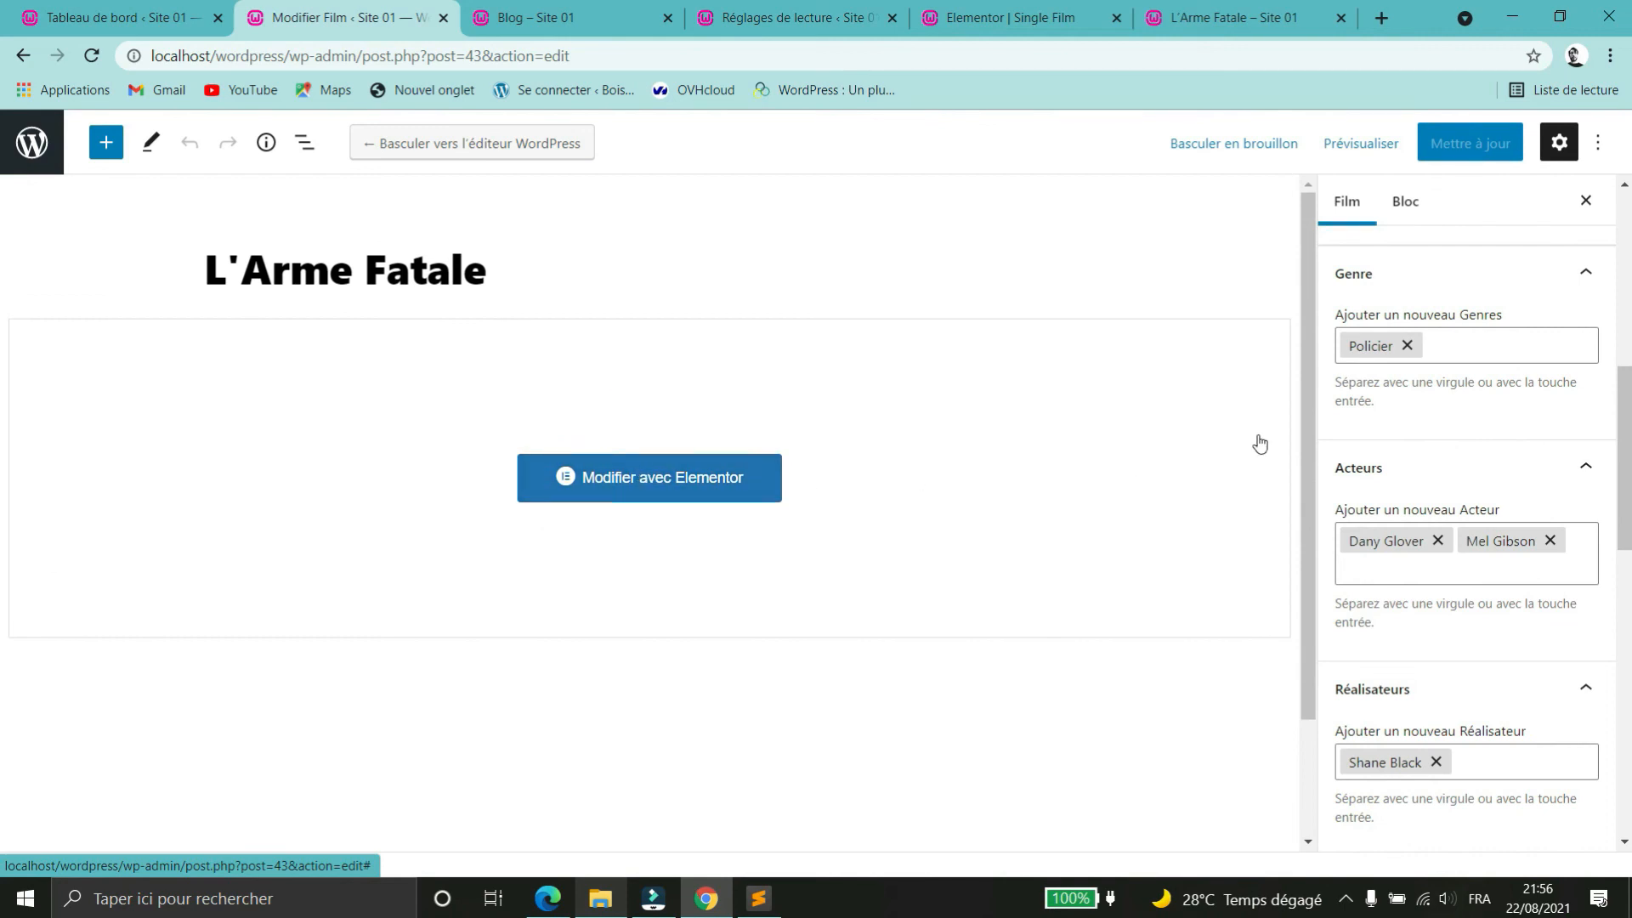